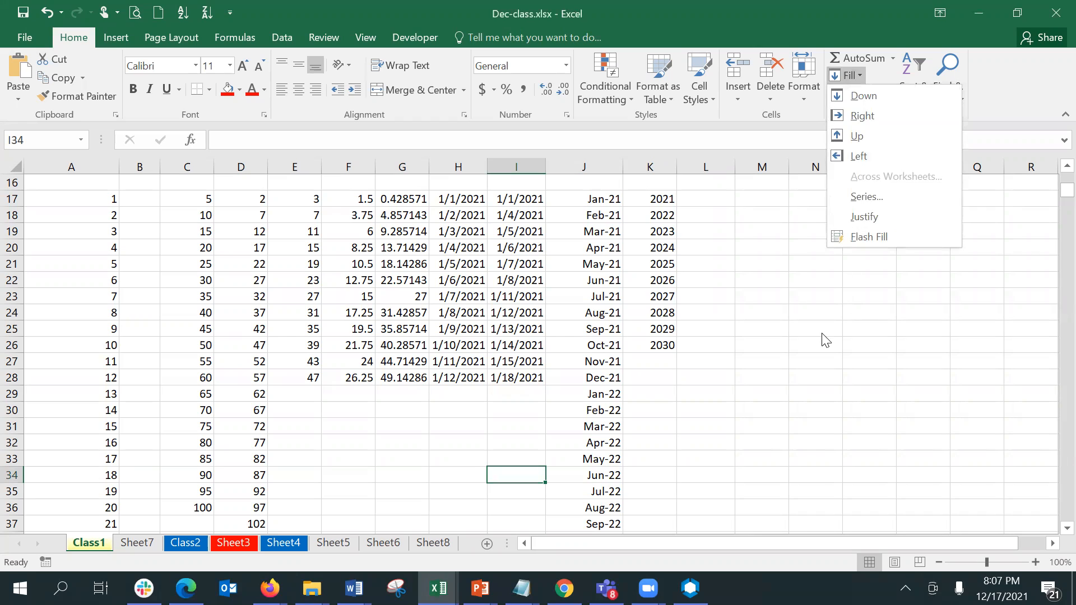
Copy the years in K17:K26 and paste them into column L starting at L17.
{"action": "left_click", "coordinate": [821, 333]}
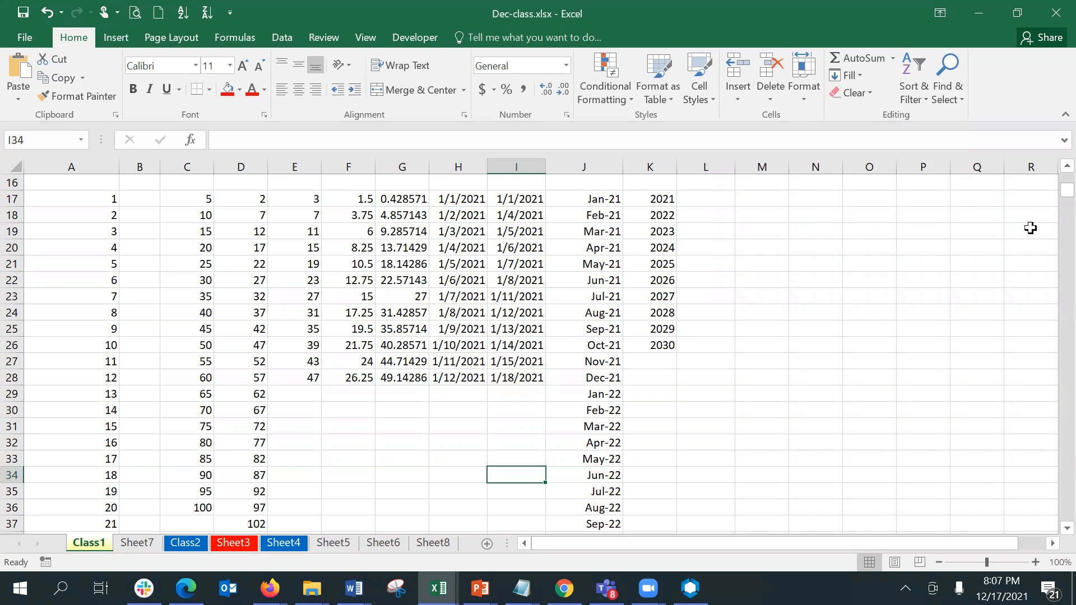
{"action": "left_click", "coordinate": [661, 199]}
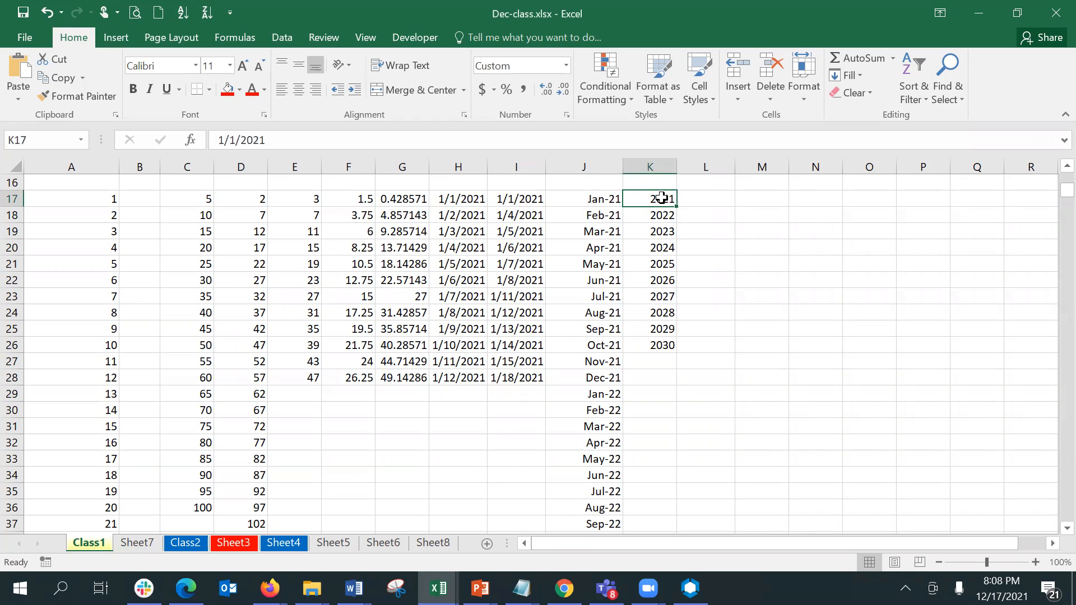
{"action": "key", "text": "shift+Down"}
{"action": "key", "text": "shift+Down"}
{"action": "key", "text": "shift+Down"}
{"action": "key", "text": "shift+Down"}
{"action": "key", "text": "shift+Down"}
{"action": "key", "text": "shift+Down"}
{"action": "key", "text": "shift+Down"}
{"action": "key", "text": "shift+Down"}
{"action": "key", "text": "shift+Down"}
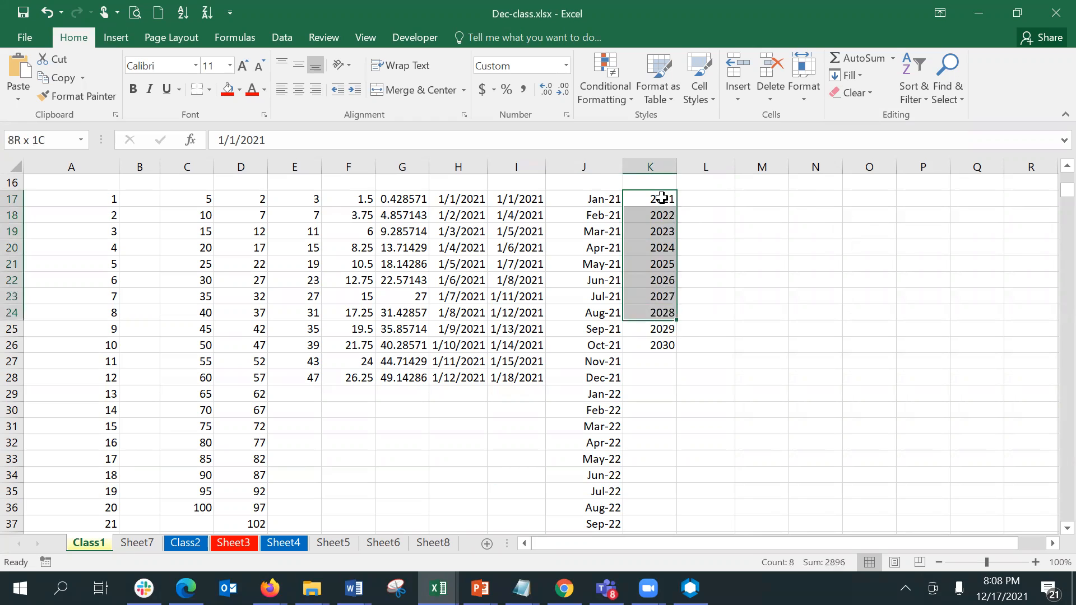
{"action": "key", "text": "ctrl+c"}
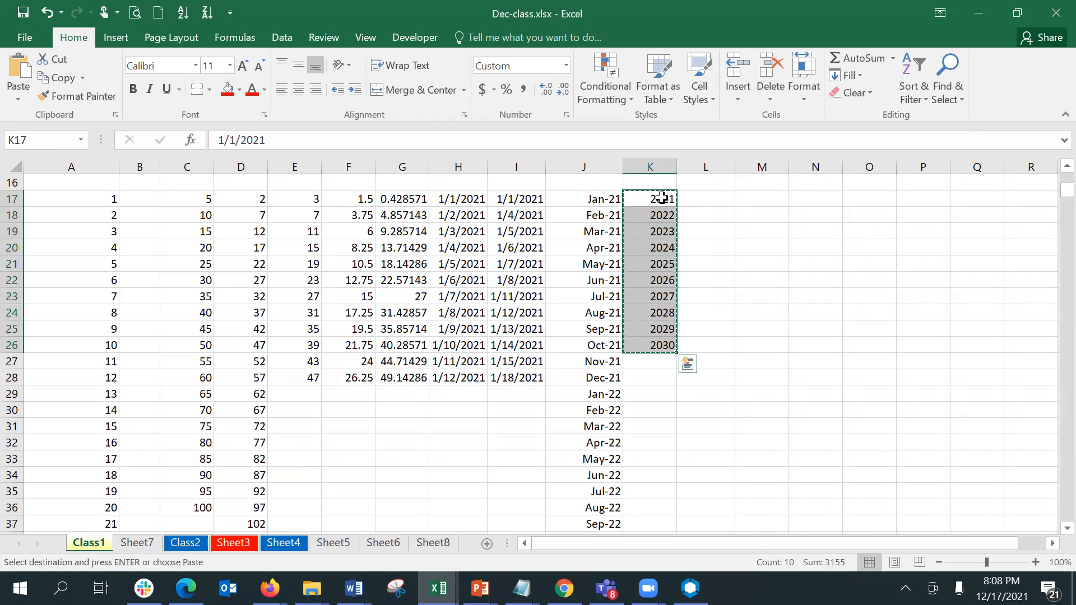
{"action": "key", "text": "Right"}
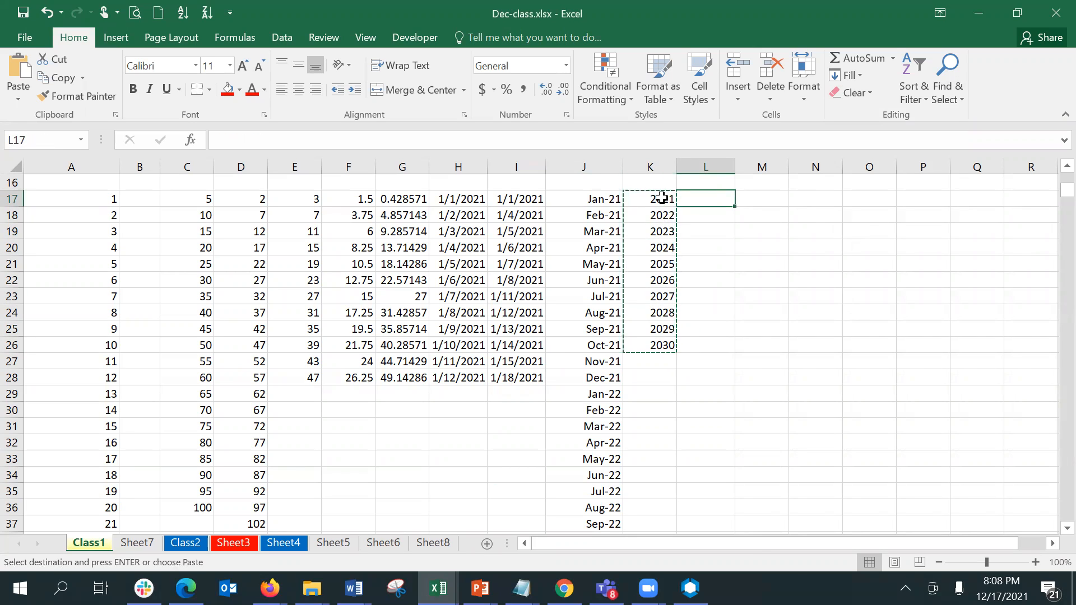
{"action": "key", "text": "ctrl+v"}
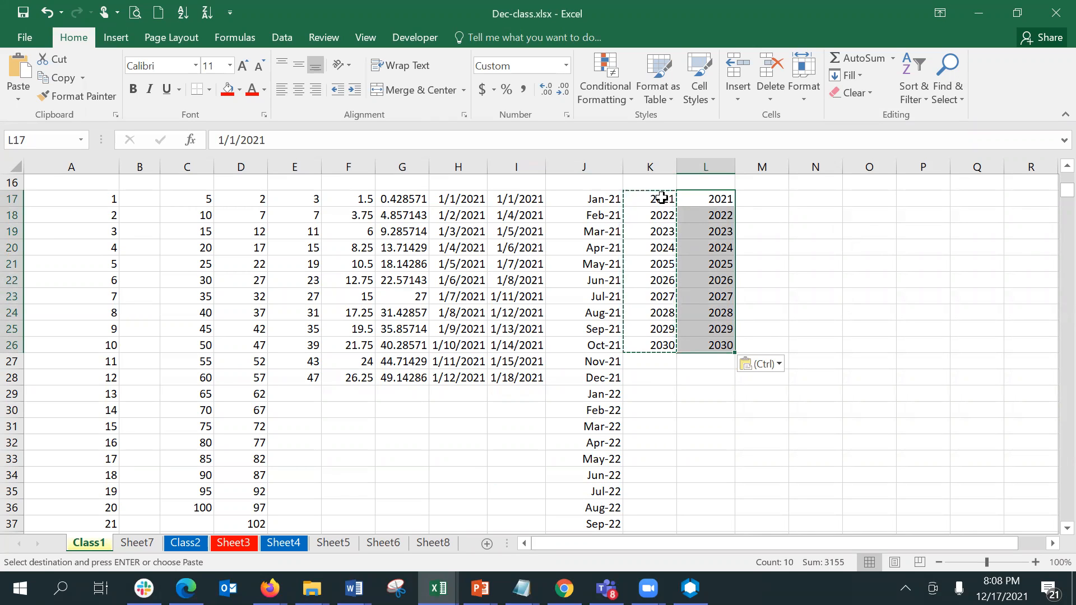
Paste the copied years into the block M17:Q26 and end copy mode.
{"action": "key", "text": "Right"}
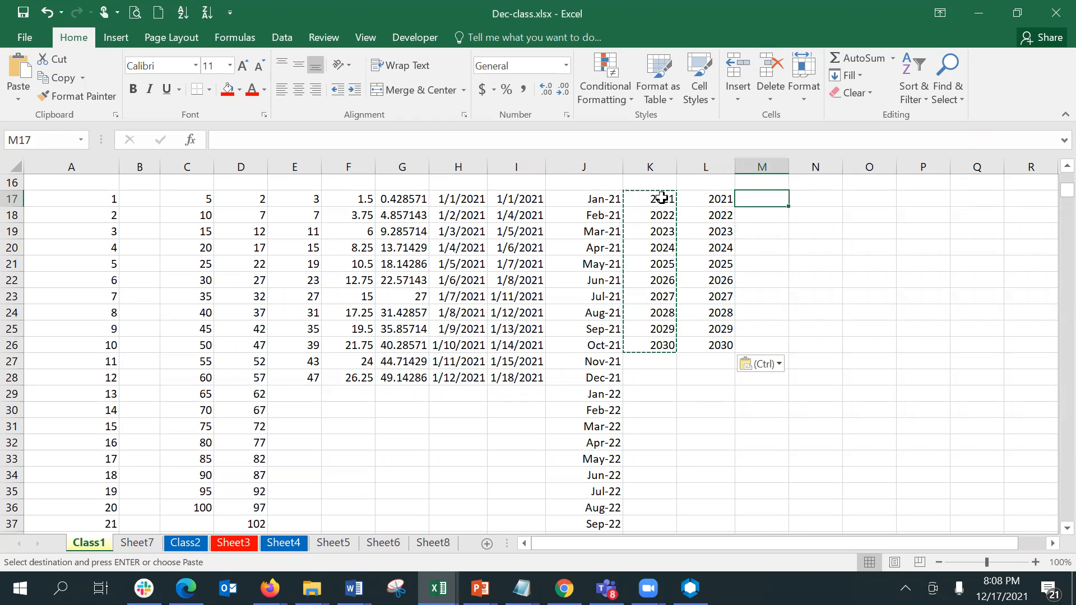
{"action": "key", "text": "shift+Right"}
{"action": "key", "text": "shift+Right"}
{"action": "key", "text": "shift+Right"}
{"action": "key", "text": "shift+Down"}
{"action": "key", "text": "shift+Down"}
{"action": "key", "text": "shift+Down"}
{"action": "key", "text": "shift+Down"}
{"action": "key", "text": "shift+Down"}
{"action": "key", "text": "shift+Down"}
{"action": "key", "text": "shift+Down"}
{"action": "key", "text": "shift+Down"}
{"action": "key", "text": "shift+Down"}
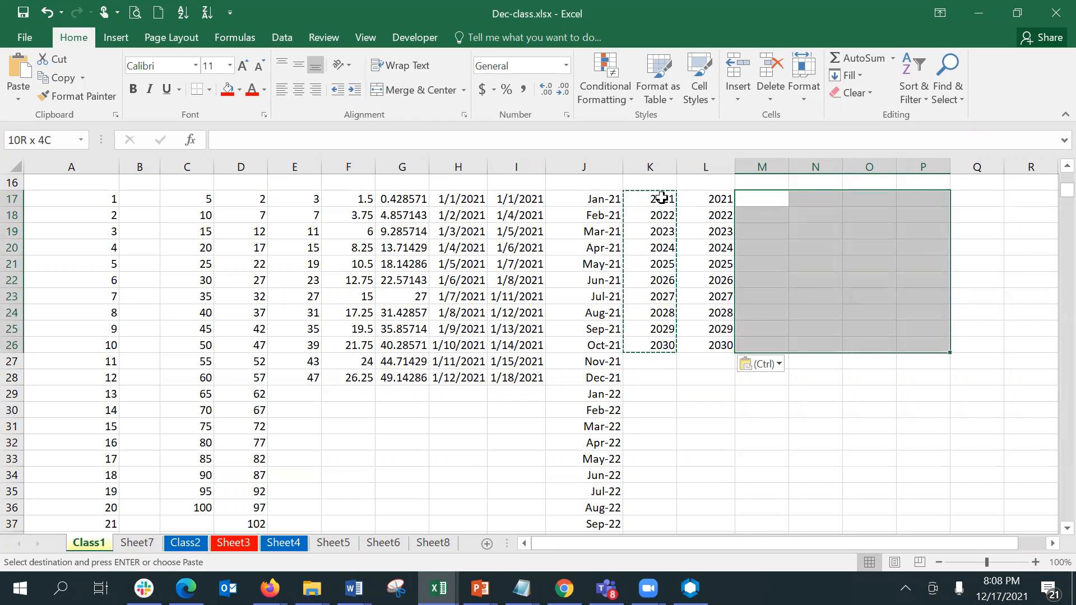
{"action": "key", "text": "shift+Right"}
{"action": "key", "text": "ctrl+v"}
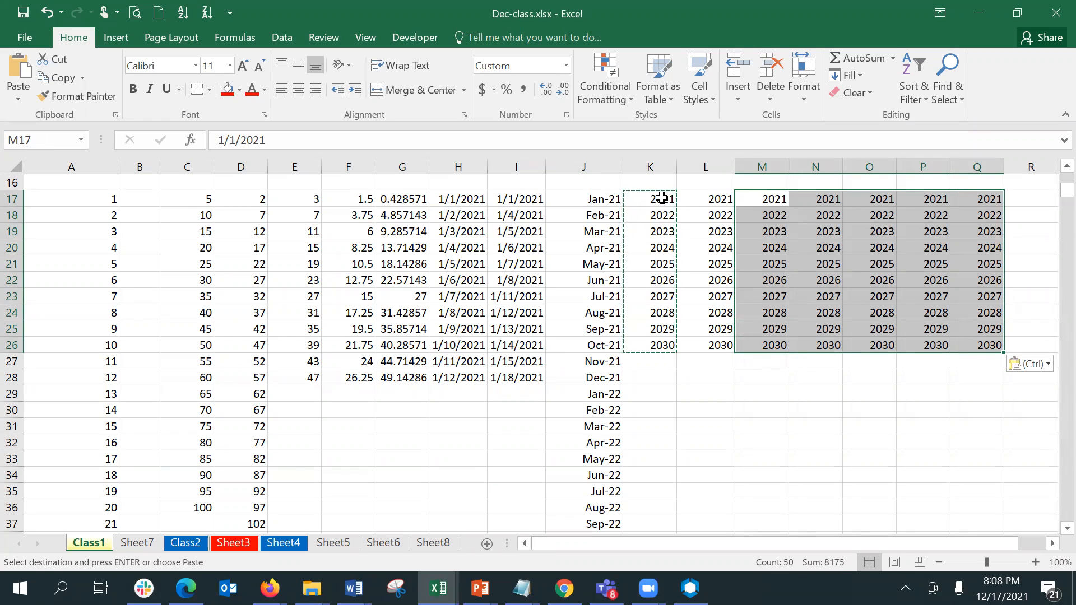
{"action": "key", "text": "Escape"}
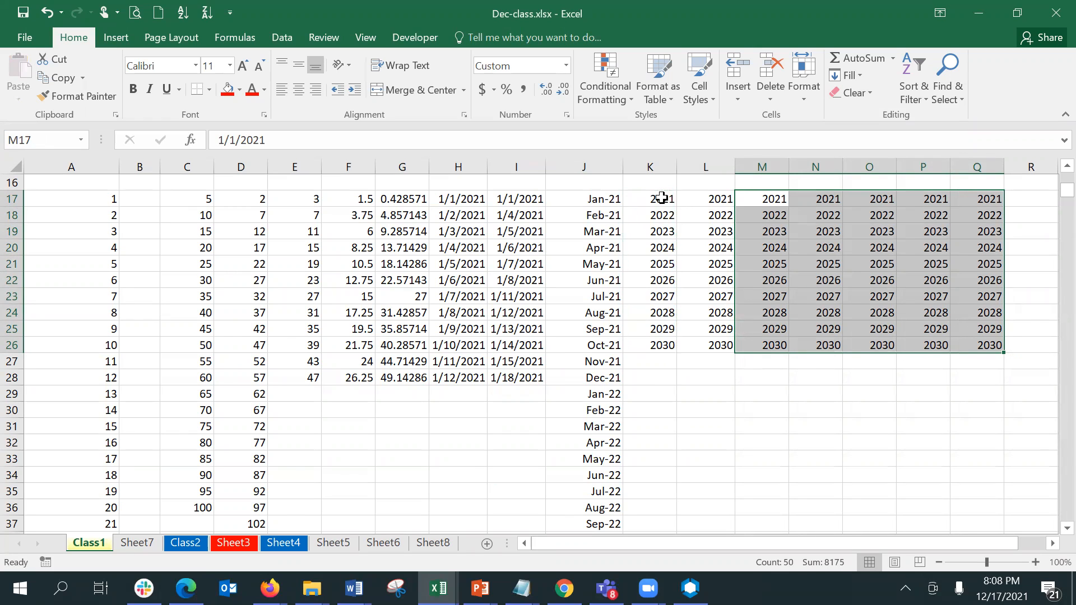
Fill the blank cells L16:Q16 down through row 26, overwriting the pasted years.
{"action": "left_click", "coordinate": [661, 198]}
{"action": "key", "text": "shift+Down"}
{"action": "key", "text": "shift+Down"}
{"action": "key", "text": "shift+Down"}
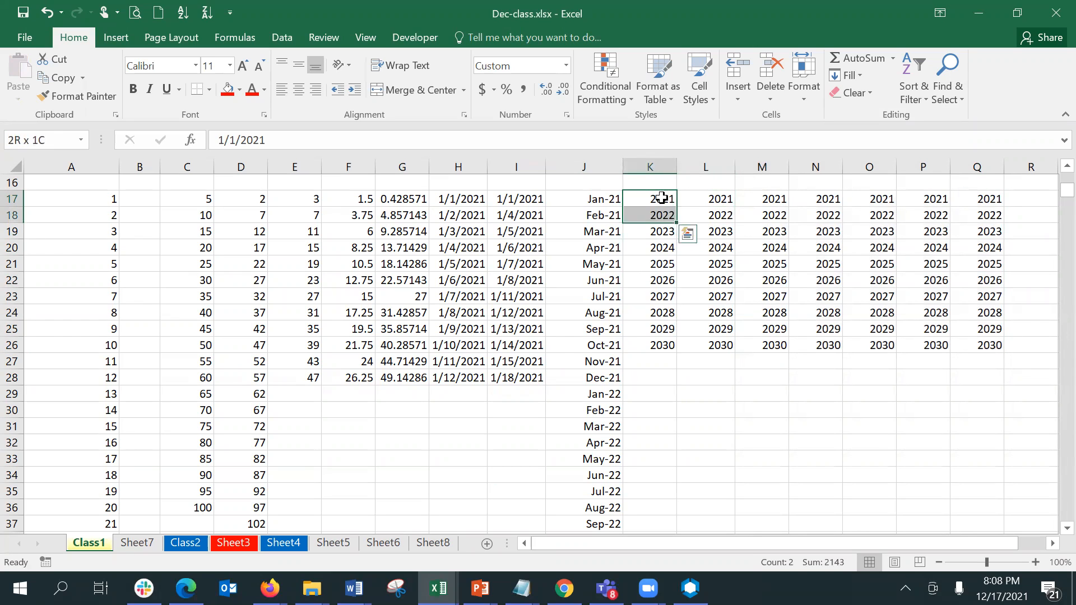
{"action": "key", "text": "Right"}
{"action": "key", "text": "Right"}
{"action": "key", "text": "Up"}
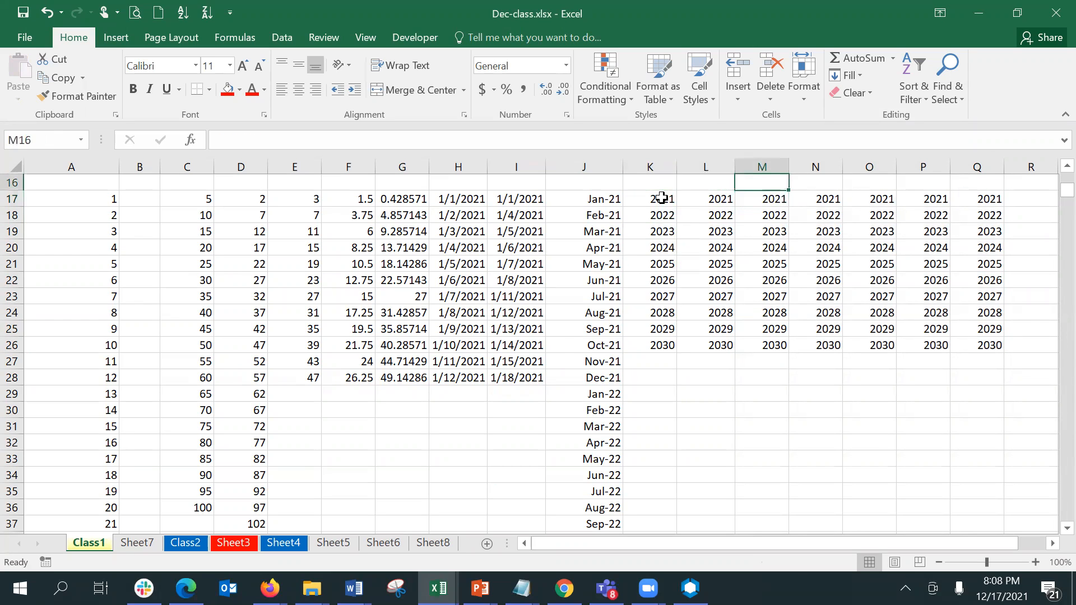
{"action": "key", "text": "Left"}
{"action": "key", "text": "shift+Right"}
{"action": "key", "text": "shift+Right"}
{"action": "key", "text": "shift+Right"}
{"action": "key", "text": "shift+Right"}
{"action": "key", "text": "shift+Right"}
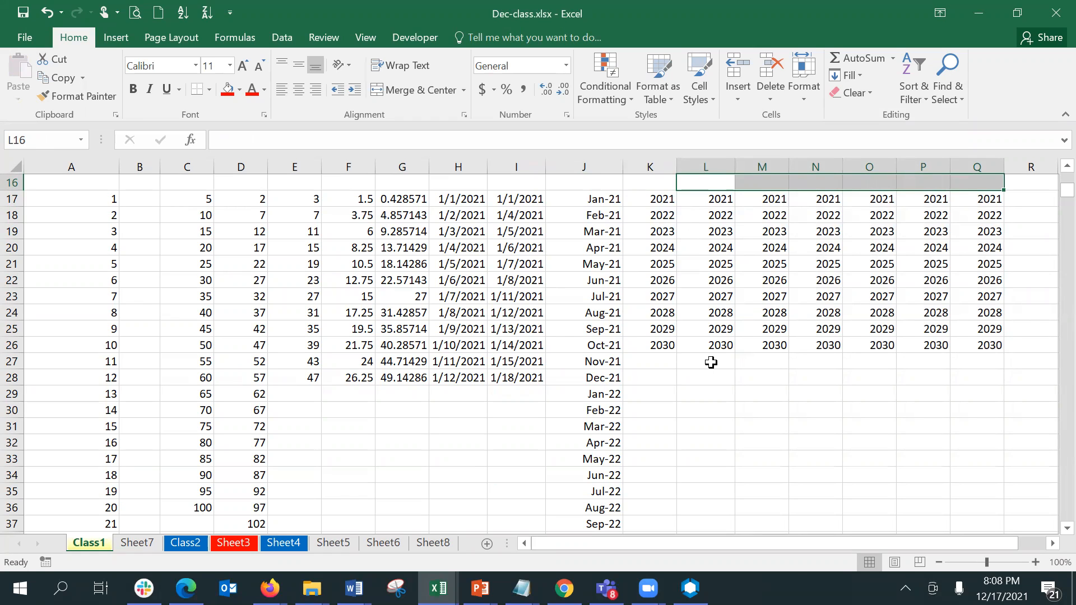
{"action": "key", "text": "shift+Down"}
{"action": "key", "text": "shift+Down"}
{"action": "key", "text": "shift+Down"}
{"action": "key", "text": "shift+Down"}
{"action": "key", "text": "shift+Down"}
{"action": "key", "text": "shift+Down"}
{"action": "key", "text": "shift+Down"}
{"action": "key", "text": "shift+Down"}
{"action": "key", "text": "shift+Down"}
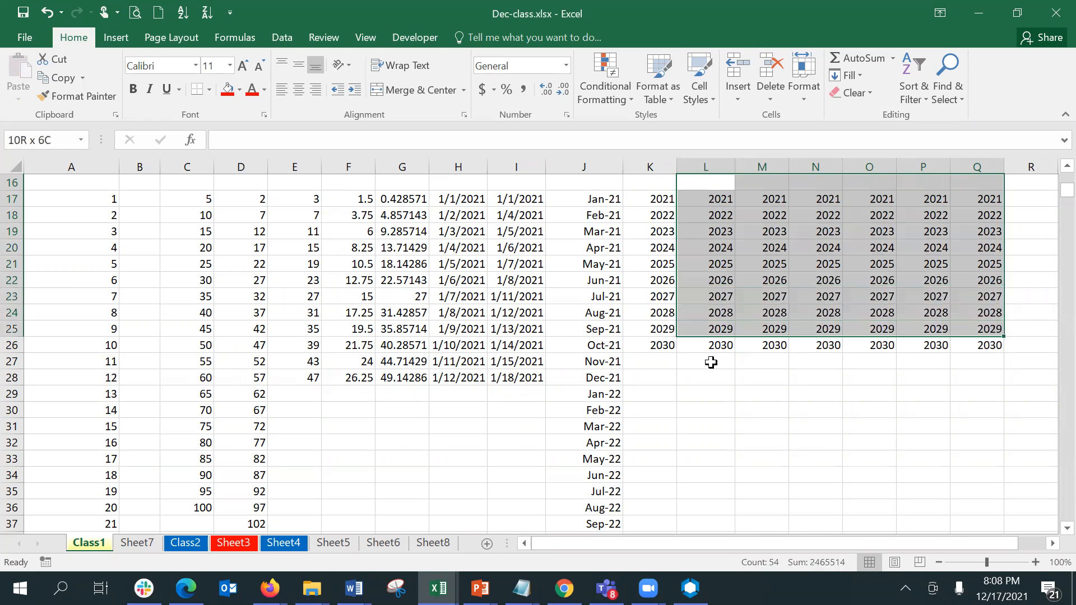
{"action": "key", "text": "shift+Down"}
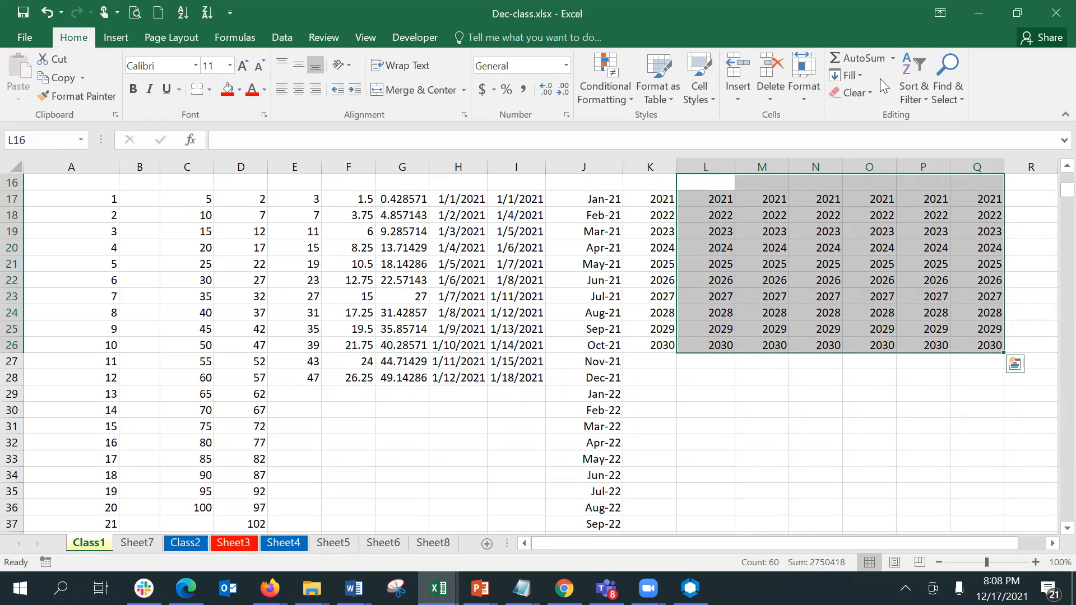
{"action": "left_click", "coordinate": [862, 75]}
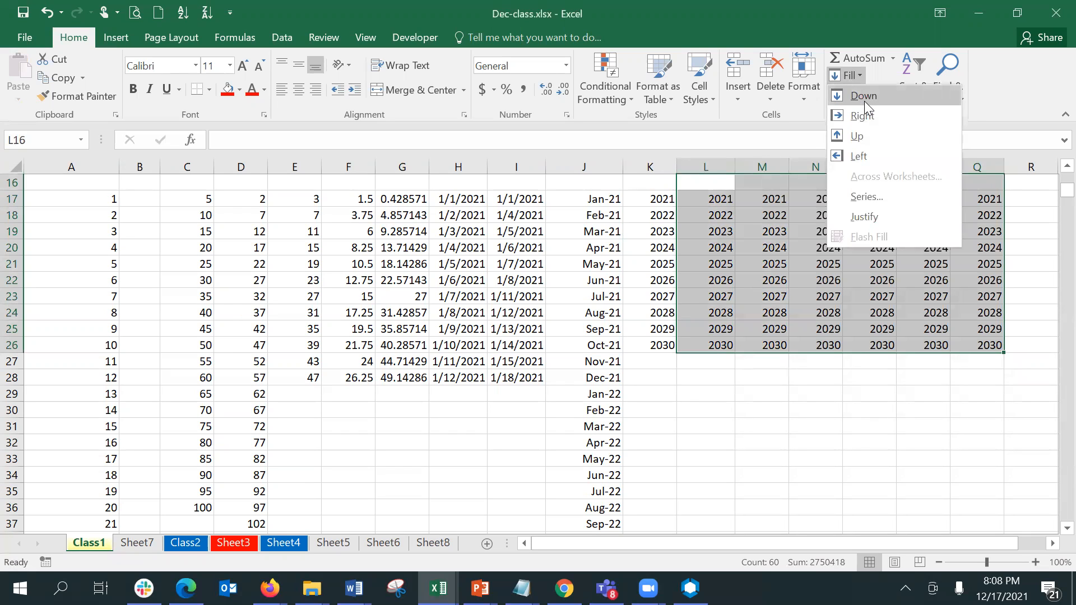
{"action": "left_click", "coordinate": [864, 96]}
{"action": "mouse_move", "coordinate": [606, 588]}
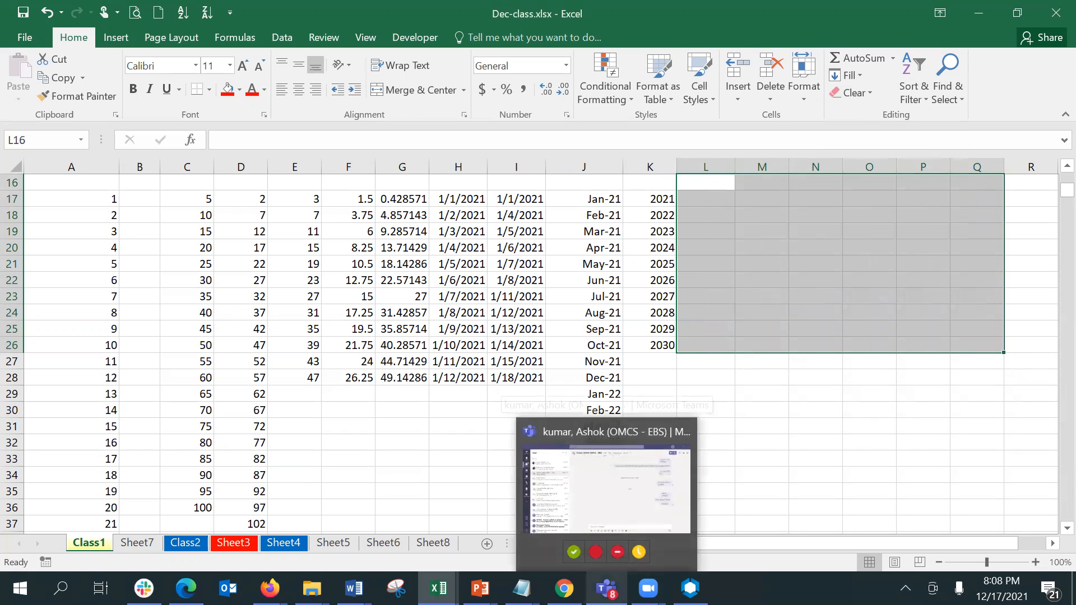
{"action": "left_click", "coordinate": [698, 180]}
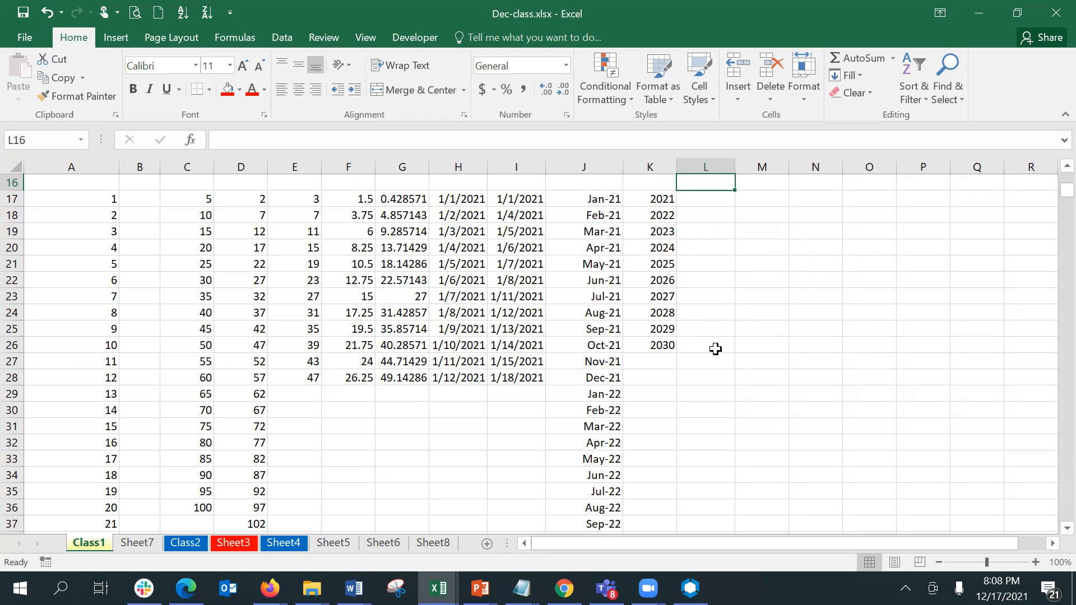
Fill the years in K17:K26 to the right through column R using the Fill Right command.
{"action": "left_click", "coordinate": [654, 200]}
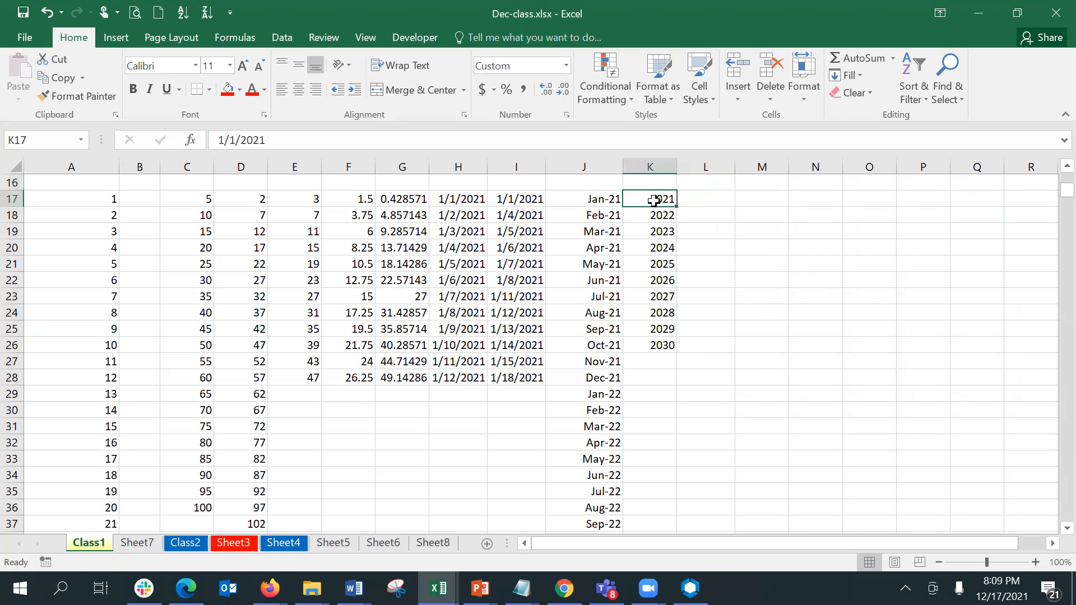
{"action": "left_click", "coordinate": [654, 344], "text": "shift"}
{"action": "key", "text": "shift+Right"}
{"action": "key", "text": "shift+Right"}
{"action": "key", "text": "shift+Right"}
{"action": "key", "text": "shift+Right"}
{"action": "key", "text": "shift+Right"}
{"action": "key", "text": "shift+Right"}
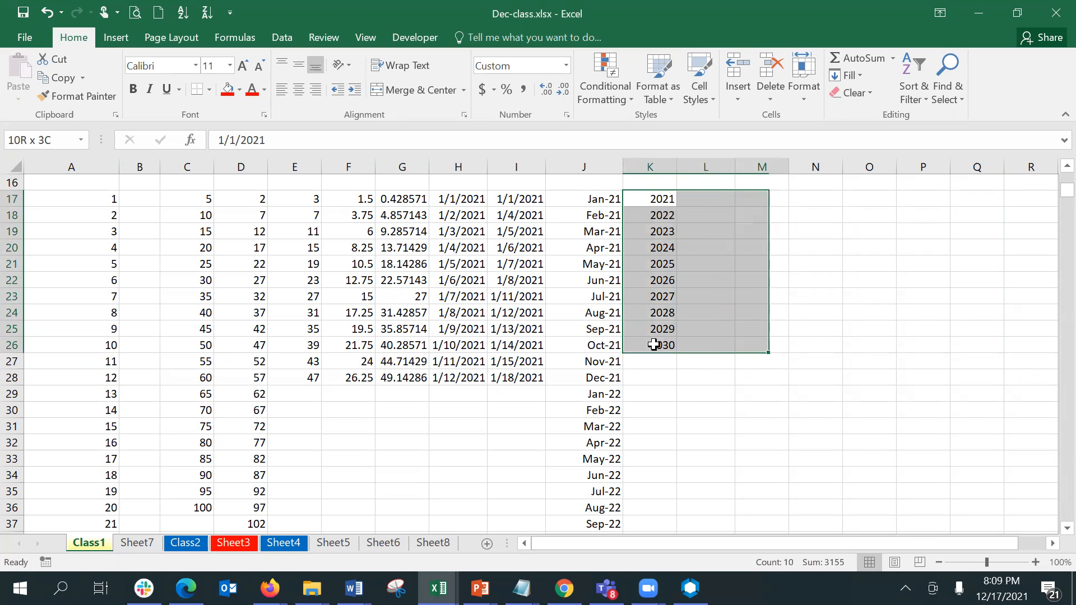
{"action": "key", "text": "shift+Right"}
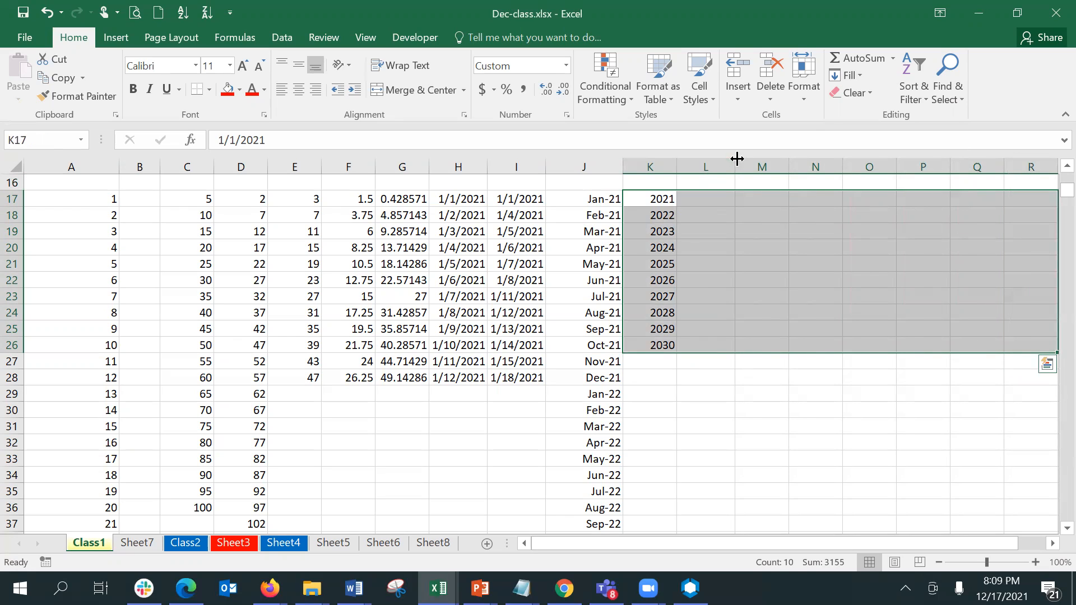
{"action": "left_click", "coordinate": [857, 77]}
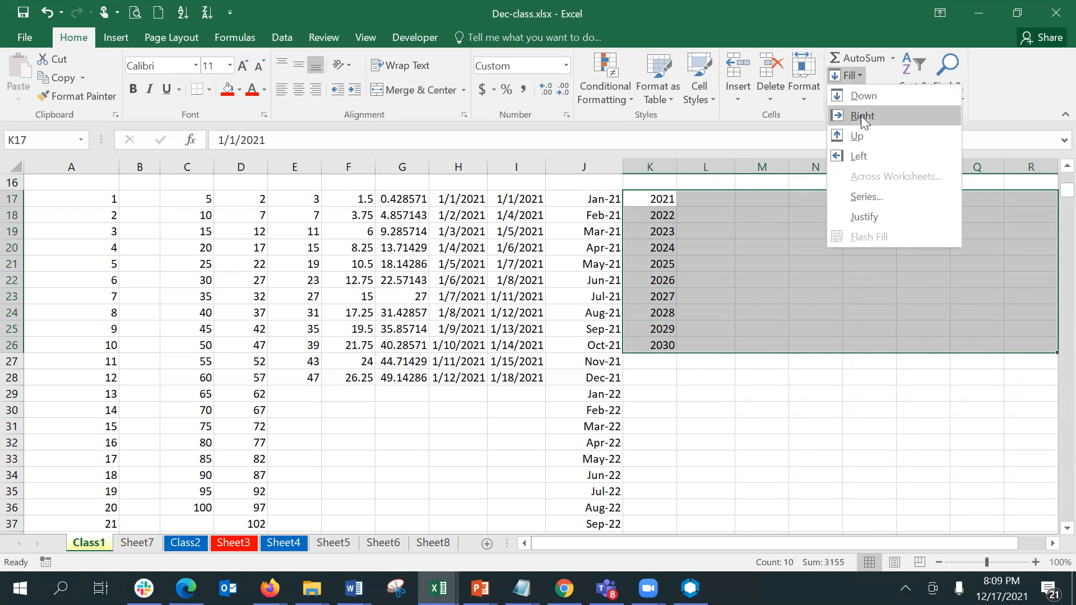
{"action": "left_click", "coordinate": [861, 115]}
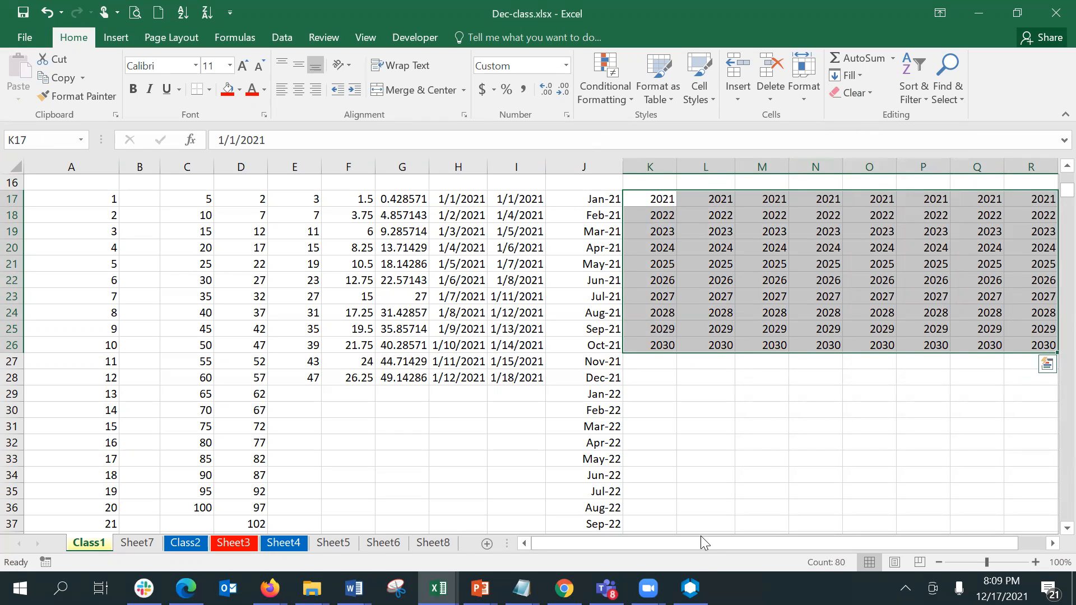
{"action": "scroll", "coordinate": [697, 533], "scroll_direction": "right", "scroll_amount": 1}
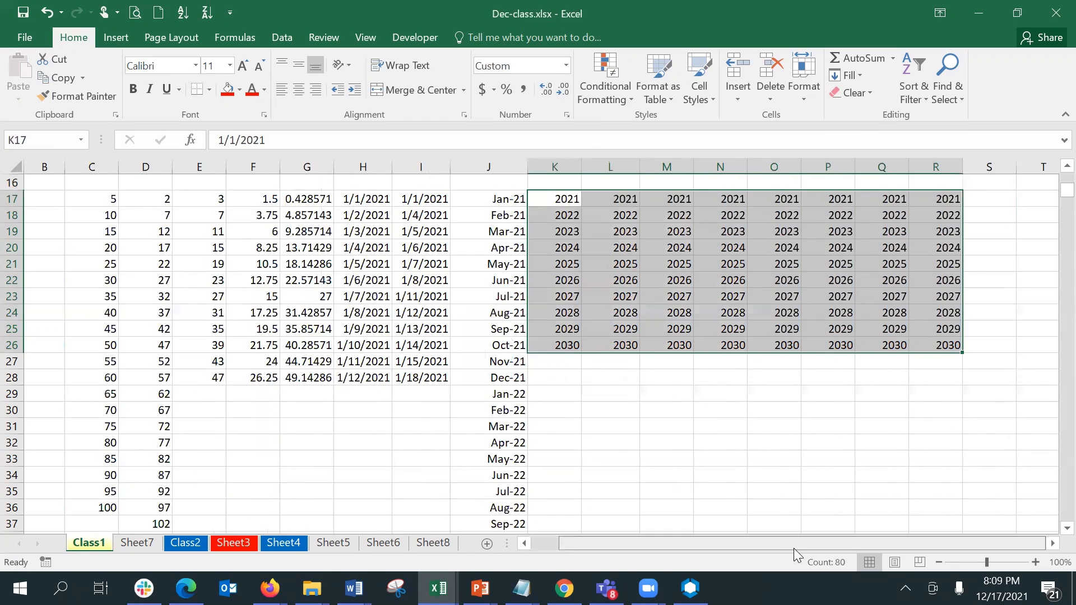
{"action": "left_click_drag", "start_coordinate": [555, 194], "coordinate": [921, 337]}
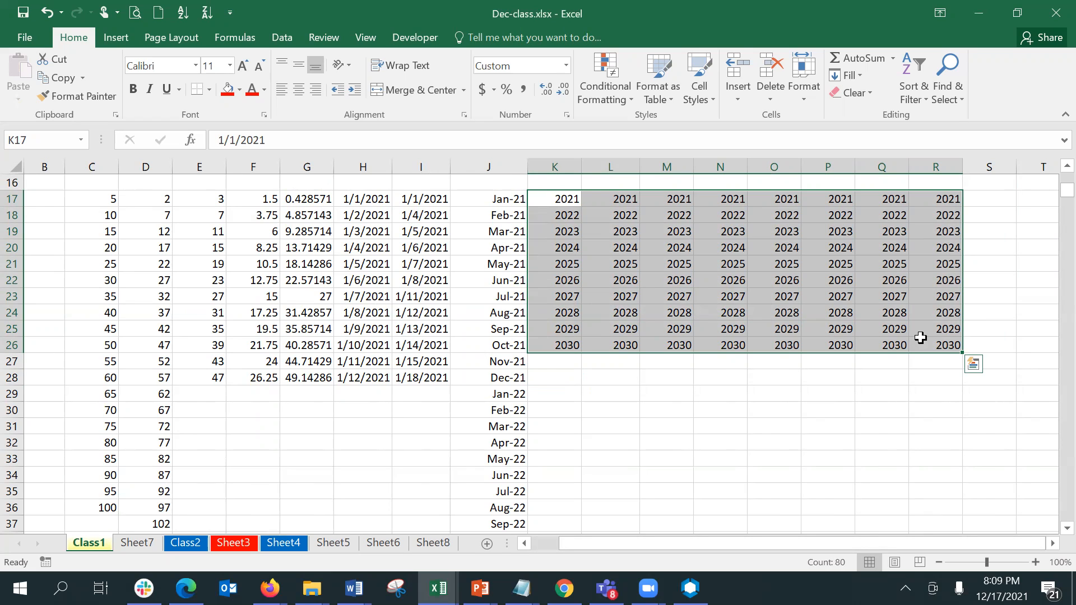
Fill the months Jan-22 to Oct-22 in J29:J38 to the left through column E using the Fill Left command.
{"action": "key", "text": "Down"}
{"action": "key", "text": "Down"}
{"action": "key", "text": "Down"}
{"action": "key", "text": "Down"}
{"action": "key", "text": "Down"}
{"action": "key", "text": "Down"}
{"action": "key", "text": "Down"}
{"action": "key", "text": "Down"}
{"action": "key", "text": "Down"}
{"action": "key", "text": "Down"}
{"action": "key", "text": "Down"}
{"action": "key", "text": "Down"}
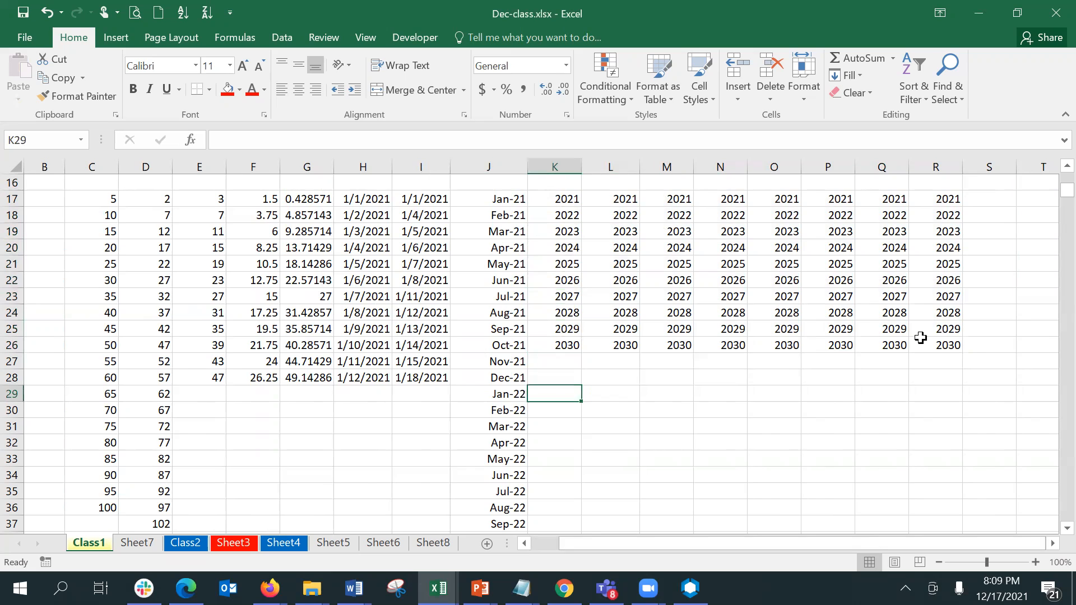
{"action": "key", "text": "Left"}
{"action": "key", "text": "shift+Down"}
{"action": "key", "text": "shift+Down"}
{"action": "key", "text": "shift+Down"}
{"action": "key", "text": "shift+Down"}
{"action": "key", "text": "shift+Down"}
{"action": "key", "text": "shift+Down"}
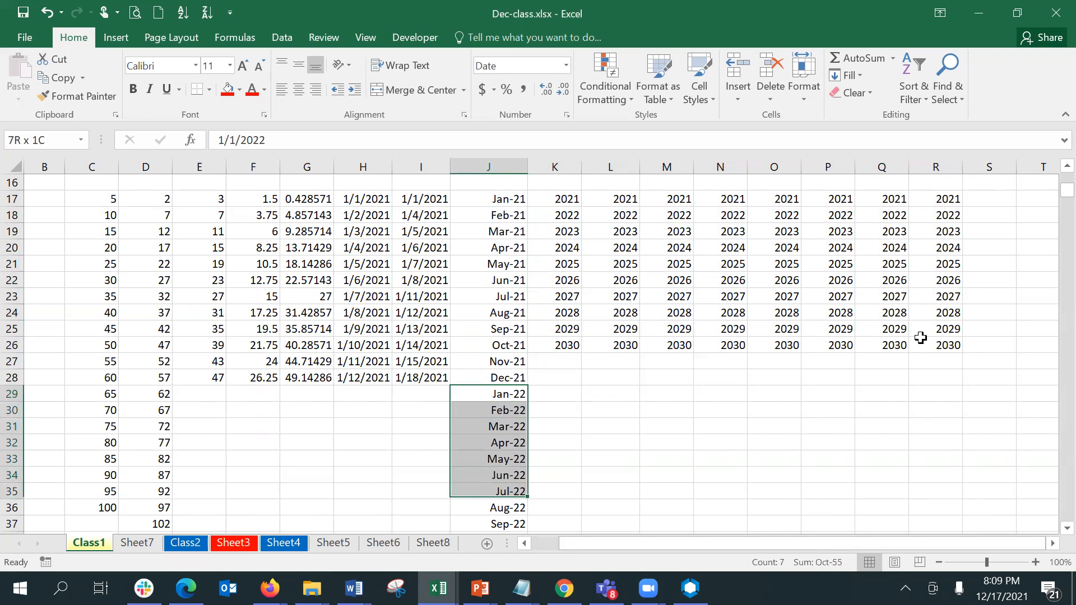
{"action": "key", "text": "shift+Down"}
{"action": "key", "text": "shift+Down"}
{"action": "key", "text": "shift+Down"}
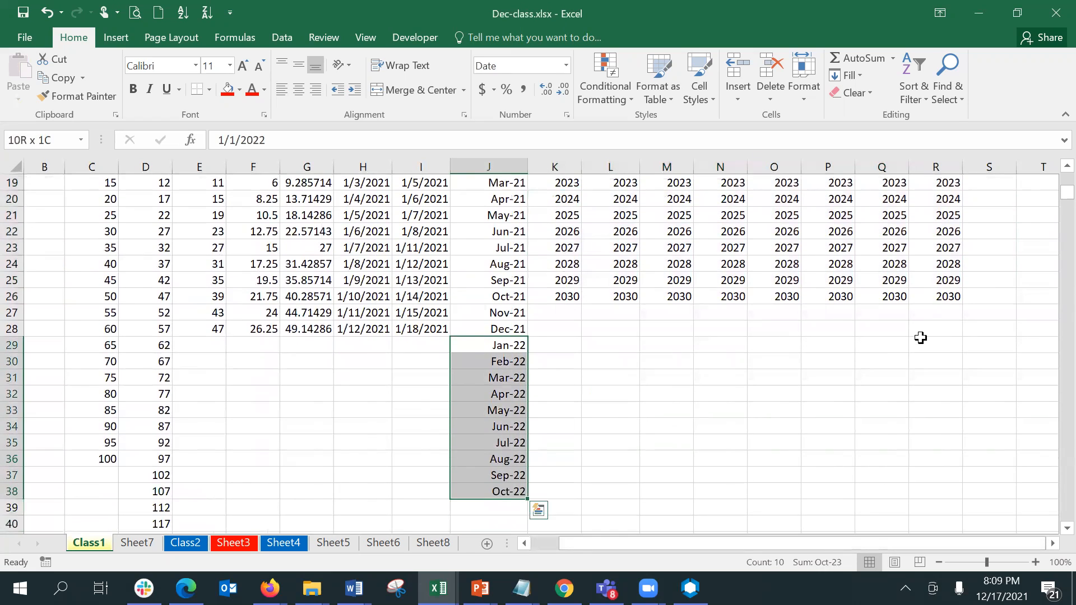
{"action": "key", "text": "shift+Left"}
{"action": "key", "text": "shift+Left"}
{"action": "key", "text": "shift+Left"}
{"action": "key", "text": "shift+Left"}
{"action": "key", "text": "shift+Left"}
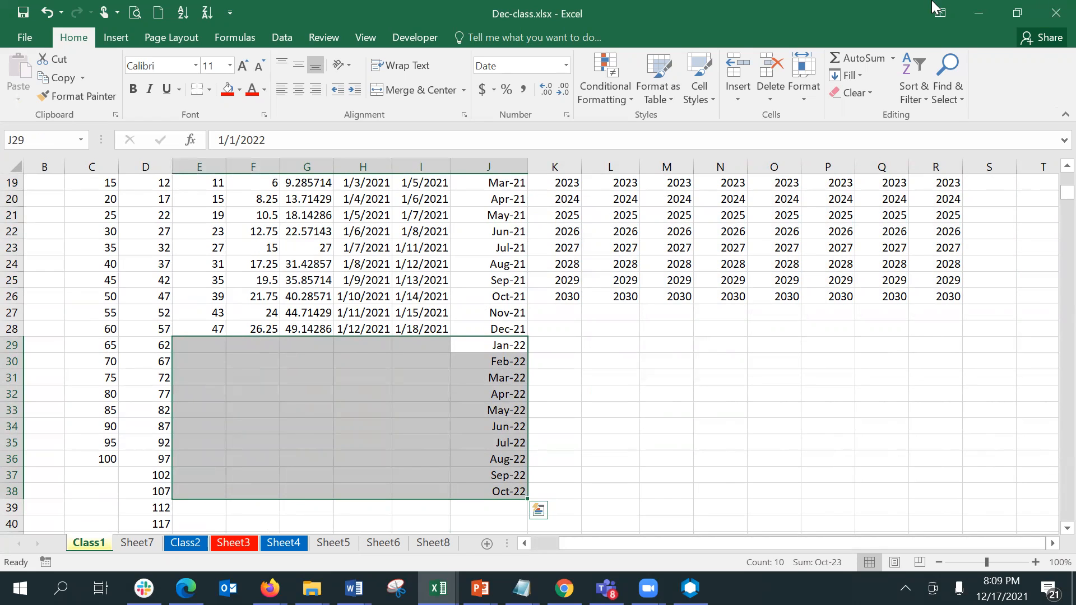
{"action": "left_click", "coordinate": [856, 76]}
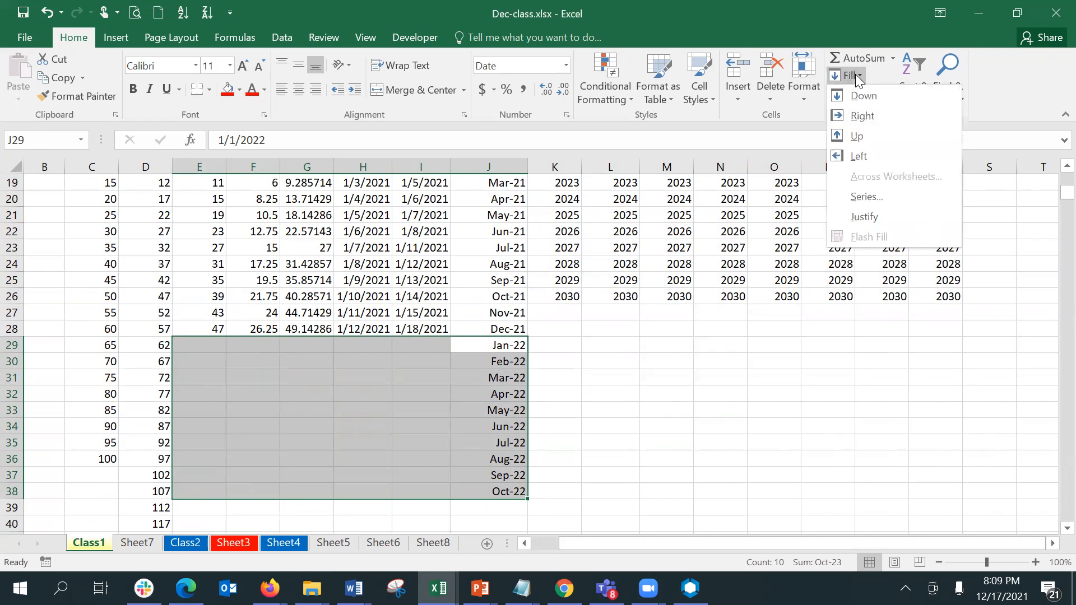
{"action": "left_click", "coordinate": [867, 156]}
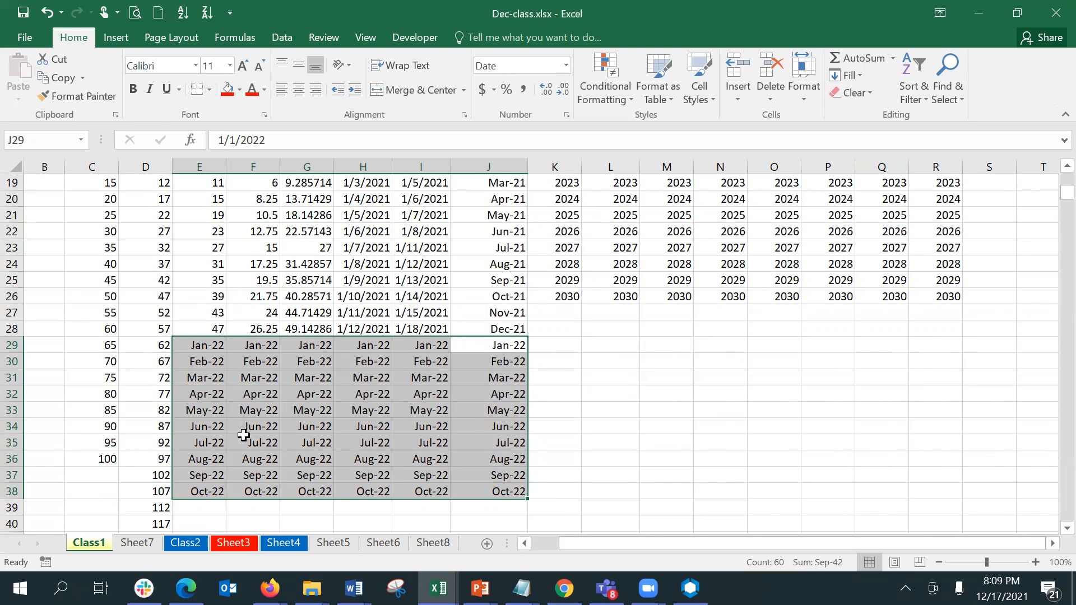
Fill the Oct-22 value in J38 to the right through R38.
{"action": "left_click", "coordinate": [502, 495]}
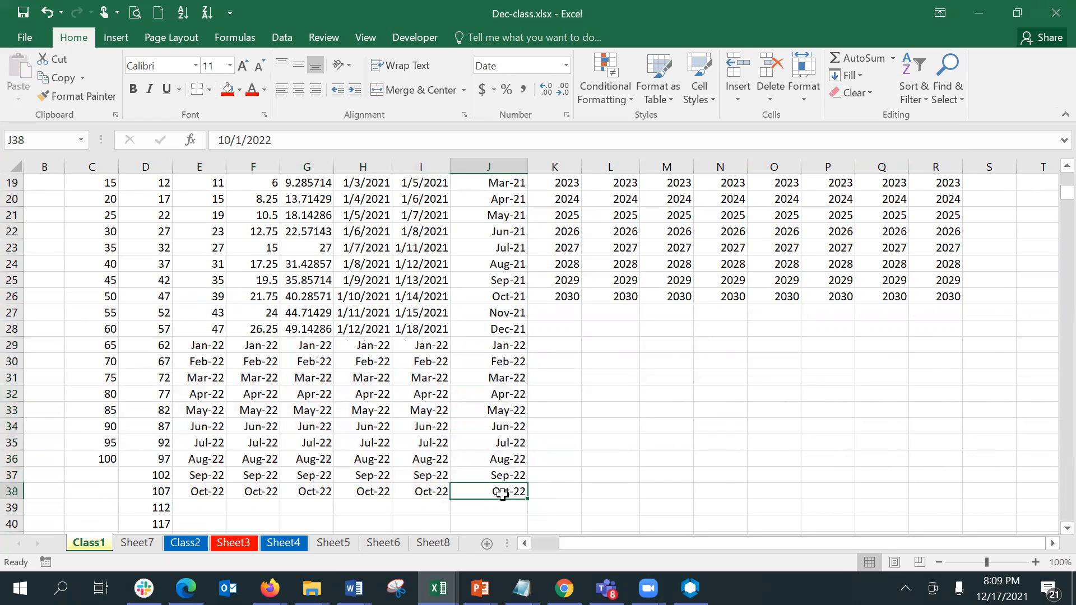
{"action": "key", "text": "shift+Right"}
{"action": "key", "text": "shift+Right"}
{"action": "key", "text": "shift+Right"}
{"action": "key", "text": "shift+Right"}
{"action": "key", "text": "shift+Right"}
{"action": "key", "text": "shift+Right"}
{"action": "key", "text": "shift+Right"}
{"action": "key", "text": "shift+Right"}
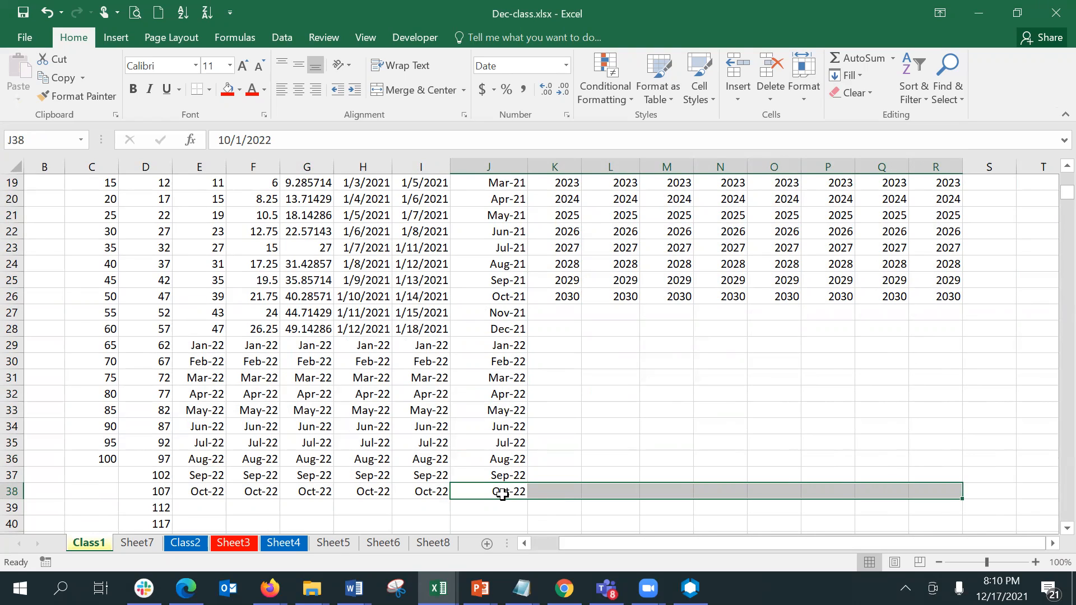
{"action": "key", "text": "ctrl+r"}
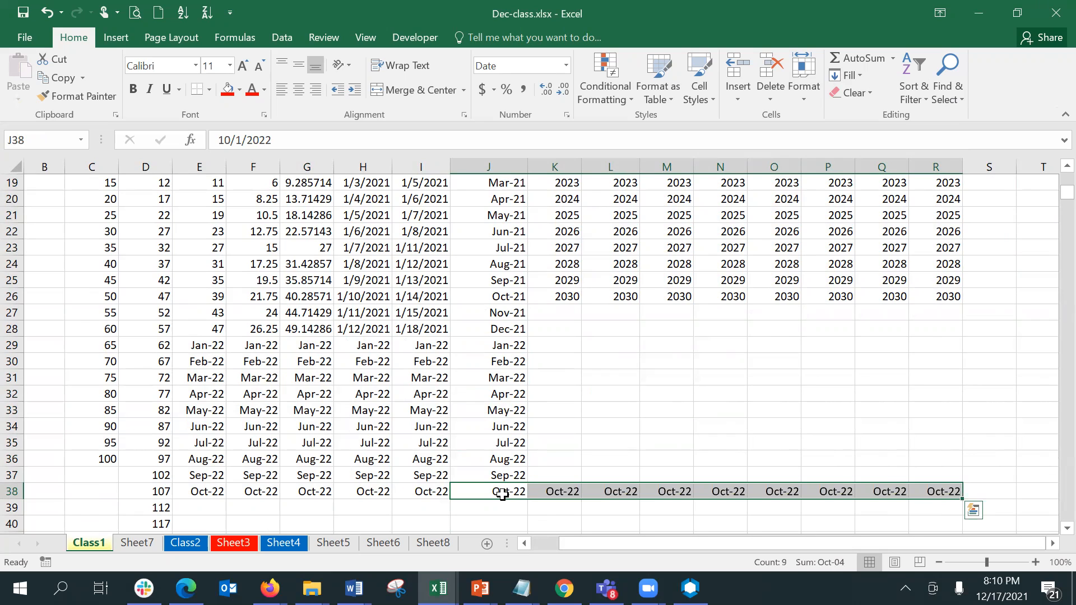
{"action": "key", "text": "Right"}
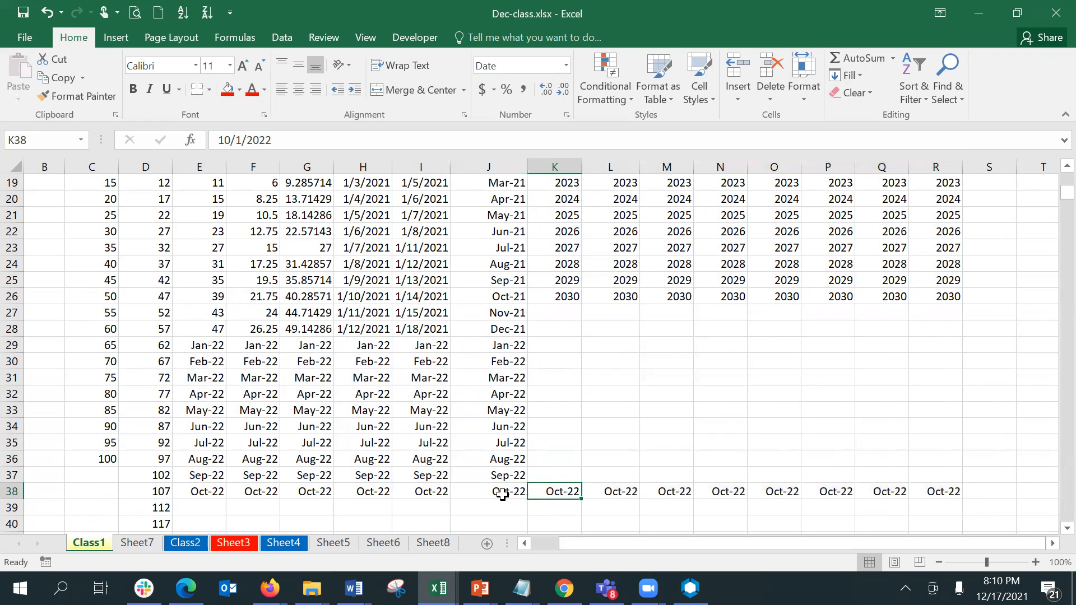
Fill the Oct-22 values in K38:R38 upward through row 27 using the Fill Up command.
{"action": "key", "text": "shift+Right"}
{"action": "key", "text": "shift+Right"}
{"action": "key", "text": "shift+Right"}
{"action": "key", "text": "shift+Right"}
{"action": "key", "text": "shift+Right"}
{"action": "key", "text": "shift+Right"}
{"action": "key", "text": "shift+Right"}
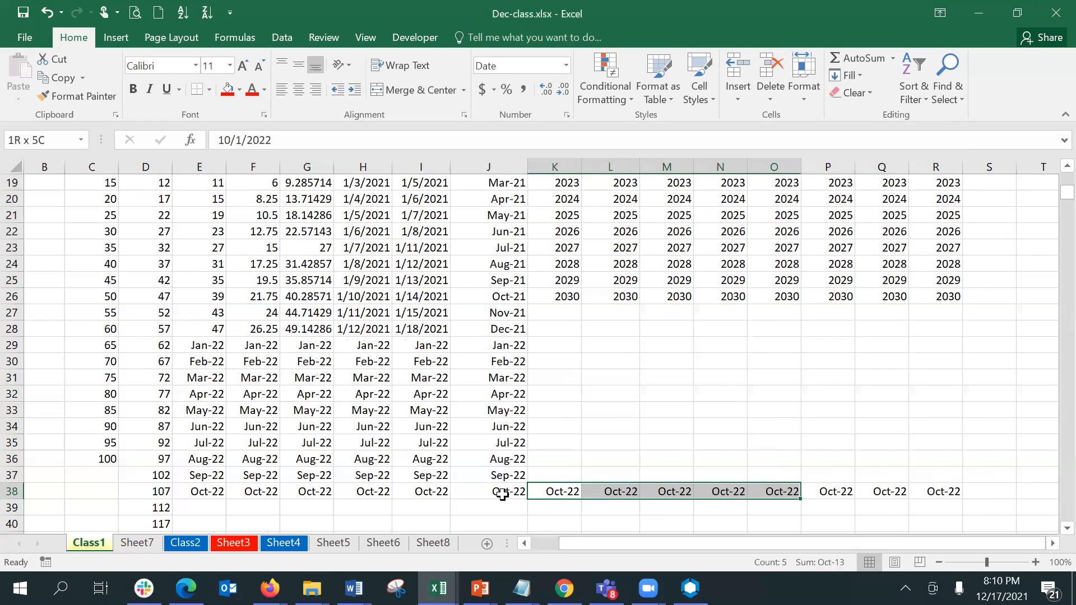
{"action": "key", "text": "shift+Up"}
{"action": "key", "text": "shift+Up"}
{"action": "key", "text": "shift+Up"}
{"action": "key", "text": "shift+Up"}
{"action": "key", "text": "shift+Up"}
{"action": "key", "text": "shift+Up"}
{"action": "key", "text": "shift+Up"}
{"action": "key", "text": "shift+Up"}
{"action": "key", "text": "shift+Up"}
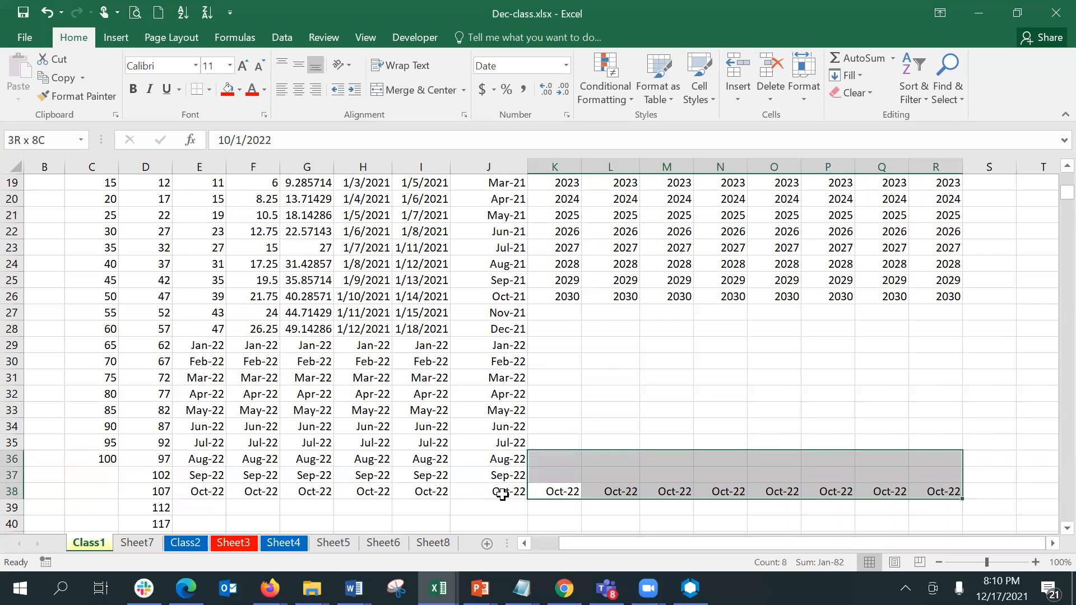
{"action": "key", "text": "shift+Up"}
{"action": "key", "text": "shift+Up"}
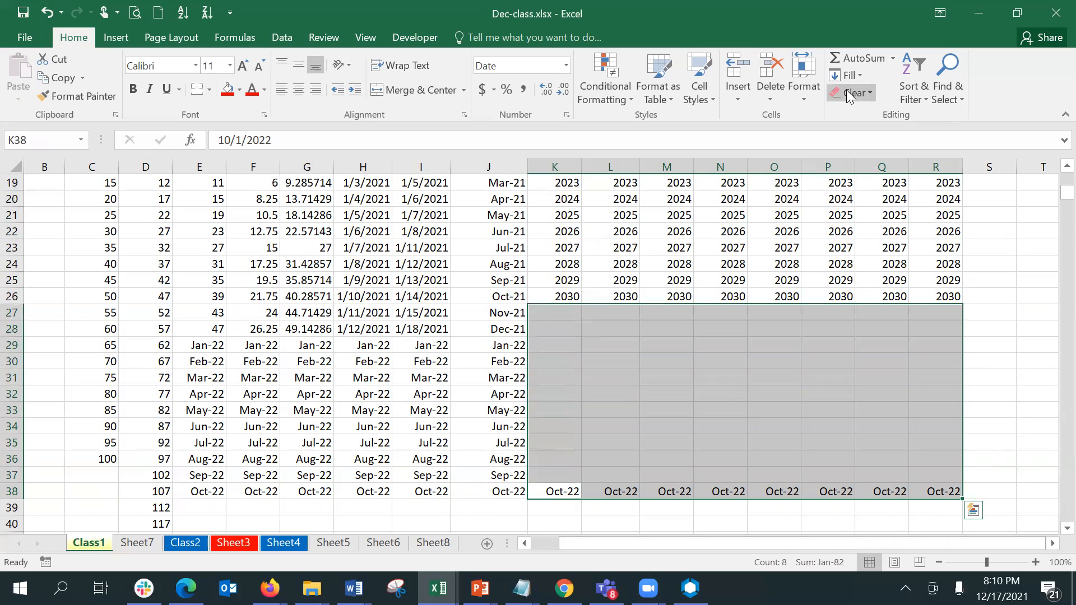
{"action": "left_click", "coordinate": [857, 75]}
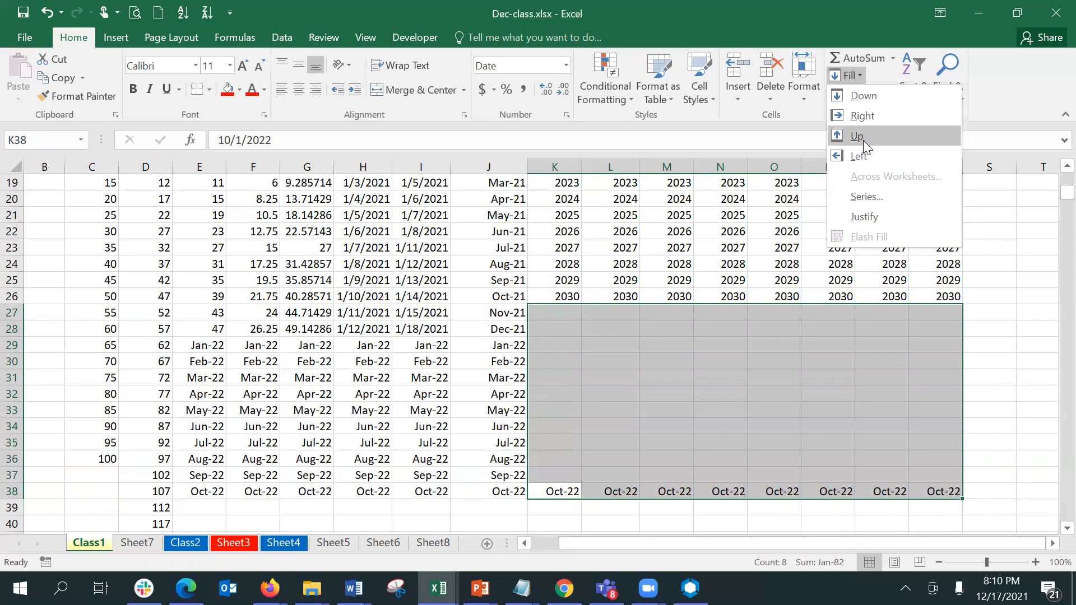
{"action": "left_click", "coordinate": [862, 139]}
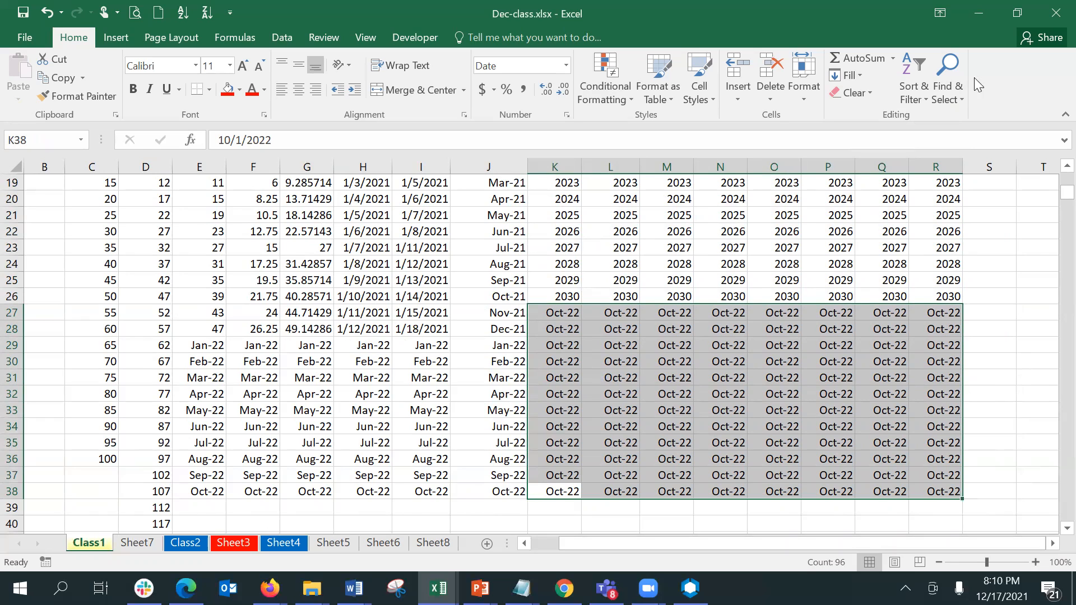
{"action": "left_click", "coordinate": [861, 70]}
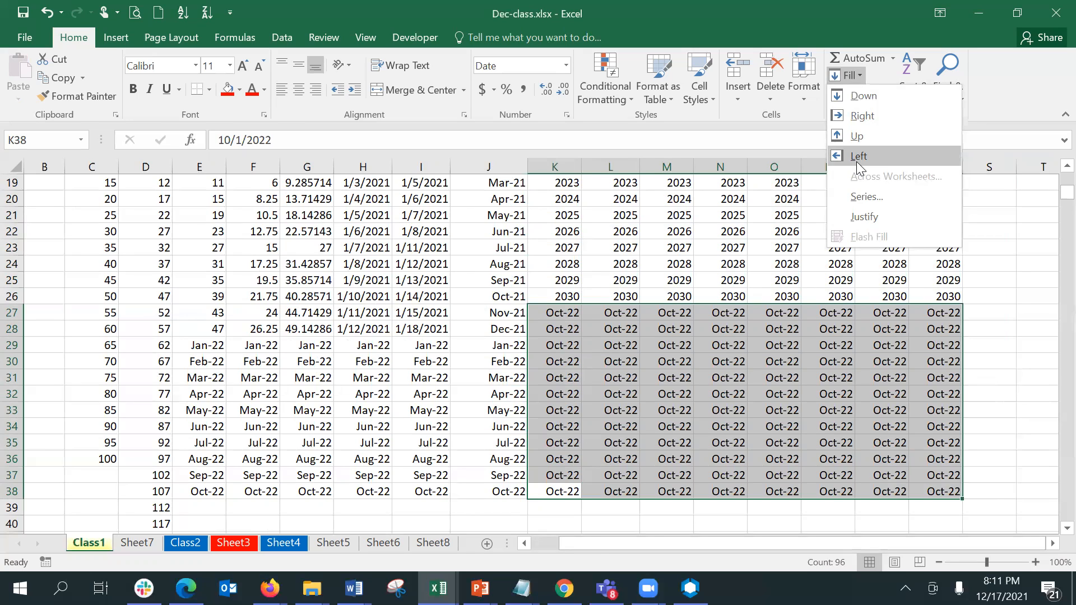
{"action": "left_click", "coordinate": [760, 238]}
{"action": "left_click", "coordinate": [759, 238]}
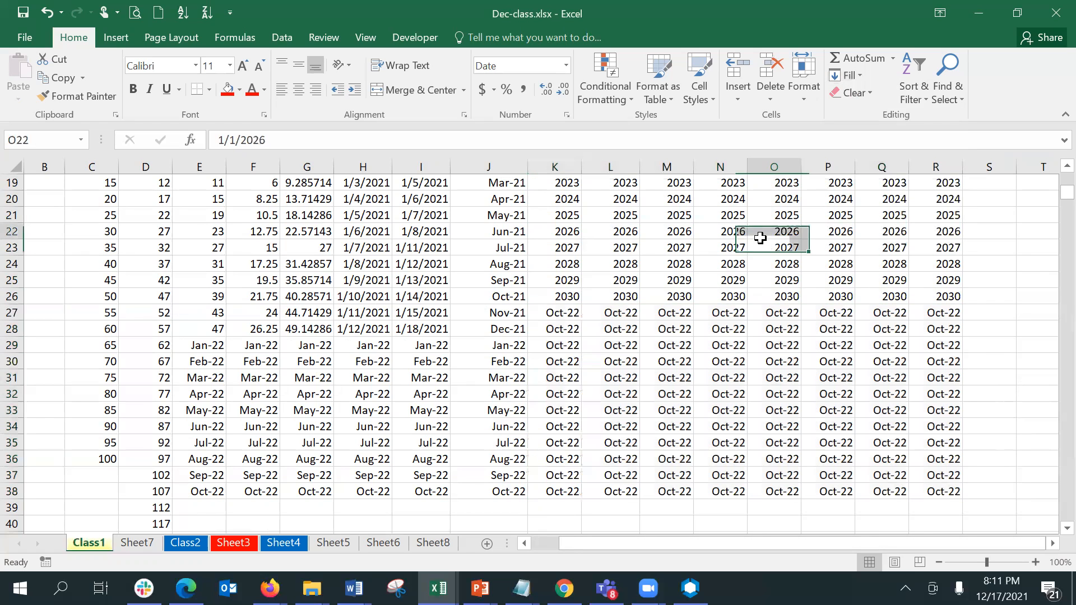
Apply a Duplicate Values highlighting rule with Light Red Fill with Dark Red Text to cell A1 only.
{"action": "key", "text": "Up"}
{"action": "key", "text": "Up"}
{"action": "key", "text": "Up"}
{"action": "key", "text": "Up"}
{"action": "key", "text": "Up"}
{"action": "key", "text": "Up"}
{"action": "key", "text": "Up"}
{"action": "key", "text": "Up"}
{"action": "key", "text": "Up"}
{"action": "key", "text": "Up"}
{"action": "key", "text": "Up"}
{"action": "key", "text": "Up"}
{"action": "key", "text": "Up"}
{"action": "key", "text": "Up"}
{"action": "key", "text": "Up"}
{"action": "key", "text": "Up"}
{"action": "key", "text": "Up"}
{"action": "key", "text": "Up"}
{"action": "key", "text": "Up"}
{"action": "key", "text": "Up"}
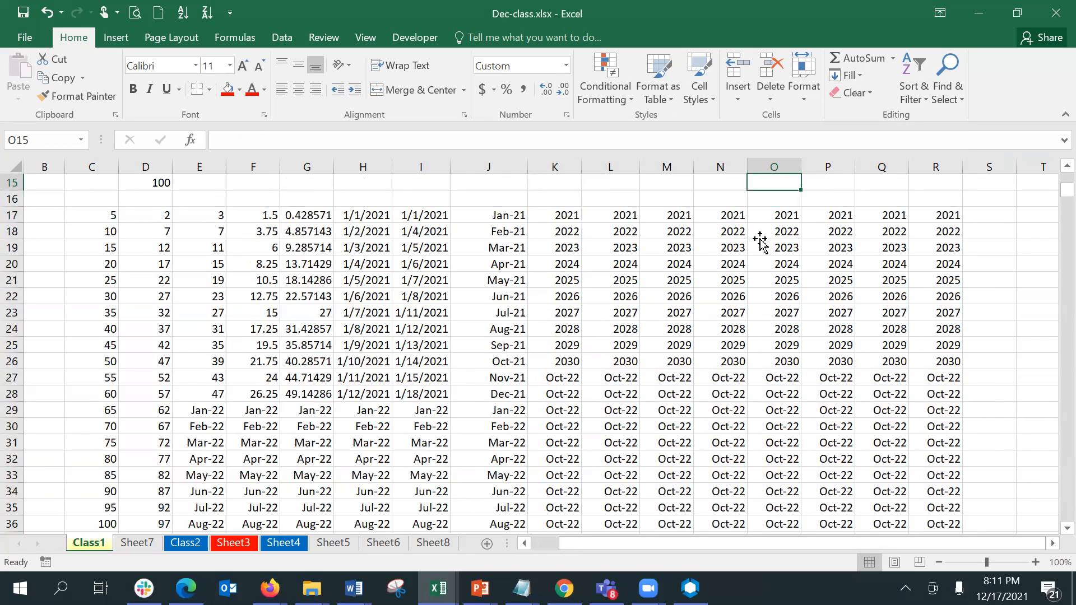
{"action": "key", "text": "Left"}
{"action": "key", "text": "Left"}
{"action": "key", "text": "Left"}
{"action": "key", "text": "Left"}
{"action": "key", "text": "Left"}
{"action": "key", "text": "Left"}
{"action": "key", "text": "Left"}
{"action": "key", "text": "Left"}
{"action": "key", "text": "Left"}
{"action": "key", "text": "Left"}
{"action": "key", "text": "Left"}
{"action": "key", "text": "Left"}
{"action": "key", "text": "Left"}
{"action": "key", "text": "Left"}
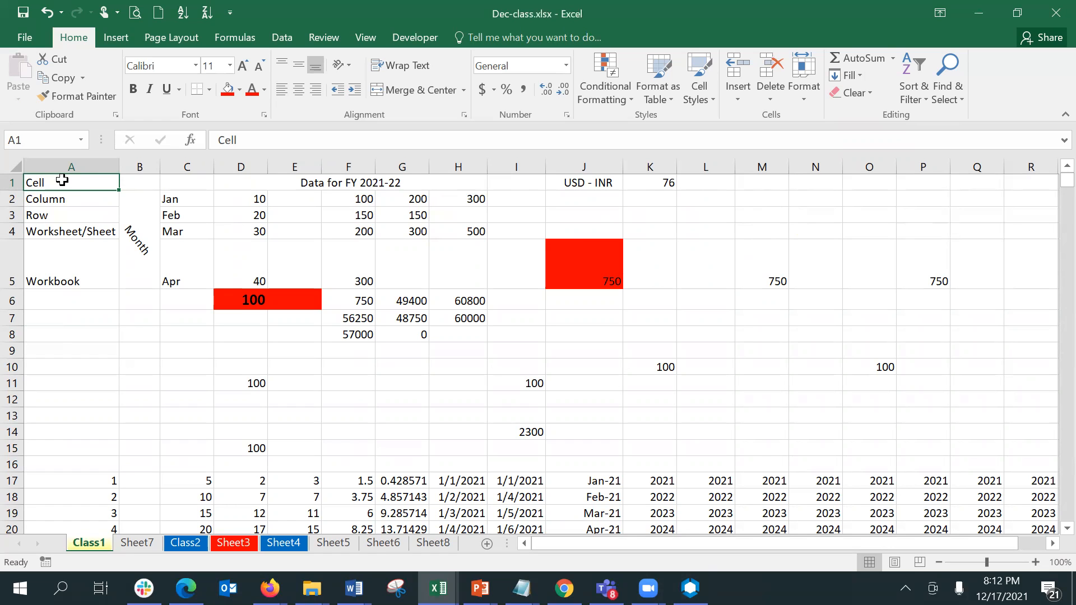
{"action": "left_click", "coordinate": [597, 99]}
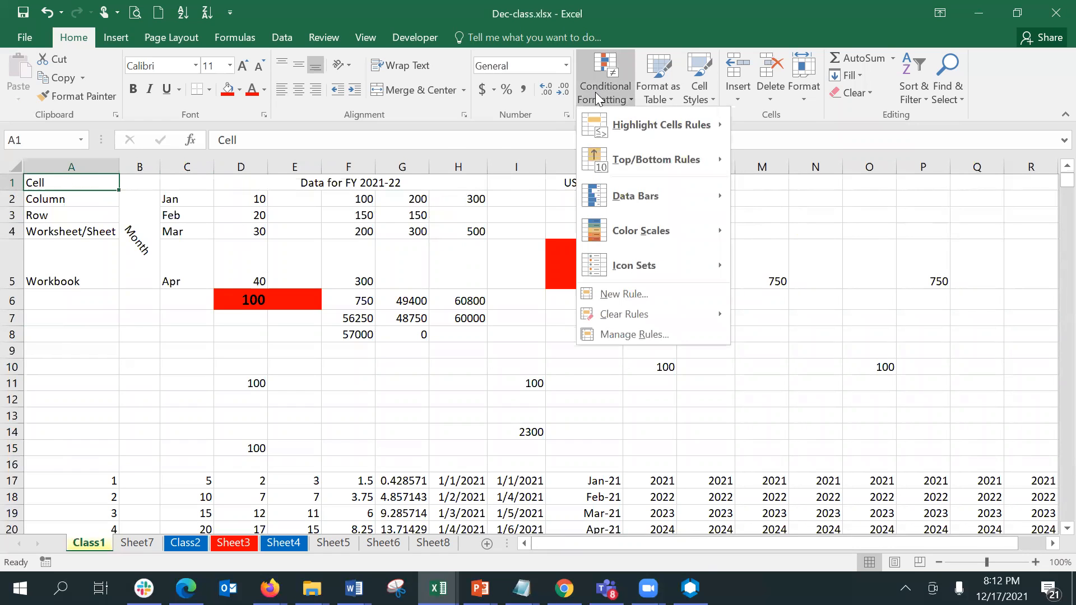
{"action": "mouse_move", "coordinate": [625, 129]}
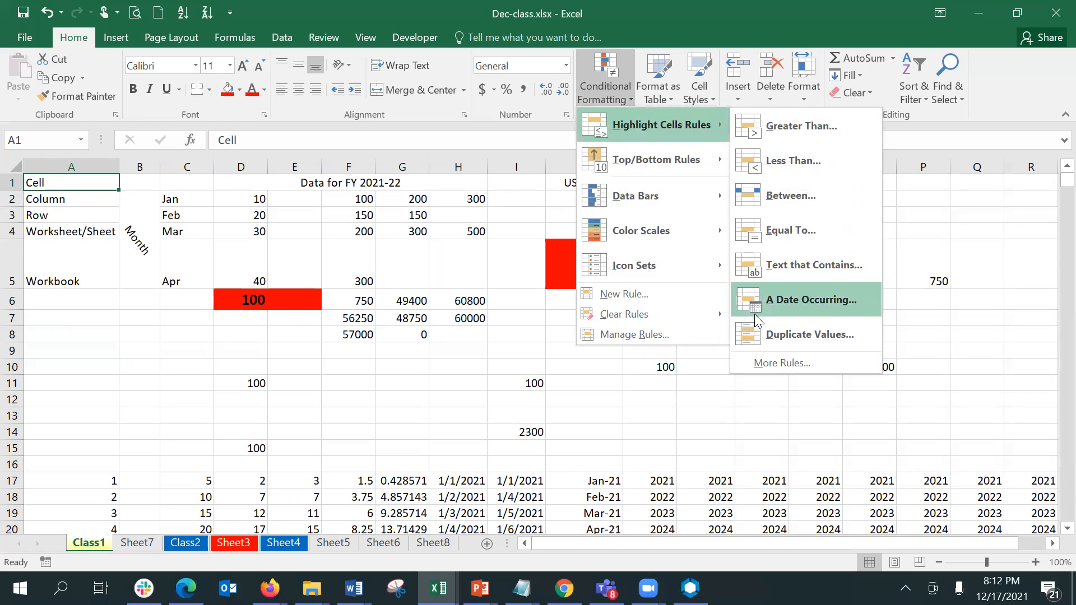
{"action": "left_click", "coordinate": [774, 339]}
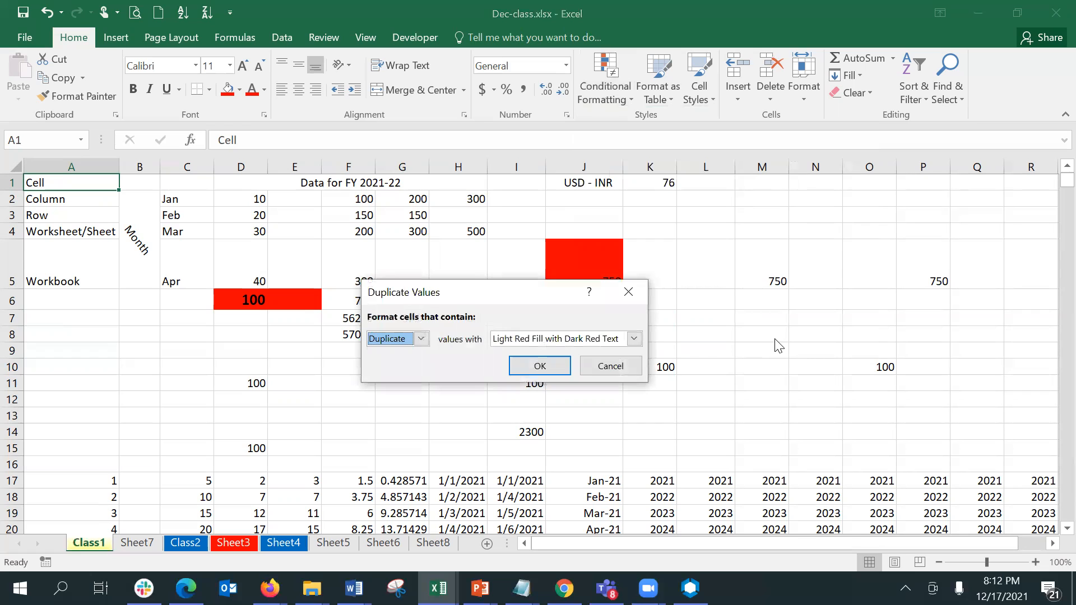
{"action": "left_click", "coordinate": [534, 366]}
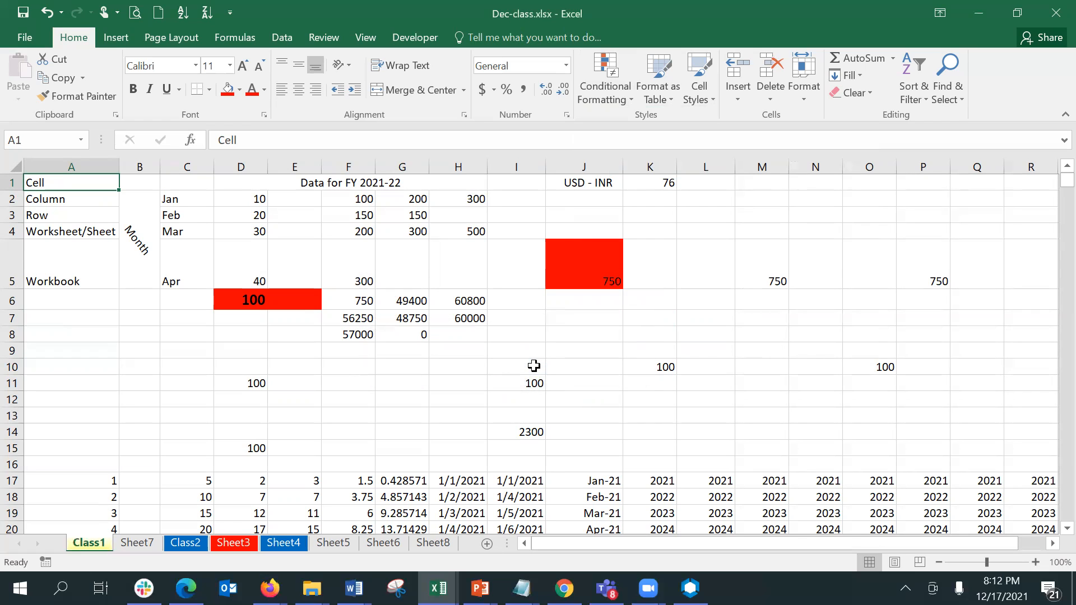
Highlight duplicate values across the entire Class1 sheet with Light Red Fill with Dark Red Text.
{"action": "left_click", "coordinate": [6, 162]}
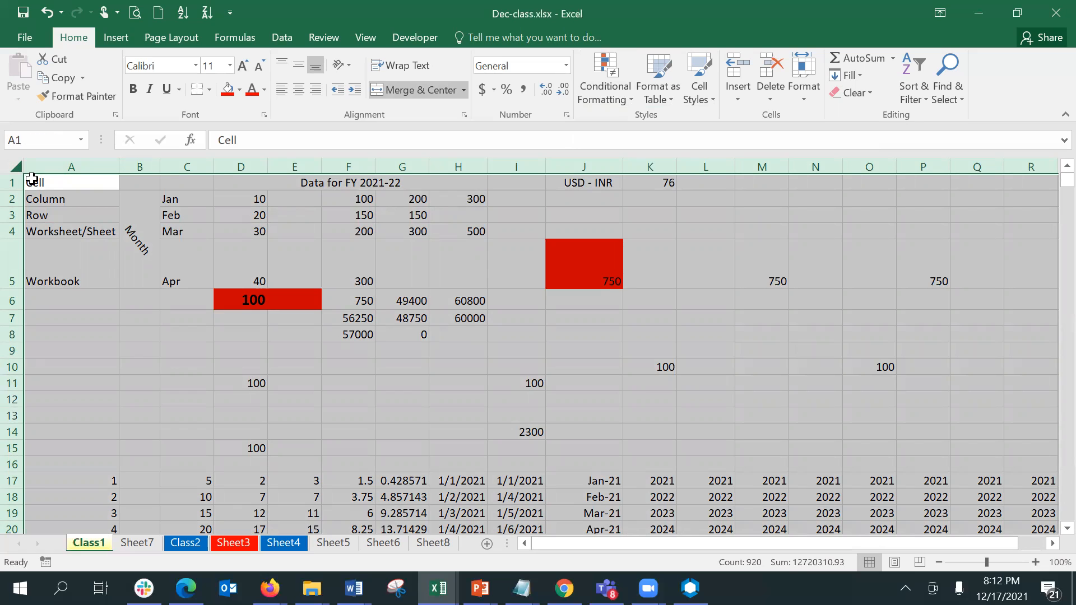
{"action": "left_click", "coordinate": [51, 187]}
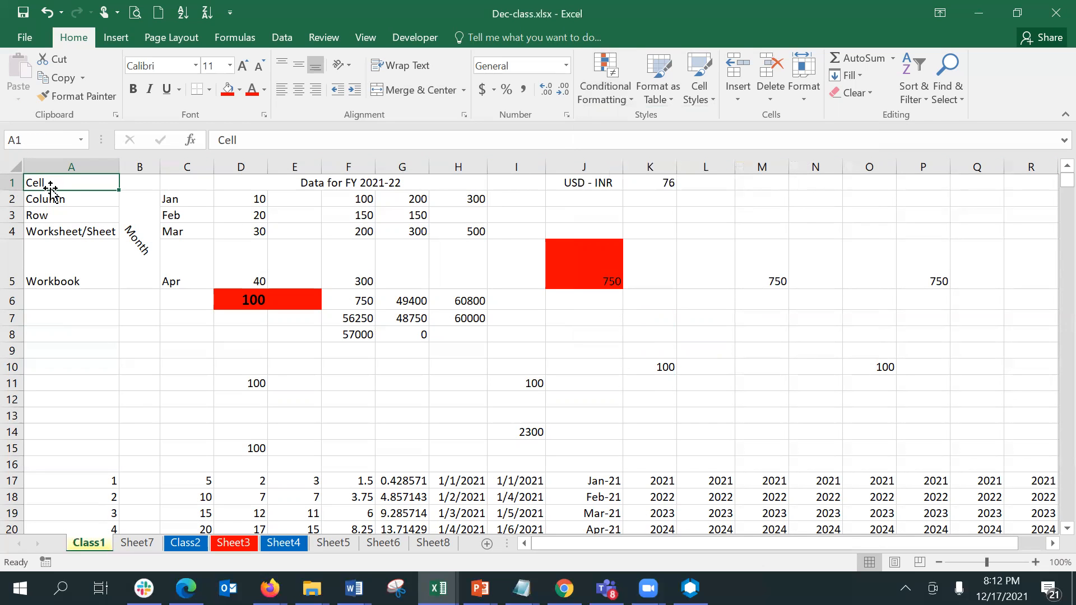
{"action": "left_click", "coordinate": [14, 171]}
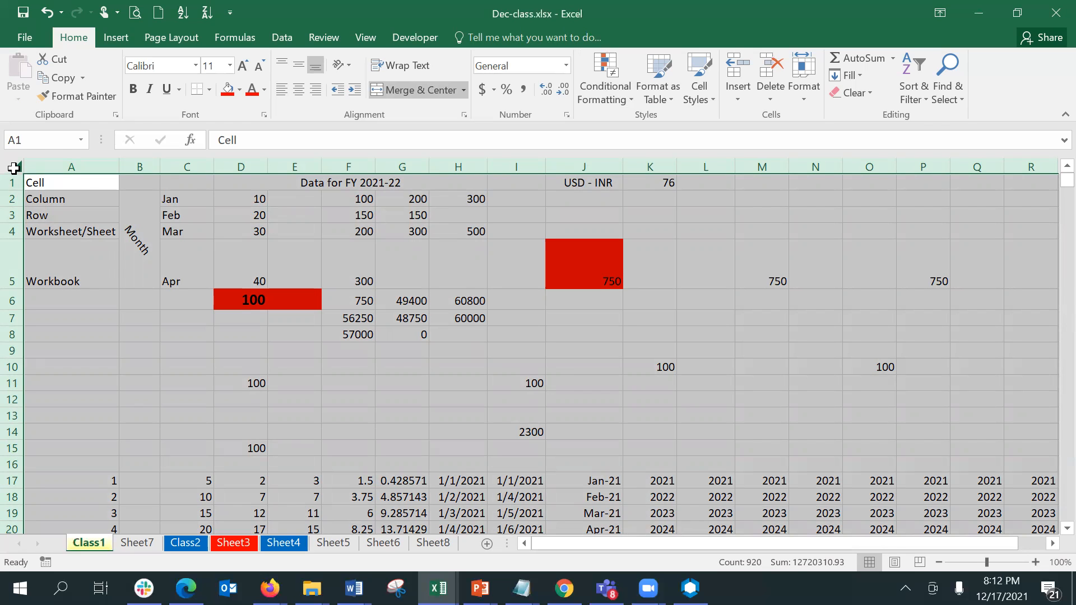
{"action": "left_click", "coordinate": [84, 203]}
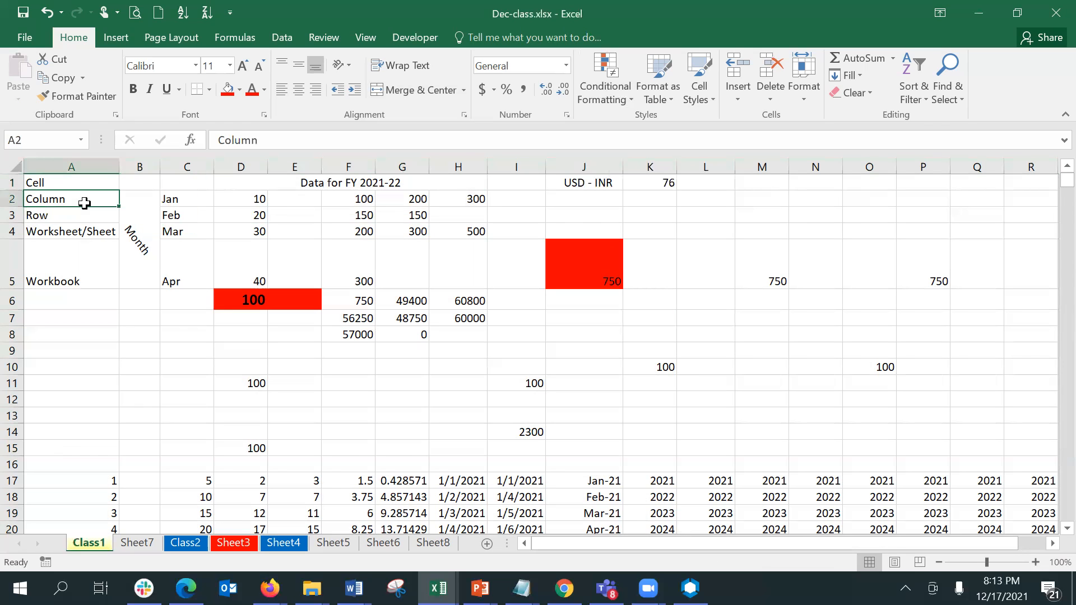
{"action": "key", "text": "ctrl+a"}
{"action": "key", "text": "ctrl+a"}
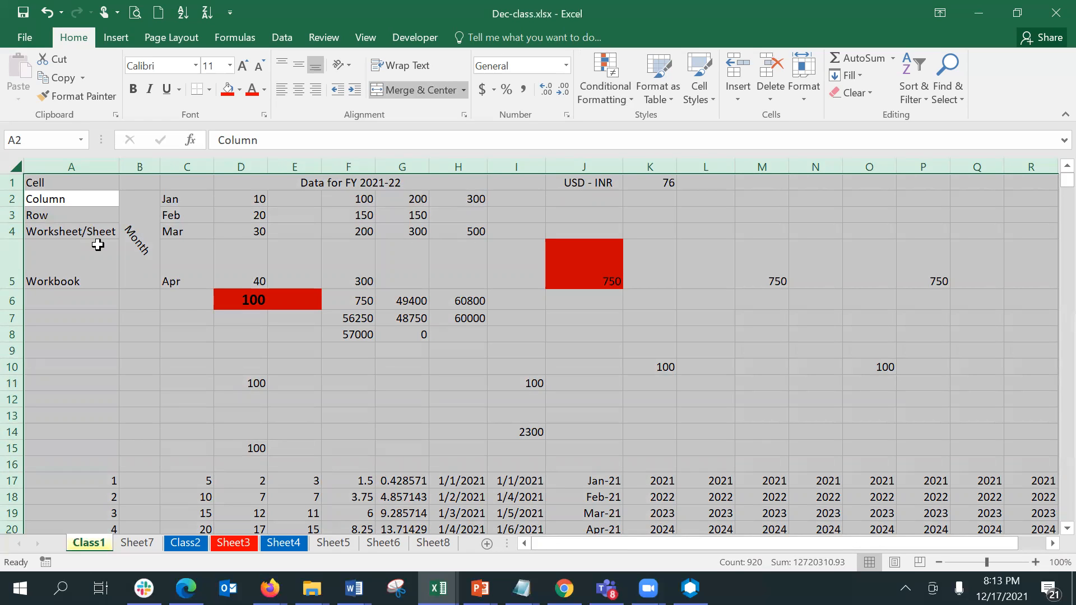
{"action": "left_click", "coordinate": [599, 99]}
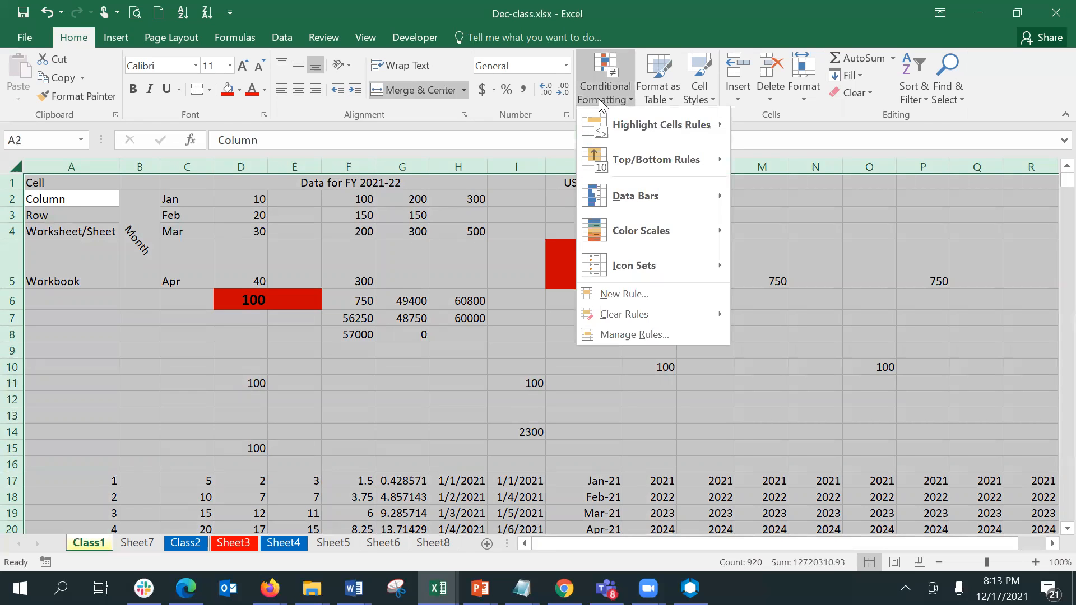
{"action": "mouse_move", "coordinate": [623, 127]}
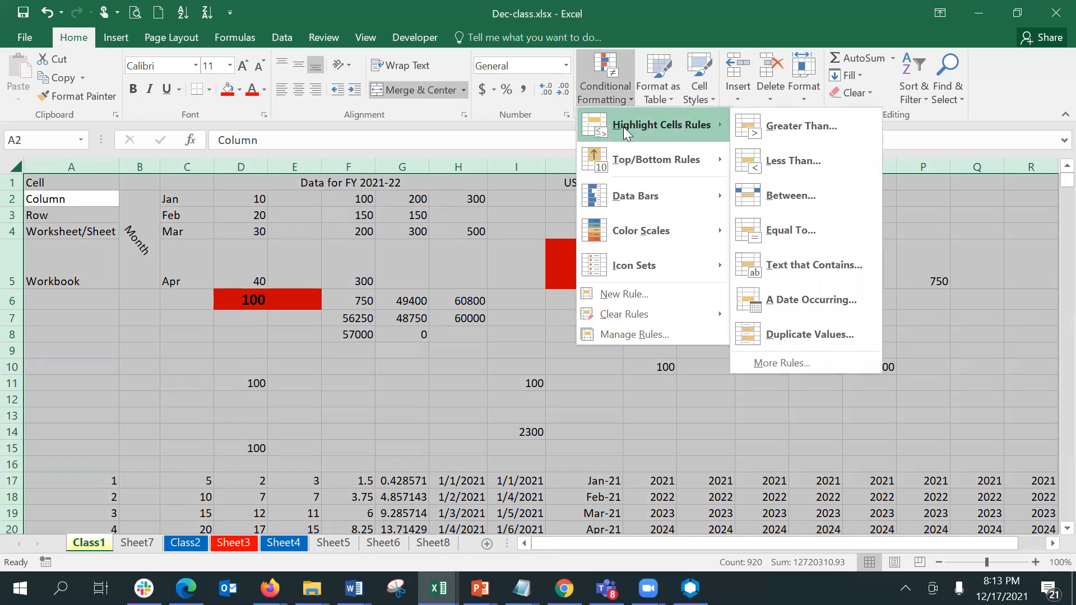
{"action": "left_click", "coordinate": [827, 335]}
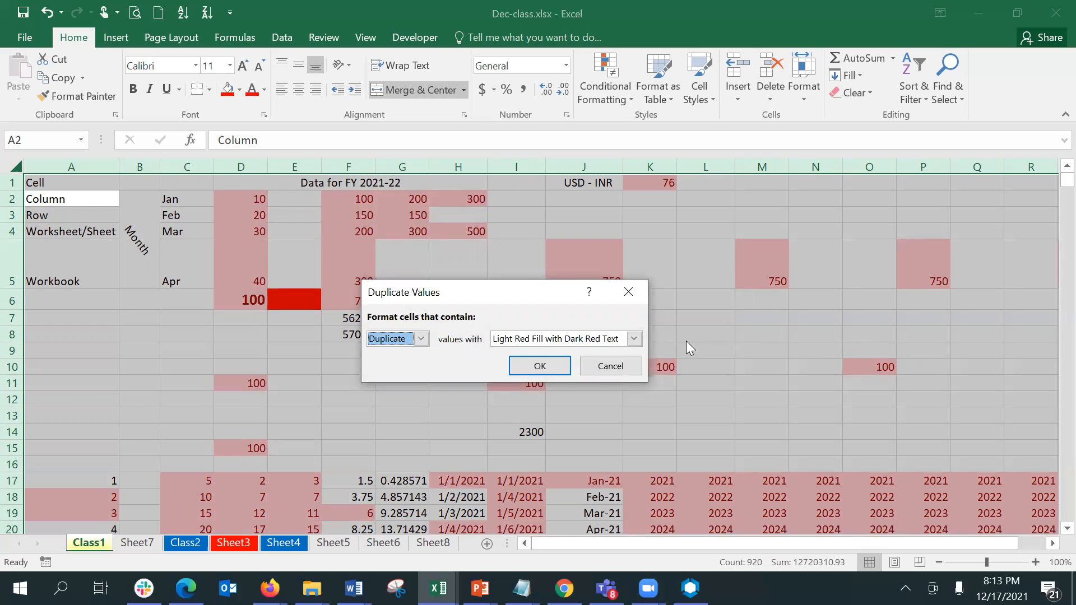
{"action": "left_click", "coordinate": [539, 367]}
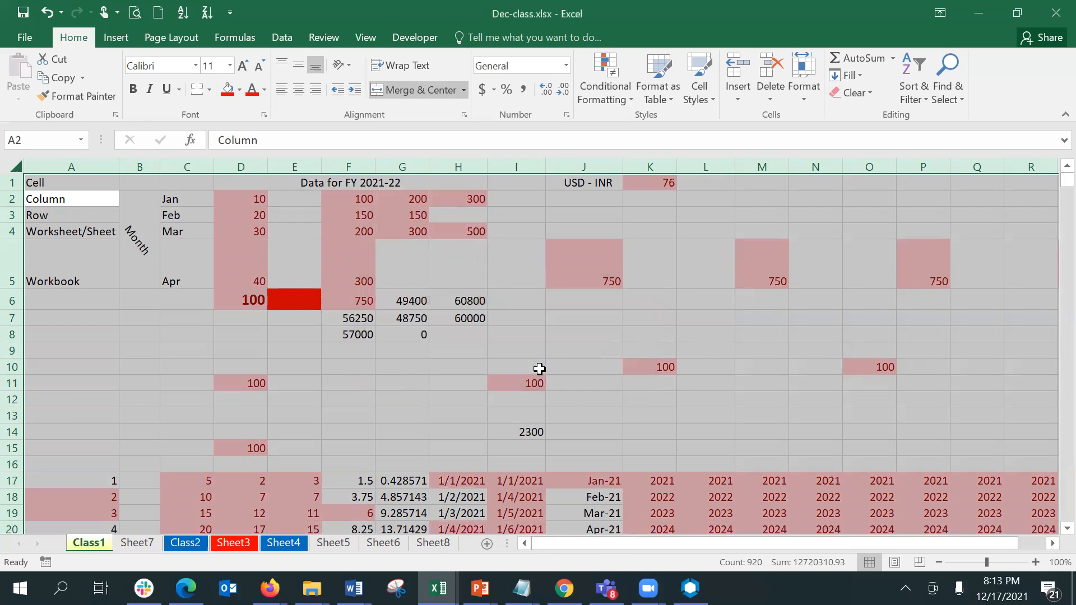
Test the duplicate highlighting by replacing the formula in K10 with 101 and that value with 99.
{"action": "left_click", "coordinate": [645, 267]}
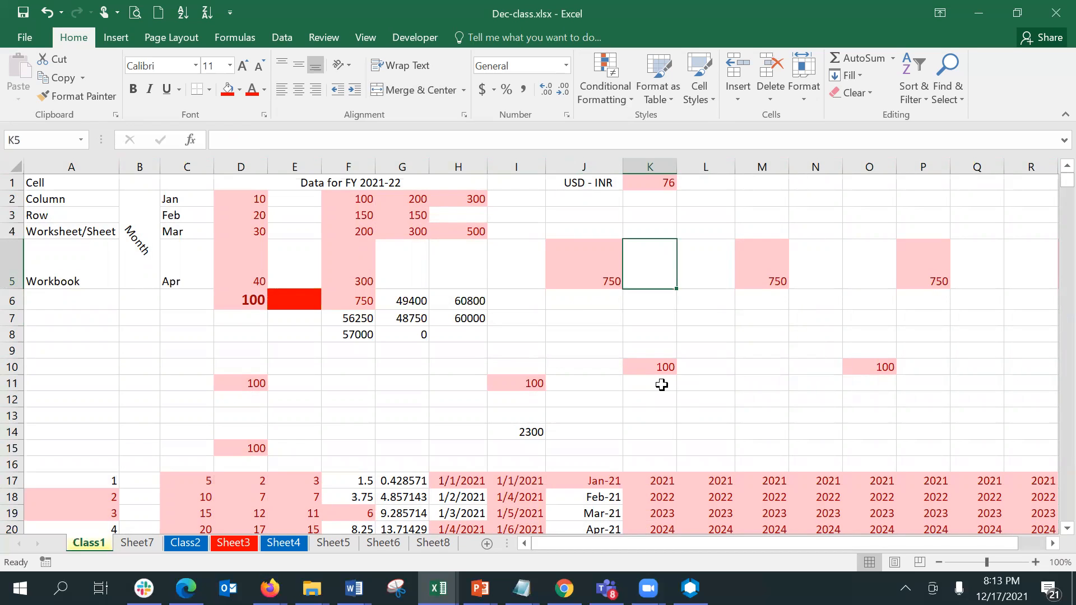
{"action": "key", "text": "Down"}
{"action": "key", "text": "Down"}
{"action": "key", "text": "Down"}
{"action": "key", "text": "Down"}
{"action": "key", "text": "Down"}
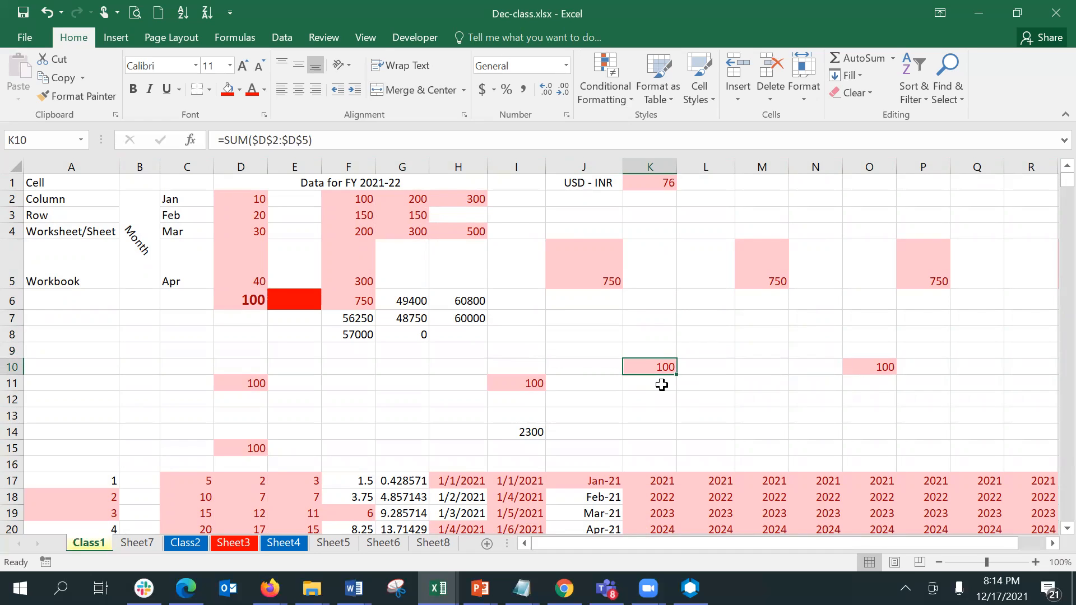
{"action": "type", "text": "101"}
{"action": "key", "text": "Return"}
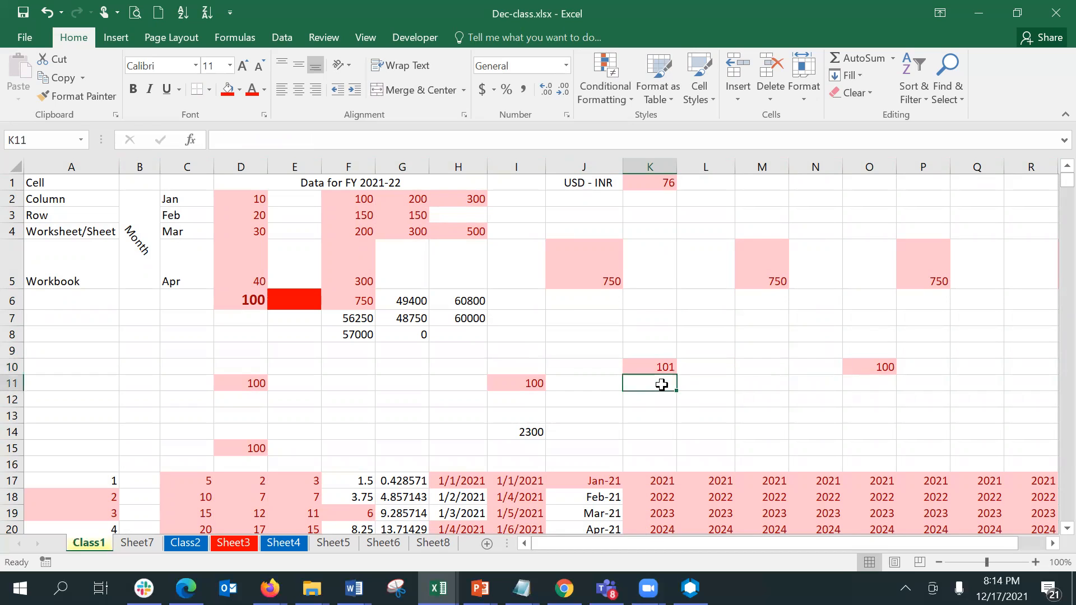
{"action": "key", "text": "Up"}
{"action": "type", "text": "99"}
{"action": "key", "text": "Return"}
Set cell K10 to 10000 to test the duplicate highlighting with a value not used elsewhere.
{"action": "key", "text": "Up"}
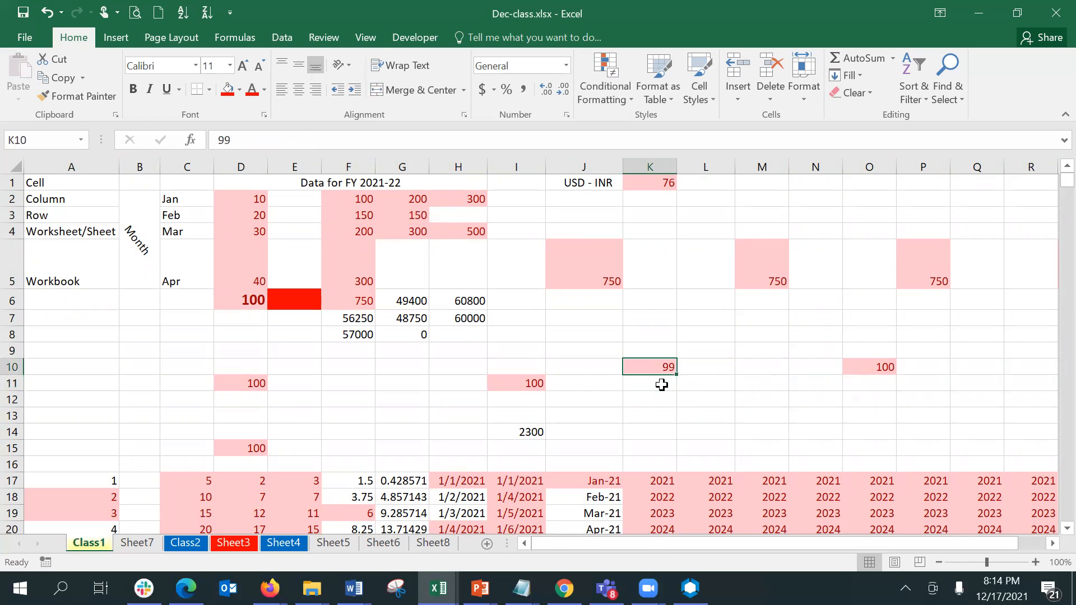
{"action": "type", "text": "10000"}
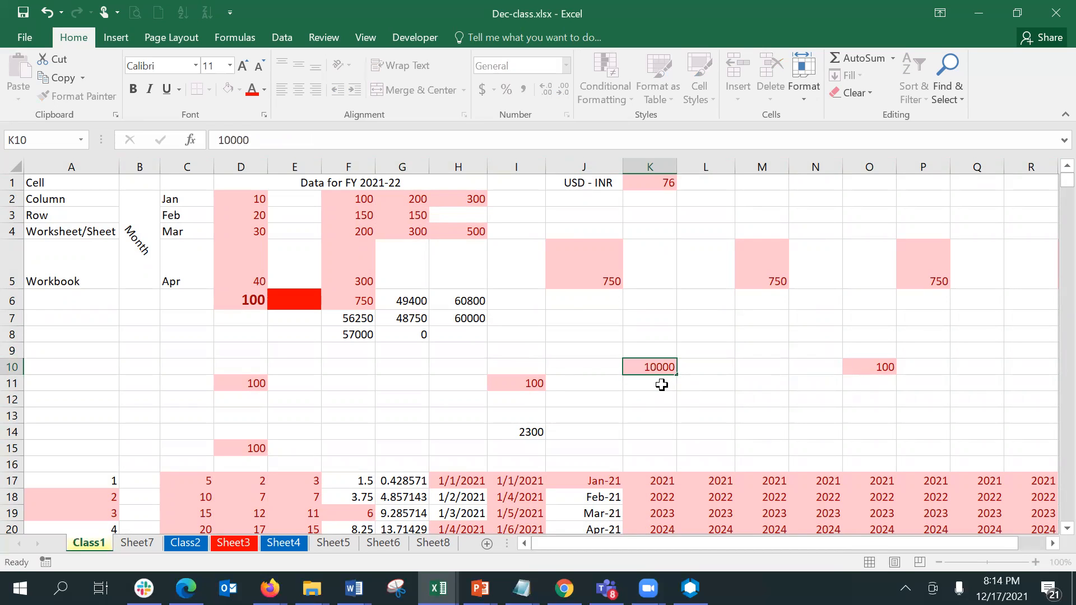
{"action": "key", "text": "Return"}
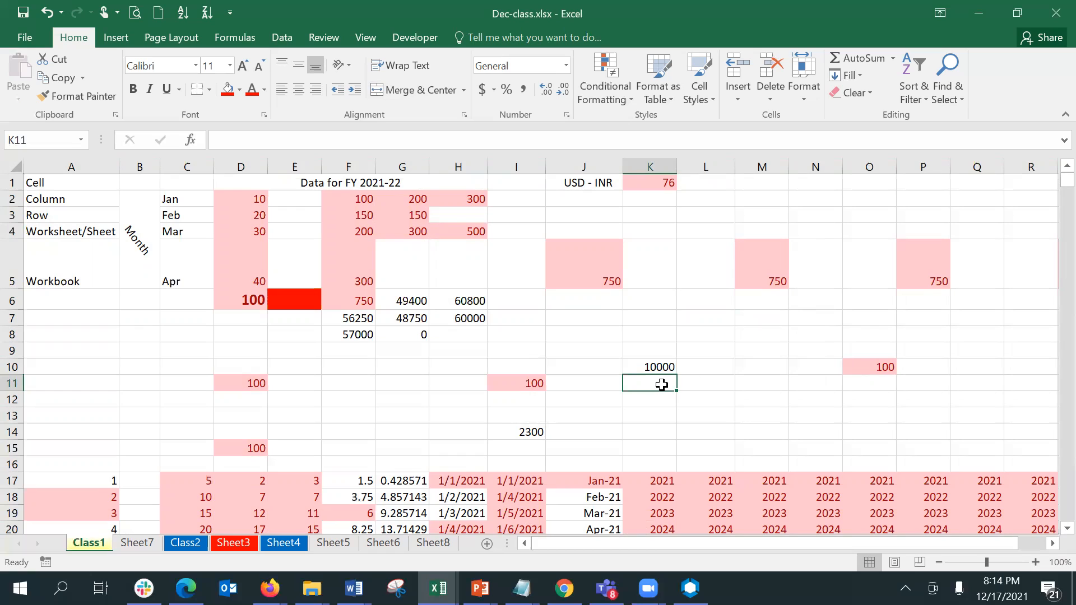
Examine which numbers, dates and months are highlighted as duplicates down the sheet to row 57.
{"action": "key", "text": "Down"}
{"action": "key", "text": "Down"}
{"action": "key", "text": "Down"}
{"action": "key", "text": "Down"}
{"action": "key", "text": "Down"}
{"action": "key", "text": "Down"}
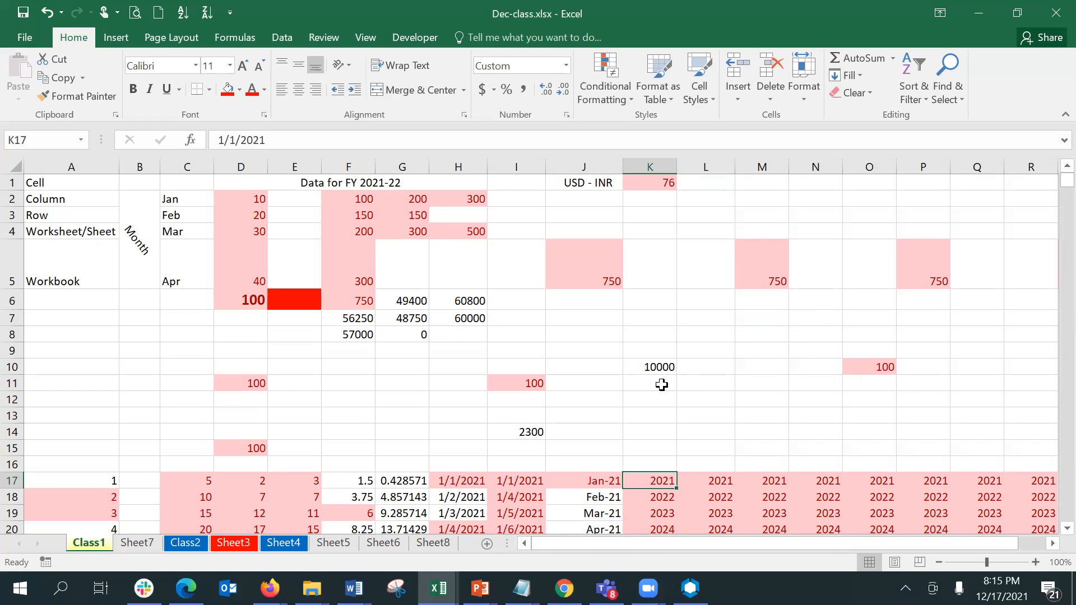
{"action": "left_click", "coordinate": [272, 377]}
{"action": "key", "text": "Down"}
{"action": "key", "text": "Down"}
{"action": "key", "text": "Down"}
{"action": "key", "text": "Down"}
{"action": "key", "text": "Down"}
{"action": "key", "text": "Down"}
{"action": "key", "text": "Down"}
{"action": "key", "text": "Down"}
{"action": "key", "text": "Down"}
{"action": "key", "text": "Down"}
{"action": "key", "text": "Down"}
{"action": "key", "text": "Down"}
{"action": "key", "text": "Down"}
{"action": "key", "text": "Down"}
{"action": "key", "text": "Down"}
{"action": "key", "text": "Down"}
{"action": "key", "text": "Down"}
{"action": "key", "text": "Down"}
{"action": "key", "text": "Down"}
{"action": "key", "text": "Down"}
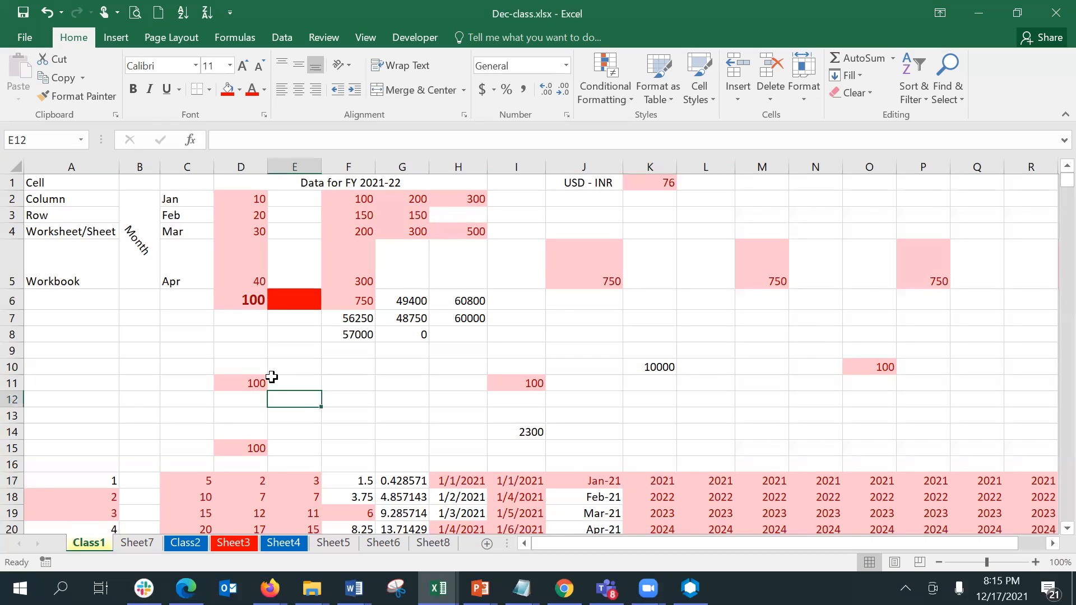
{"action": "key", "text": "Down"}
{"action": "key", "text": "Down"}
{"action": "key", "text": "Down"}
{"action": "key", "text": "Down"}
{"action": "key", "text": "Down"}
{"action": "key", "text": "Down"}
{"action": "key", "text": "Down"}
{"action": "key", "text": "Down"}
{"action": "key", "text": "Down"}
{"action": "key", "text": "Down"}
{"action": "key", "text": "Down"}
{"action": "key", "text": "Down"}
{"action": "key", "text": "Down"}
{"action": "key", "text": "Down"}
{"action": "key", "text": "Down"}
{"action": "key", "text": "Down"}
{"action": "key", "text": "Down"}
{"action": "key", "text": "Down"}
{"action": "key", "text": "Down"}
{"action": "key", "text": "Down"}
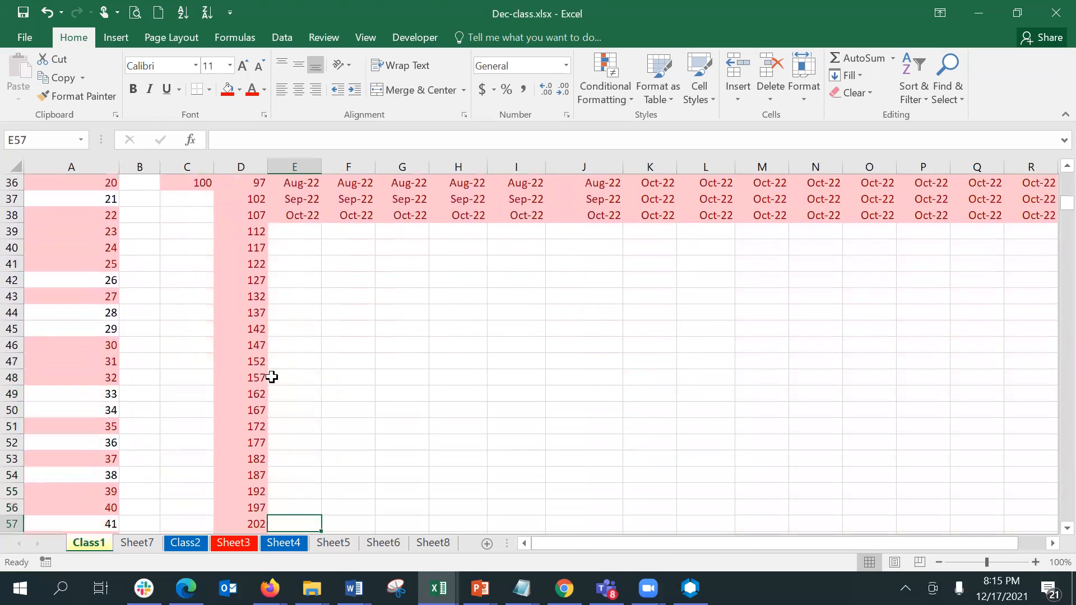
Enter 1 in cell I45 and extend the selection down column I.
{"action": "left_click", "coordinate": [538, 181]}
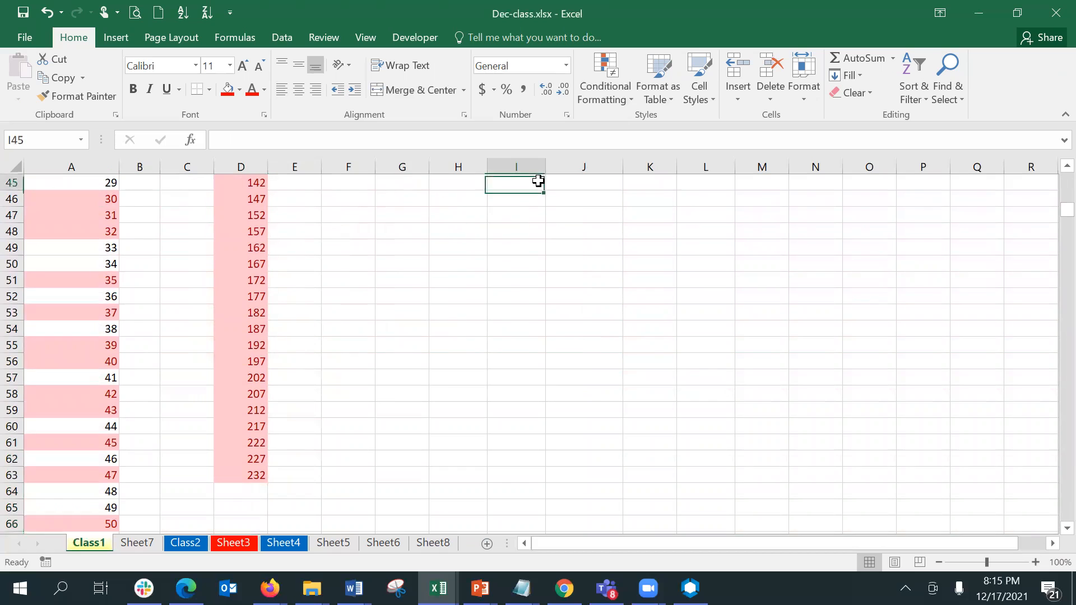
{"action": "scroll", "coordinate": [519, 297], "scroll_direction": "up", "scroll_amount": 1}
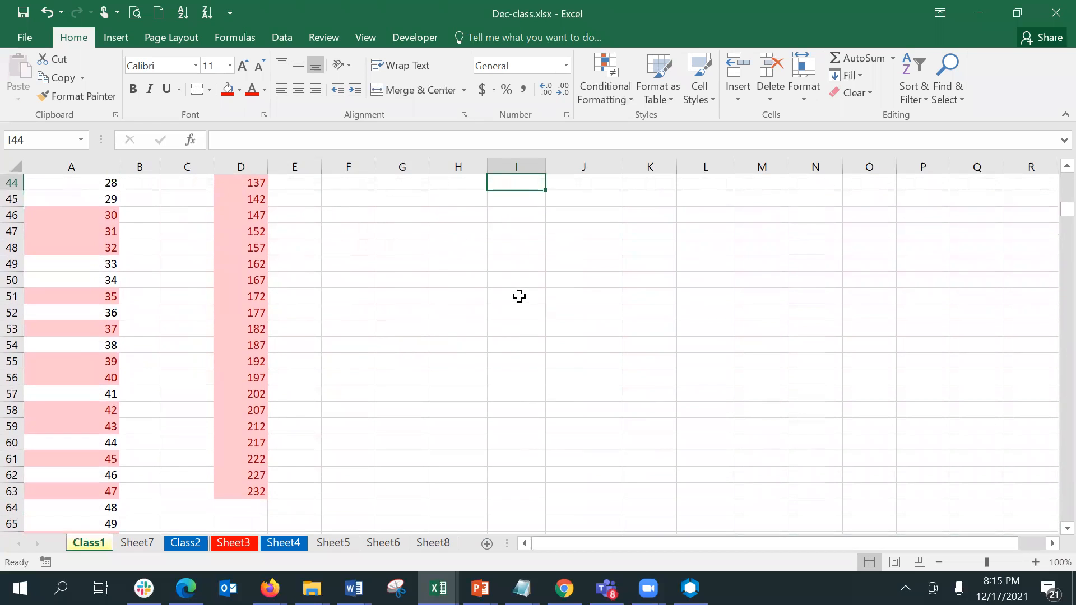
{"action": "type", "text": "1"}
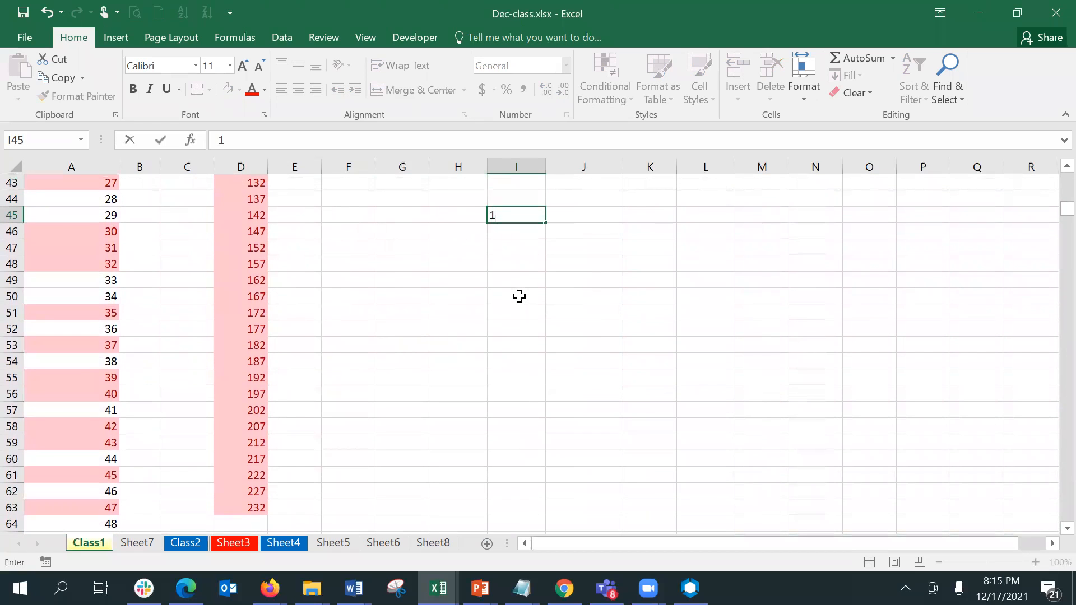
{"action": "key", "text": "Up"}
{"action": "key", "text": "Down"}
{"action": "key", "text": "shift+Down"}
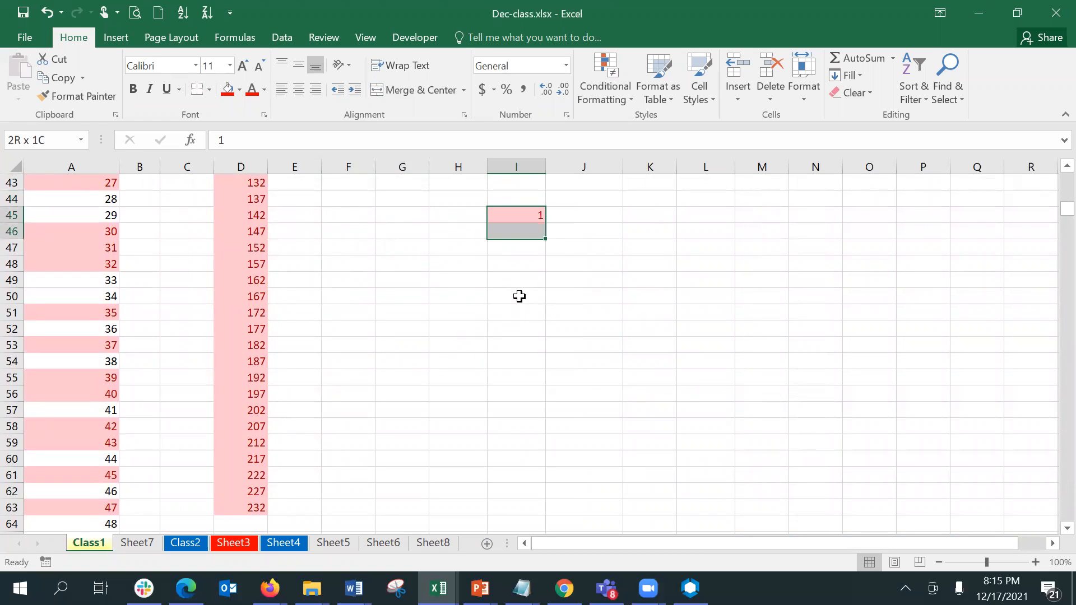
{"action": "key", "text": "shift+Down"}
{"action": "key", "text": "shift+Down"}
{"action": "key", "text": "shift+Down"}
{"action": "key", "text": "shift+Down"}
{"action": "key", "text": "shift+Down"}
{"action": "key", "text": "shift+Down"}
{"action": "key", "text": "shift+Down"}
{"action": "key", "text": "shift+Down"}
{"action": "key", "text": "shift+Down"}
{"action": "key", "text": "shift+Down"}
{"action": "key", "text": "shift+Down"}
{"action": "key", "text": "shift+Down"}
{"action": "key", "text": "shift+Down"}
Set cell I45 to 1001 as the starting value of a series.
{"action": "key", "text": "Up"}
{"action": "key", "text": "Down"}
{"action": "type", "text": "1001"}
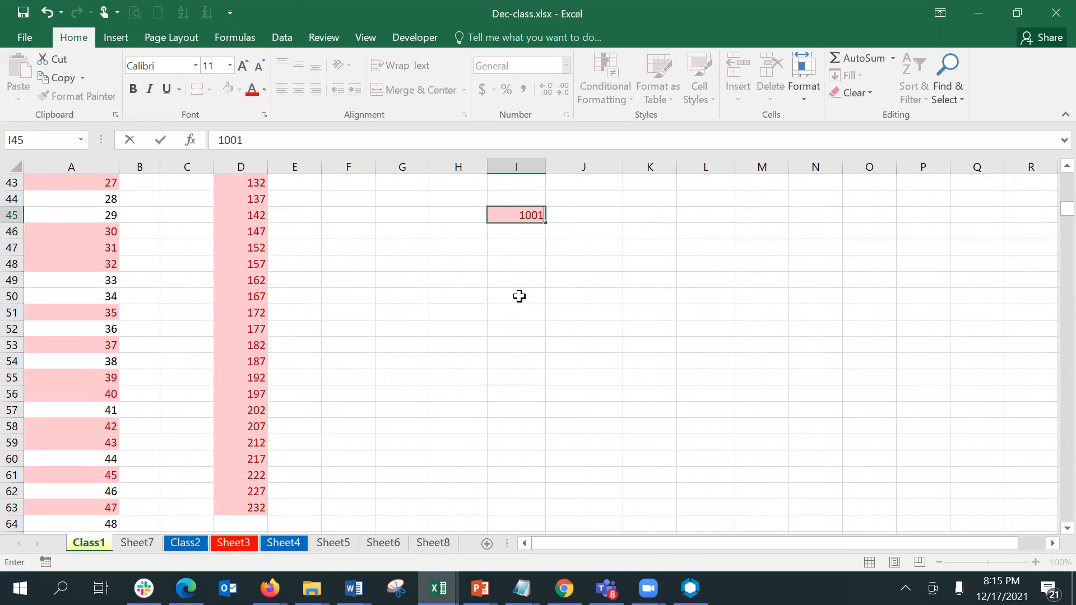
{"action": "key", "text": "Return"}
Fill I45:I76 with a linear column series using a step value of 1.
{"action": "key", "text": "Up"}
{"action": "key", "text": "shift+Down"}
{"action": "key", "text": "shift+Down"}
{"action": "key", "text": "shift+Down"}
{"action": "key", "text": "shift+Down"}
{"action": "key", "text": "shift+Down"}
{"action": "key", "text": "shift+Down"}
{"action": "key", "text": "shift+Down"}
{"action": "key", "text": "shift+Down"}
{"action": "key", "text": "shift+Down"}
{"action": "key", "text": "shift+Down"}
{"action": "key", "text": "shift+Down"}
{"action": "key", "text": "shift+Down"}
{"action": "key", "text": "shift+Down"}
{"action": "key", "text": "shift+Down"}
{"action": "key", "text": "shift+Down"}
{"action": "key", "text": "shift+Down"}
{"action": "key", "text": "shift+Down"}
{"action": "key", "text": "shift+Down"}
{"action": "key", "text": "shift+Down"}
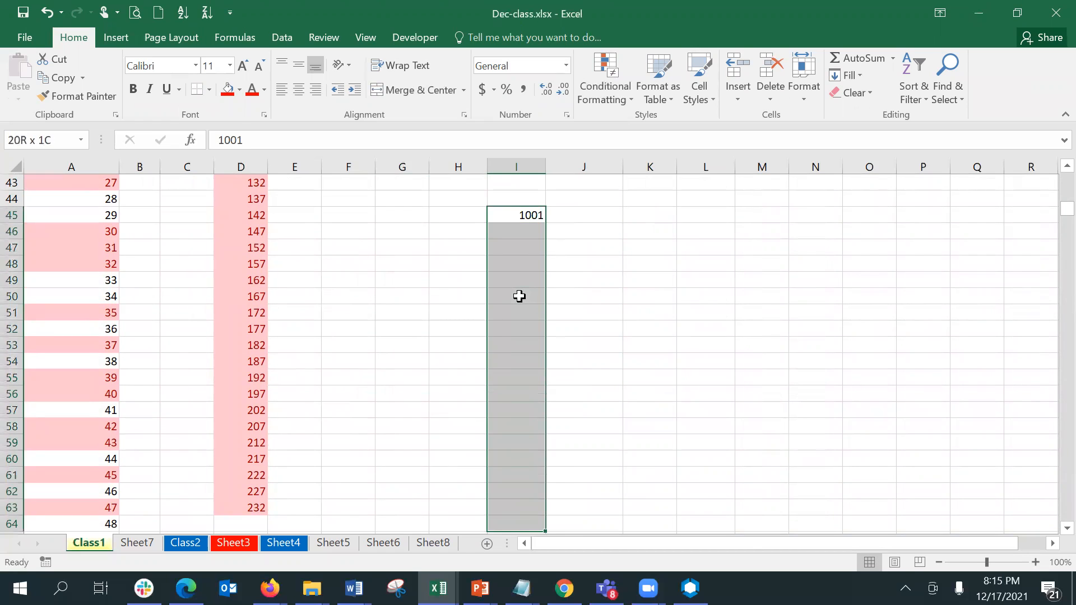
{"action": "key", "text": "shift+Down"}
{"action": "key", "text": "shift+Down"}
{"action": "key", "text": "shift+Down"}
{"action": "key", "text": "shift+Down"}
{"action": "key", "text": "shift+Down"}
{"action": "key", "text": "shift+Down"}
{"action": "key", "text": "shift+Down"}
{"action": "key", "text": "shift+Down"}
{"action": "key", "text": "shift+Down"}
{"action": "key", "text": "shift+Down"}
{"action": "key", "text": "shift+Down"}
{"action": "key", "text": "shift+Down"}
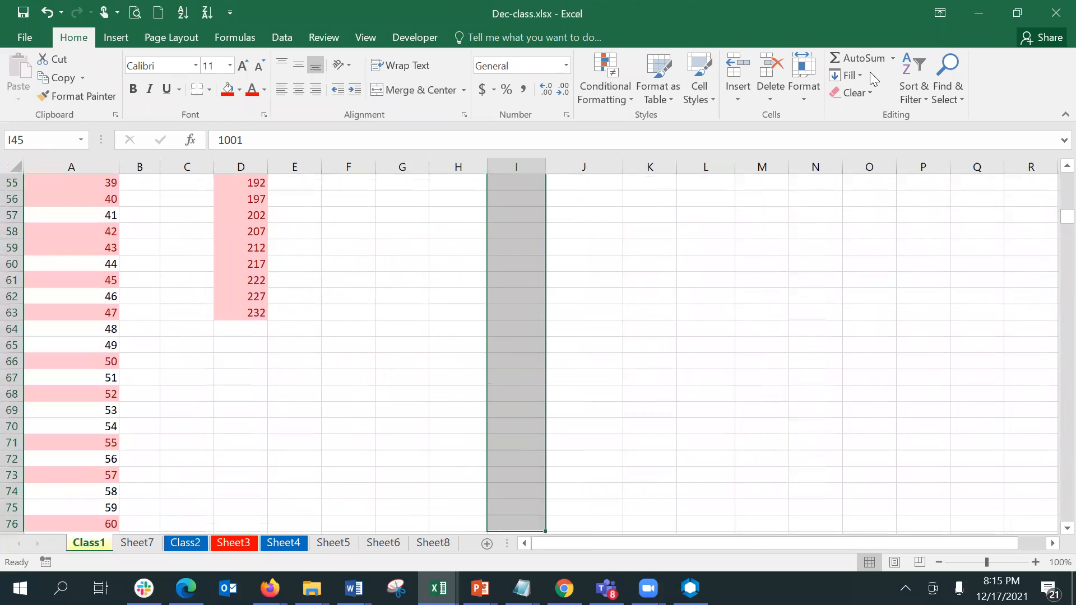
{"action": "left_click", "coordinate": [861, 71]}
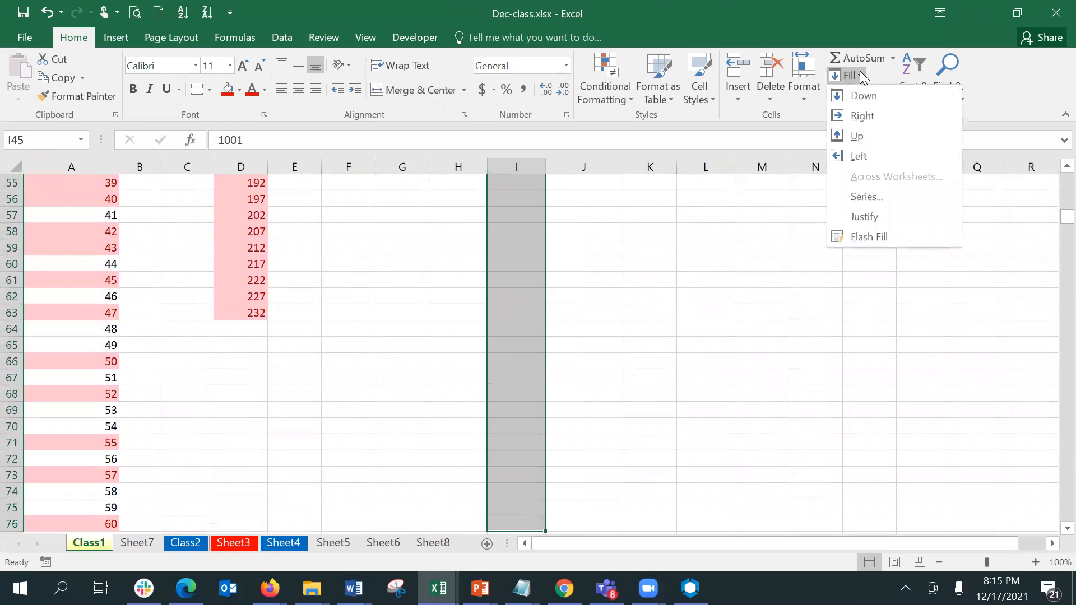
{"action": "left_click", "coordinate": [886, 194]}
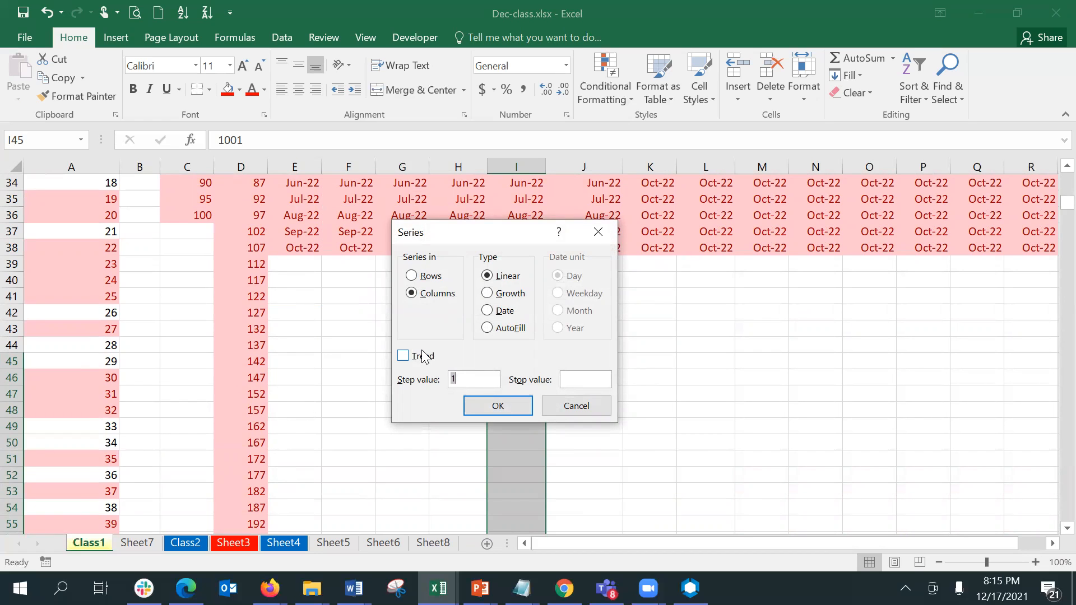
{"action": "left_click", "coordinate": [531, 404]}
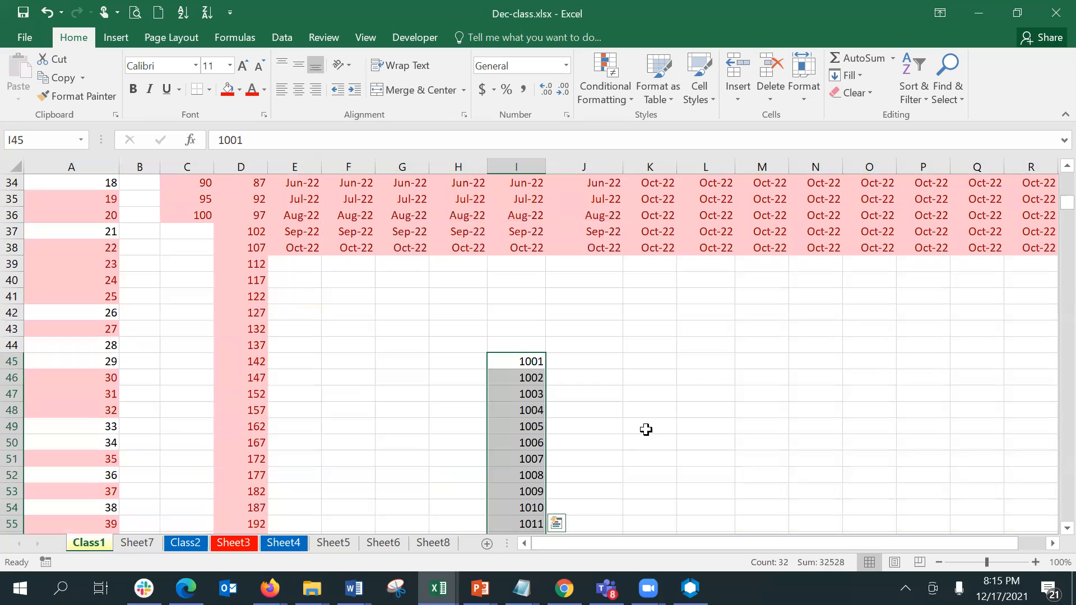
Examine the filled series down column I past its last value in row 76.
{"action": "key", "text": "Down"}
{"action": "key", "text": "Down"}
{"action": "key", "text": "Down"}
{"action": "key", "text": "Down"}
{"action": "key", "text": "Down"}
{"action": "key", "text": "Down"}
{"action": "key", "text": "Down"}
{"action": "key", "text": "Down"}
{"action": "key", "text": "Down"}
{"action": "key", "text": "Down"}
{"action": "key", "text": "Down"}
{"action": "key", "text": "Down"}
{"action": "key", "text": "Down"}
{"action": "key", "text": "Down"}
{"action": "key", "text": "Down"}
{"action": "key", "text": "Down"}
{"action": "key", "text": "Down"}
{"action": "key", "text": "Down"}
{"action": "key", "text": "Down"}
{"action": "key", "text": "Down"}
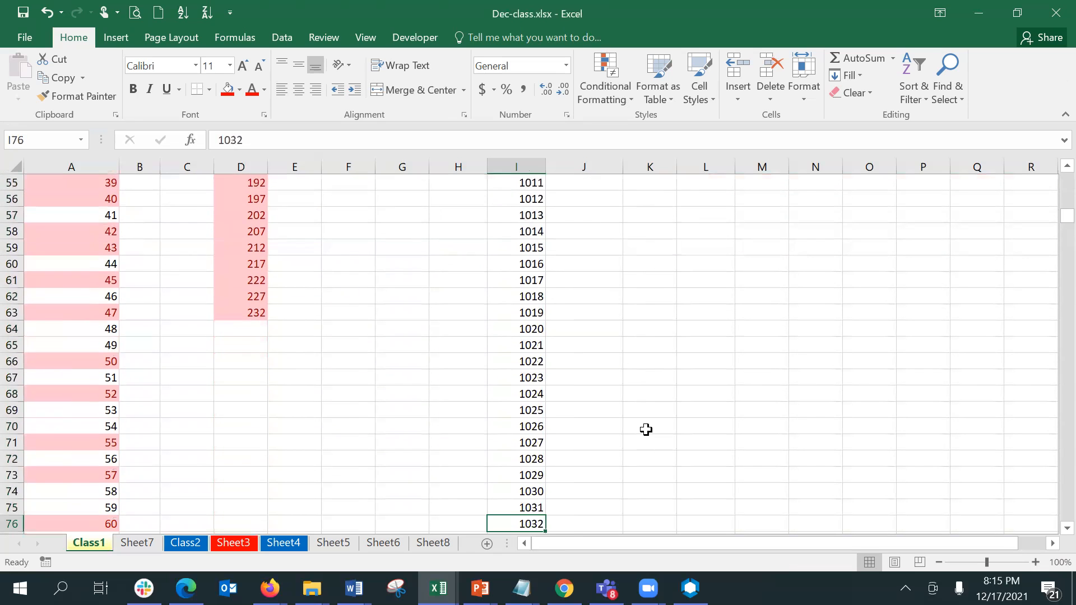
{"action": "key", "text": "Down"}
{"action": "key", "text": "Down"}
{"action": "key", "text": "Down"}
{"action": "key", "text": "Down"}
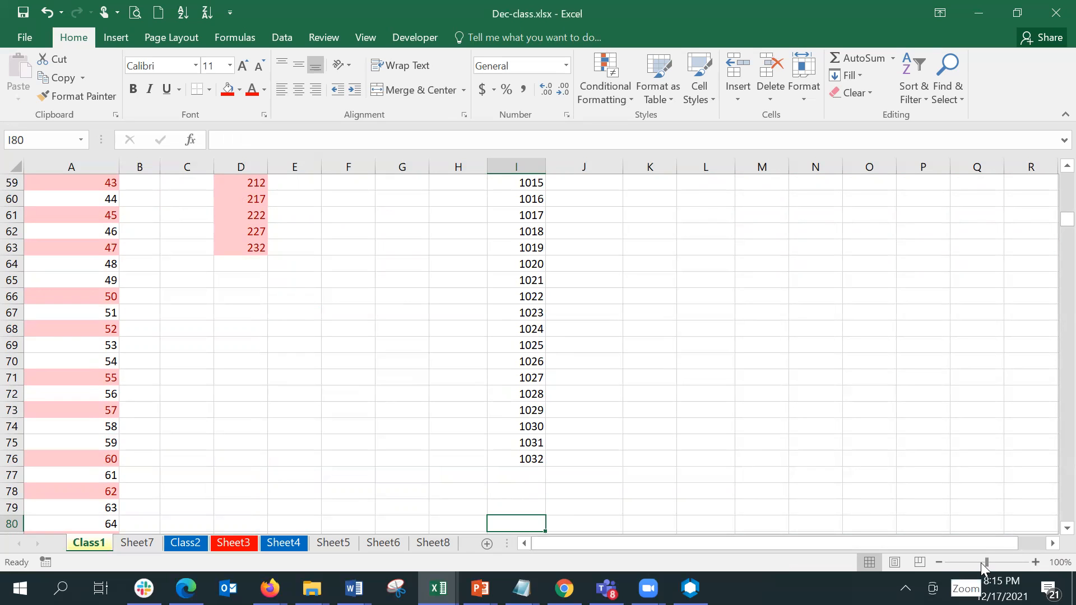
Highlight values greater than 1016.5 in I45:I76 with Yellow Fill with Dark Yellow Text and inspect the formatted cells.
{"action": "left_click_drag", "start_coordinate": [986, 562], "coordinate": [981, 562]}
{"action": "left_click", "coordinate": [465, 440]}
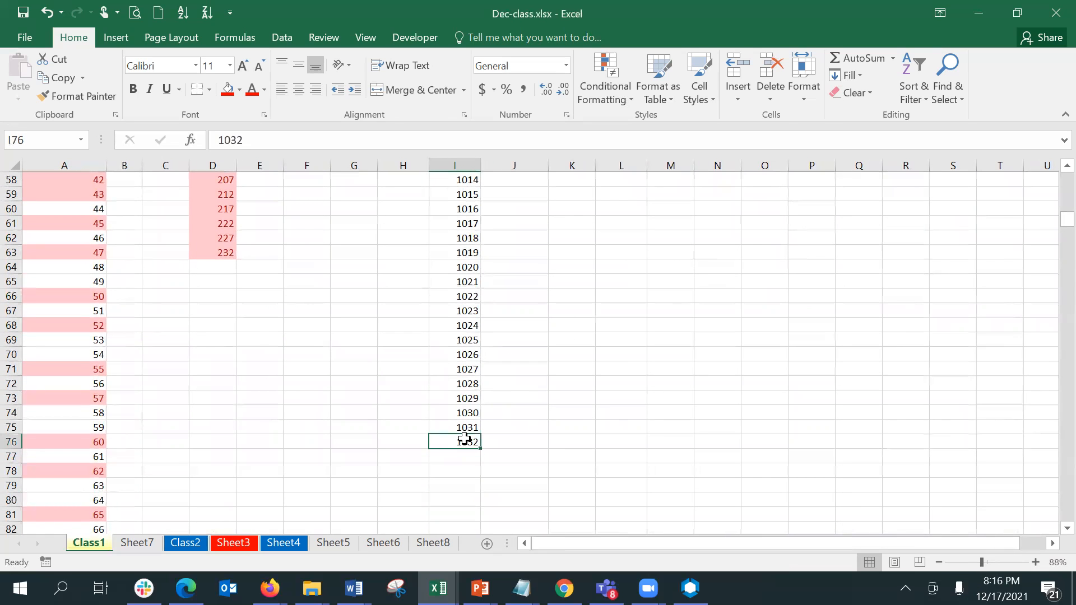
{"action": "key", "text": "shift+Up"}
{"action": "key", "text": "shift+Up"}
{"action": "key", "text": "shift+Up"}
{"action": "key", "text": "shift+Up"}
{"action": "key", "text": "shift+Up"}
{"action": "key", "text": "shift+Up"}
{"action": "key", "text": "shift+Up"}
{"action": "key", "text": "shift+Up"}
{"action": "key", "text": "shift+Up"}
{"action": "key", "text": "shift+Up"}
{"action": "key", "text": "shift+Up"}
{"action": "key", "text": "shift+Up"}
{"action": "key", "text": "shift+Up"}
{"action": "key", "text": "shift+Up"}
{"action": "key", "text": "shift+Up"}
{"action": "key", "text": "shift+Up"}
{"action": "key", "text": "shift+Up"}
{"action": "key", "text": "shift+Up"}
{"action": "key", "text": "shift+Up"}
{"action": "key", "text": "shift+Up"}
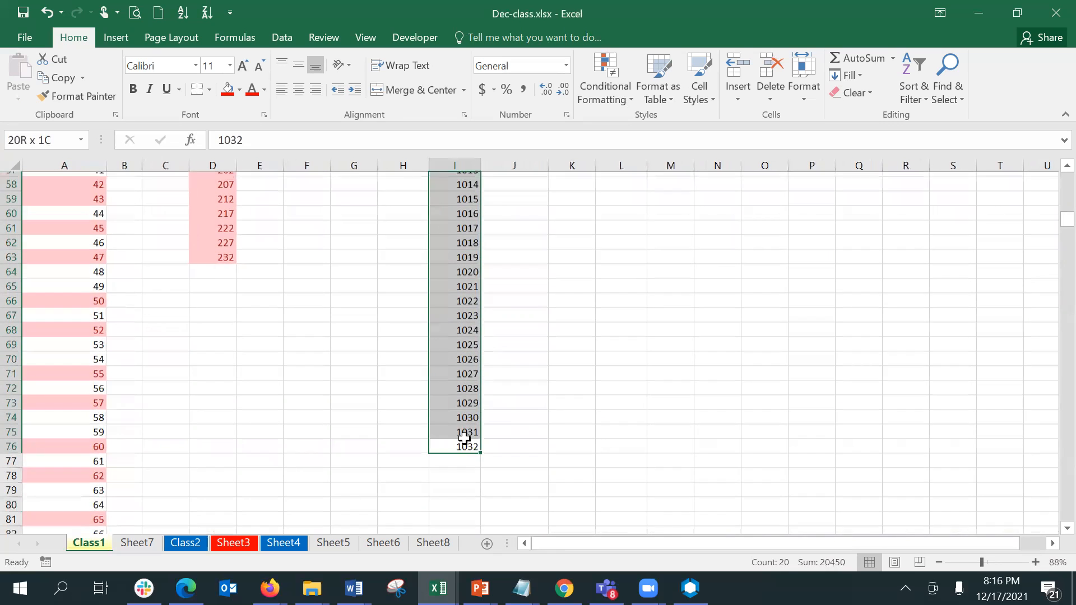
{"action": "key", "text": "shift+Up"}
{"action": "key", "text": "shift+Up"}
{"action": "key", "text": "shift+Up"}
{"action": "key", "text": "shift+Up"}
{"action": "key", "text": "shift+Up"}
{"action": "key", "text": "shift+Up"}
{"action": "key", "text": "shift+Up"}
{"action": "key", "text": "shift+Up"}
{"action": "key", "text": "shift+Up"}
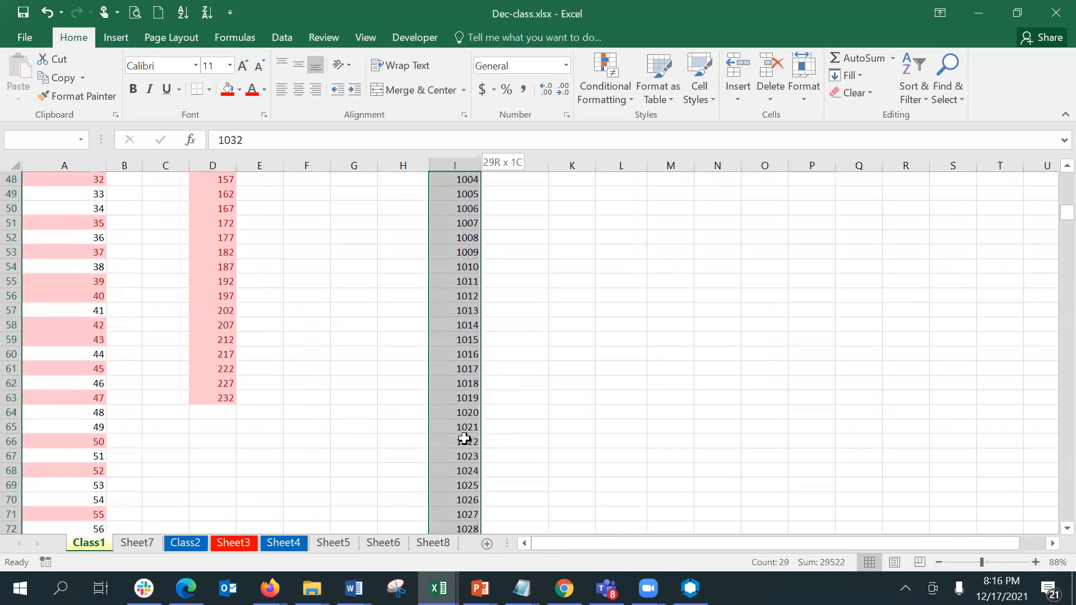
{"action": "scroll", "coordinate": [465, 437], "scroll_direction": "up", "scroll_amount": 1}
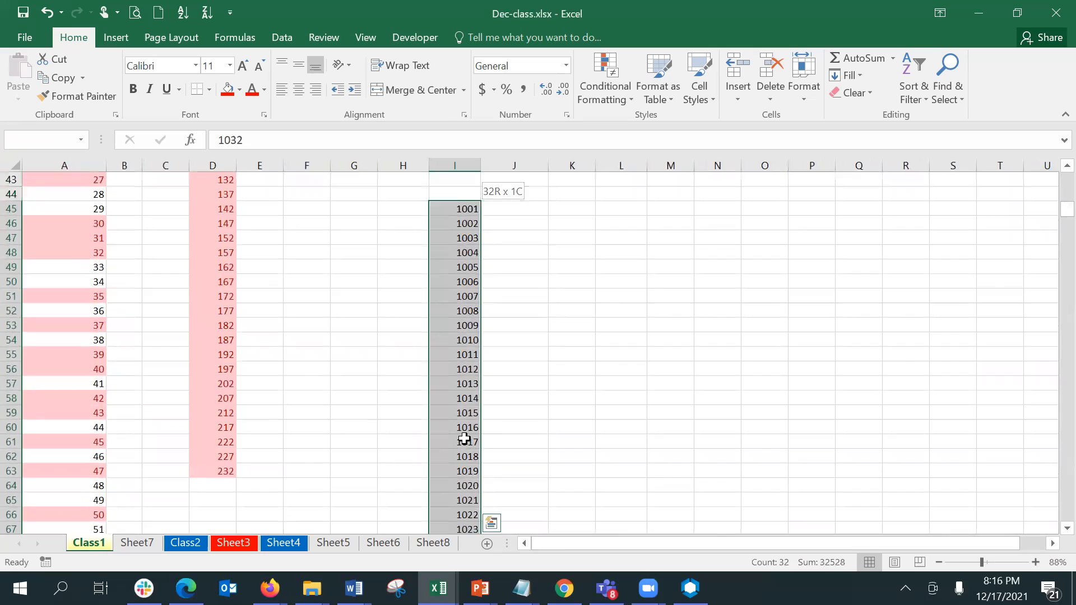
{"action": "left_click", "coordinate": [605, 72]}
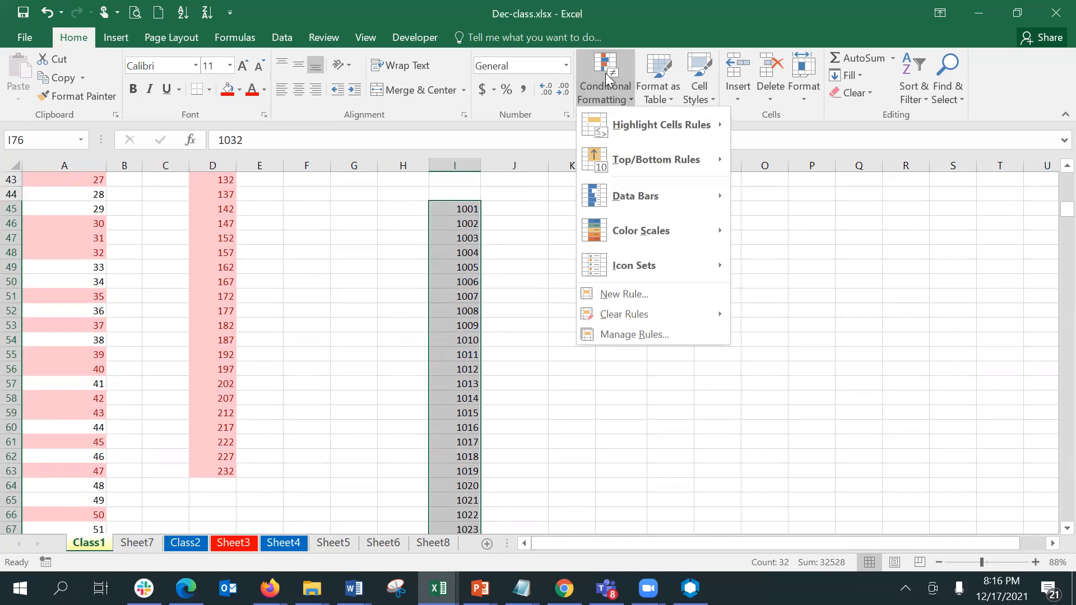
{"action": "mouse_move", "coordinate": [629, 120]}
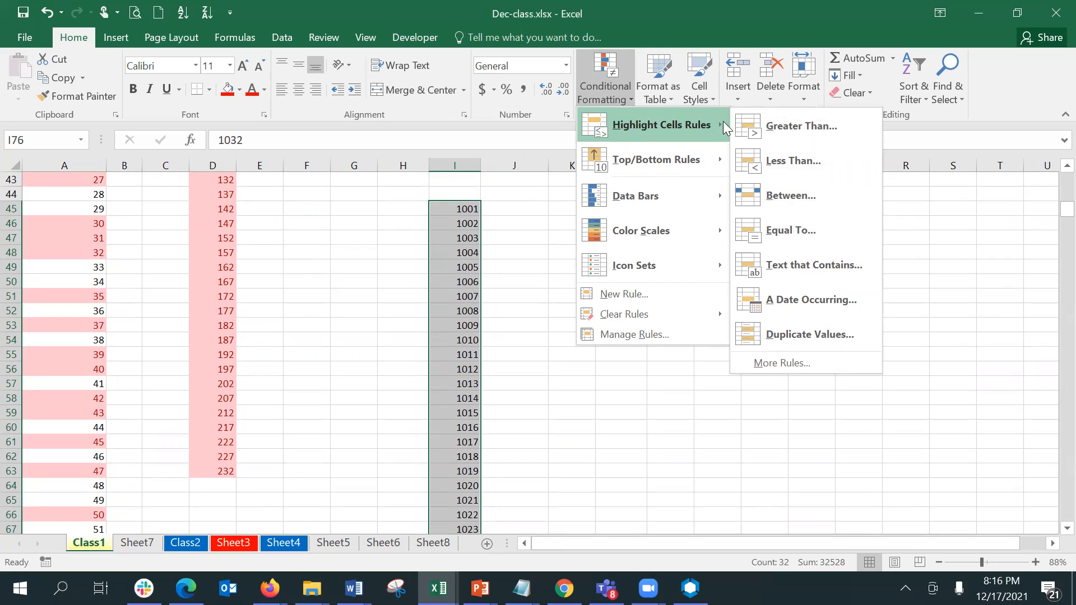
{"action": "left_click", "coordinate": [774, 130]}
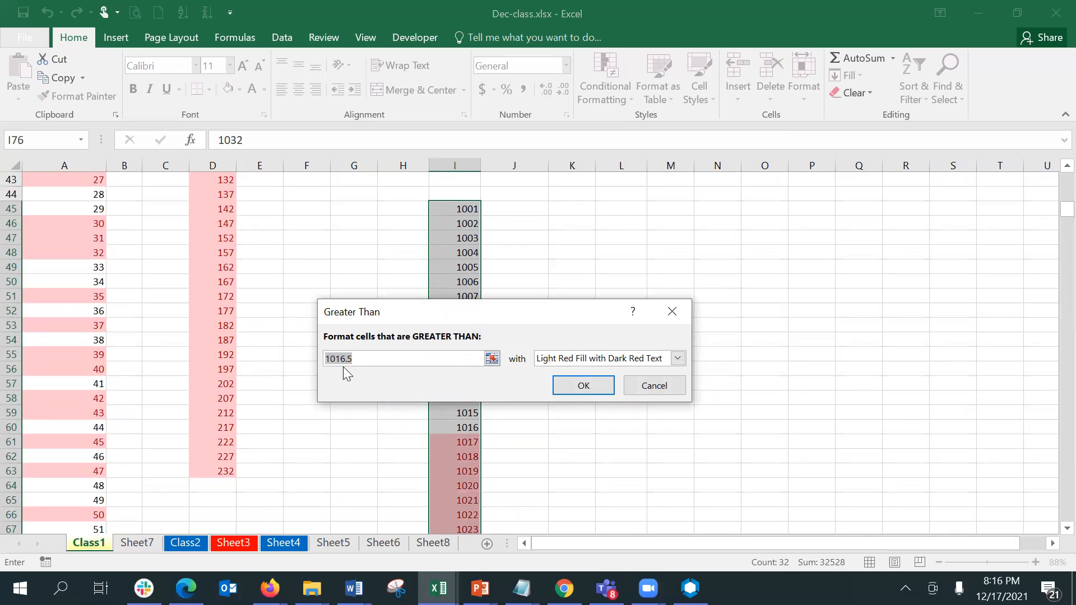
{"action": "left_click", "coordinate": [608, 363]}
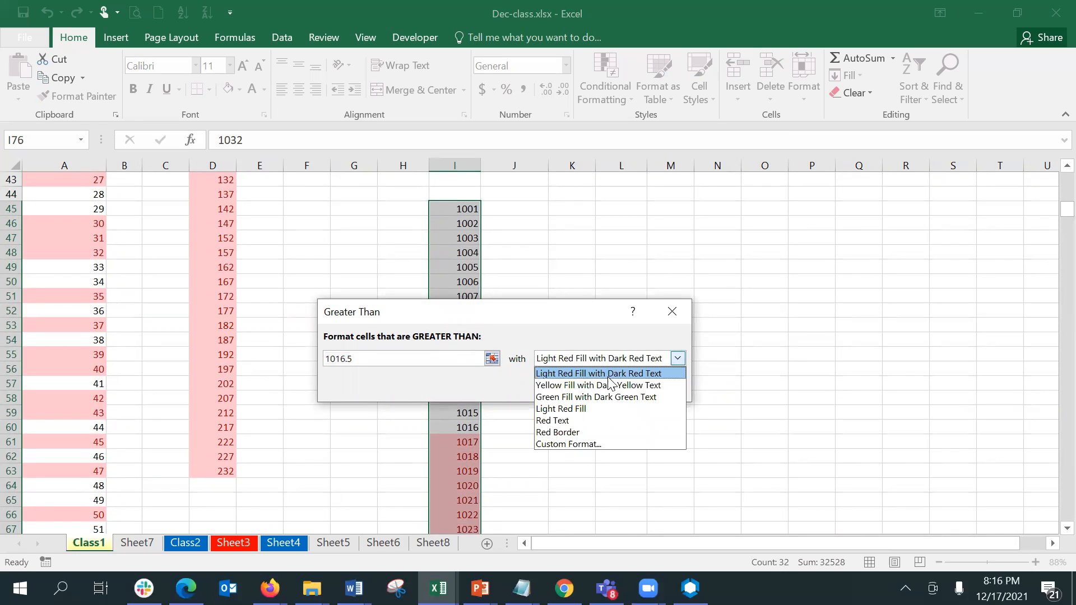
{"action": "left_click", "coordinate": [609, 384]}
{"action": "left_click", "coordinate": [590, 381]}
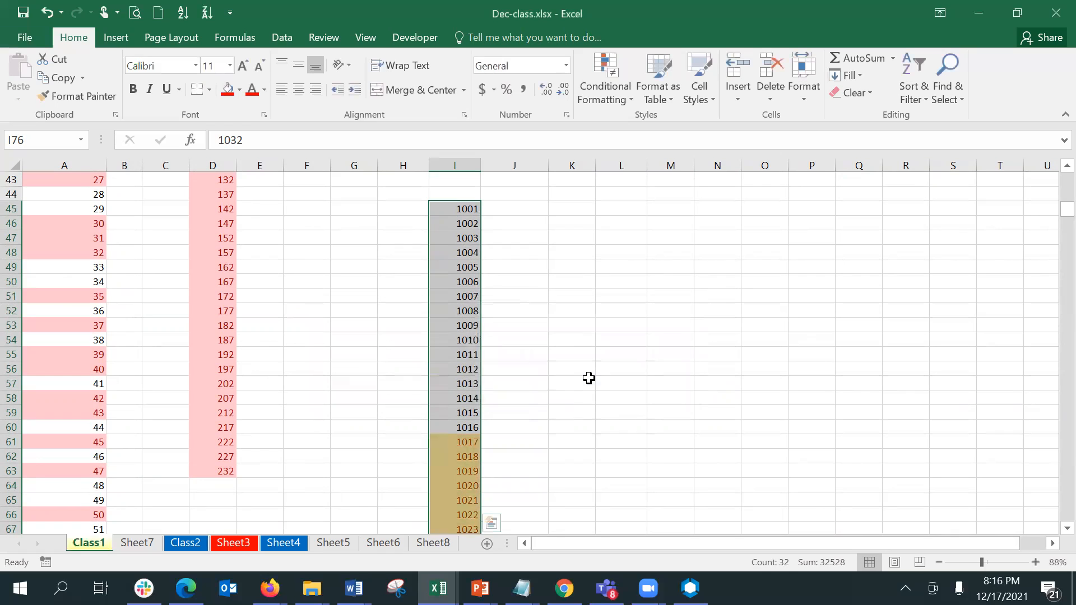
{"action": "left_click", "coordinate": [798, 486]}
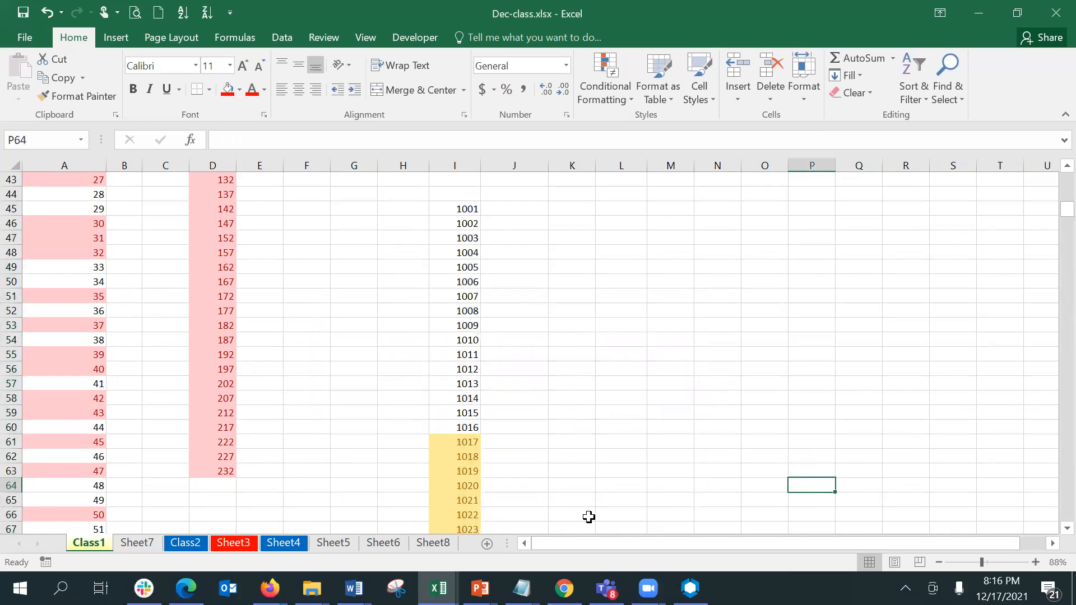
{"action": "left_click_drag", "start_coordinate": [465, 446], "coordinate": [468, 504]}
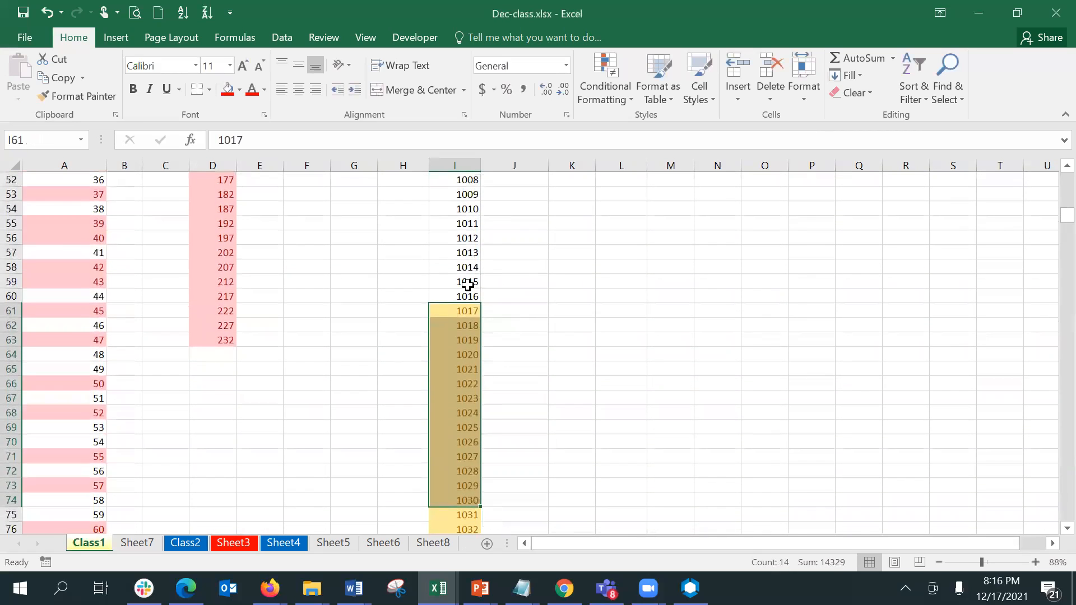
{"action": "left_click", "coordinate": [467, 282]}
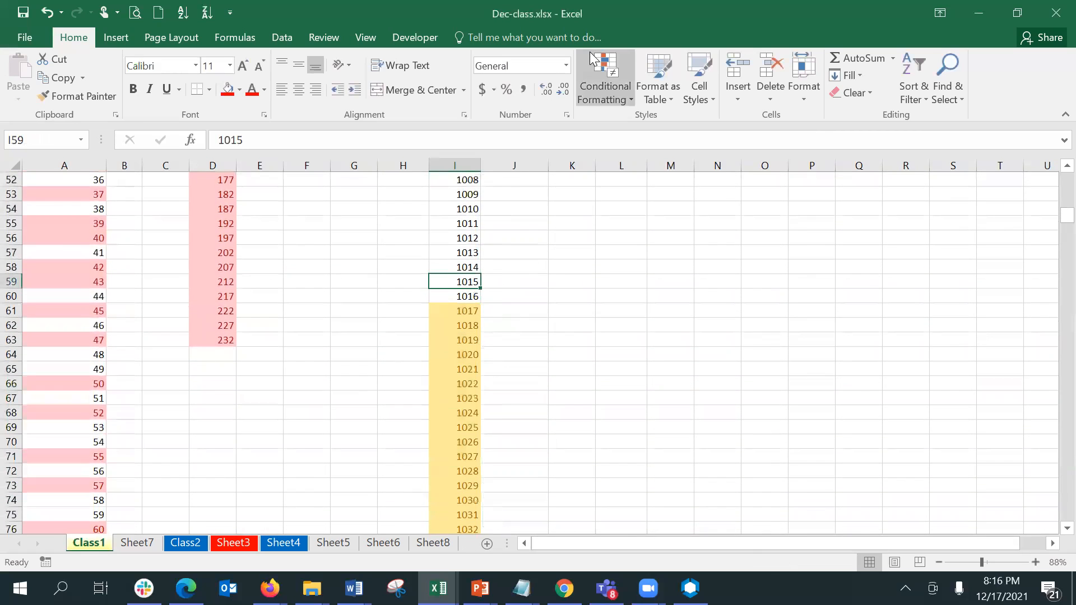
{"action": "left_click", "coordinate": [608, 85]}
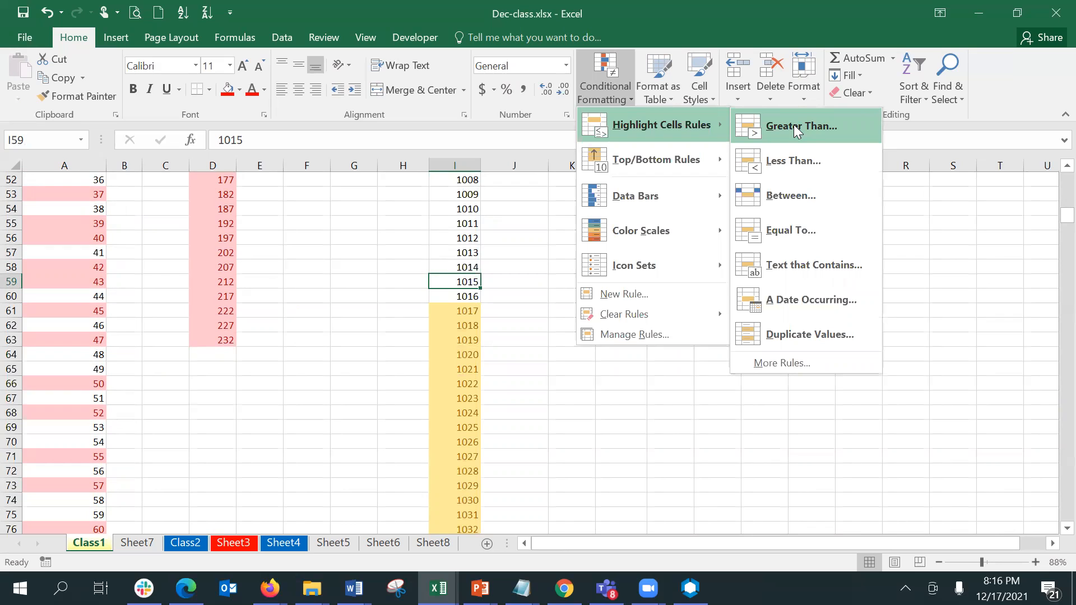
{"action": "left_click", "coordinate": [801, 166]}
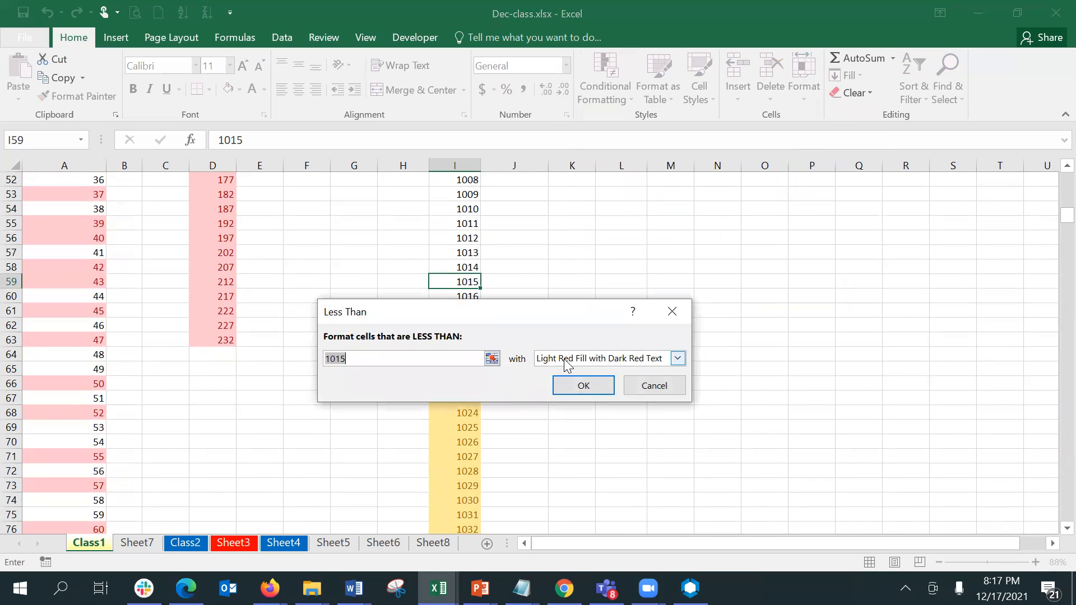
{"action": "left_click_drag", "start_coordinate": [462, 319], "coordinate": [717, 289]}
{"action": "left_click", "coordinate": [906, 352]}
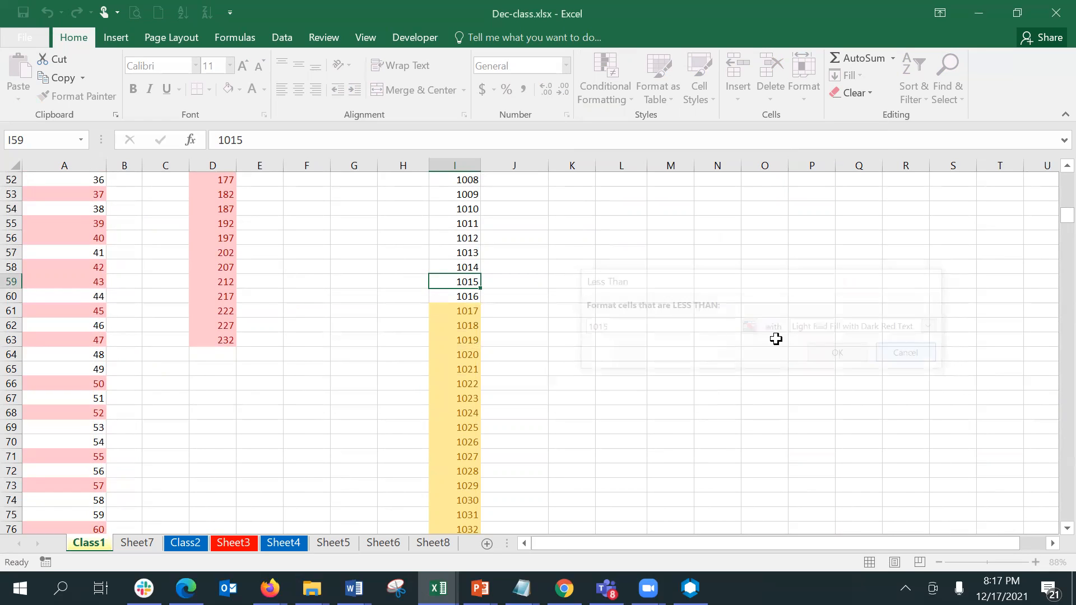
Highlight values less than 1016.5 in I45:I76 with Green Fill with Dark Green Text.
{"action": "left_click", "coordinate": [475, 298]}
{"action": "key", "text": "Up"}
{"action": "key", "text": "Up"}
{"action": "key", "text": "Up"}
{"action": "key", "text": "Up"}
{"action": "key", "text": "Up"}
{"action": "key", "text": "Up"}
{"action": "key", "text": "Up"}
{"action": "key", "text": "Up"}
{"action": "key", "text": "Up"}
{"action": "key", "text": "Up"}
{"action": "key", "text": "Up"}
{"action": "key", "text": "Up"}
{"action": "key", "text": "Up"}
{"action": "key", "text": "Up"}
{"action": "key", "text": "Up"}
{"action": "key", "text": "Up"}
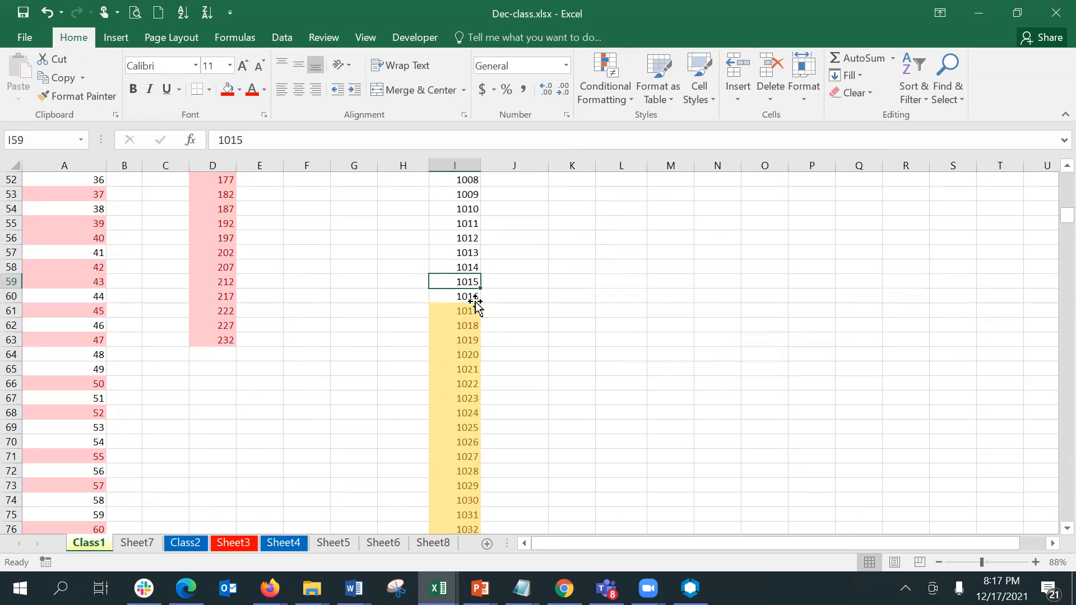
{"action": "key", "text": "Down"}
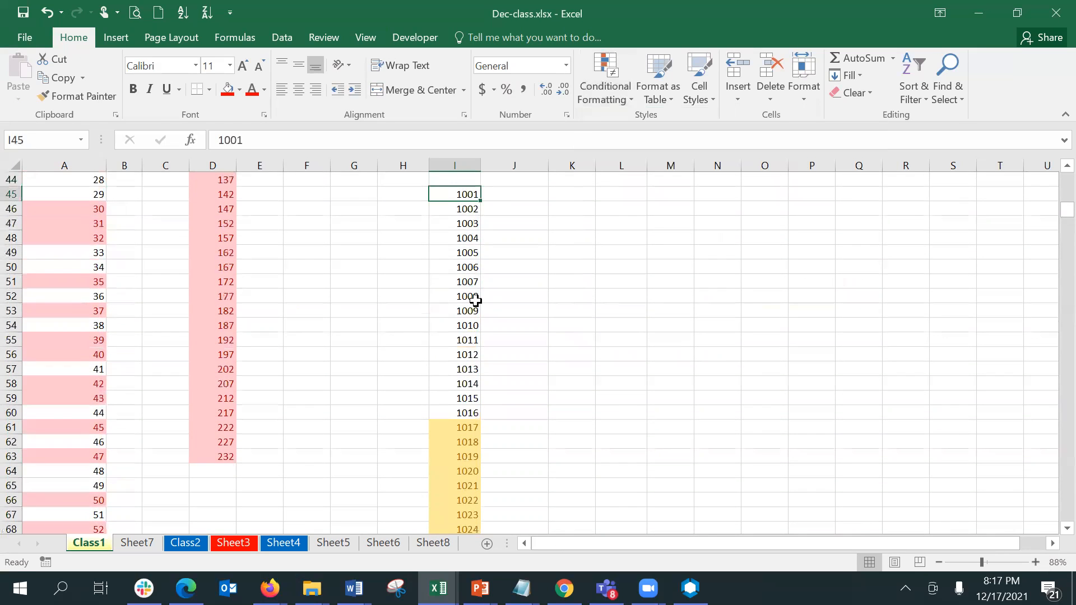
{"action": "key", "text": "shift+Down"}
{"action": "key", "text": "shift+Down"}
{"action": "key", "text": "shift+Down"}
{"action": "key", "text": "shift+Down"}
{"action": "key", "text": "shift+Down"}
{"action": "key", "text": "shift+Down"}
{"action": "key", "text": "shift+Down"}
{"action": "key", "text": "shift+Down"}
{"action": "key", "text": "shift+Down"}
{"action": "key", "text": "shift+Down"}
{"action": "key", "text": "shift+Down"}
{"action": "key", "text": "shift+Down"}
{"action": "key", "text": "shift+Down"}
{"action": "key", "text": "shift+Down"}
{"action": "key", "text": "shift+Down"}
{"action": "key", "text": "shift+Down"}
{"action": "key", "text": "shift+Down"}
{"action": "key", "text": "shift+Down"}
{"action": "key", "text": "shift+Down"}
{"action": "key", "text": "shift+Down"}
{"action": "key", "text": "shift+Down"}
{"action": "key", "text": "shift+Down"}
{"action": "key", "text": "shift+Down"}
{"action": "key", "text": "shift+Down"}
{"action": "key", "text": "shift+Down"}
{"action": "key", "text": "shift+Down"}
{"action": "key", "text": "shift+Down"}
{"action": "key", "text": "shift+Down"}
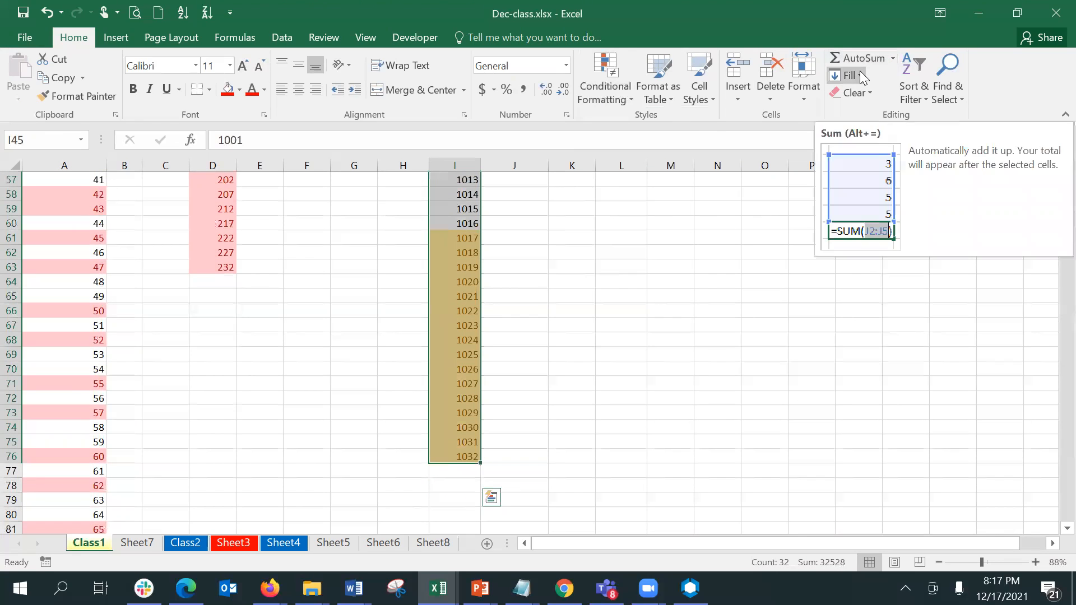
{"action": "left_click", "coordinate": [635, 90]}
{"action": "left_click", "coordinate": [622, 90]}
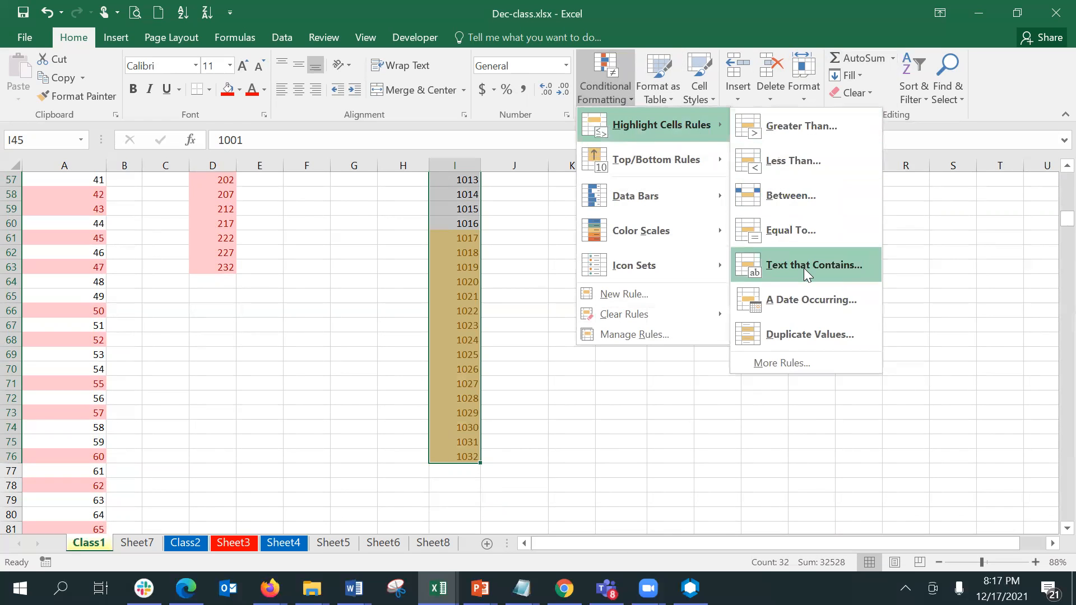
{"action": "left_click", "coordinate": [809, 158]}
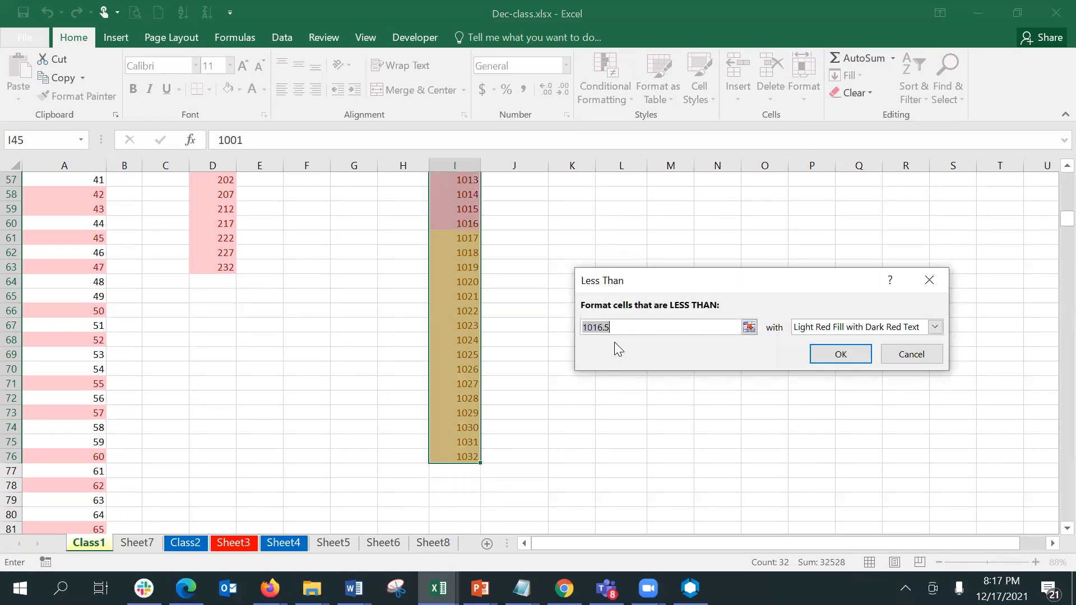
{"action": "left_click", "coordinate": [862, 328]}
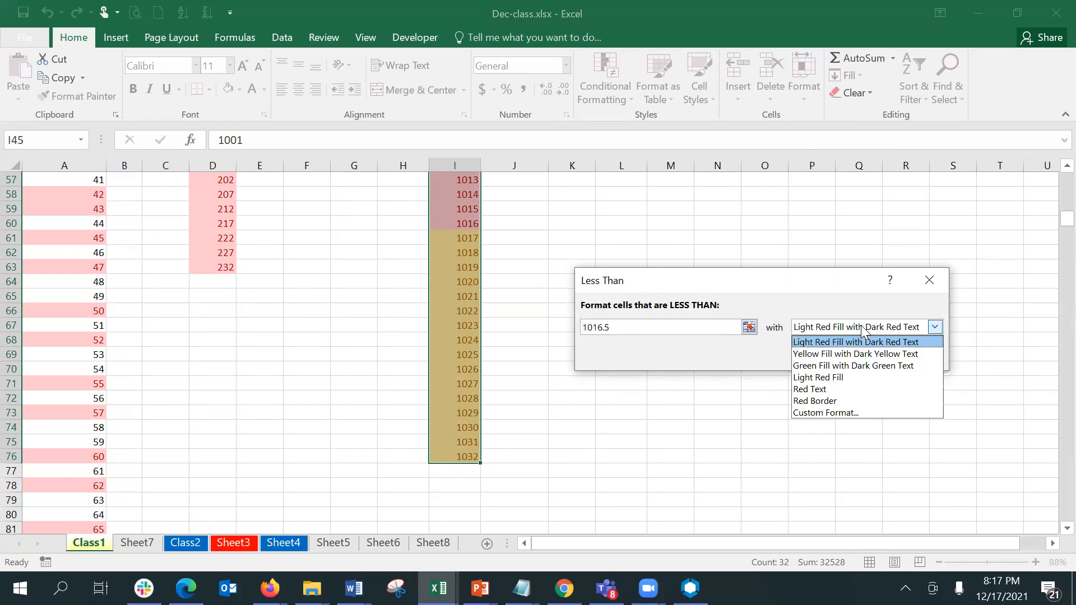
{"action": "left_click", "coordinate": [860, 365]}
{"action": "left_click", "coordinate": [845, 359]}
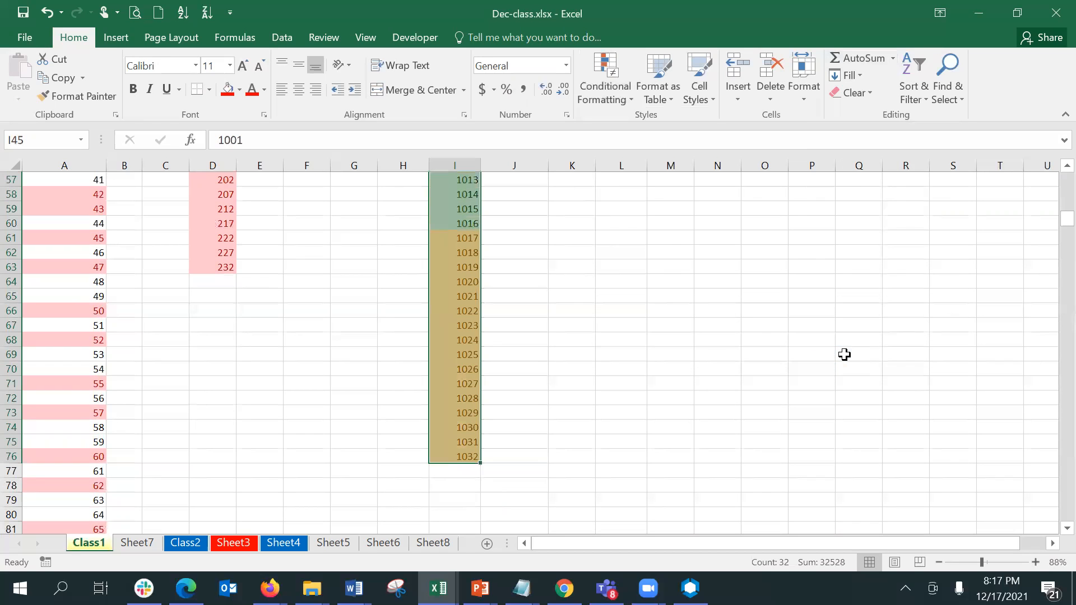
Highlight values between 1009 and 1024 in I45:I76 with Light Red Fill with Dark Red Text and inspect the formatted cells.
{"action": "scroll", "coordinate": [1051, 171], "scroll_direction": "up", "scroll_amount": 2}
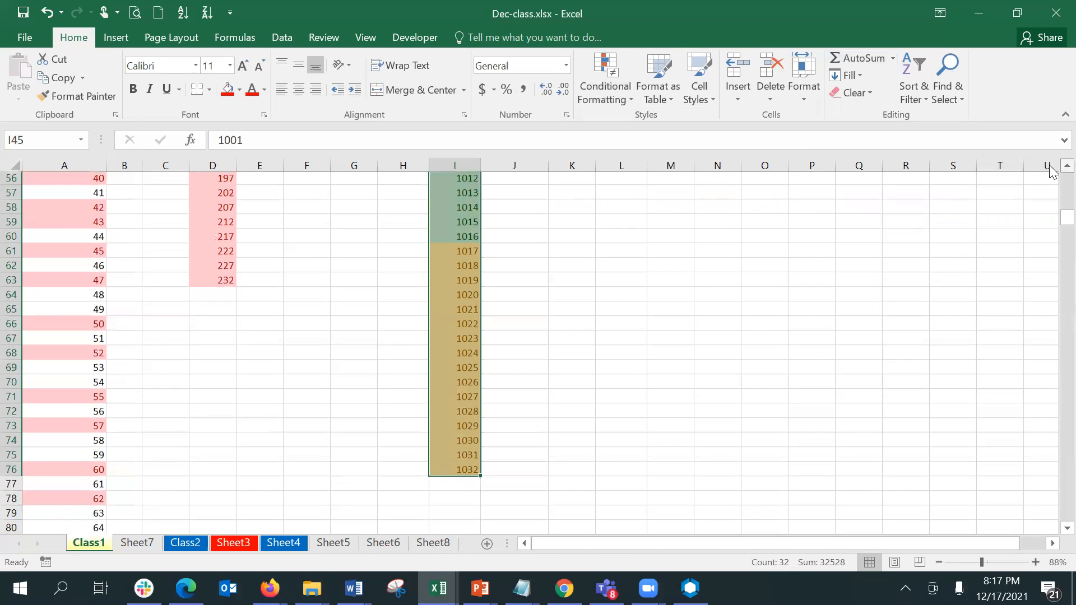
{"action": "scroll", "coordinate": [1051, 170], "scroll_direction": "up", "scroll_amount": 3}
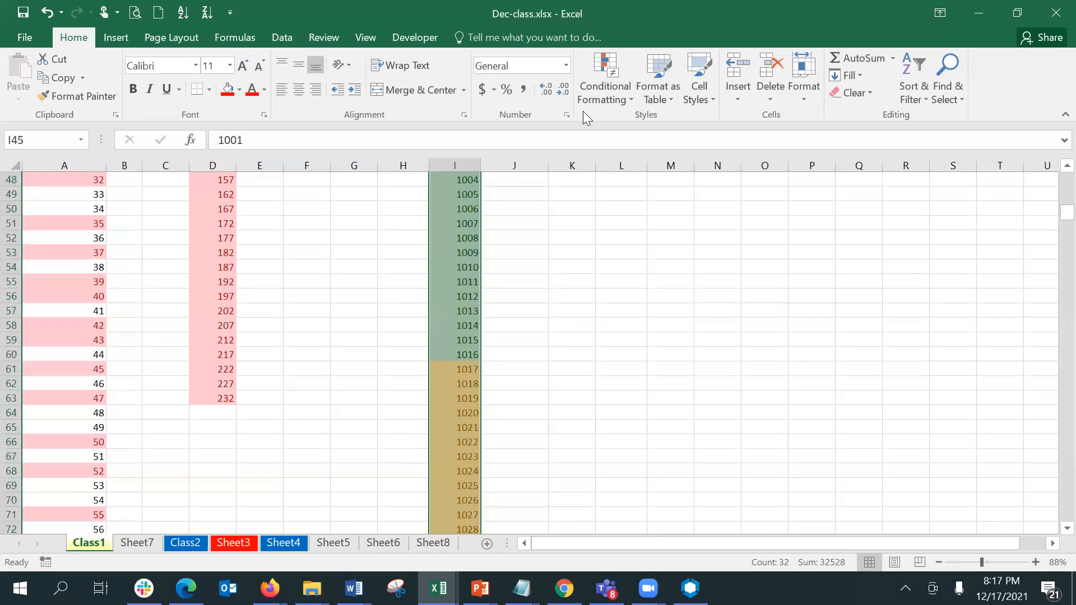
{"action": "left_click", "coordinate": [599, 101]}
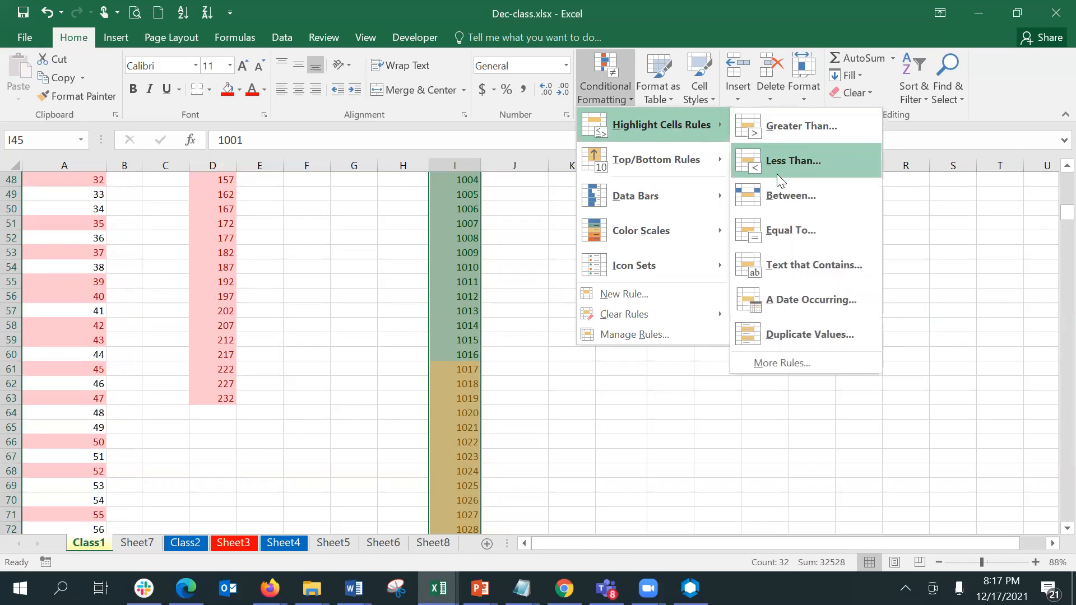
{"action": "left_click", "coordinate": [784, 191]}
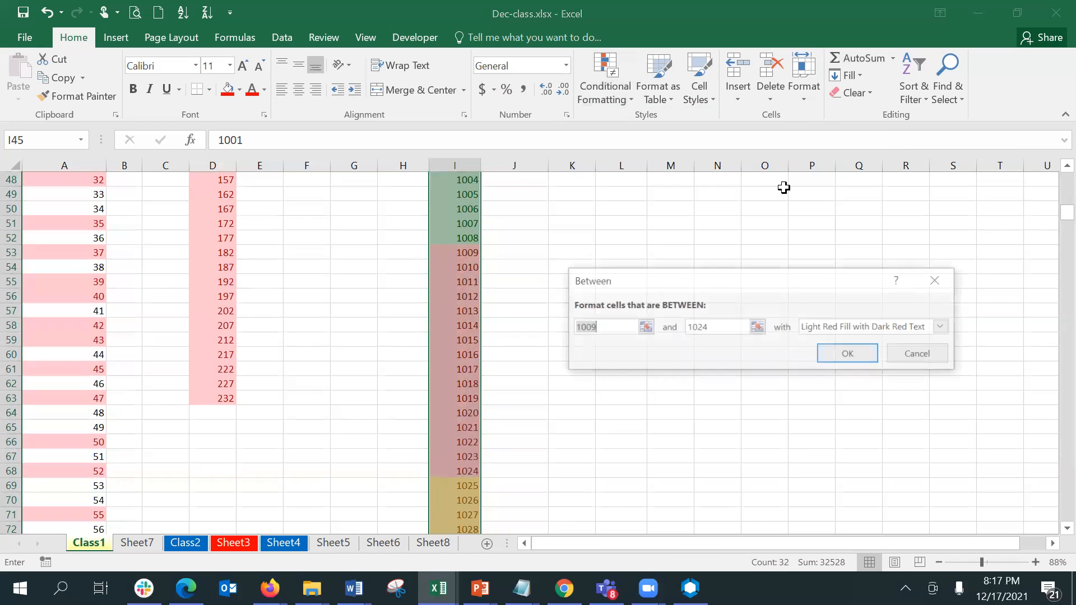
{"action": "left_click", "coordinate": [616, 324]}
{"action": "left_click", "coordinate": [711, 326]}
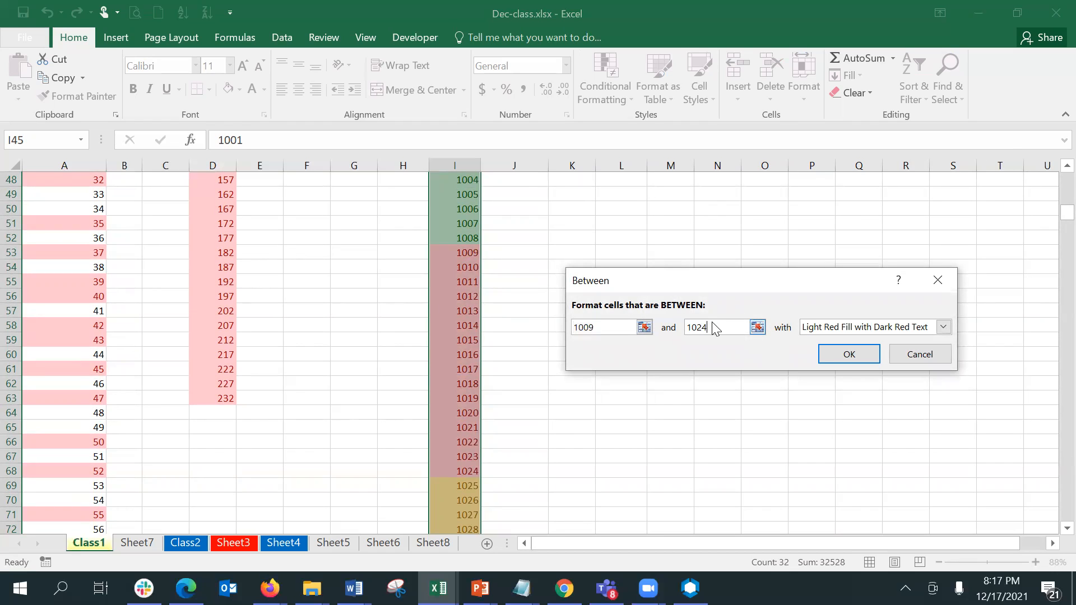
{"action": "left_click", "coordinate": [829, 359]}
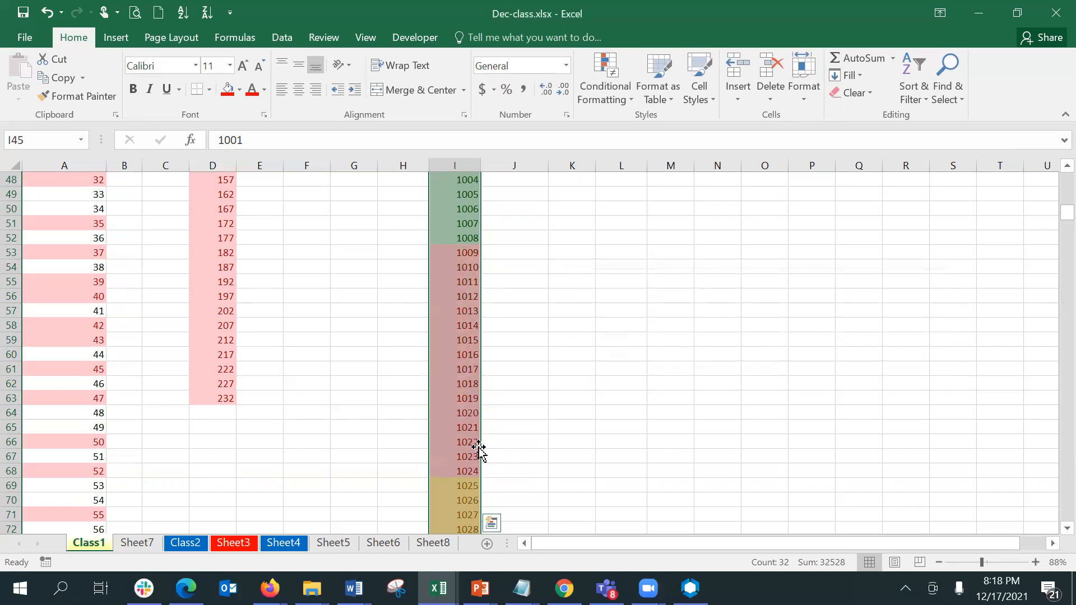
{"action": "left_click", "coordinate": [451, 210]}
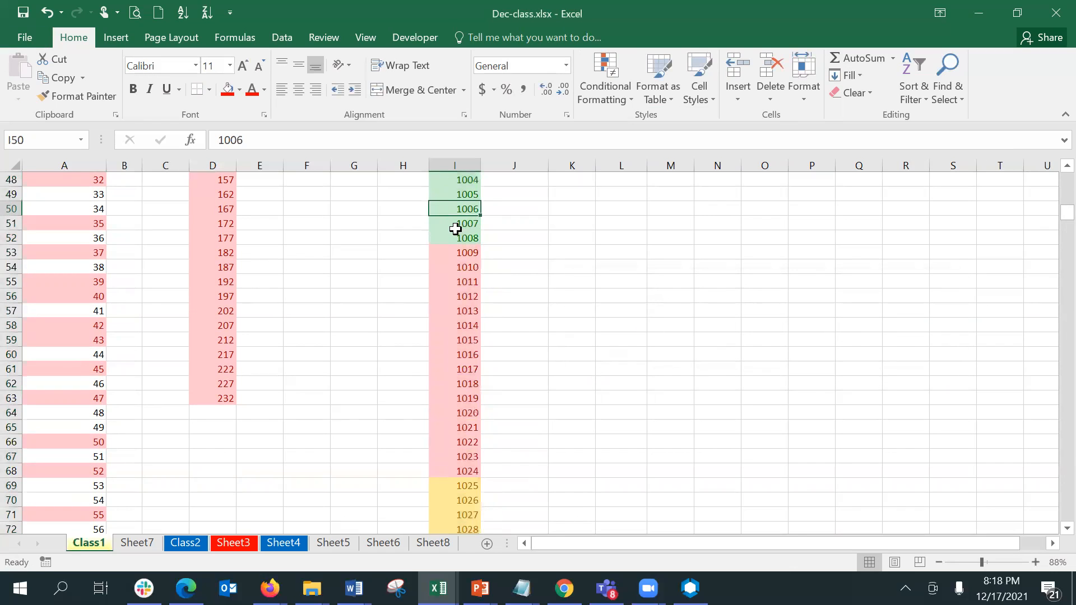
{"action": "left_click", "coordinate": [454, 487]}
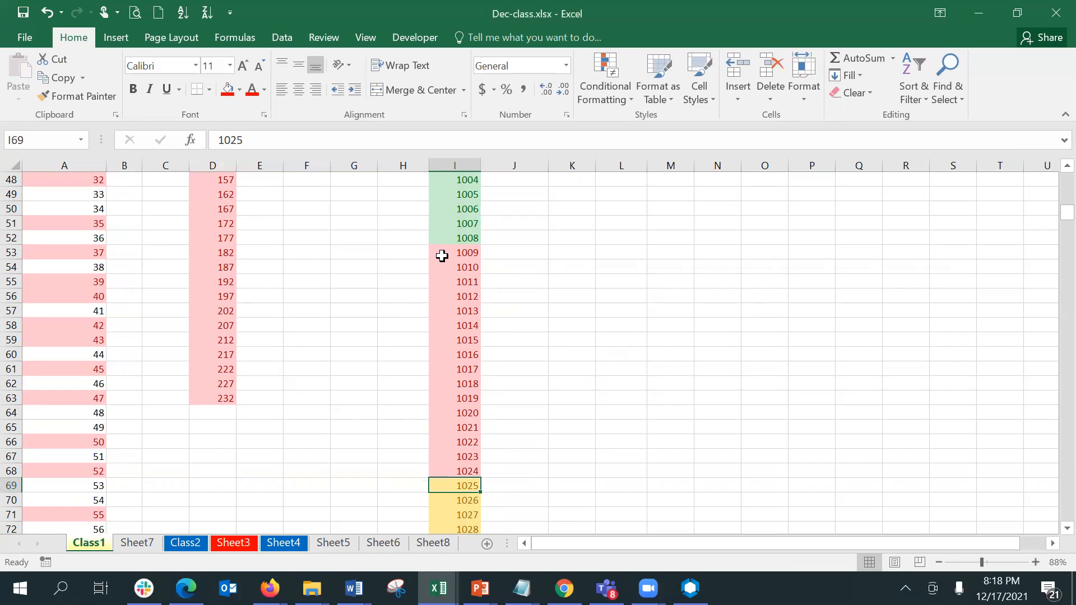
Highlight the value equal to 1015 in I53:I68 with a Red Border and inspect the formatted cell.
{"action": "left_click_drag", "start_coordinate": [442, 255], "coordinate": [456, 479]}
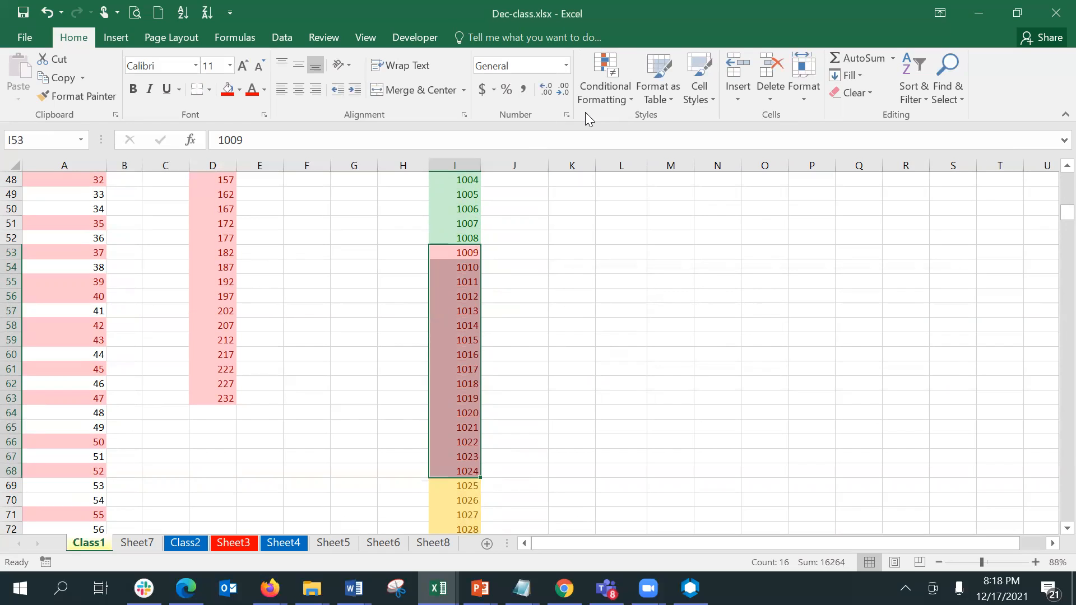
{"action": "left_click", "coordinate": [599, 97]}
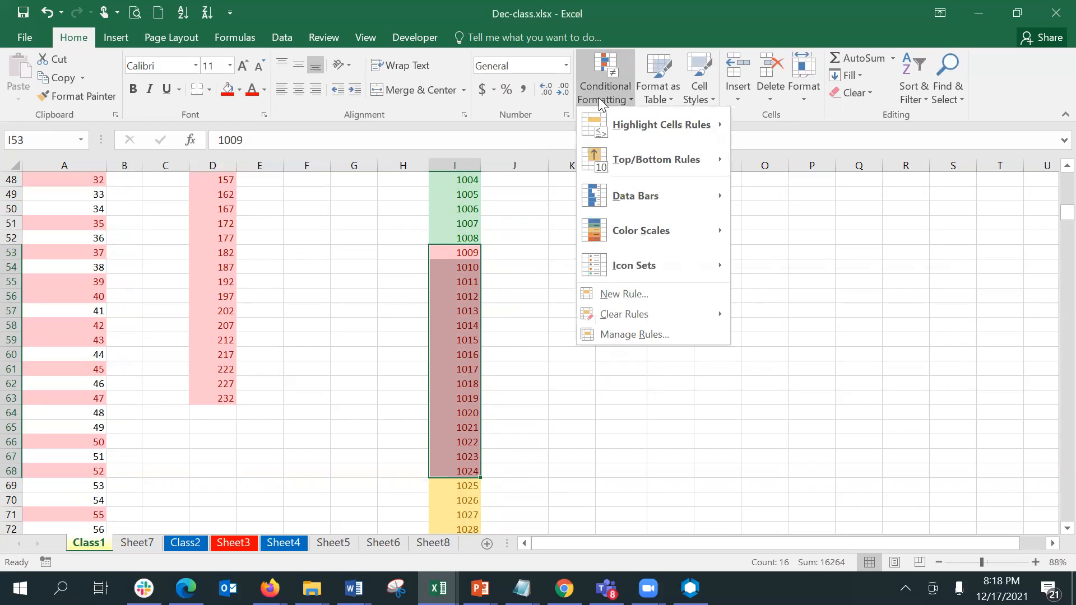
{"action": "mouse_move", "coordinate": [614, 127]}
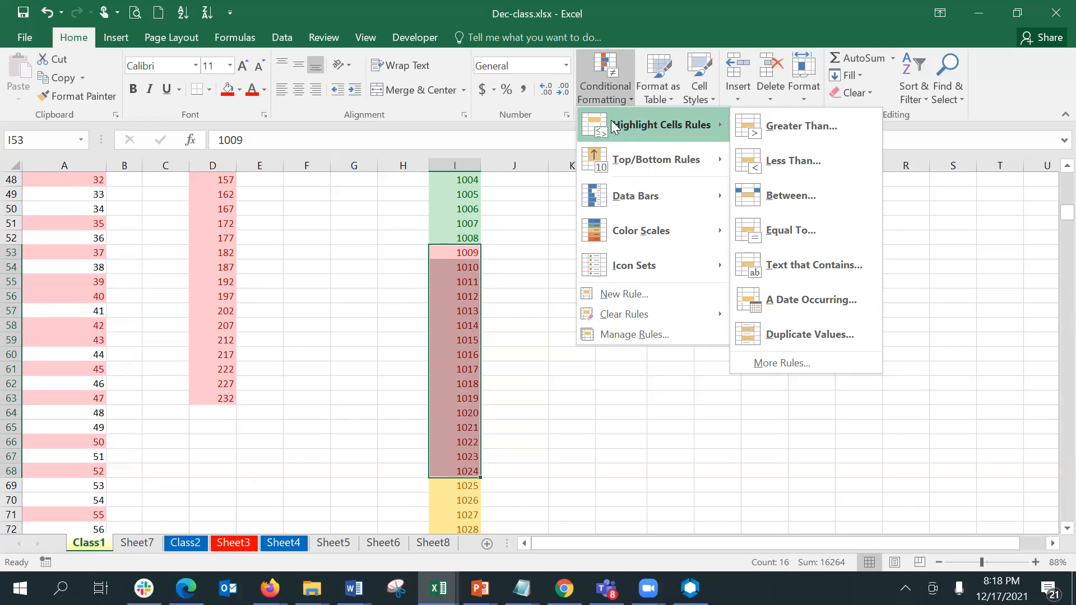
{"action": "left_click", "coordinate": [804, 226]}
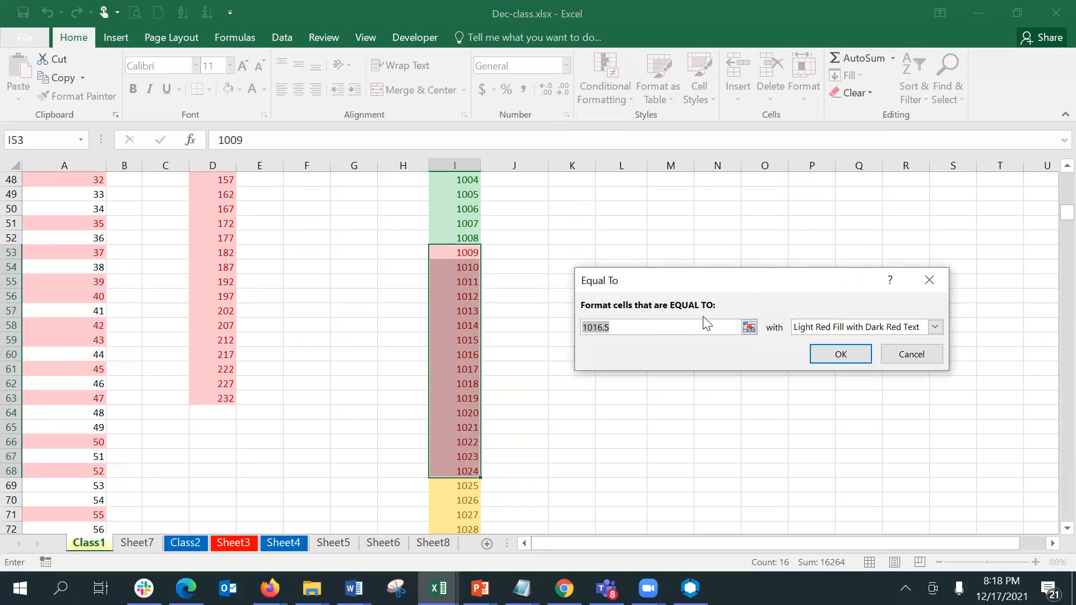
{"action": "left_click", "coordinate": [682, 331]}
{"action": "key", "text": "BackSpace"}
{"action": "key", "text": "BackSpace"}
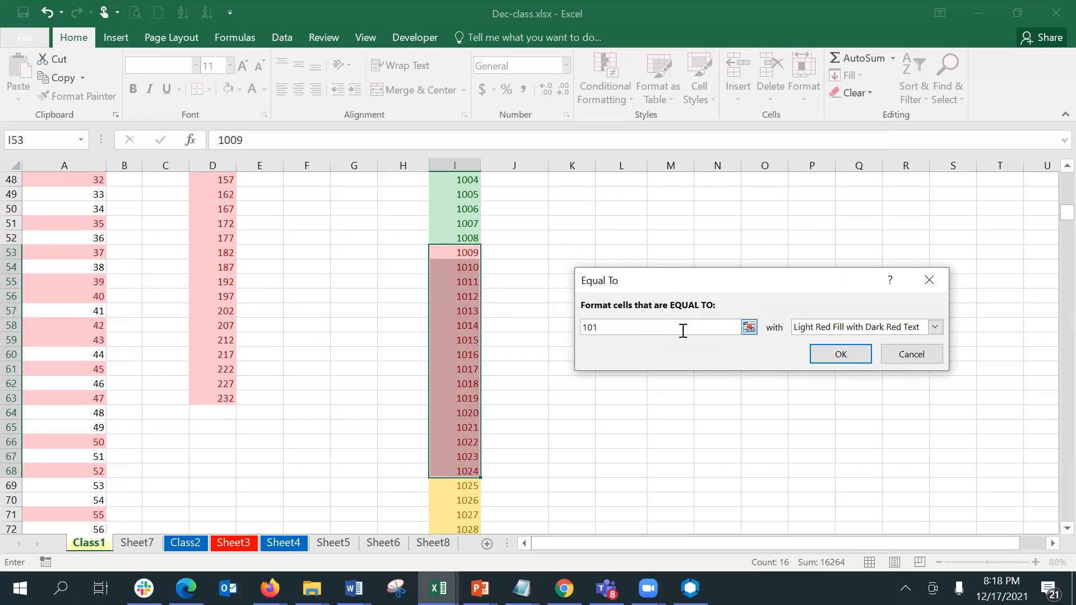
{"action": "type", "text": "5"}
{"action": "left_click", "coordinate": [827, 329]}
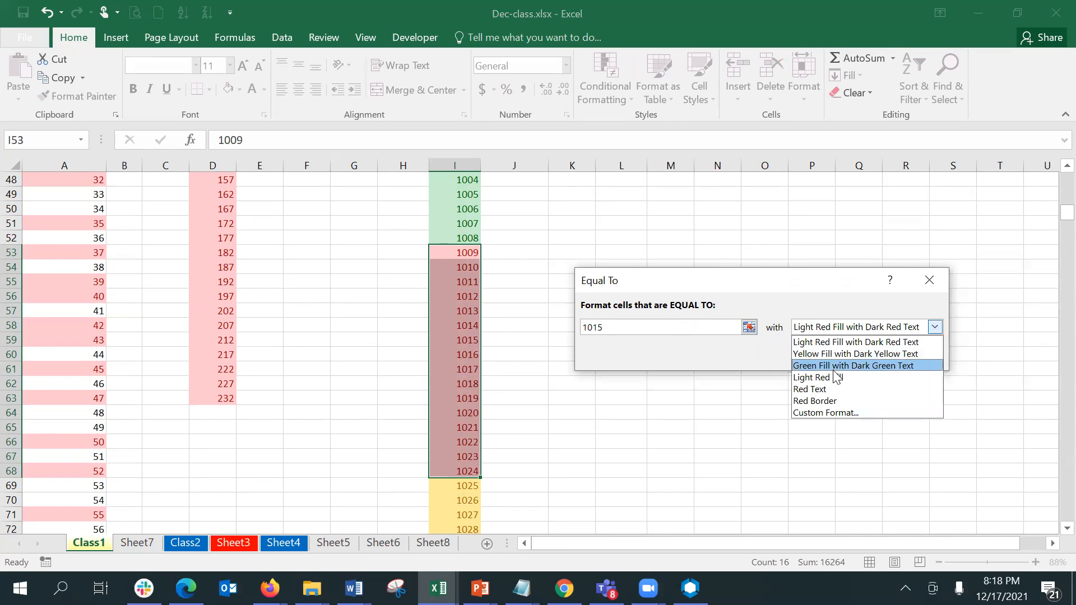
{"action": "left_click", "coordinate": [841, 401]}
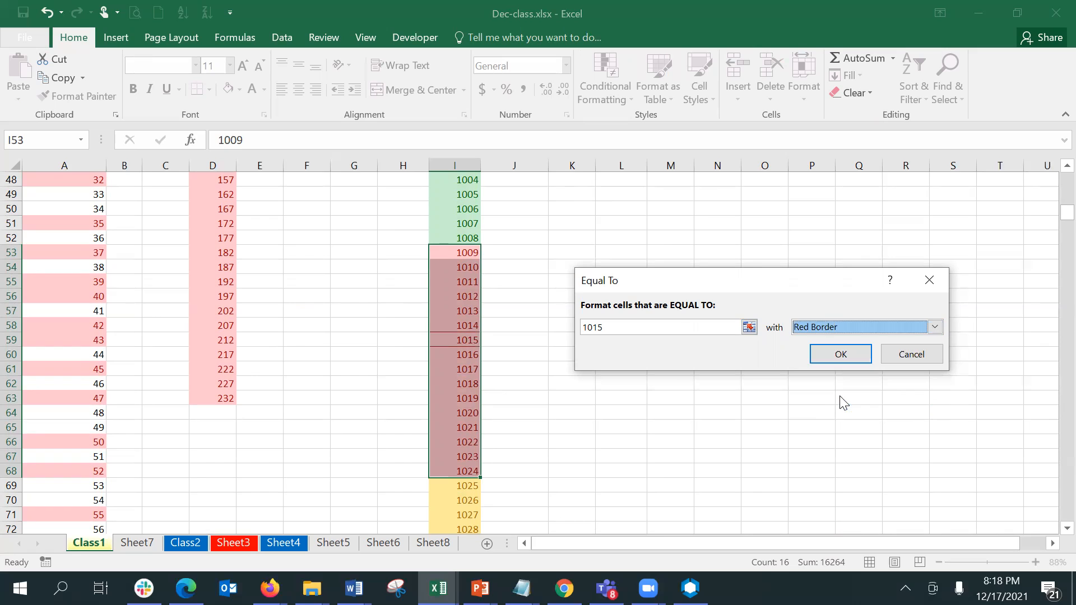
{"action": "left_click", "coordinate": [841, 361]}
{"action": "left_click", "coordinate": [538, 393]}
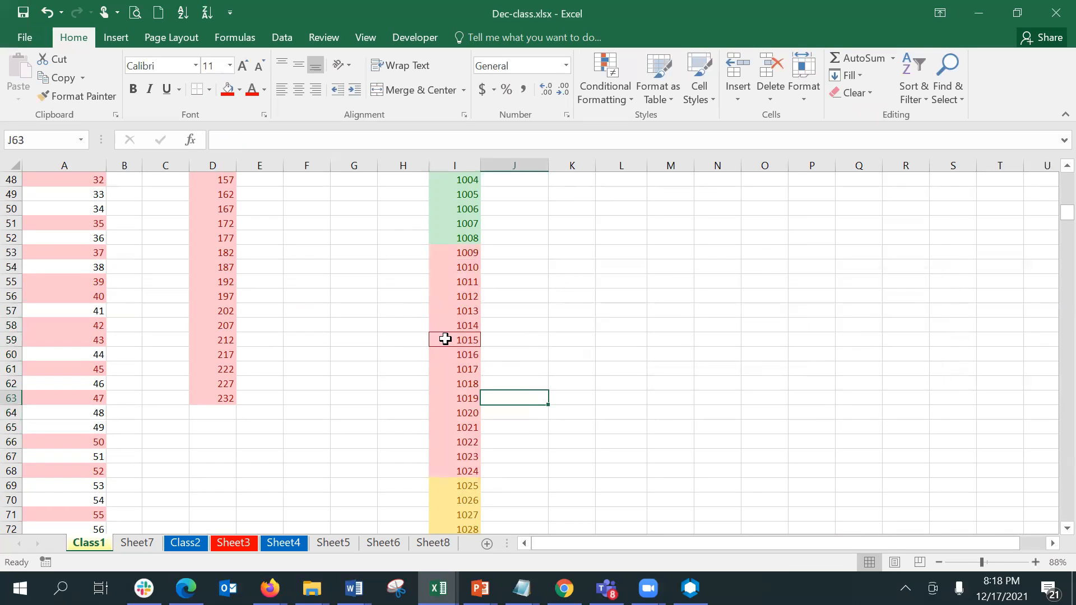
{"action": "left_click", "coordinate": [444, 339]}
{"action": "left_click", "coordinate": [576, 334]}
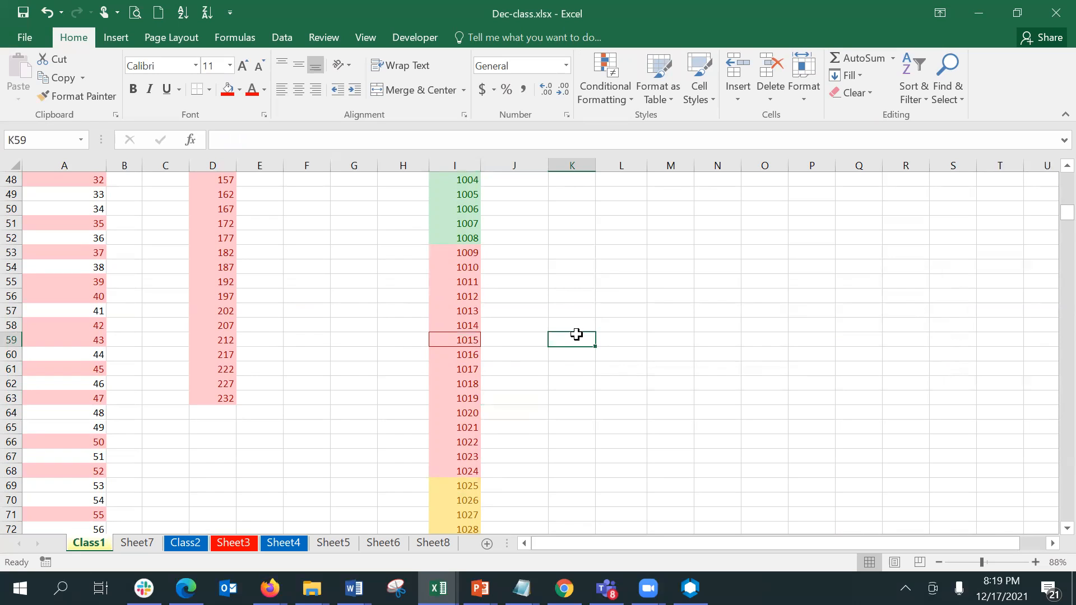
{"action": "left_click", "coordinate": [422, 238]}
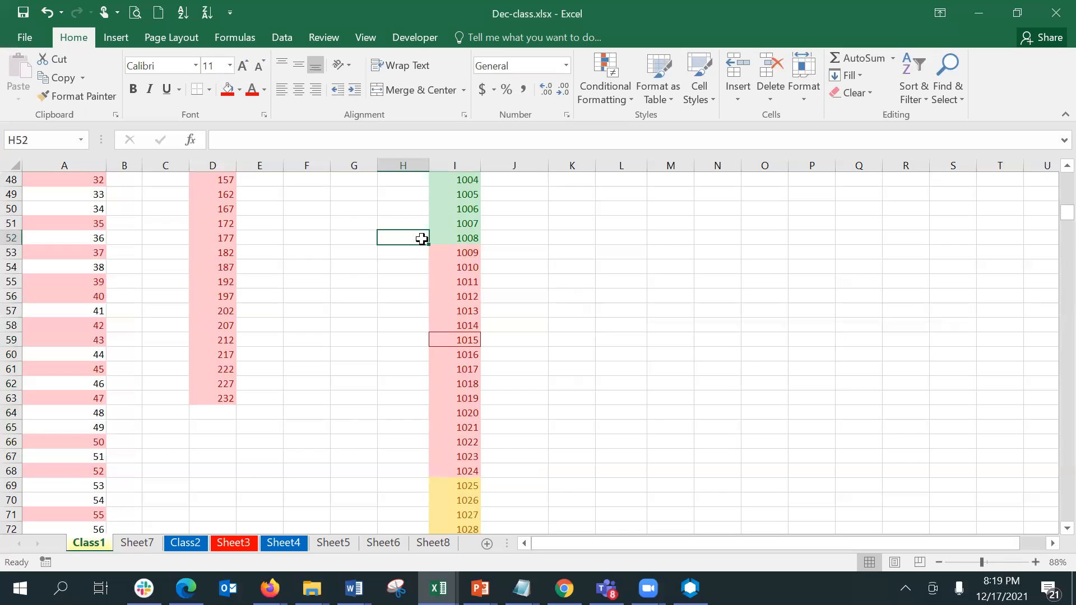
{"action": "key", "text": "Up"}
{"action": "key", "text": "Up"}
{"action": "key", "text": "Up"}
{"action": "key", "text": "Up"}
{"action": "key", "text": "Up"}
{"action": "key", "text": "Up"}
{"action": "key", "text": "Up"}
{"action": "key", "text": "Up"}
{"action": "key", "text": "Up"}
{"action": "key", "text": "Down"}
{"action": "key", "text": "Down"}
{"action": "key", "text": "Right"}
{"action": "key", "text": "shift+Down"}
{"action": "key", "text": "shift+Down"}
{"action": "key", "text": "shift+Down"}
{"action": "key", "text": "shift+Down"}
{"action": "key", "text": "shift+Down"}
{"action": "key", "text": "shift+Down"}
{"action": "key", "text": "shift+Down"}
{"action": "key", "text": "shift+Down"}
{"action": "key", "text": "shift+Down"}
{"action": "key", "text": "shift+Down"}
{"action": "key", "text": "shift+Down"}
{"action": "key", "text": "shift+Down"}
{"action": "key", "text": "shift+Down"}
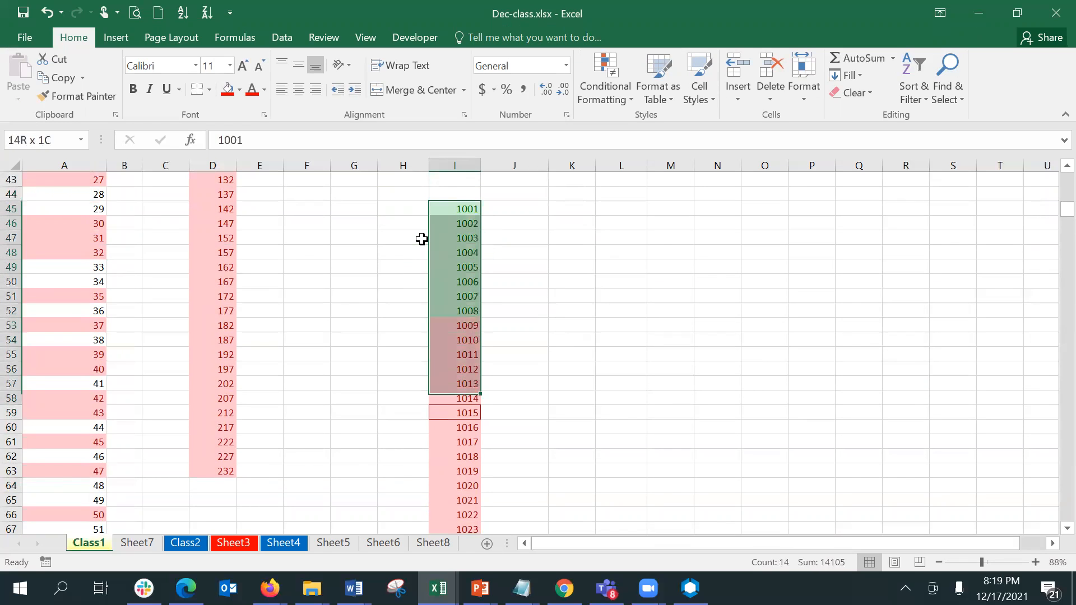
{"action": "key", "text": "shift+Down"}
{"action": "key", "text": "shift+Down"}
{"action": "key", "text": "shift+Down"}
{"action": "key", "text": "shift+Down"}
{"action": "key", "text": "shift+Down"}
{"action": "key", "text": "shift+Down"}
{"action": "key", "text": "shift+Down"}
{"action": "key", "text": "shift+Down"}
{"action": "key", "text": "shift+Down"}
{"action": "key", "text": "shift+Down"}
{"action": "key", "text": "shift+Down"}
{"action": "key", "text": "shift+Down"}
{"action": "key", "text": "shift+Down"}
{"action": "key", "text": "shift+Down"}
{"action": "key", "text": "shift+Down"}
{"action": "key", "text": "shift+Down"}
{"action": "key", "text": "shift+Down"}
{"action": "key", "text": "shift+Down"}
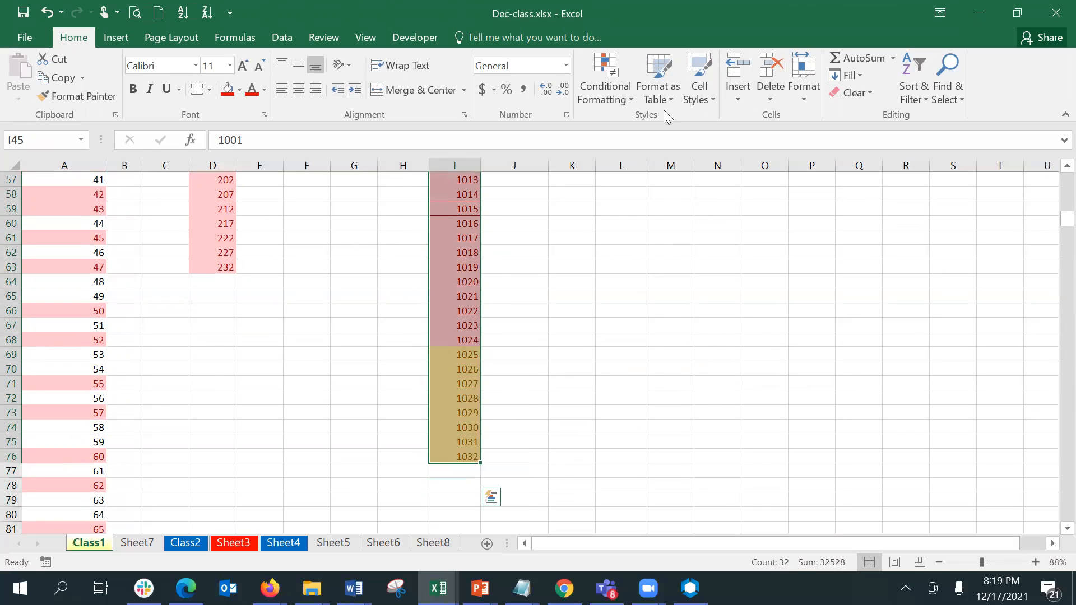
{"action": "left_click", "coordinate": [612, 95]}
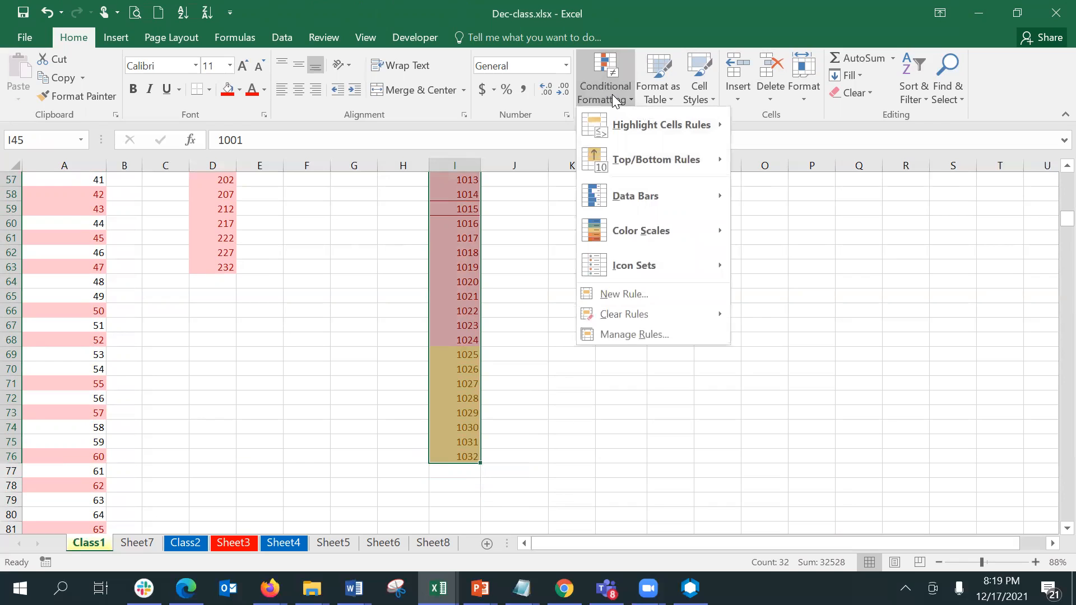
{"action": "mouse_move", "coordinate": [618, 134]}
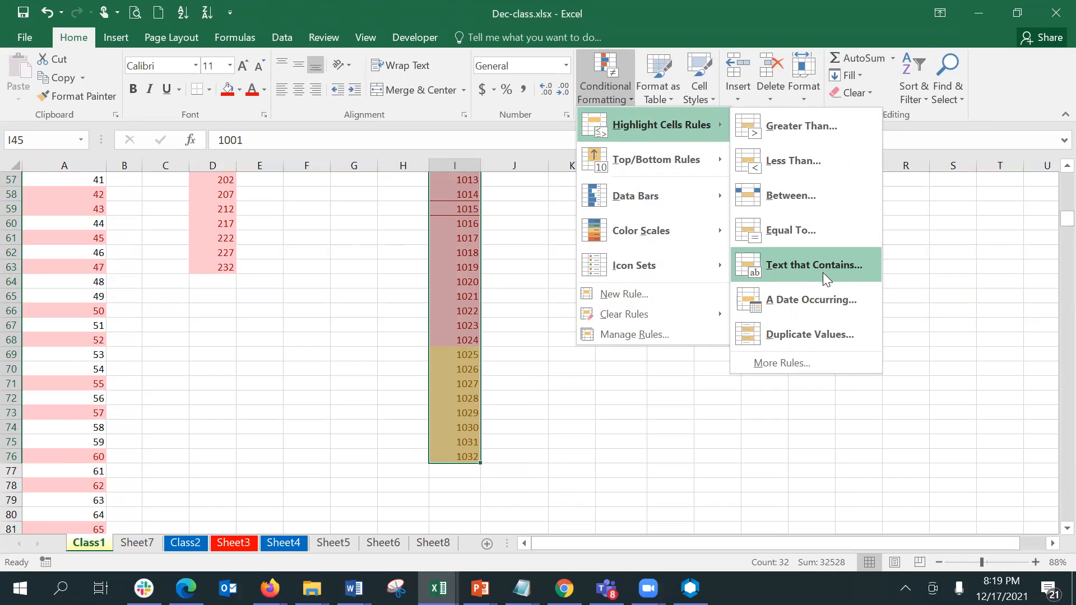
{"action": "left_click", "coordinate": [412, 262]}
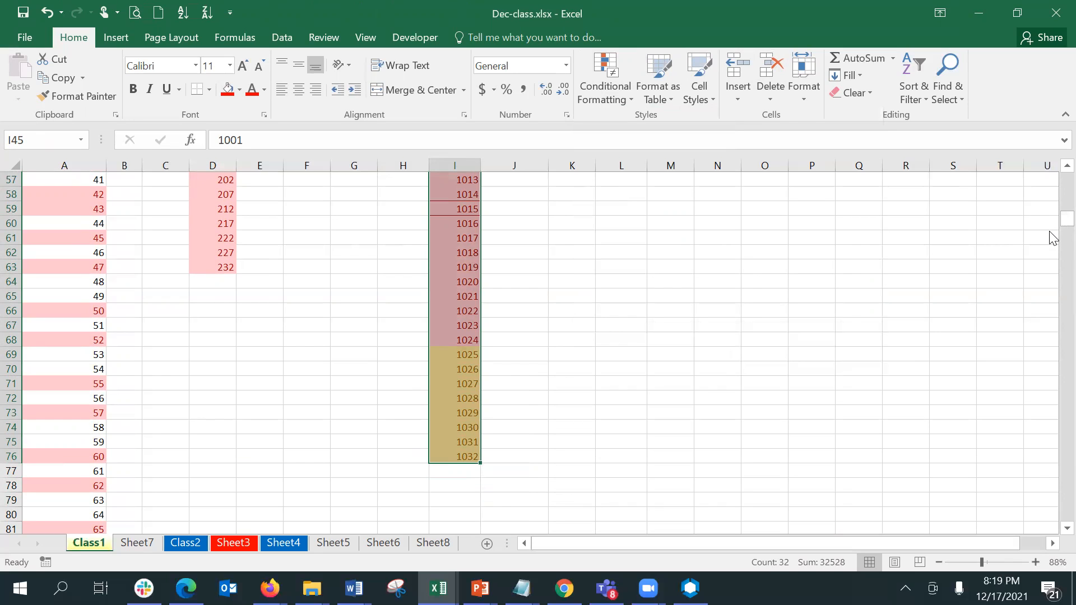
Highlight cells in C1:C5 containing the text "Feb" with Light Red Fill with Dark Red Text and inspect the formatted cell.
{"action": "left_click_drag", "start_coordinate": [1066, 220], "coordinate": [1066, 181]}
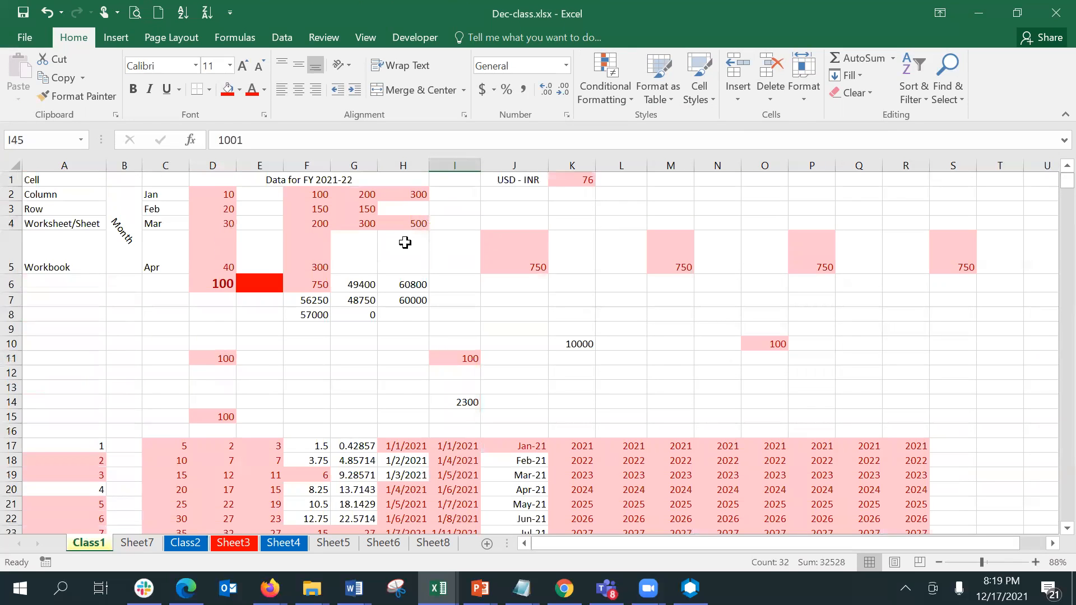
{"action": "left_click", "coordinate": [74, 184]}
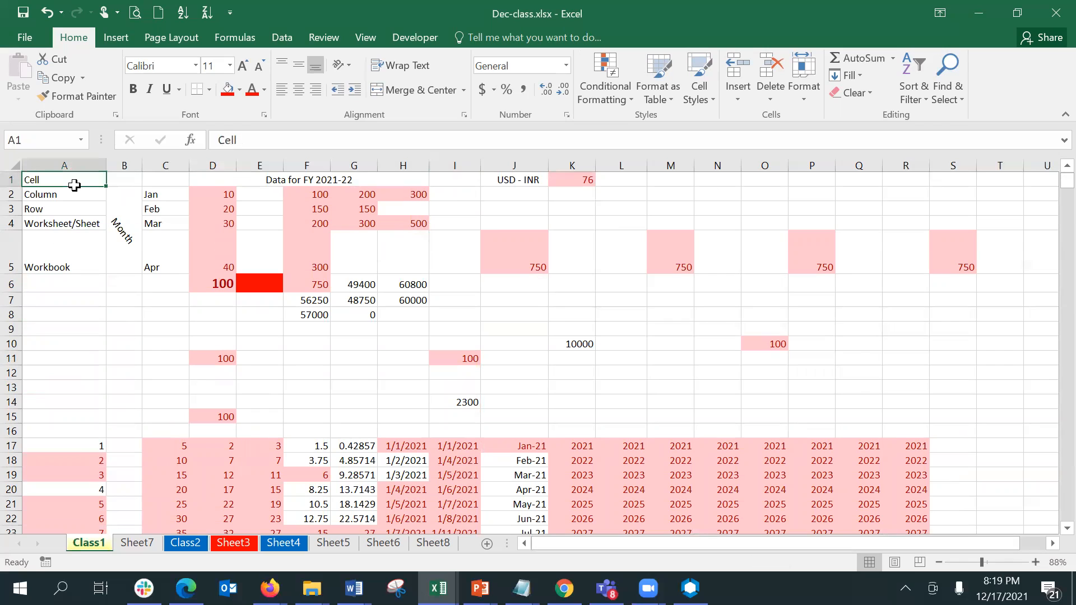
{"action": "left_click", "coordinate": [168, 184]}
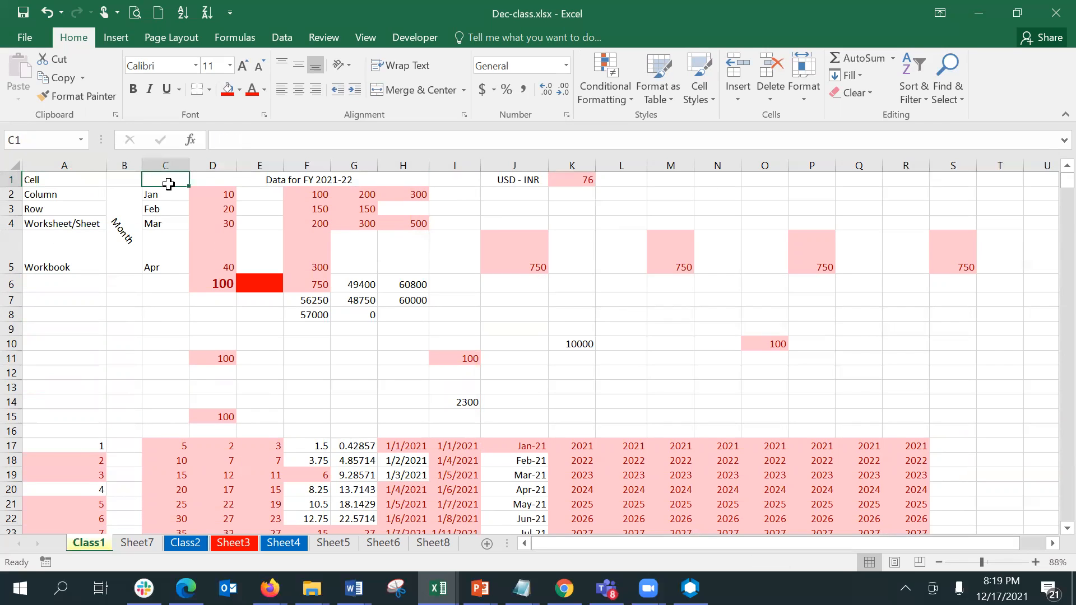
{"action": "left_click_drag", "start_coordinate": [168, 183], "coordinate": [172, 259]}
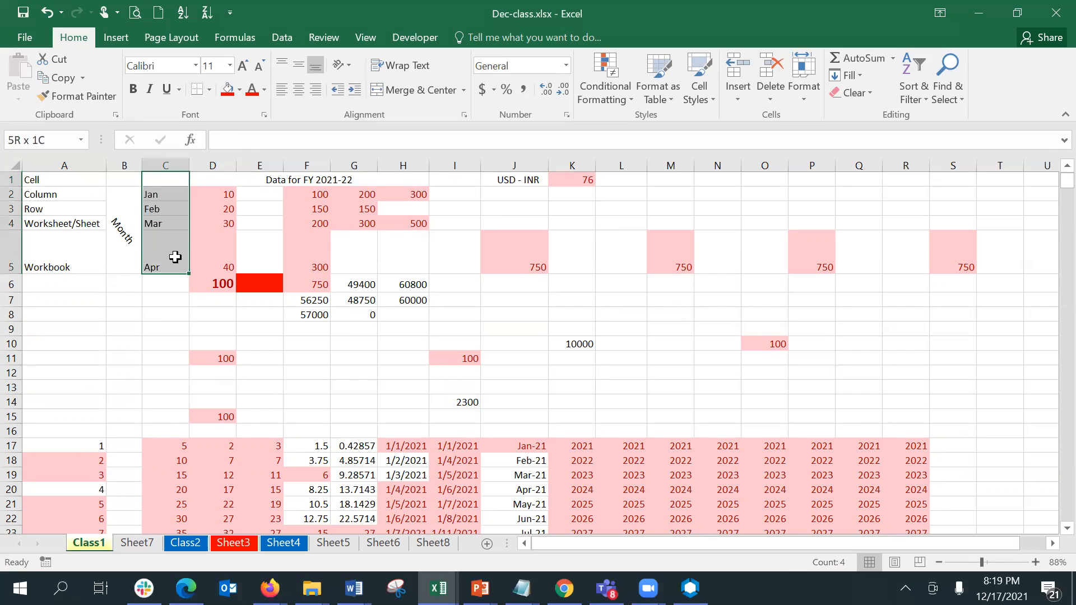
{"action": "left_click", "coordinate": [605, 106]}
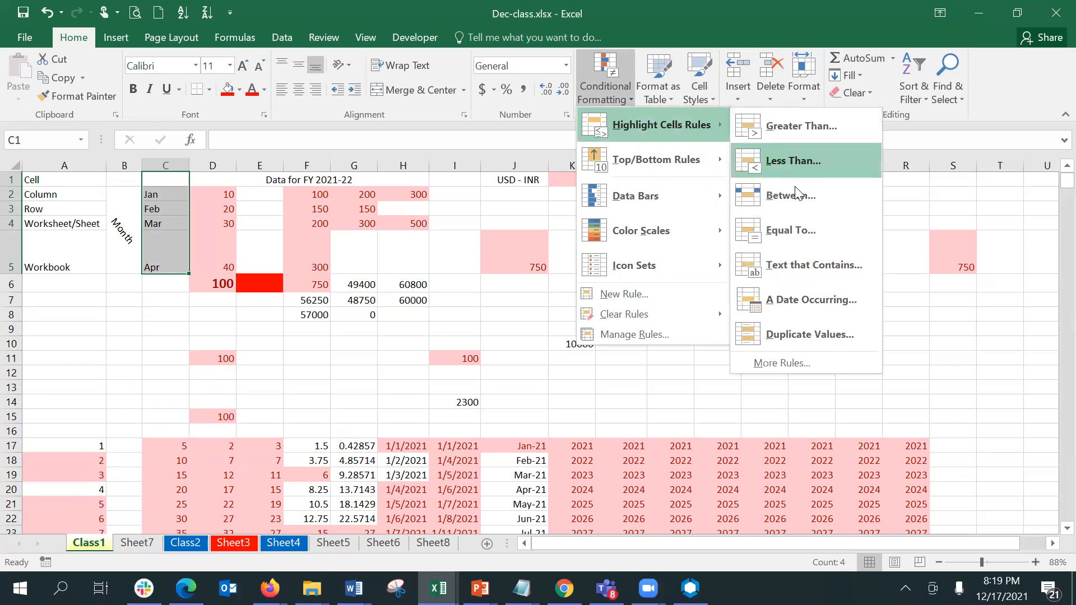
{"action": "left_click", "coordinate": [789, 266]}
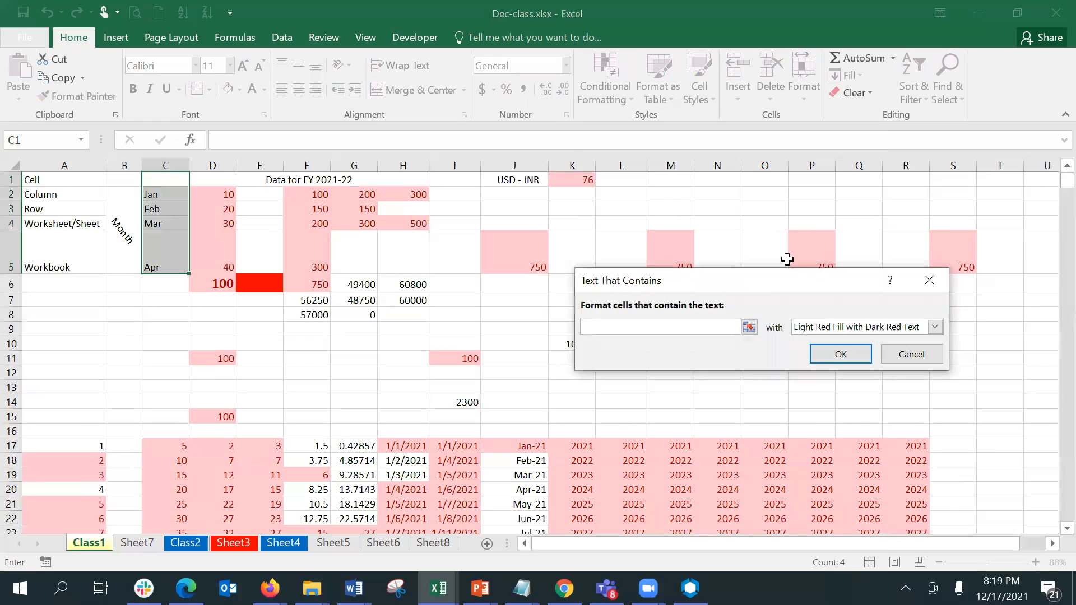
{"action": "type", "text": "Feb"}
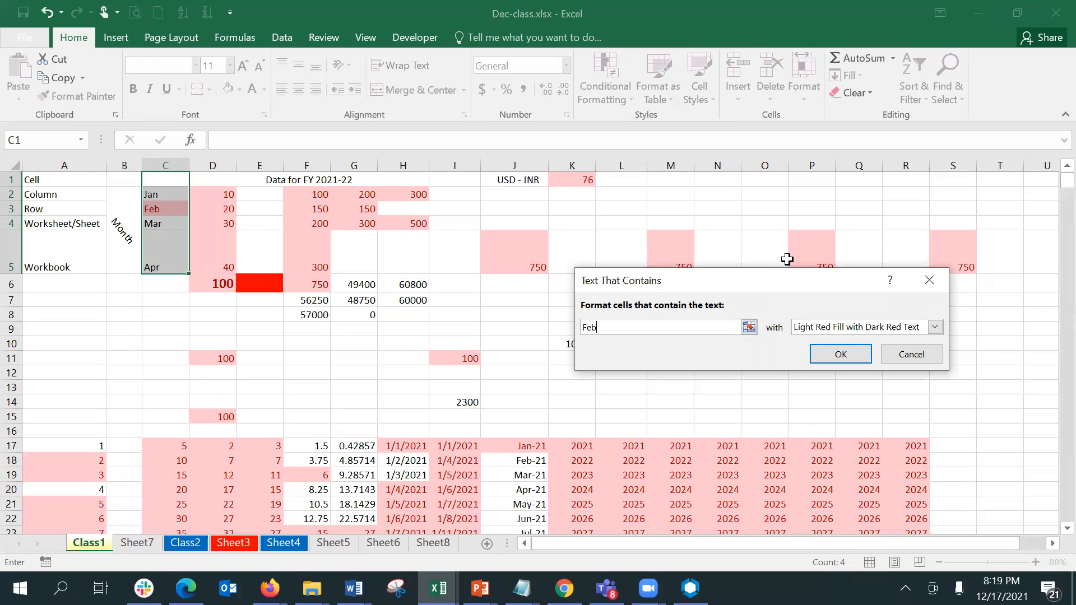
{"action": "left_click", "coordinate": [859, 357]}
{"action": "left_click", "coordinate": [171, 210]}
{"action": "left_click", "coordinate": [165, 357]}
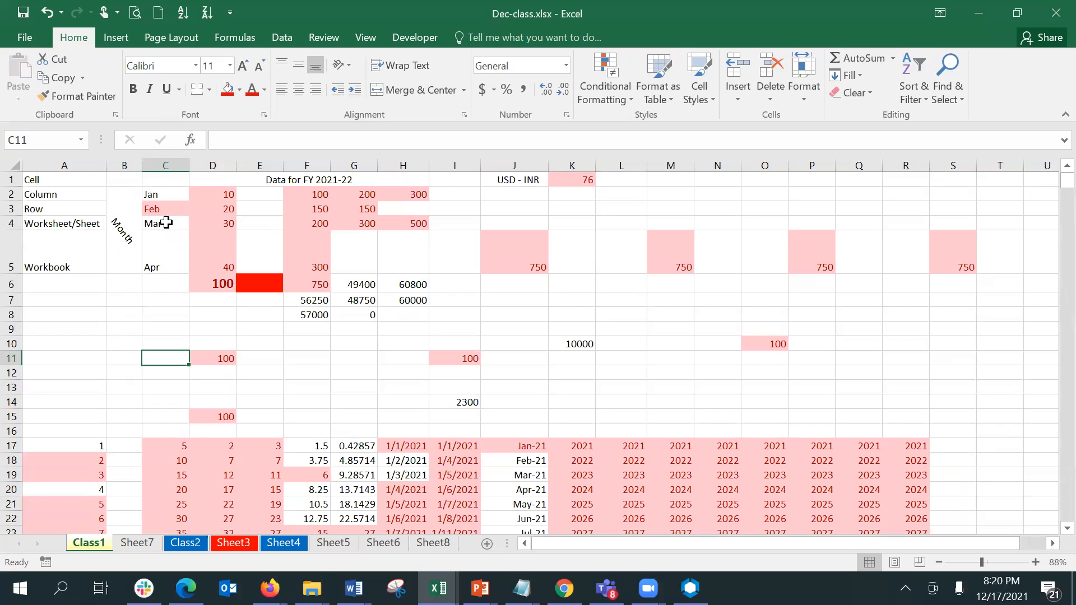
{"action": "left_click", "coordinate": [158, 184]}
{"action": "left_click_drag", "start_coordinate": [158, 184], "coordinate": [163, 282]}
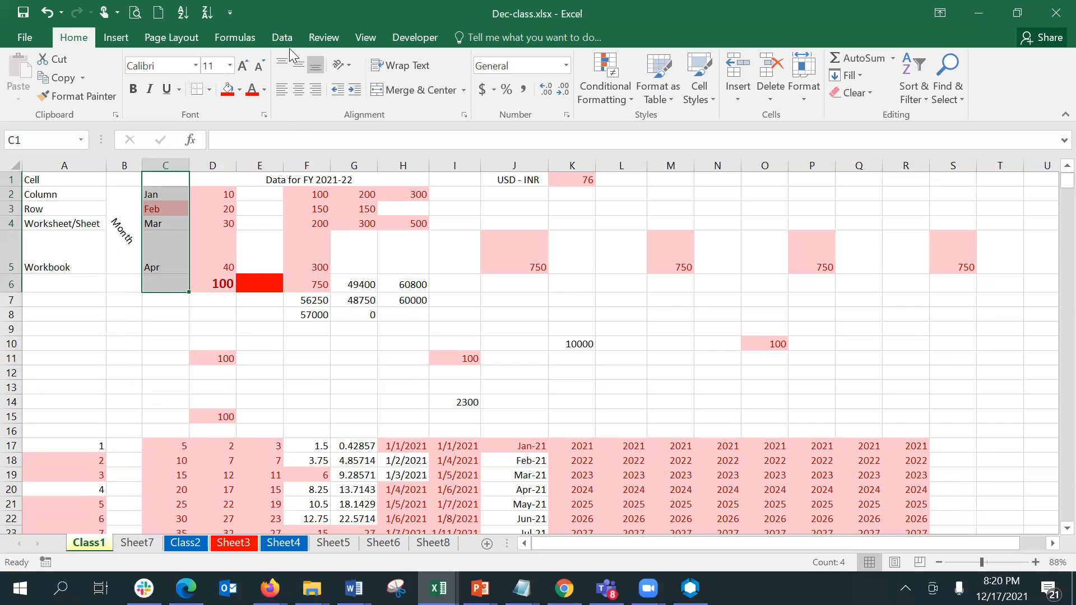
{"action": "left_click", "coordinate": [217, 197]}
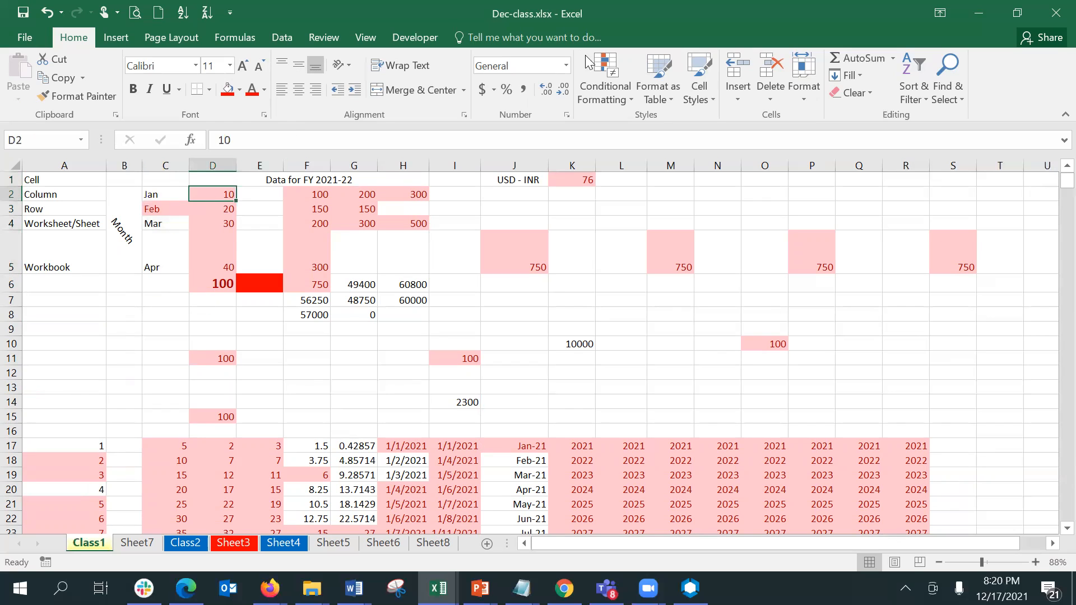
{"action": "left_click", "coordinate": [617, 84]}
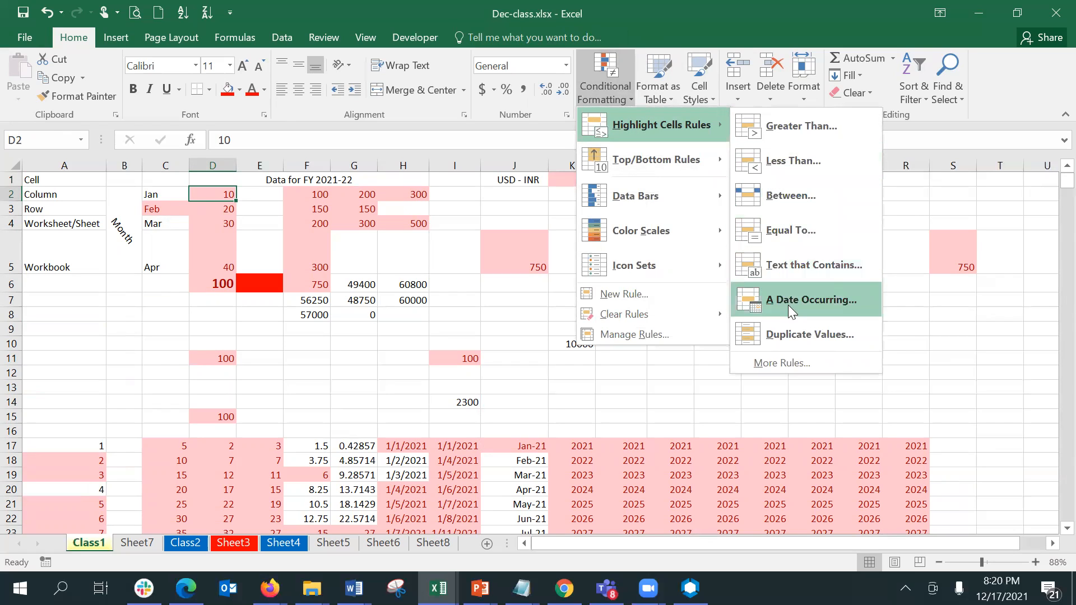
{"action": "left_click", "coordinate": [517, 388]}
Enter the date 12/1/2021 in cell L45, beside the list of values starting at 1001.
{"action": "key", "text": "Down"}
{"action": "key", "text": "Down"}
{"action": "key", "text": "Down"}
{"action": "key", "text": "Down"}
{"action": "key", "text": "Down"}
{"action": "key", "text": "Down"}
{"action": "key", "text": "Down"}
{"action": "key", "text": "Down"}
{"action": "key", "text": "Down"}
{"action": "key", "text": "Down"}
{"action": "key", "text": "Down"}
{"action": "key", "text": "Down"}
{"action": "key", "text": "Down"}
{"action": "key", "text": "Down"}
{"action": "key", "text": "Down"}
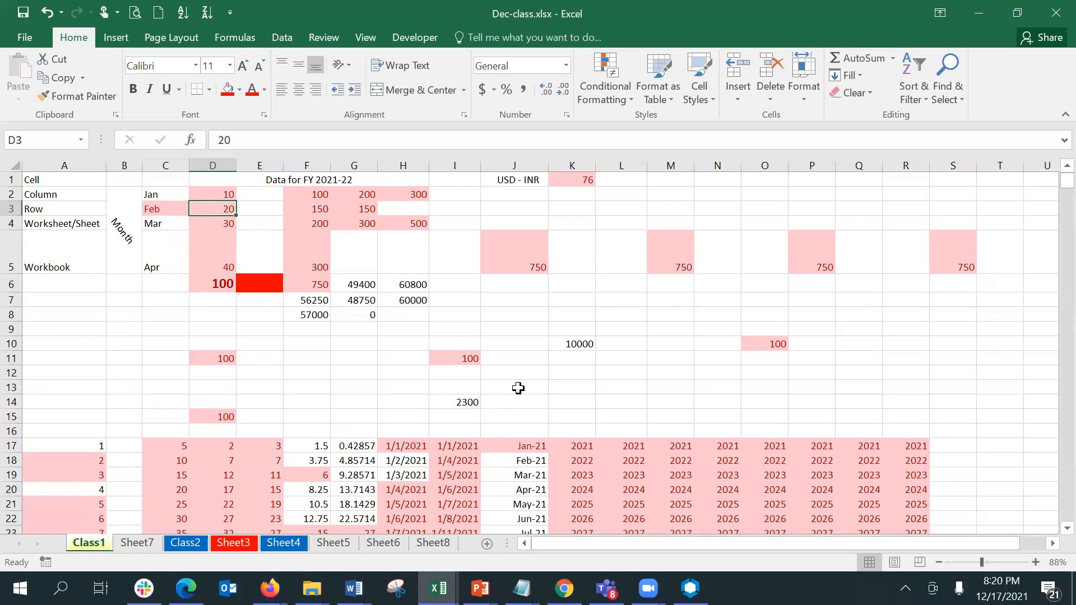
{"action": "key", "text": "Down"}
{"action": "key", "text": "Down"}
{"action": "key", "text": "Down"}
{"action": "key", "text": "Down"}
{"action": "key", "text": "Down"}
{"action": "key", "text": "Down"}
{"action": "key", "text": "Down"}
{"action": "key", "text": "Down"}
{"action": "key", "text": "Down"}
{"action": "key", "text": "Down"}
{"action": "key", "text": "Down"}
{"action": "key", "text": "Down"}
{"action": "key", "text": "Down"}
{"action": "key", "text": "Down"}
{"action": "key", "text": "Down"}
{"action": "key", "text": "Down"}
{"action": "key", "text": "Down"}
{"action": "key", "text": "Down"}
{"action": "key", "text": "Down"}
{"action": "key", "text": "Down"}
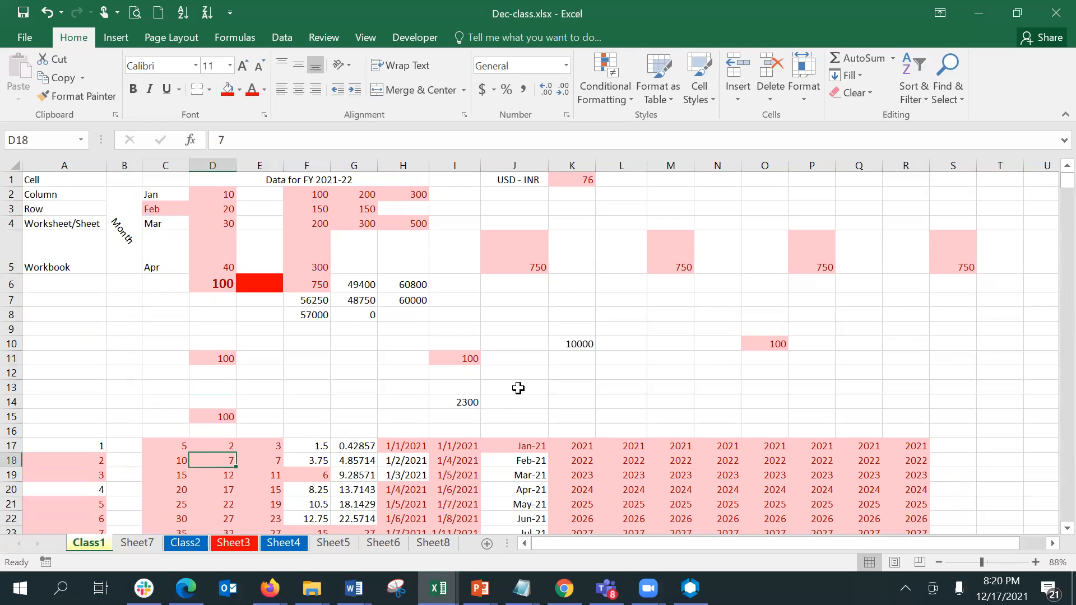
{"action": "key", "text": "Down"}
{"action": "key", "text": "Down"}
{"action": "key", "text": "Down"}
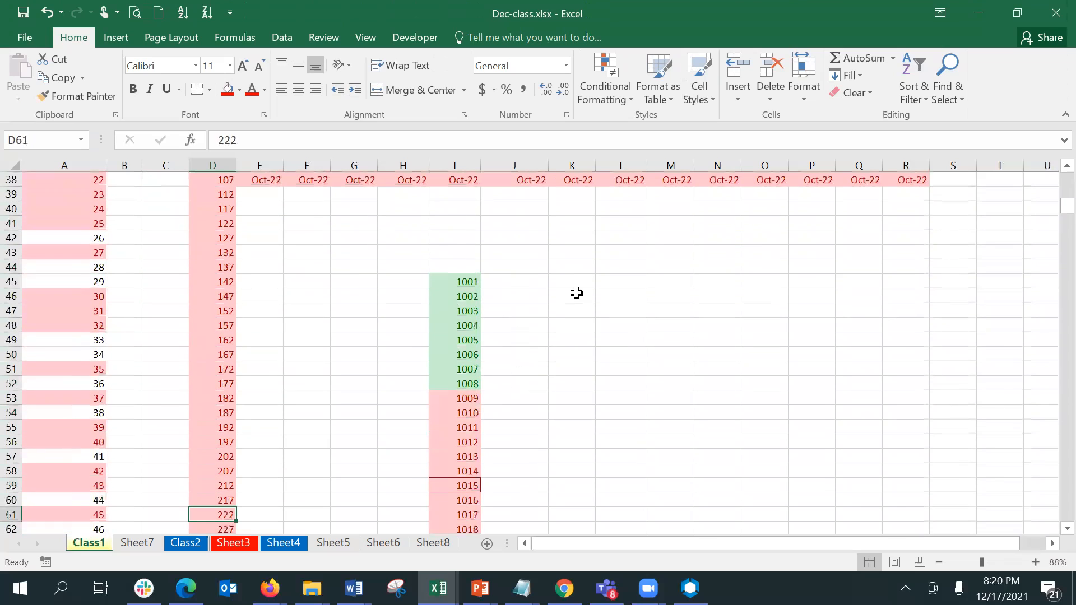
{"action": "left_click", "coordinate": [611, 280]}
{"action": "type", "text": "12/1/"}
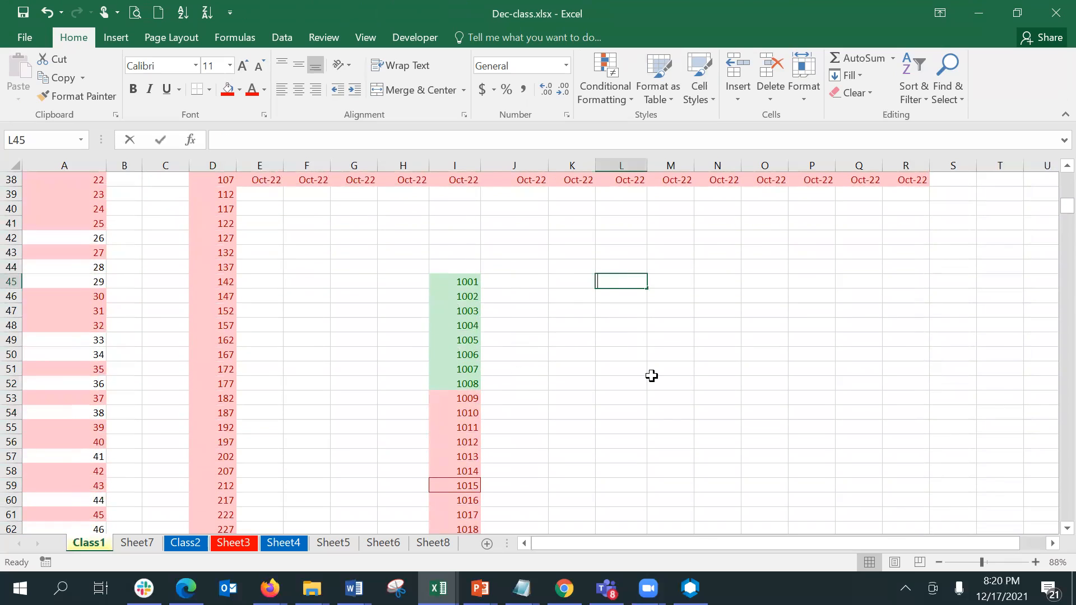
{"action": "type", "text": "20221"}
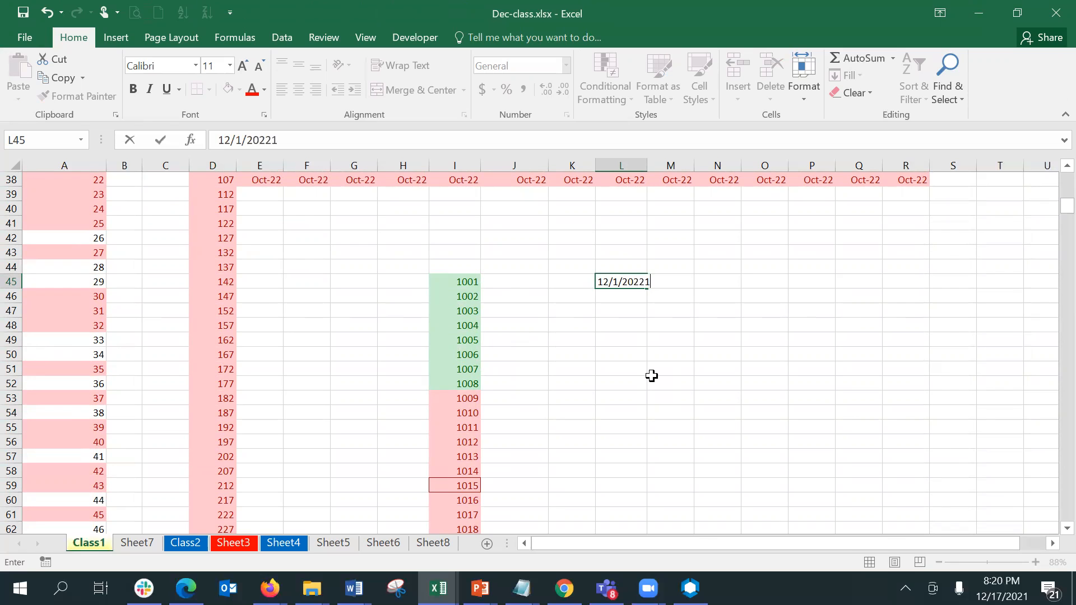
{"action": "key", "text": "BackSpace"}
{"action": "key", "text": "BackSpace"}
{"action": "type", "text": "1"}
{"action": "key", "text": "Return"}
{"action": "key", "text": "Up"}
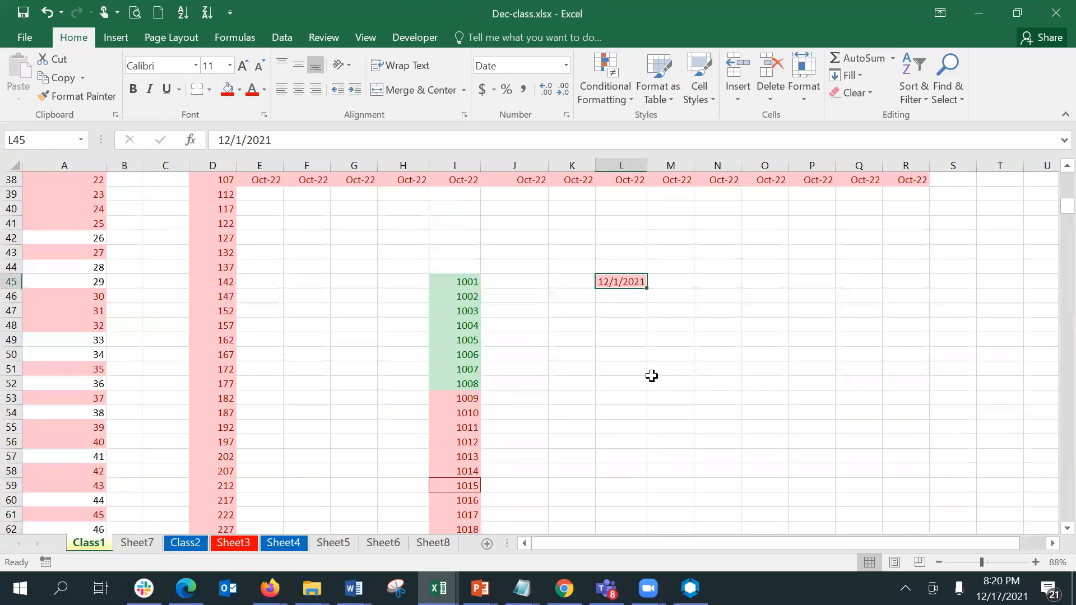
Fill L45:L62 with a daily date series using a step value of 1, and autofit the width of column L.
{"action": "key", "text": "shift+Down"}
{"action": "key", "text": "shift+Down"}
{"action": "key", "text": "shift+Down"}
{"action": "key", "text": "shift+Down"}
{"action": "key", "text": "shift+Down"}
{"action": "key", "text": "shift+Down"}
{"action": "key", "text": "shift+Down"}
{"action": "key", "text": "shift+Down"}
{"action": "key", "text": "shift+Down"}
{"action": "key", "text": "shift+Down"}
{"action": "key", "text": "shift+Down"}
{"action": "key", "text": "shift+Down"}
{"action": "key", "text": "shift+Down"}
{"action": "key", "text": "shift+Down"}
{"action": "key", "text": "shift+Down"}
{"action": "key", "text": "shift+Down"}
{"action": "key", "text": "shift+Down"}
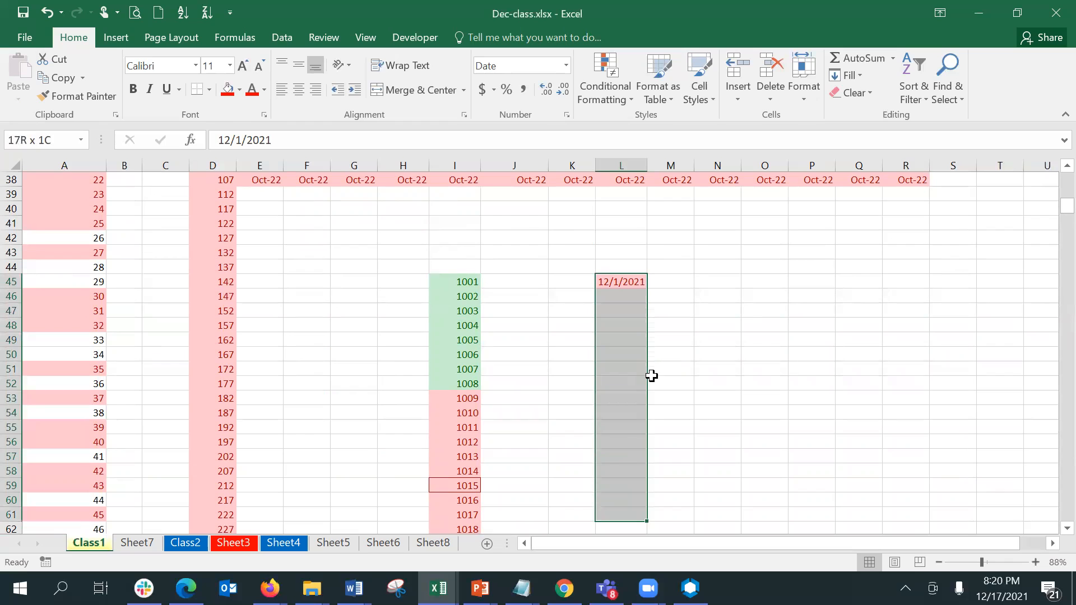
{"action": "left_click", "coordinate": [864, 71]}
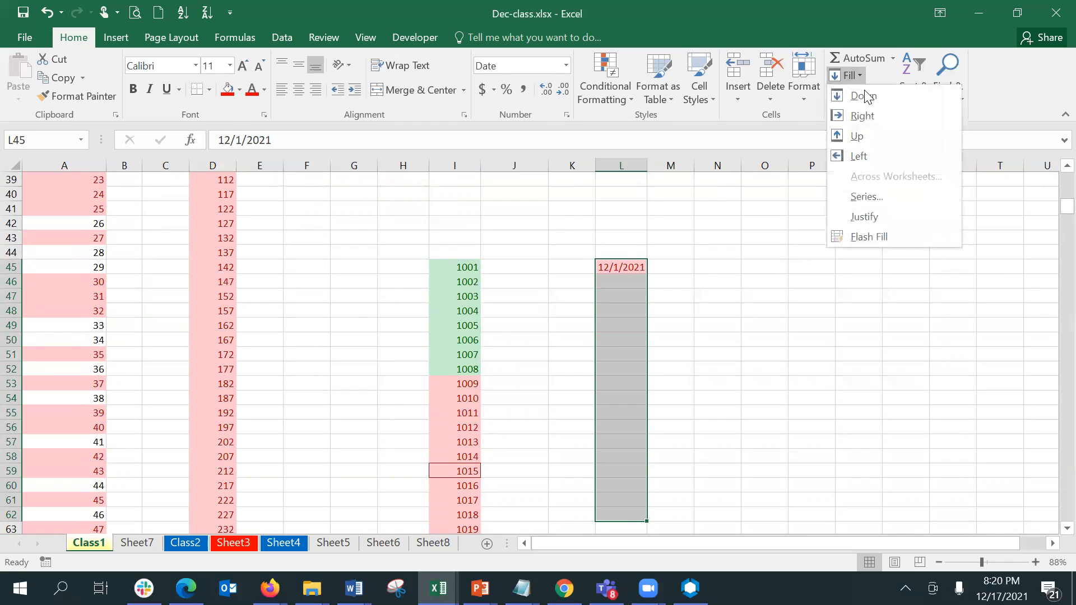
{"action": "left_click", "coordinate": [878, 194]}
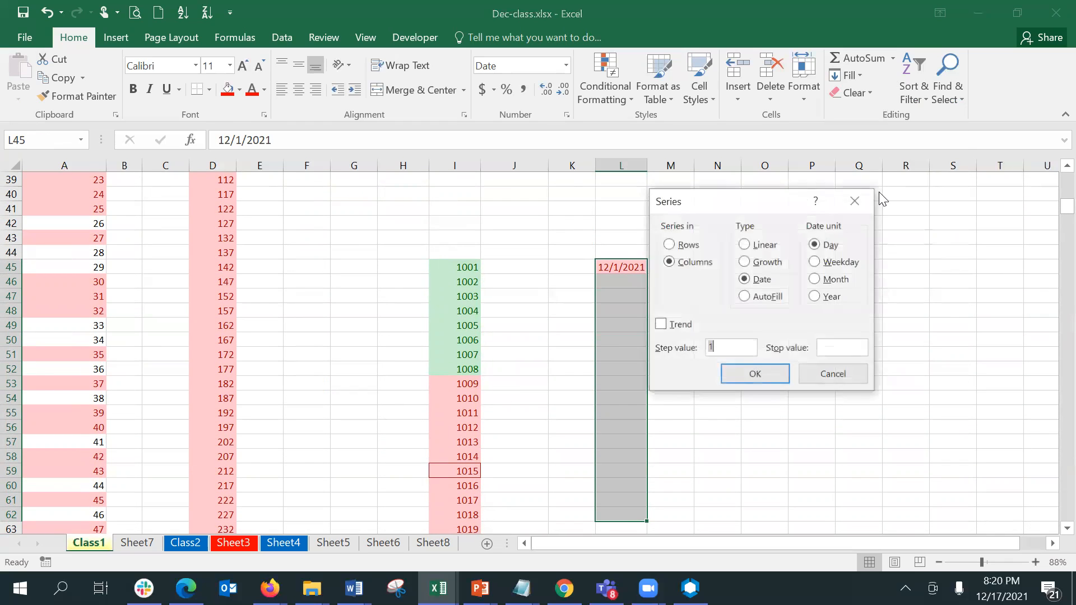
{"action": "left_click", "coordinate": [755, 374]}
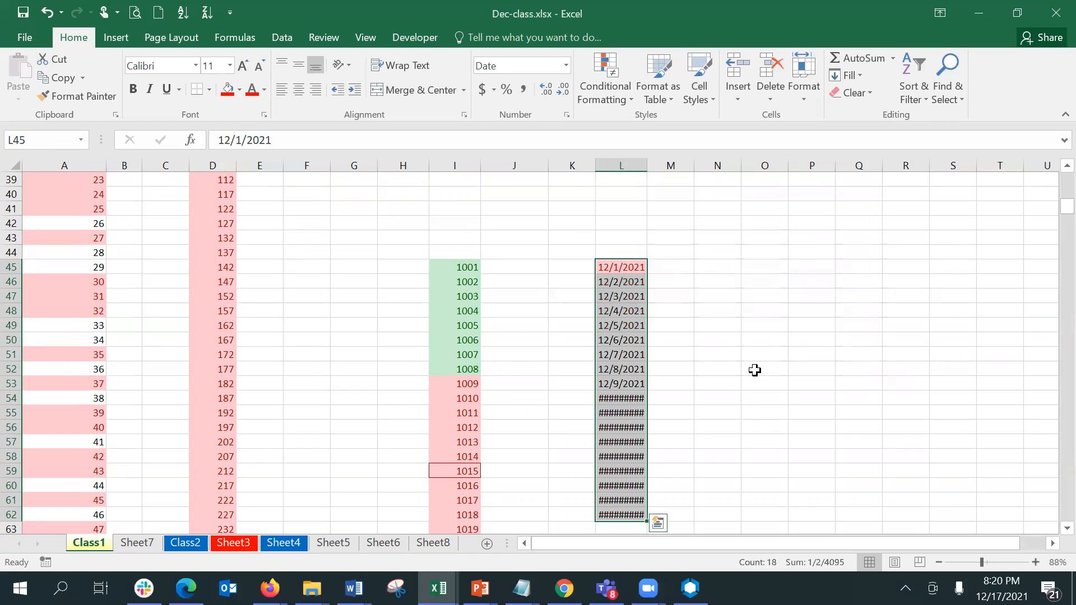
{"action": "double_click", "coordinate": [646, 167]}
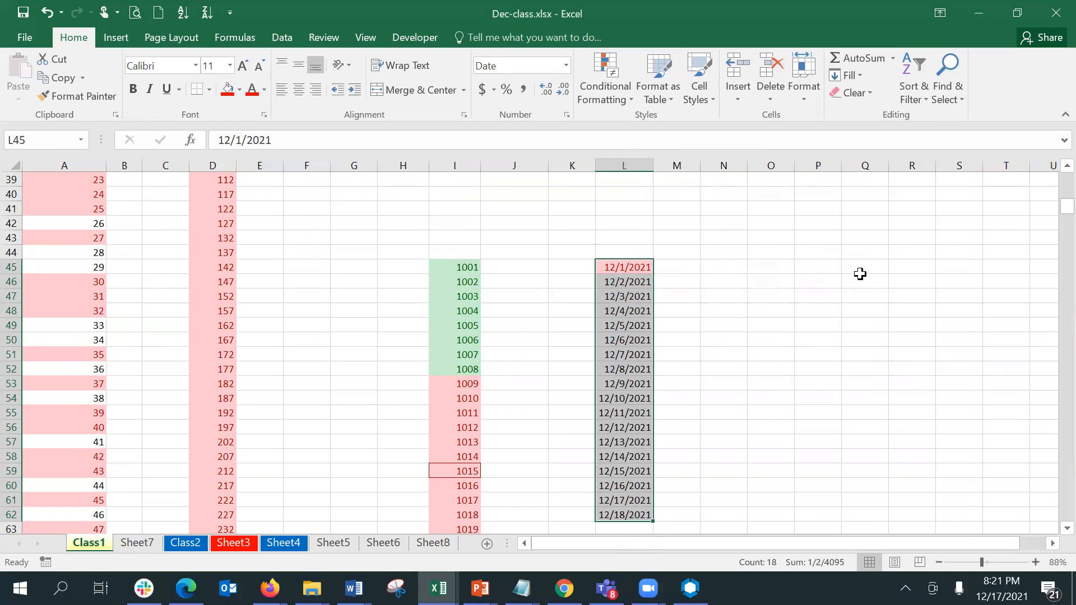
{"action": "left_click", "coordinate": [854, 310]}
Highlight dates occurring in the last 7 days in L45:L62 with Light Red Fill with Dark Red Text.
{"action": "left_click_drag", "start_coordinate": [640, 267], "coordinate": [620, 519]}
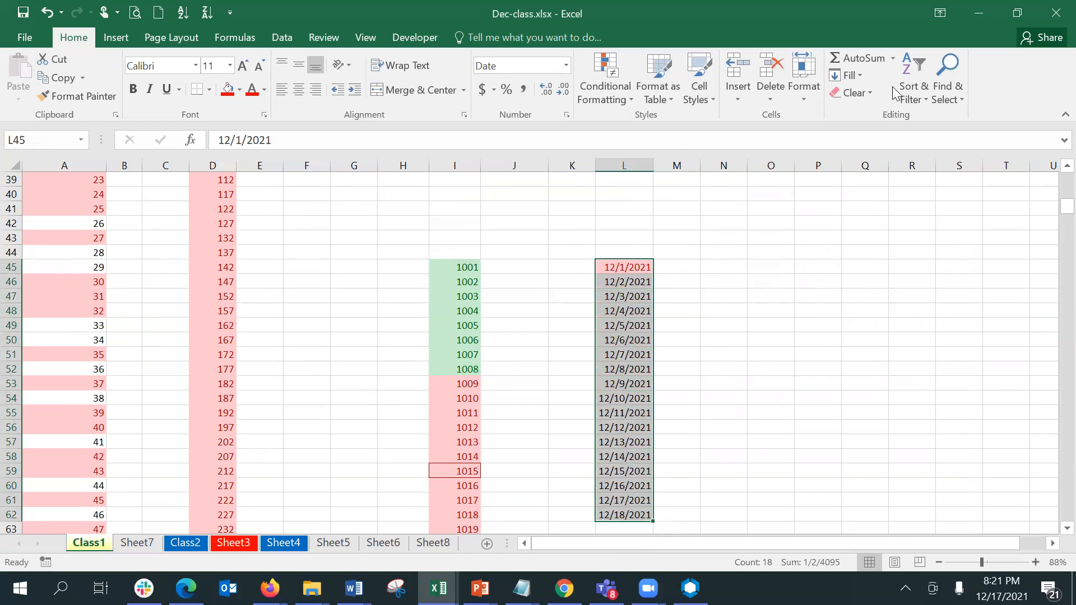
{"action": "left_click", "coordinate": [860, 82]}
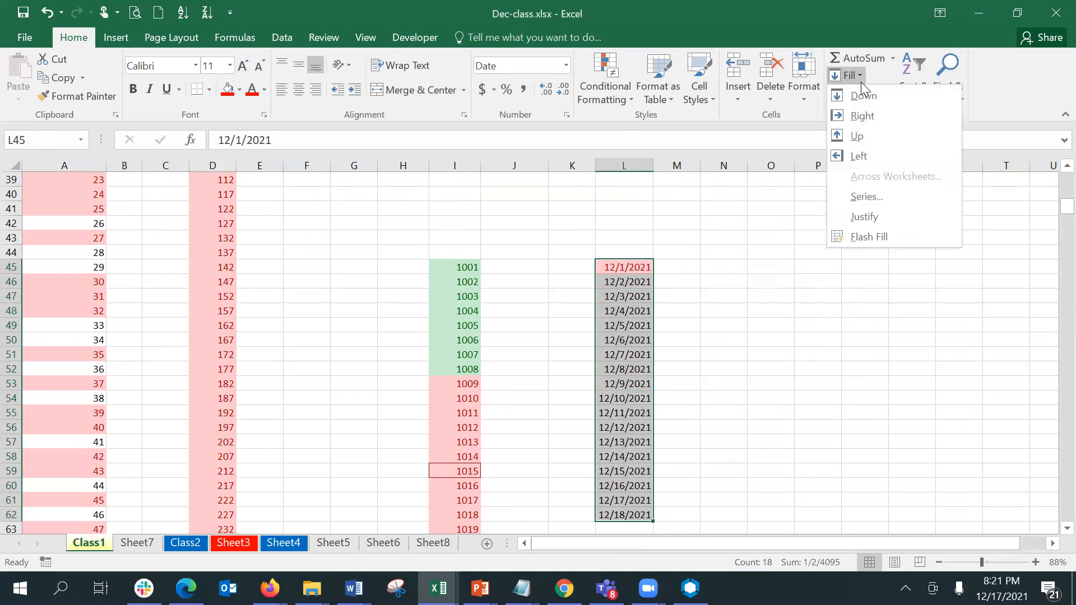
{"action": "left_click", "coordinate": [628, 93]}
{"action": "left_click", "coordinate": [629, 93]}
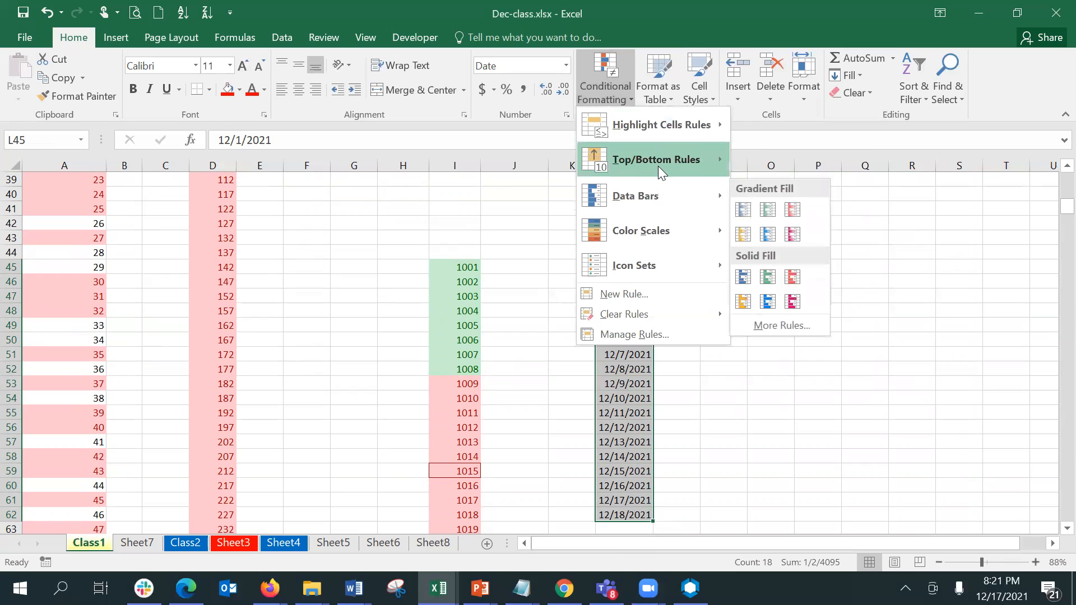
{"action": "mouse_move", "coordinate": [657, 165]}
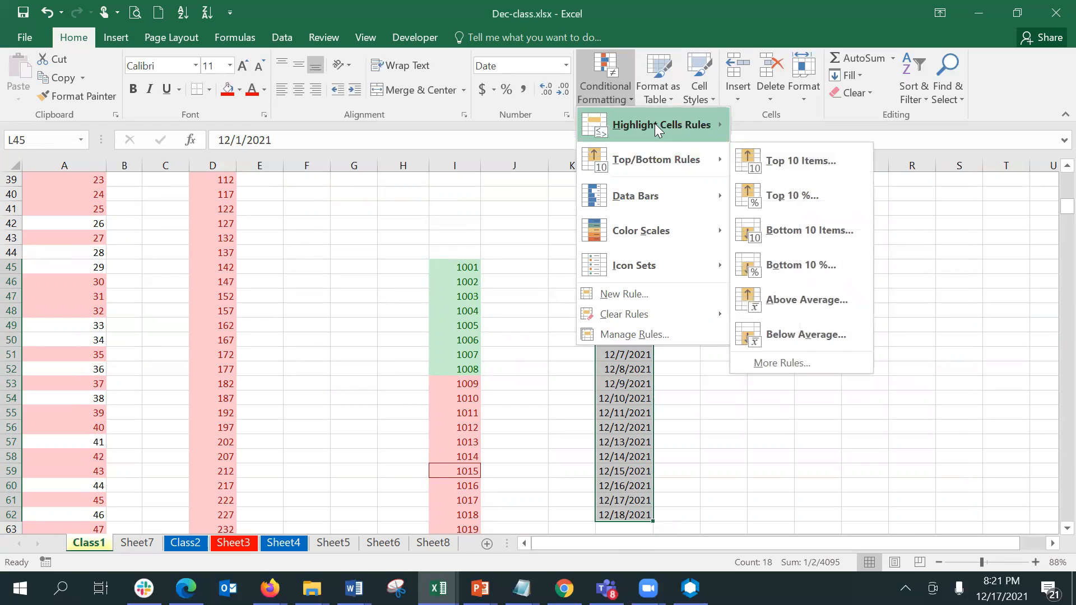
{"action": "mouse_move", "coordinate": [654, 123]}
{"action": "left_click", "coordinate": [804, 298]}
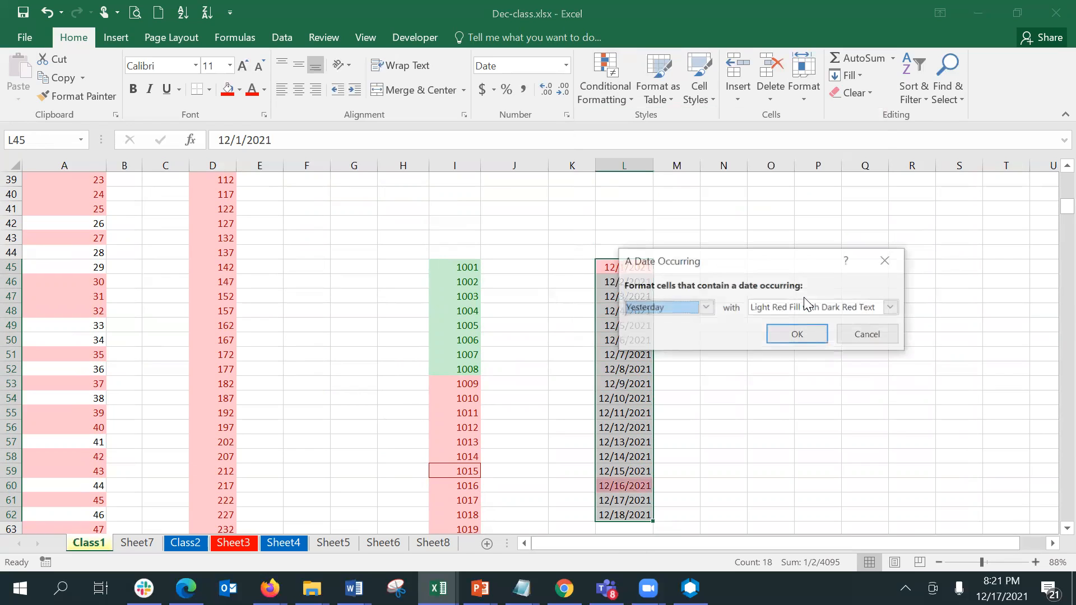
{"action": "left_click", "coordinate": [685, 312]}
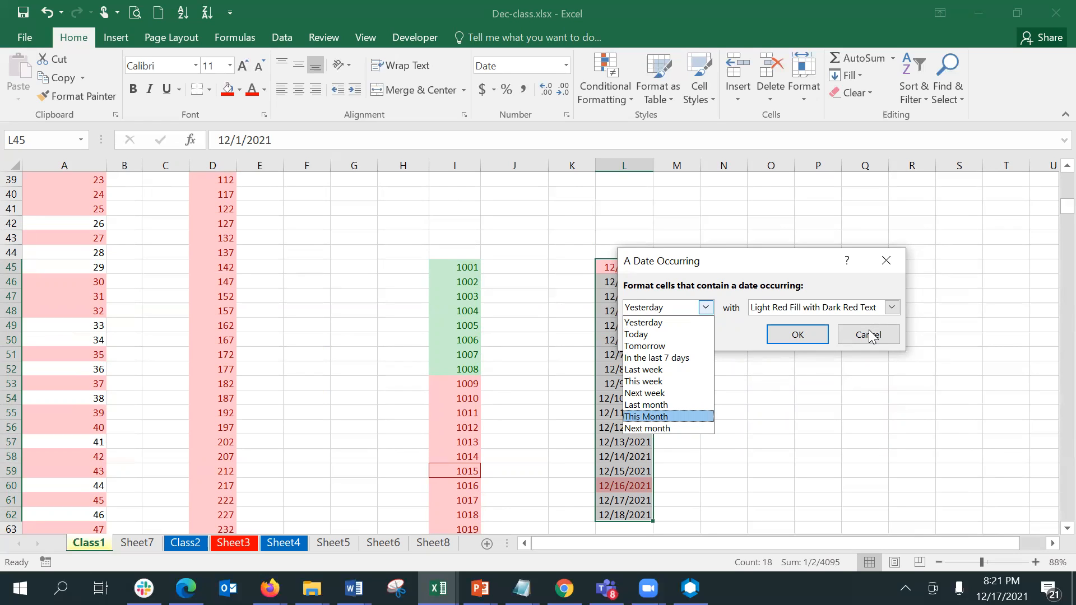
{"action": "left_click", "coordinate": [644, 334]}
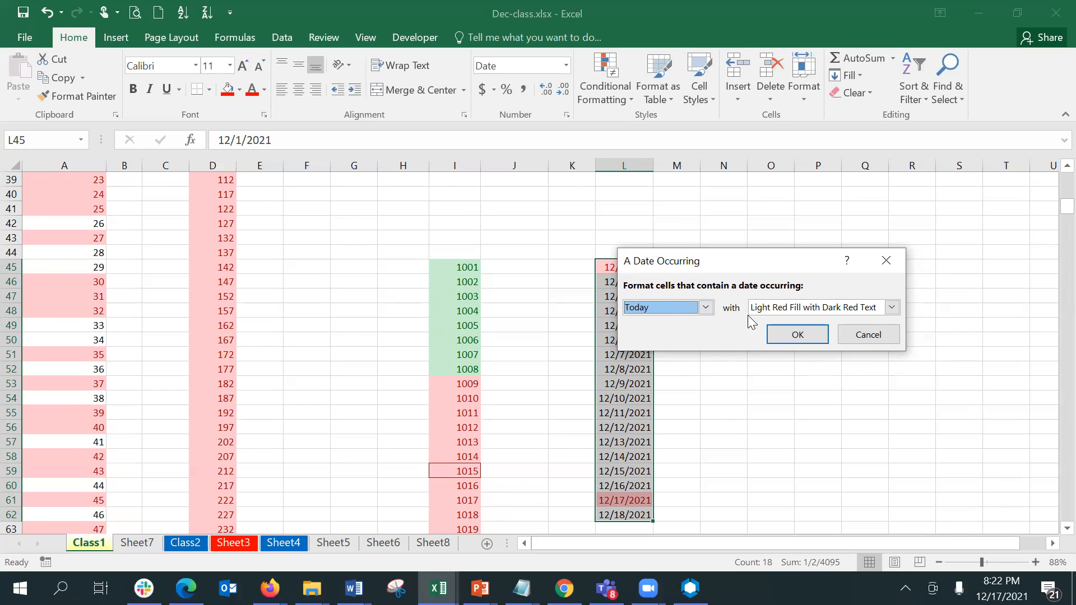
{"action": "left_click", "coordinate": [705, 307]}
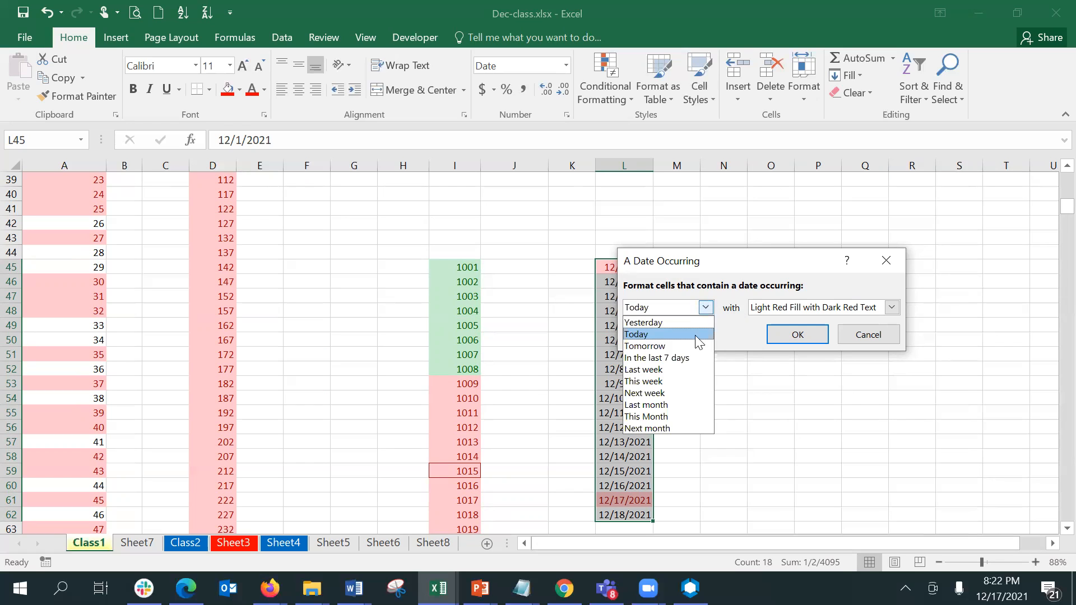
{"action": "left_click", "coordinate": [676, 359]}
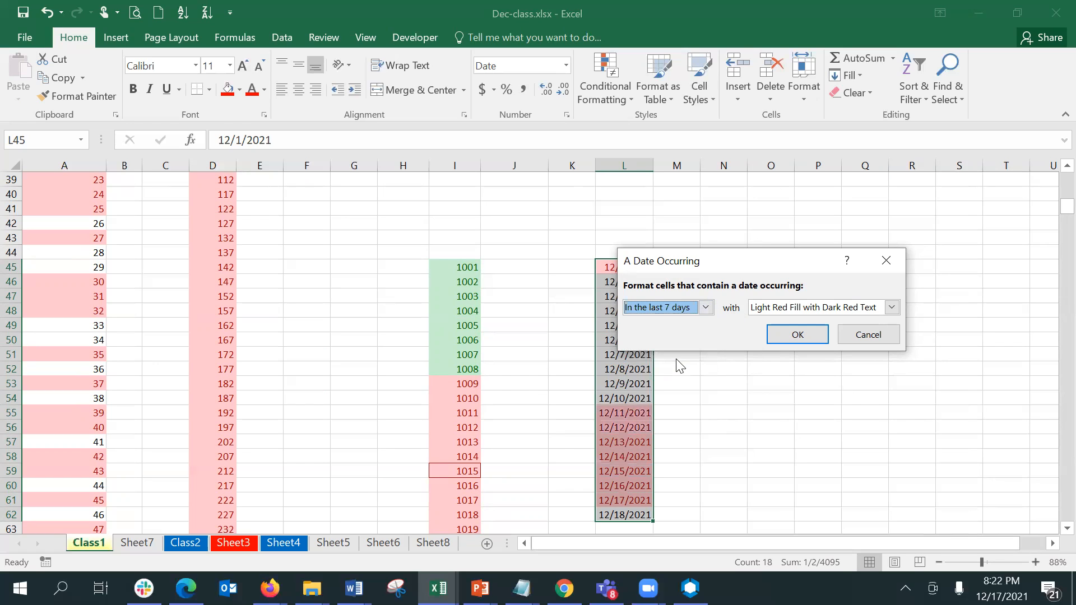
{"action": "left_click", "coordinate": [797, 335]}
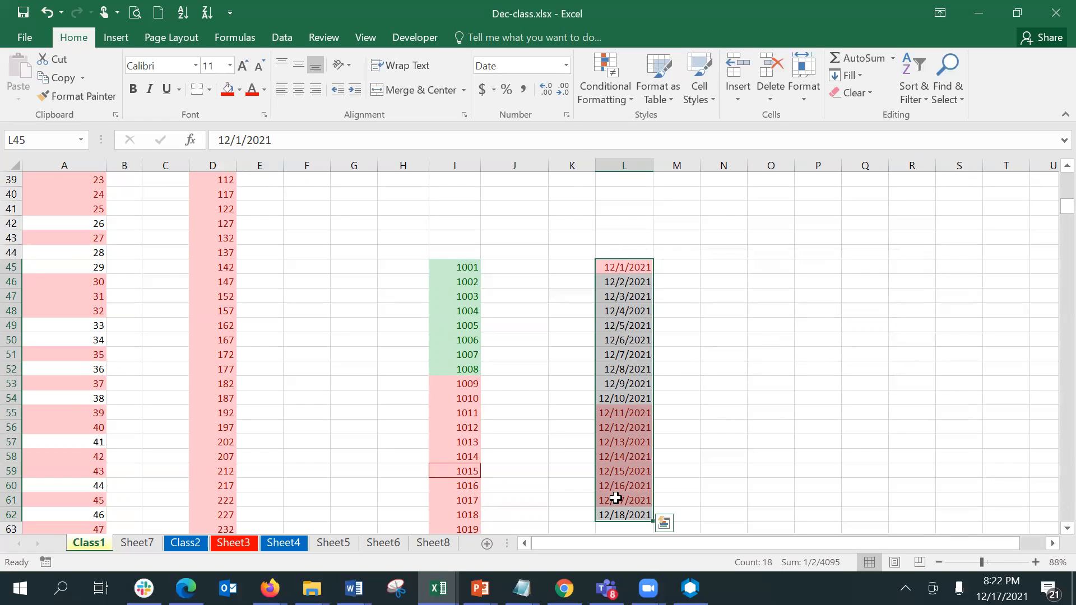
Examine the Last 7 days rule on L45:L62, reviewing its date periods, condition types and Specific Text options, and discard any changes.
{"action": "left_click", "coordinate": [603, 103]}
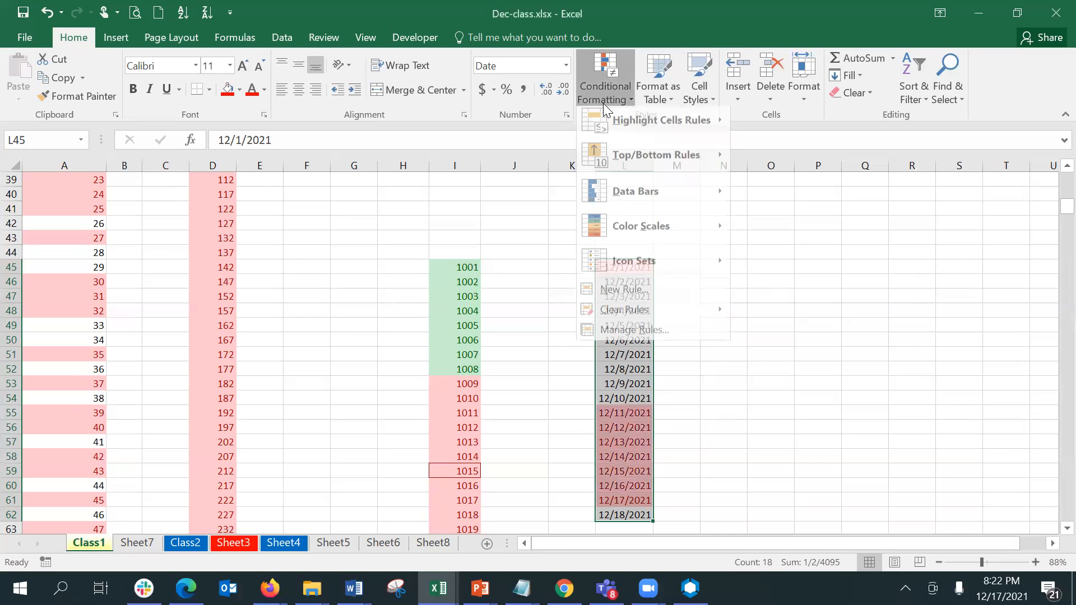
{"action": "left_click", "coordinate": [621, 333]}
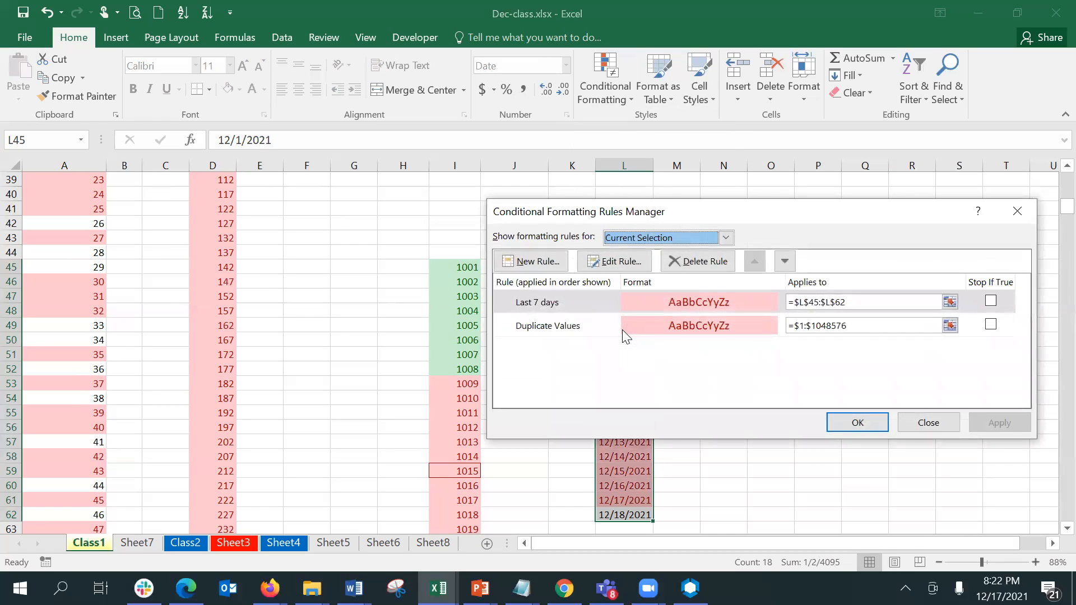
{"action": "left_click", "coordinate": [571, 310]}
{"action": "left_click", "coordinate": [614, 261]}
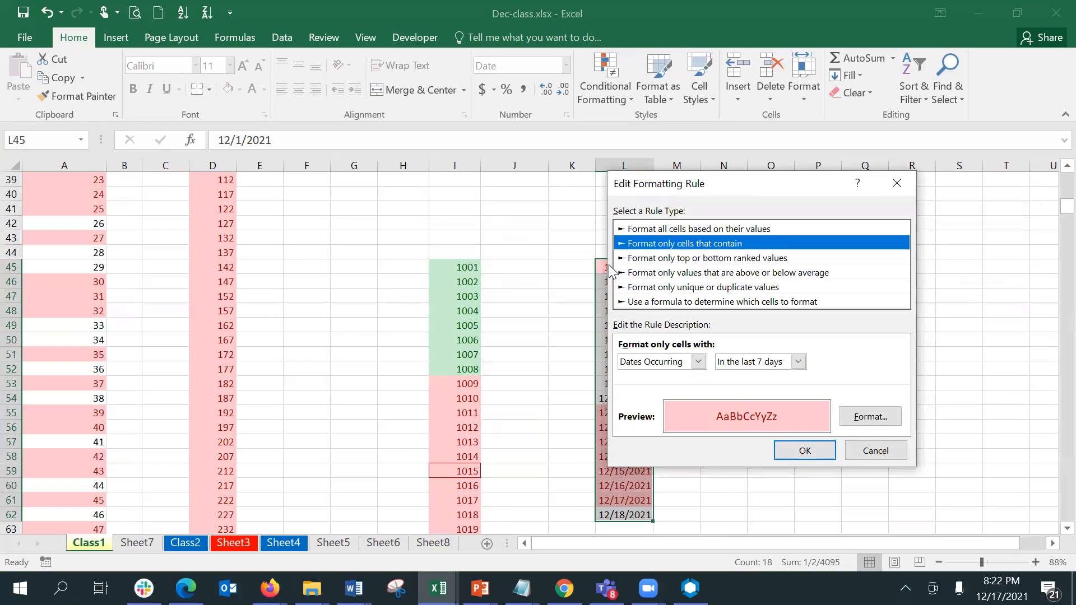
{"action": "left_click", "coordinate": [760, 365]}
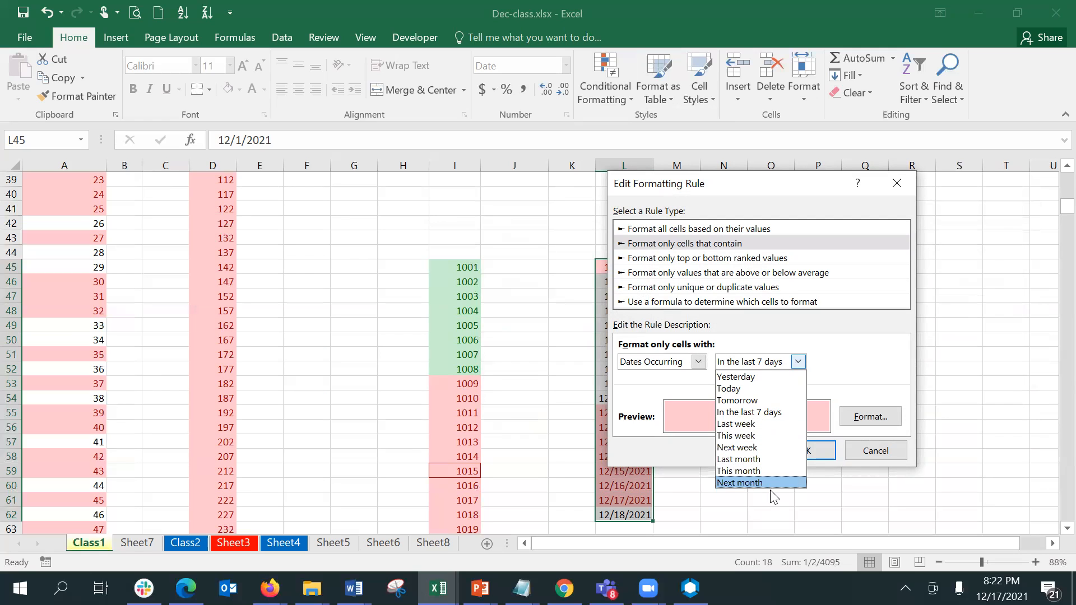
{"action": "left_click", "coordinate": [696, 362]}
{"action": "left_click", "coordinate": [684, 365]}
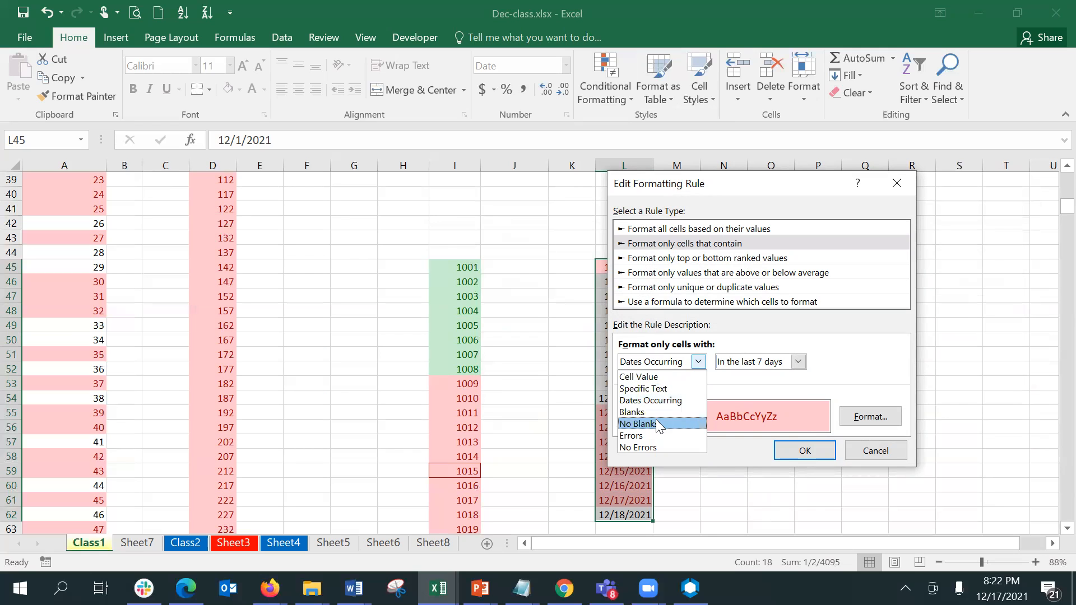
{"action": "left_click", "coordinate": [650, 389]}
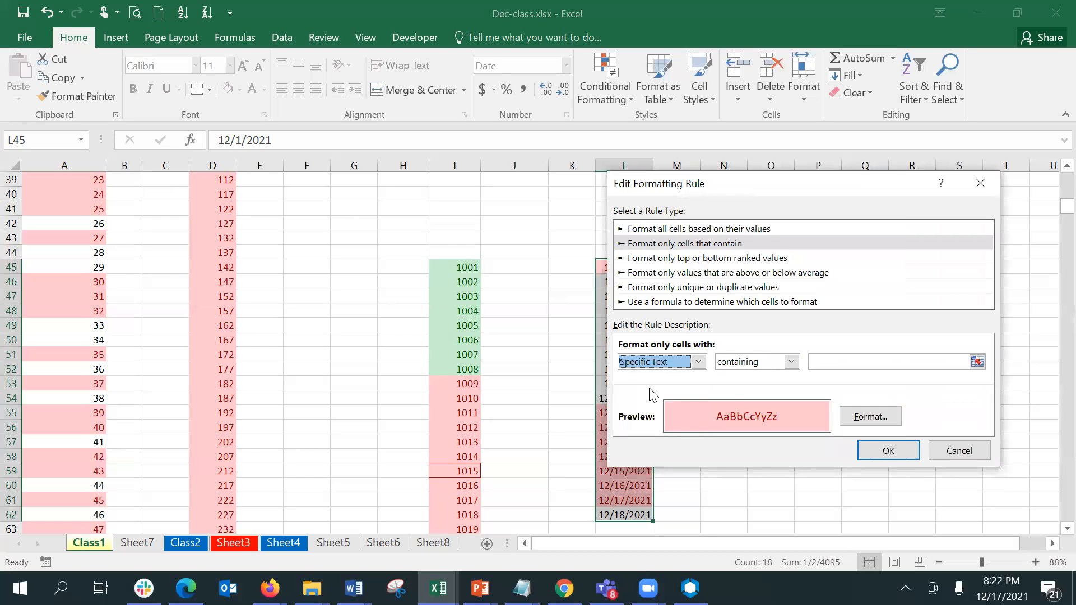
{"action": "left_click", "coordinate": [742, 367]}
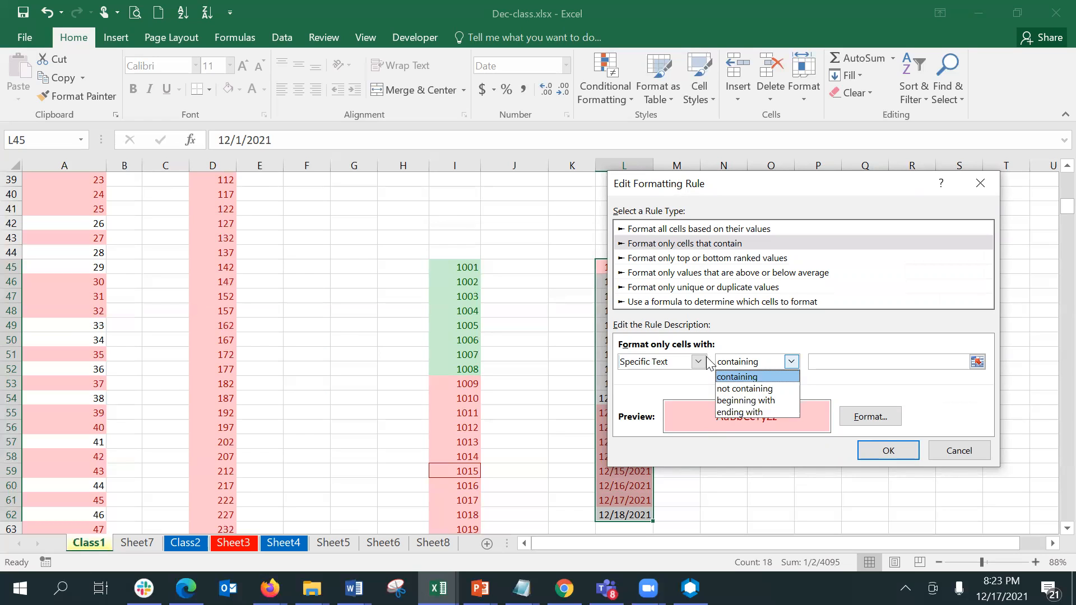
{"action": "left_click", "coordinate": [973, 457]}
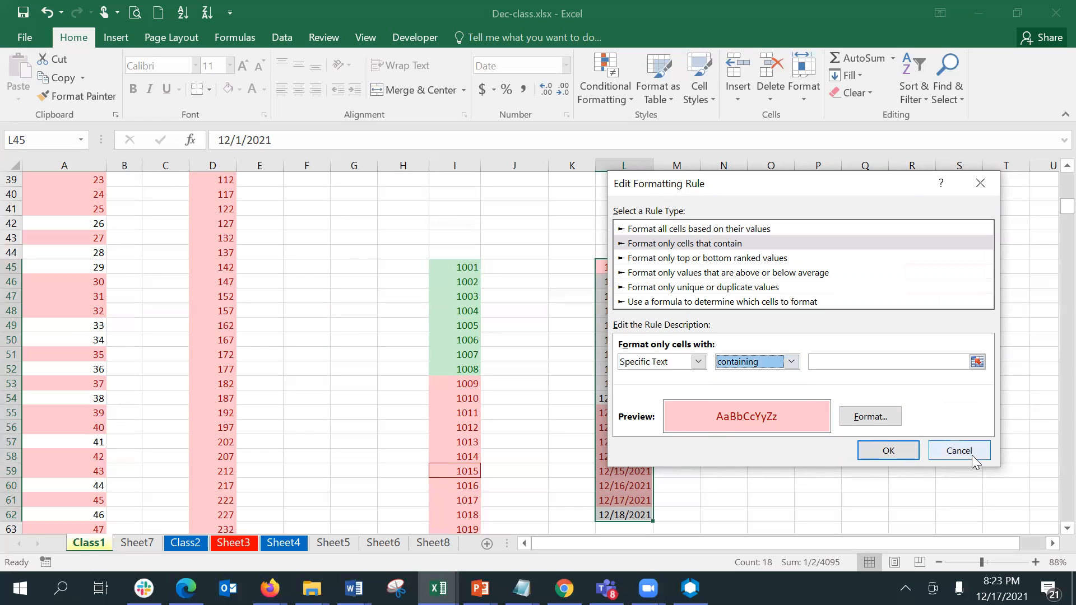
{"action": "left_click", "coordinate": [968, 458]}
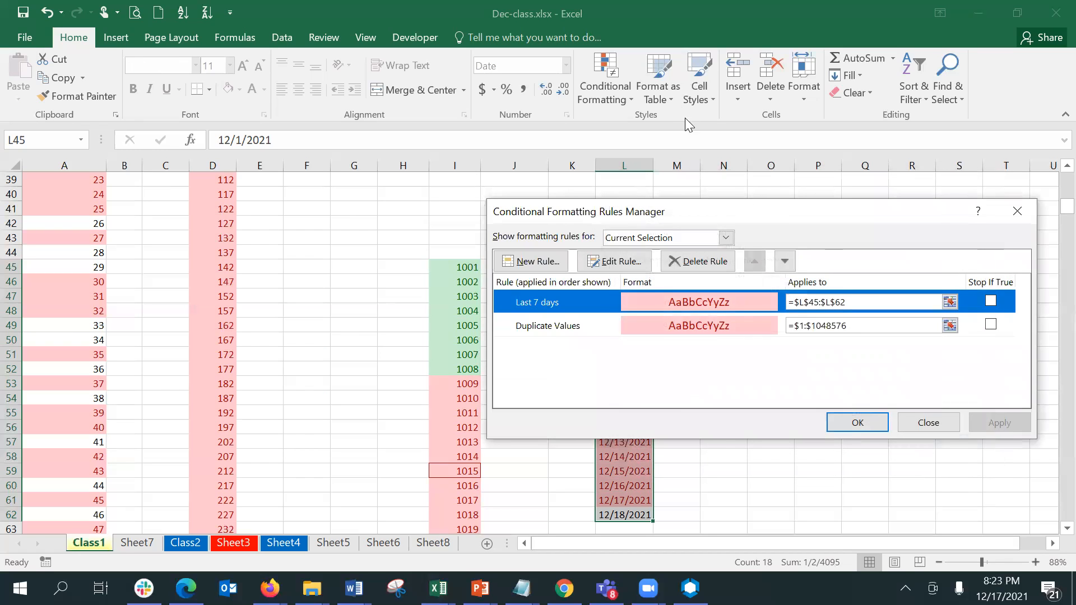
{"action": "left_click", "coordinate": [856, 423]}
{"action": "left_click", "coordinate": [591, 73]}
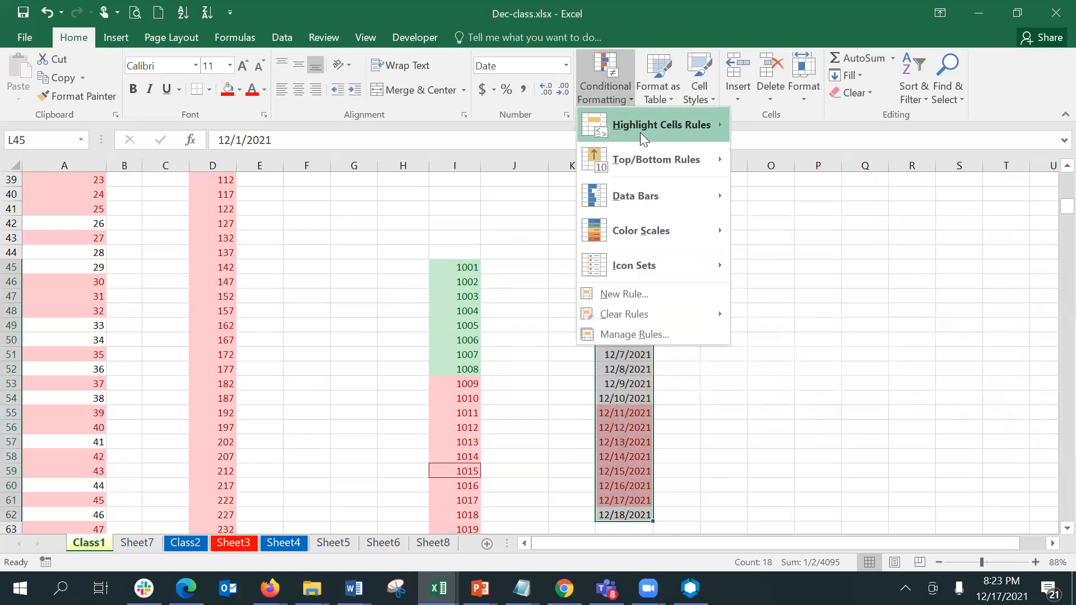
{"action": "mouse_move", "coordinate": [641, 135]}
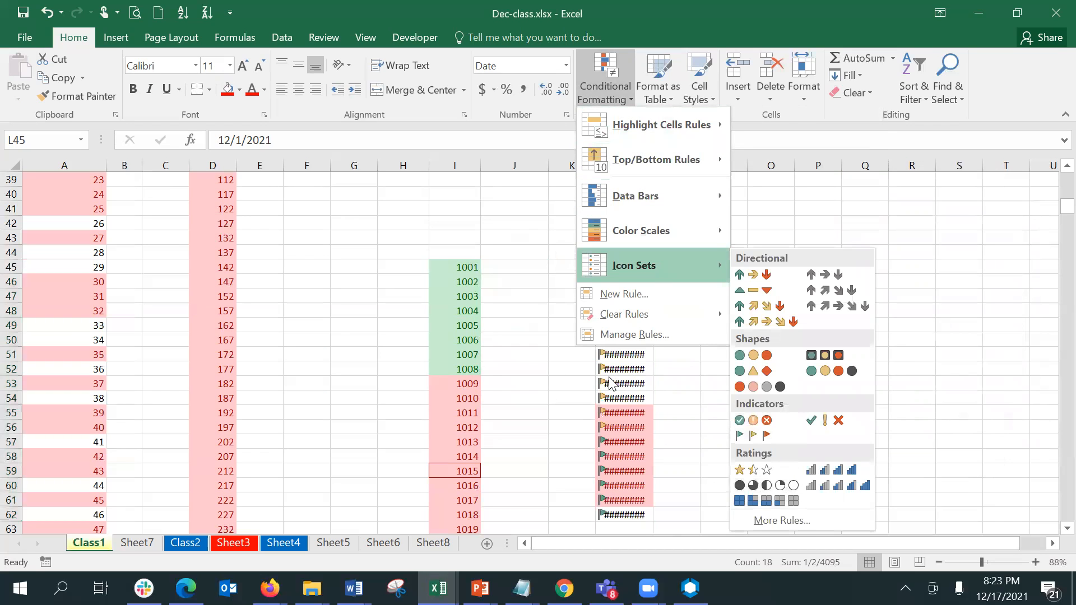
{"action": "left_click", "coordinate": [514, 359]}
Enter the value 2001 in cell F40.
{"action": "left_click", "coordinate": [307, 270]}
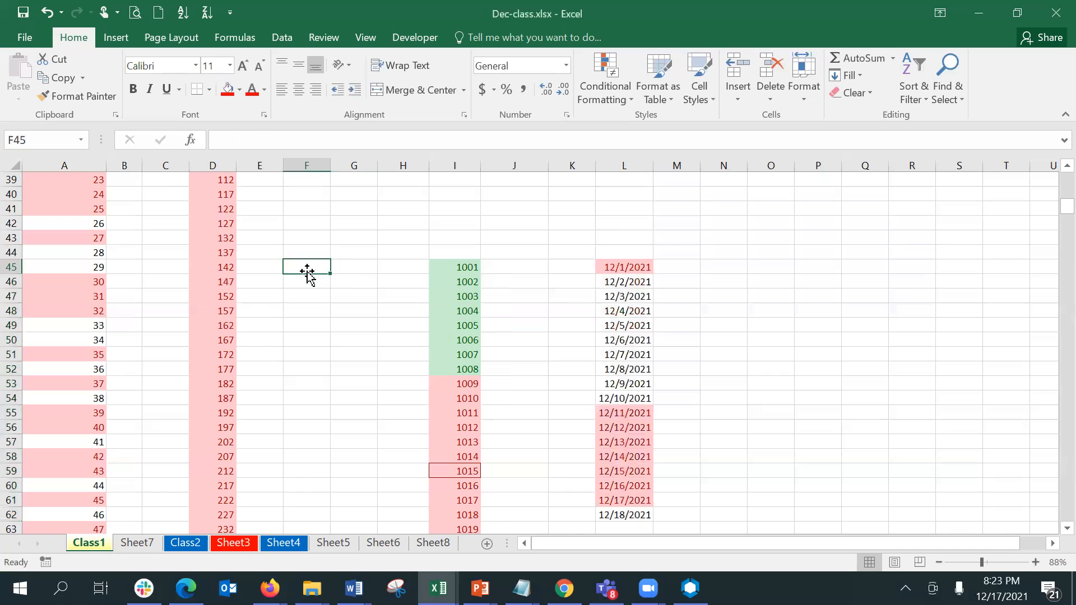
{"action": "key", "text": "Up"}
{"action": "key", "text": "Up"}
{"action": "key", "text": "Up"}
{"action": "key", "text": "Up"}
{"action": "key", "text": "Up"}
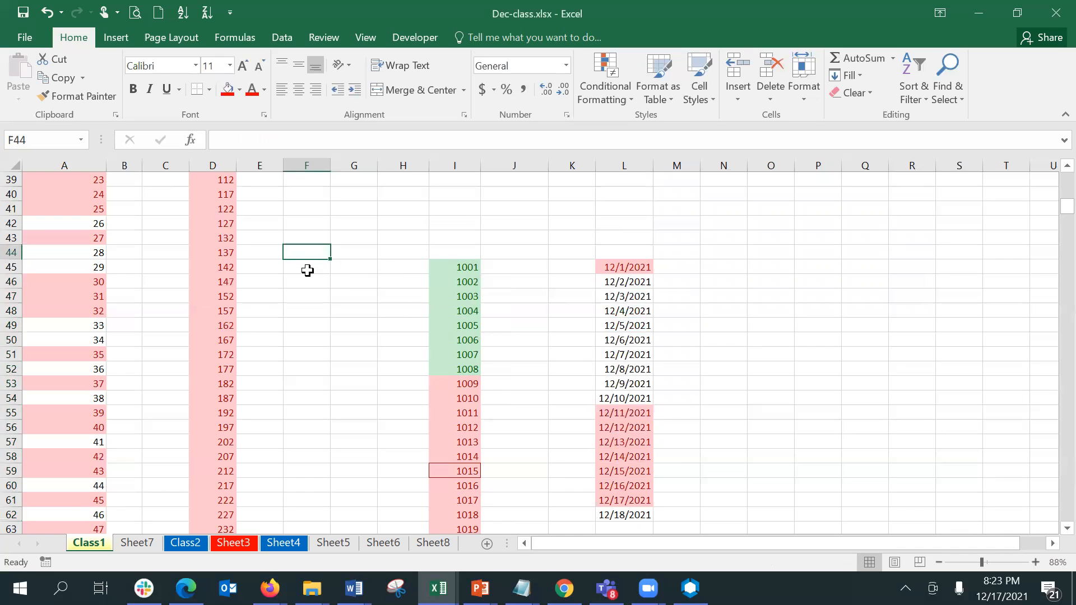
{"action": "type", "text": "12/1/2"}
{"action": "key", "text": "BackSpace"}
{"action": "key", "text": "BackSpace"}
{"action": "key", "text": "BackSpace"}
{"action": "key", "text": "BackSpace"}
{"action": "key", "text": "BackSpace"}
{"action": "key", "text": "BackSpace"}
{"action": "type", "text": "1"}
{"action": "key", "text": "BackSpace"}
{"action": "type", "text": "2001"}
{"action": "key", "text": "Return"}
{"action": "key", "text": "Up"}
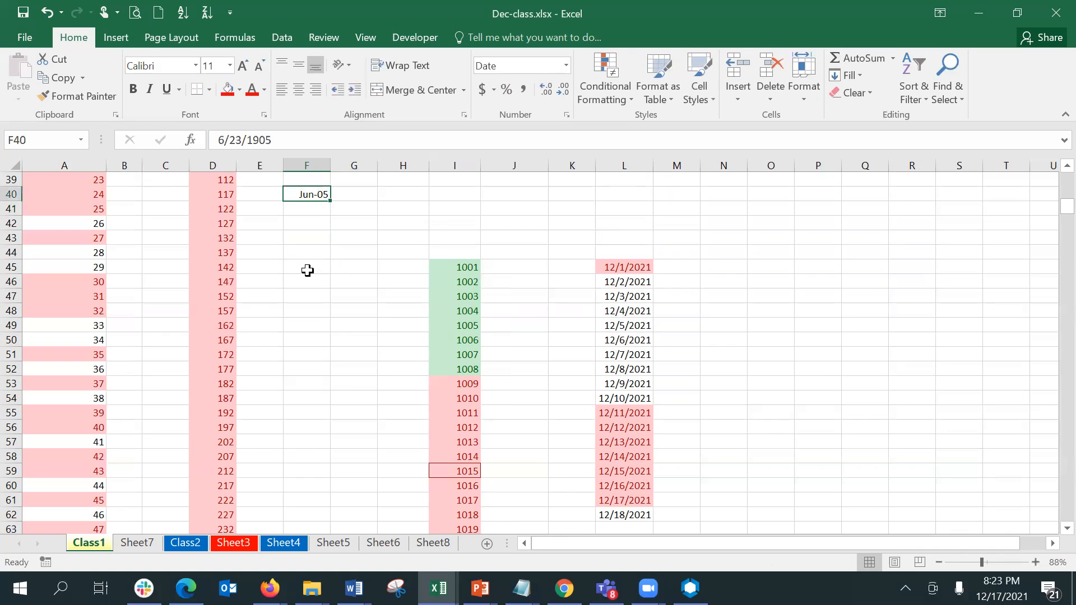
Format cell F40 as a Number with no decimal places.
{"action": "left_click", "coordinate": [566, 66]}
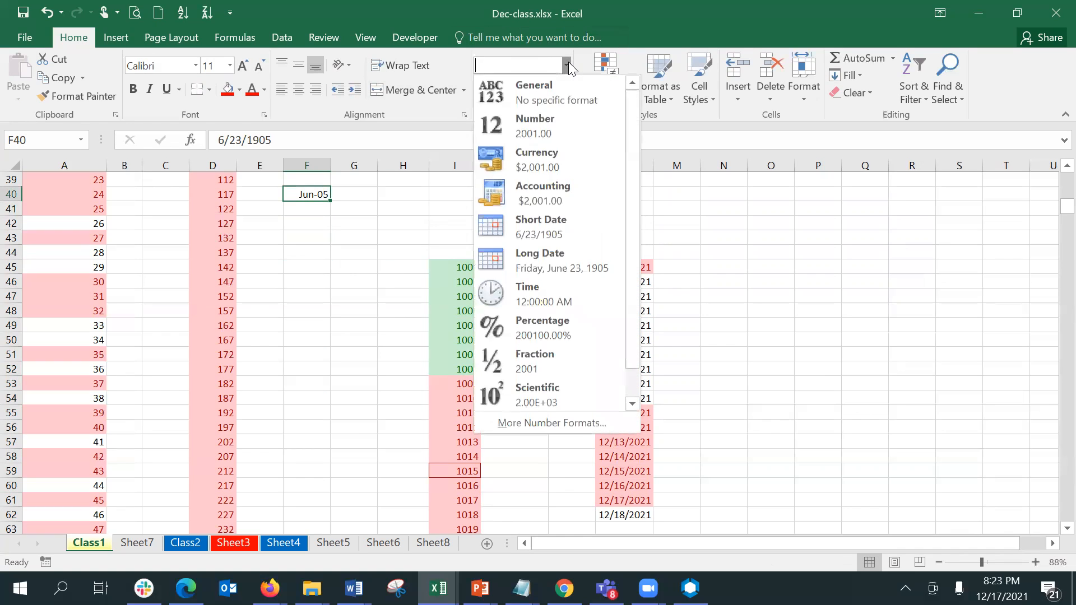
{"action": "left_click", "coordinate": [528, 131]}
{"action": "left_click", "coordinate": [560, 94]}
{"action": "left_click", "coordinate": [561, 94]}
{"action": "left_click_drag", "start_coordinate": [314, 237], "coordinate": [312, 196]}
{"action": "left_click", "coordinate": [312, 196]}
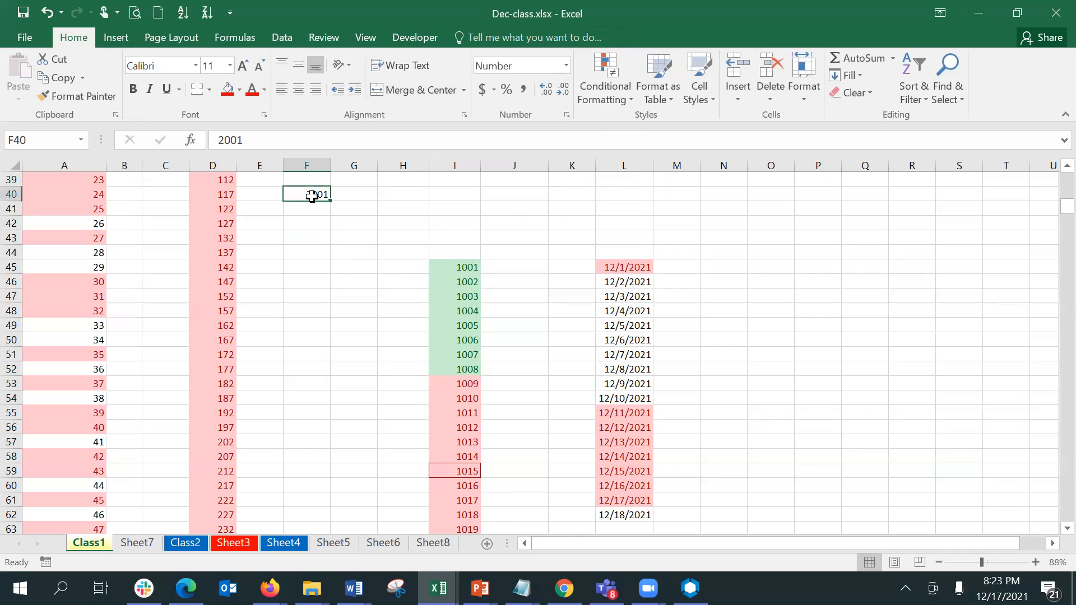
Fill F40:F62 with a number series running from 2001 to 2023.
{"action": "key", "text": "shift+Down"}
{"action": "key", "text": "shift+Down"}
{"action": "key", "text": "shift+Down"}
{"action": "key", "text": "shift+Down"}
{"action": "key", "text": "shift+Down"}
{"action": "key", "text": "shift+Down"}
{"action": "key", "text": "shift+Down"}
{"action": "key", "text": "shift+Down"}
{"action": "key", "text": "shift+Down"}
{"action": "key", "text": "shift+Down"}
{"action": "key", "text": "shift+Down"}
{"action": "key", "text": "shift+Down"}
{"action": "key", "text": "shift+Down"}
{"action": "key", "text": "shift+Down"}
{"action": "key", "text": "shift+Down"}
{"action": "key", "text": "shift+Down"}
{"action": "key", "text": "shift+Down"}
{"action": "key", "text": "shift+Down"}
{"action": "key", "text": "shift+Down"}
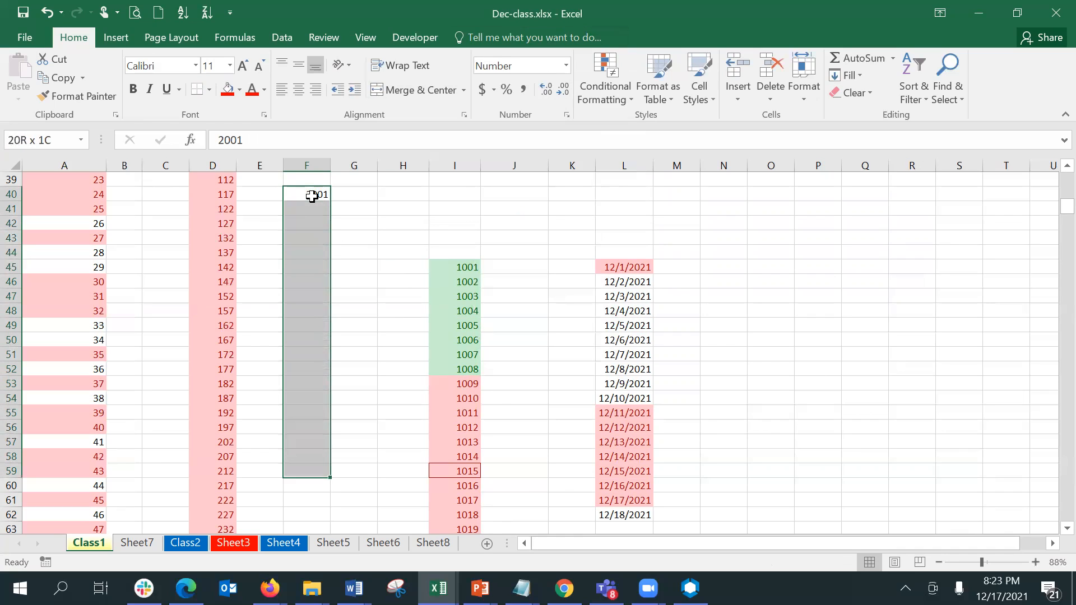
{"action": "key", "text": "shift+Down"}
{"action": "key", "text": "shift+Down"}
{"action": "key", "text": "shift+Down"}
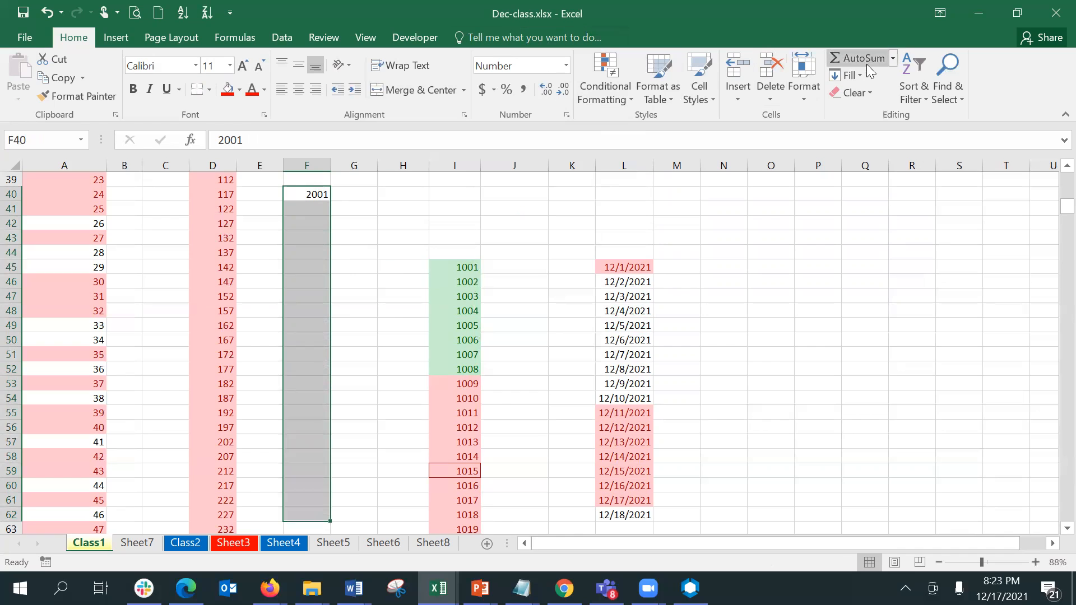
{"action": "left_click", "coordinate": [859, 73]}
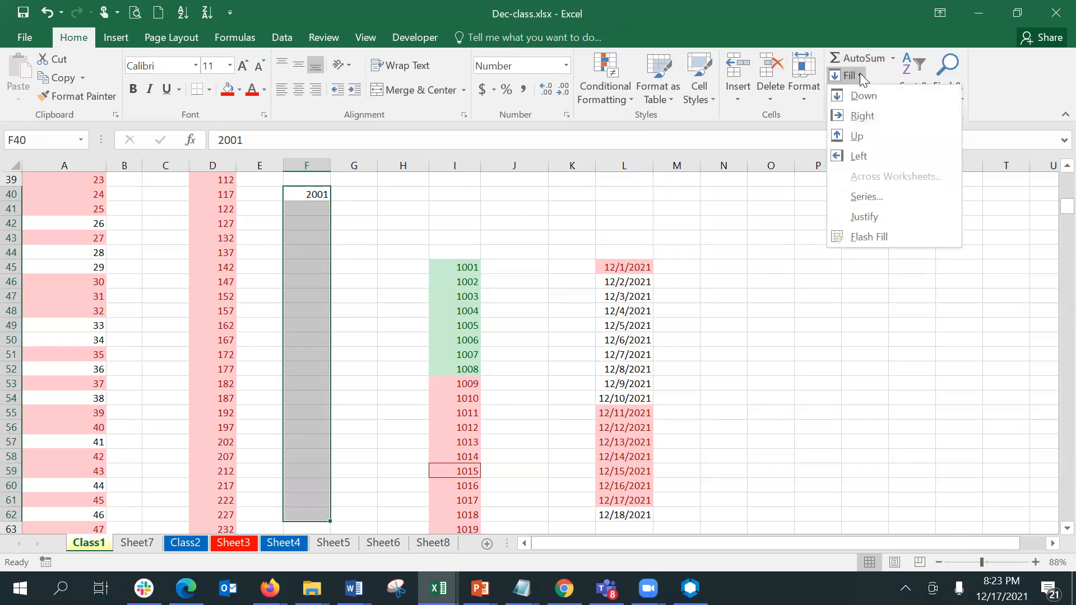
{"action": "left_click", "coordinate": [882, 195]}
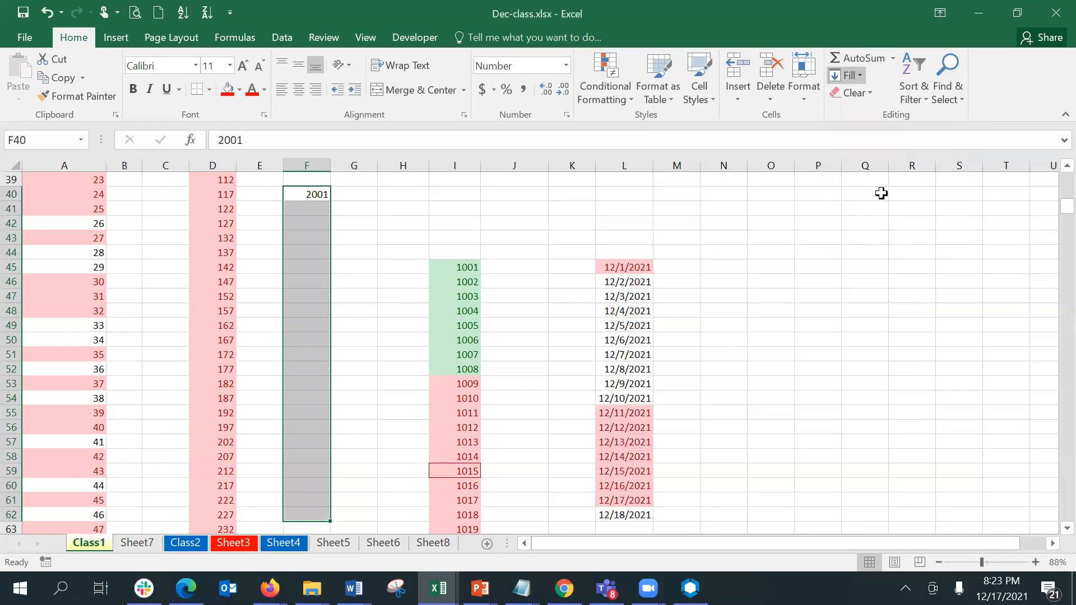
{"action": "left_click", "coordinate": [768, 374]}
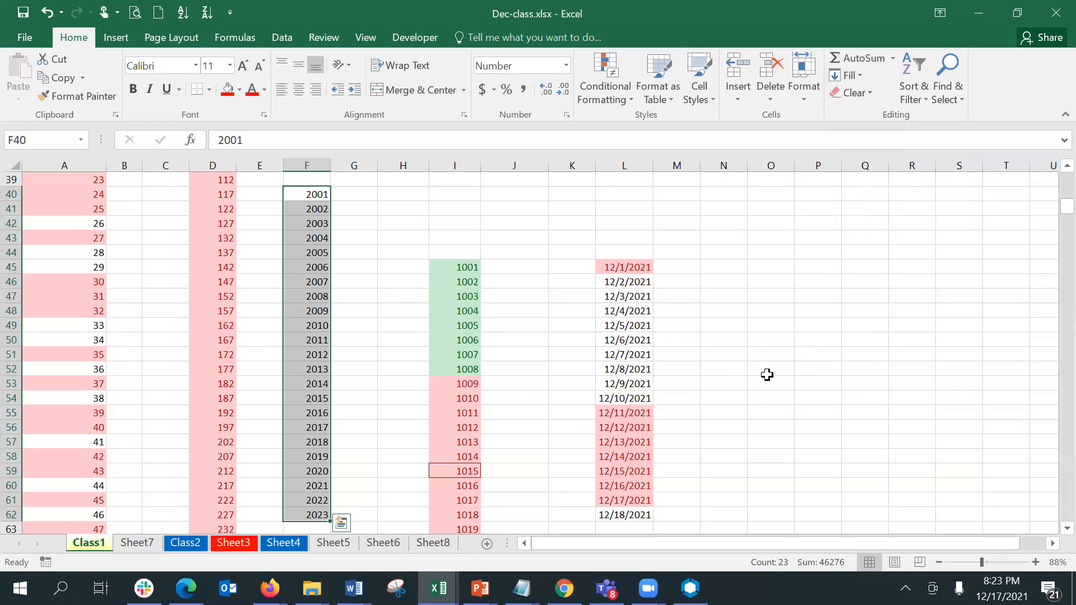
Preview a top 16 ranking on F40:F62, and apply a top 10 items rule with Light Red Fill with Dark Red Text.
{"action": "left_click", "coordinate": [598, 86]}
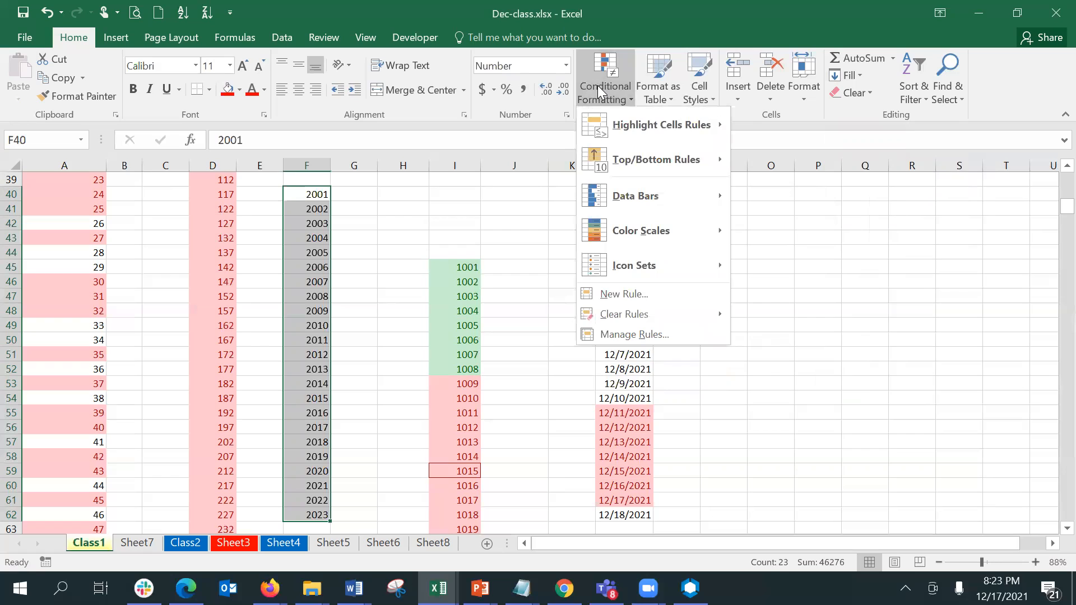
{"action": "mouse_move", "coordinate": [624, 153]}
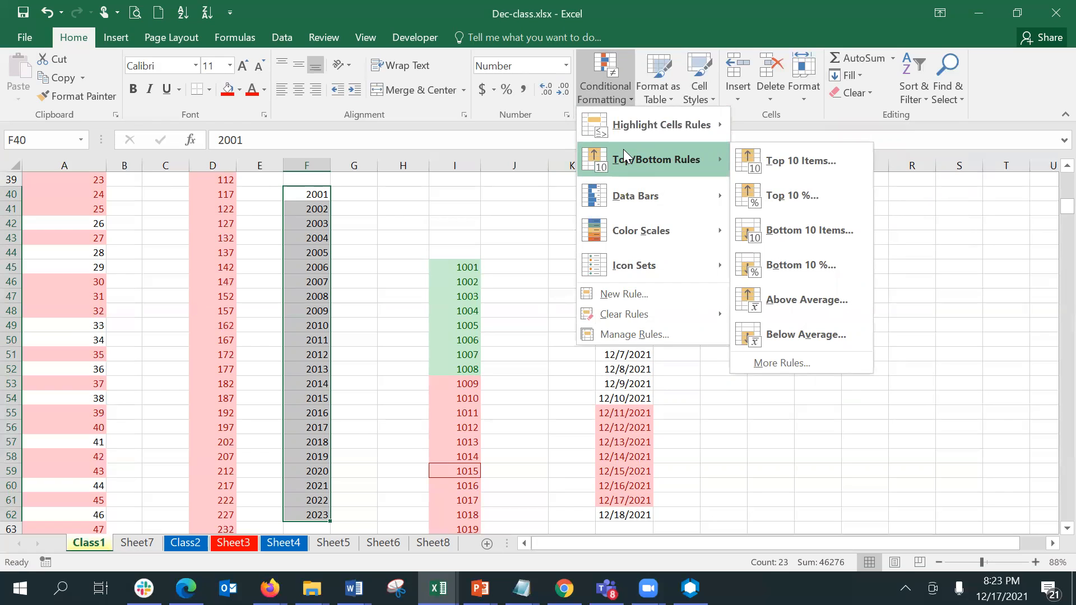
{"action": "left_click", "coordinate": [763, 168]}
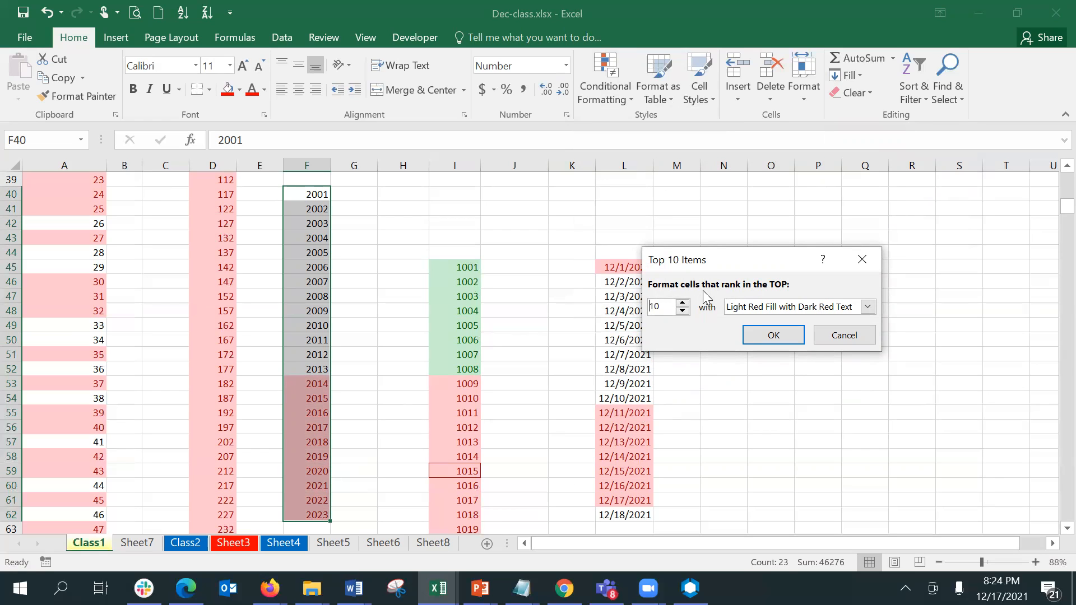
{"action": "left_click", "coordinate": [682, 302]}
{"action": "left_click", "coordinate": [683, 304]}
{"action": "left_click", "coordinate": [683, 304]}
{"action": "left_click", "coordinate": [683, 303]}
{"action": "left_click", "coordinate": [683, 303]}
{"action": "left_click", "coordinate": [683, 303]}
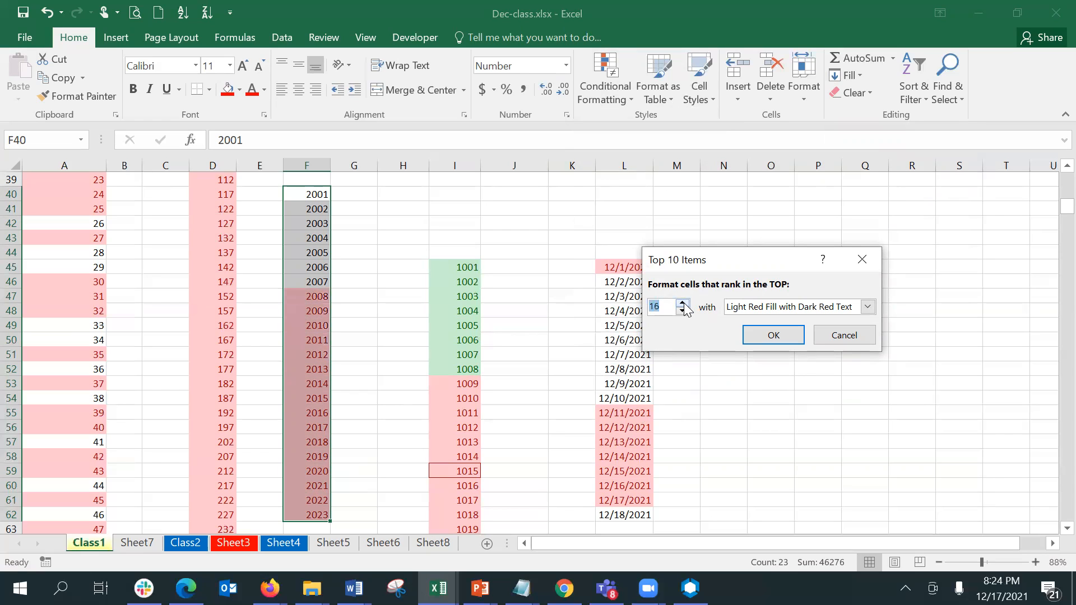
{"action": "left_click", "coordinate": [682, 311]}
{"action": "left_click", "coordinate": [682, 312]}
{"action": "left_click", "coordinate": [682, 311]}
{"action": "left_click", "coordinate": [682, 311]}
{"action": "left_click", "coordinate": [683, 312]}
{"action": "left_click", "coordinate": [683, 312]}
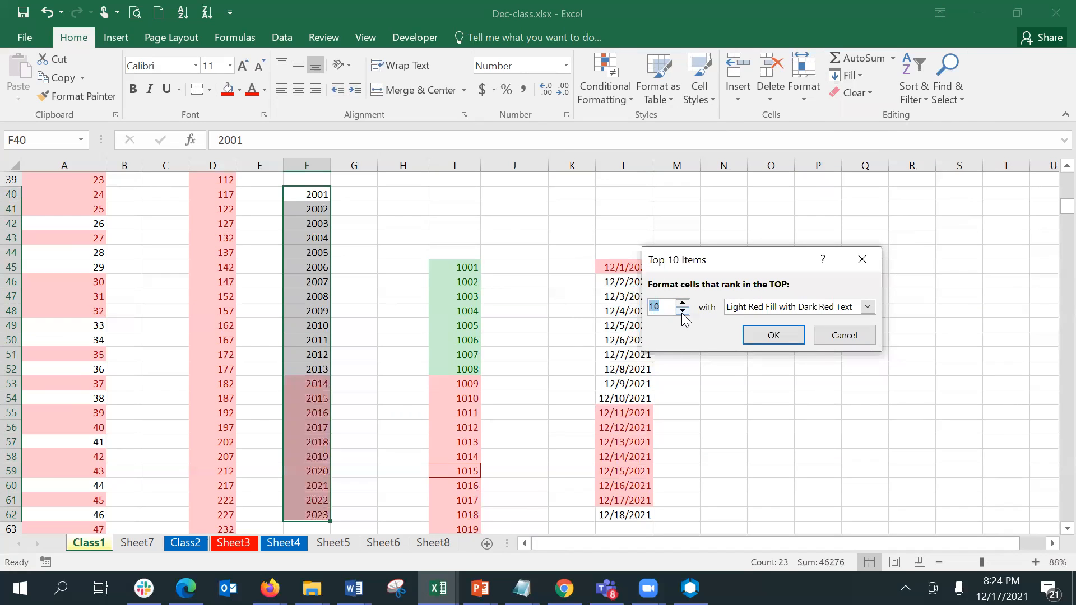
{"action": "left_click", "coordinate": [800, 340]}
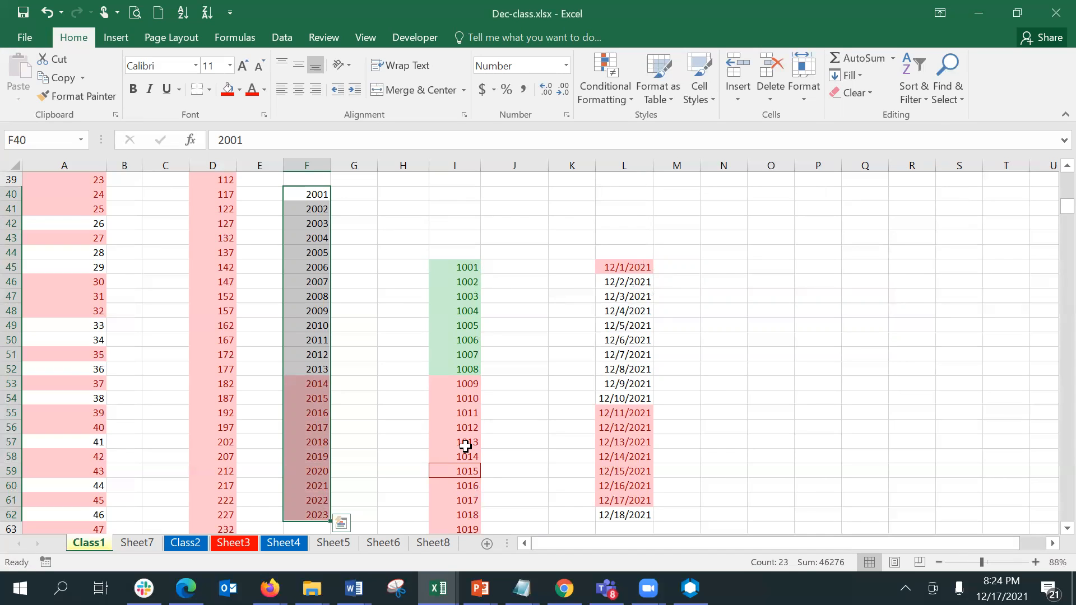
Highlight the bottom 10 items in F40:F62 with Green Fill with Dark Green Text.
{"action": "left_click", "coordinate": [607, 103]}
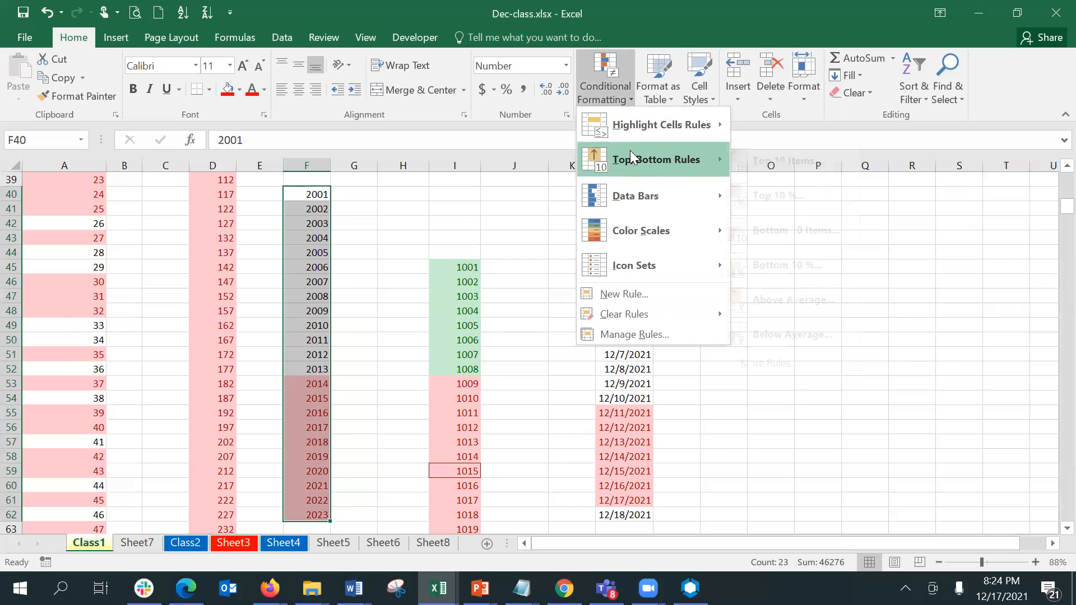
{"action": "mouse_move", "coordinate": [662, 161]}
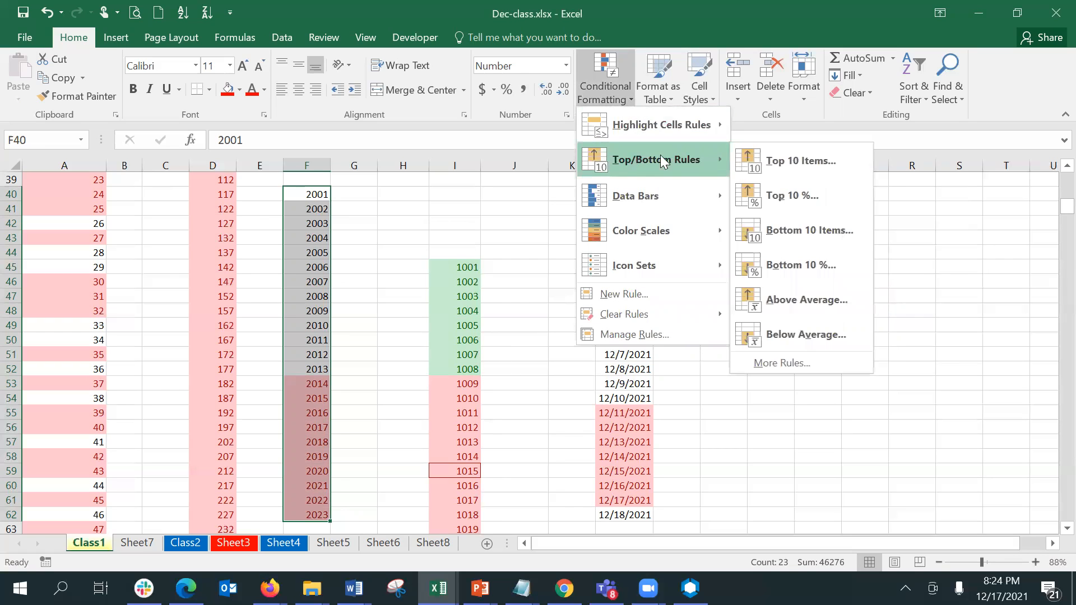
{"action": "left_click", "coordinate": [806, 242]}
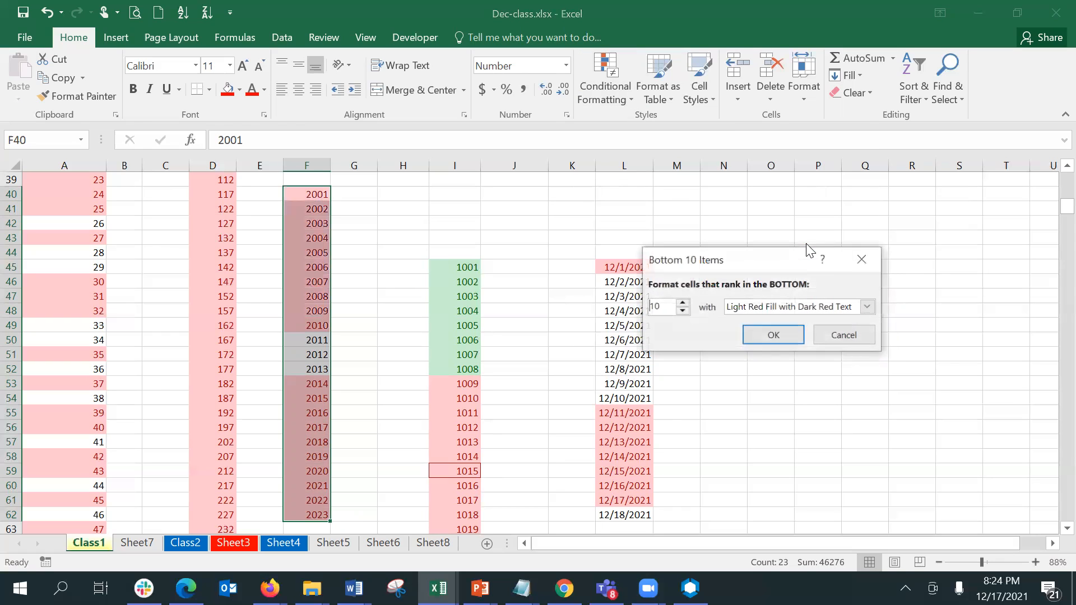
{"action": "left_click", "coordinate": [790, 312]}
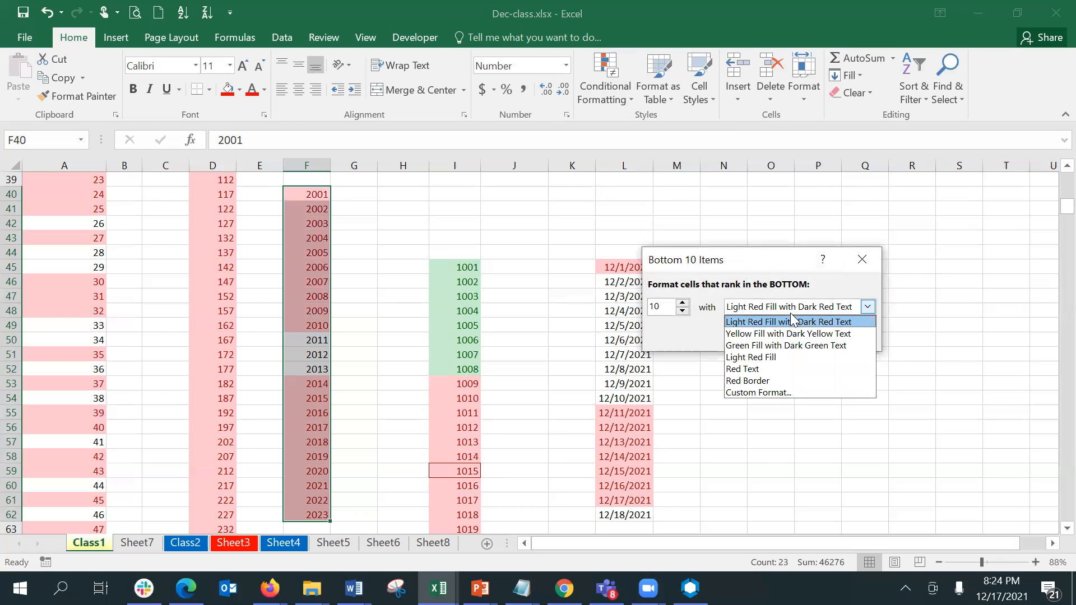
{"action": "left_click", "coordinate": [798, 344]}
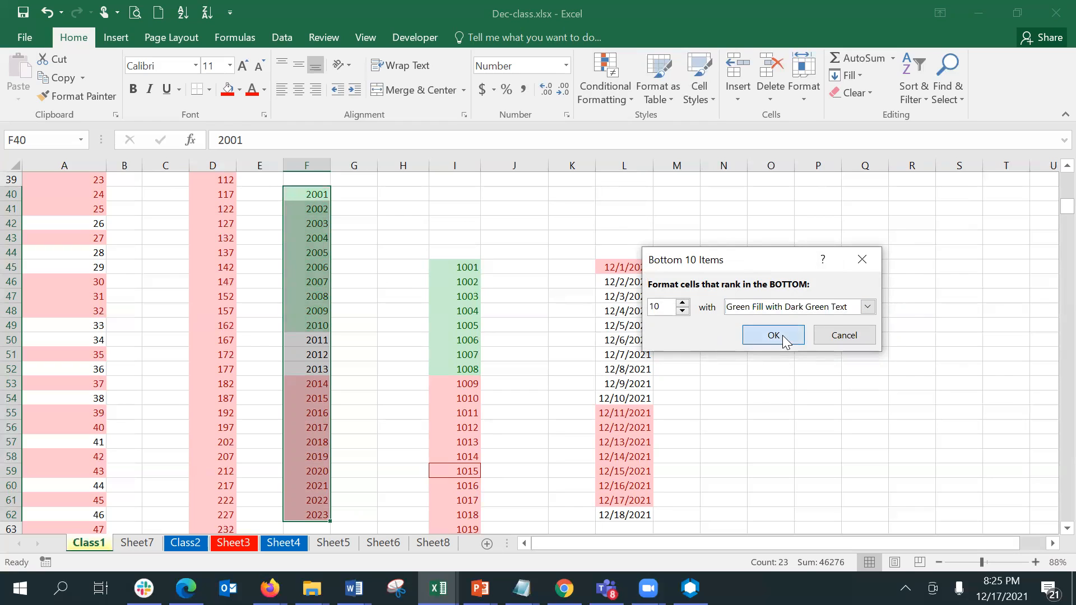
{"action": "left_click", "coordinate": [773, 335]}
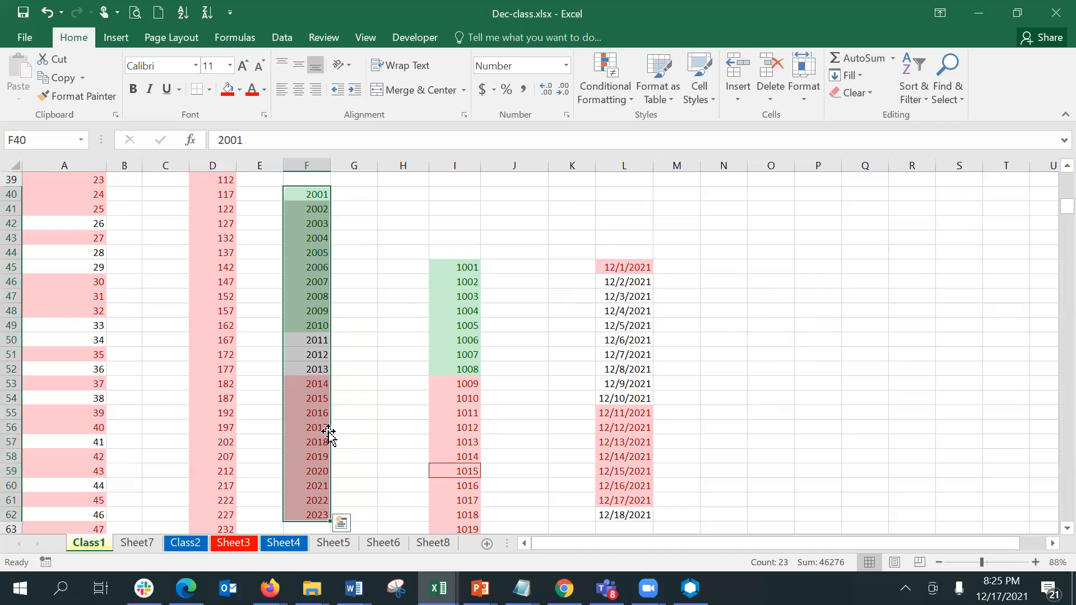
{"action": "left_click", "coordinate": [625, 78]}
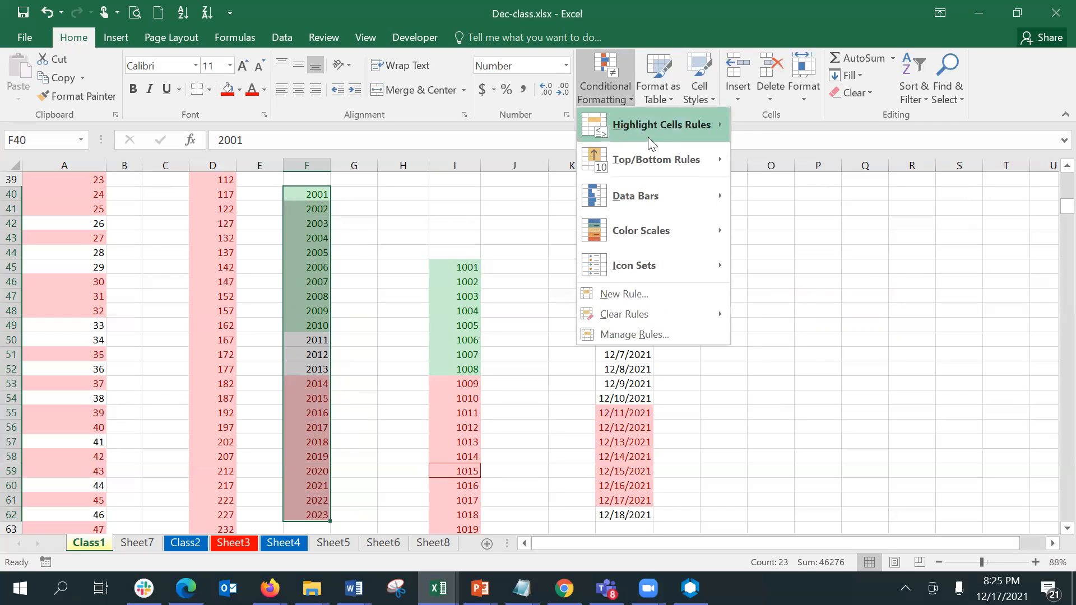
{"action": "mouse_move", "coordinate": [654, 152]}
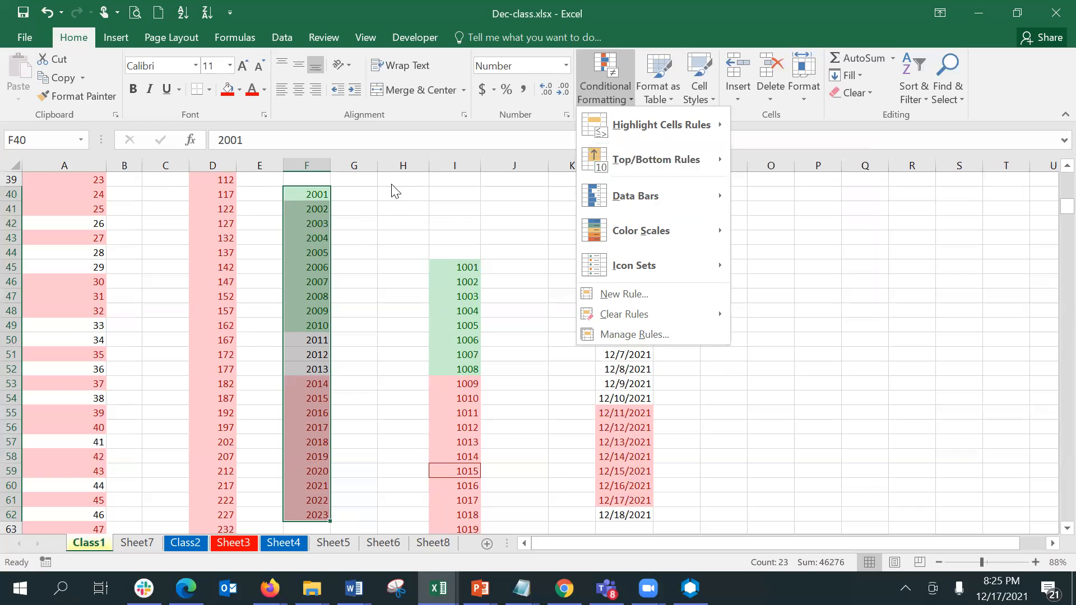
Enter 1 in cell G40.
{"action": "left_click", "coordinate": [359, 196]}
{"action": "left_click", "coordinate": [358, 193]}
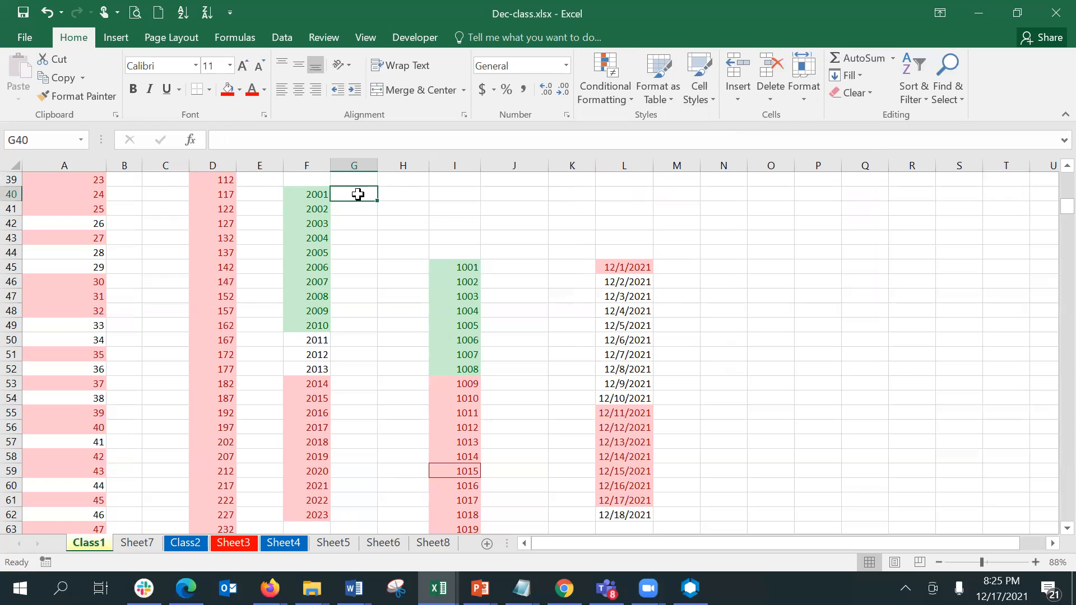
{"action": "type", "text": "1"}
{"action": "key", "text": "Return"}
Format cell G40 as a Number with no decimal places.
{"action": "left_click", "coordinate": [357, 194]}
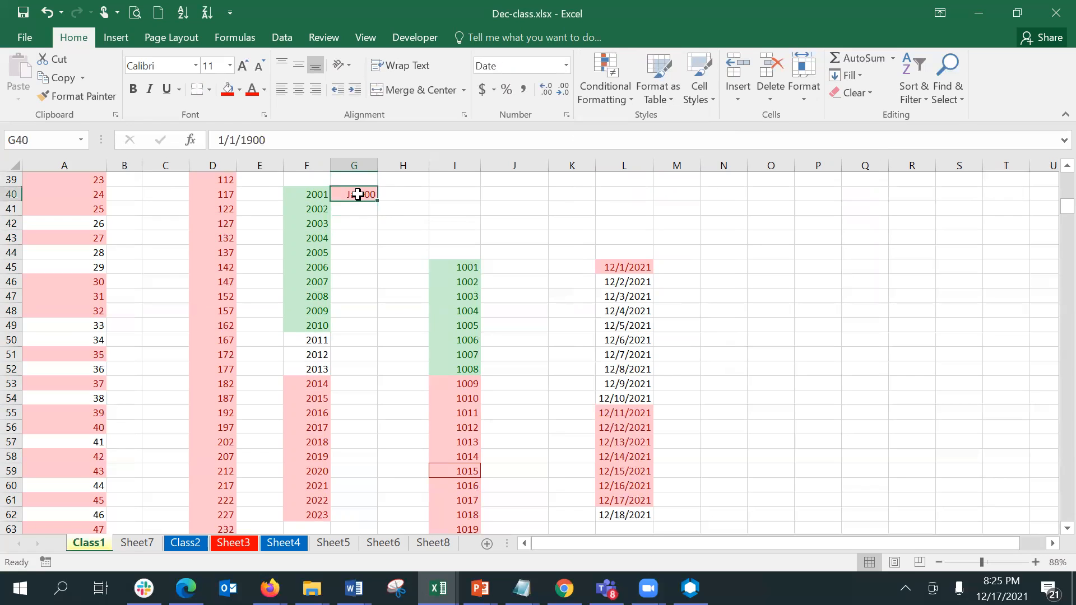
{"action": "left_click", "coordinate": [565, 65]}
{"action": "left_click", "coordinate": [561, 120]}
{"action": "left_click", "coordinate": [562, 91]}
{"action": "left_click", "coordinate": [563, 91]}
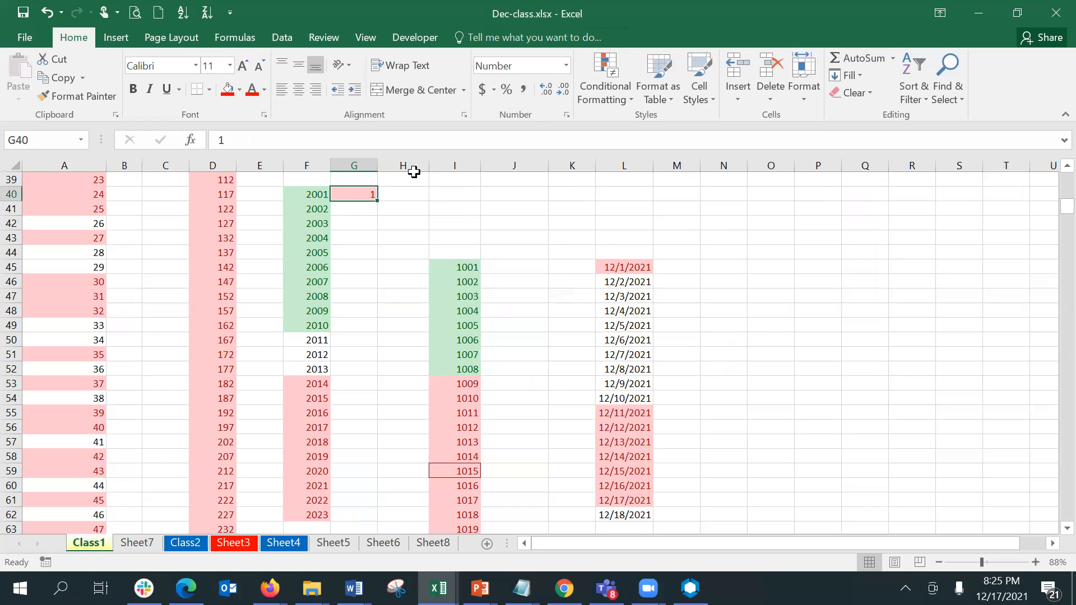
Try to re-enter 1 in cell G40, and undo the entry.
{"action": "left_click_drag", "start_coordinate": [361, 178], "coordinate": [368, 190]}
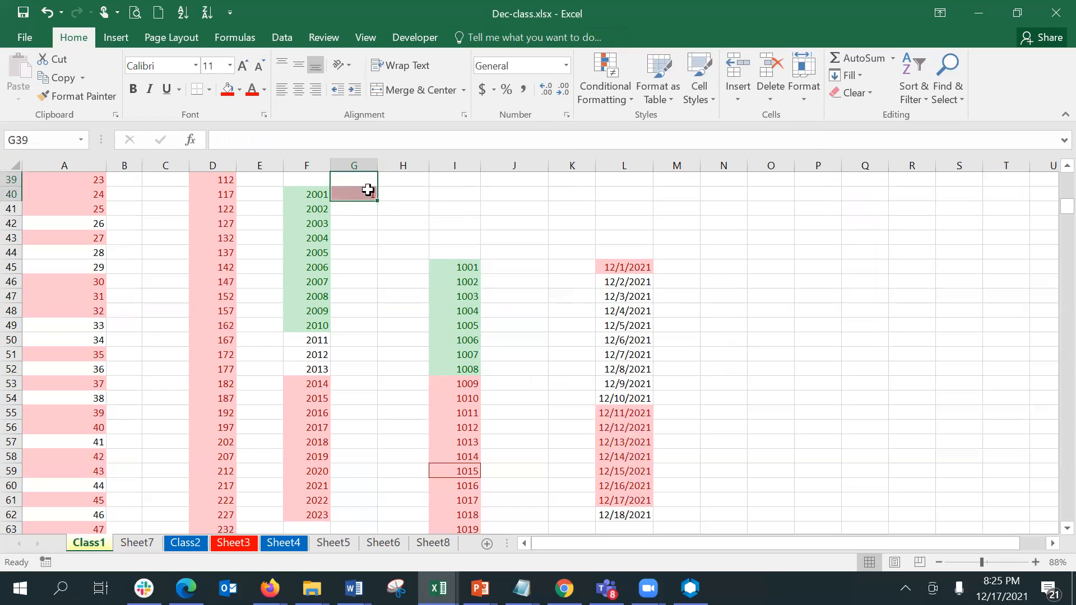
{"action": "left_click", "coordinate": [369, 191]}
{"action": "type", "text": "1\\"}
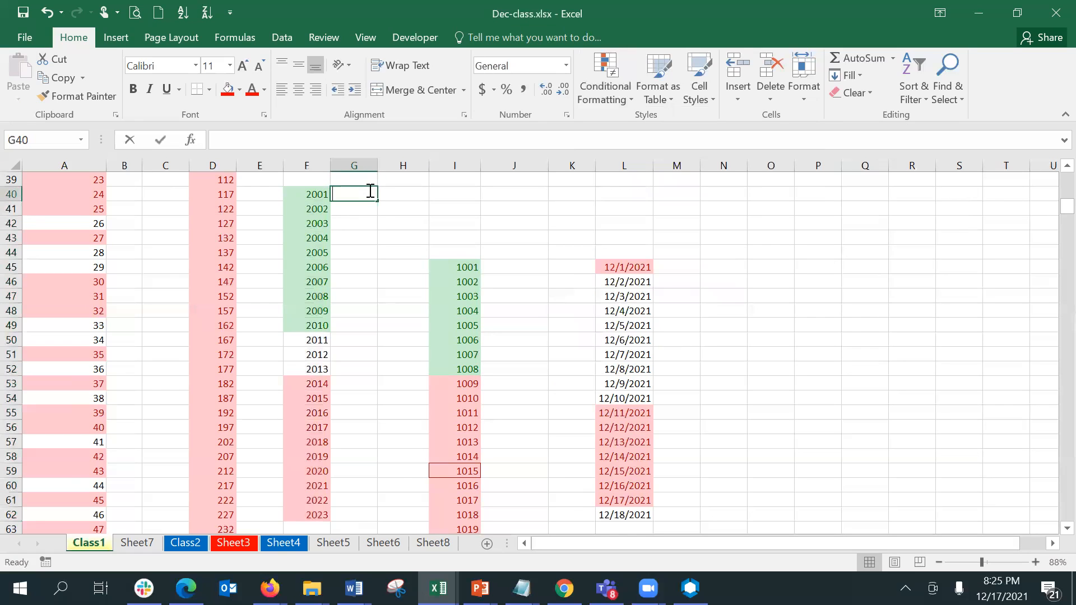
{"action": "key", "text": "BackSpace"}
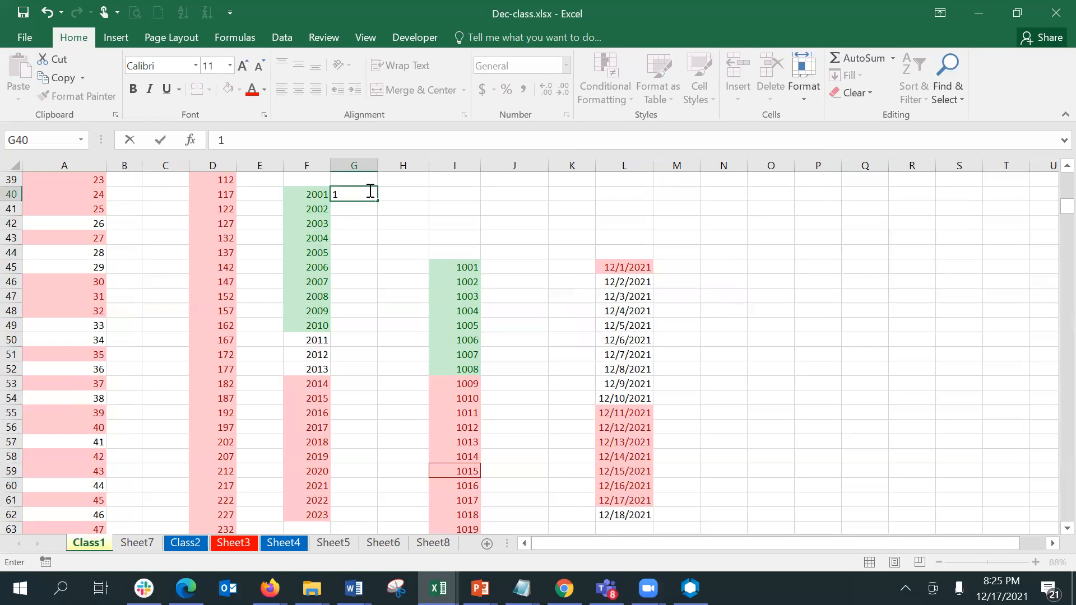
{"action": "key", "text": "Return"}
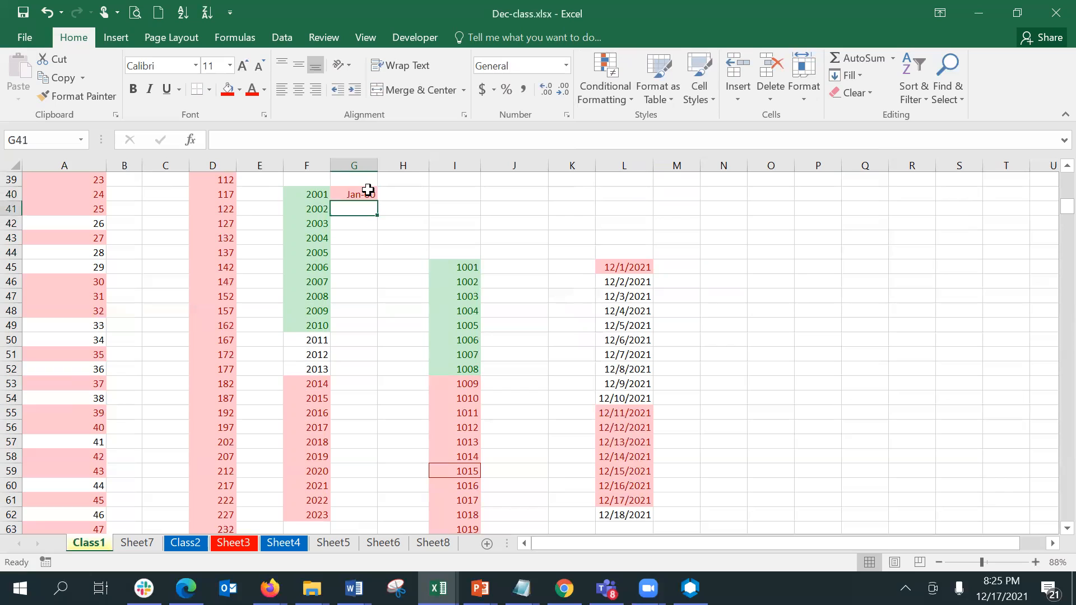
{"action": "key", "text": "ctrl+z"}
{"action": "key", "text": "ctrl+z"}
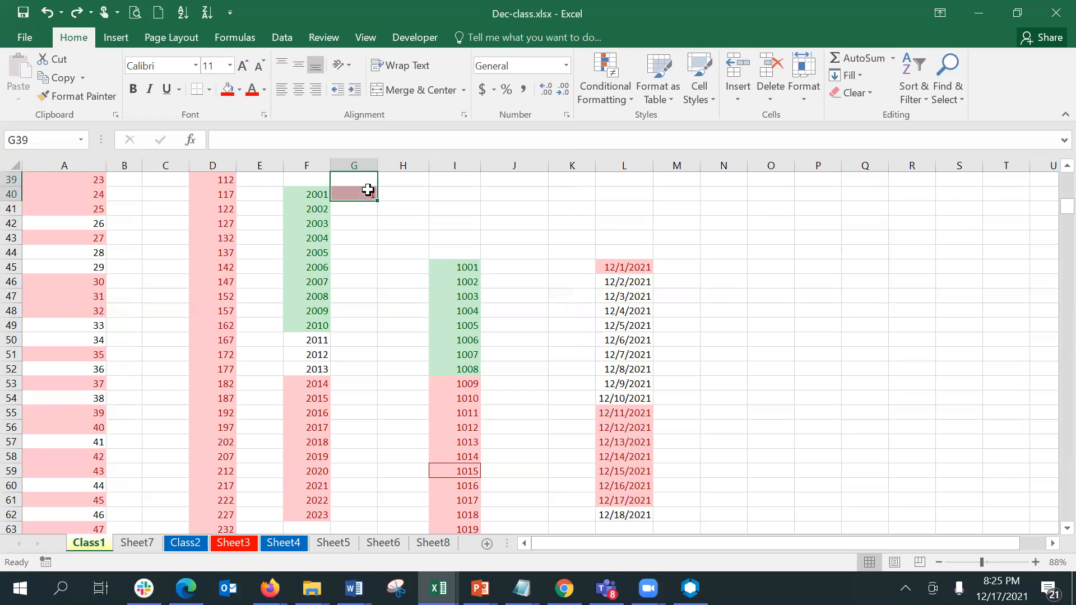
Try filling a linear series along row 40 from G40 with step value 1 and stop value 200, and undo it.
{"action": "left_click", "coordinate": [368, 194]}
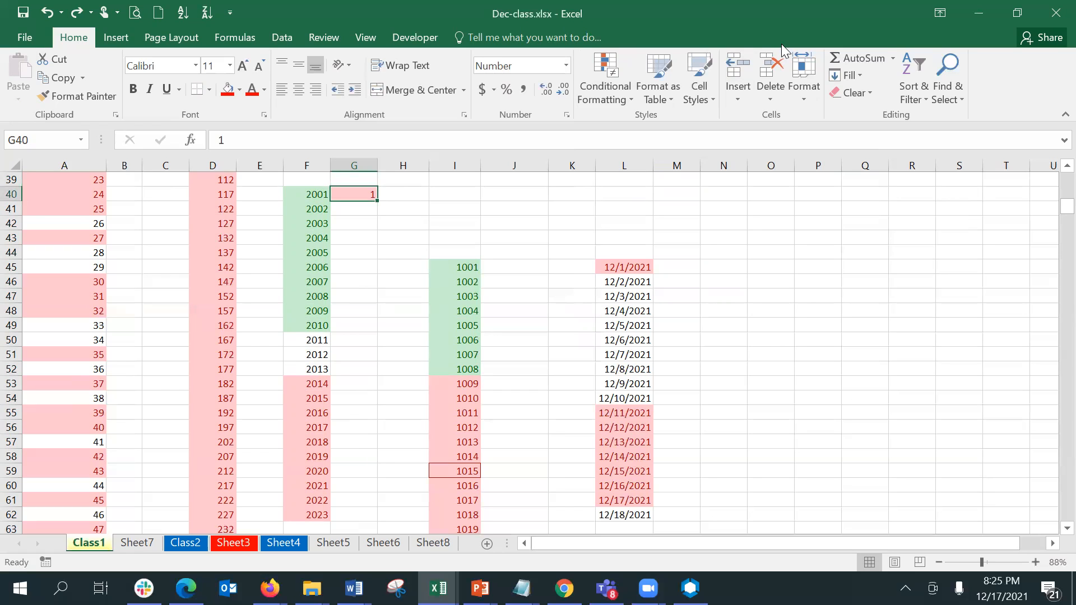
{"action": "left_click", "coordinate": [853, 75]}
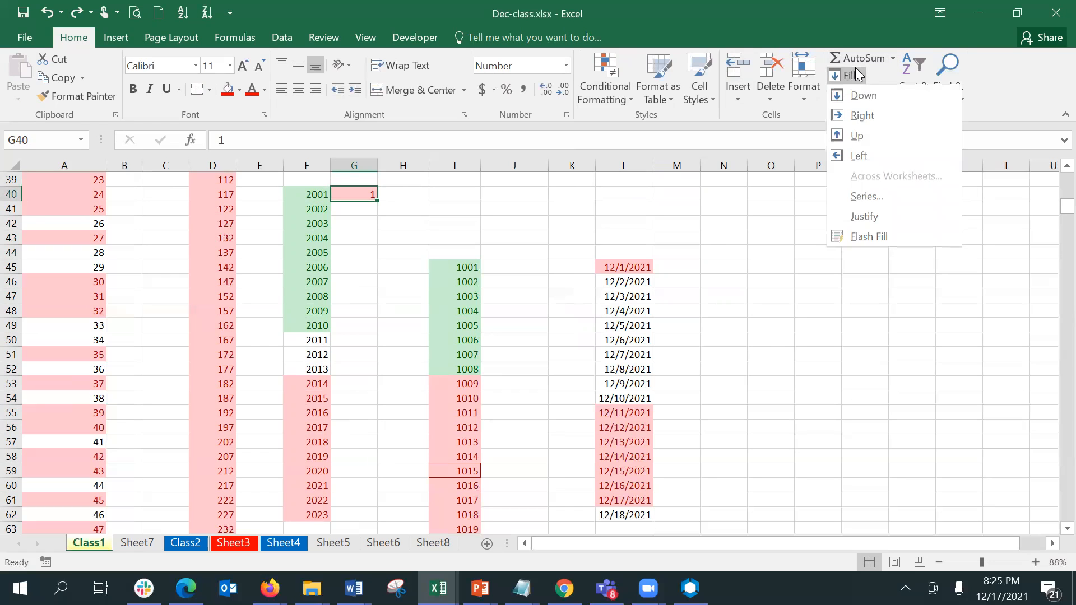
{"action": "left_click", "coordinate": [866, 193]}
{"action": "left_click", "coordinate": [829, 349]}
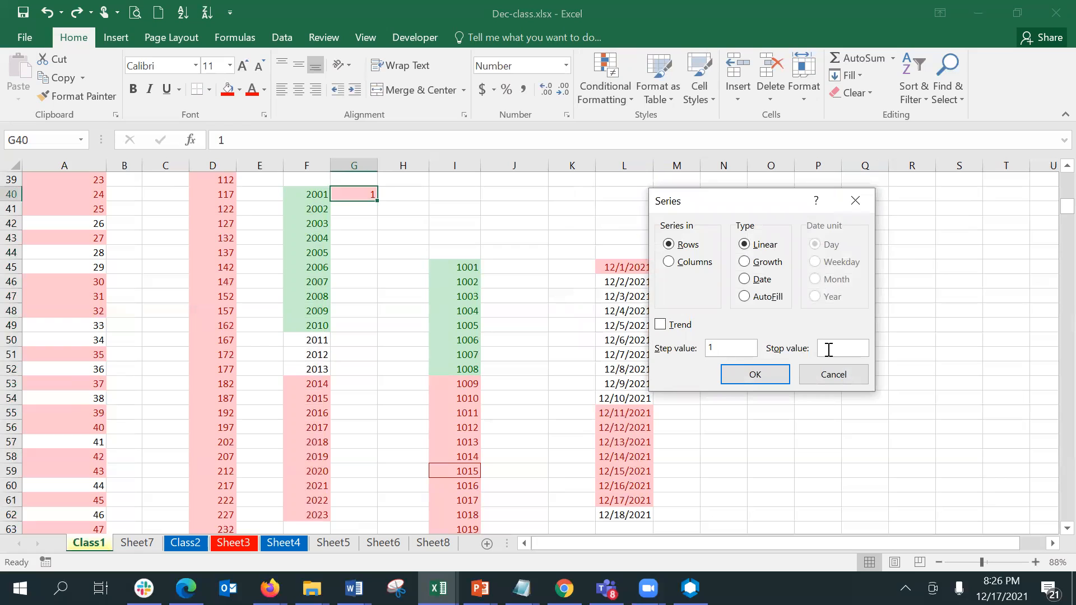
{"action": "type", "text": "200"}
{"action": "key", "text": "Return"}
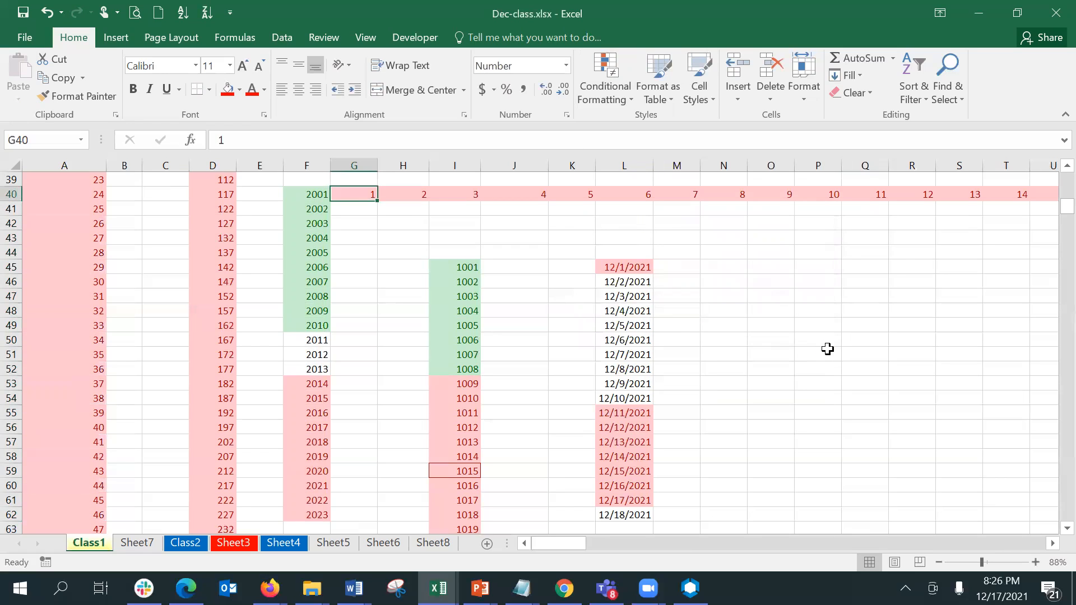
{"action": "key", "text": "ctrl+z"}
{"action": "left_click", "coordinate": [854, 83]}
{"action": "left_click", "coordinate": [854, 83]}
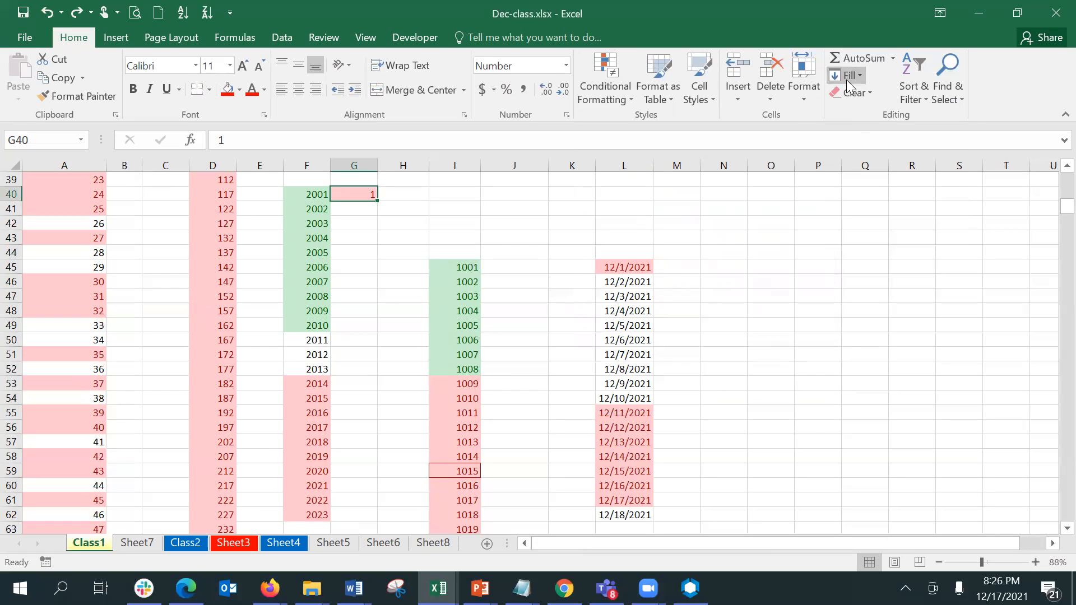
{"action": "left_click", "coordinate": [852, 63]}
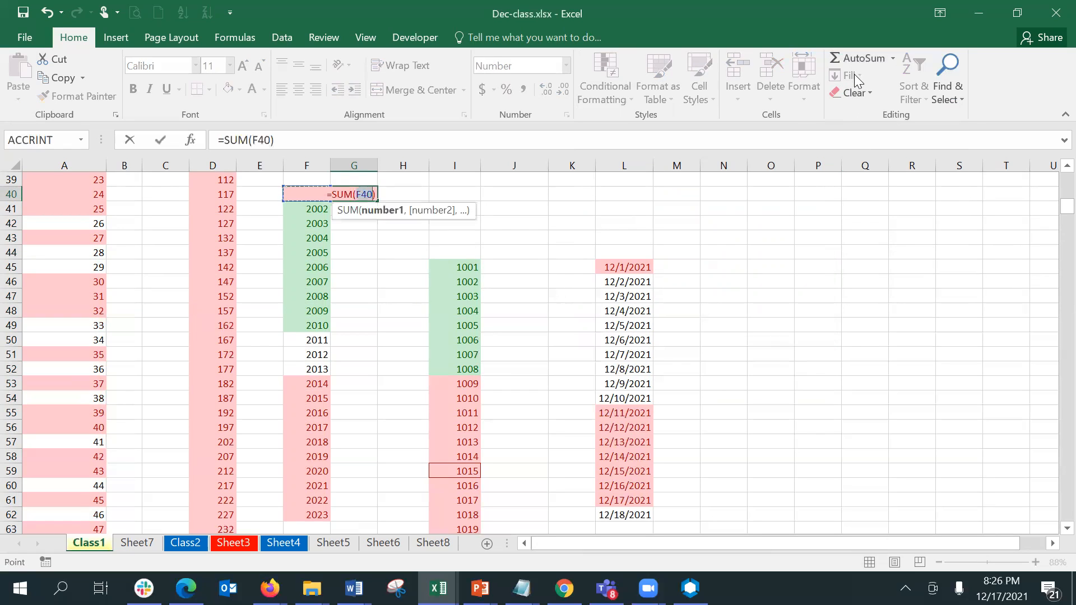
{"action": "key", "text": "Escape"}
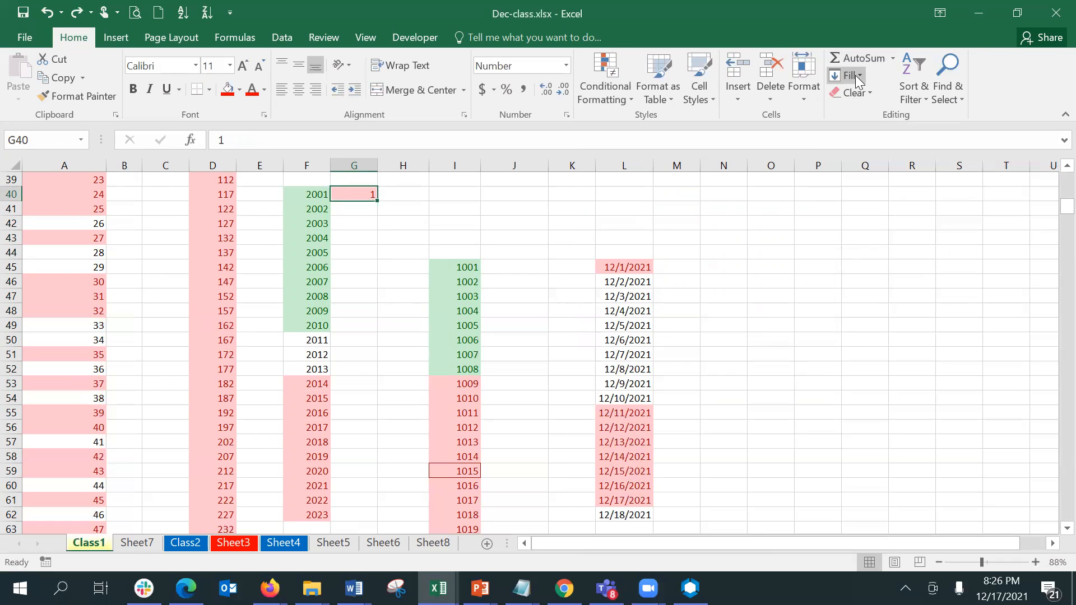
Fill column G downward from G40 with a linear series using step value 1 and stop value 200.
{"action": "left_click", "coordinate": [855, 76]}
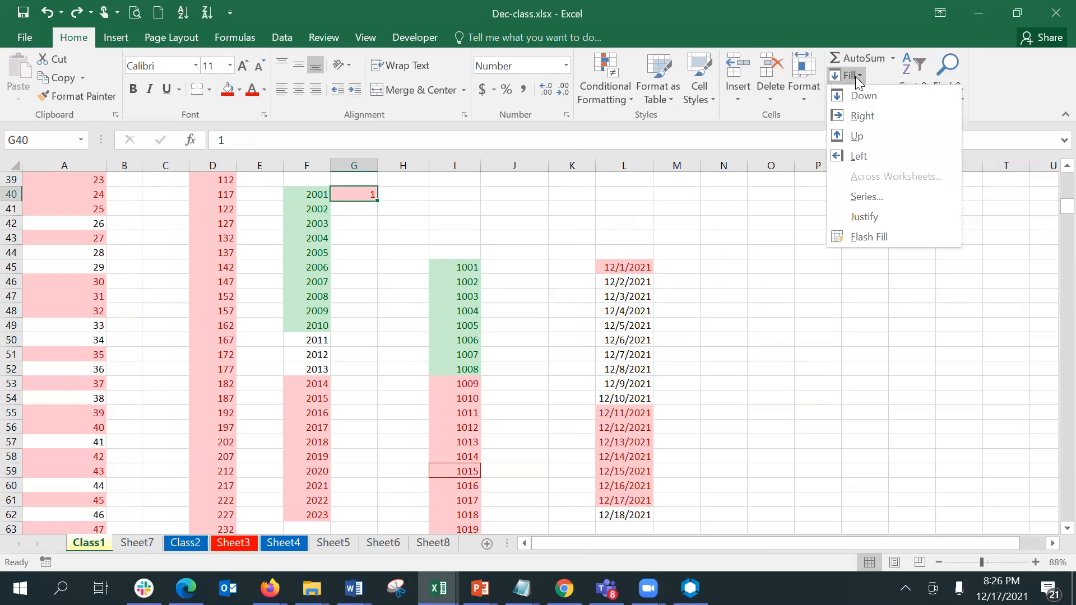
{"action": "left_click", "coordinate": [865, 196]}
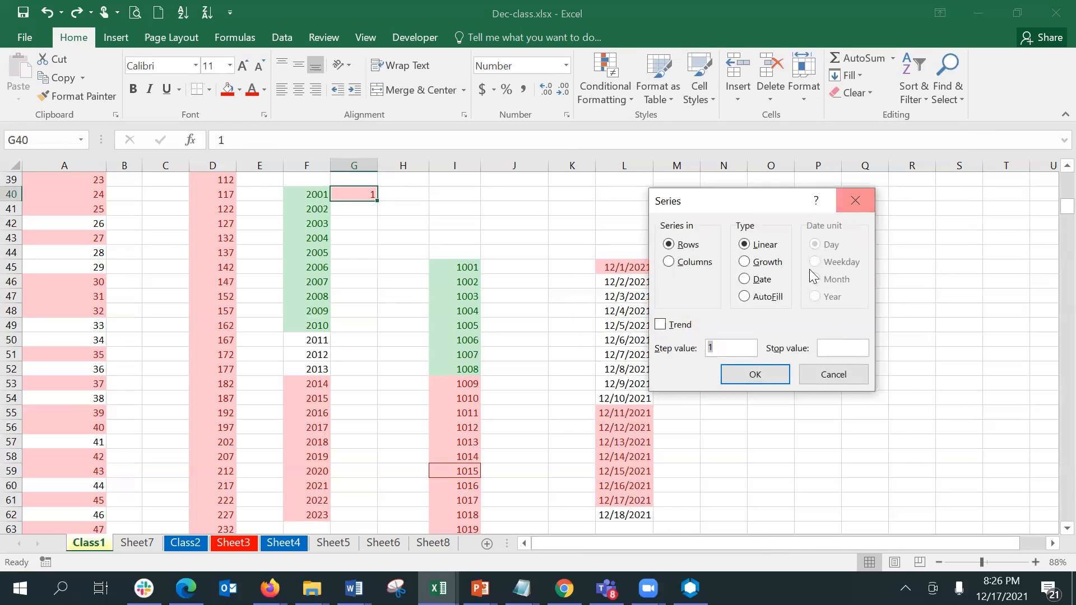
{"action": "left_click", "coordinate": [696, 264]}
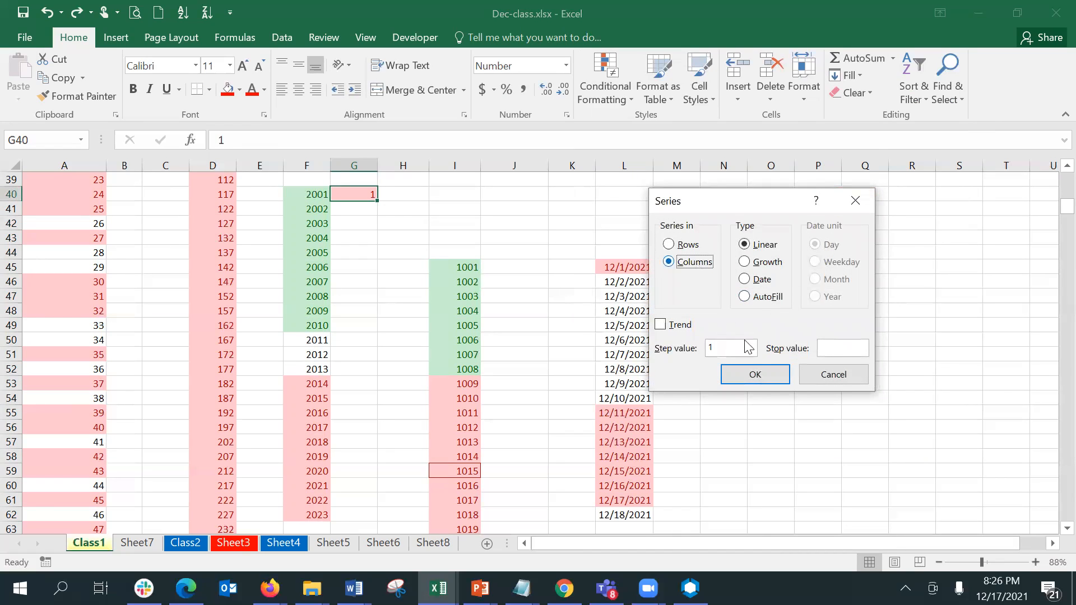
{"action": "left_click", "coordinate": [854, 348]}
{"action": "type", "text": "100"}
{"action": "key", "text": "Return"}
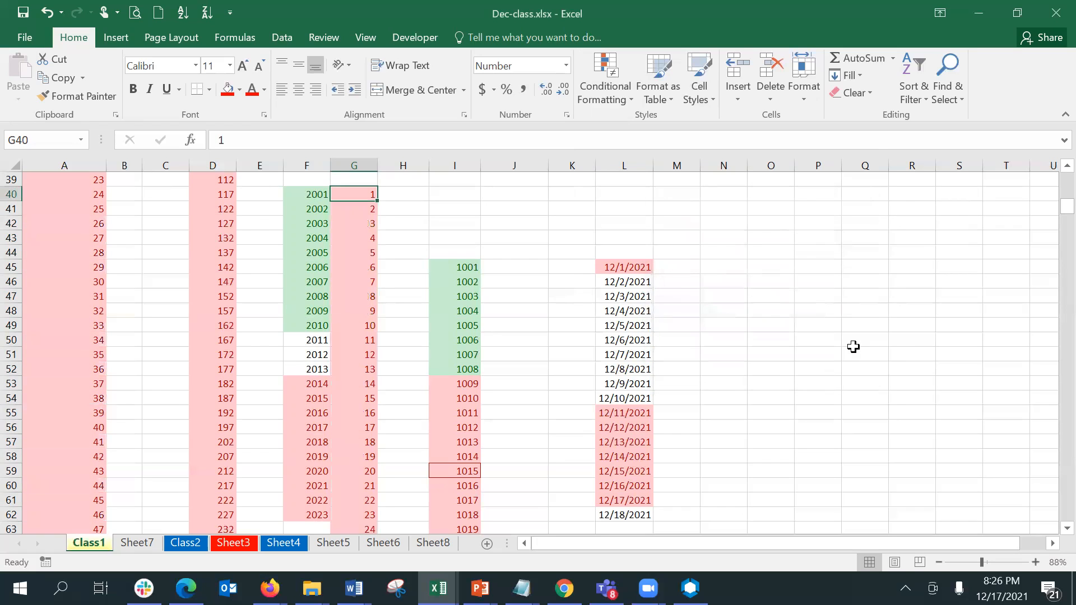
Check the filled series in column G from G40 down to its last entries.
{"action": "key", "text": "shift+Down"}
{"action": "key", "text": "shift+Down"}
{"action": "key", "text": "shift+Down"}
{"action": "key", "text": "shift+Down"}
{"action": "key", "text": "shift+Down"}
{"action": "key", "text": "shift+Down"}
{"action": "key", "text": "shift+Down"}
{"action": "key", "text": "shift+Down"}
{"action": "key", "text": "shift+Down"}
{"action": "key", "text": "shift+Down"}
{"action": "key", "text": "shift+Down"}
{"action": "key", "text": "shift+Down"}
{"action": "key", "text": "shift+Down"}
{"action": "key", "text": "shift+Down"}
{"action": "key", "text": "shift+Down"}
{"action": "key", "text": "shift+Down"}
{"action": "key", "text": "shift+Down"}
{"action": "key", "text": "shift+Down"}
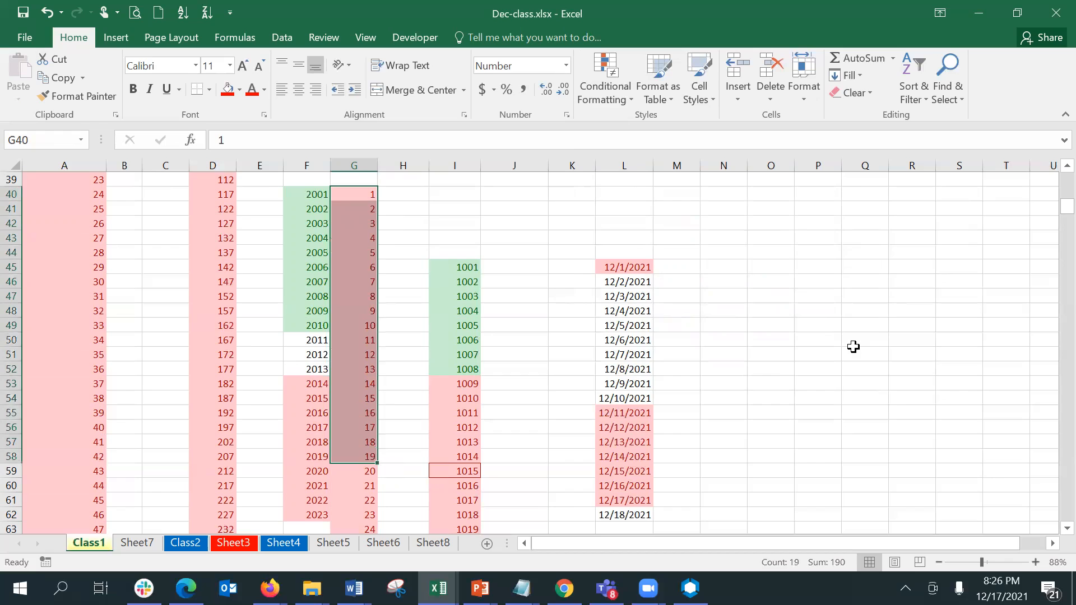
{"action": "key", "text": "ctrl+Down"}
{"action": "key", "text": "Up"}
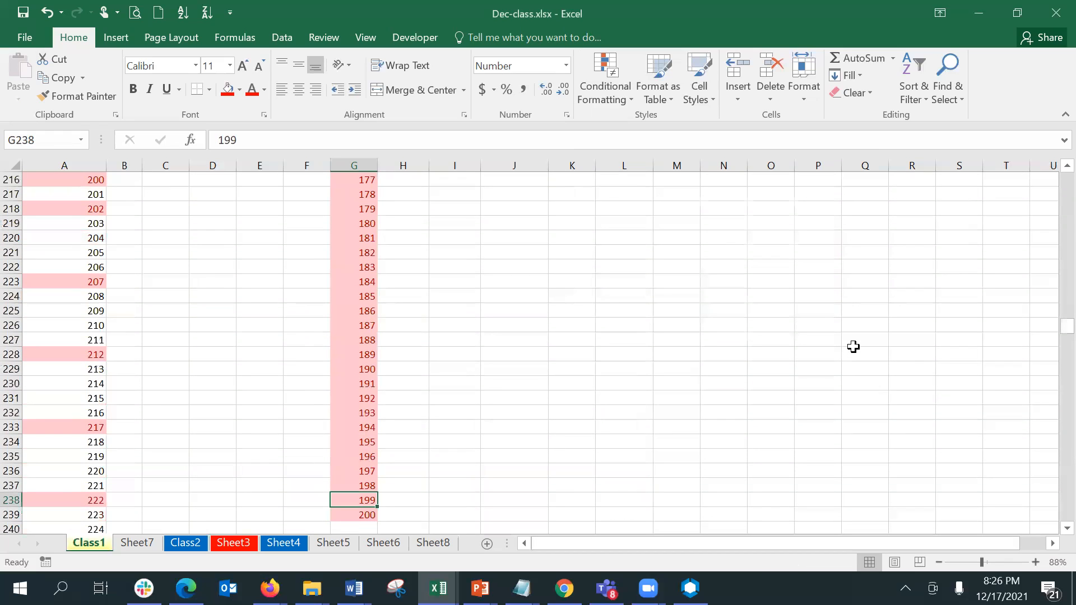
Clear the conditional formatting rules from only the number series in G40:G239.
{"action": "key", "text": "ctrl+Home"}
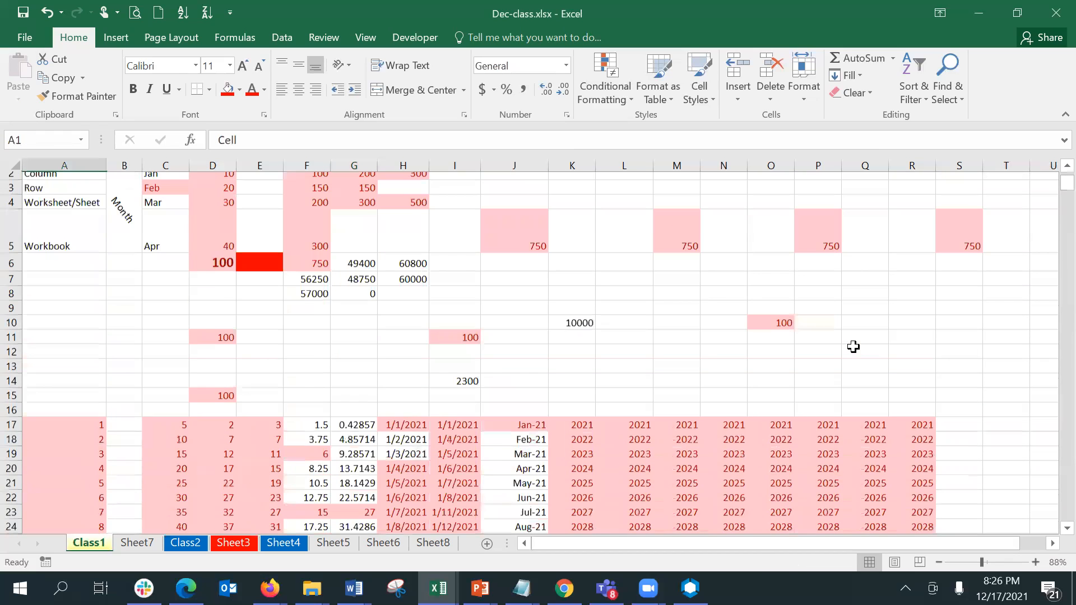
{"action": "key", "text": "Down"}
{"action": "key", "text": "Down"}
{"action": "key", "text": "Down"}
{"action": "key", "text": "Down"}
{"action": "key", "text": "Down"}
{"action": "key", "text": "Down"}
{"action": "key", "text": "Down"}
{"action": "key", "text": "Down"}
{"action": "key", "text": "Down"}
{"action": "key", "text": "Down"}
{"action": "key", "text": "Down"}
{"action": "key", "text": "Down"}
{"action": "key", "text": "Down"}
{"action": "key", "text": "Down"}
{"action": "key", "text": "Down"}
{"action": "key", "text": "Down"}
{"action": "key", "text": "Down"}
{"action": "key", "text": "Down"}
{"action": "key", "text": "Down"}
{"action": "key", "text": "Down"}
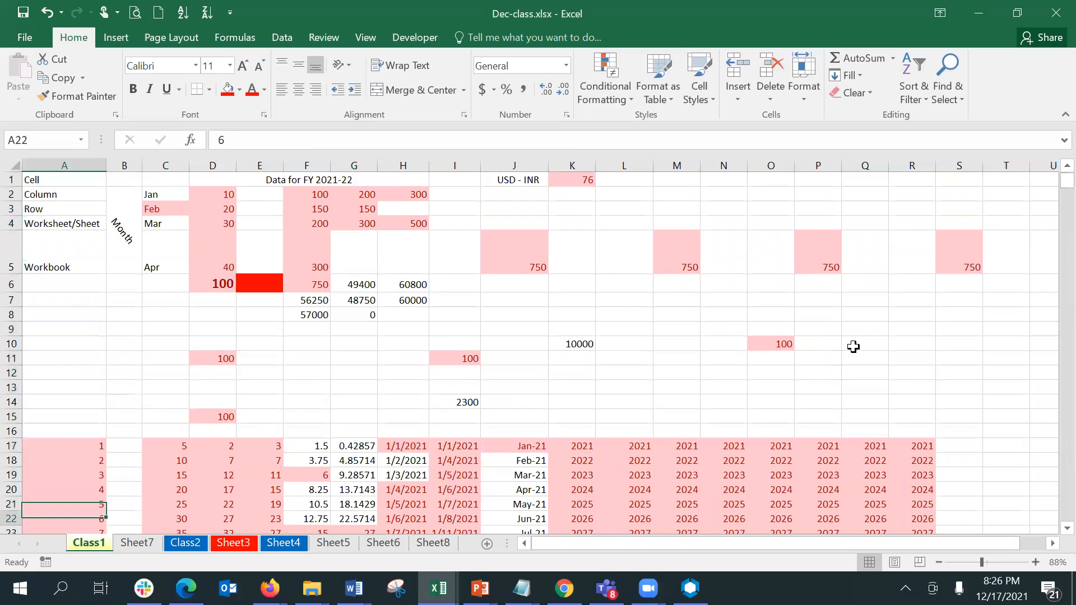
{"action": "key", "text": "Down"}
{"action": "key", "text": "Down"}
{"action": "key", "text": "Down"}
{"action": "key", "text": "Down"}
{"action": "key", "text": "Down"}
{"action": "key", "text": "Down"}
{"action": "key", "text": "Down"}
{"action": "key", "text": "Down"}
{"action": "key", "text": "Down"}
{"action": "key", "text": "Down"}
{"action": "key", "text": "Down"}
{"action": "key", "text": "Down"}
{"action": "key", "text": "Down"}
{"action": "key", "text": "Down"}
{"action": "key", "text": "Down"}
{"action": "key", "text": "Down"}
{"action": "key", "text": "Down"}
{"action": "key", "text": "Down"}
{"action": "key", "text": "Down"}
{"action": "key", "text": "Down"}
{"action": "key", "text": "Up"}
{"action": "key", "text": "Up"}
{"action": "key", "text": "Up"}
{"action": "key", "text": "Up"}
{"action": "key", "text": "Up"}
{"action": "key", "text": "Up"}
{"action": "key", "text": "Up"}
{"action": "key", "text": "Up"}
{"action": "key", "text": "Up"}
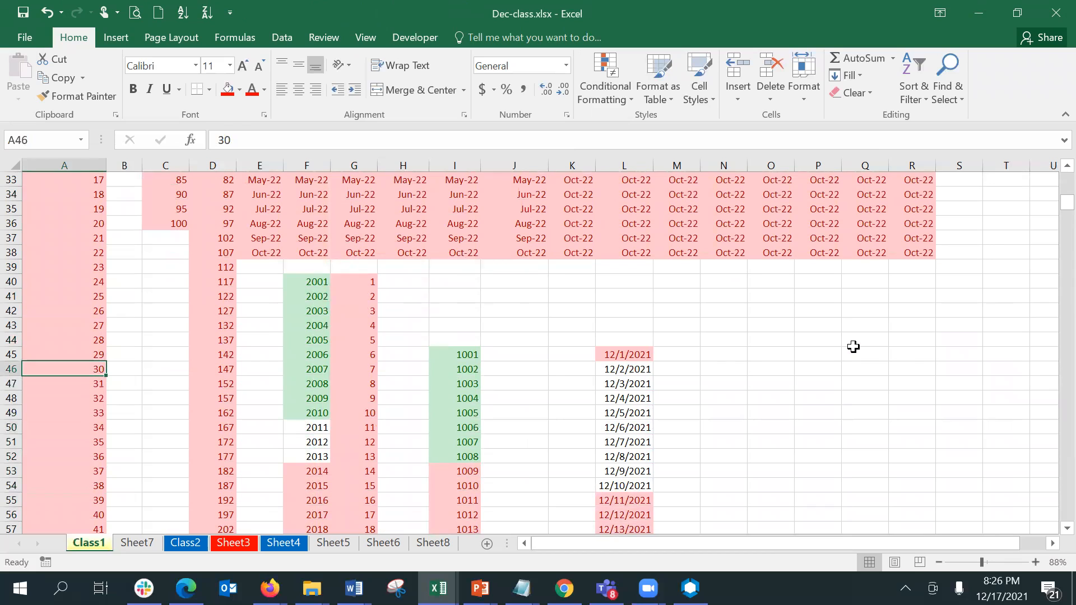
{"action": "key", "text": "Right"}
{"action": "key", "text": "Right"}
{"action": "key", "text": "Right"}
{"action": "key", "text": "Right"}
{"action": "key", "text": "Right"}
{"action": "key", "text": "Right"}
{"action": "key", "text": "Up"}
{"action": "key", "text": "Up"}
{"action": "key", "text": "Up"}
{"action": "key", "text": "Up"}
{"action": "key", "text": "Up"}
{"action": "key", "text": "Up"}
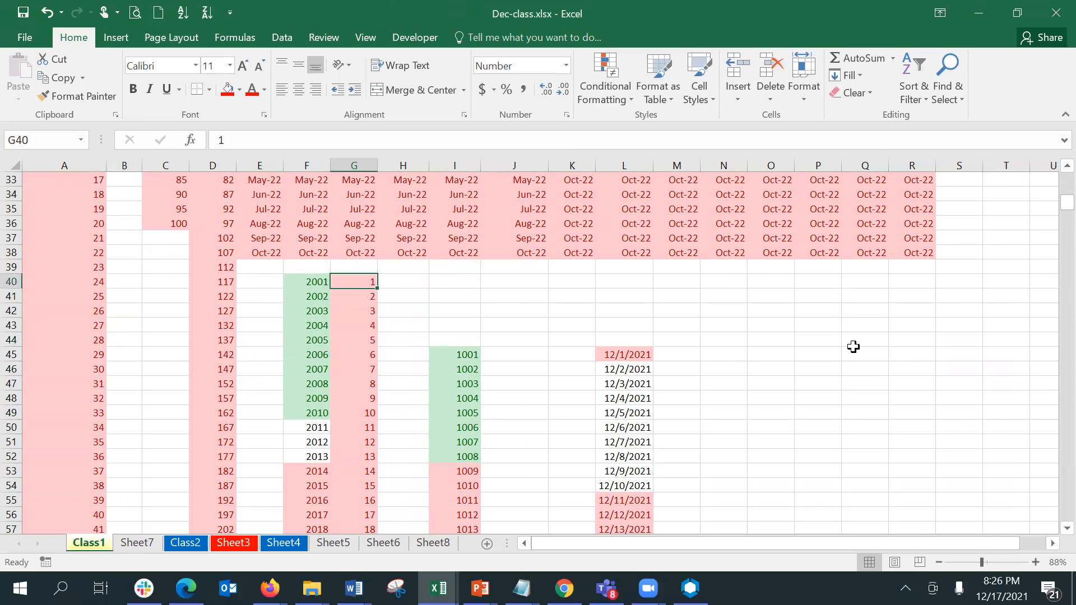
{"action": "key", "text": "ctrl+shift+Down"}
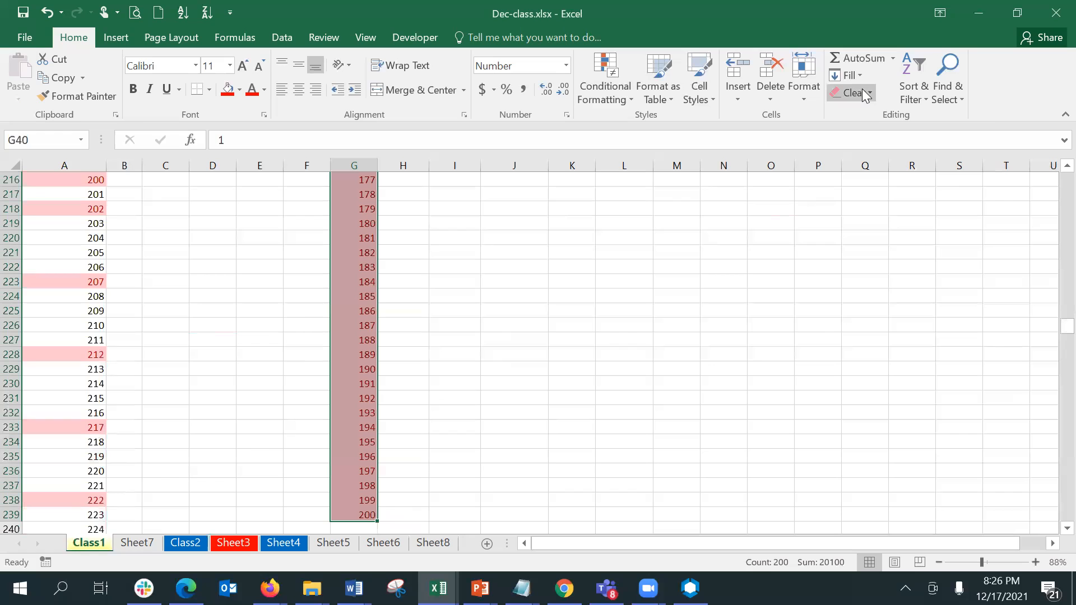
{"action": "left_click", "coordinate": [618, 85]}
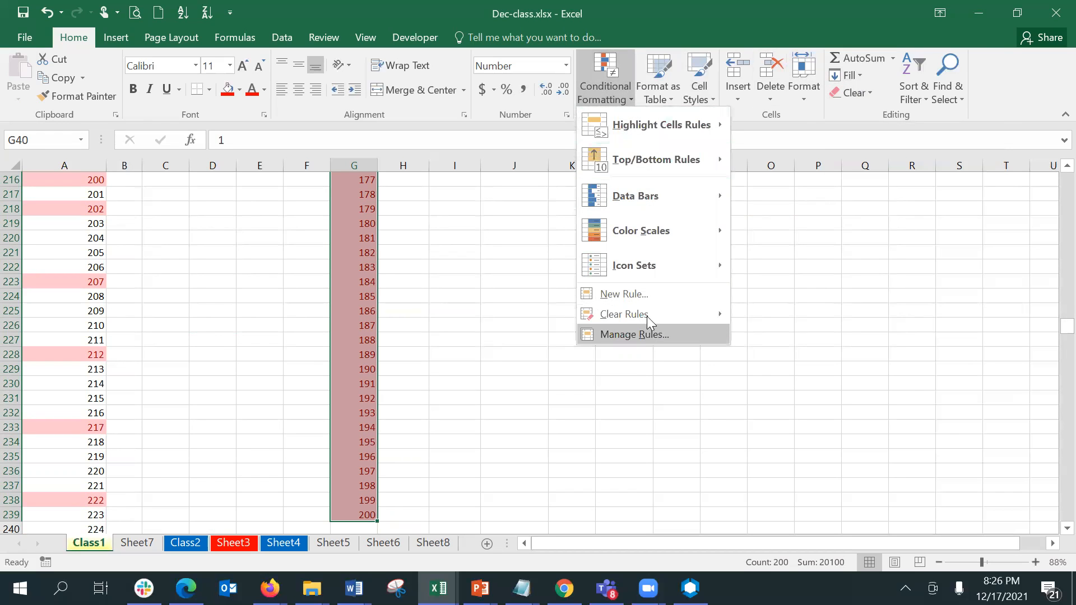
{"action": "mouse_move", "coordinate": [645, 312]}
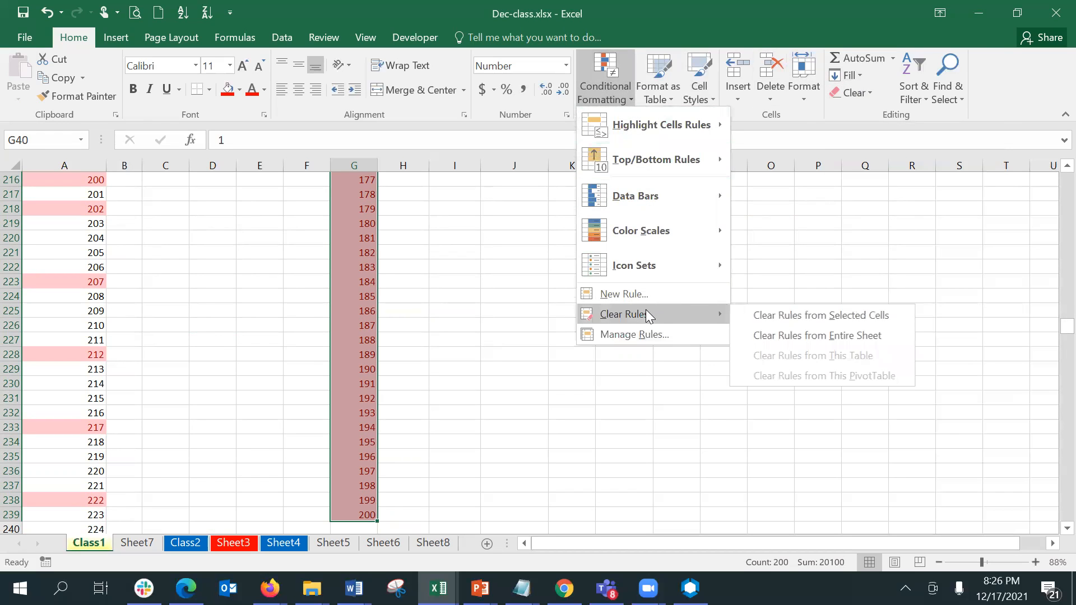
{"action": "left_click", "coordinate": [788, 316]}
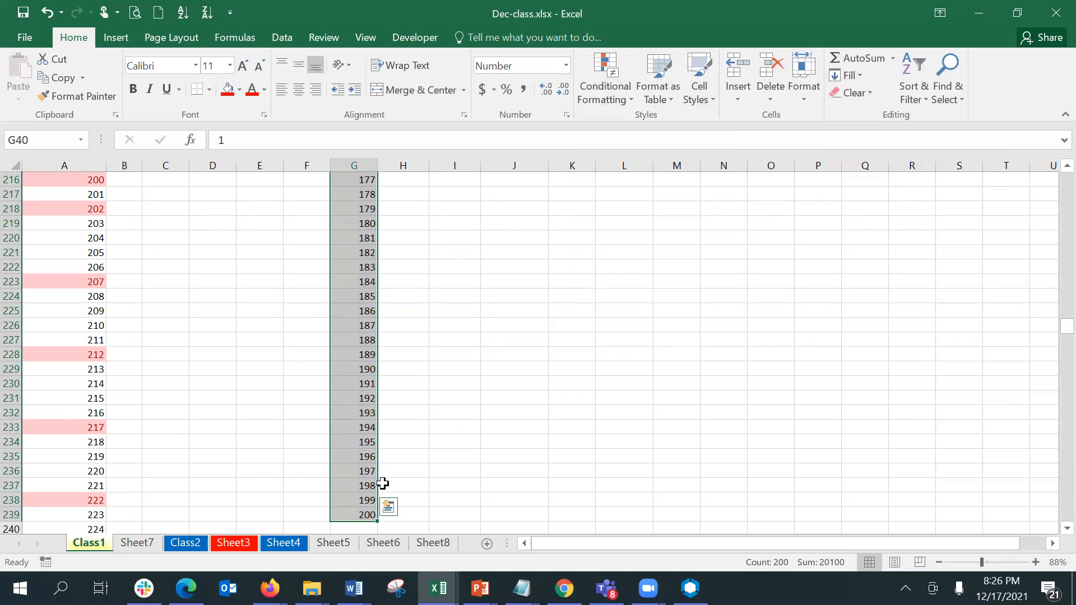
Highlight the bottom 10% of the number series in G40:G239 with Yellow Fill with Dark Yellow Text.
{"action": "scroll", "coordinate": [1052, 188], "scroll_direction": "up", "scroll_amount": 20}
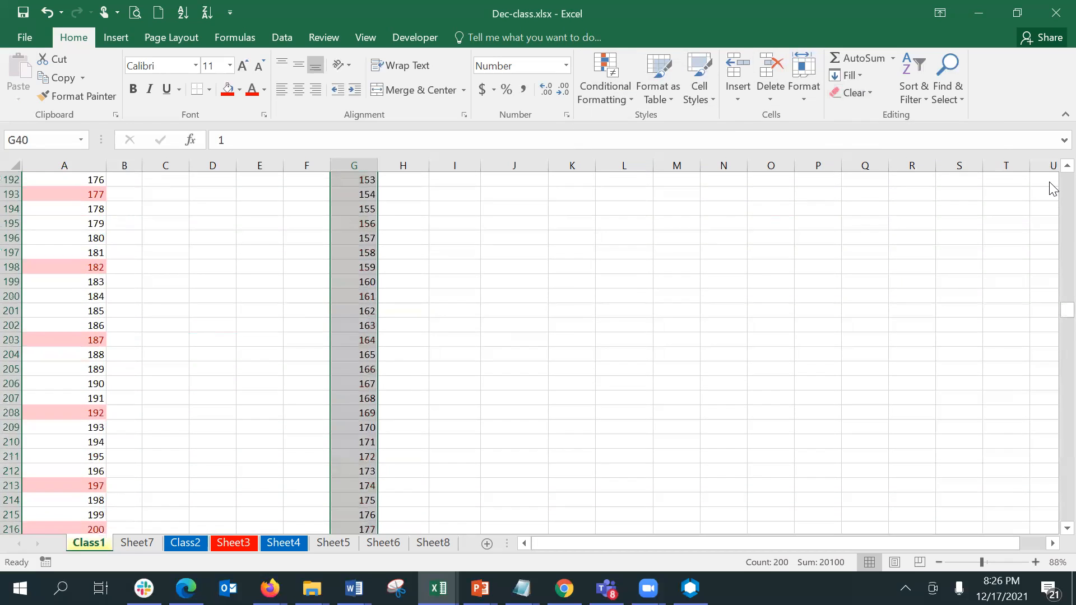
{"action": "scroll", "coordinate": [1052, 189], "scroll_direction": "up", "scroll_amount": 20}
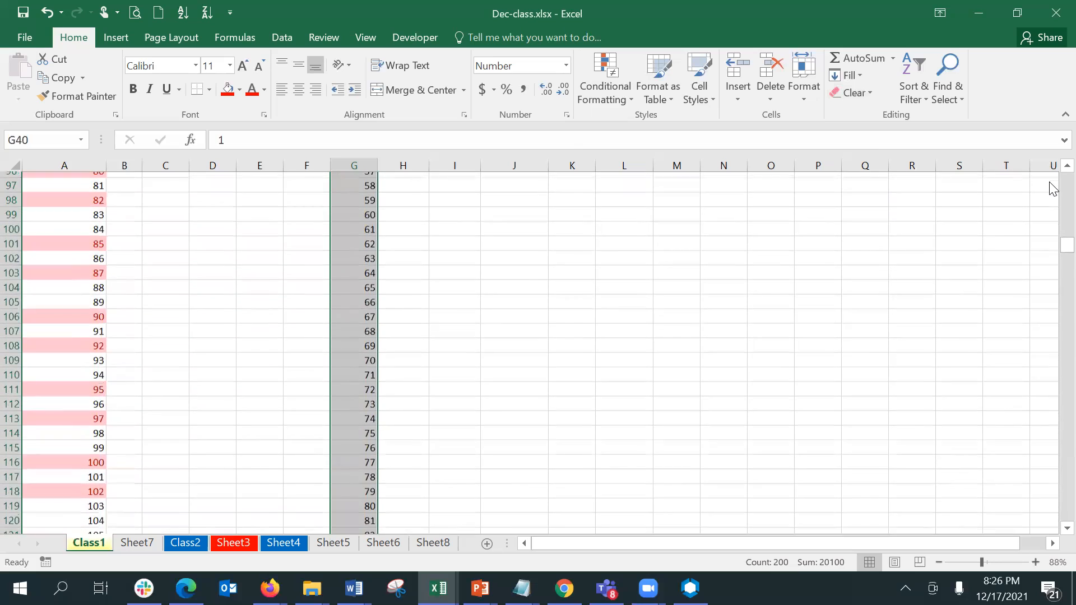
{"action": "scroll", "coordinate": [1052, 189], "scroll_direction": "up", "scroll_amount": 8}
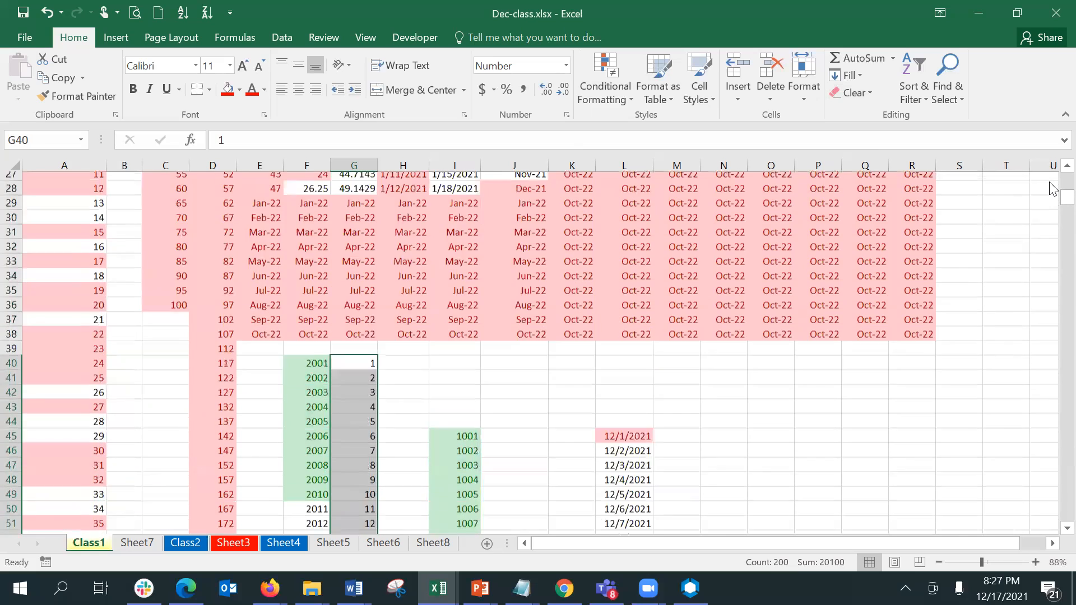
{"action": "left_click", "coordinate": [630, 85]}
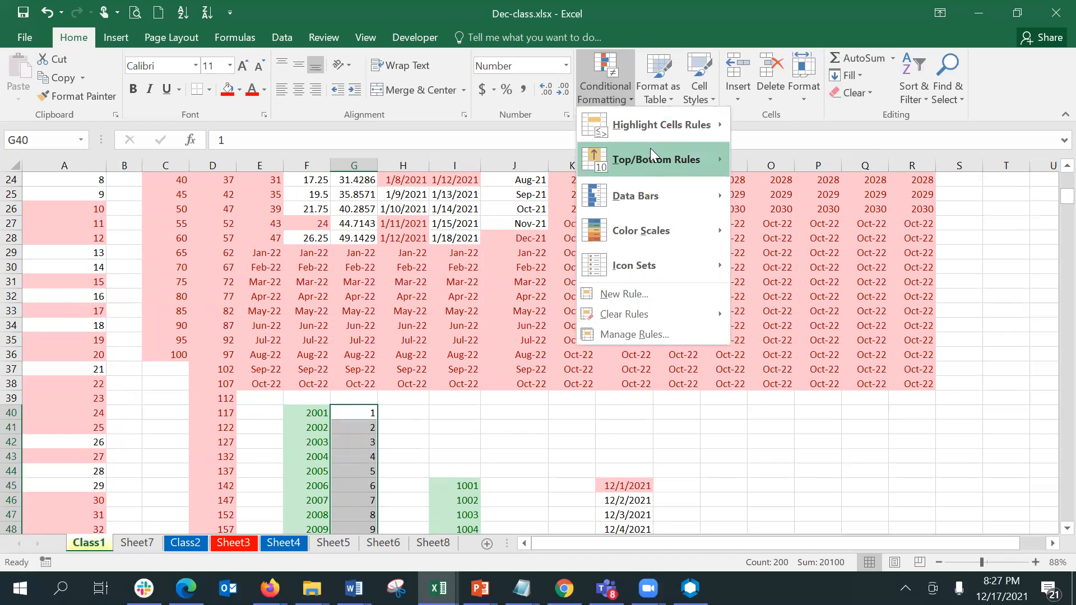
{"action": "mouse_move", "coordinate": [655, 156]}
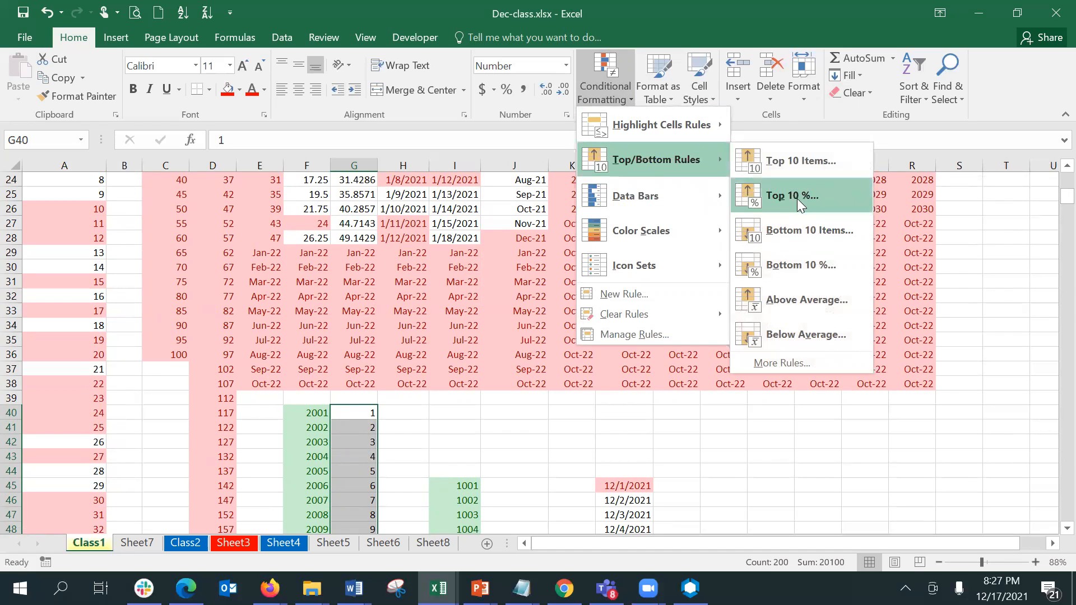
{"action": "left_click", "coordinate": [794, 260]}
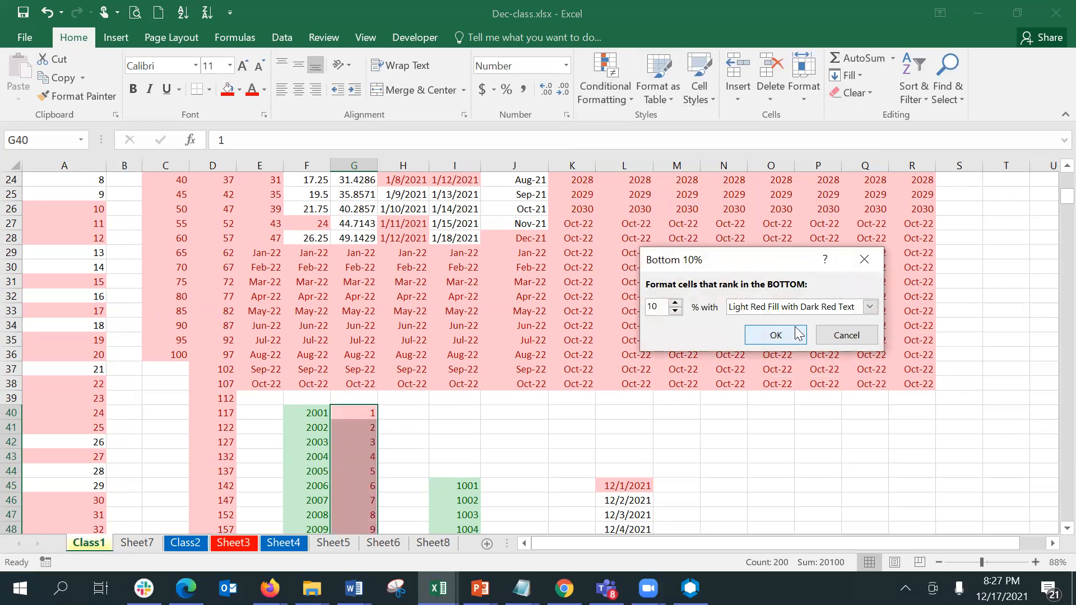
{"action": "left_click", "coordinate": [799, 309]}
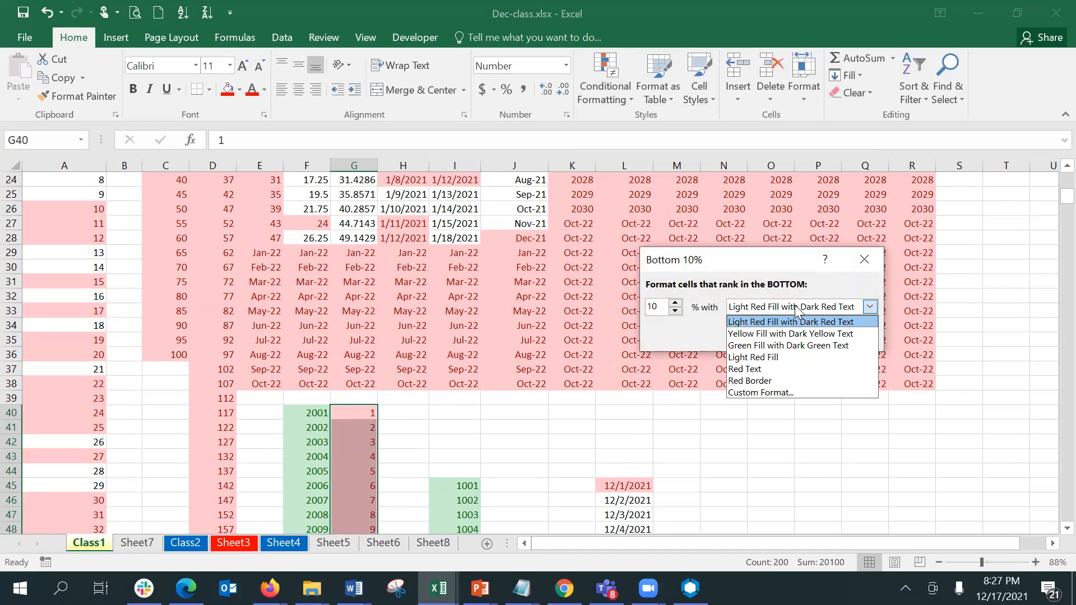
{"action": "left_click", "coordinate": [794, 334]}
{"action": "left_click", "coordinate": [775, 335]}
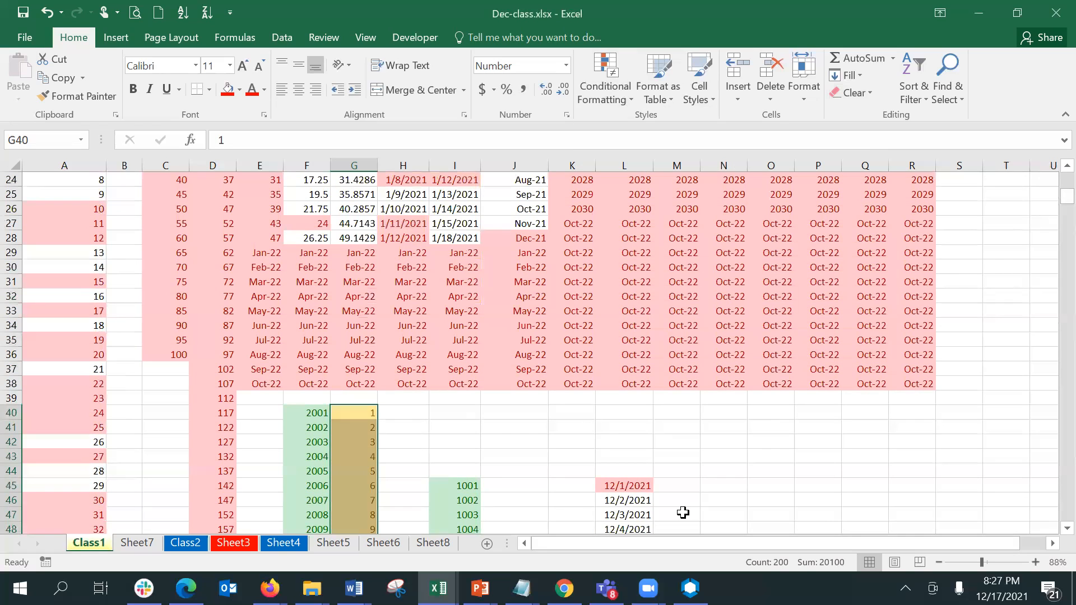
Check which cells of the column G number series the bottom 10% rule highlights.
{"action": "left_click", "coordinate": [675, 497]}
{"action": "key", "text": "Down"}
{"action": "key", "text": "Down"}
{"action": "key", "text": "Down"}
{"action": "key", "text": "Down"}
{"action": "key", "text": "Down"}
{"action": "key", "text": "Down"}
{"action": "key", "text": "Down"}
{"action": "key", "text": "Down"}
{"action": "key", "text": "Down"}
{"action": "key", "text": "Down"}
{"action": "key", "text": "Down"}
{"action": "key", "text": "Down"}
{"action": "key", "text": "Down"}
{"action": "key", "text": "Down"}
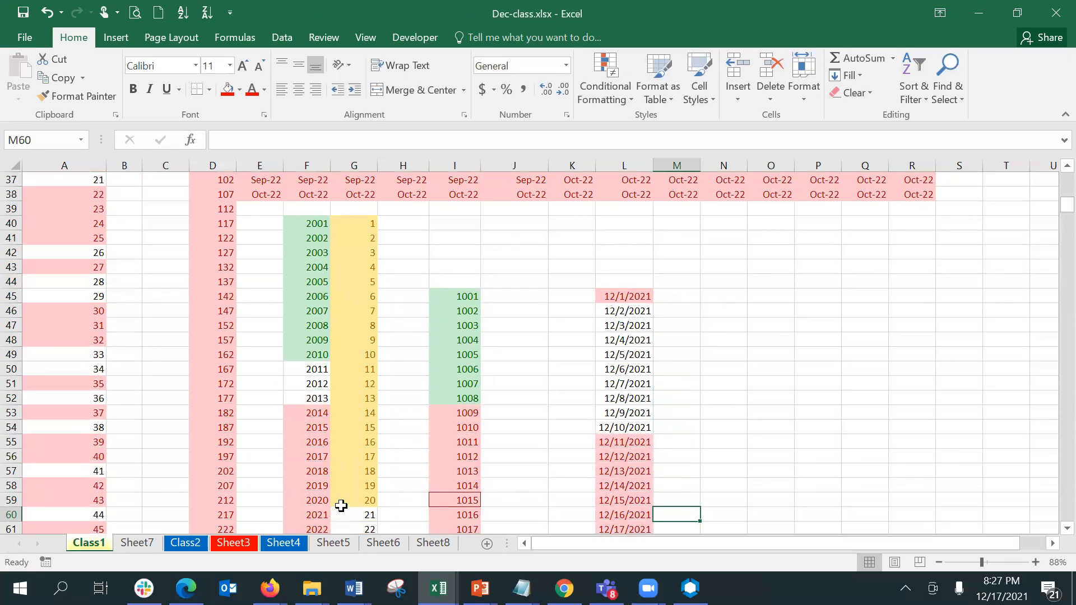
{"action": "left_click", "coordinate": [340, 504]}
{"action": "mouse_move", "coordinate": [480, 588]}
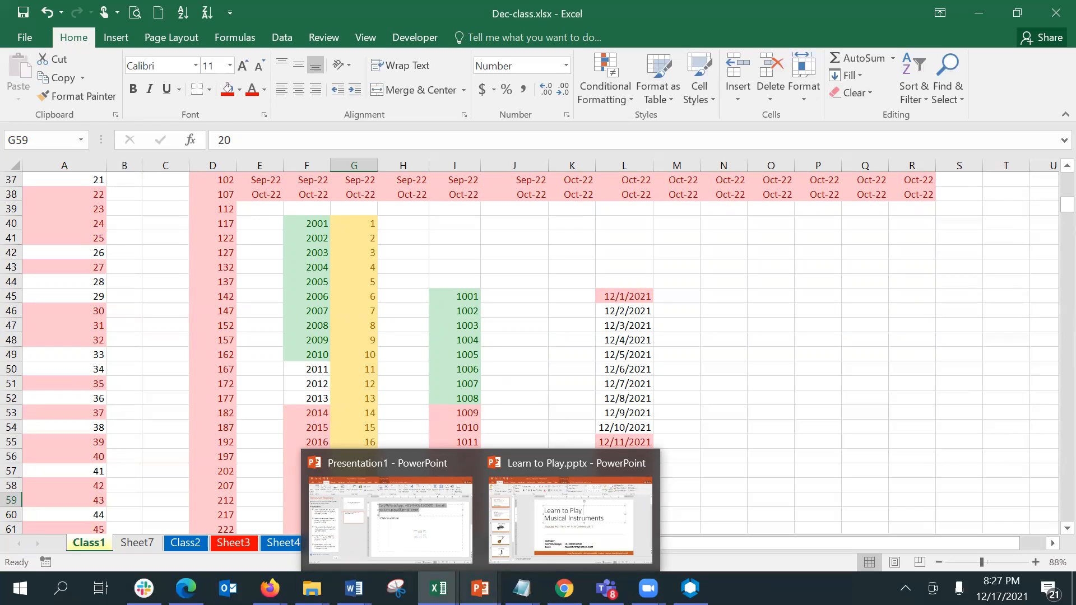
{"action": "left_click", "coordinate": [571, 209]}
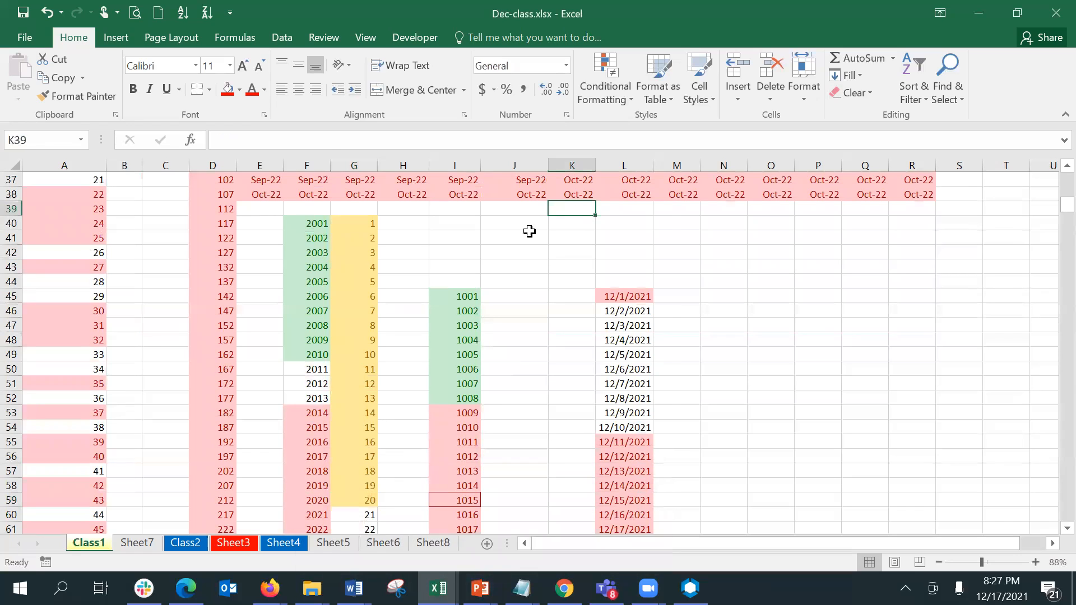
Highlight the top 10% of the number series in G40:G239 with Light Red Fill with Dark Red Text.
{"action": "left_click", "coordinate": [369, 226]}
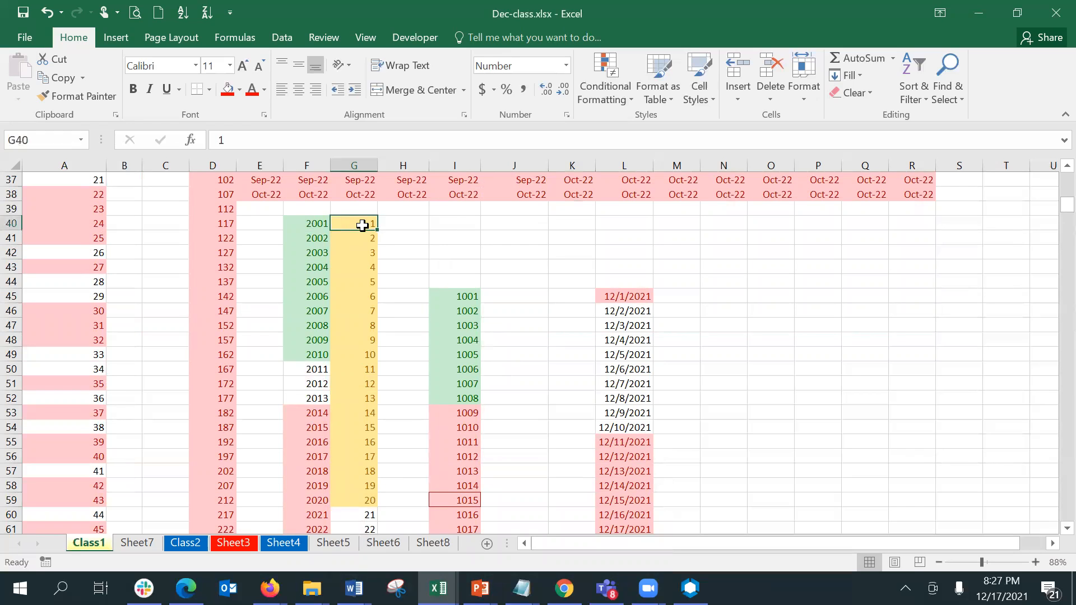
{"action": "left_click", "coordinate": [612, 82]}
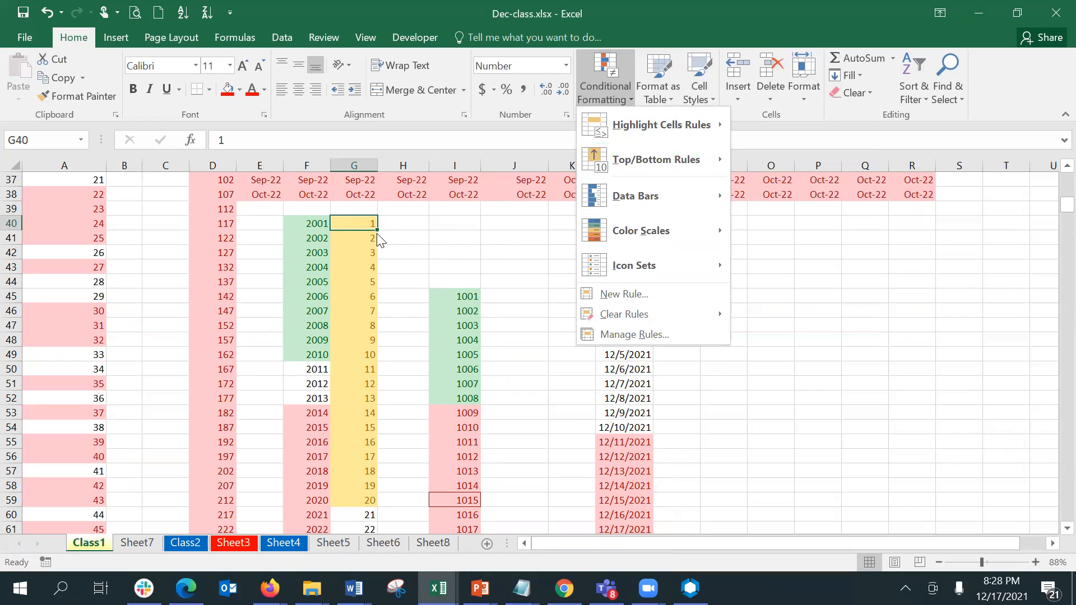
{"action": "left_click", "coordinate": [361, 217]}
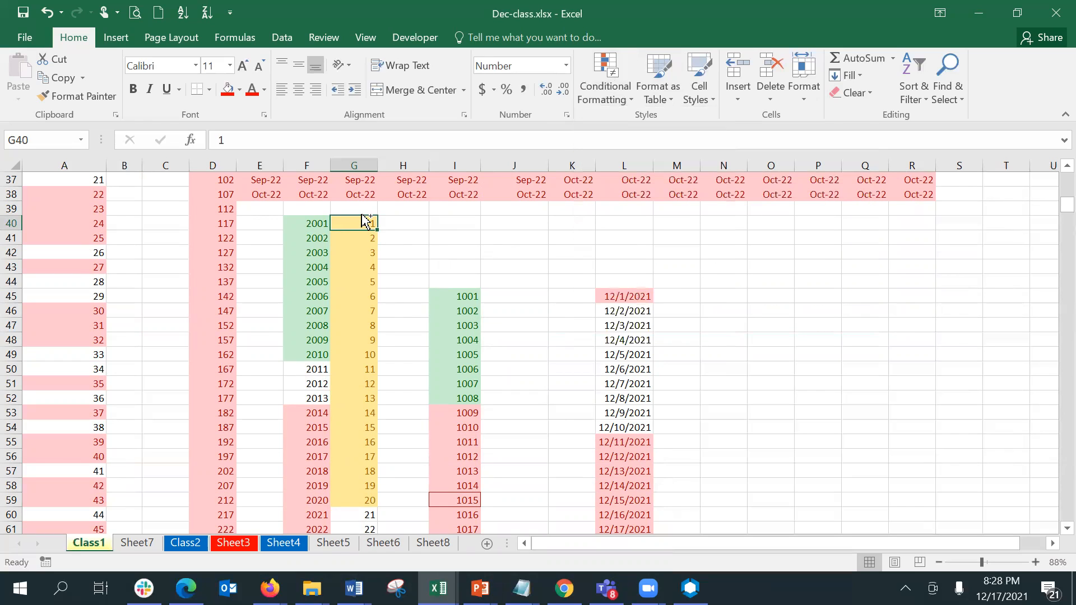
{"action": "key", "text": "ctrl+shift+Down"}
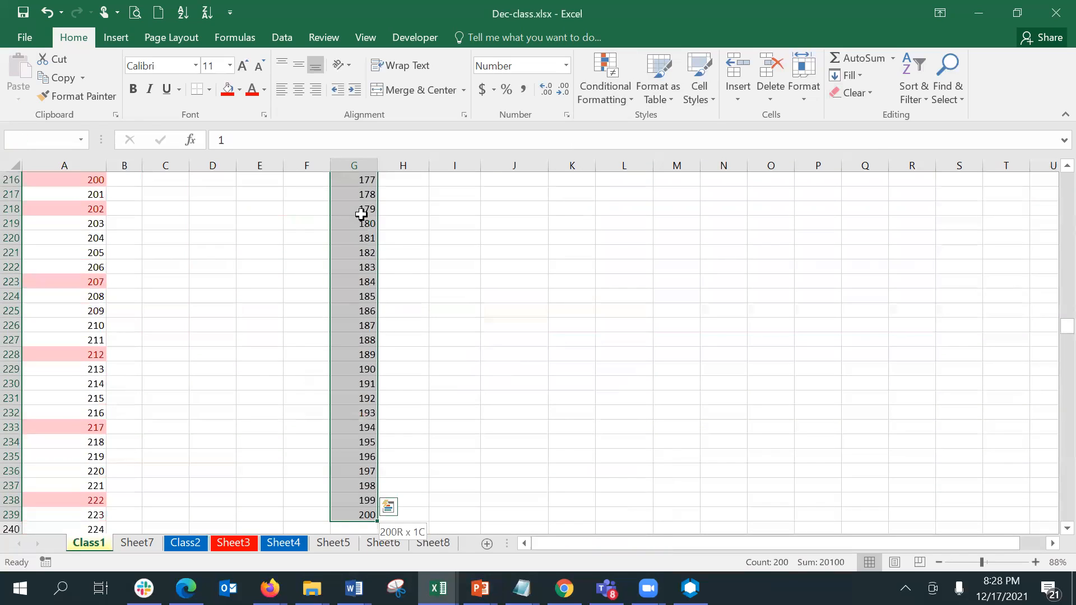
{"action": "left_click", "coordinate": [616, 94]}
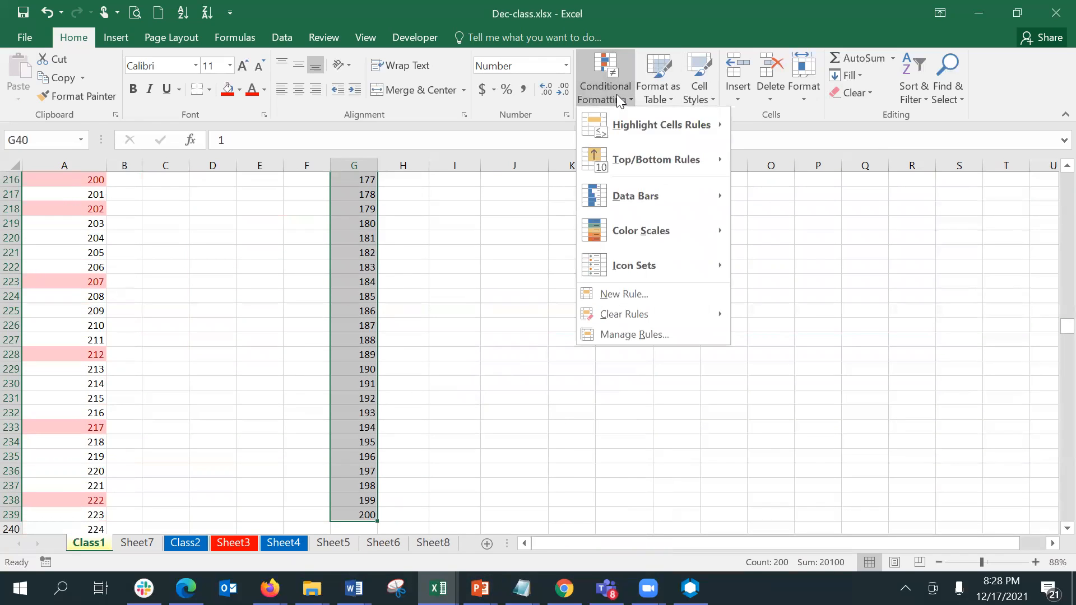
{"action": "mouse_move", "coordinate": [716, 171]}
{"action": "left_click", "coordinate": [762, 196]}
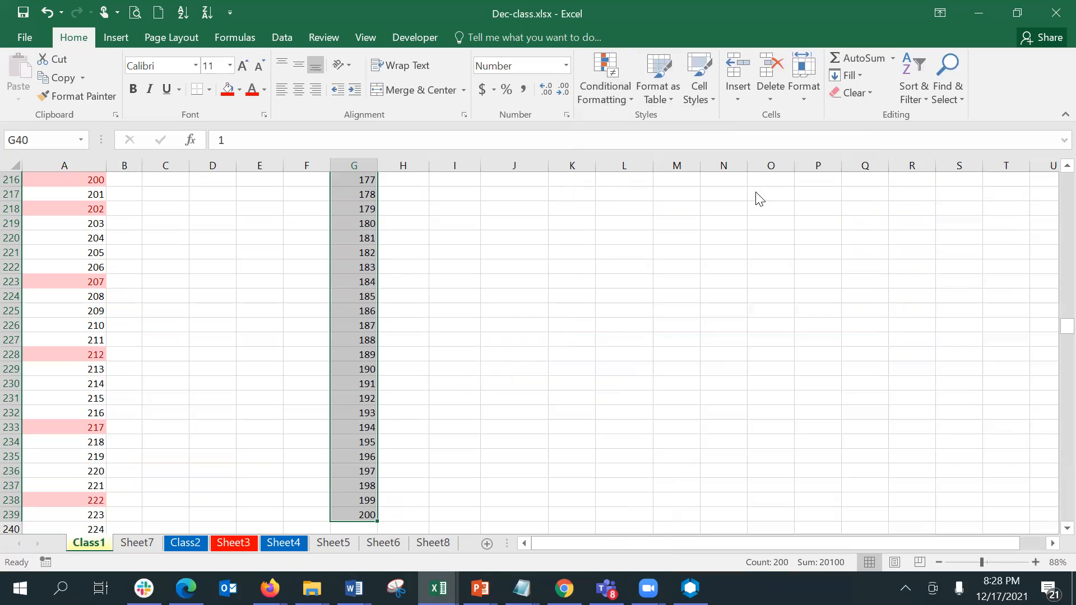
{"action": "left_click", "coordinate": [767, 334]}
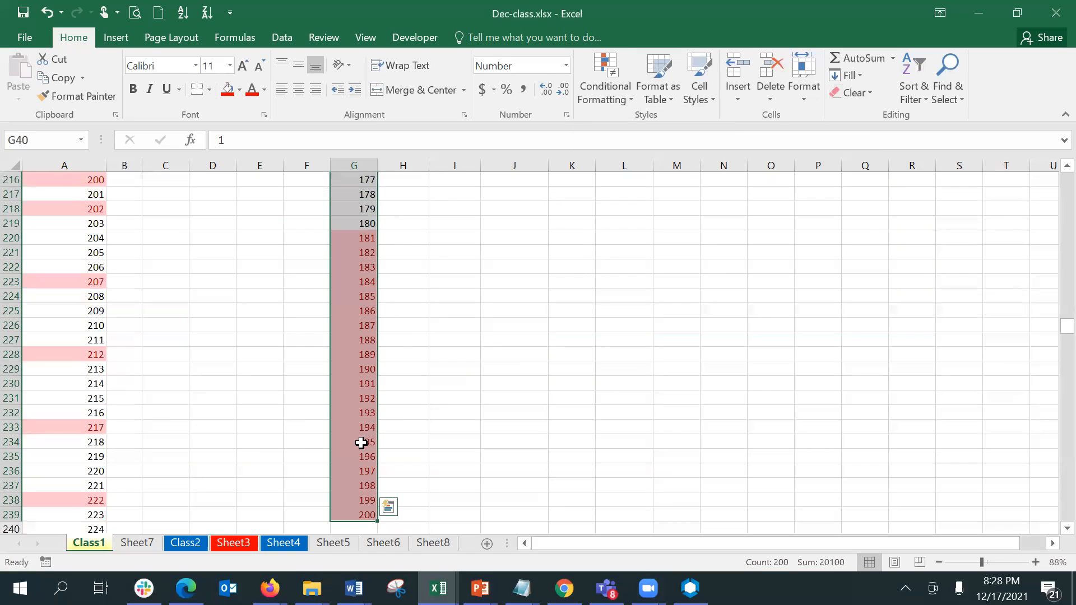
Return to the first number of the column G series in G40 and examine its highlighting.
{"action": "key", "text": "Up"}
{"action": "key", "text": "Up"}
{"action": "key", "text": "Up"}
{"action": "key", "text": "Up"}
{"action": "key", "text": "Up"}
{"action": "key", "text": "Up"}
{"action": "key", "text": "Up"}
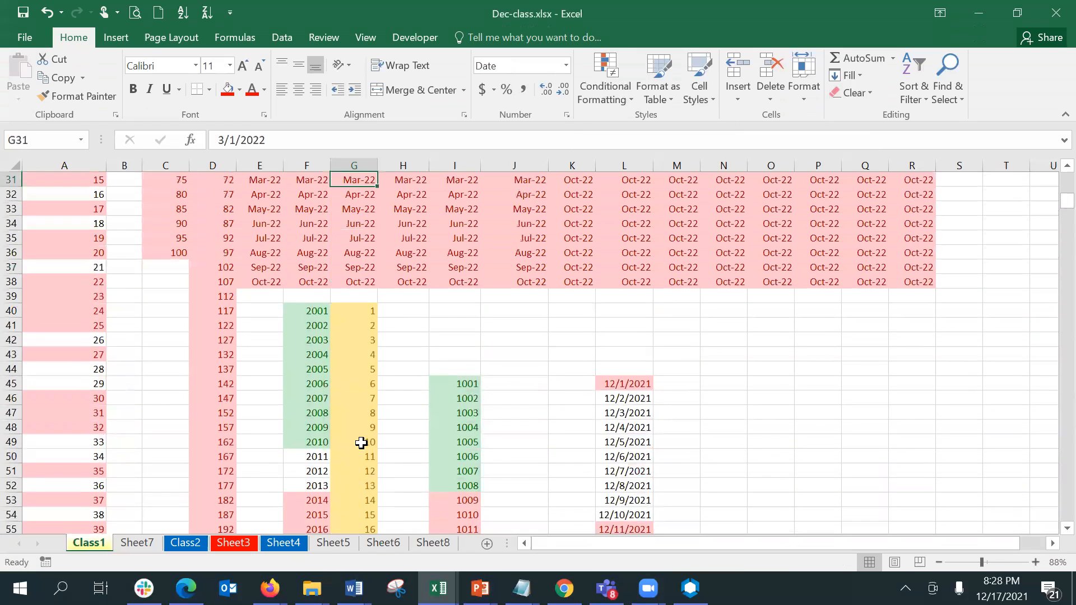
{"action": "key", "text": "Down"}
{"action": "key", "text": "Down"}
{"action": "key", "text": "Down"}
{"action": "key", "text": "Down"}
{"action": "key", "text": "Down"}
{"action": "key", "text": "Down"}
{"action": "key", "text": "Down"}
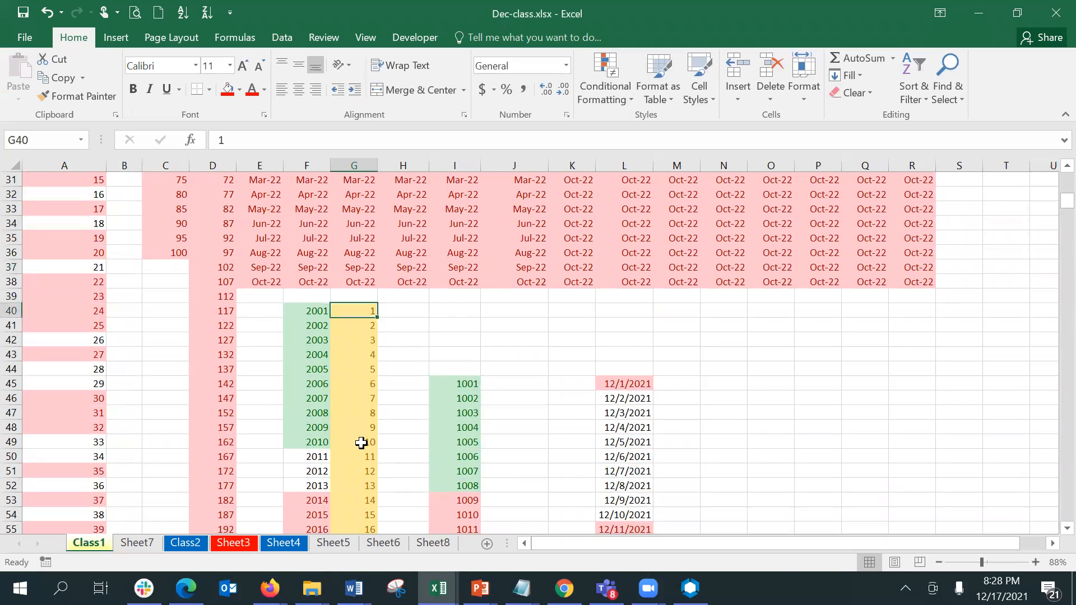
Review the conditional formatting rules that apply to cell G40 and close the rules manager without changes.
{"action": "left_click", "coordinate": [623, 81]}
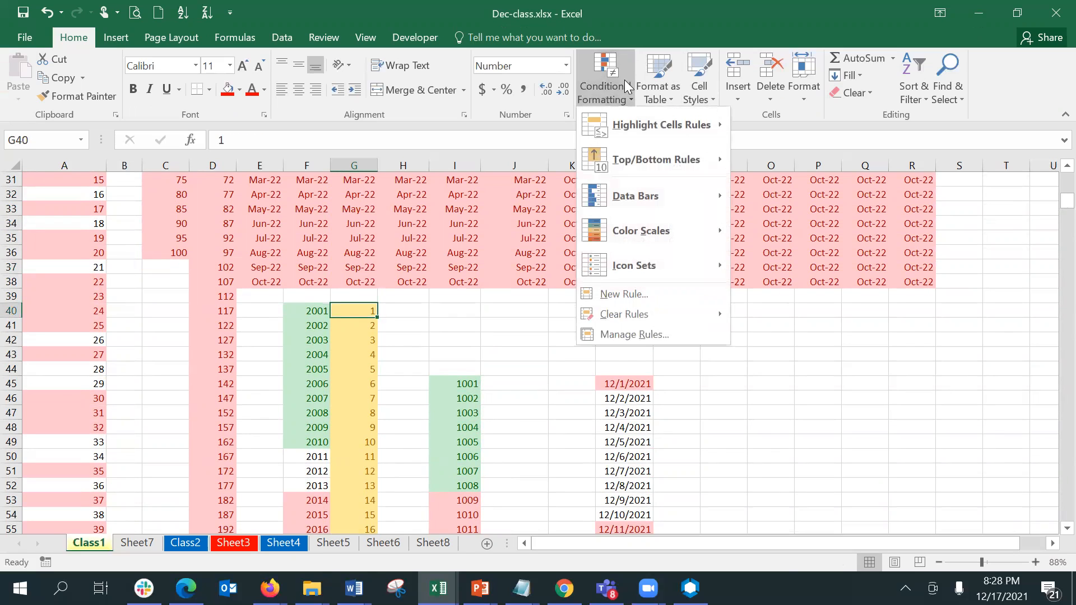
{"action": "left_click", "coordinate": [657, 335]}
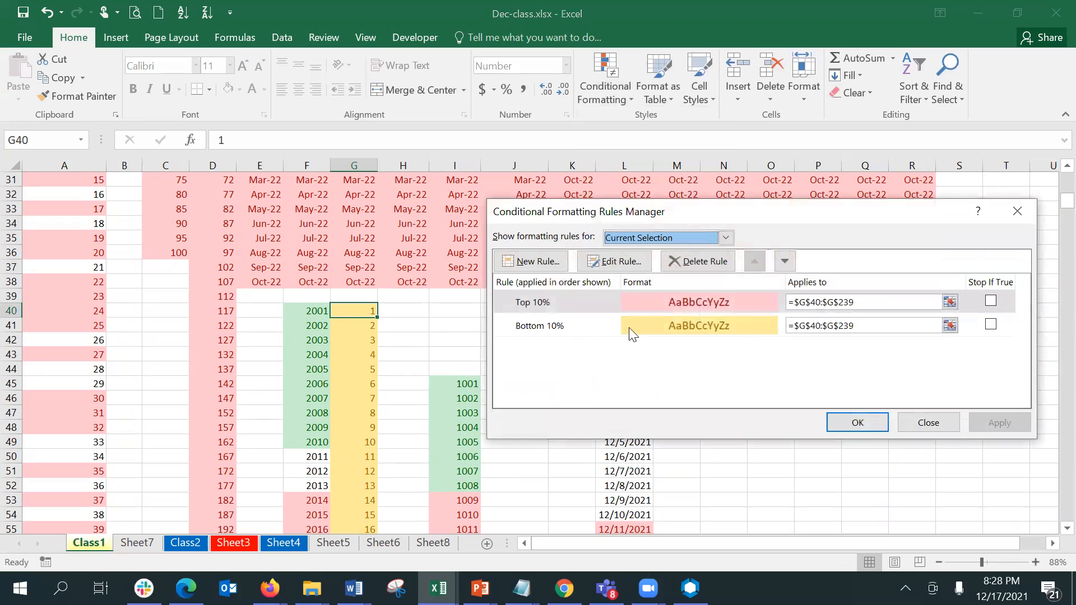
{"action": "left_click", "coordinate": [586, 325]}
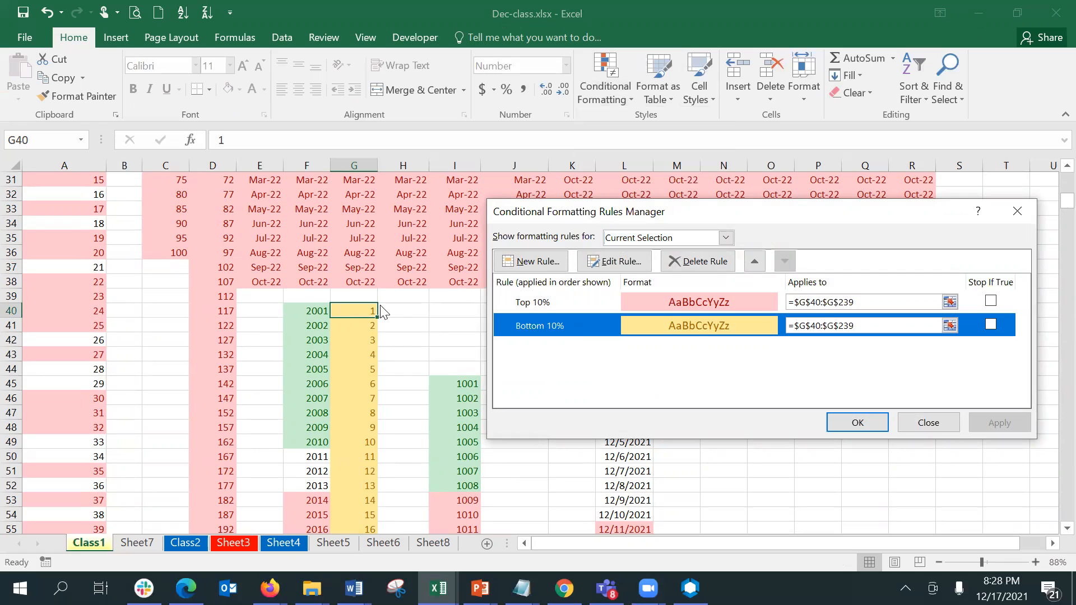
{"action": "left_click", "coordinate": [940, 423]}
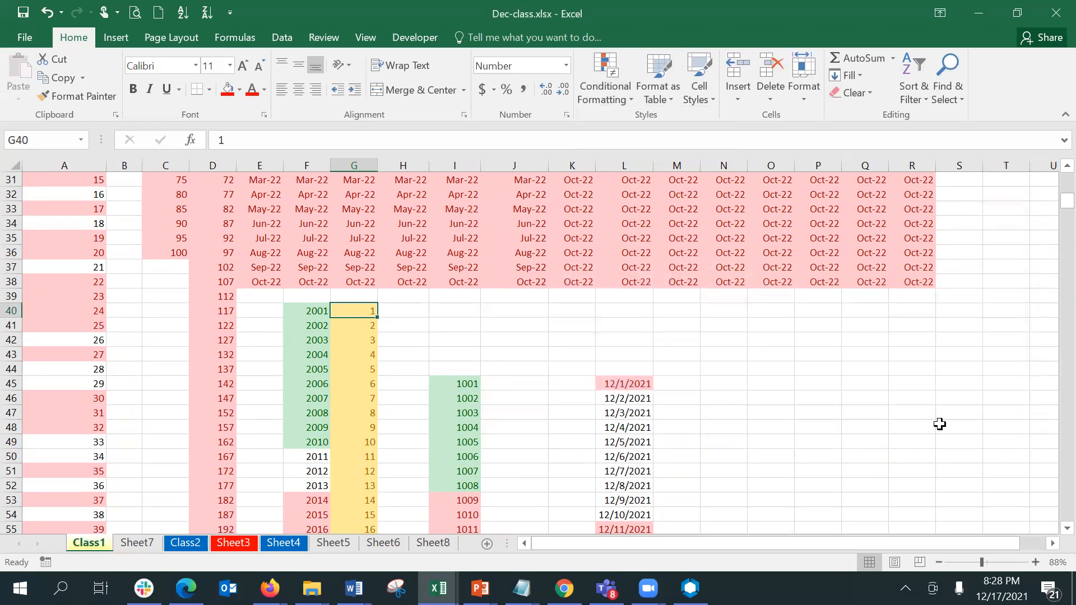
Edit the bottom-ranked rule on G40:G239 to format the bottom 5% of the range, and apply it.
{"action": "key", "text": "ctrl+shift+Down"}
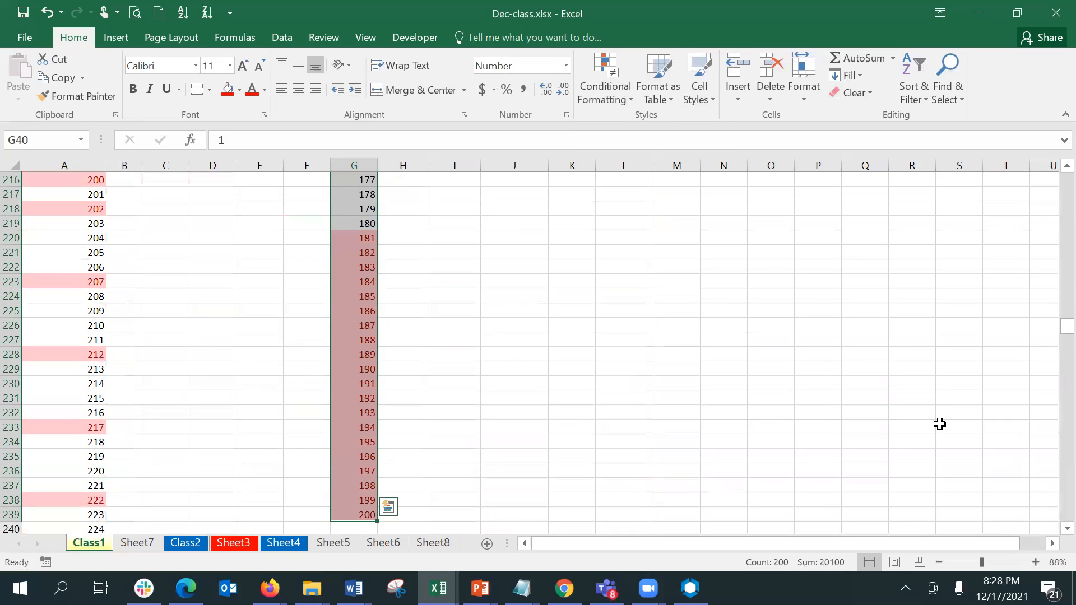
{"action": "left_click", "coordinate": [617, 98]}
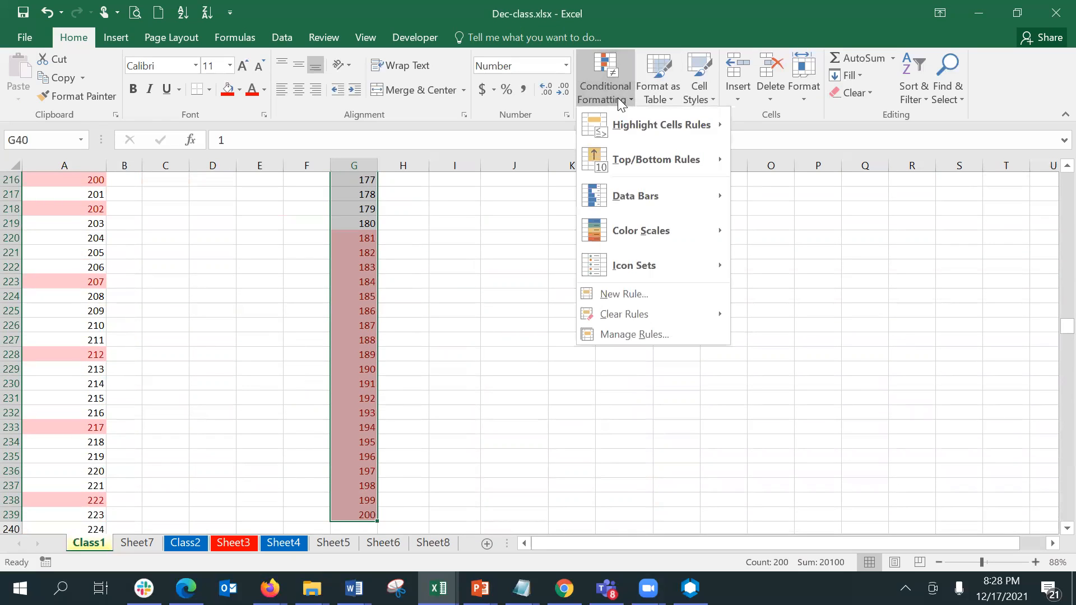
{"action": "left_click", "coordinate": [677, 334]}
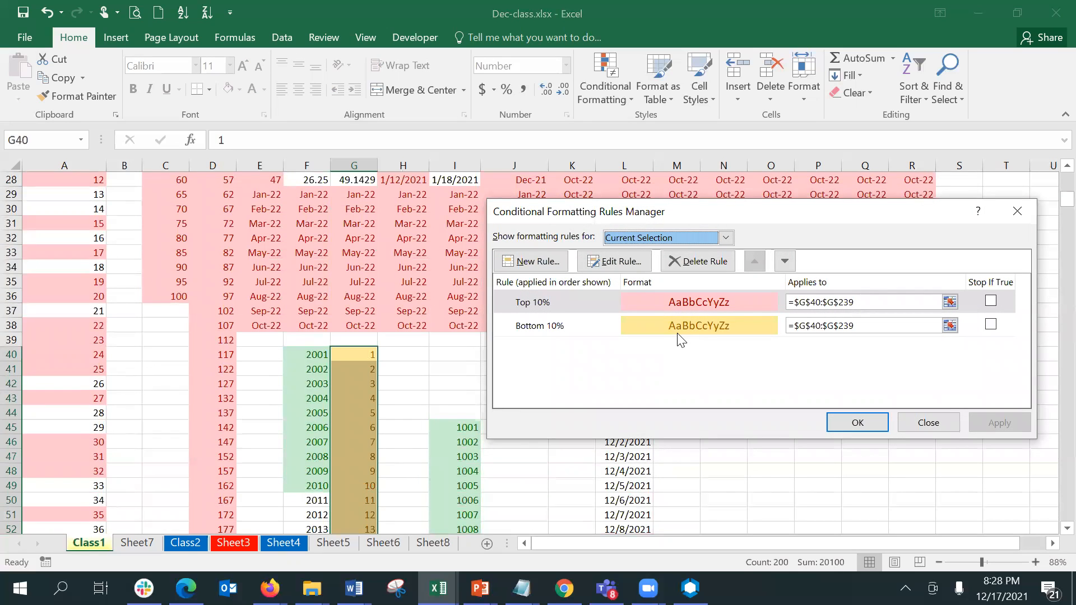
{"action": "left_click", "coordinate": [678, 335]}
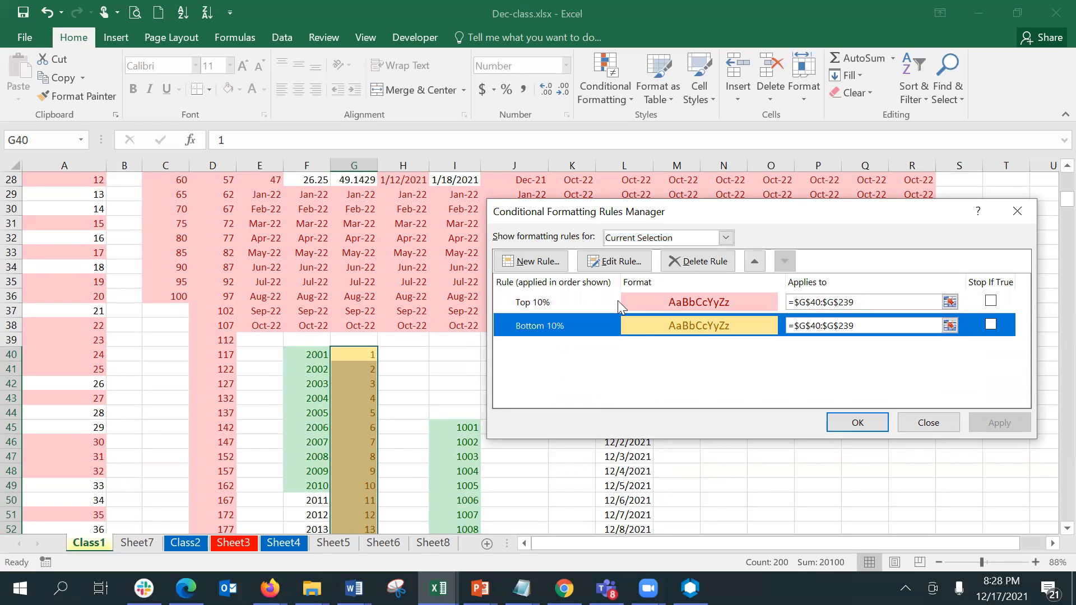
{"action": "left_click", "coordinate": [602, 271]}
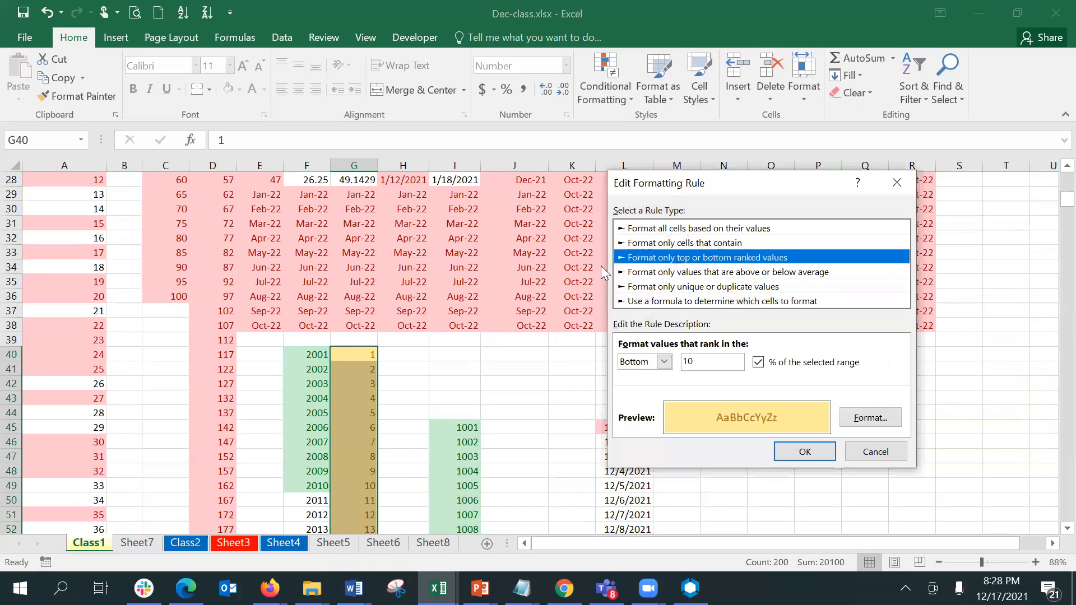
{"action": "left_click", "coordinate": [662, 361]}
{"action": "left_click", "coordinate": [662, 362]}
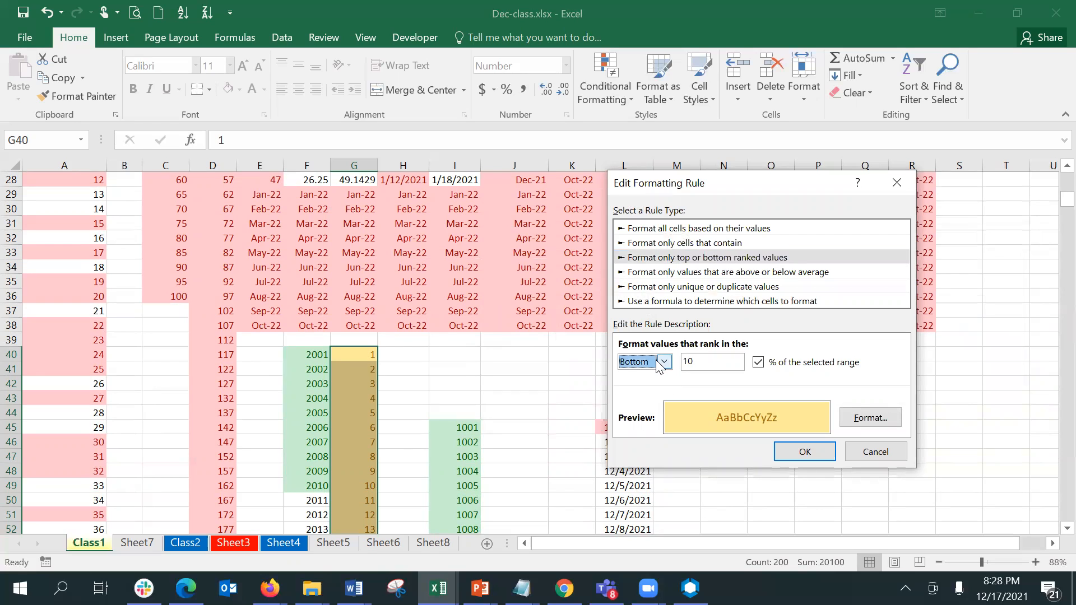
{"action": "left_click", "coordinate": [688, 360]}
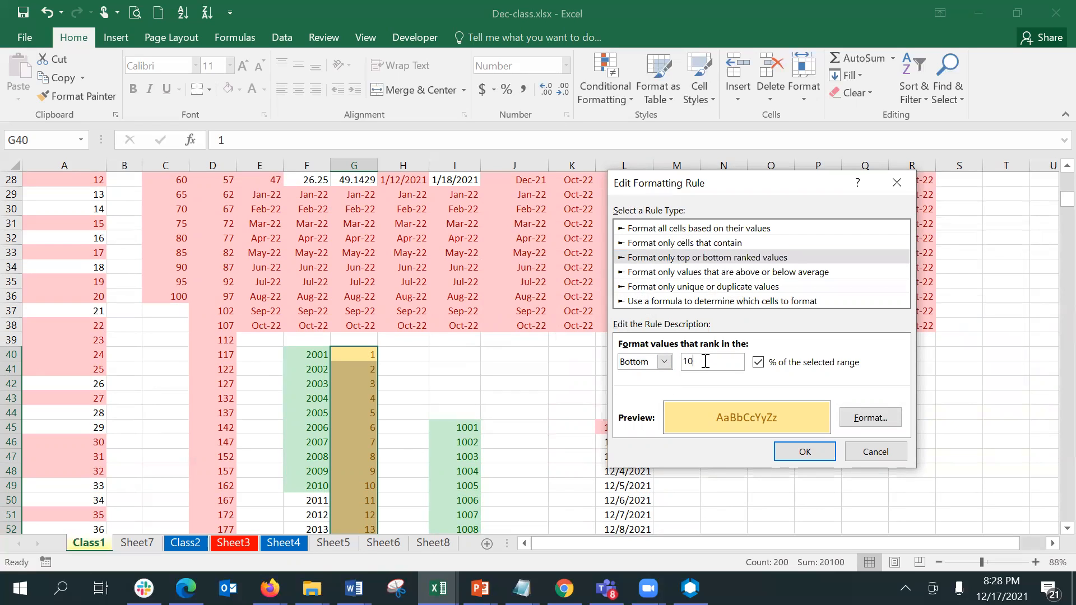
{"action": "double_click", "coordinate": [705, 362]}
{"action": "type", "text": "5"}
{"action": "left_click", "coordinate": [795, 453]}
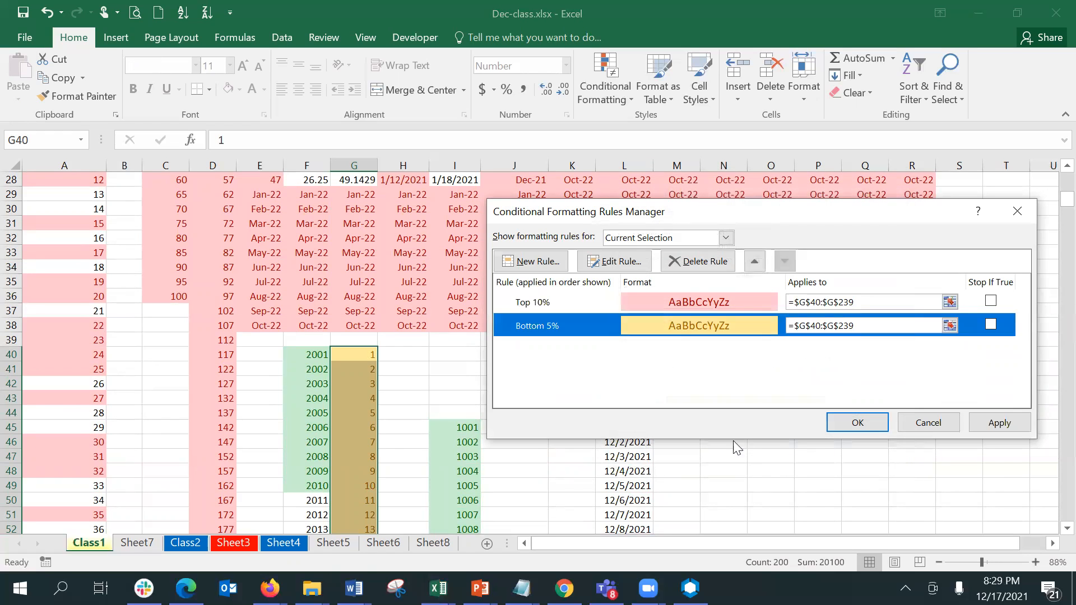
{"action": "left_click", "coordinate": [858, 421]}
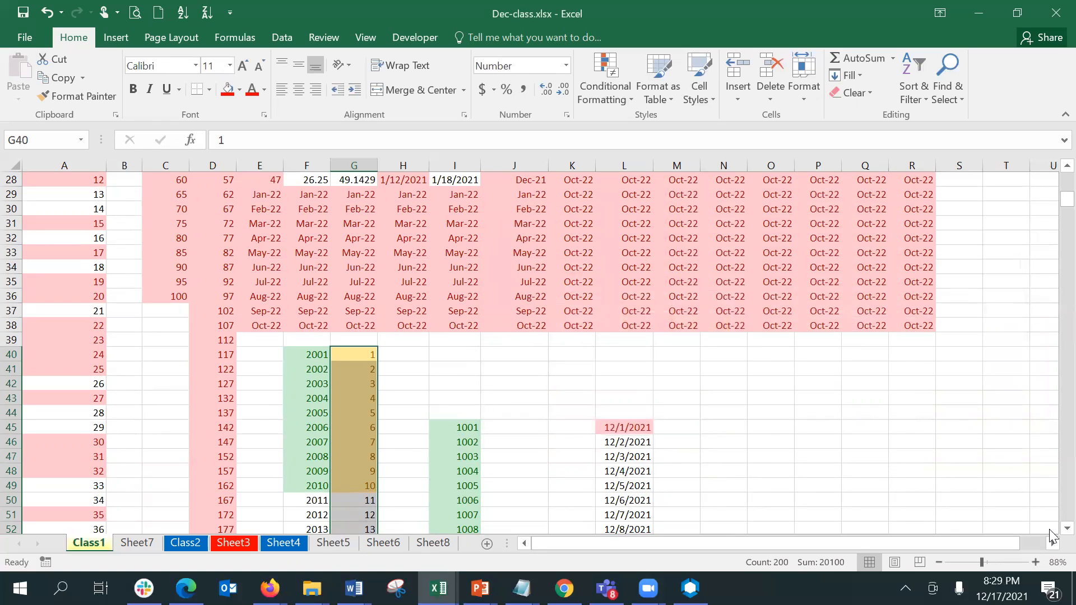
{"action": "scroll", "coordinate": [1051, 521], "scroll_direction": "down", "scroll_amount": 2}
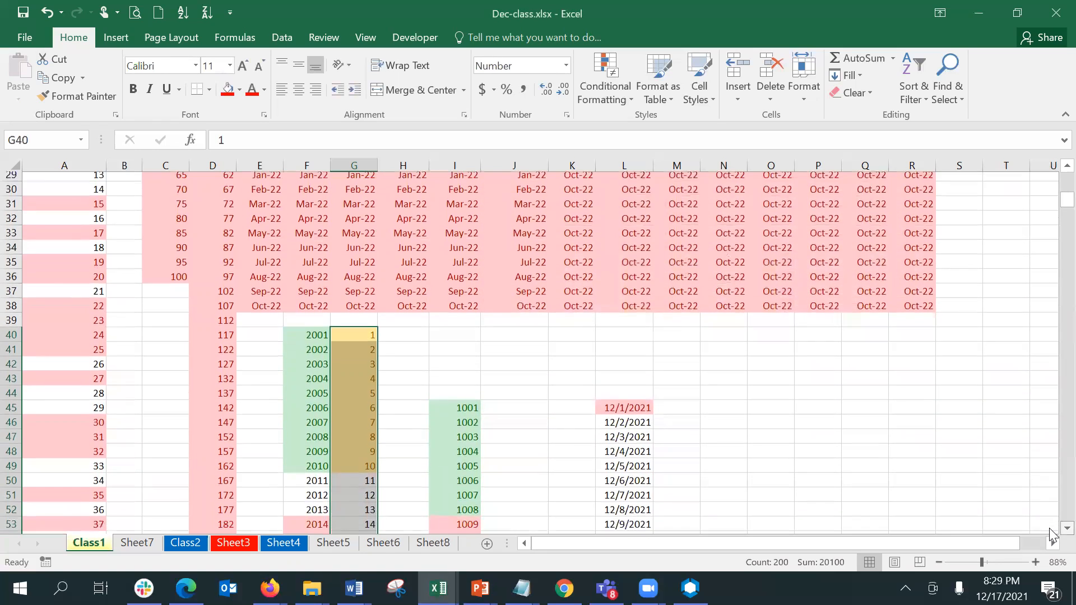
{"action": "scroll", "coordinate": [1051, 532], "scroll_direction": "down", "scroll_amount": 1}
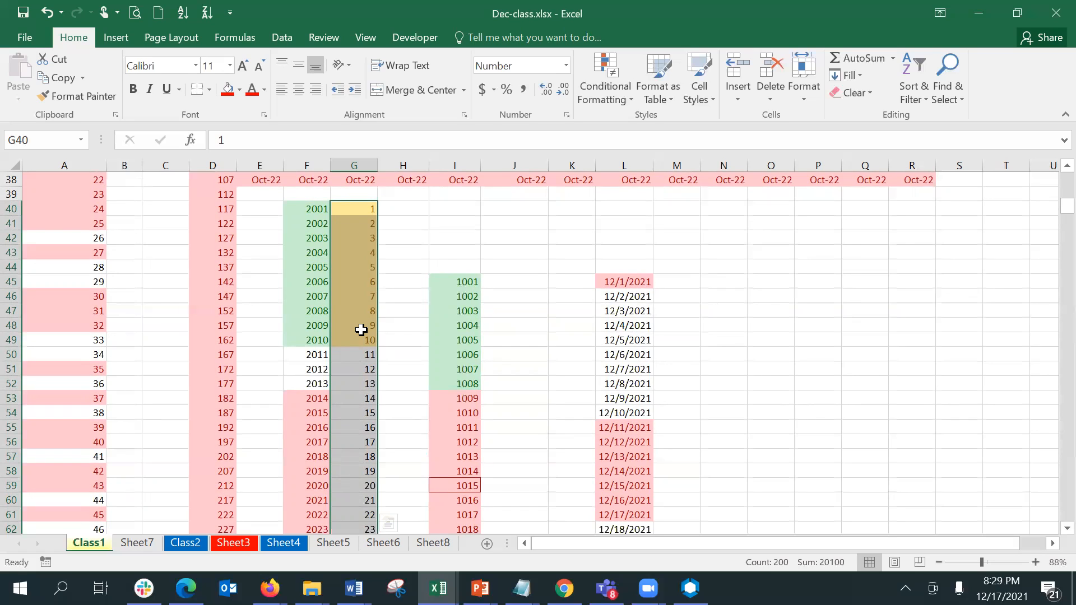
Highlight the above-average values in G40:G239 with a custom format using a blue fill.
{"action": "left_click", "coordinate": [602, 82]}
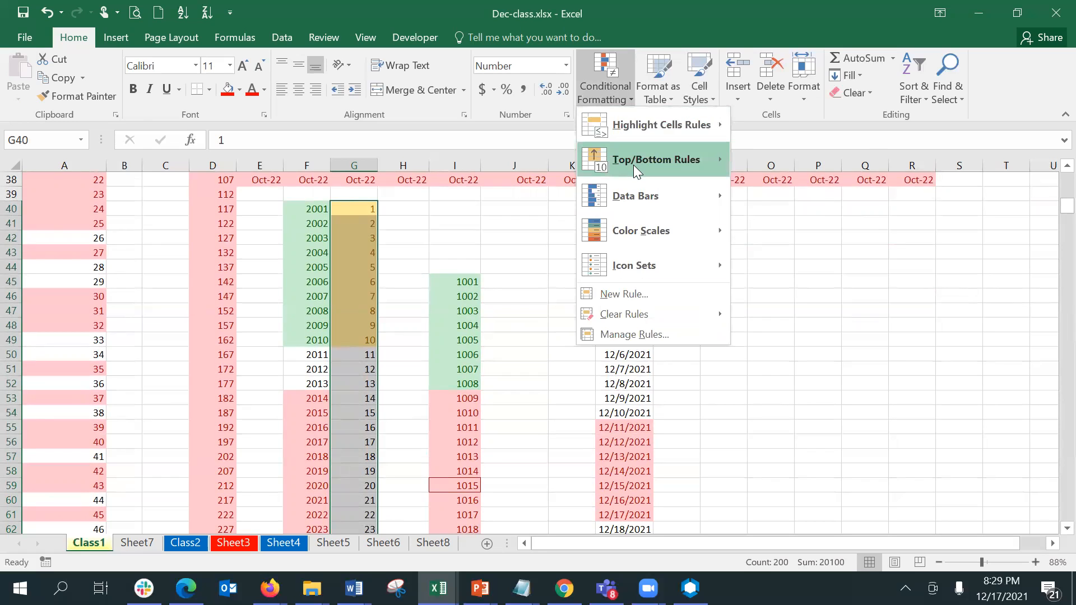
{"action": "mouse_move", "coordinate": [635, 168]}
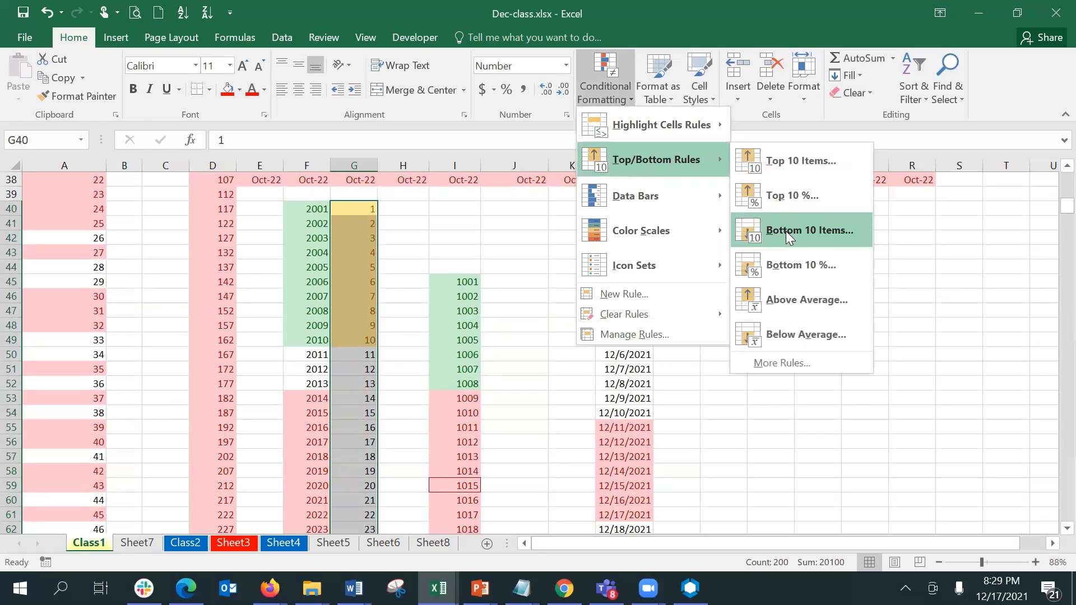
{"action": "left_click", "coordinate": [797, 304]}
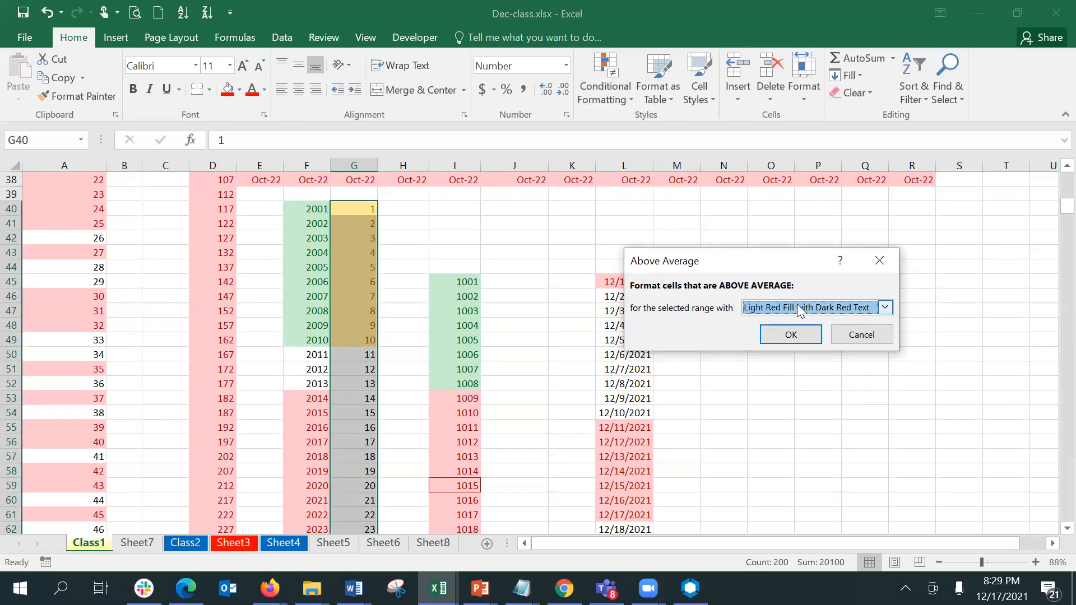
{"action": "left_click", "coordinate": [799, 309]}
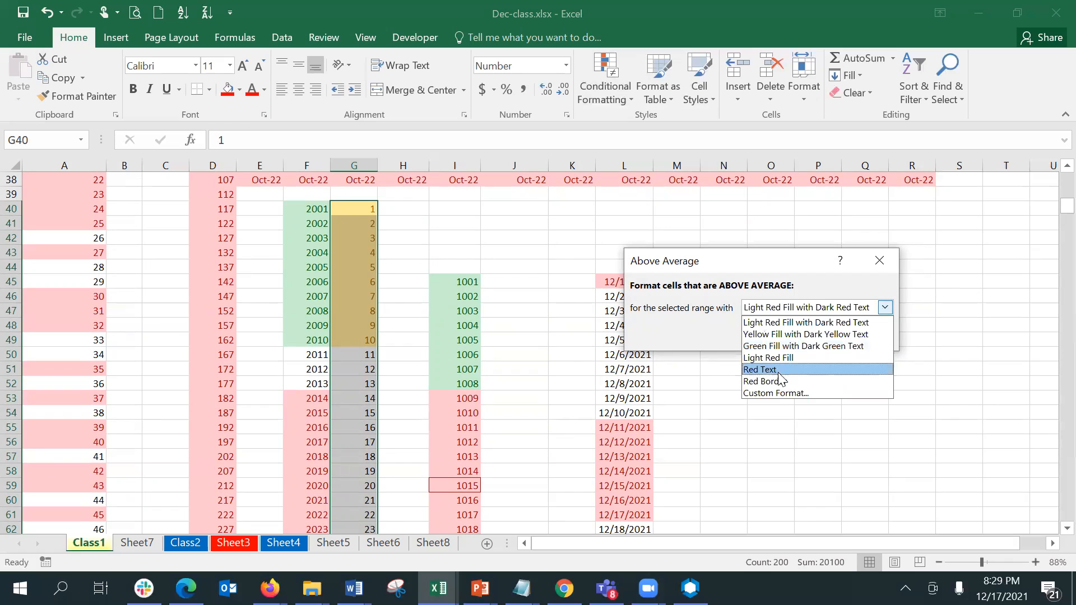
{"action": "left_click", "coordinate": [778, 394]}
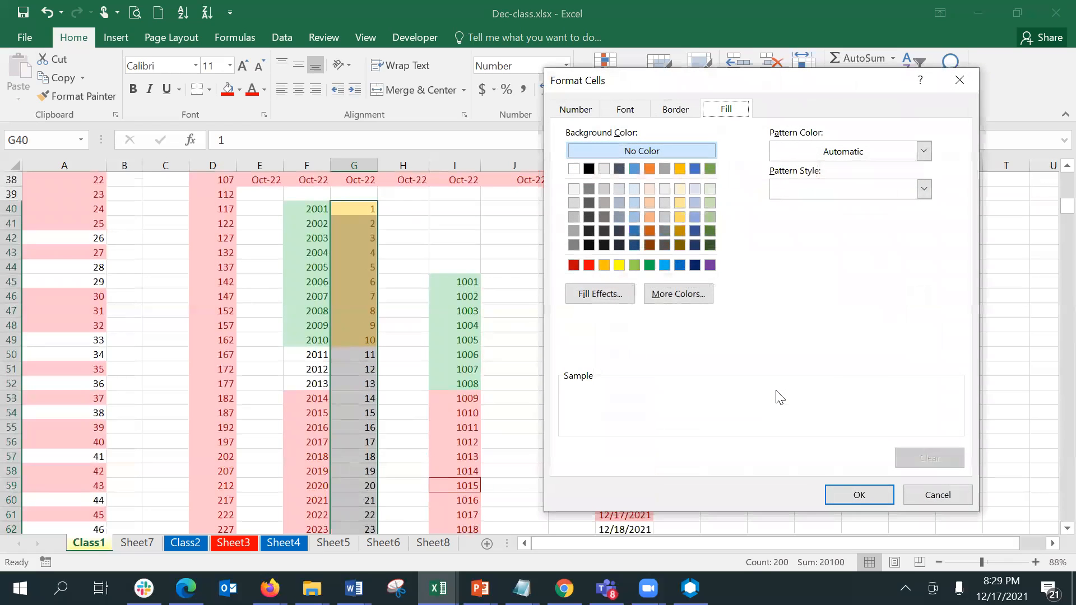
{"action": "left_click", "coordinate": [635, 231]}
{"action": "left_click", "coordinate": [863, 496]}
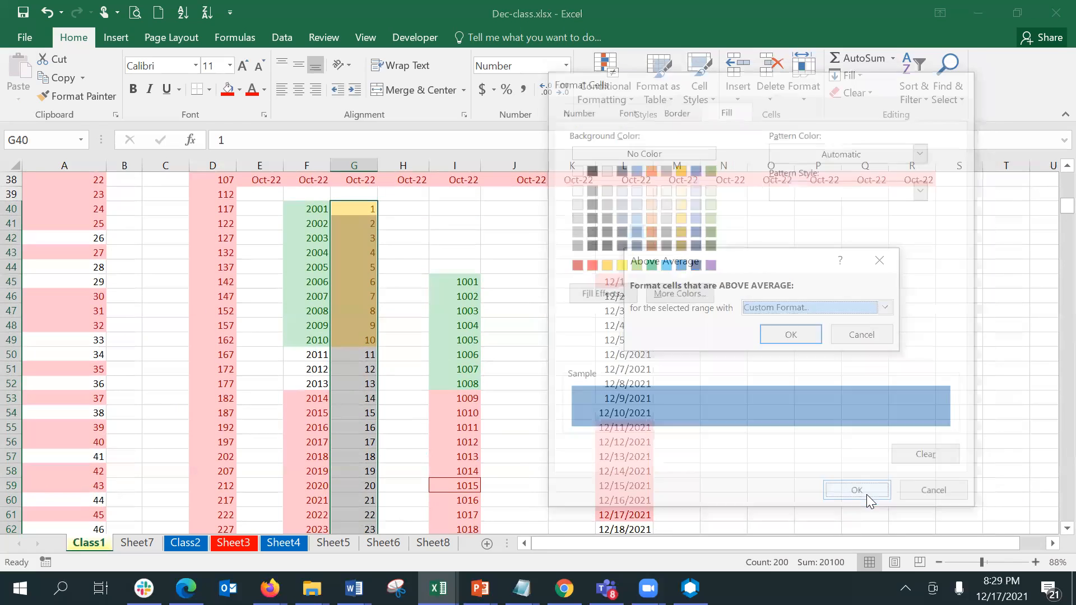
{"action": "left_click", "coordinate": [810, 338]}
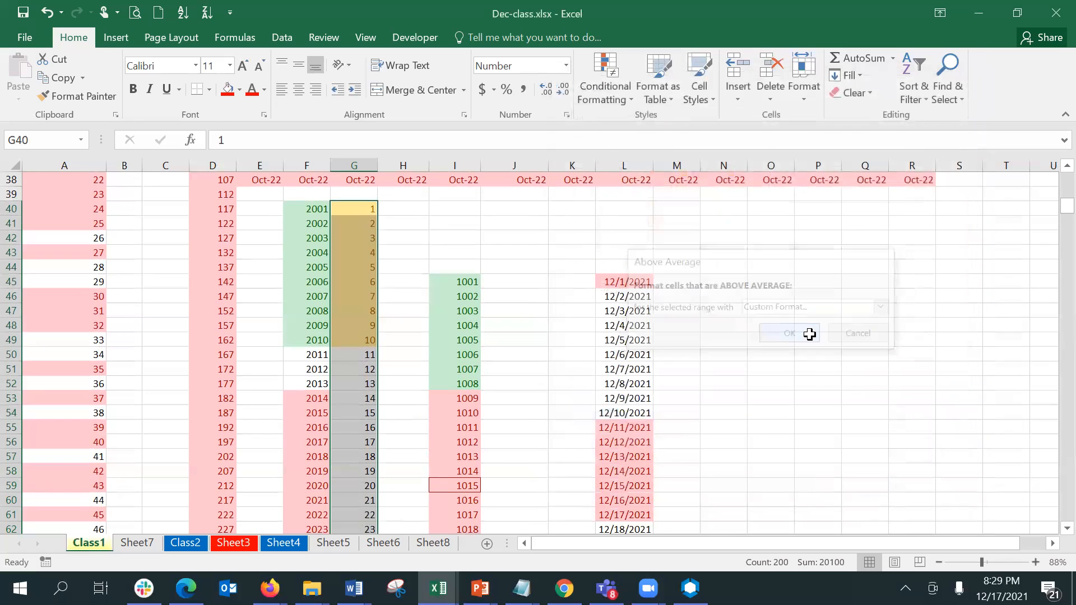
Examine the above-average highlighting down the column G series, continuing past its last number in row 239.
{"action": "left_click", "coordinate": [386, 401]}
{"action": "key", "text": "Down"}
{"action": "key", "text": "Down"}
{"action": "key", "text": "Down"}
{"action": "key", "text": "Down"}
{"action": "key", "text": "Down"}
{"action": "key", "text": "Down"}
{"action": "key", "text": "Down"}
{"action": "key", "text": "Down"}
{"action": "key", "text": "Down"}
{"action": "key", "text": "Down"}
{"action": "key", "text": "Down"}
{"action": "key", "text": "Down"}
{"action": "key", "text": "Down"}
{"action": "key", "text": "Down"}
{"action": "key", "text": "Down"}
{"action": "key", "text": "Down"}
{"action": "key", "text": "Down"}
{"action": "key", "text": "Down"}
{"action": "key", "text": "Down"}
{"action": "key", "text": "Down"}
{"action": "key", "text": "Down"}
{"action": "key", "text": "Down"}
{"action": "key", "text": "Down"}
{"action": "key", "text": "Down"}
{"action": "key", "text": "Down"}
{"action": "key", "text": "Down"}
{"action": "key", "text": "Down"}
{"action": "key", "text": "Down"}
{"action": "key", "text": "Down"}
{"action": "key", "text": "Down"}
{"action": "key", "text": "Down"}
{"action": "key", "text": "Down"}
{"action": "key", "text": "Down"}
{"action": "key", "text": "Down"}
{"action": "key", "text": "Down"}
{"action": "key", "text": "Down"}
{"action": "key", "text": "Down"}
{"action": "key", "text": "Down"}
{"action": "key", "text": "Down"}
{"action": "key", "text": "Down"}
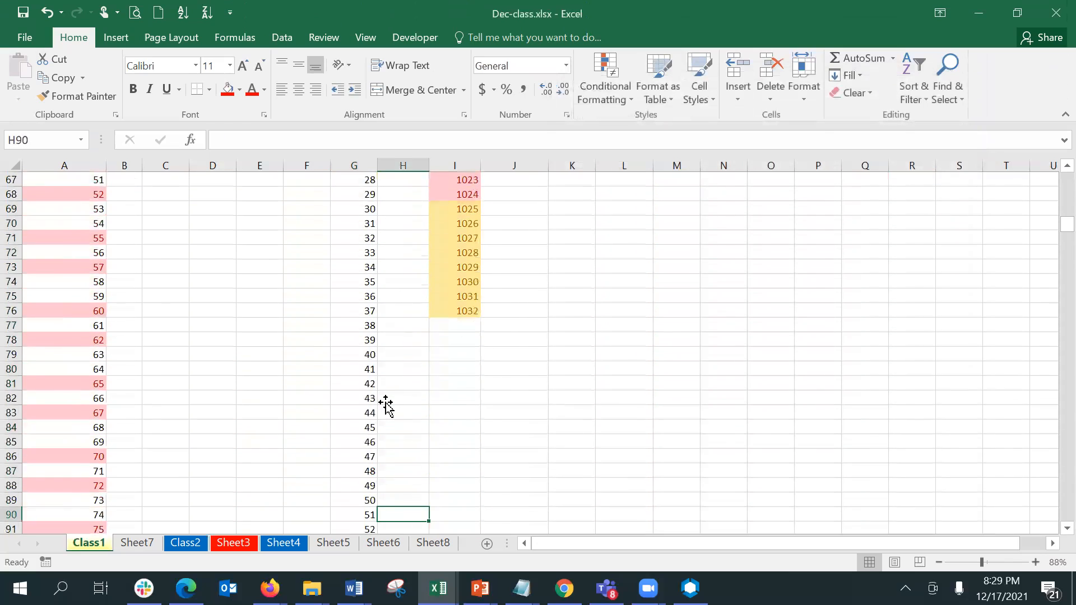
{"action": "key", "text": "Down"}
{"action": "key", "text": "Down"}
{"action": "key", "text": "Down"}
{"action": "key", "text": "Down"}
{"action": "key", "text": "Down"}
{"action": "key", "text": "Down"}
{"action": "key", "text": "Down"}
{"action": "key", "text": "Down"}
{"action": "key", "text": "Down"}
{"action": "key", "text": "Down"}
{"action": "key", "text": "Down"}
{"action": "key", "text": "Down"}
{"action": "key", "text": "Down"}
{"action": "key", "text": "Down"}
{"action": "key", "text": "Down"}
{"action": "key", "text": "Down"}
{"action": "key", "text": "Down"}
{"action": "key", "text": "Down"}
{"action": "key", "text": "Down"}
{"action": "key", "text": "Down"}
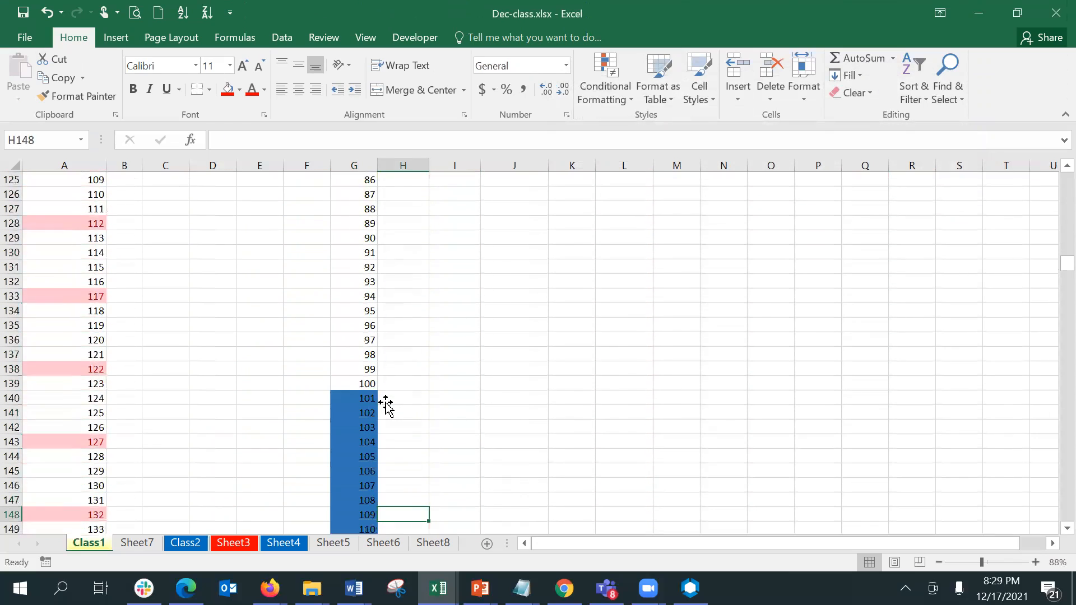
{"action": "key", "text": "Left"}
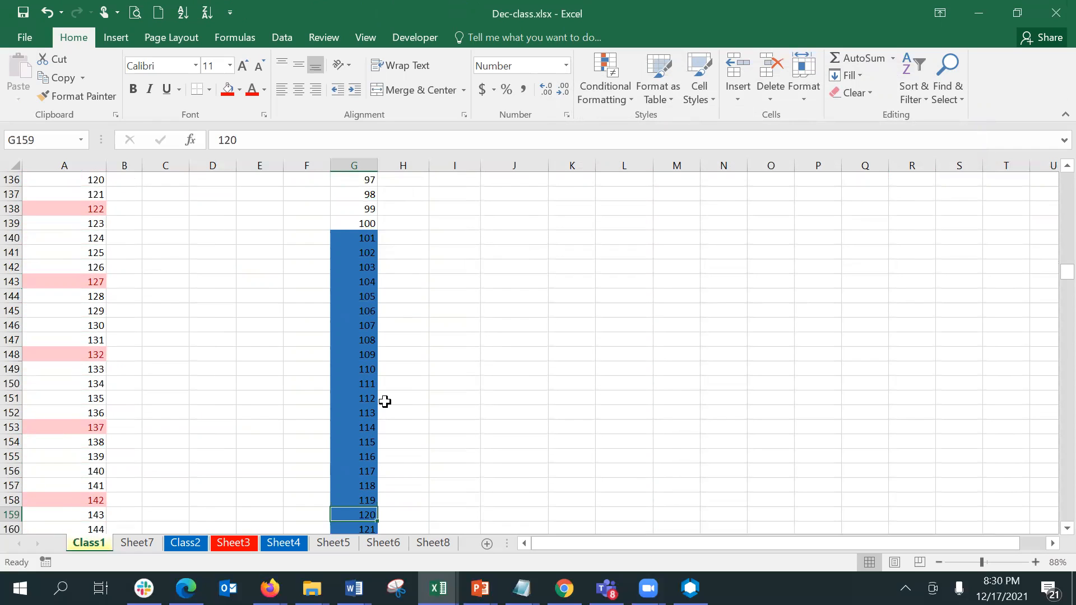
{"action": "key", "text": "Down"}
{"action": "key", "text": "Down"}
{"action": "key", "text": "Down"}
{"action": "key", "text": "Down"}
{"action": "key", "text": "Down"}
{"action": "key", "text": "Down"}
{"action": "key", "text": "Down"}
{"action": "key", "text": "Down"}
{"action": "key", "text": "Down"}
{"action": "key", "text": "Down"}
{"action": "key", "text": "Down"}
{"action": "key", "text": "Down"}
{"action": "key", "text": "Down"}
{"action": "key", "text": "Down"}
{"action": "key", "text": "Down"}
{"action": "key", "text": "Down"}
{"action": "key", "text": "Down"}
{"action": "key", "text": "Down"}
{"action": "key", "text": "Down"}
{"action": "key", "text": "Down"}
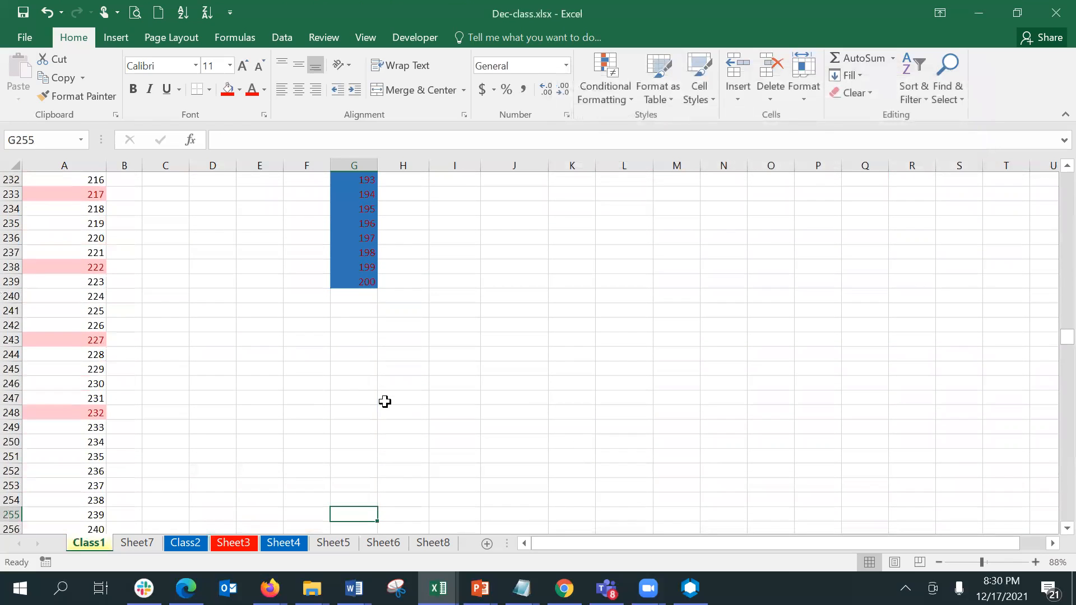
Compare the highlighting of the upper, middle and lower parts of the column G series, ending at G164.
{"action": "key", "text": "Up"}
{"action": "key", "text": "Up"}
{"action": "key", "text": "Up"}
{"action": "key", "text": "Up"}
{"action": "key", "text": "Up"}
{"action": "key", "text": "Up"}
{"action": "key", "text": "Up"}
{"action": "key", "text": "Up"}
{"action": "key", "text": "Up"}
{"action": "key", "text": "Up"}
{"action": "key", "text": "Up"}
{"action": "key", "text": "Up"}
{"action": "key", "text": "Up"}
{"action": "key", "text": "Up"}
{"action": "key", "text": "Up"}
{"action": "key", "text": "Up"}
{"action": "key", "text": "Up"}
{"action": "key", "text": "Up"}
{"action": "key", "text": "Up"}
{"action": "key", "text": "Up"}
{"action": "key", "text": "Page_Up"}
{"action": "key", "text": "Page_Down"}
{"action": "key", "text": "Page_Down"}
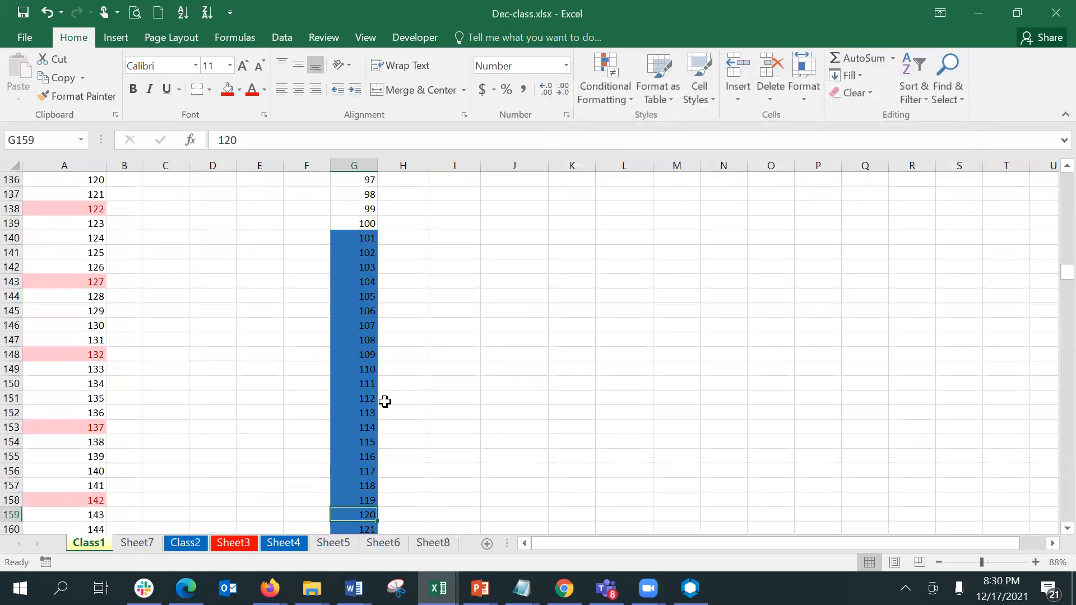
{"action": "key", "text": "Page_Up"}
{"action": "key", "text": "Page_Up"}
{"action": "key", "text": "Page_Up"}
{"action": "key", "text": "Page_Up"}
{"action": "key", "text": "Page_Up"}
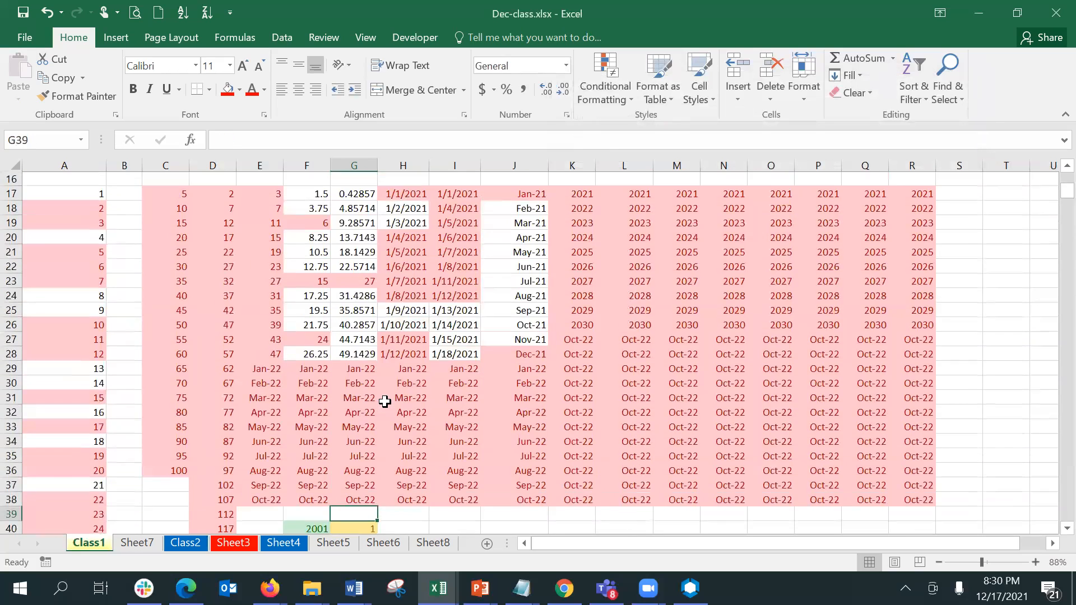
{"action": "key", "text": "Page_Down"}
{"action": "key", "text": "Page_Down"}
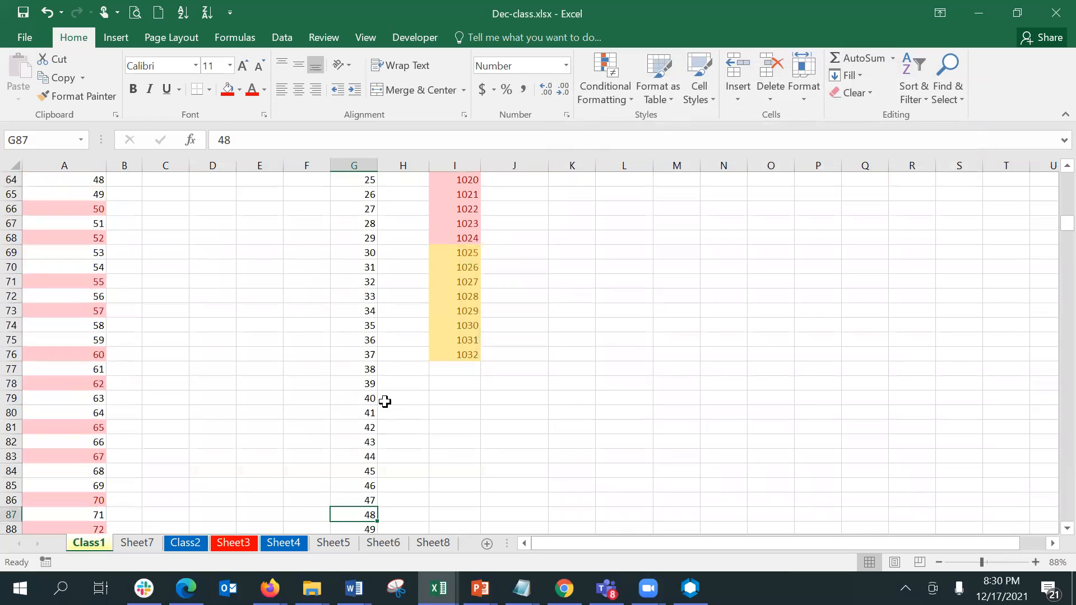
{"action": "key", "text": "Page_Down"}
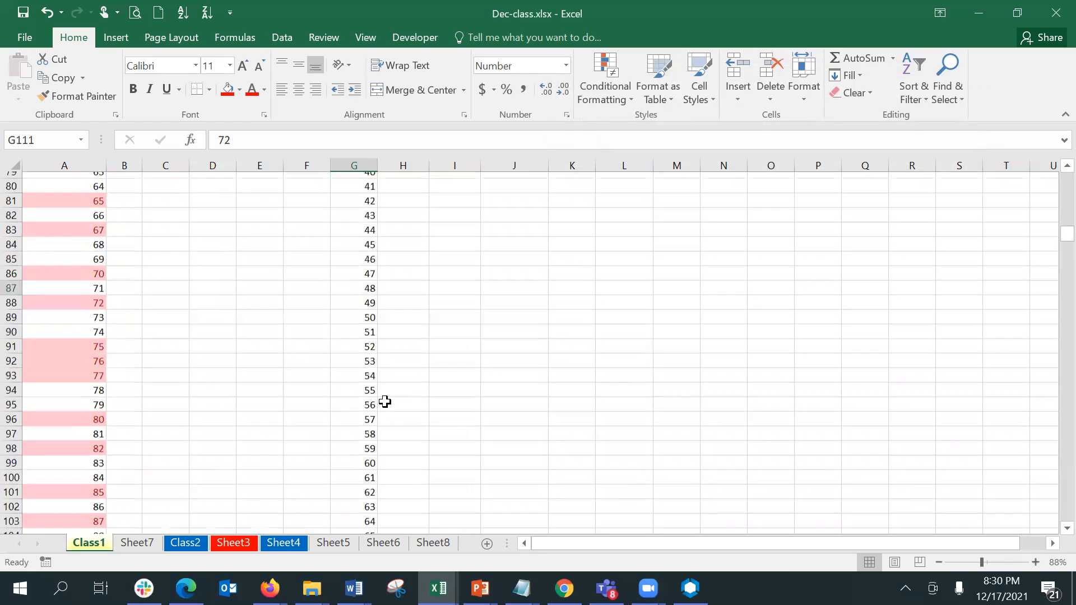
{"action": "key", "text": "Page_Down"}
{"action": "key", "text": "Page_Down"}
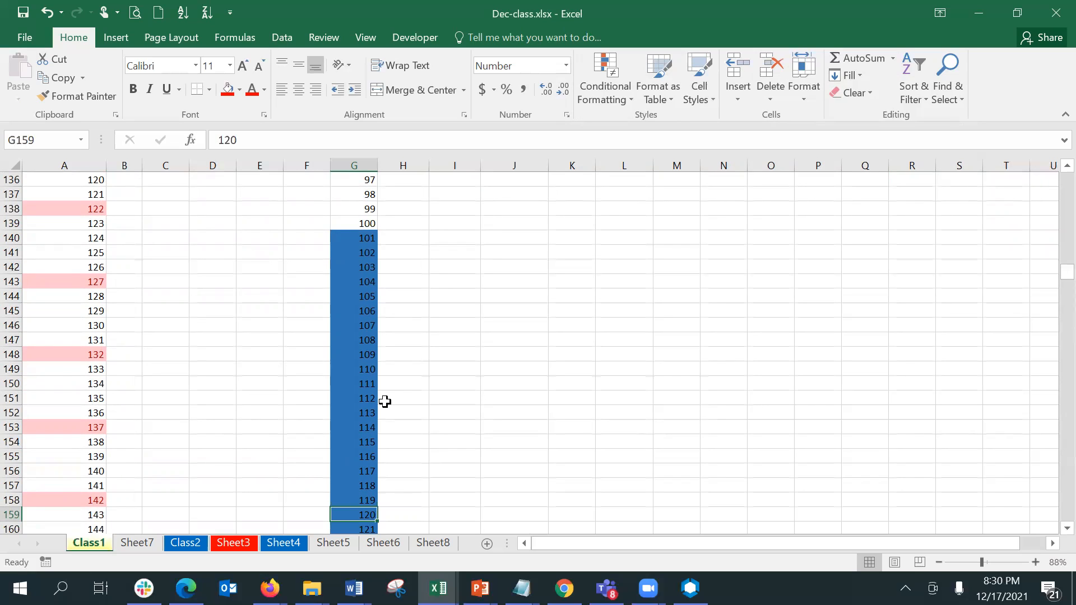
{"action": "key", "text": "Return"}
{"action": "key", "text": "Return"}
{"action": "key", "text": "Return"}
{"action": "key", "text": "Return"}
{"action": "key", "text": "Return"}
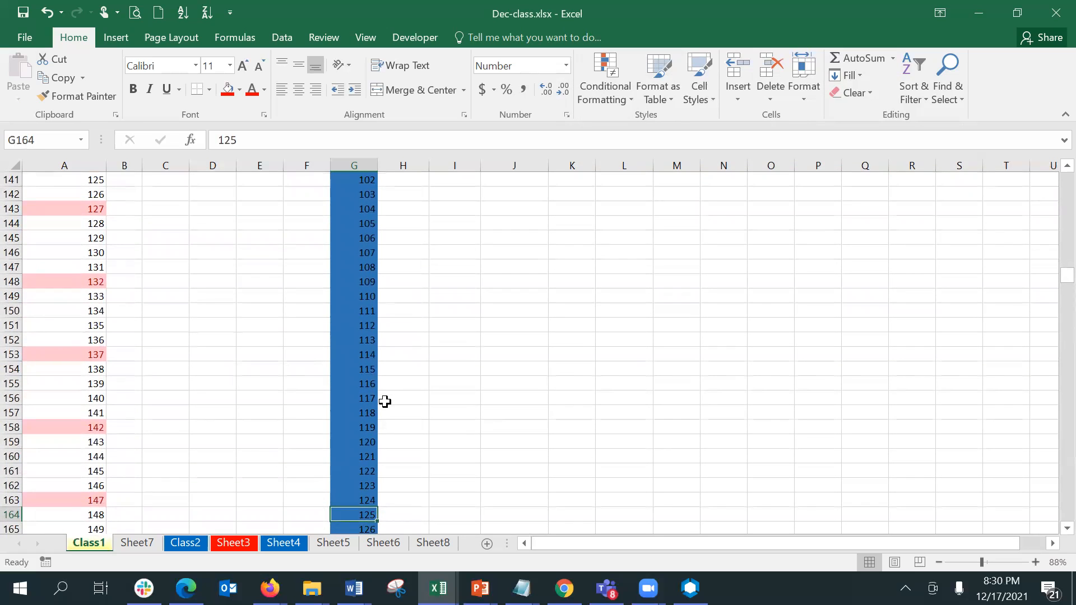
Edit the above-average rule on G40:G239 to format values 1 std dev above the average, and apply it.
{"action": "key", "text": "Page_Up"}
{"action": "key", "text": "Page_Up"}
{"action": "key", "text": "Page_Up"}
{"action": "key", "text": "Page_Up"}
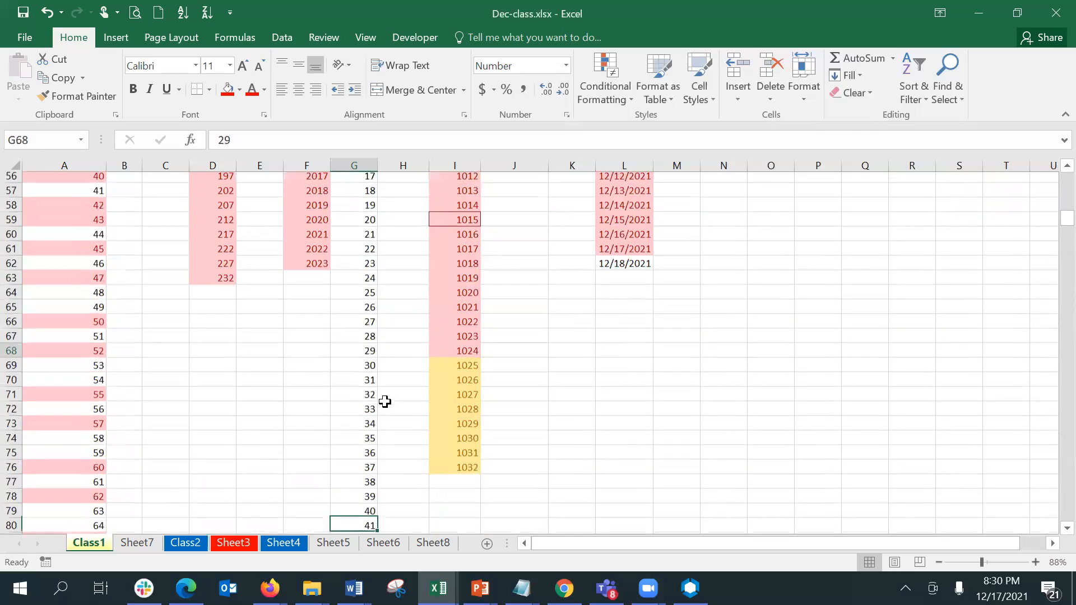
{"action": "key", "text": "Page_Up"}
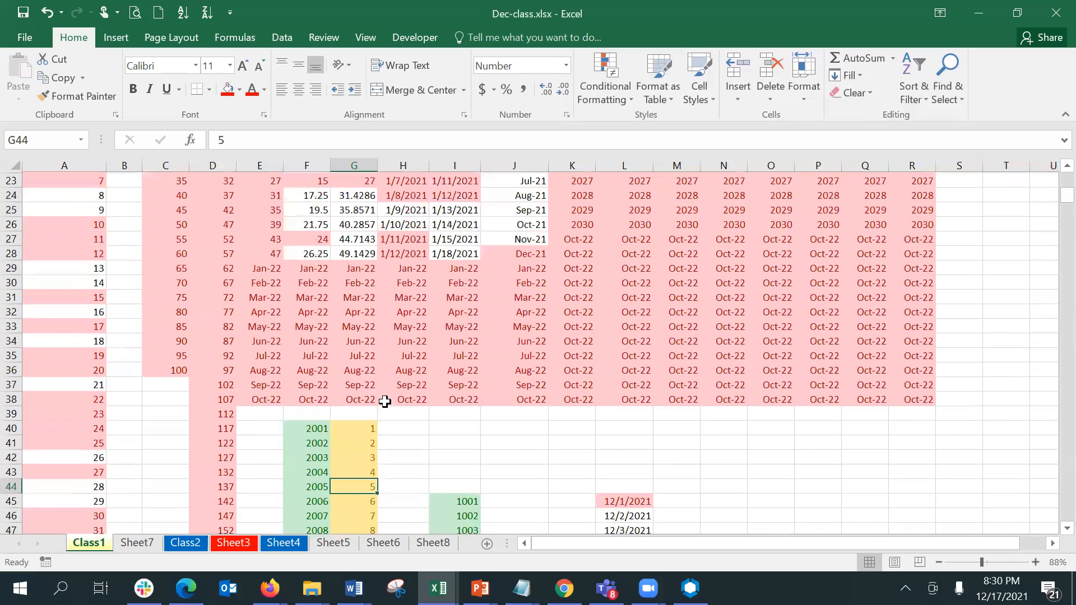
{"action": "key", "text": "Up"}
{"action": "key", "text": "Up"}
{"action": "key", "text": "Up"}
{"action": "key", "text": "Up"}
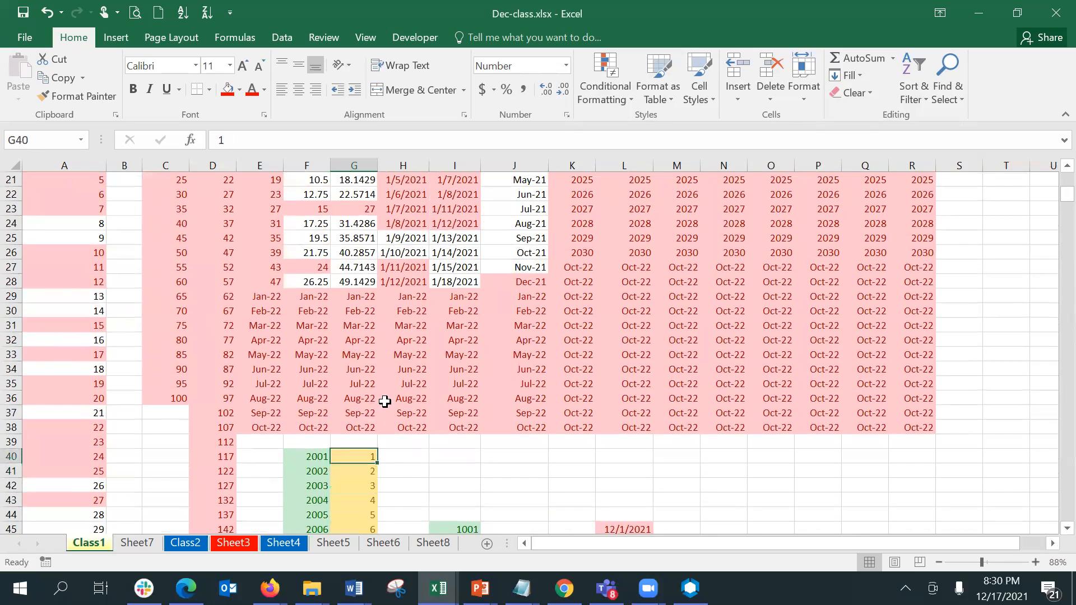
{"action": "key", "text": "ctrl+shift+Down"}
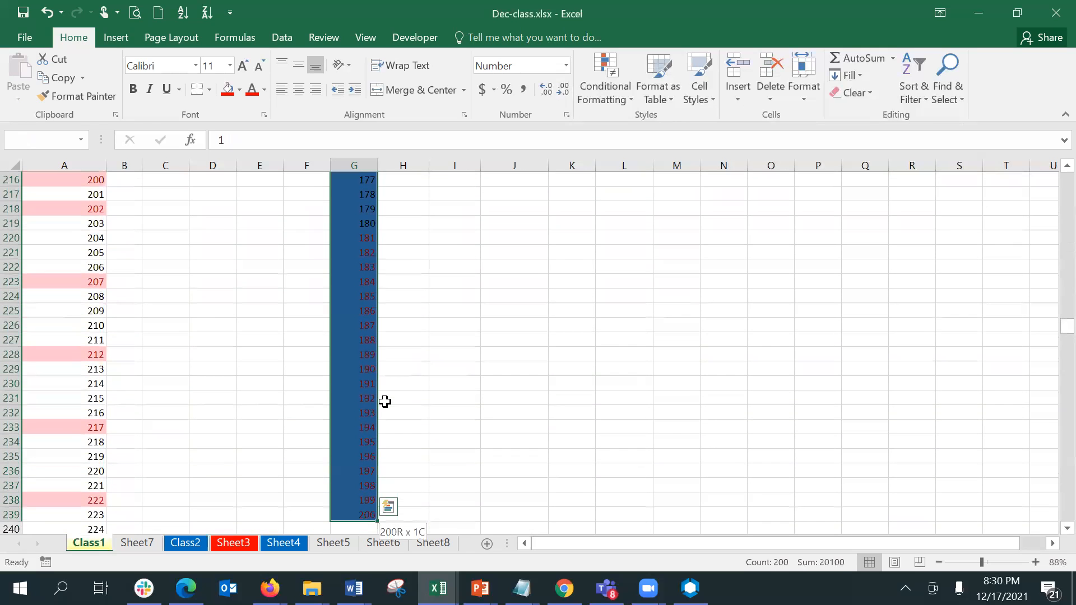
{"action": "left_click", "coordinate": [594, 101]}
{"action": "left_click", "coordinate": [647, 334]}
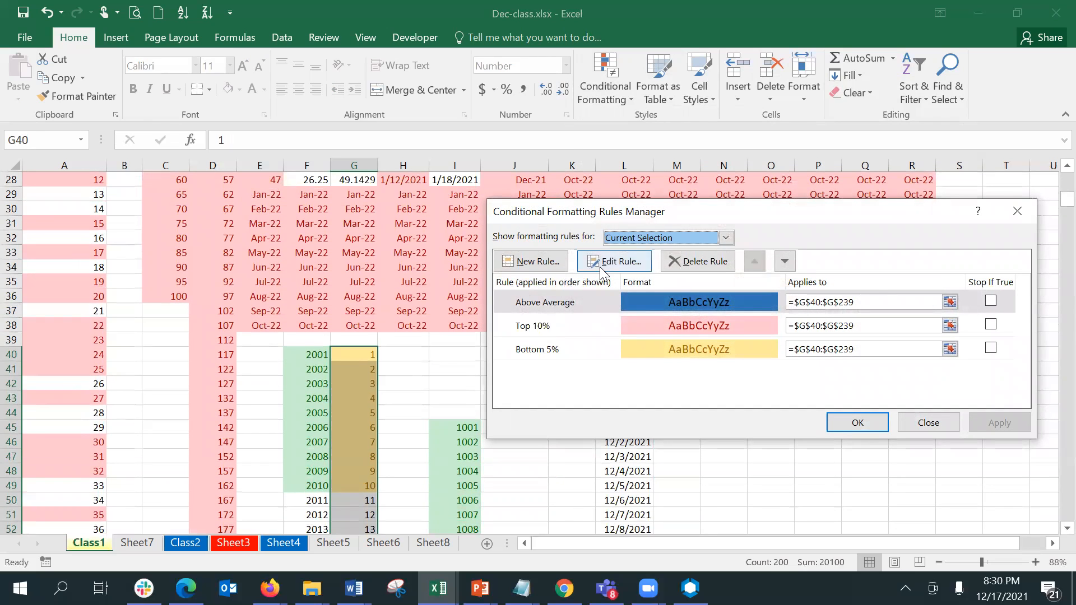
{"action": "left_click", "coordinate": [638, 261]}
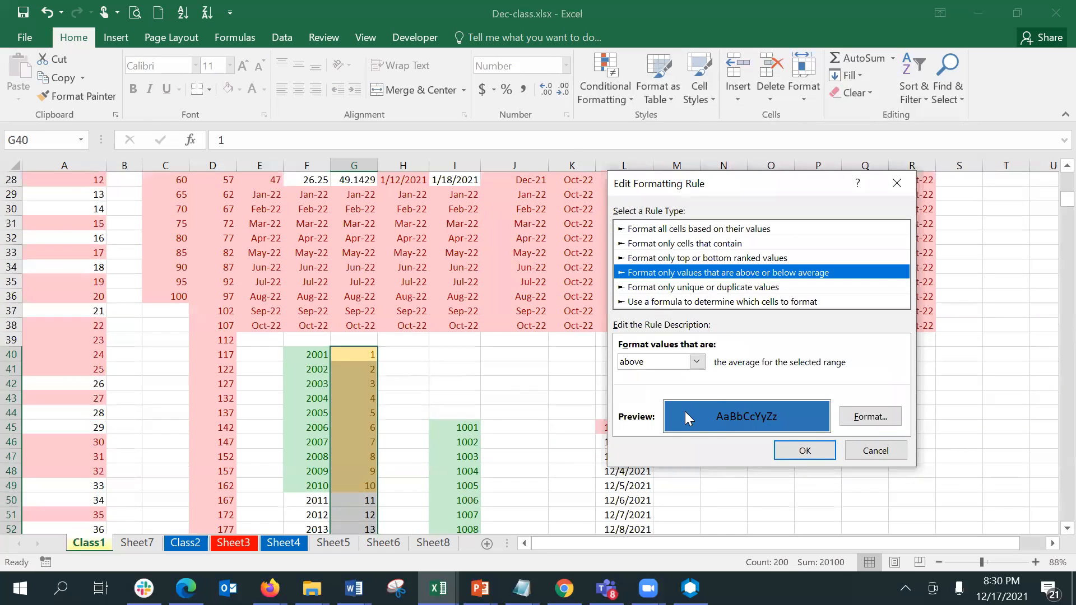
{"action": "left_click", "coordinate": [657, 363]}
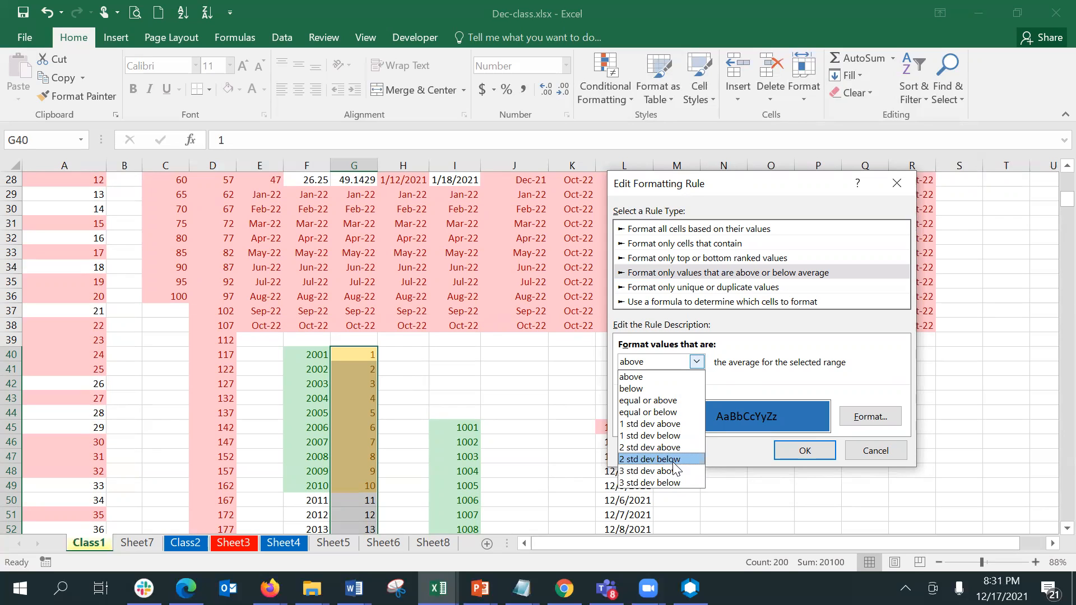
{"action": "left_click", "coordinate": [662, 426]}
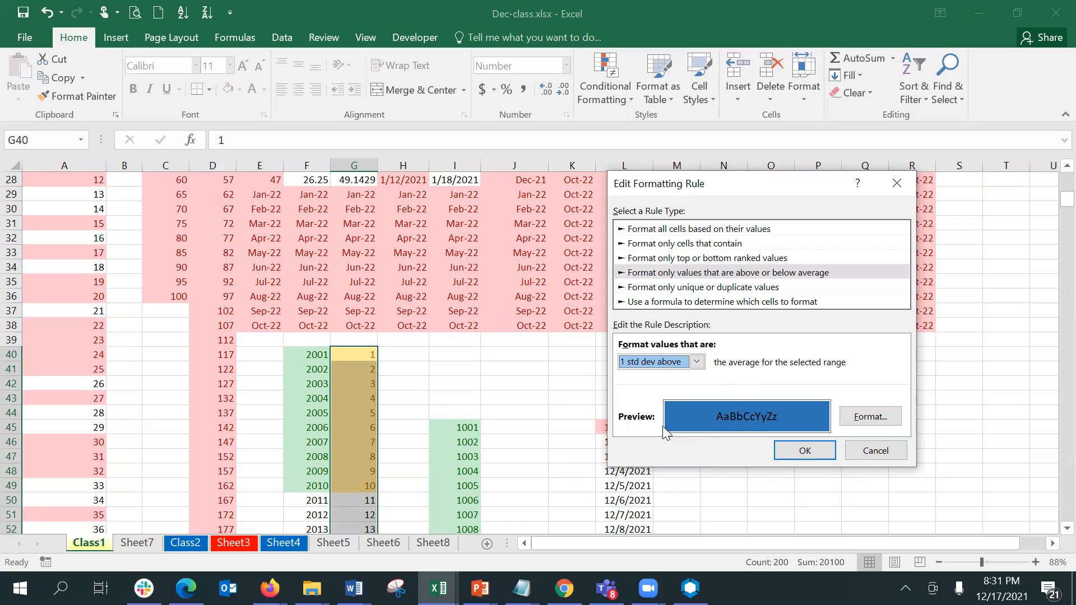
{"action": "left_click", "coordinate": [824, 451]}
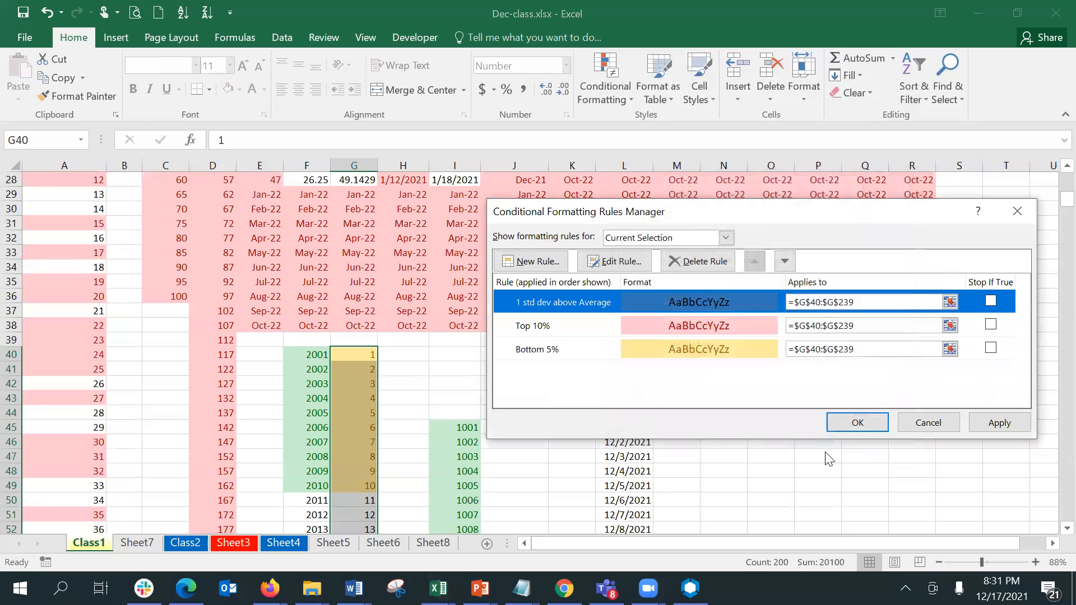
{"action": "left_click", "coordinate": [1019, 424]}
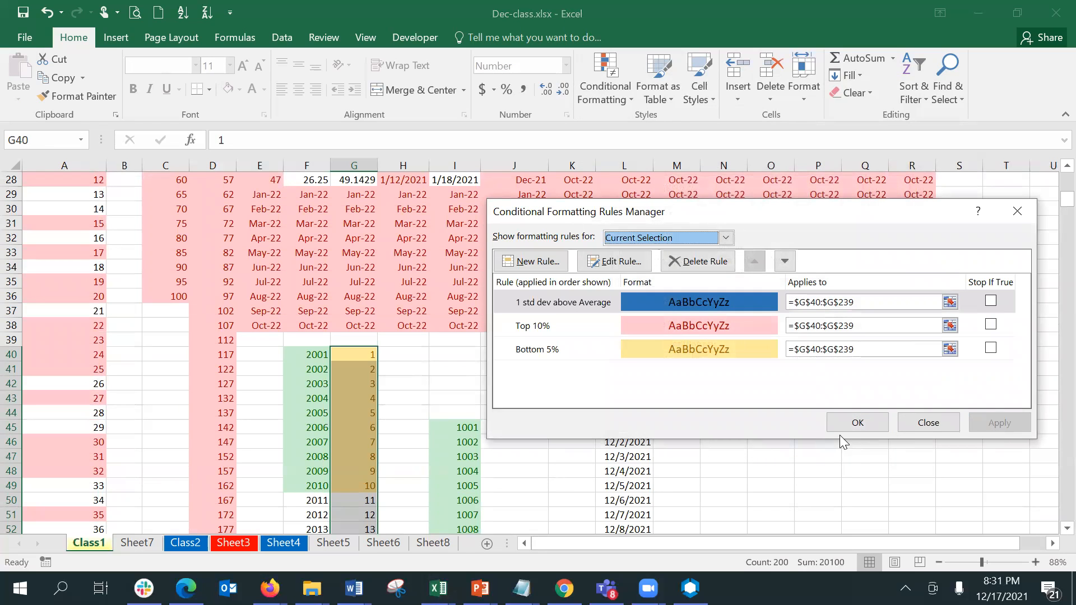
{"action": "left_click", "coordinate": [839, 425]}
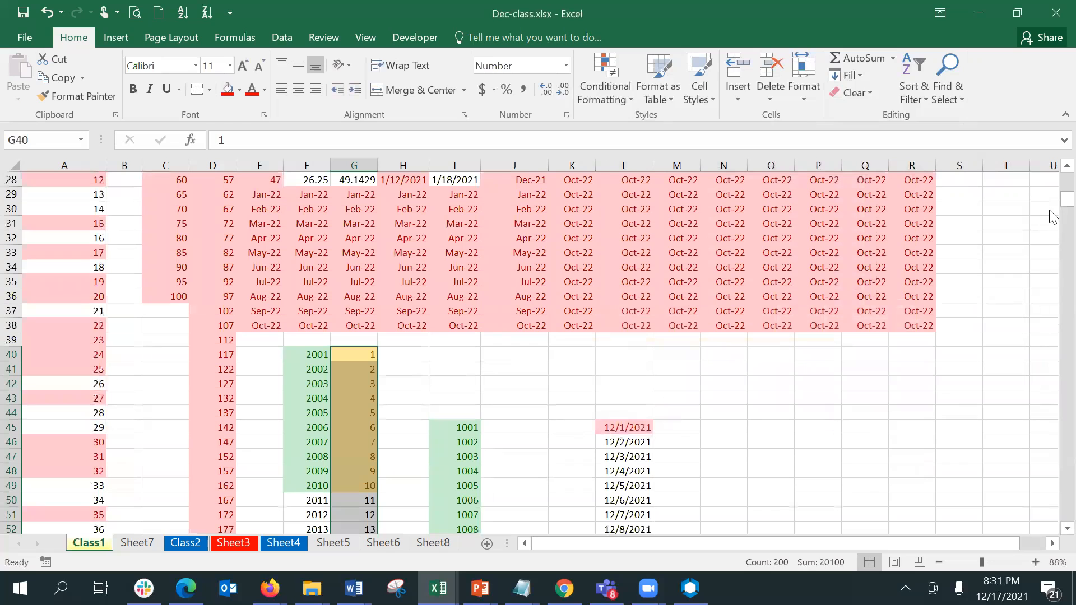
Examine the lower part of the column G series to see which numbers the standard deviation rule highlights.
{"action": "scroll", "coordinate": [1053, 223], "scroll_direction": "down", "scroll_amount": 1}
{"action": "scroll", "coordinate": [1053, 222], "scroll_direction": "down", "scroll_amount": 20}
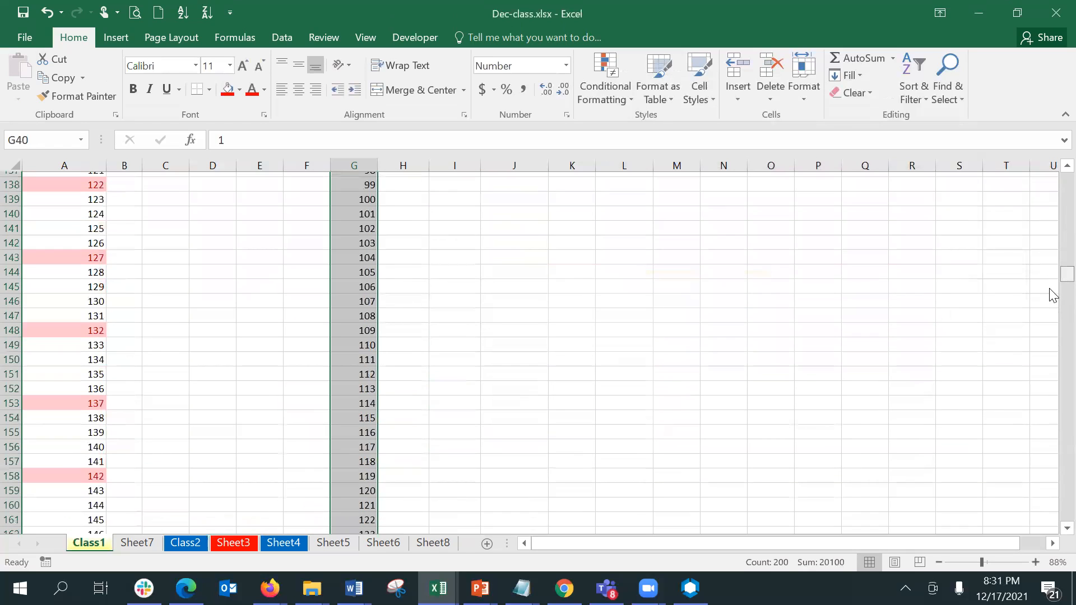
{"action": "scroll", "coordinate": [1053, 332], "scroll_direction": "up", "scroll_amount": 9}
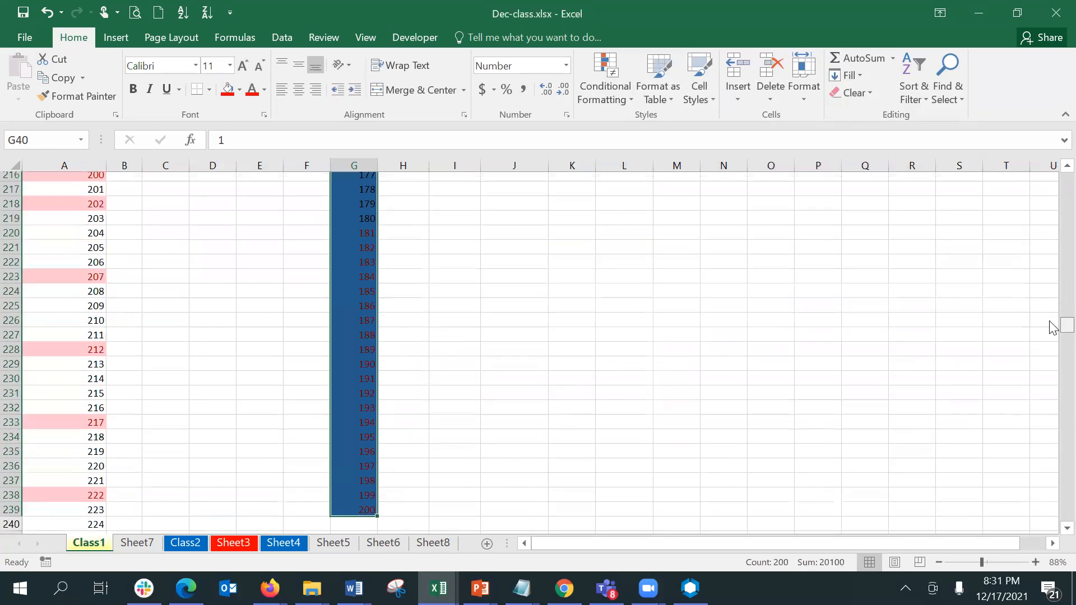
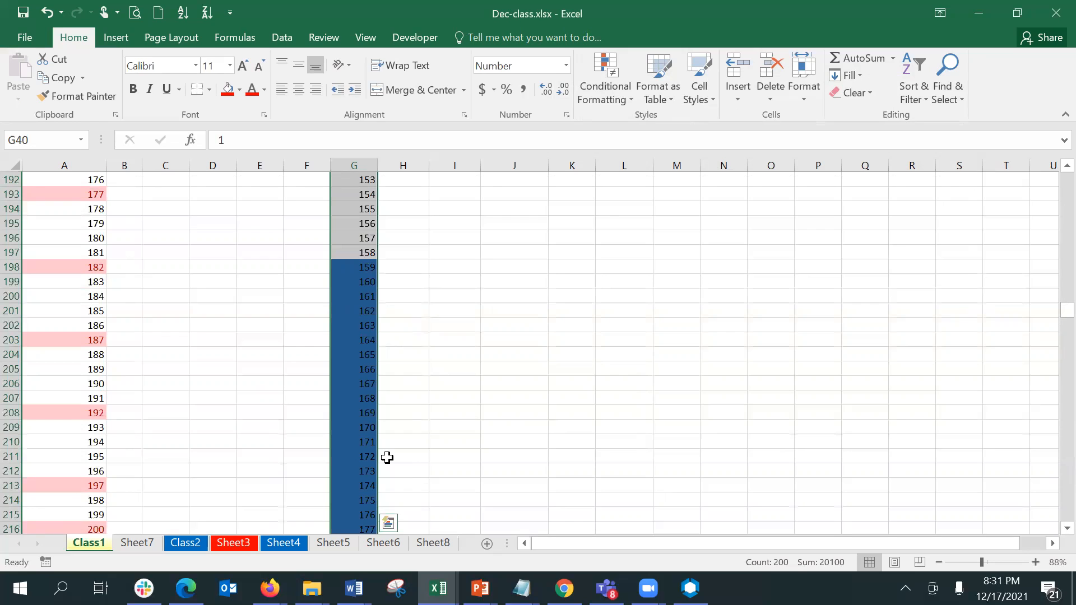
Review the rule types available for a new conditional formatting rule, from value-based to formula-based, without creating a rule.
{"action": "left_click", "coordinate": [588, 91]}
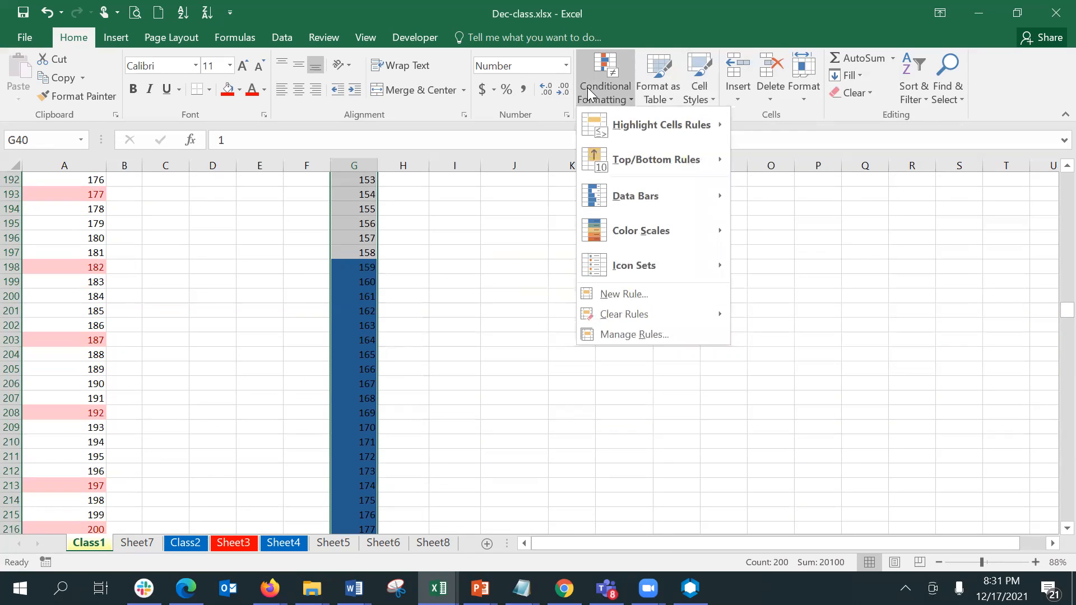
{"action": "mouse_move", "coordinate": [637, 168]}
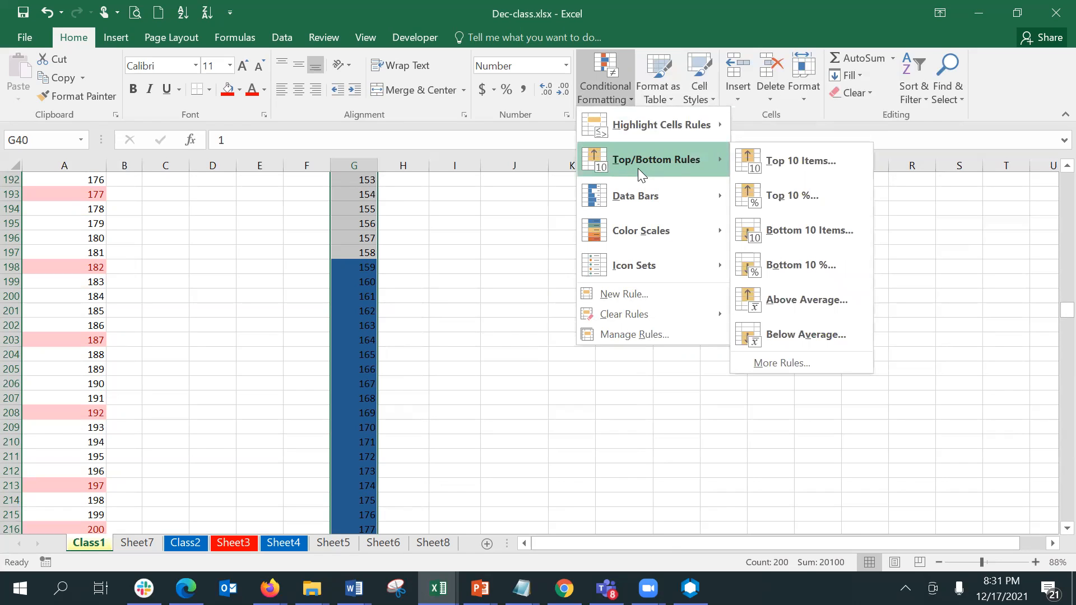
{"action": "mouse_move", "coordinate": [628, 127]}
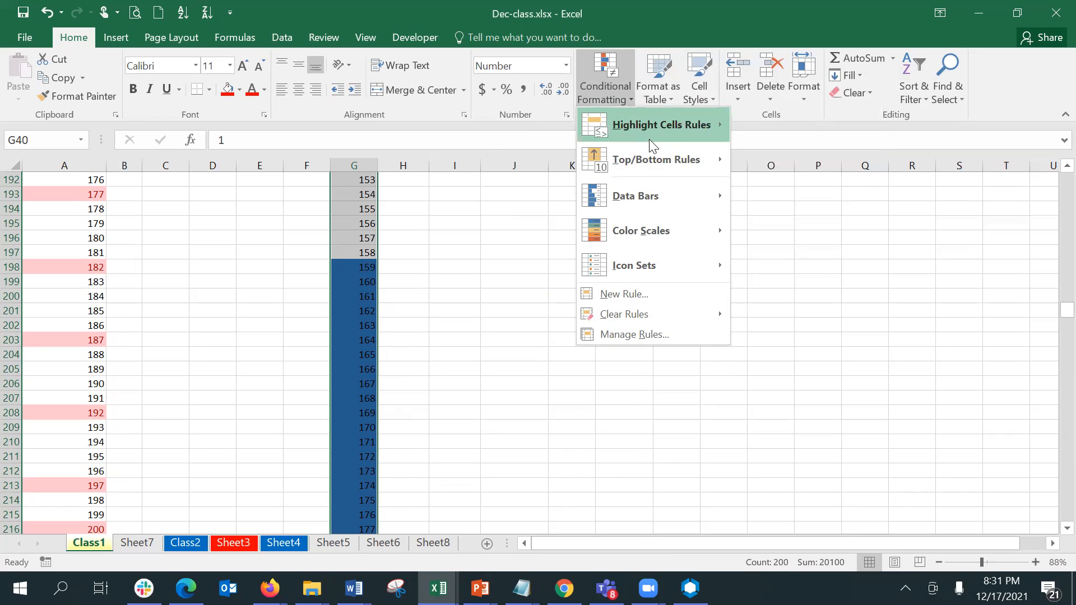
{"action": "left_click", "coordinate": [654, 303]}
{"action": "left_click", "coordinate": [623, 233]}
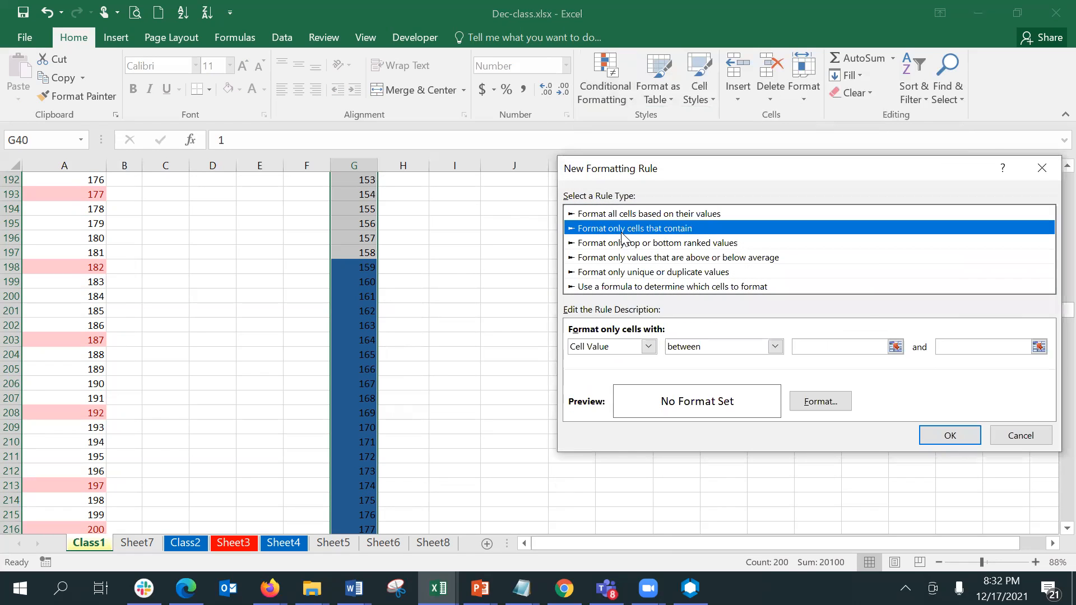
{"action": "left_click", "coordinate": [627, 257]}
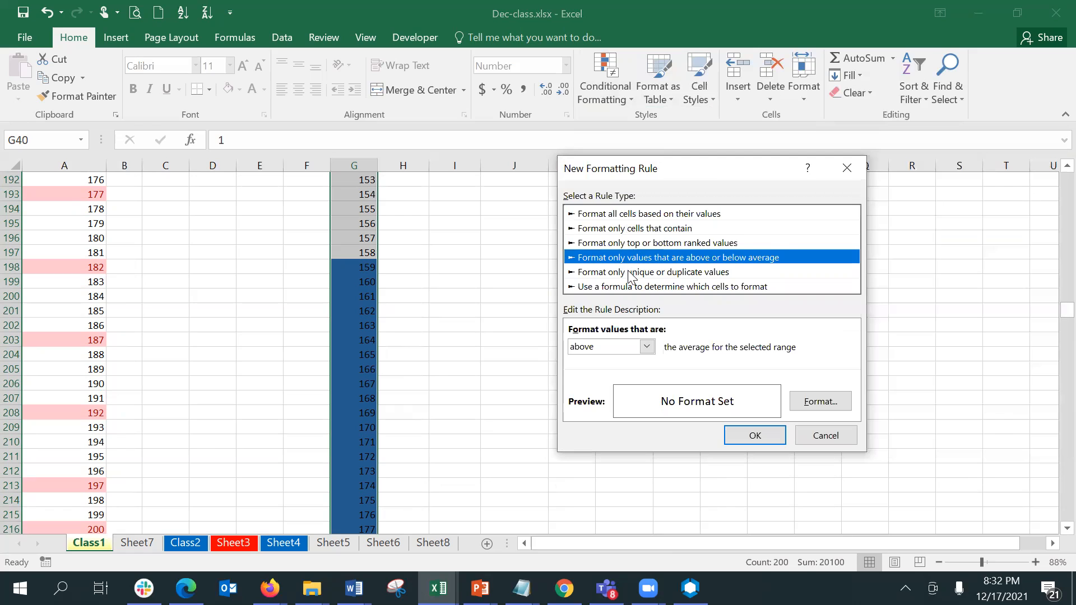
{"action": "left_click", "coordinate": [629, 273]}
{"action": "left_click", "coordinate": [630, 286]}
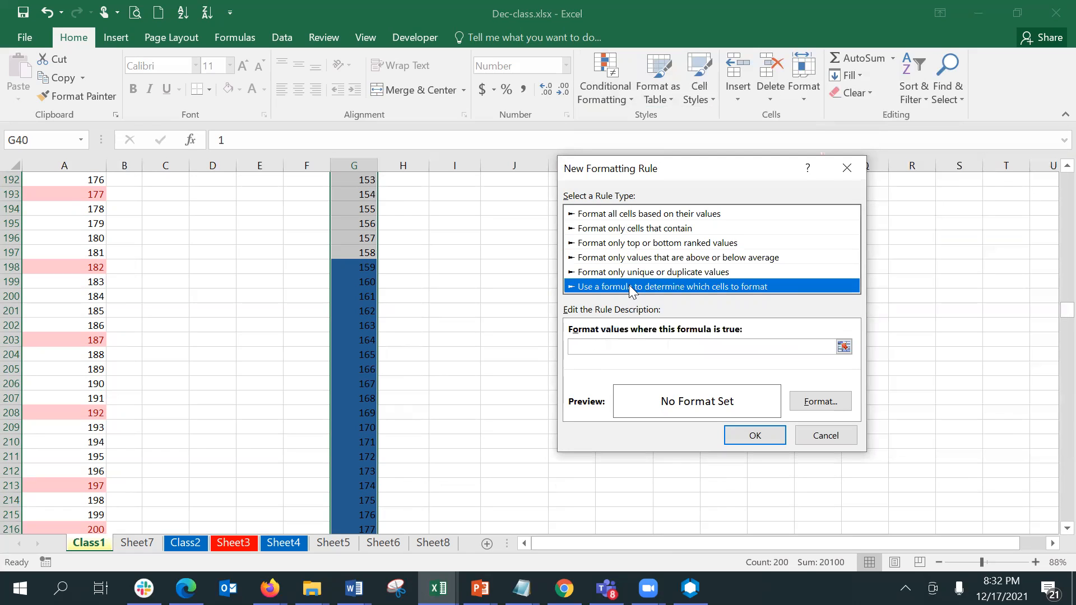
{"action": "left_click", "coordinate": [602, 215]}
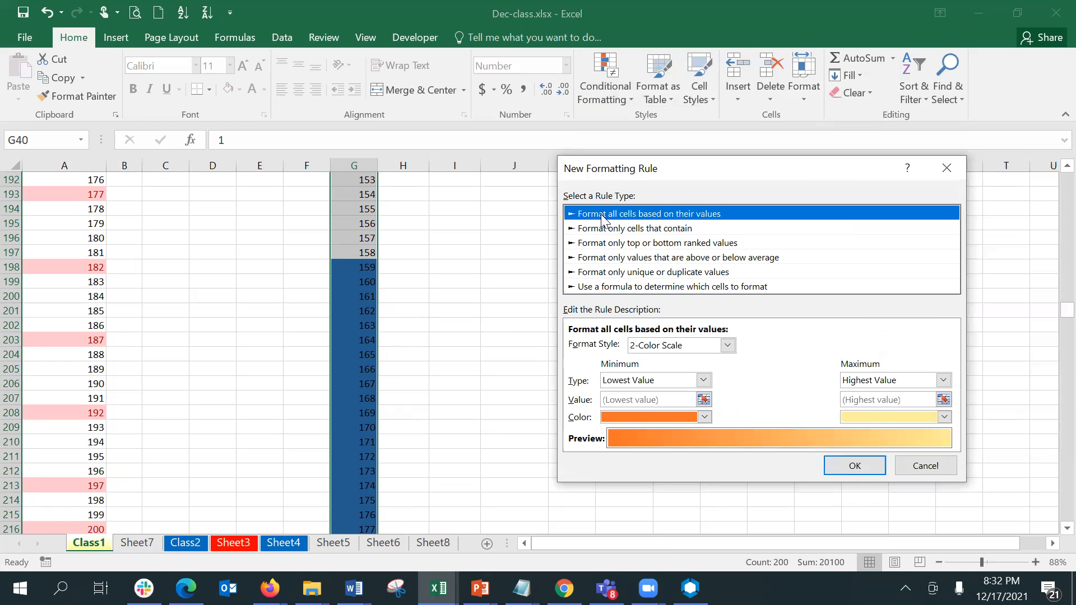
{"action": "left_click", "coordinate": [604, 229]}
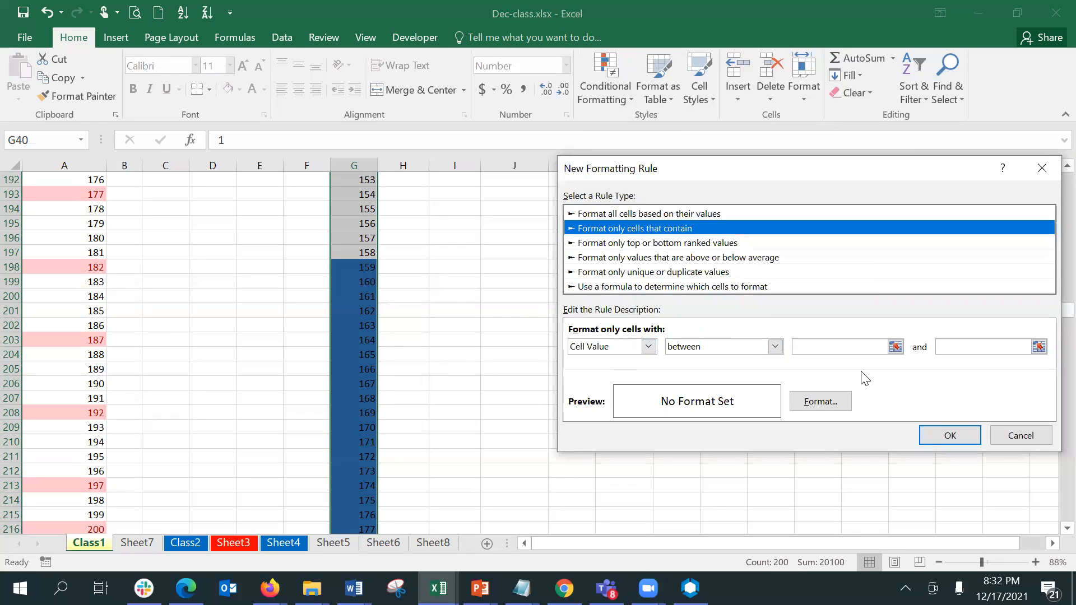
{"action": "left_click", "coordinate": [674, 245]}
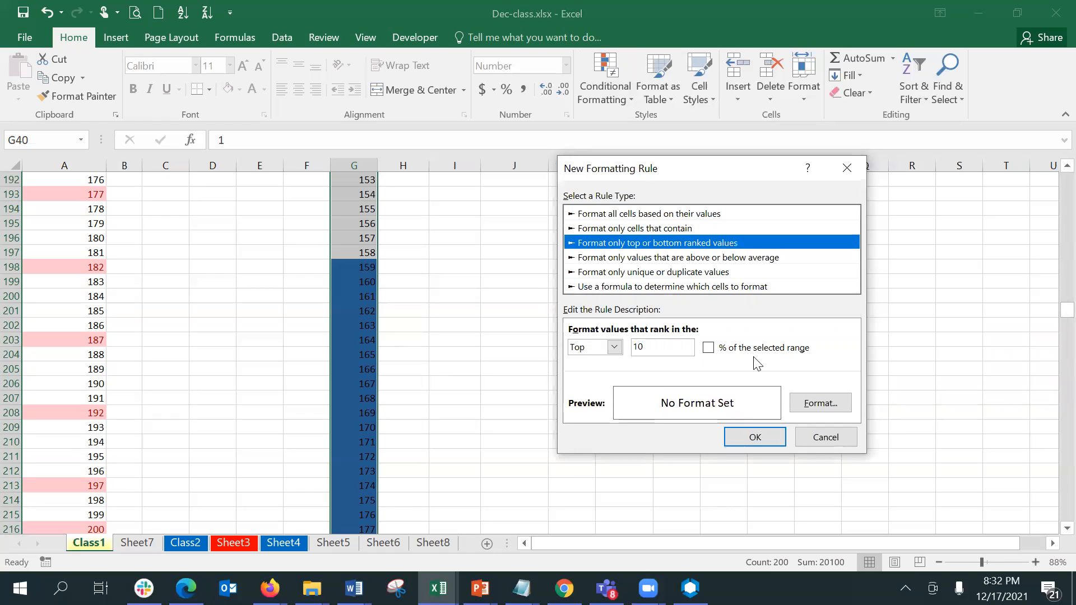
{"action": "left_click", "coordinate": [827, 442]}
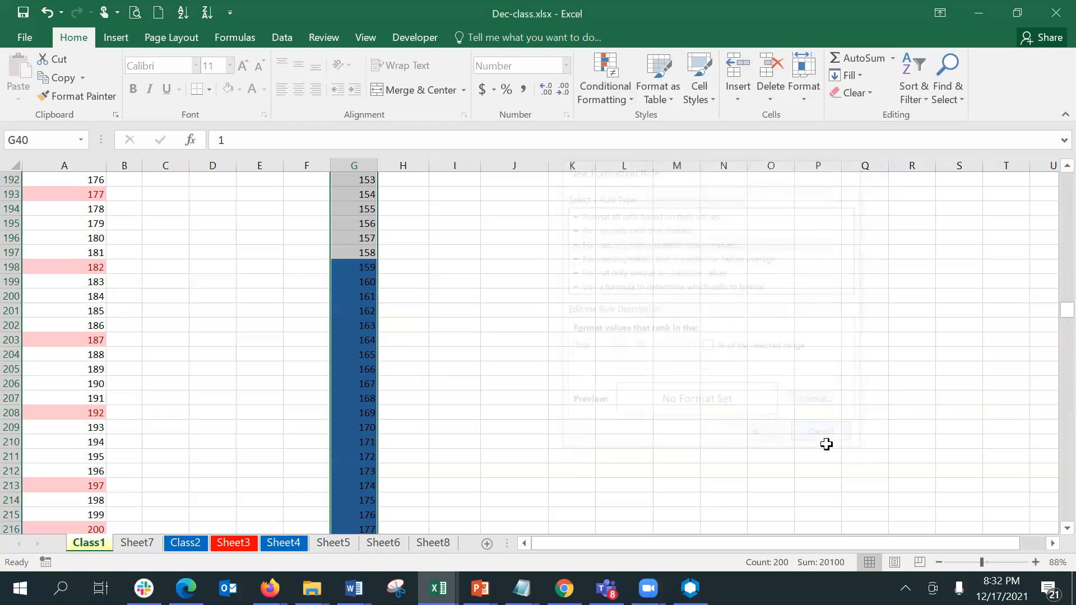
{"action": "left_click", "coordinate": [615, 96]}
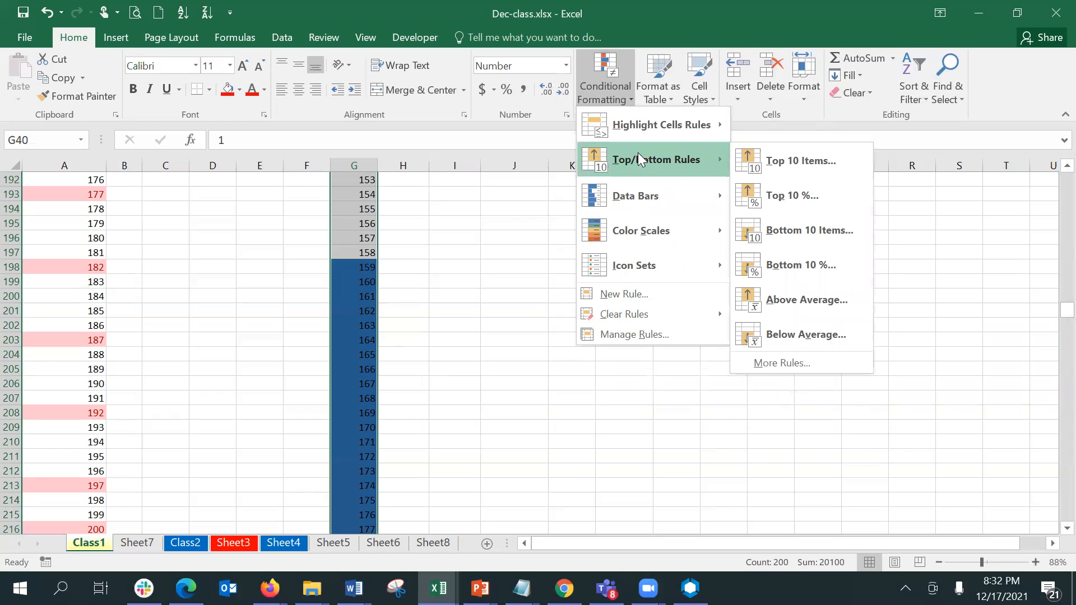
{"action": "left_click", "coordinate": [445, 187]}
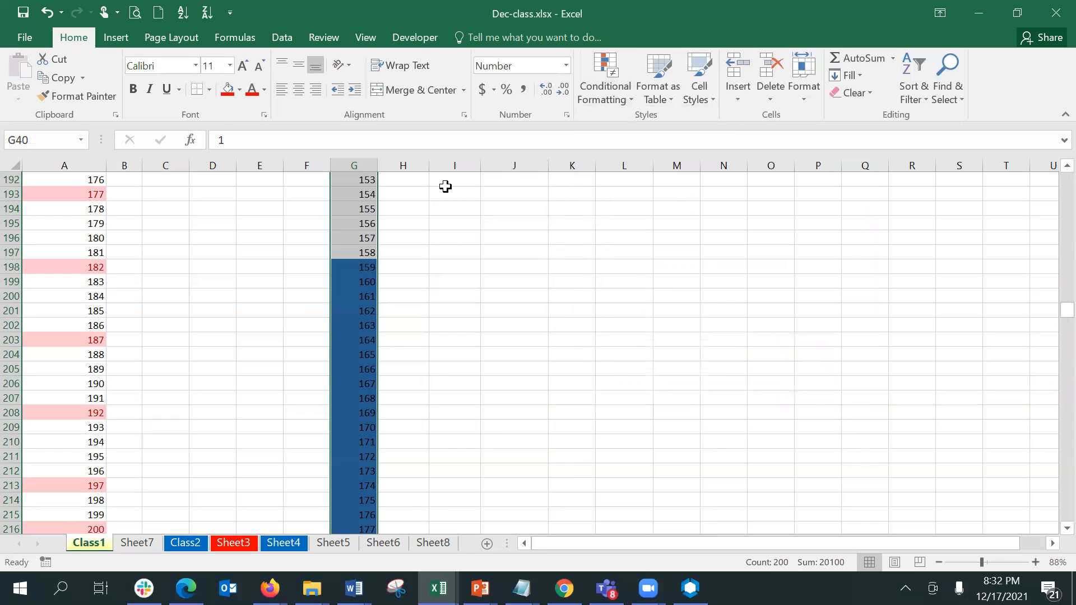
Enter 10 in the empty cell N40 and set its number format to Number.
{"action": "key", "text": "ctrl+Up"}
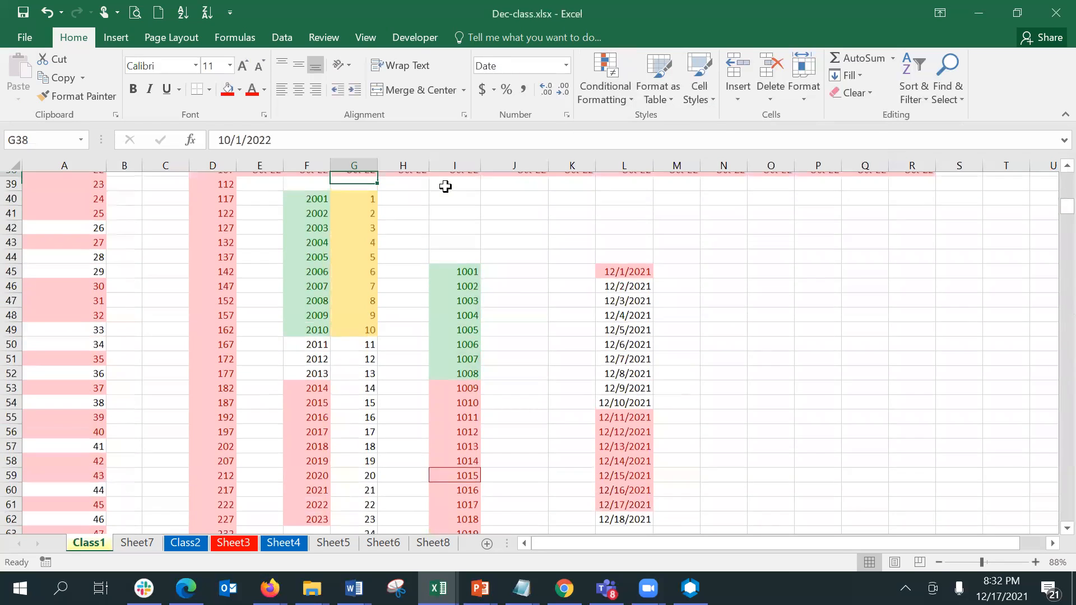
{"action": "key", "text": "ctrl+Up"}
{"action": "key", "text": "Down"}
{"action": "key", "text": "Down"}
{"action": "key", "text": "Down"}
{"action": "key", "text": "Down"}
{"action": "key", "text": "Down"}
{"action": "key", "text": "Down"}
{"action": "key", "text": "Down"}
{"action": "key", "text": "Down"}
{"action": "key", "text": "Down"}
{"action": "key", "text": "Down"}
{"action": "key", "text": "Down"}
{"action": "key", "text": "Down"}
{"action": "key", "text": "Down"}
{"action": "key", "text": "Down"}
{"action": "key", "text": "Down"}
{"action": "key", "text": "Down"}
{"action": "key", "text": "Down"}
{"action": "key", "text": "Down"}
{"action": "key", "text": "Down"}
{"action": "key", "text": "Down"}
{"action": "key", "text": "Down"}
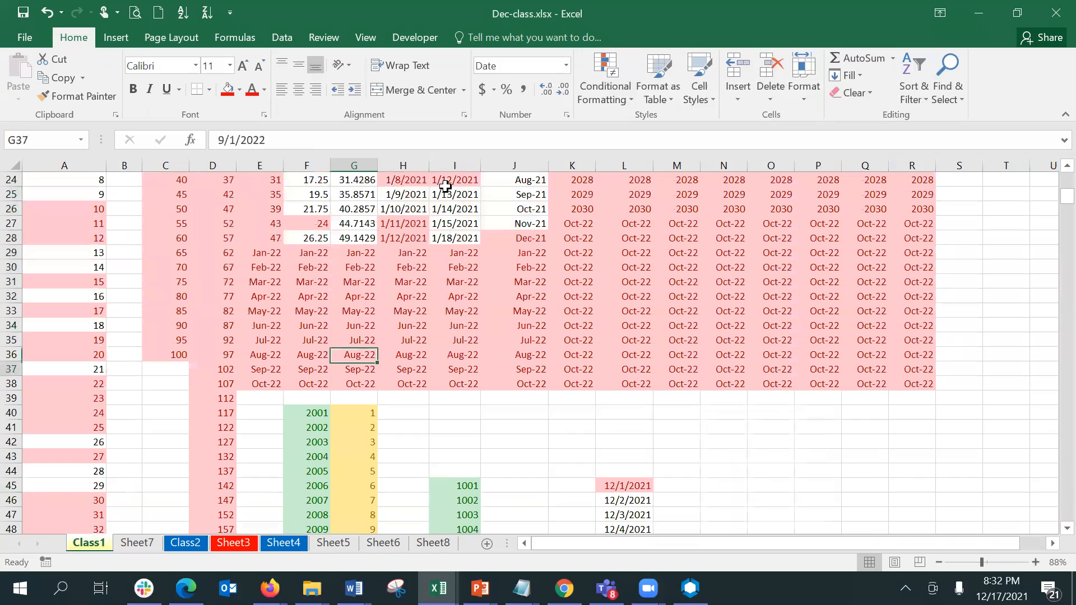
{"action": "key", "text": "Right"}
{"action": "key", "text": "Right"}
{"action": "key", "text": "Right"}
{"action": "key", "text": "Right"}
{"action": "key", "text": "Right"}
{"action": "key", "text": "Right"}
{"action": "key", "text": "Right"}
{"action": "key", "text": "Up"}
{"action": "key", "text": "Up"}
{"action": "key", "text": "Up"}
{"action": "key", "text": "Up"}
{"action": "key", "text": "Up"}
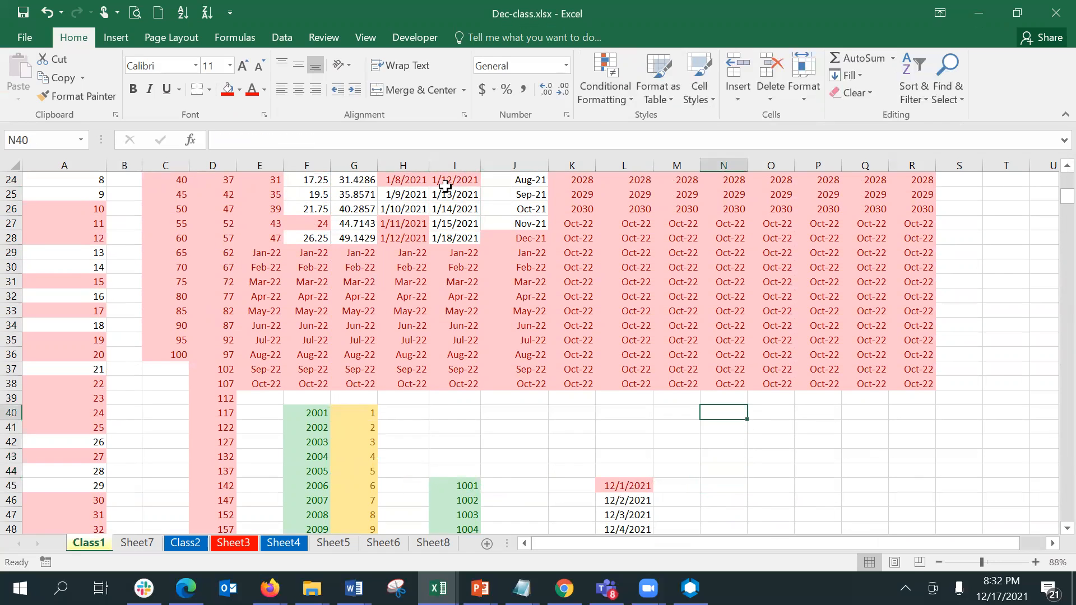
{"action": "type", "text": "`"}
{"action": "type", "text": "10"}
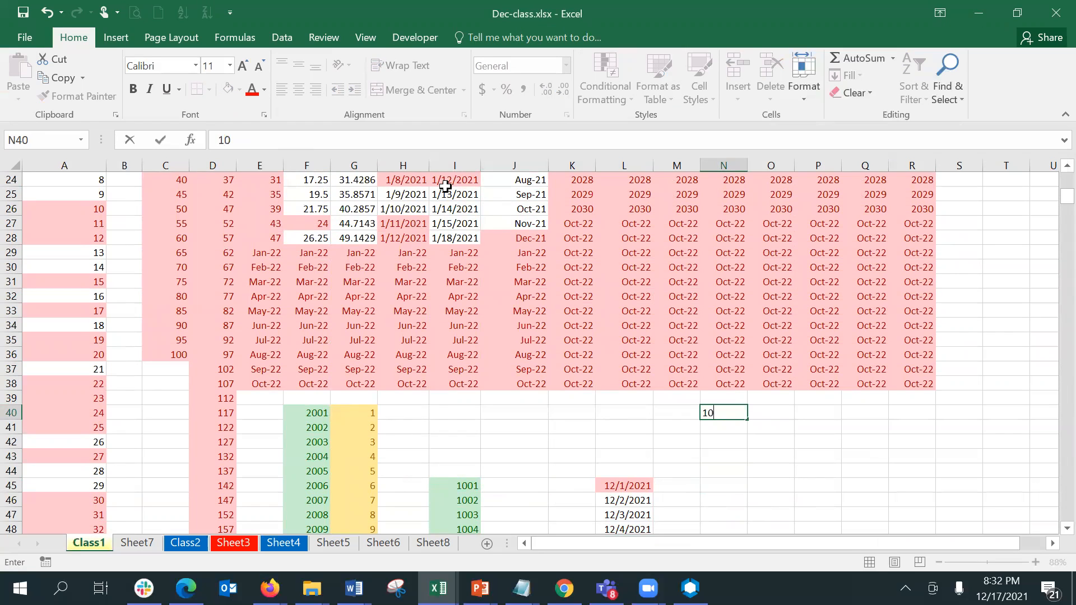
{"action": "key", "text": "Return"}
{"action": "key", "text": "Up"}
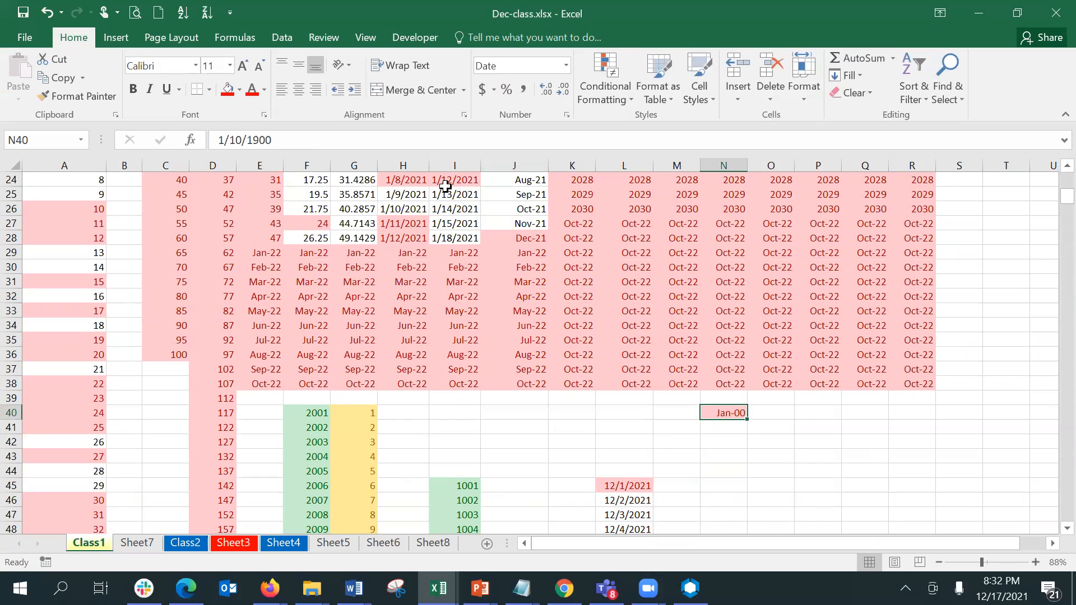
{"action": "left_click", "coordinate": [566, 66]}
{"action": "left_click", "coordinate": [549, 125]}
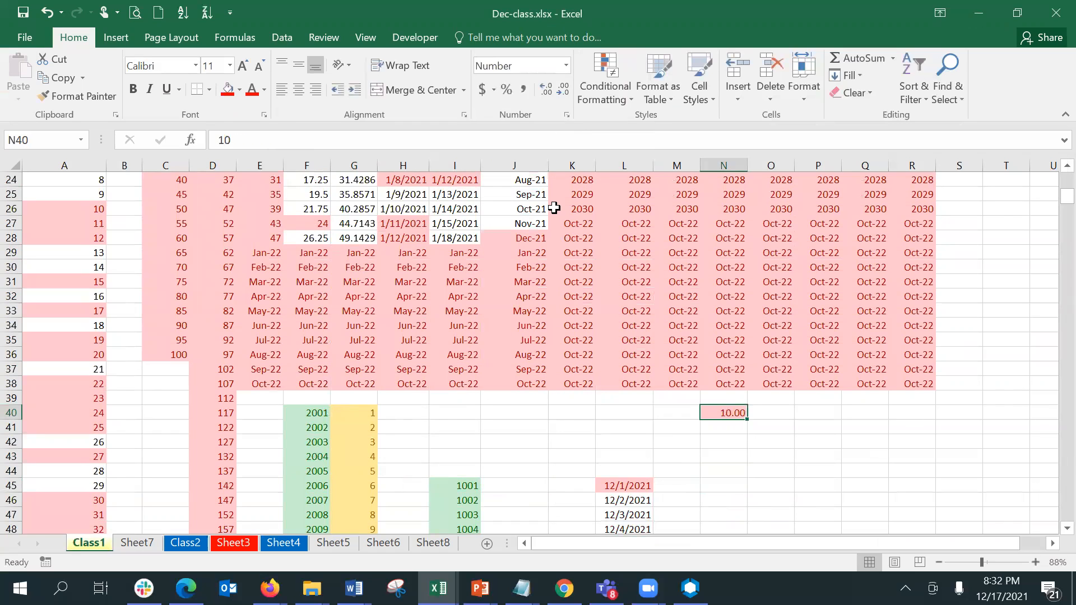
Clear the conditional formatting rules from cell N40.
{"action": "left_click", "coordinate": [601, 104]}
{"action": "mouse_move", "coordinate": [638, 315]}
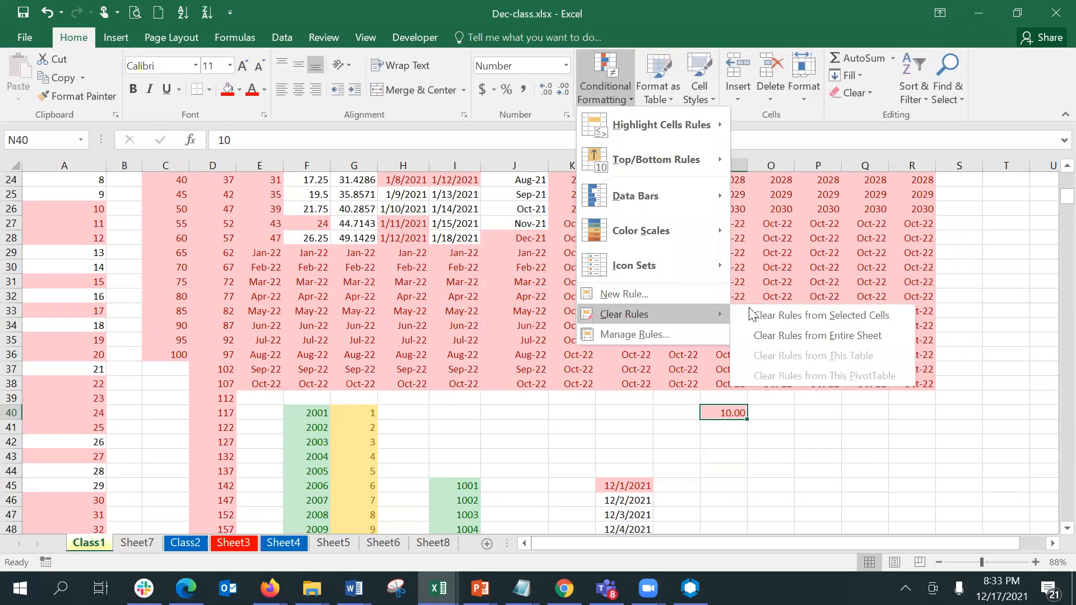
{"action": "left_click", "coordinate": [845, 315]}
Fill N40:N68 down the column with a linear series using a step value of 100.
{"action": "key", "text": "shift+Down"}
{"action": "key", "text": "shift+Down"}
{"action": "key", "text": "shift+Down"}
{"action": "key", "text": "shift+Down"}
{"action": "key", "text": "shift+Down"}
{"action": "key", "text": "shift+Down"}
{"action": "key", "text": "shift+Down"}
{"action": "key", "text": "shift+Down"}
{"action": "key", "text": "shift+Down"}
{"action": "key", "text": "shift+Down"}
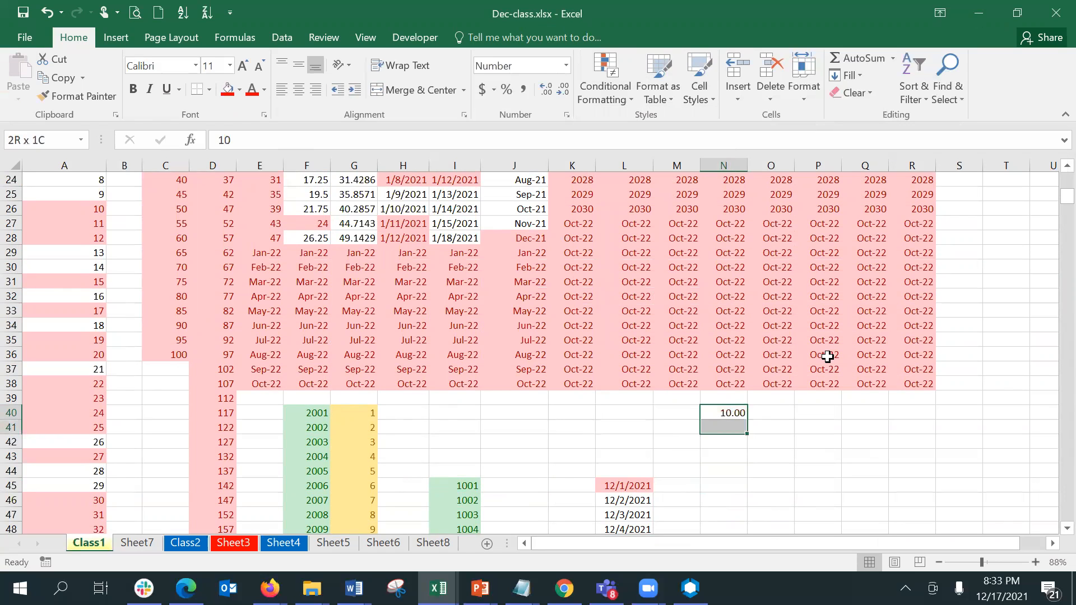
{"action": "key", "text": "shift+Down"}
{"action": "key", "text": "shift+Down"}
{"action": "key", "text": "shift+Down"}
{"action": "key", "text": "shift+Down"}
{"action": "key", "text": "shift+Down"}
{"action": "key", "text": "shift+Down"}
{"action": "key", "text": "shift+Down"}
{"action": "key", "text": "shift+Down"}
{"action": "key", "text": "shift+Down"}
{"action": "key", "text": "shift+Down"}
{"action": "key", "text": "shift+Down"}
{"action": "key", "text": "shift+Down"}
{"action": "key", "text": "shift+Down"}
{"action": "key", "text": "shift+Down"}
{"action": "key", "text": "shift+Down"}
{"action": "key", "text": "shift+Down"}
{"action": "key", "text": "shift+Down"}
{"action": "key", "text": "shift+Down"}
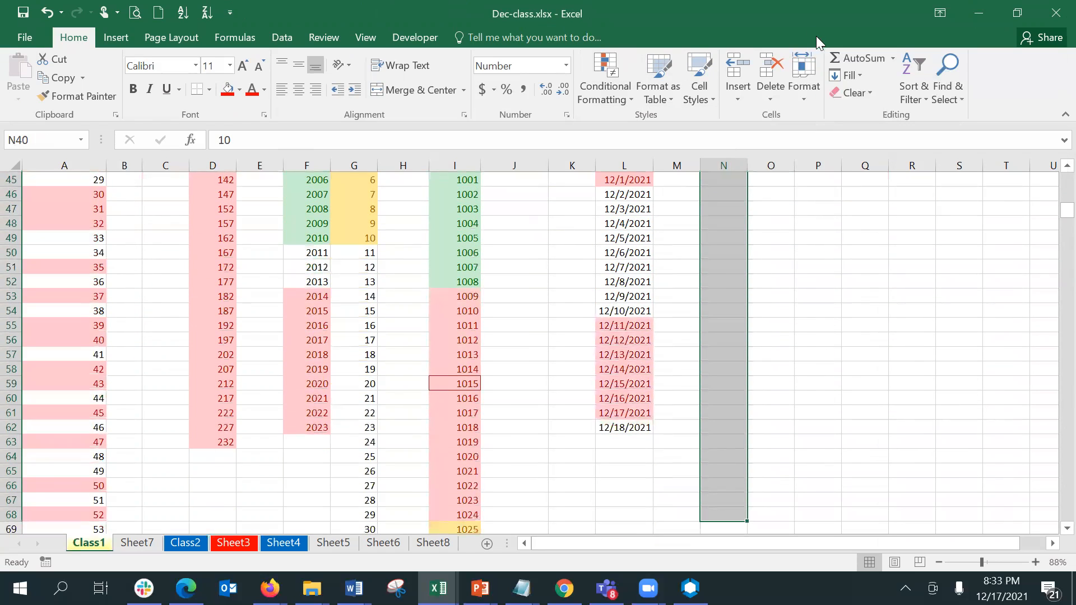
{"action": "left_click", "coordinate": [852, 77]}
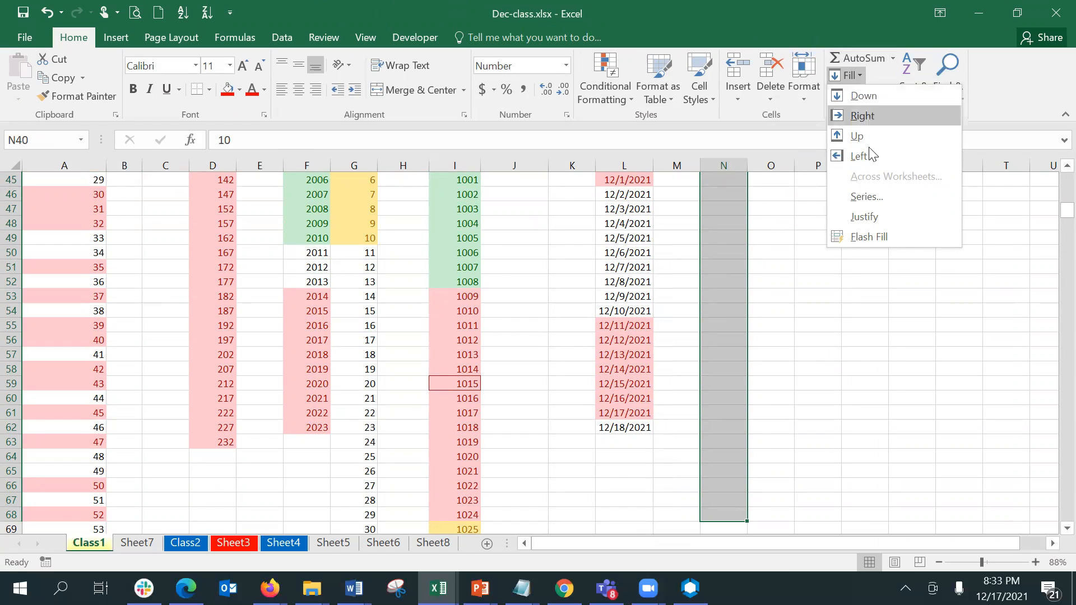
{"action": "left_click", "coordinate": [867, 196]}
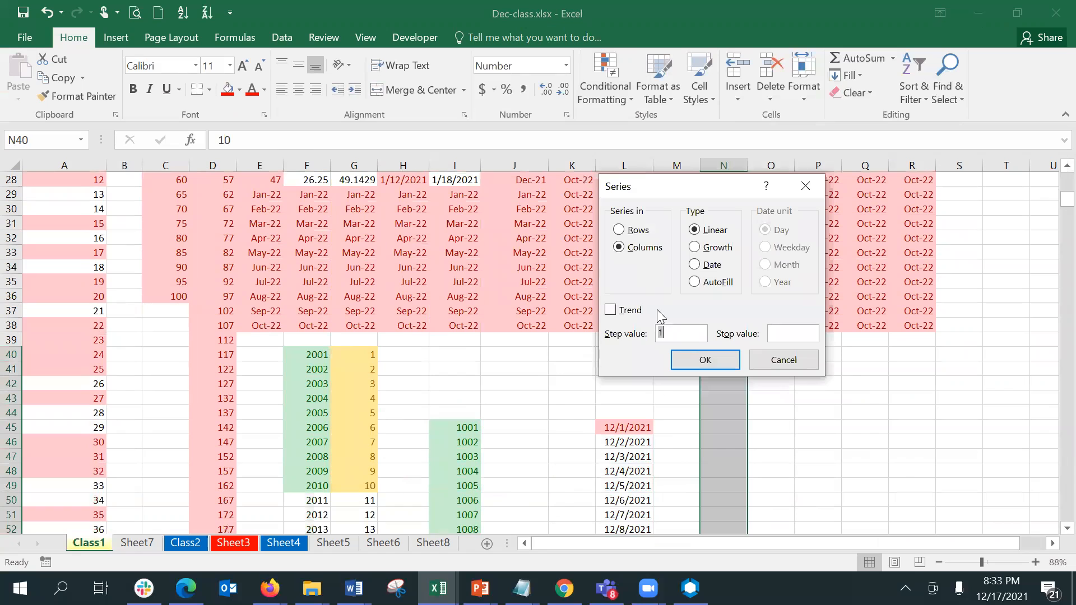
{"action": "left_click", "coordinate": [676, 335]}
{"action": "type", "text": "00"}
{"action": "left_click", "coordinate": [694, 354]}
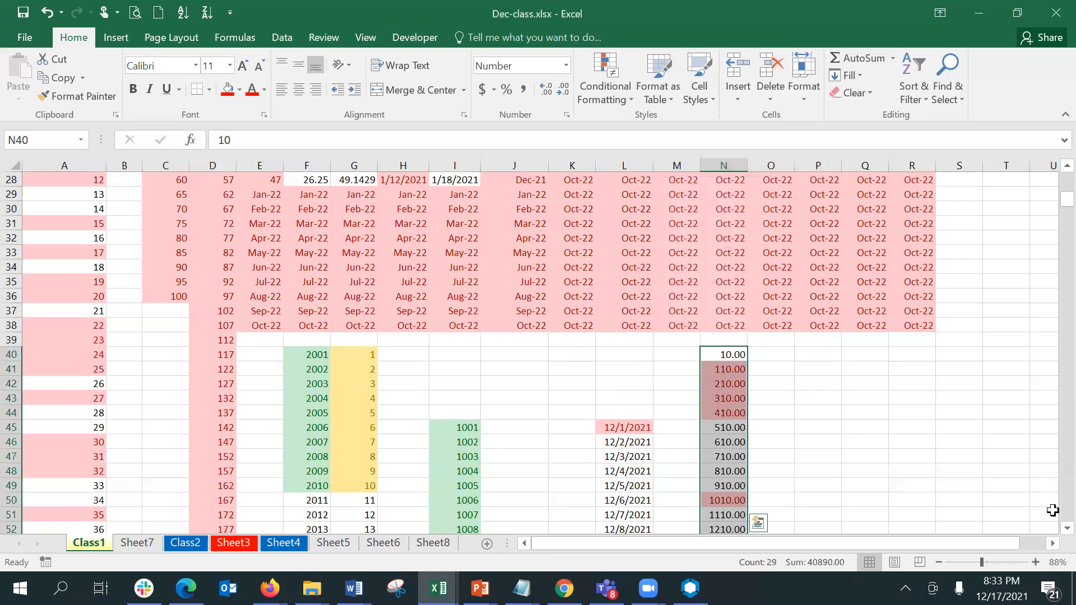
Clear the conditional formatting rules from the filled series in N40:N68.
{"action": "left_click", "coordinate": [609, 105]}
{"action": "mouse_move", "coordinate": [676, 313]}
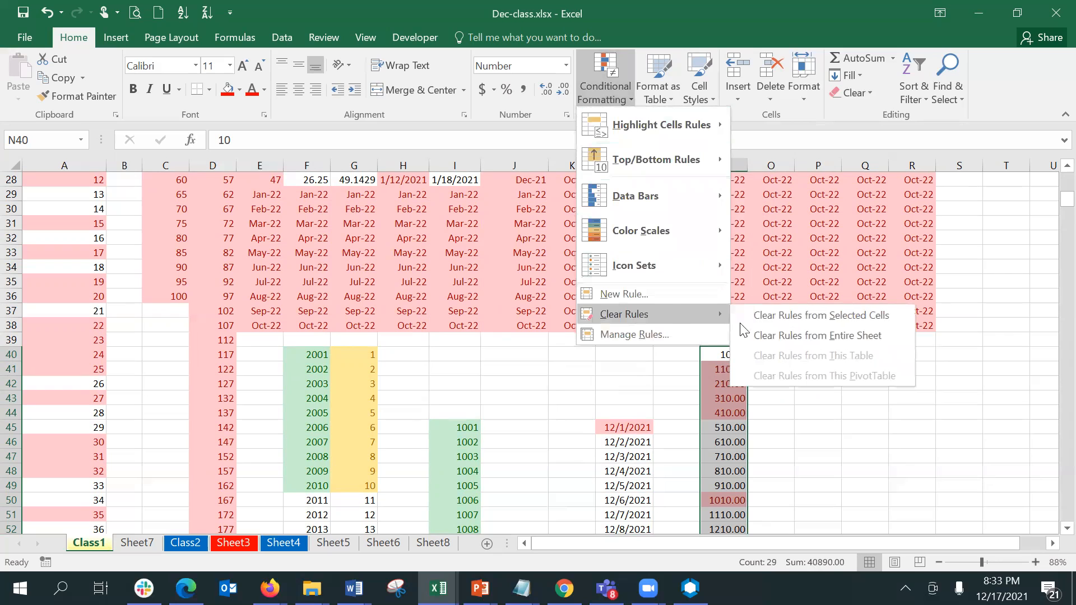
{"action": "left_click", "coordinate": [789, 316]}
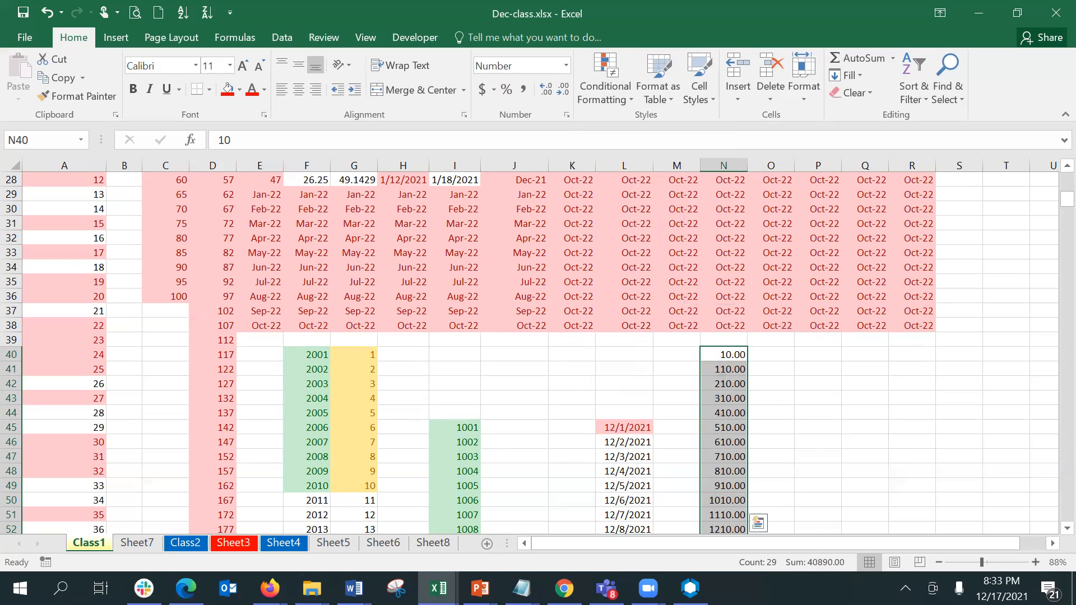
Apply blue gradient fill data bars to the series in N40:N68 and deselect the range.
{"action": "scroll", "coordinate": [1052, 230], "scroll_direction": "down", "scroll_amount": 10}
{"action": "scroll", "coordinate": [1052, 224], "scroll_direction": "up", "scroll_amount": 6}
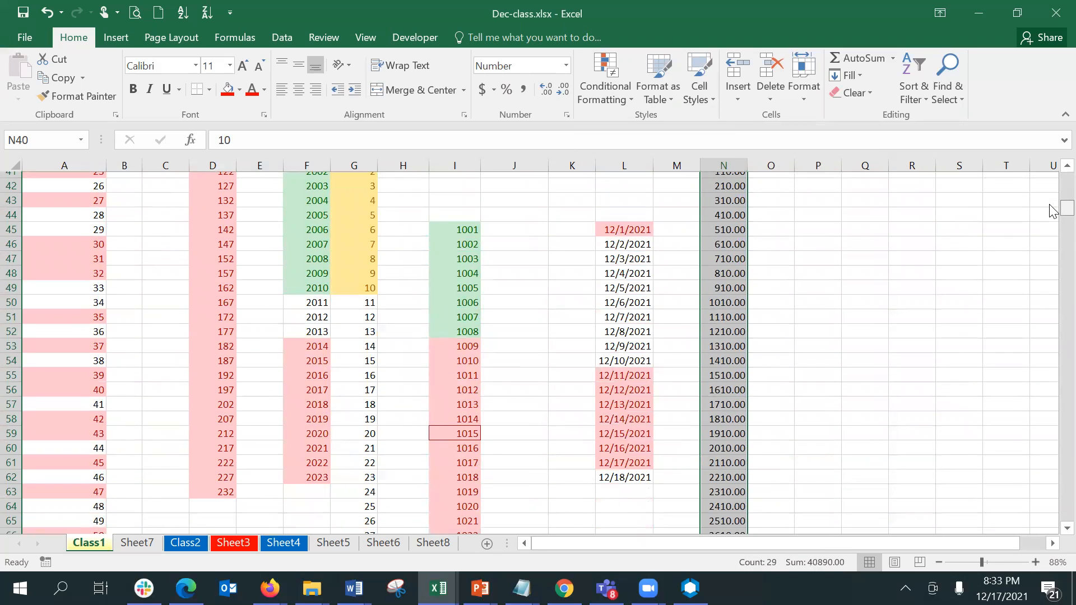
{"action": "scroll", "coordinate": [1051, 209], "scroll_direction": "up", "scroll_amount": 1}
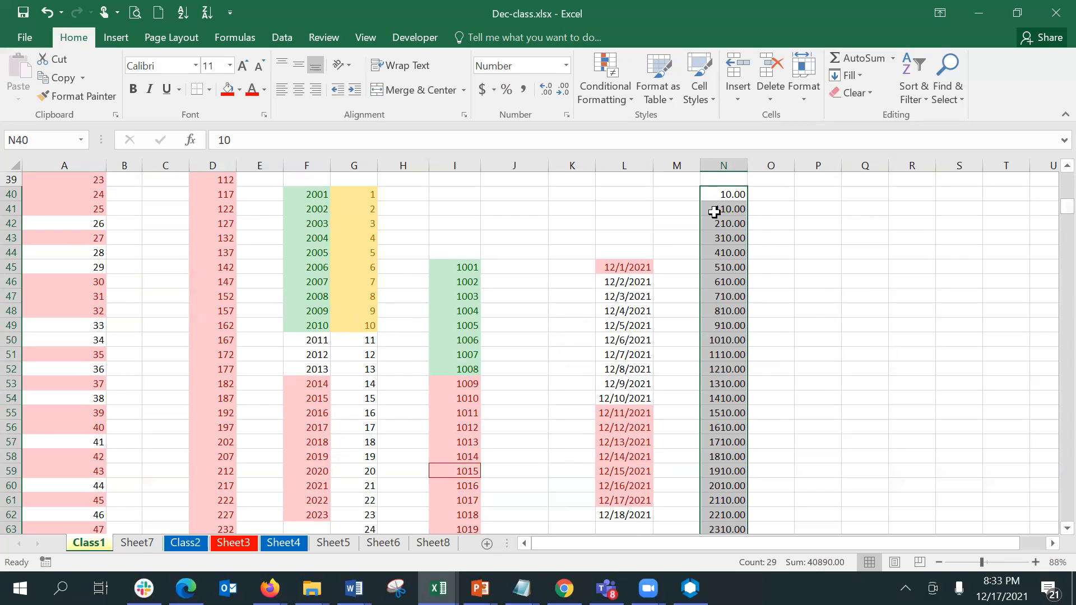
{"action": "left_click_drag", "start_coordinate": [982, 562], "coordinate": [980, 562]}
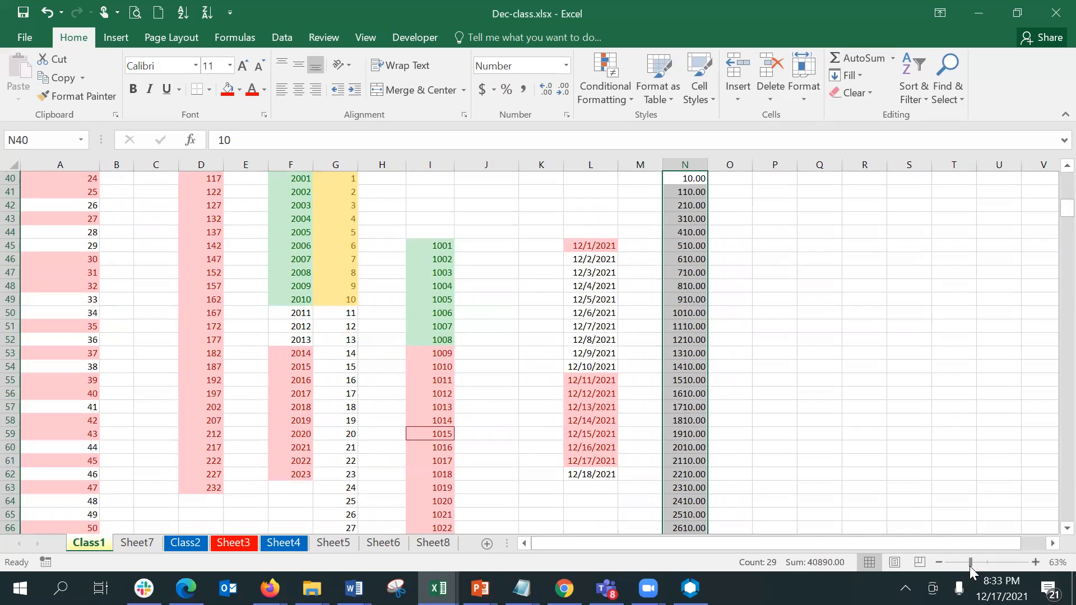
{"action": "left_click", "coordinate": [969, 564]}
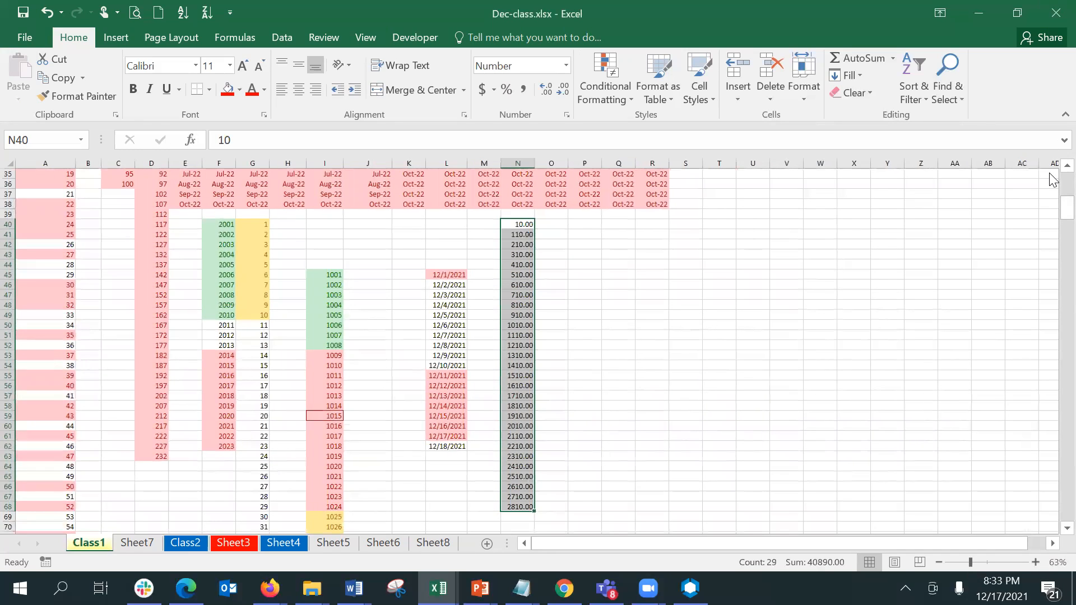
{"action": "scroll", "coordinate": [1051, 168], "scroll_direction": "up", "scroll_amount": 1}
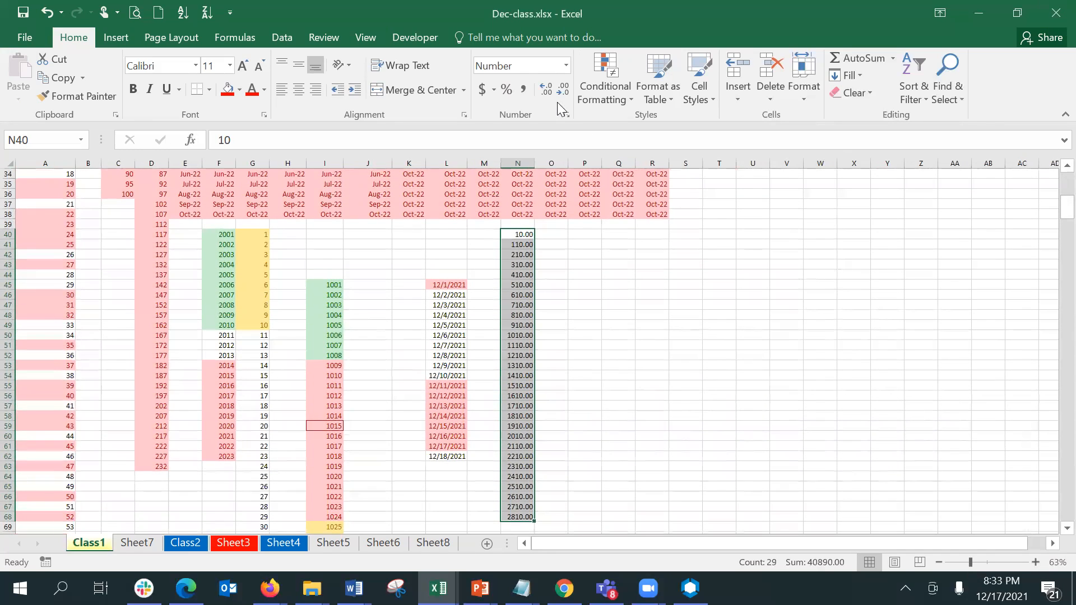
{"action": "left_click", "coordinate": [589, 92]}
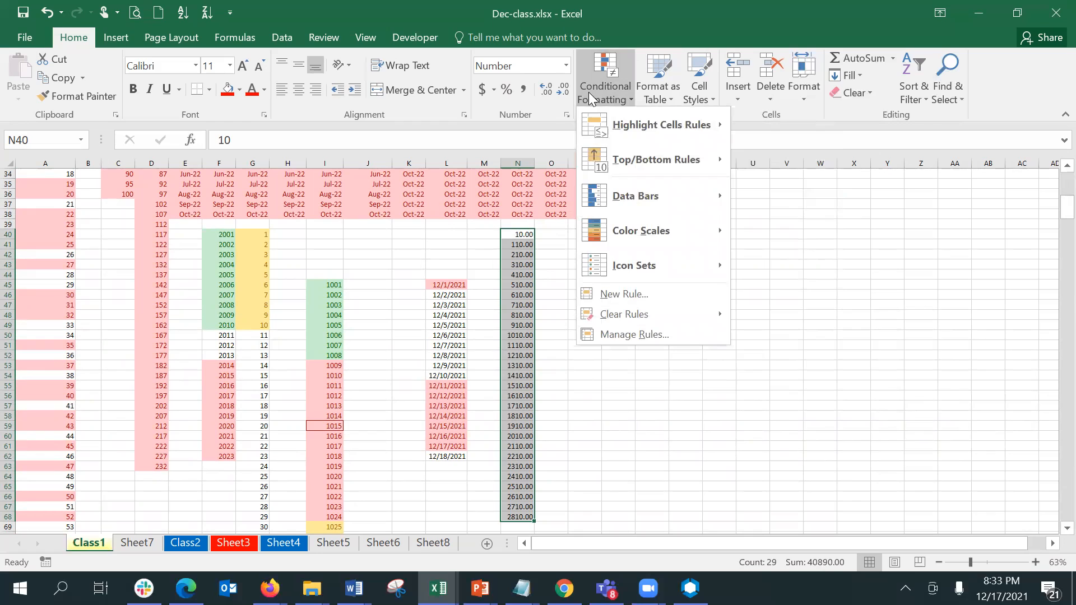
{"action": "mouse_move", "coordinate": [623, 189]}
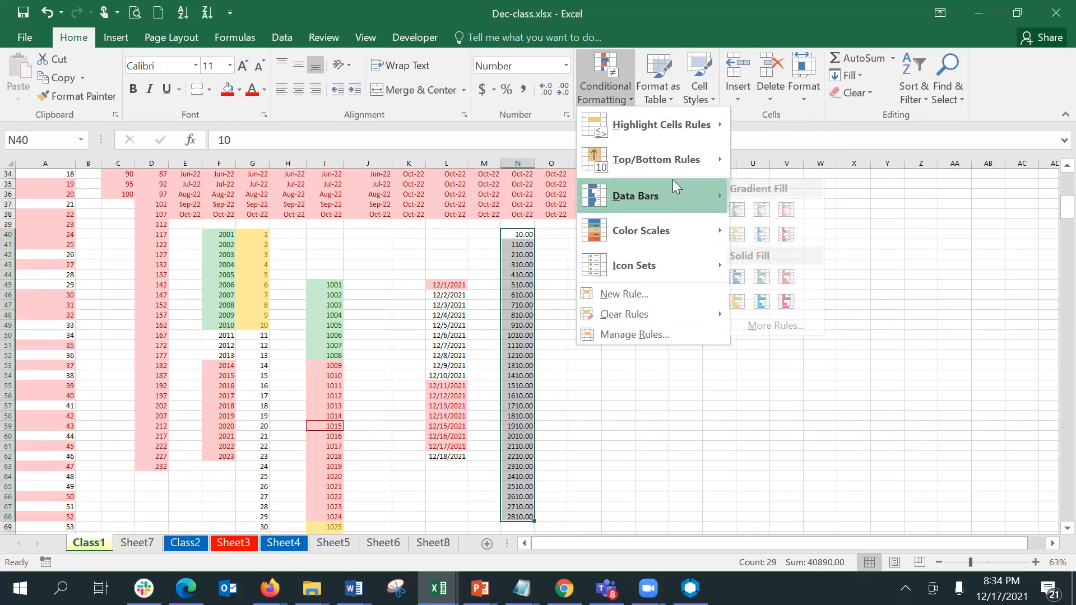
{"action": "left_click", "coordinate": [749, 208]}
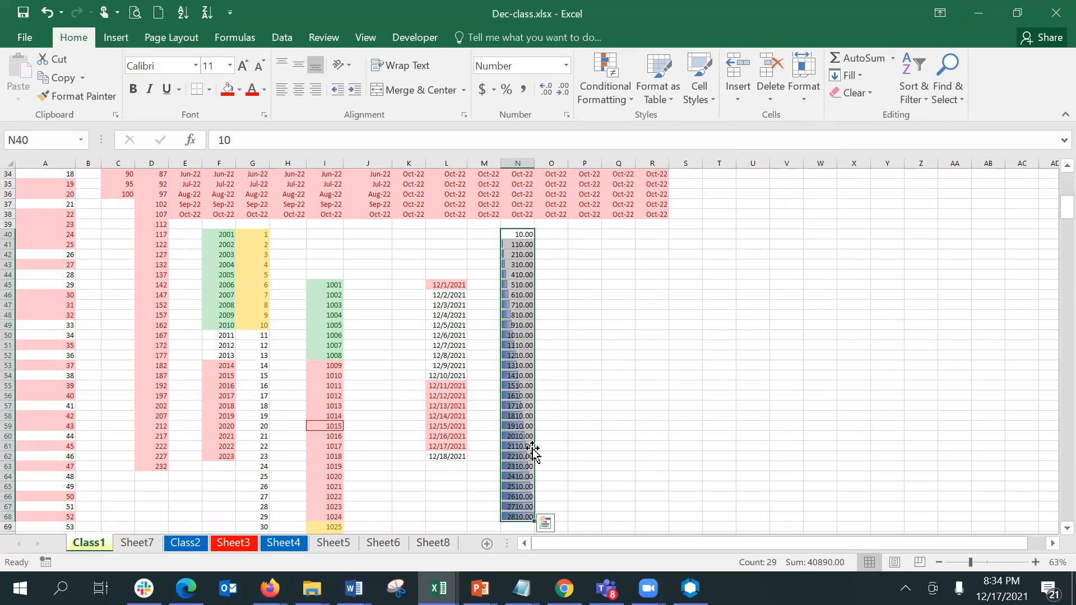
{"action": "left_click", "coordinate": [545, 506]}
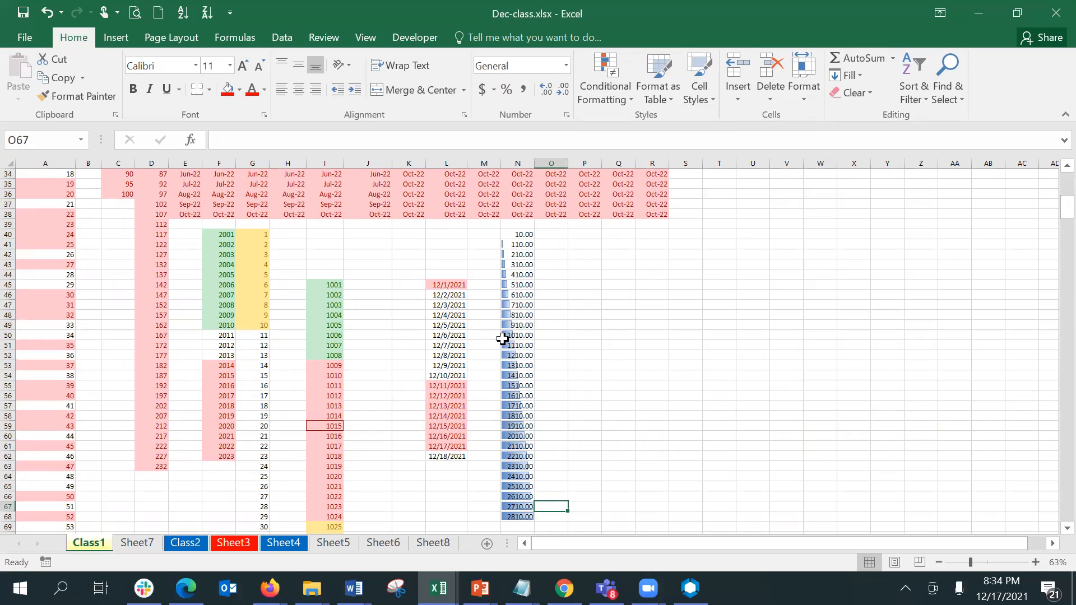
Enter 1500 in cell N40, replacing the first value of the series with blue data bars.
{"action": "left_click", "coordinate": [513, 232]}
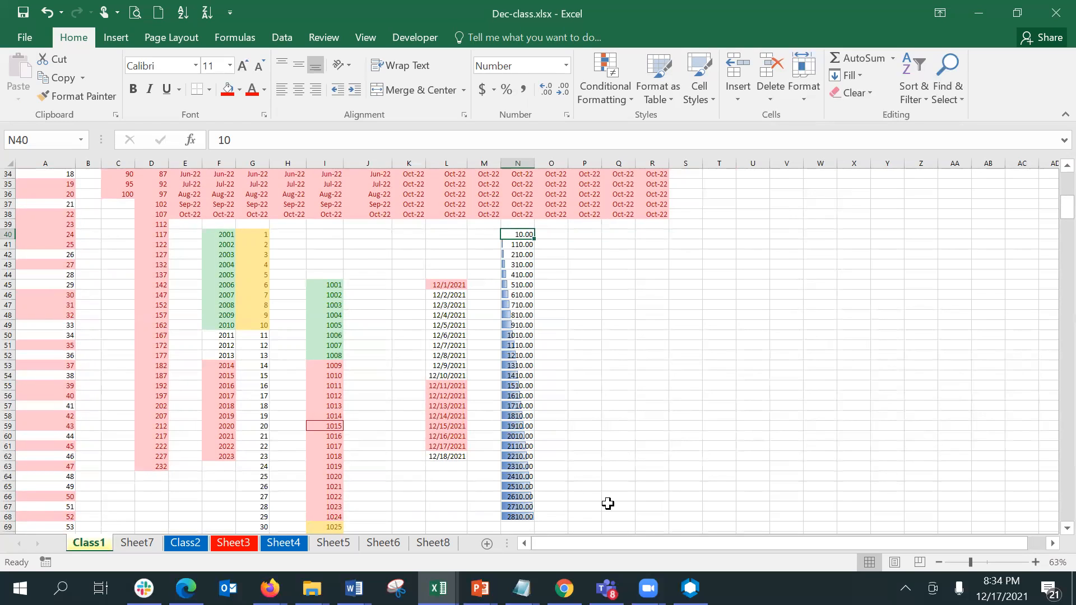
{"action": "type", "text": "15"}
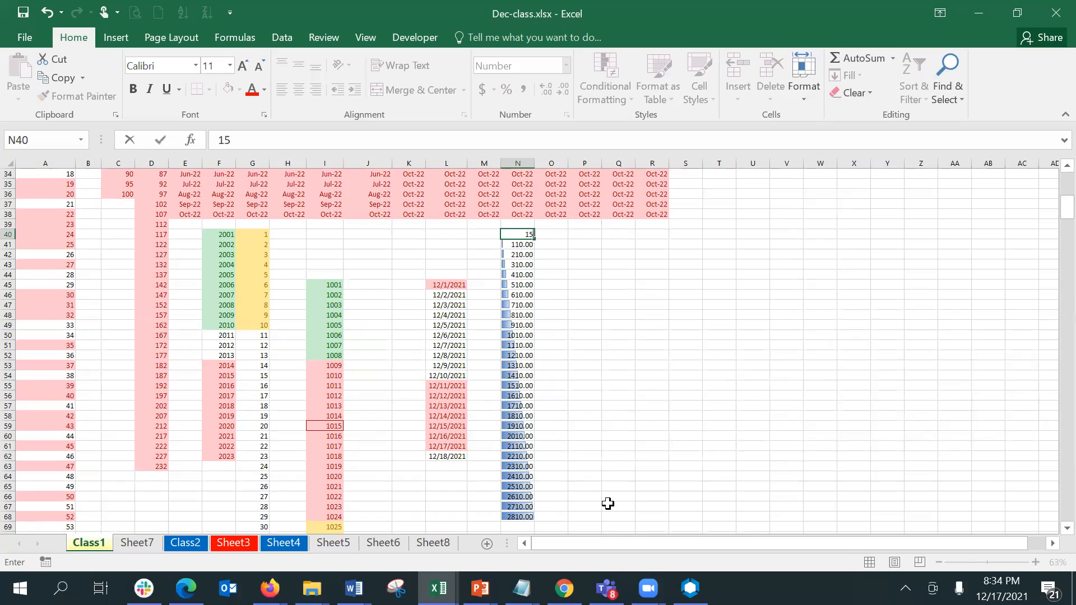
{"action": "type", "text": "00"}
{"action": "key", "text": "Return"}
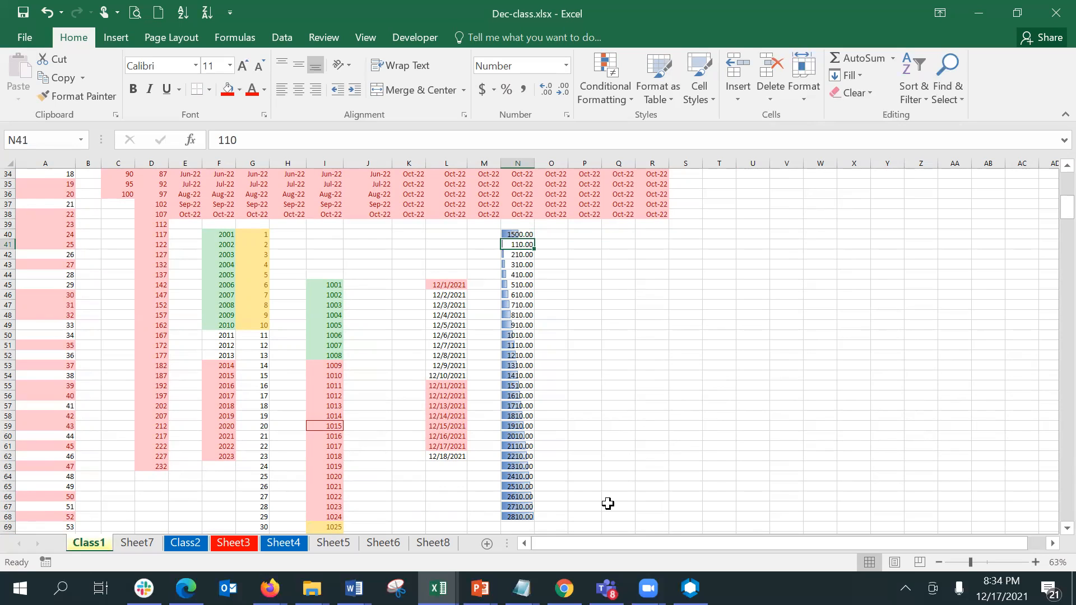
Undo the N40 entry and the blue data bars, and apply red solid fill data bars to N40:N68.
{"action": "key", "text": "ctrl+z"}
{"action": "key", "text": "ctrl+z"}
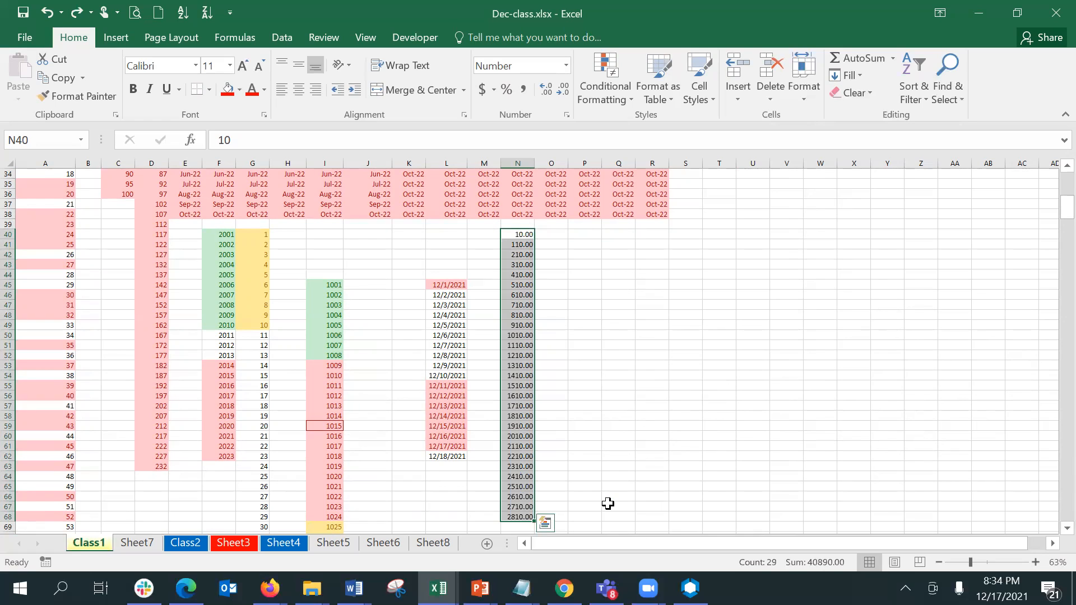
{"action": "left_click", "coordinate": [606, 89]}
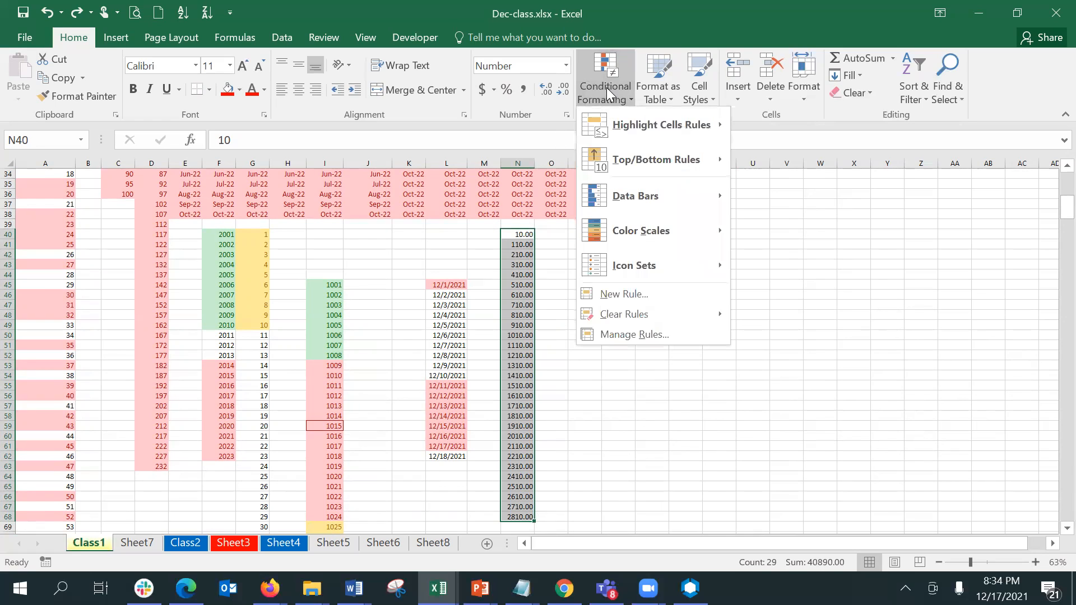
{"action": "mouse_move", "coordinate": [657, 207]}
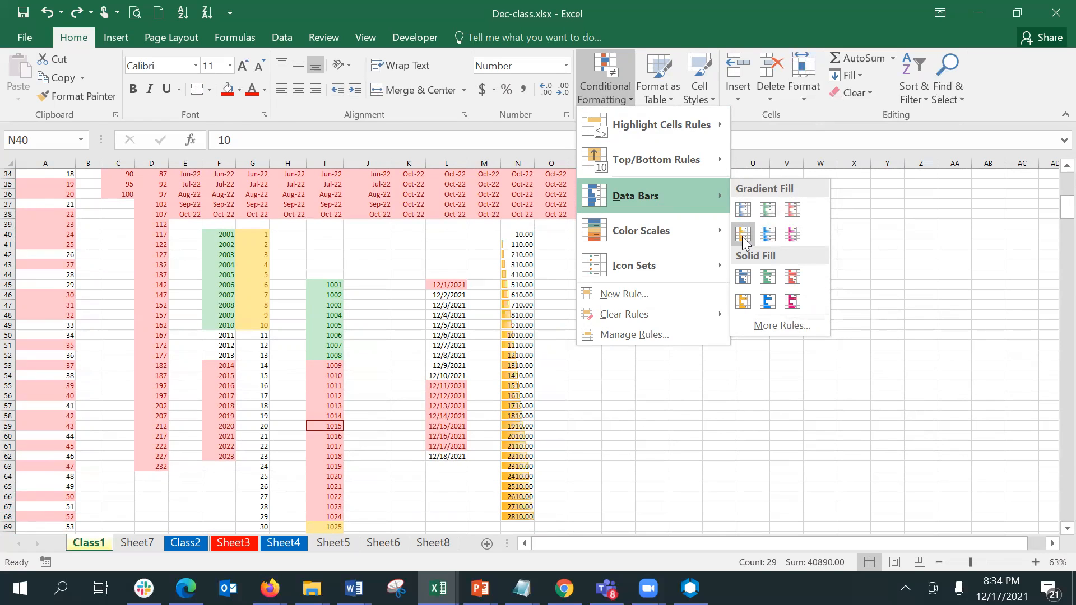
{"action": "left_click", "coordinate": [787, 282]}
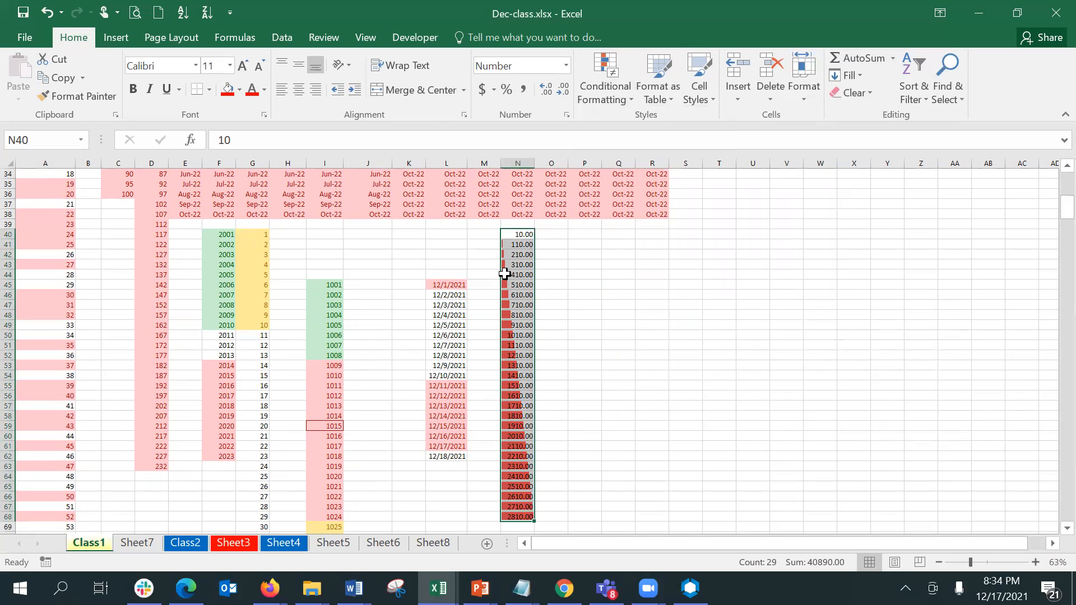
Set the value of cell N40 to 1500 in the series with red data bars.
{"action": "left_click", "coordinate": [509, 232]}
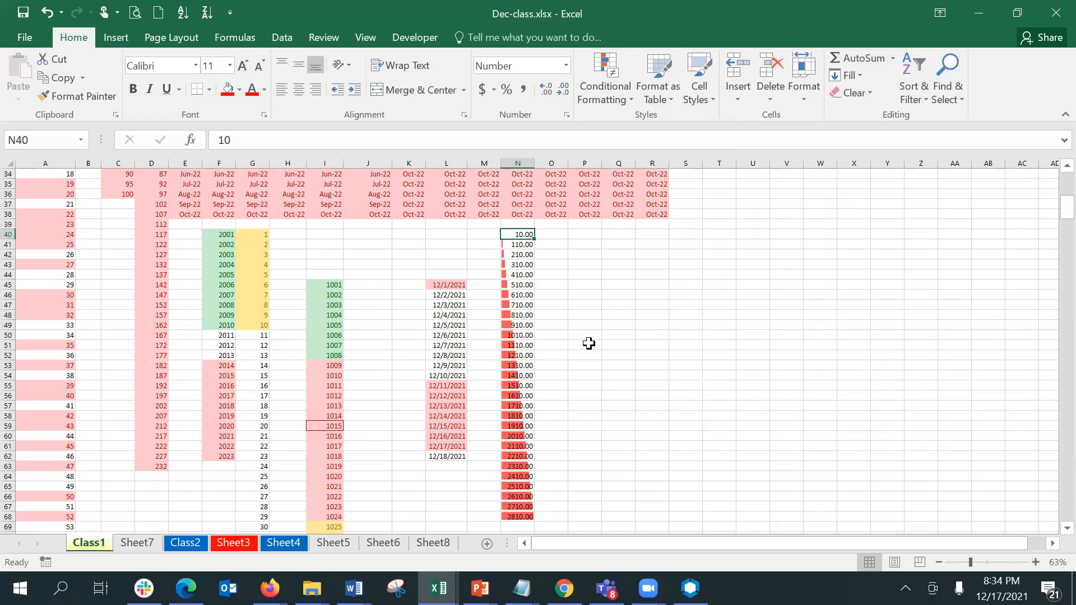
{"action": "type", "text": "1500"}
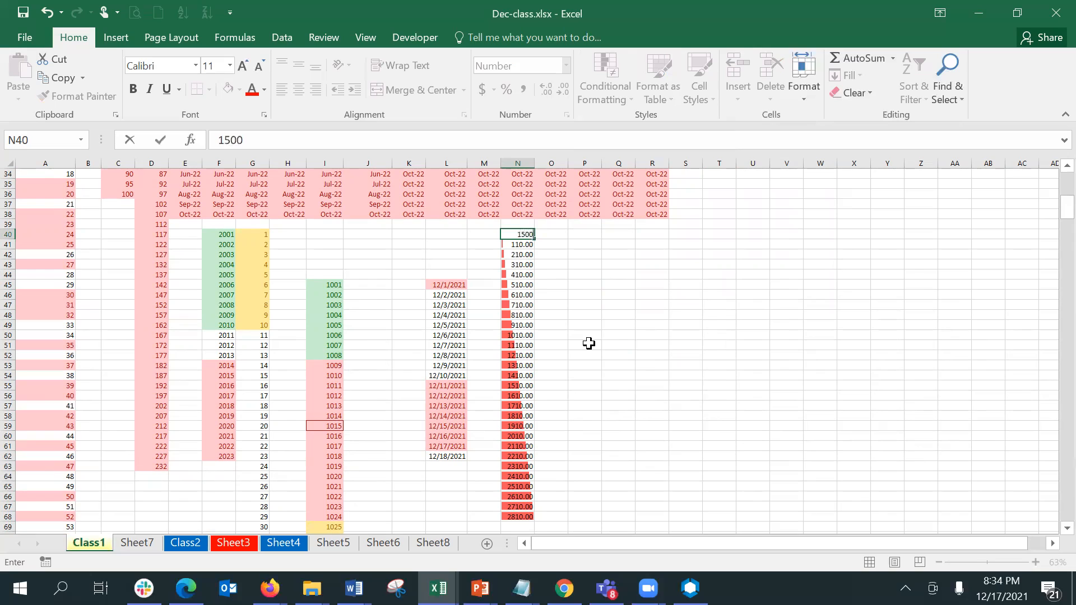
{"action": "key", "text": "Return"}
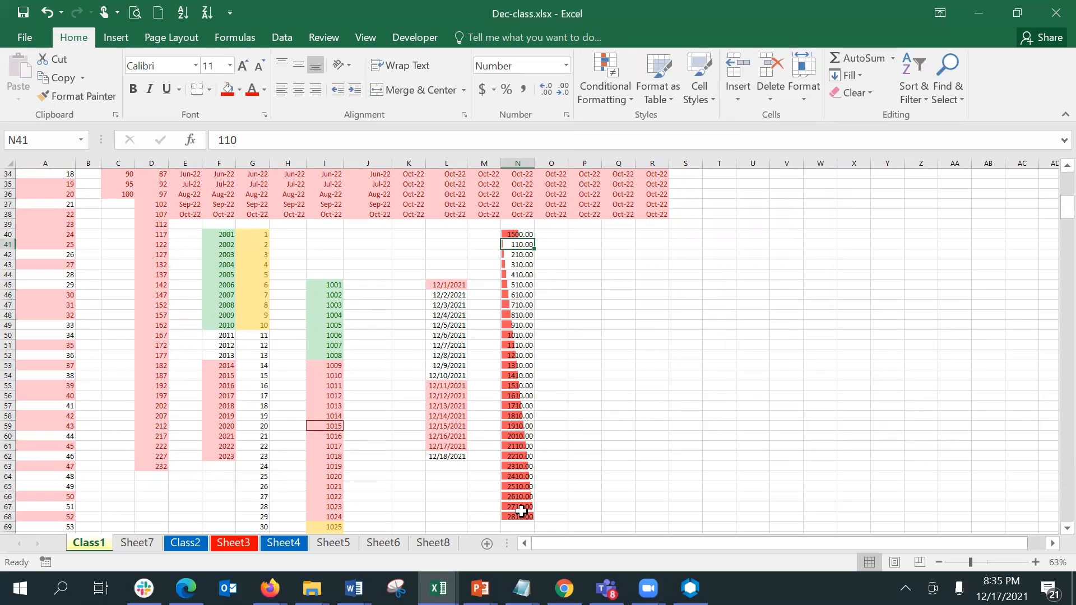
Set the value of cell N40 to 3500.
{"action": "left_click", "coordinate": [508, 231]}
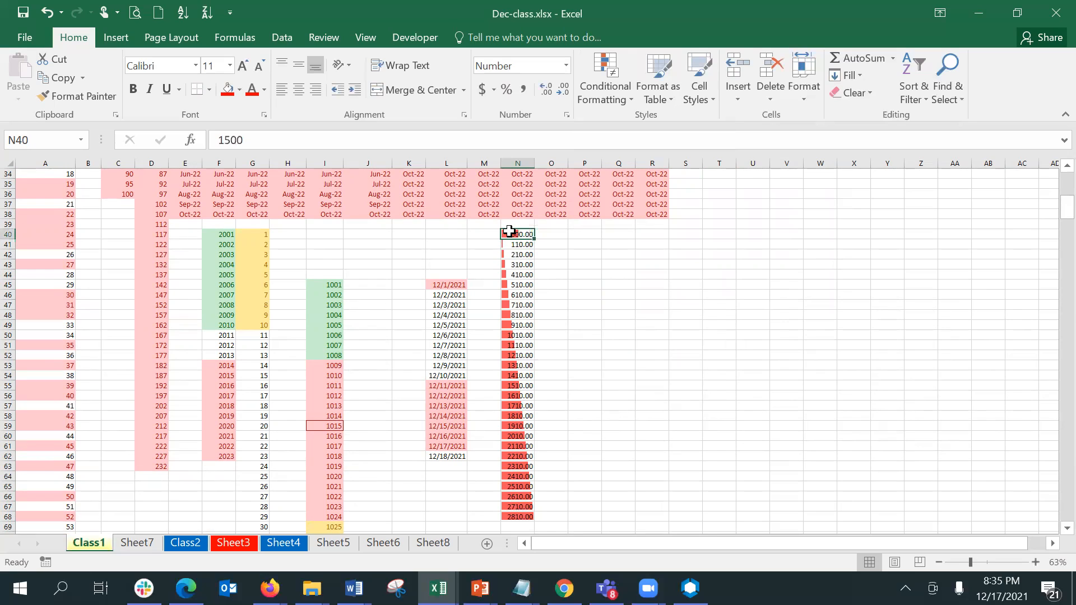
{"action": "type", "text": "3500"}
{"action": "key", "text": "Return"}
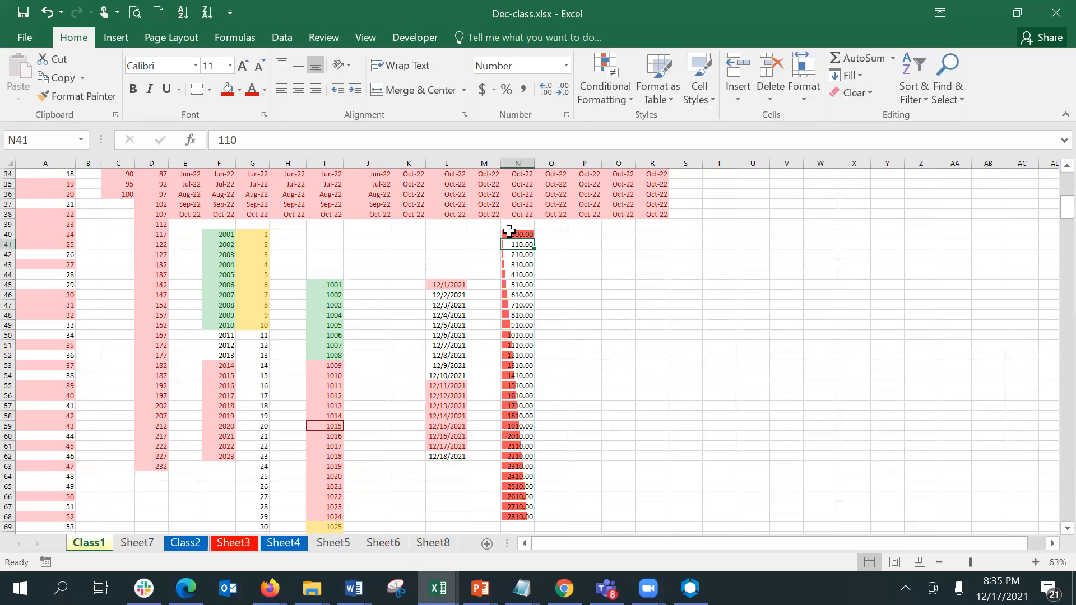
Edit the data bar rule for N40:N68 to use Show Bar Only and apply the change.
{"action": "left_click", "coordinate": [508, 232]}
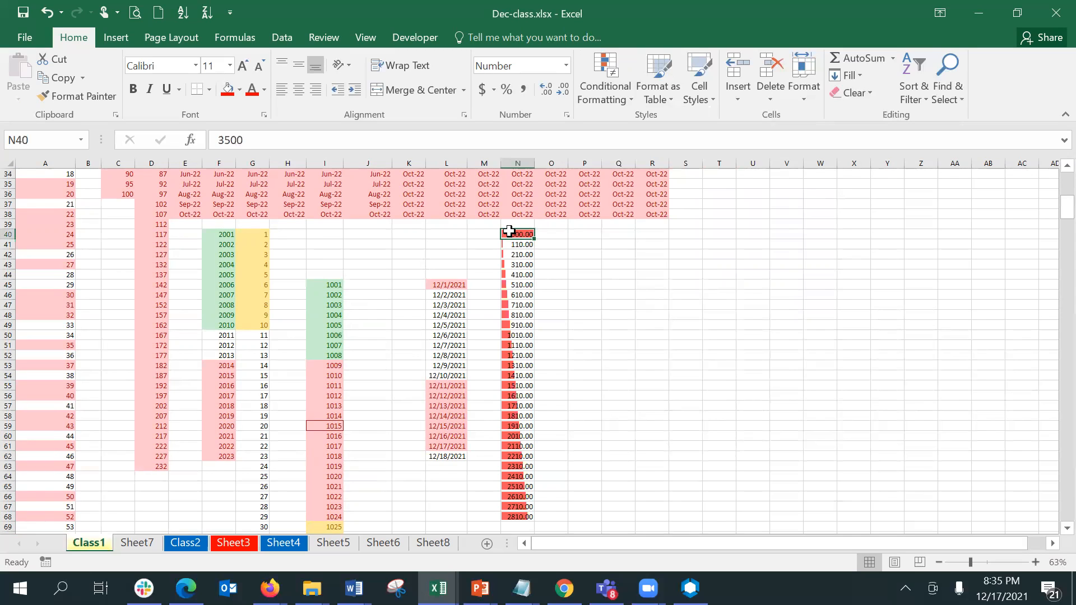
{"action": "key", "text": "shift+Down"}
{"action": "key", "text": "Down"}
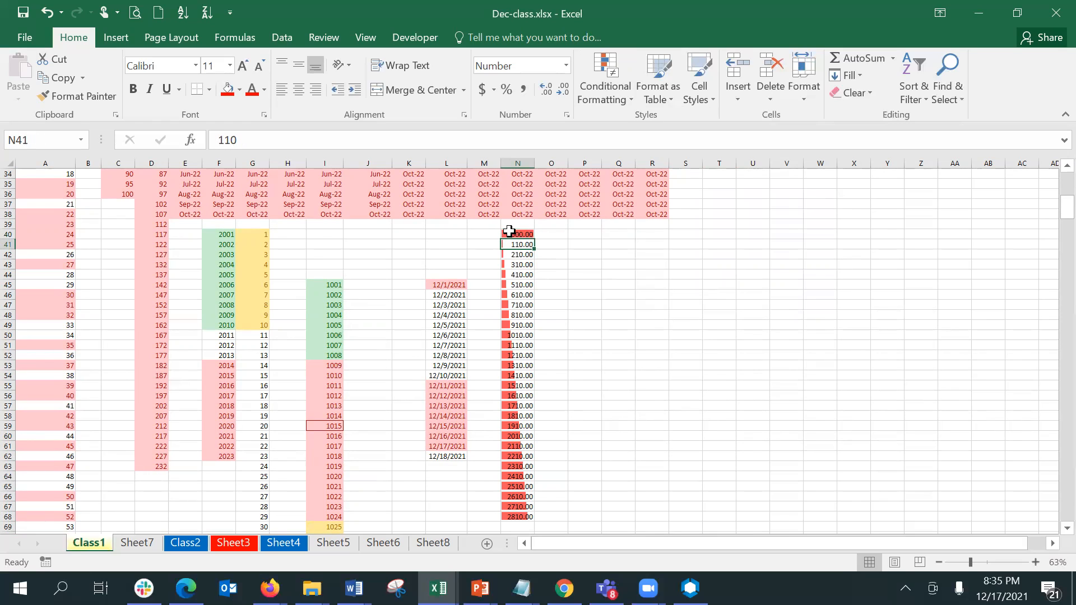
{"action": "left_click", "coordinate": [508, 232]}
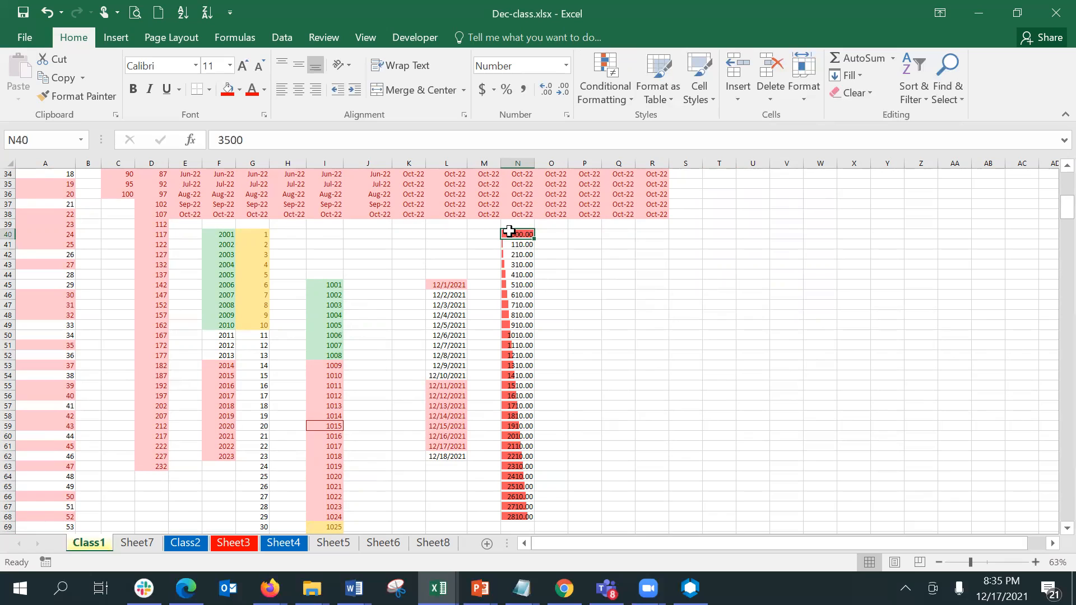
{"action": "key", "text": "Down"}
{"action": "left_click", "coordinate": [509, 231]}
{"action": "key", "text": "shift+Down"}
{"action": "key", "text": "shift+Down"}
{"action": "key", "text": "shift+Down"}
{"action": "key", "text": "shift+Down"}
{"action": "key", "text": "shift+Down"}
{"action": "key", "text": "shift+Down"}
{"action": "key", "text": "shift+Down"}
{"action": "key", "text": "shift+Down"}
{"action": "key", "text": "shift+Down"}
{"action": "key", "text": "shift+Down"}
{"action": "key", "text": "shift+Down"}
{"action": "key", "text": "shift+Down"}
{"action": "key", "text": "shift+Down"}
{"action": "key", "text": "shift+Down"}
{"action": "key", "text": "shift+Down"}
{"action": "key", "text": "shift+Down"}
{"action": "key", "text": "shift+Down"}
{"action": "key", "text": "shift+Down"}
{"action": "key", "text": "shift+Down"}
{"action": "key", "text": "shift+Down"}
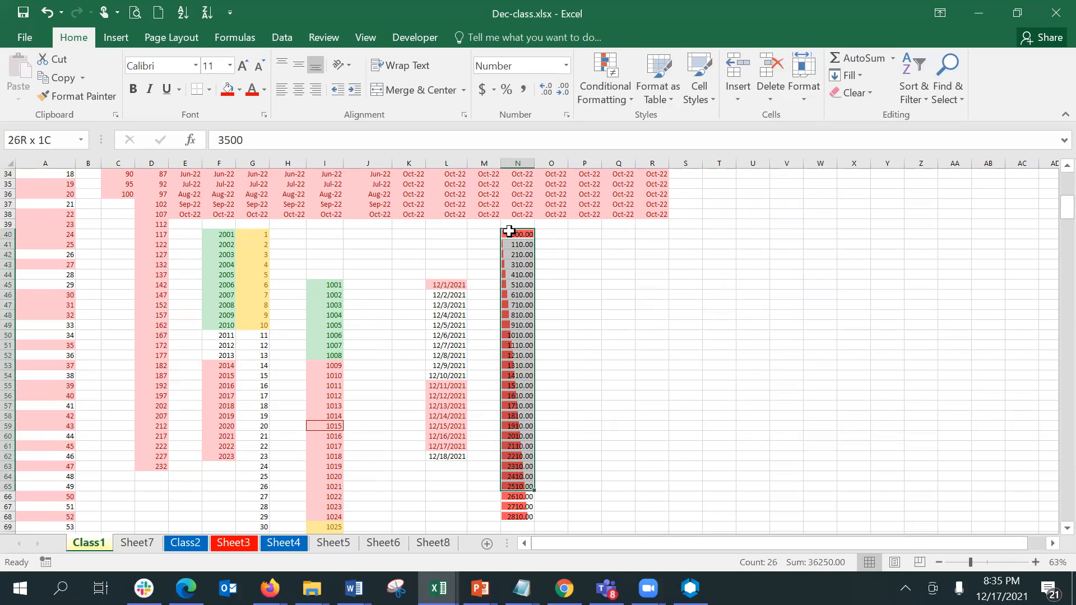
{"action": "key", "text": "shift+Down"}
{"action": "key", "text": "shift+Down"}
{"action": "key", "text": "shift+Down"}
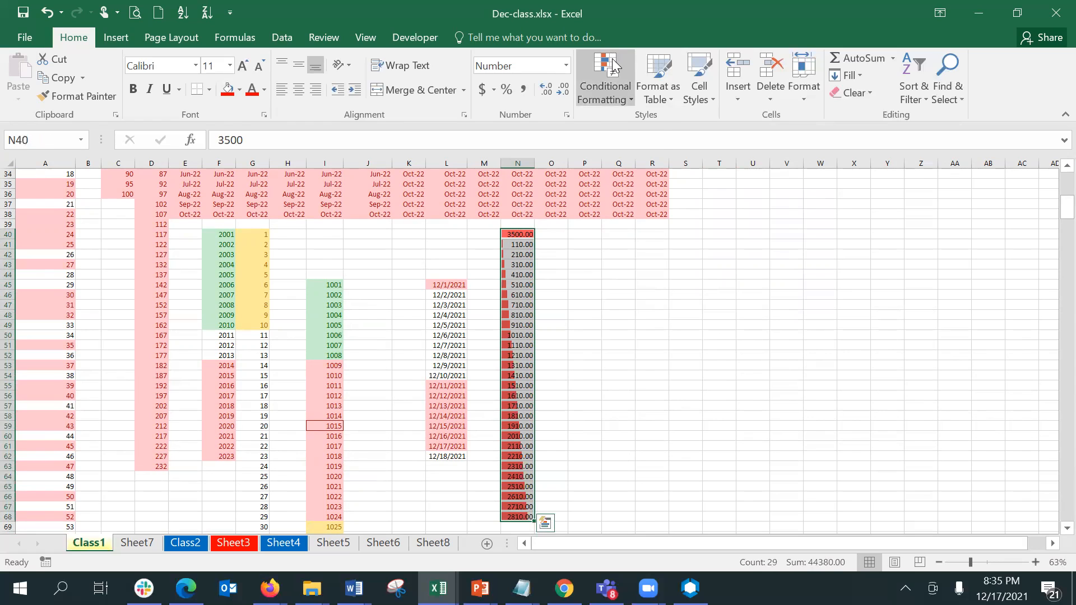
{"action": "left_click", "coordinate": [613, 65]}
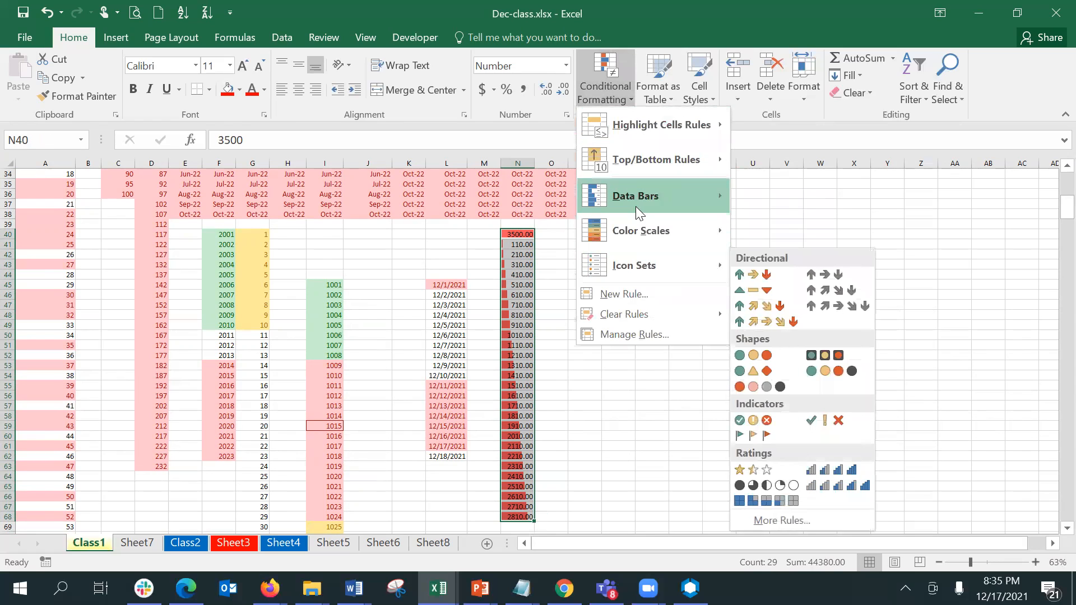
{"action": "mouse_move", "coordinate": [630, 204]}
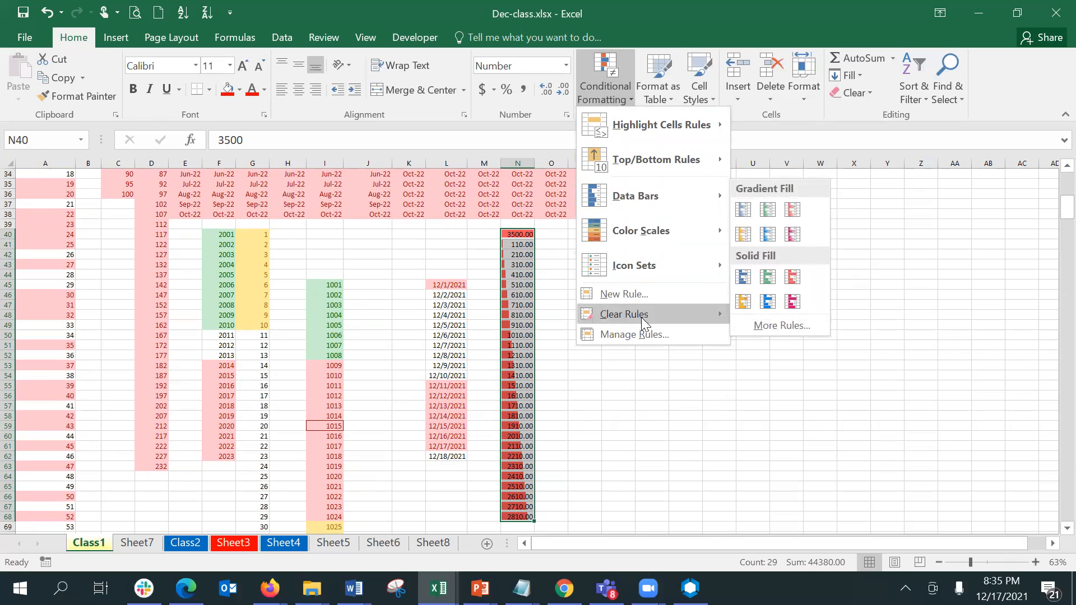
{"action": "left_click", "coordinate": [644, 335]}
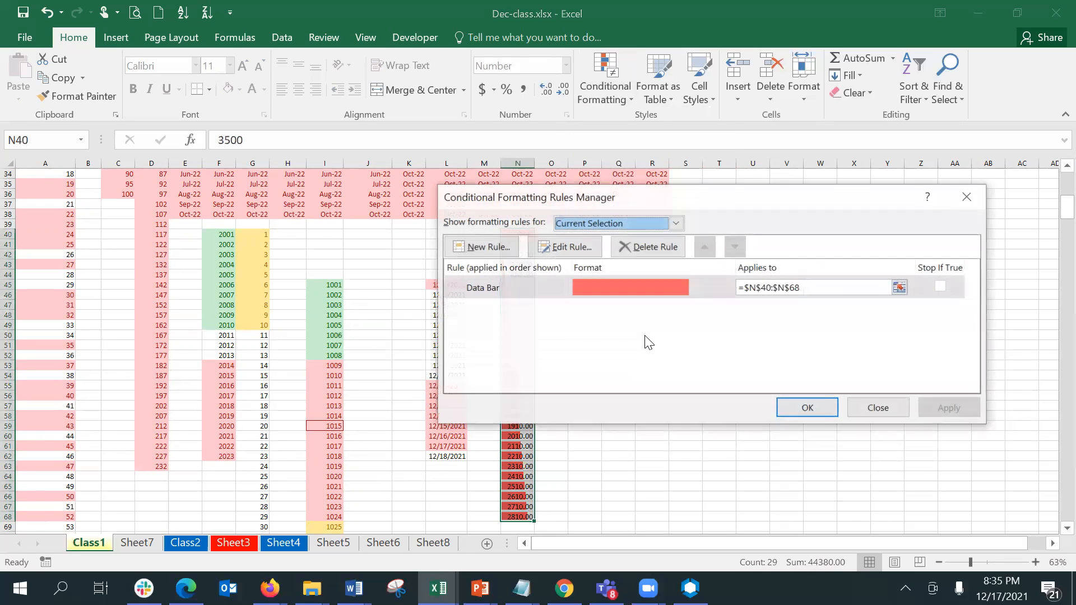
{"action": "left_click", "coordinate": [609, 285]}
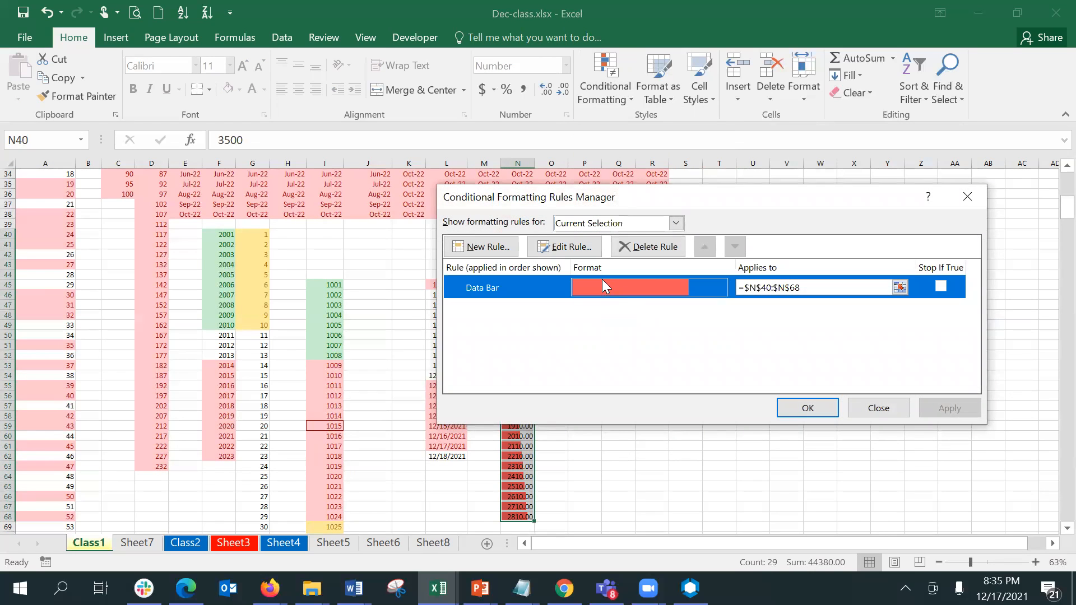
{"action": "left_click", "coordinate": [565, 247]}
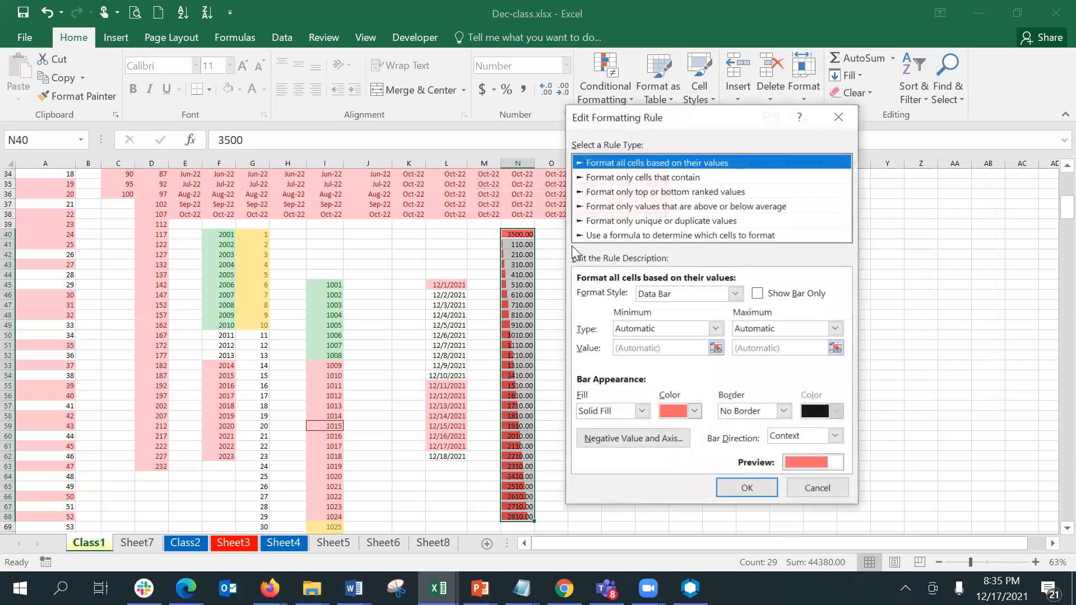
{"action": "left_click", "coordinate": [758, 293]}
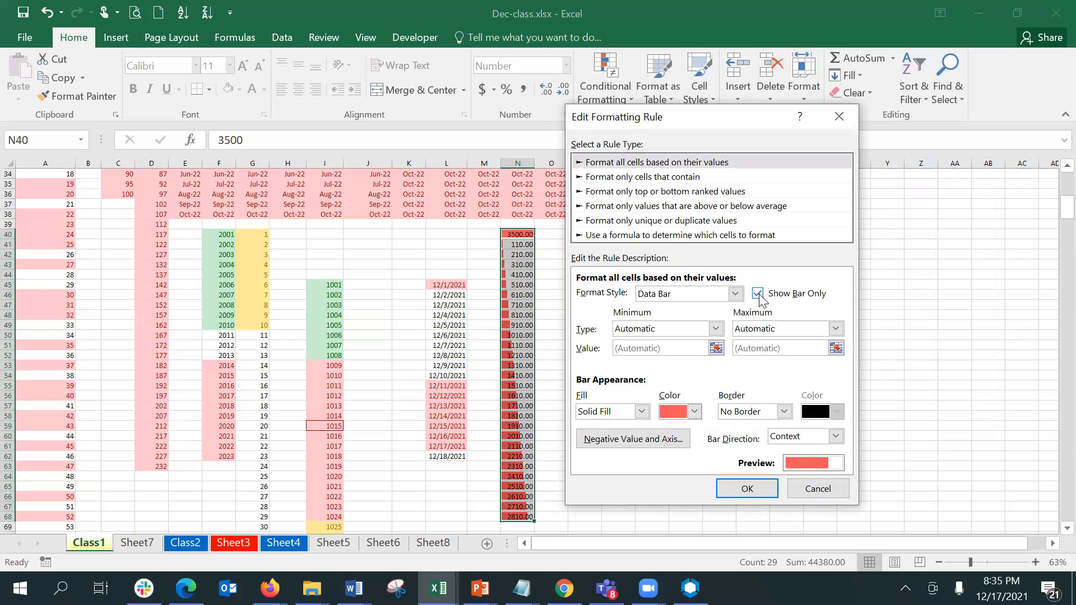
{"action": "left_click", "coordinate": [761, 486]}
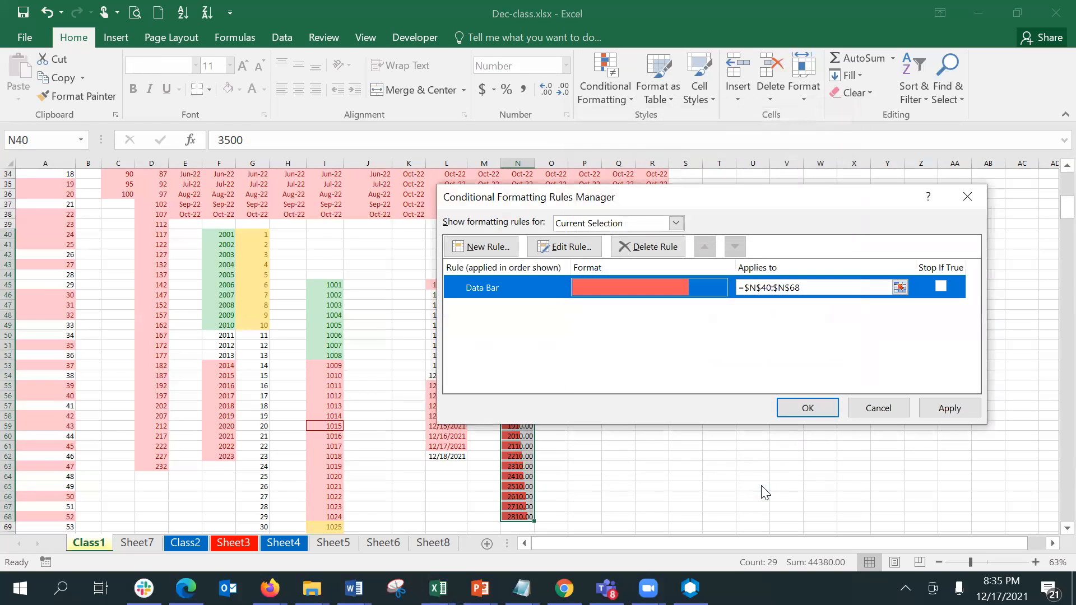
{"action": "left_click", "coordinate": [949, 408]}
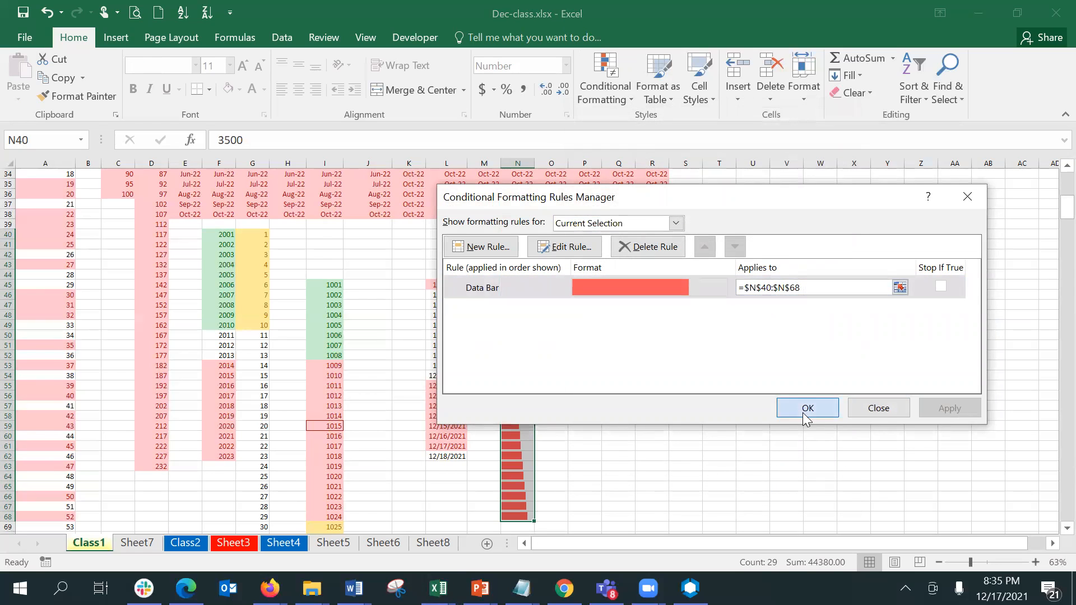
{"action": "left_click", "coordinate": [806, 409]}
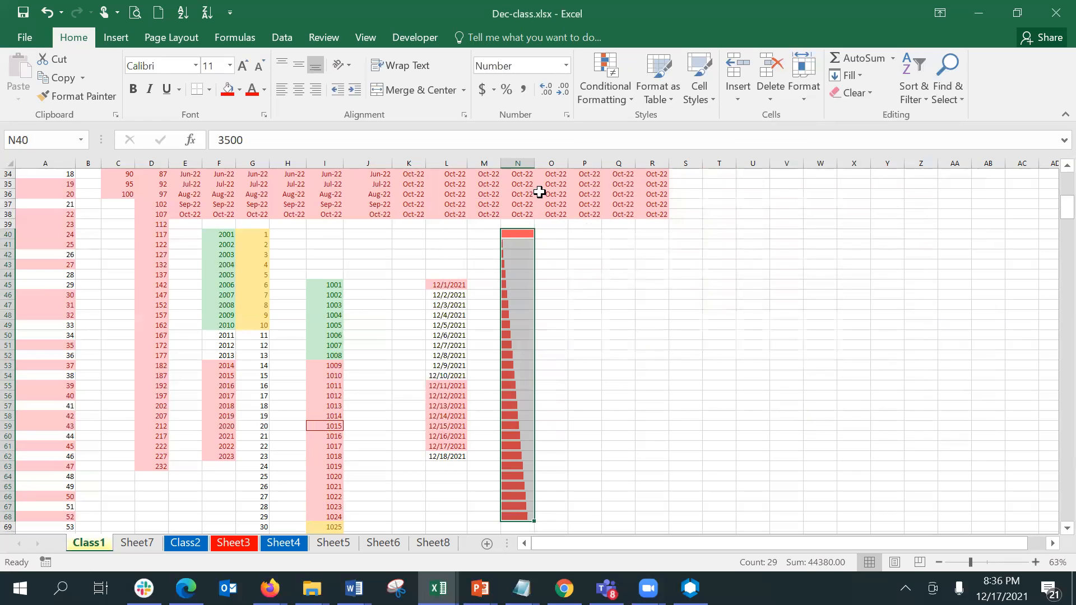
Deselect the range and step through the bar-only cells in column N to check the underlying values.
{"action": "left_click", "coordinate": [562, 235]}
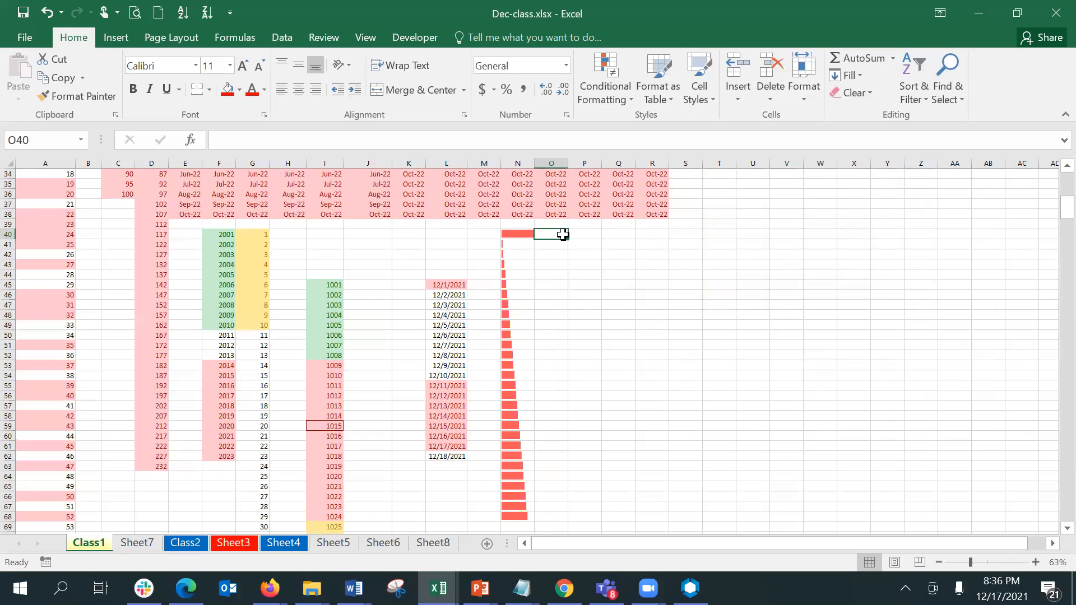
{"action": "key", "text": "Left"}
{"action": "key", "text": "Down"}
{"action": "key", "text": "Down"}
{"action": "key", "text": "Down"}
{"action": "key", "text": "Down"}
{"action": "key", "text": "Down"}
{"action": "key", "text": "Down"}
{"action": "key", "text": "Down"}
{"action": "key", "text": "Down"}
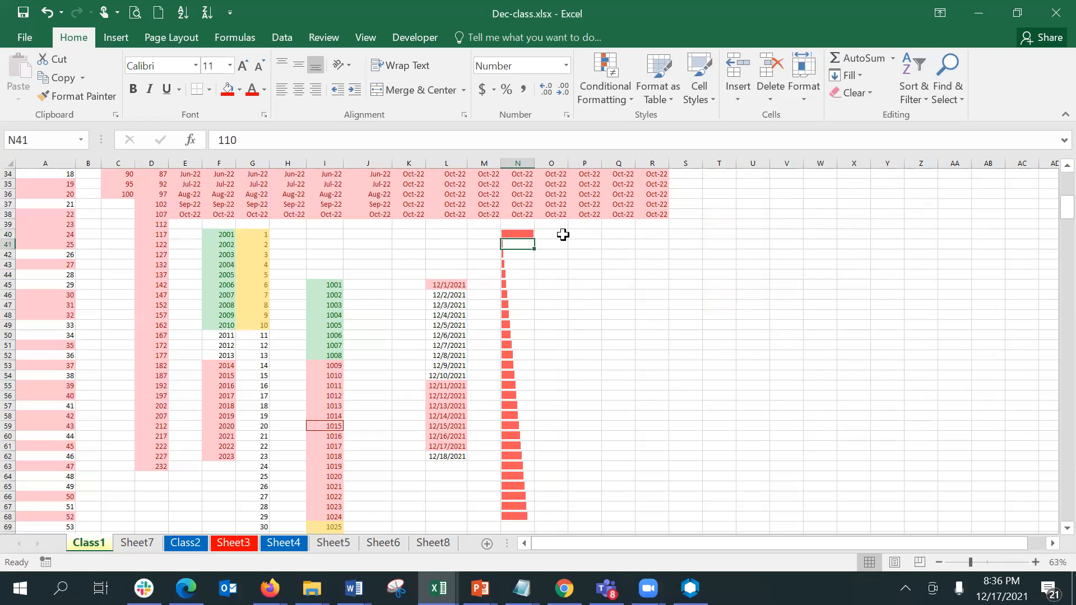
{"action": "key", "text": "Down"}
{"action": "key", "text": "Down"}
{"action": "key", "text": "Down"}
{"action": "key", "text": "Down"}
{"action": "key", "text": "Down"}
{"action": "key", "text": "Down"}
{"action": "key", "text": "Down"}
{"action": "key", "text": "Down"}
{"action": "key", "text": "Down"}
{"action": "key", "text": "Down"}
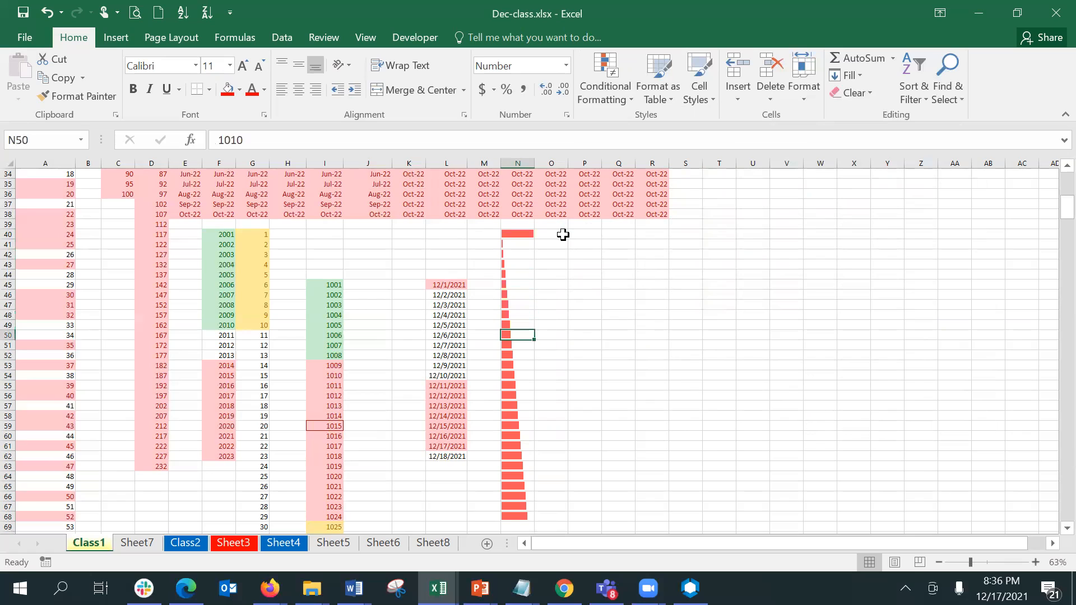
{"action": "key", "text": "Down"}
{"action": "key", "text": "Down"}
{"action": "key", "text": "Down"}
{"action": "key", "text": "Down"}
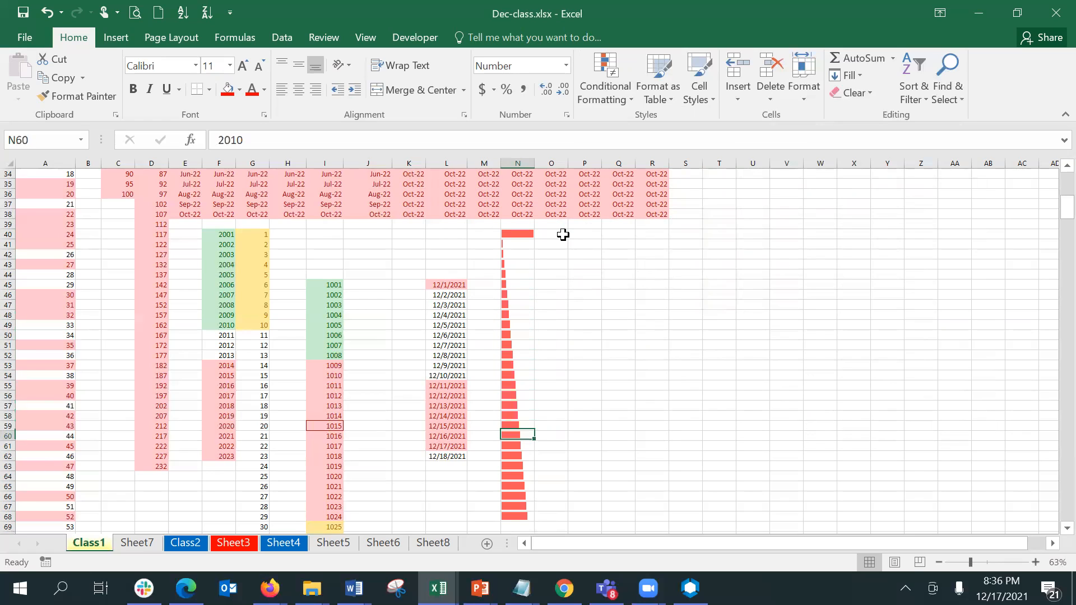
{"action": "key", "text": "Up"}
{"action": "key", "text": "Up"}
{"action": "key", "text": "Up"}
{"action": "key", "text": "Up"}
{"action": "key", "text": "Up"}
{"action": "key", "text": "Up"}
{"action": "key", "text": "Up"}
{"action": "key", "text": "Up"}
{"action": "key", "text": "Up"}
{"action": "key", "text": "Up"}
{"action": "key", "text": "Up"}
{"action": "key", "text": "Up"}
{"action": "key", "text": "Up"}
{"action": "key", "text": "Up"}
{"action": "key", "text": "Up"}
{"action": "key", "text": "Up"}
{"action": "key", "text": "Up"}
{"action": "key", "text": "Up"}
{"action": "key", "text": "Up"}
{"action": "key", "text": "Up"}
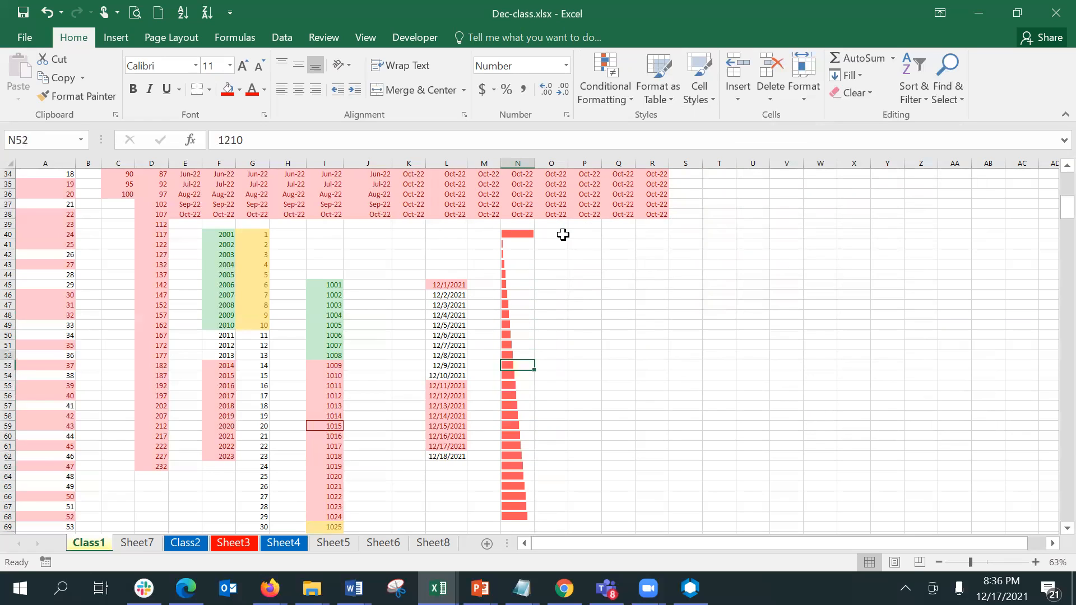
Review the settings of the data bar rule applied to N40:N68 and leave the rules manager without changing them.
{"action": "key", "text": "shift+Down"}
{"action": "key", "text": "shift+Down"}
{"action": "key", "text": "shift+Down"}
{"action": "key", "text": "shift+Down"}
{"action": "key", "text": "shift+Down"}
{"action": "key", "text": "shift+Down"}
{"action": "key", "text": "shift+Down"}
{"action": "key", "text": "shift+Down"}
{"action": "key", "text": "shift+Down"}
{"action": "key", "text": "shift+Down"}
{"action": "key", "text": "shift+Down"}
{"action": "key", "text": "shift+Down"}
{"action": "key", "text": "shift+Down"}
{"action": "key", "text": "shift+Down"}
{"action": "key", "text": "shift+Down"}
{"action": "key", "text": "shift+Down"}
{"action": "key", "text": "shift+Down"}
{"action": "key", "text": "shift+Down"}
{"action": "key", "text": "shift+Down"}
{"action": "key", "text": "shift+Down"}
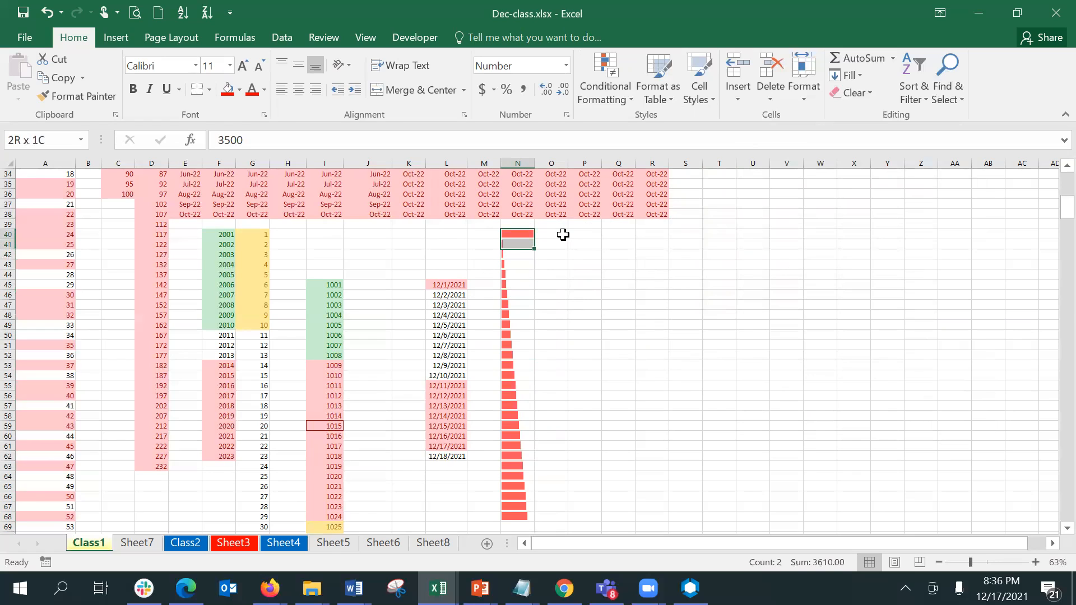
{"action": "key", "text": "shift+Down"}
{"action": "key", "text": "shift+Down"}
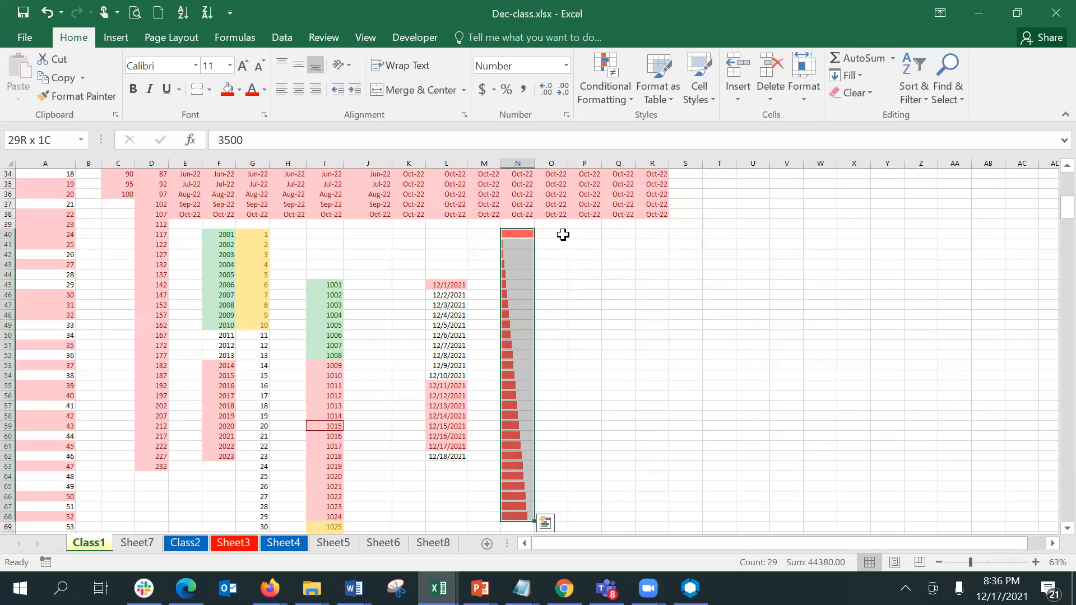
{"action": "left_click", "coordinate": [608, 106]}
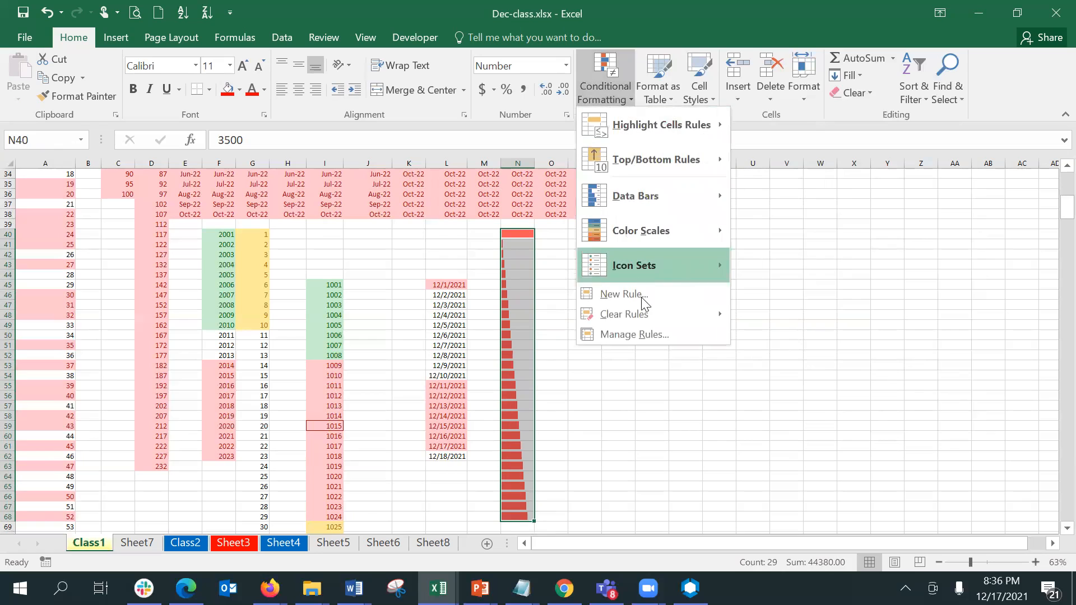
{"action": "left_click", "coordinate": [642, 329]}
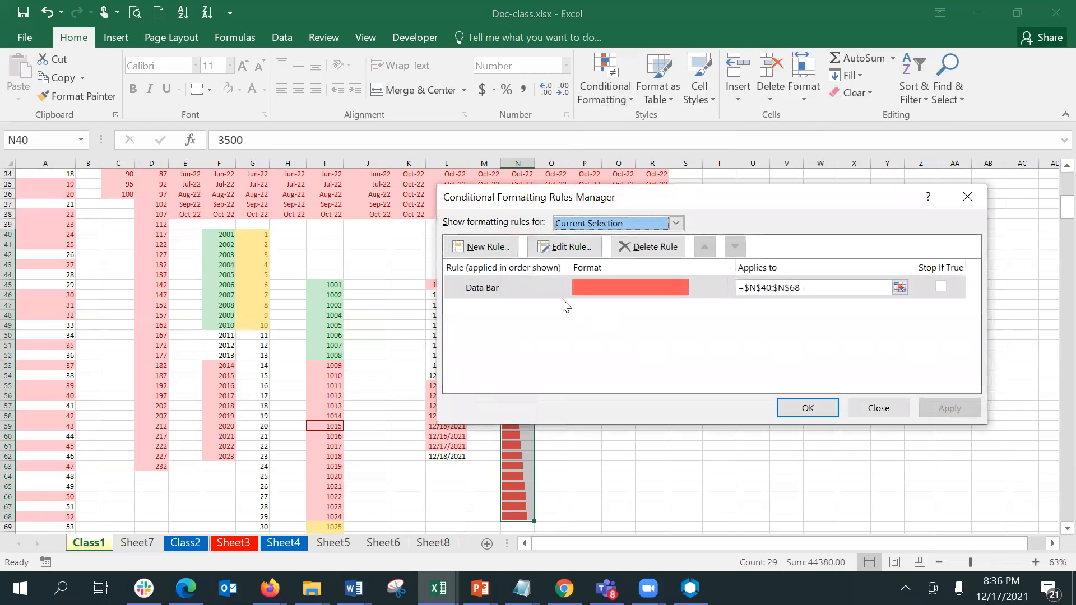
{"action": "left_click", "coordinate": [543, 295]}
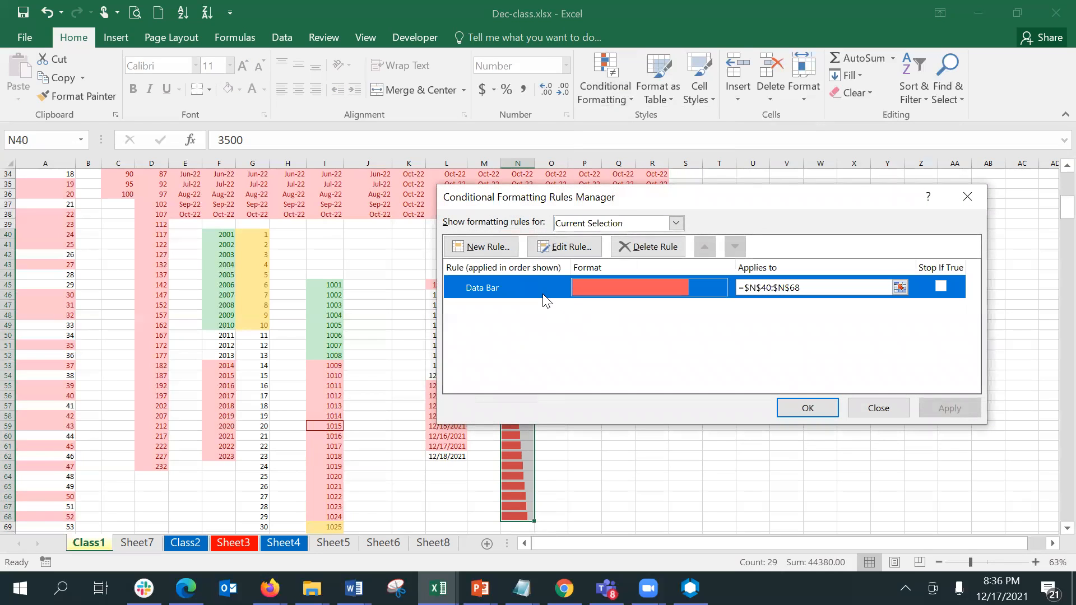
{"action": "left_click", "coordinate": [556, 256]}
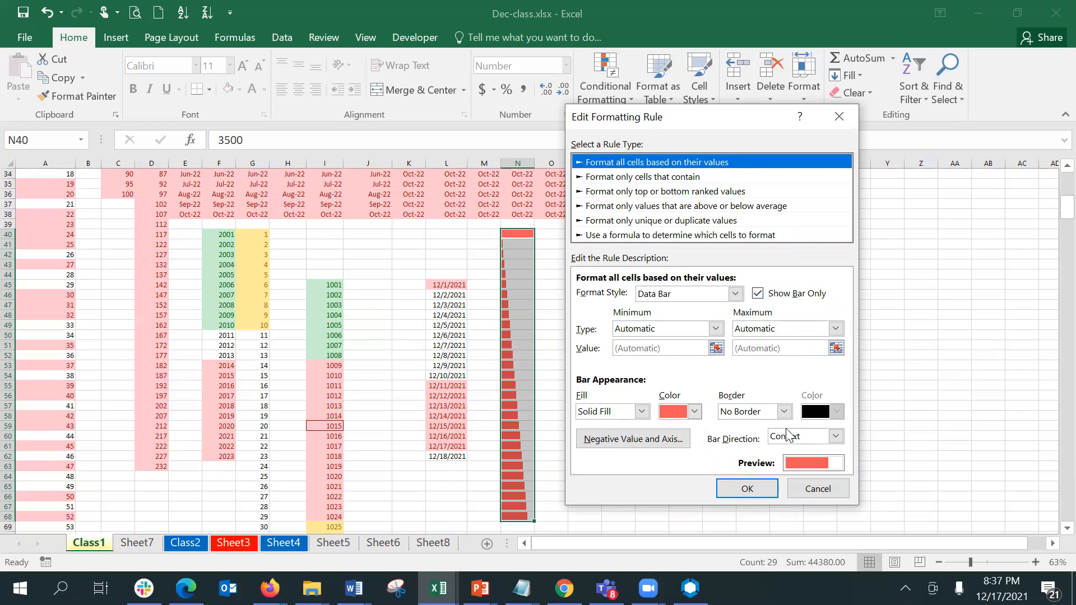
{"action": "left_click", "coordinate": [764, 484]}
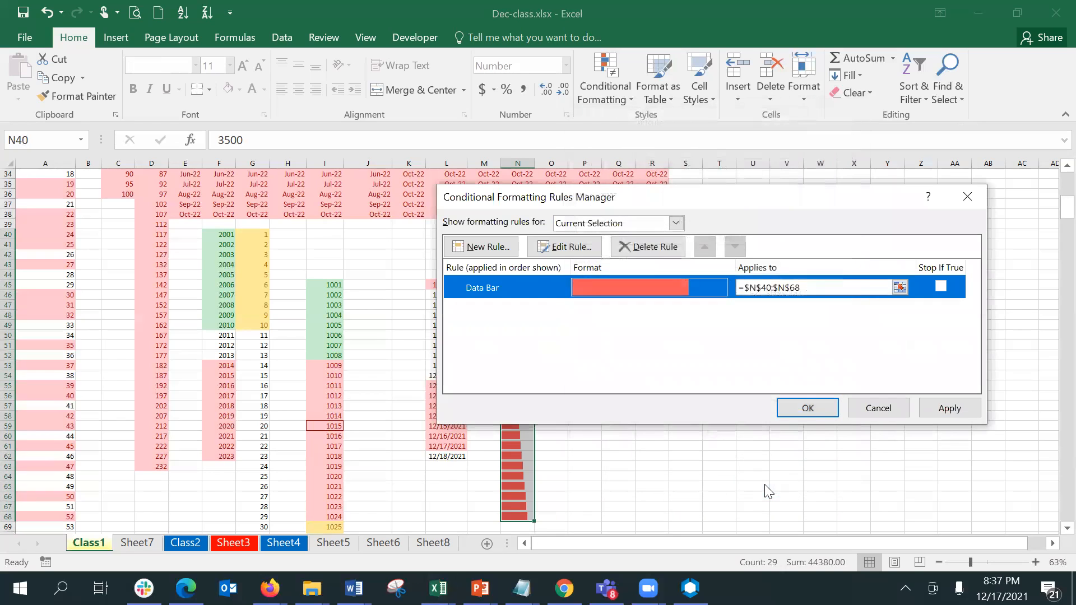
{"action": "left_click", "coordinate": [875, 414]}
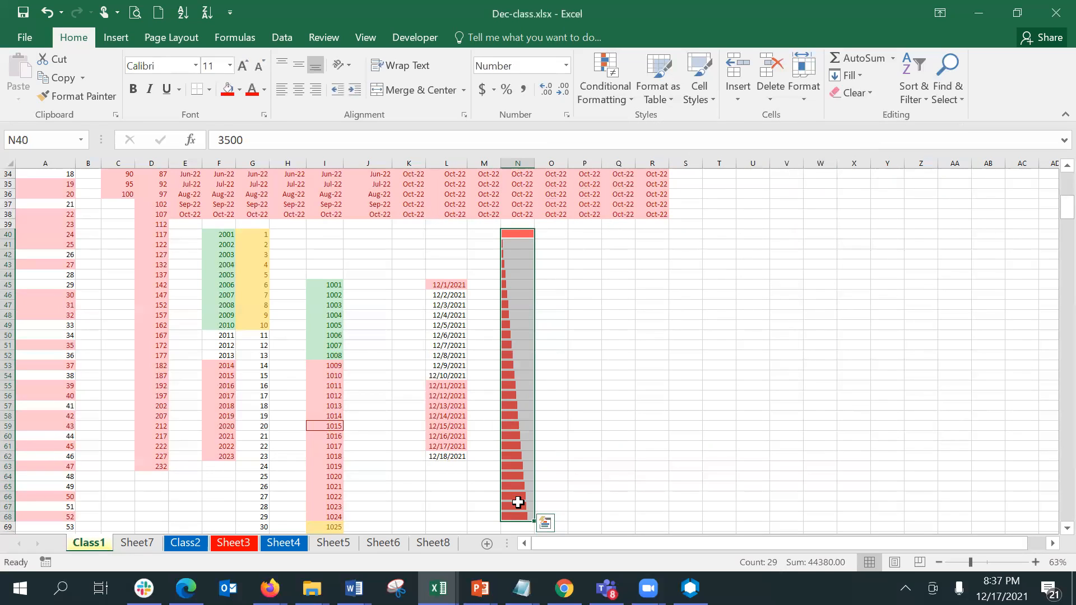
Copy the bar-only range N40:N68 into column O starting at O40, and clear the copy selection.
{"action": "key", "text": "shift"}
{"action": "key", "text": "ctrl+c"}
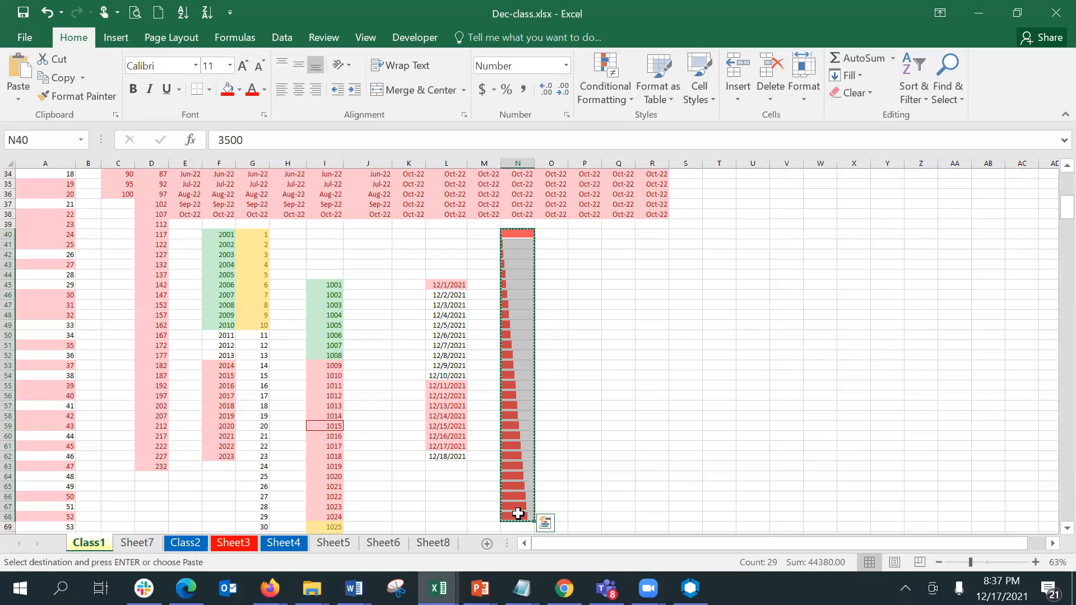
{"action": "left_click", "coordinate": [557, 232]}
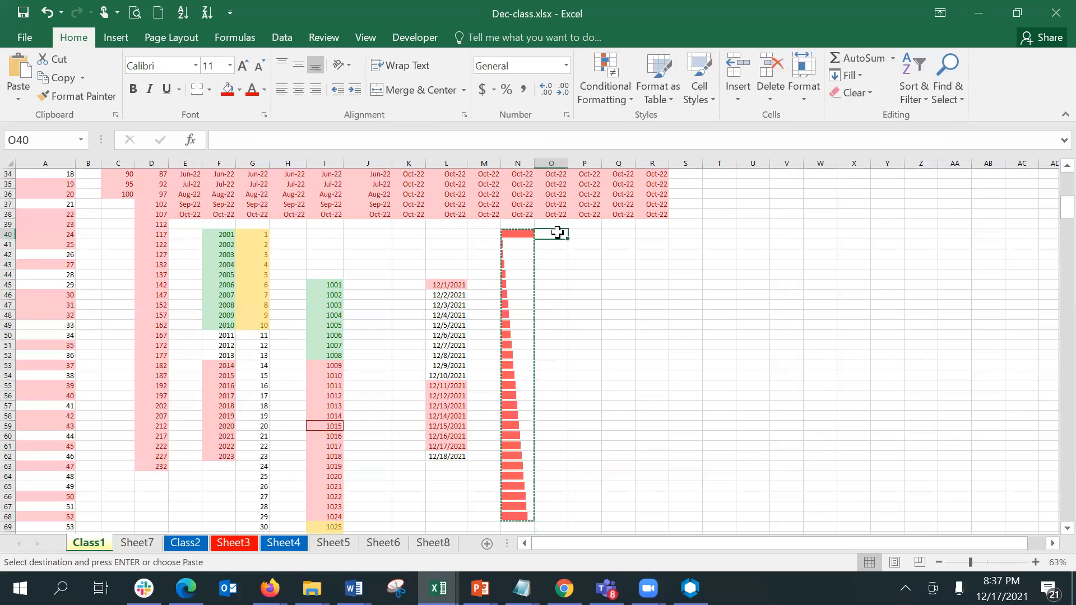
{"action": "key", "text": "ctrl+v"}
{"action": "key", "text": "Escape"}
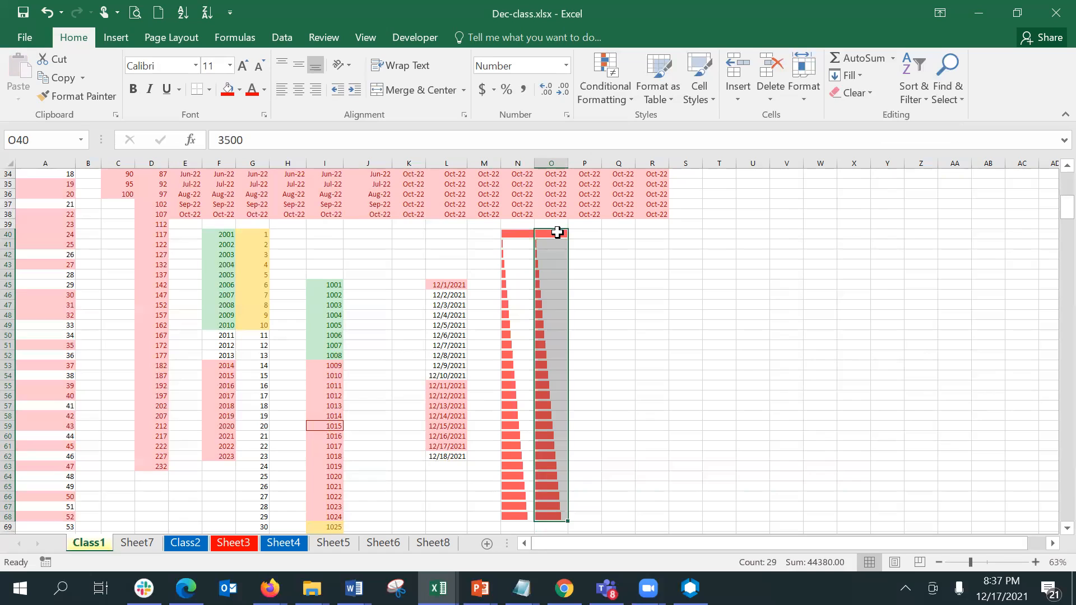
{"action": "left_click", "coordinate": [557, 233]}
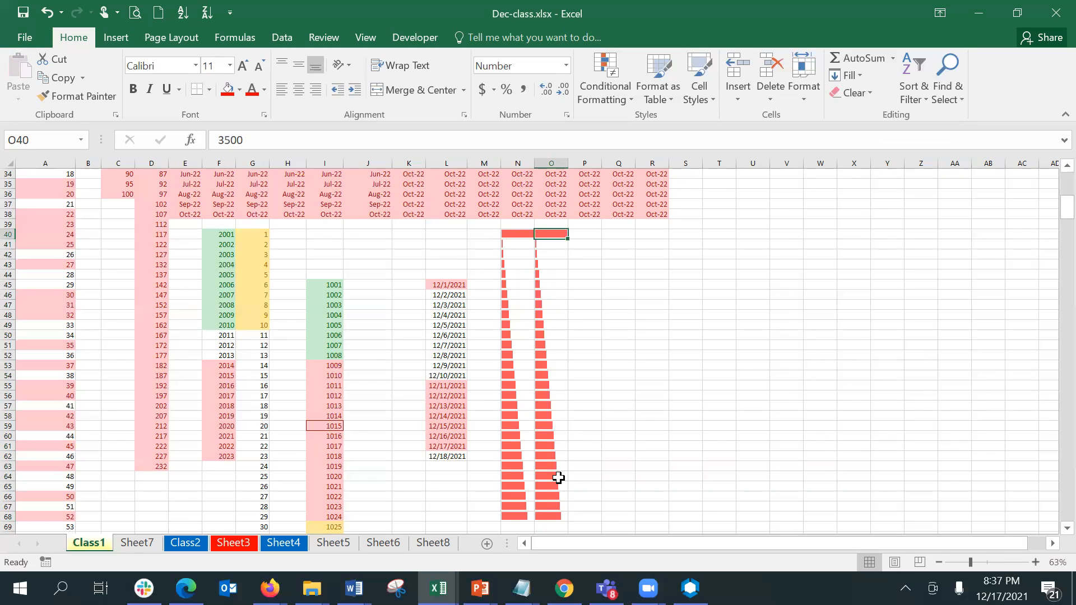
Turn off Show Bar Only in the data bar rule for N40:N68, apply it, and delete that rule.
{"action": "left_click", "coordinate": [509, 233]}
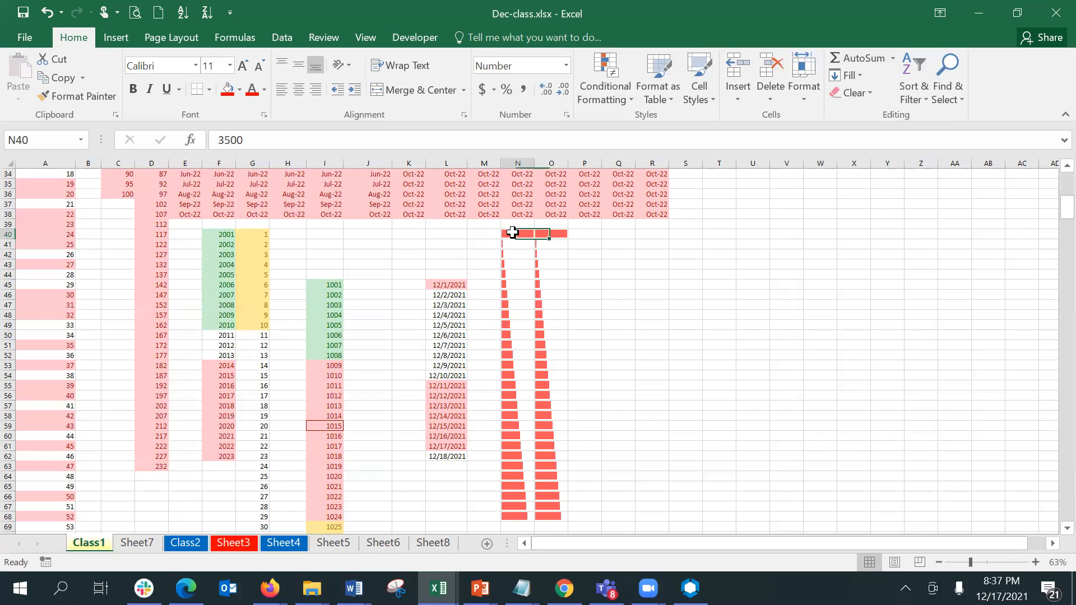
{"action": "left_click", "coordinate": [514, 518], "text": "shift"}
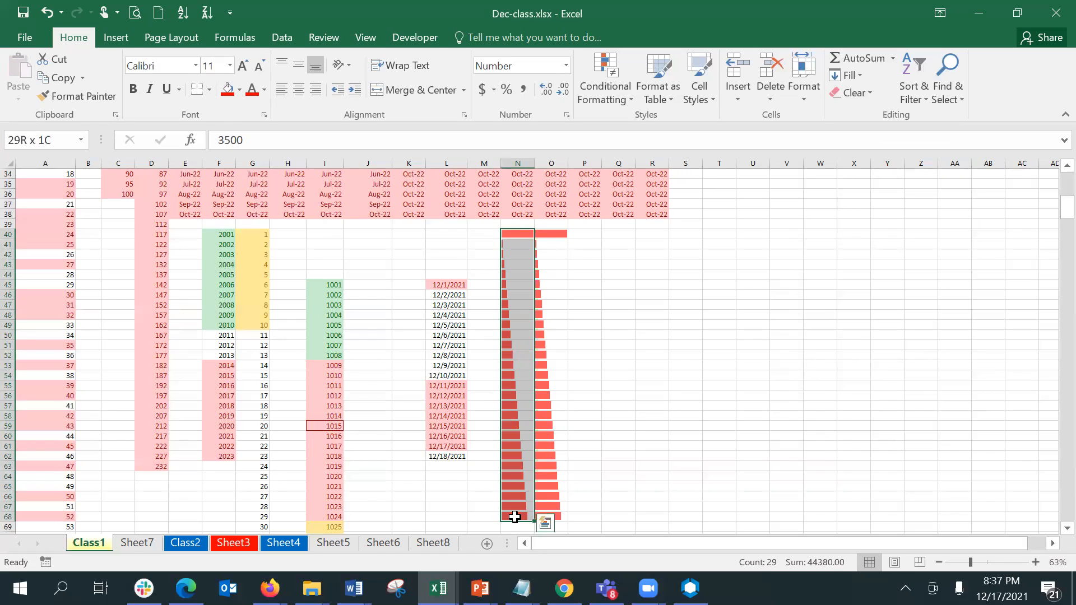
{"action": "left_click", "coordinate": [631, 102]}
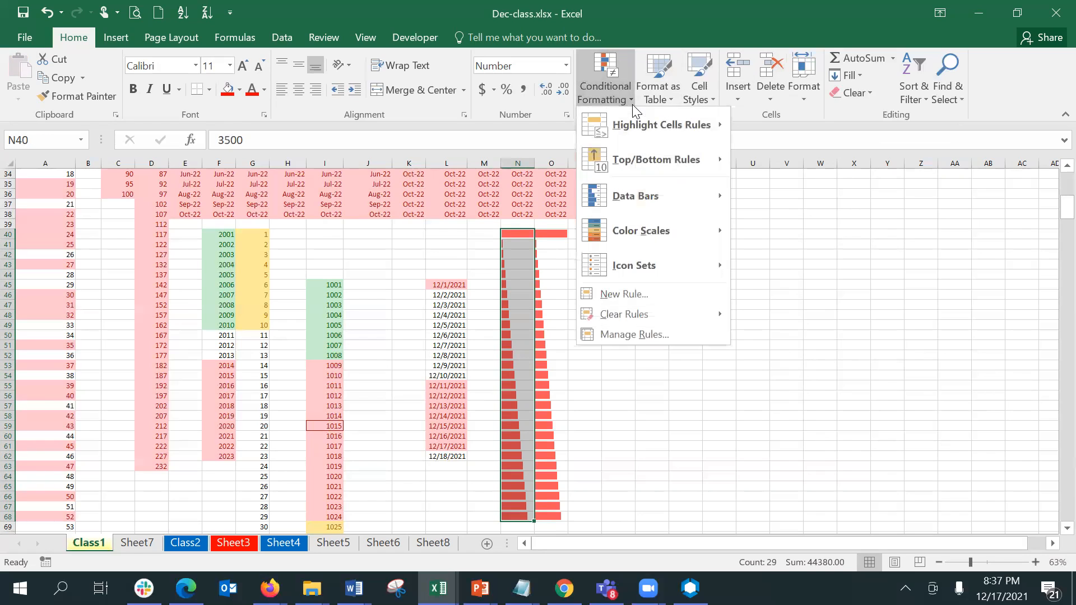
{"action": "left_click", "coordinate": [658, 338]}
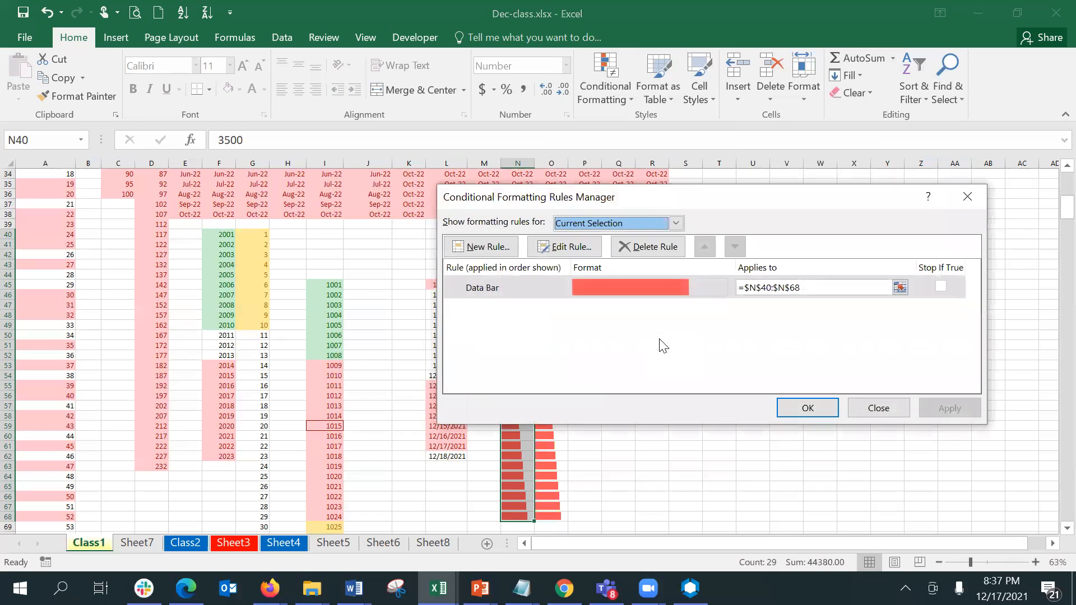
{"action": "left_click", "coordinate": [603, 292]}
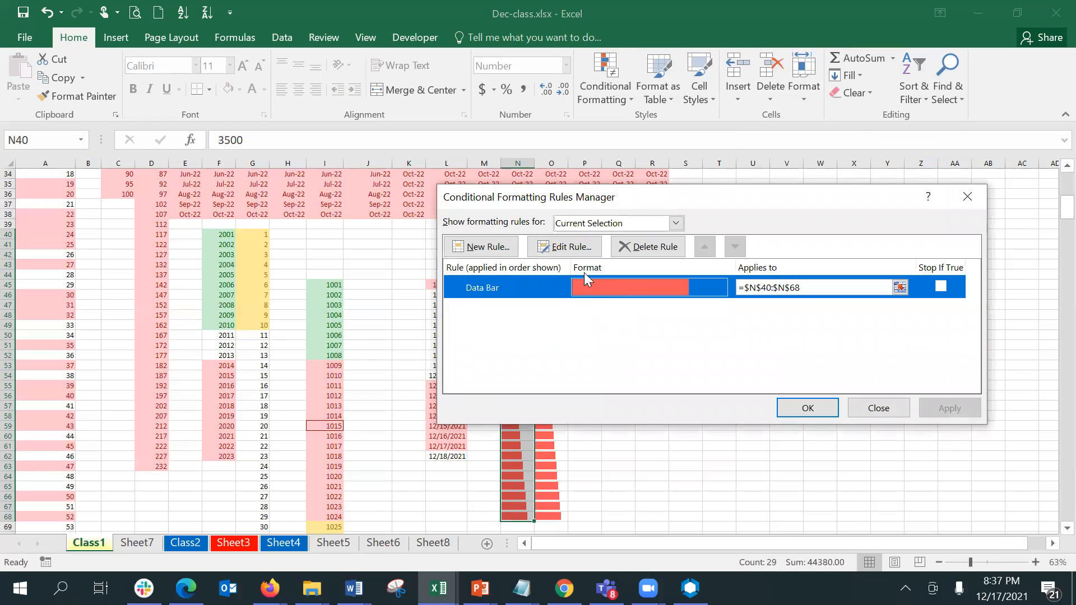
{"action": "left_click", "coordinate": [568, 247]}
{"action": "left_click", "coordinate": [780, 294]}
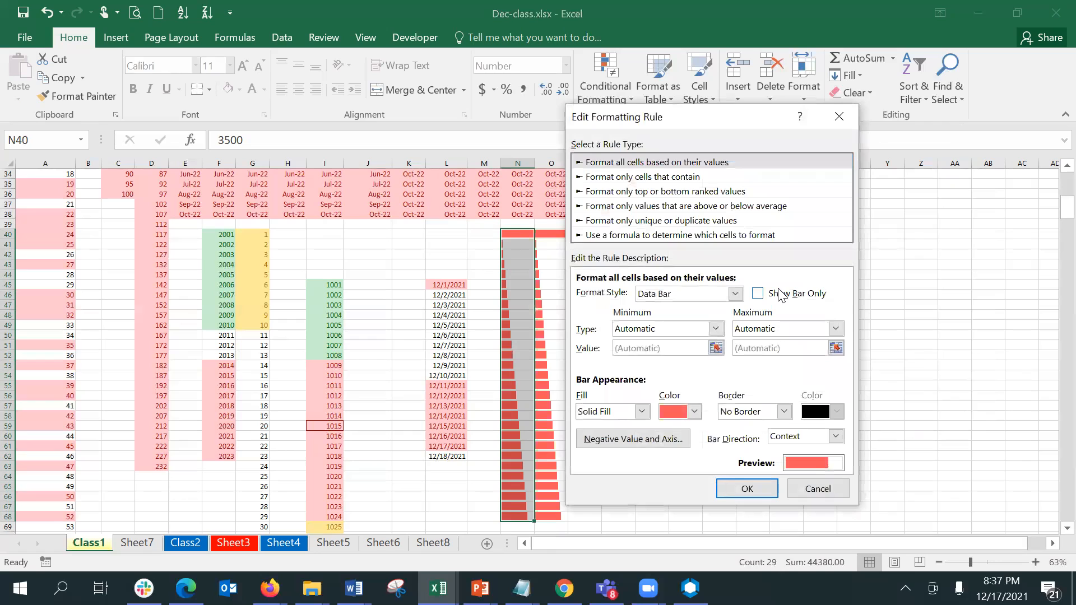
{"action": "left_click", "coordinate": [755, 489]}
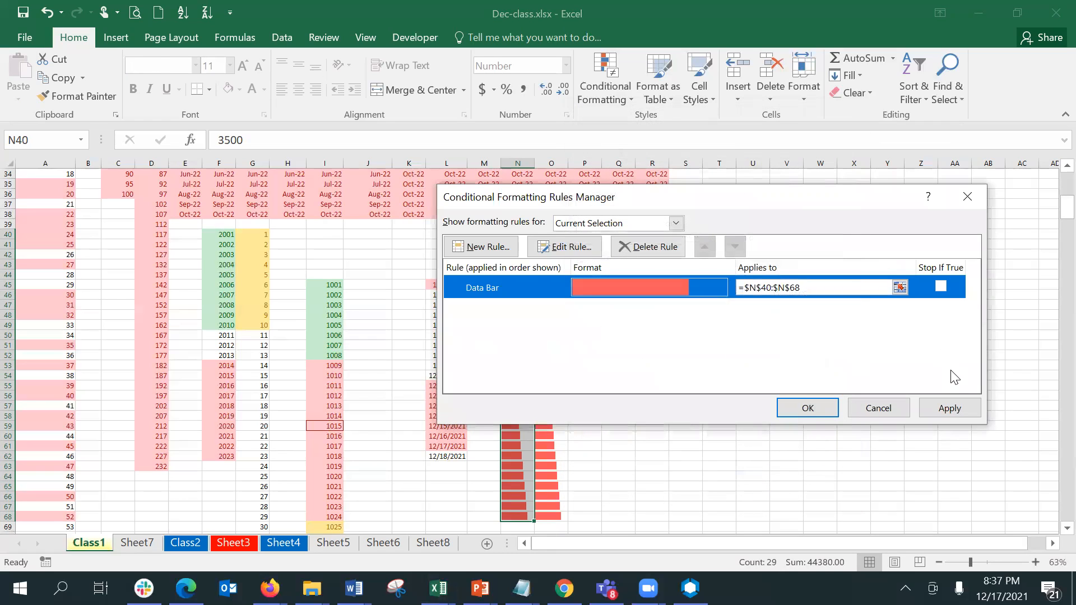
{"action": "left_click", "coordinate": [954, 408]}
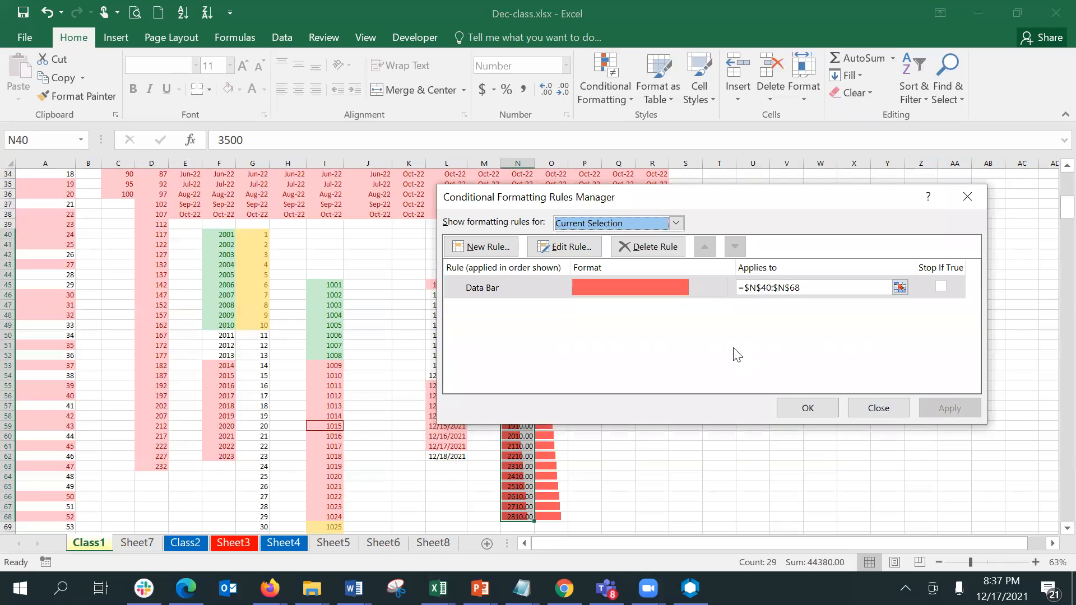
{"action": "left_click", "coordinate": [660, 252]}
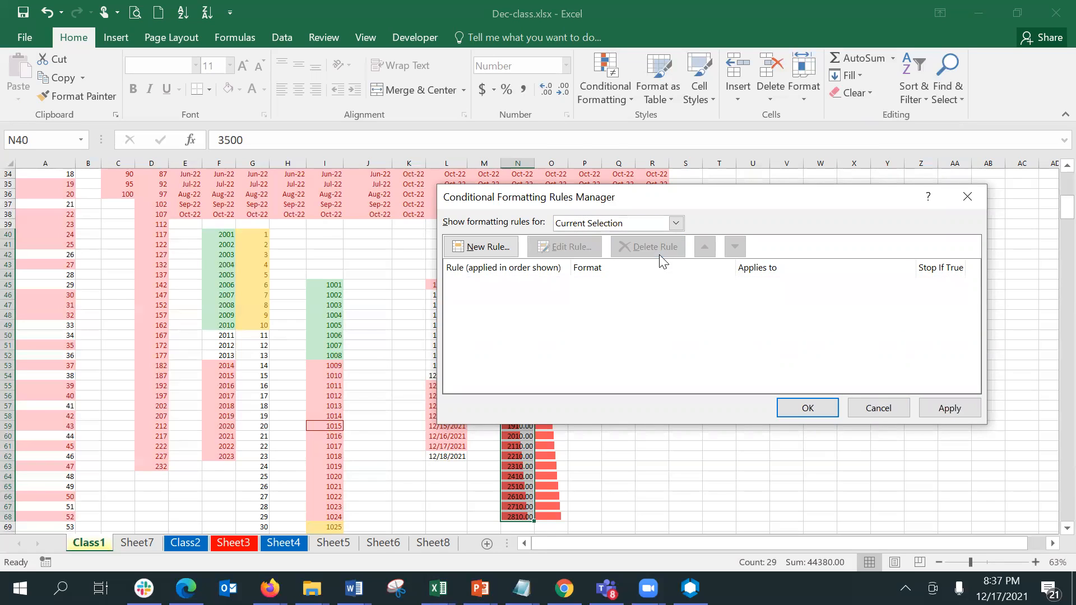
{"action": "left_click", "coordinate": [811, 408]}
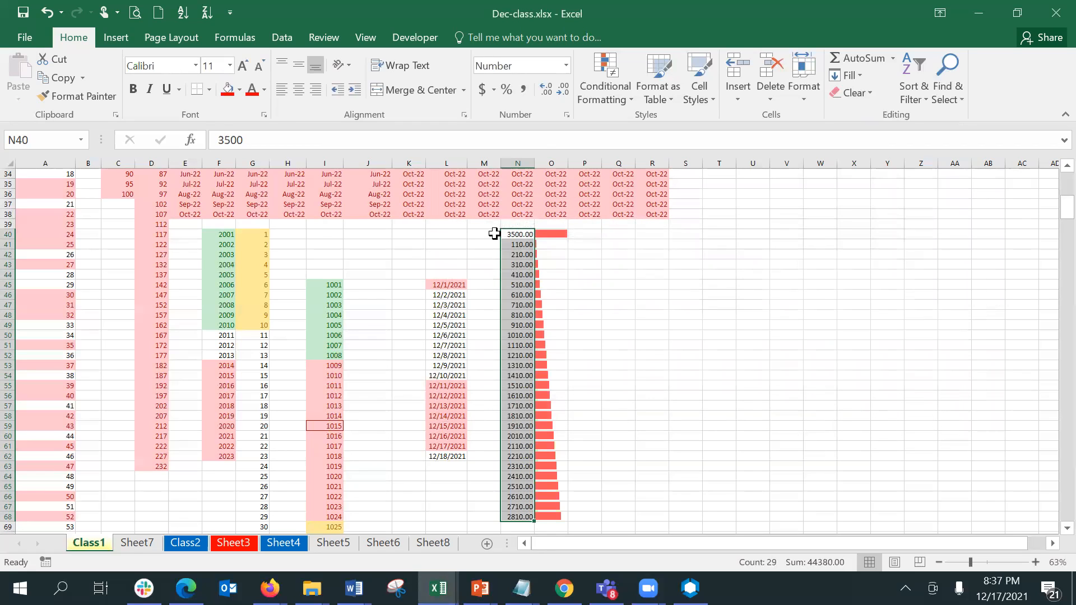
Compare N40 with the bar-only cell O40 and step down to O45 to check the values behind the bars.
{"action": "left_click", "coordinate": [522, 232]}
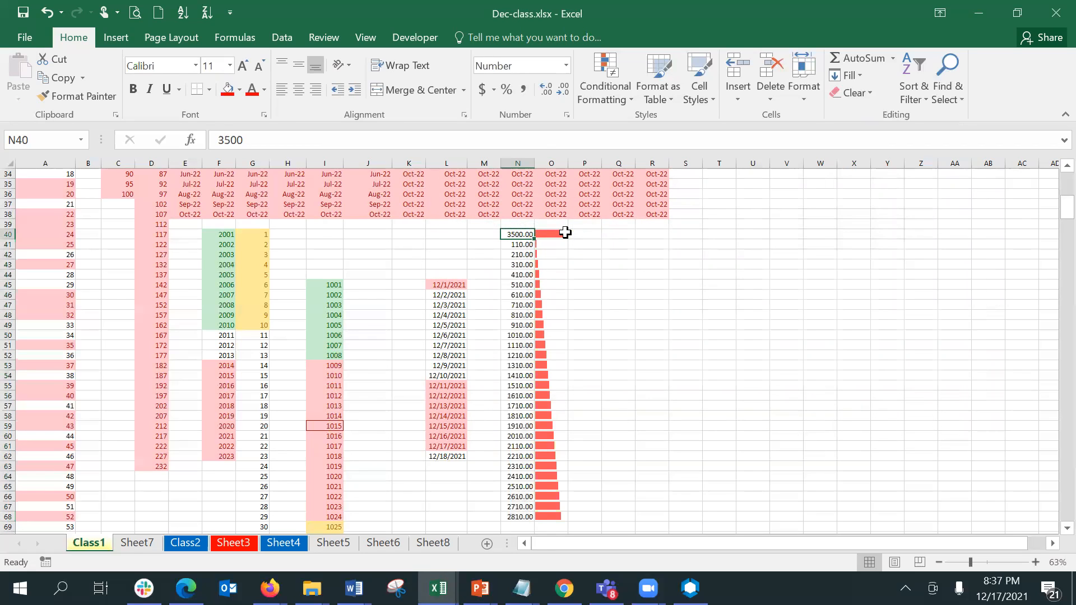
{"action": "left_click", "coordinate": [562, 233]}
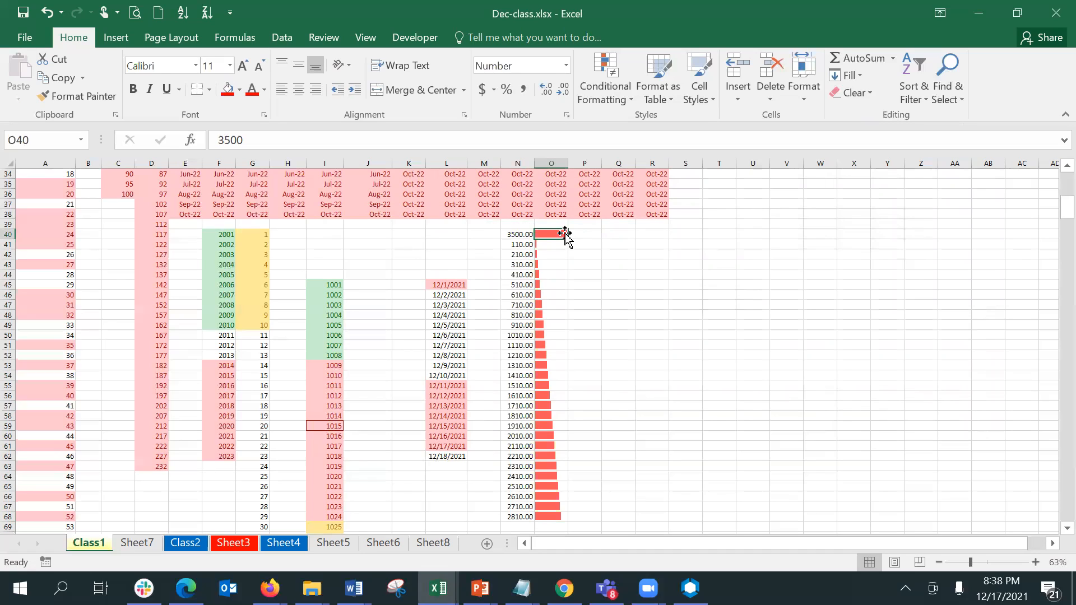
{"action": "key", "text": "Down"}
{"action": "key", "text": "Down"}
{"action": "key", "text": "Down"}
{"action": "key", "text": "Down"}
{"action": "key", "text": "Down"}
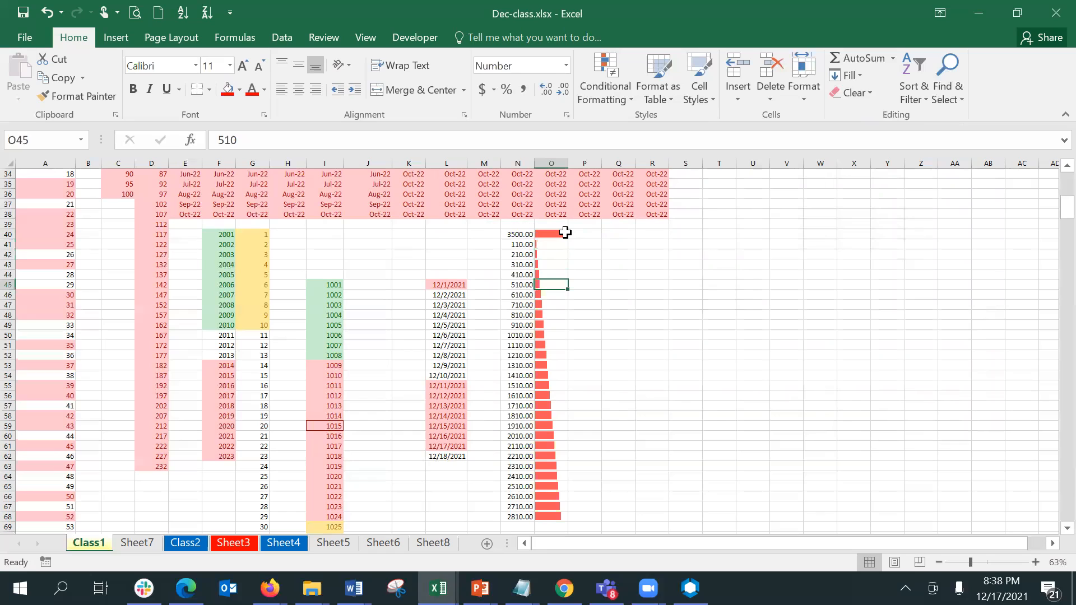
Set the value of cell N45 to 2500 and compare it with the bar-only cell O45.
{"action": "key", "text": "Left"}
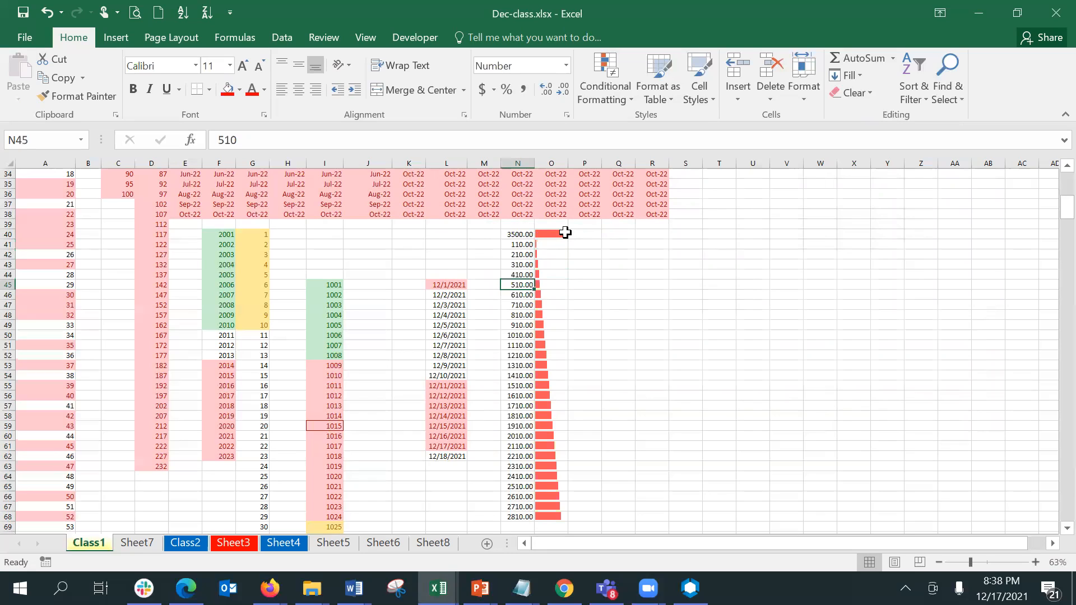
{"action": "type", "text": "2500"}
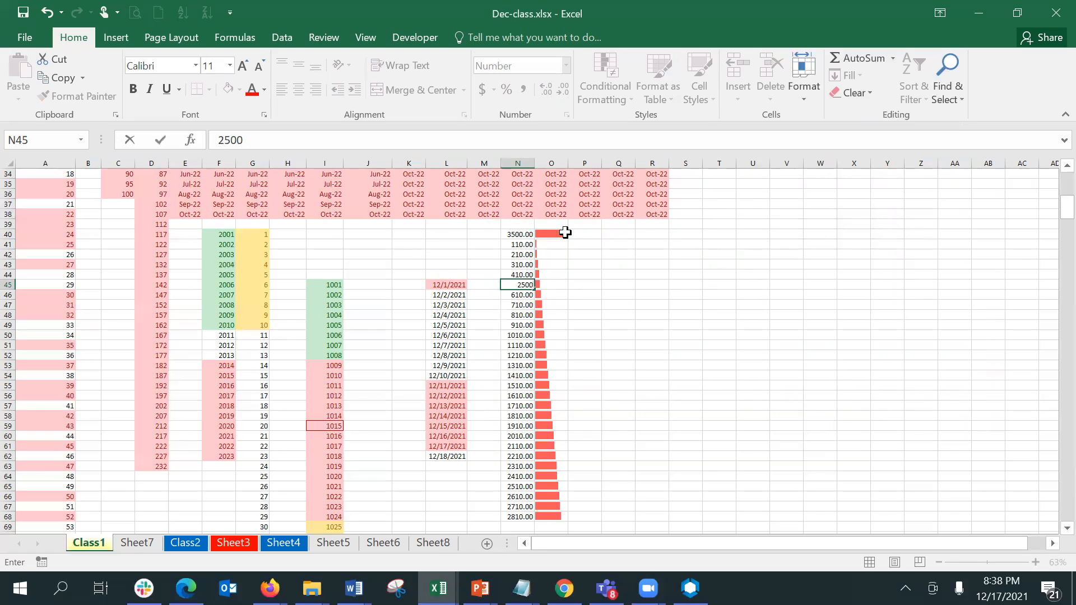
{"action": "key", "text": "Return"}
{"action": "key", "text": "Up"}
{"action": "key", "text": "Right"}
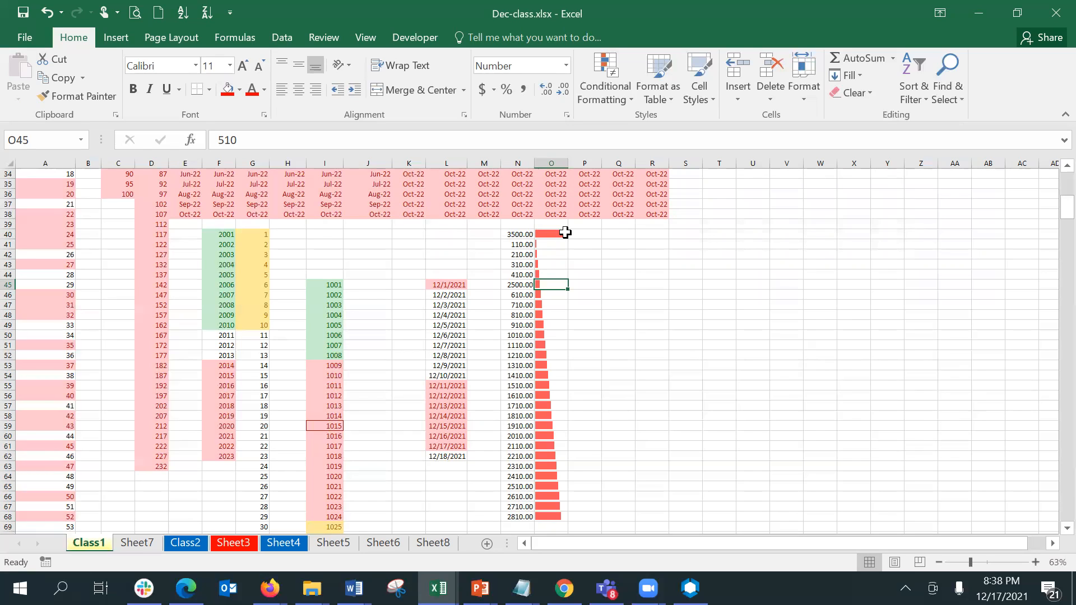
{"action": "left_click", "coordinate": [512, 281]}
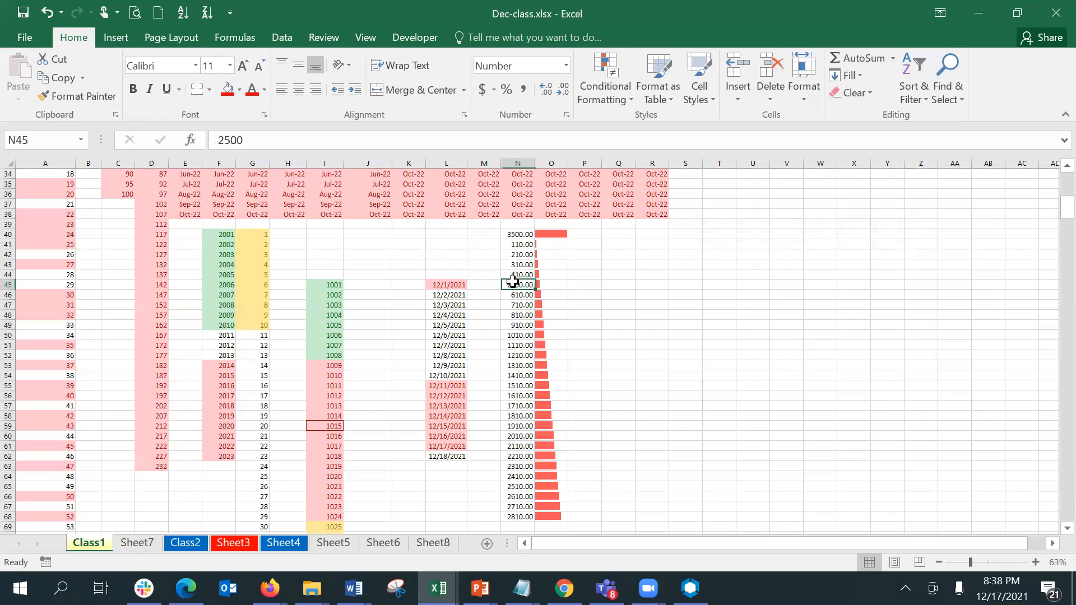
{"action": "left_click", "coordinate": [566, 283]}
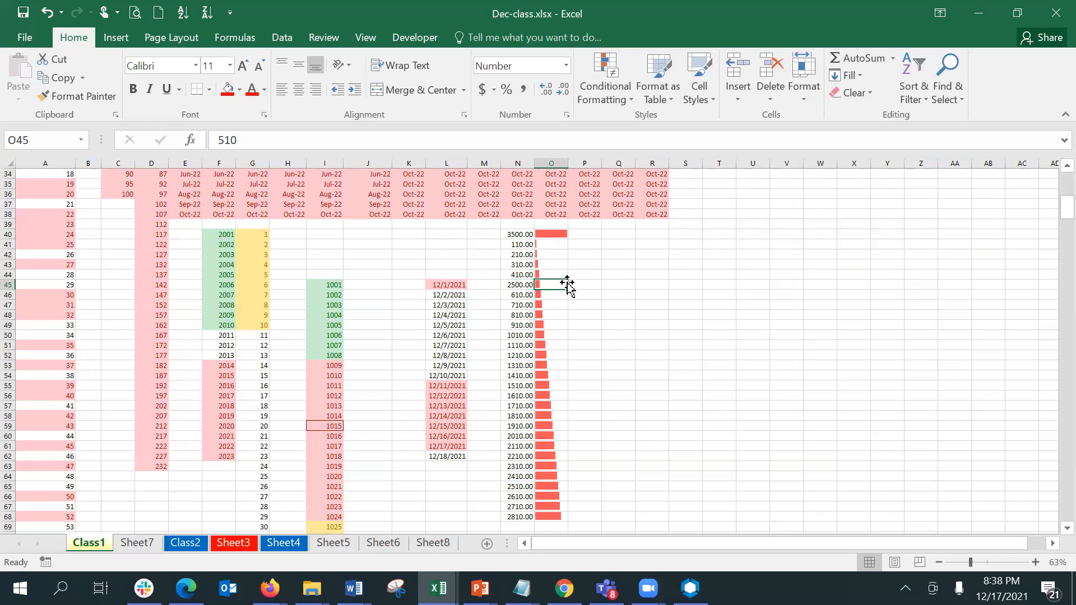
Enter the formula =N40 in cell P40, beside the copied data bars.
{"action": "left_click", "coordinate": [558, 232]}
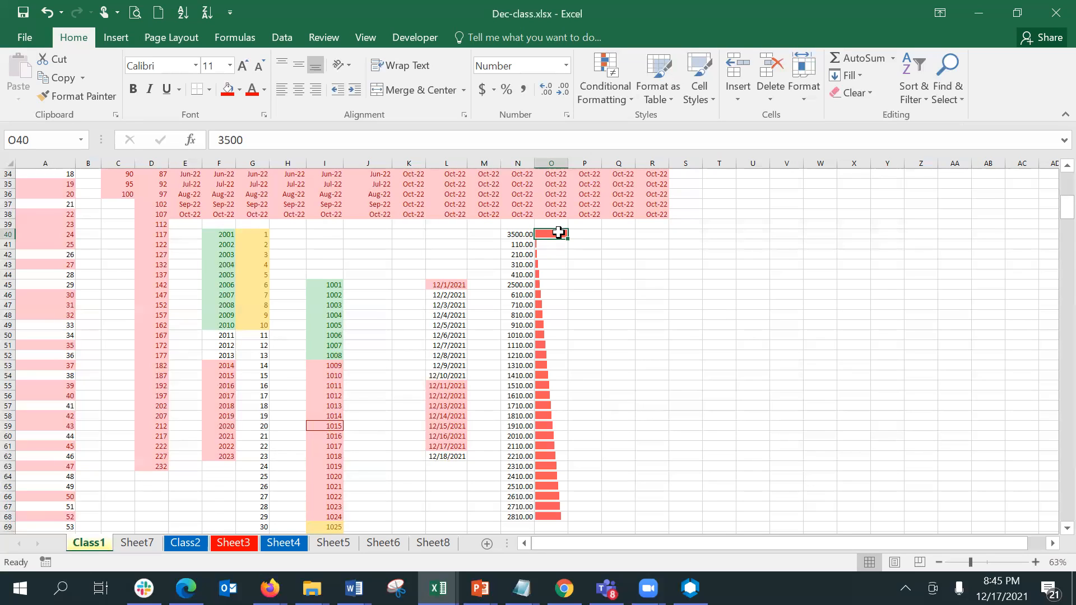
{"action": "key", "text": "Right"}
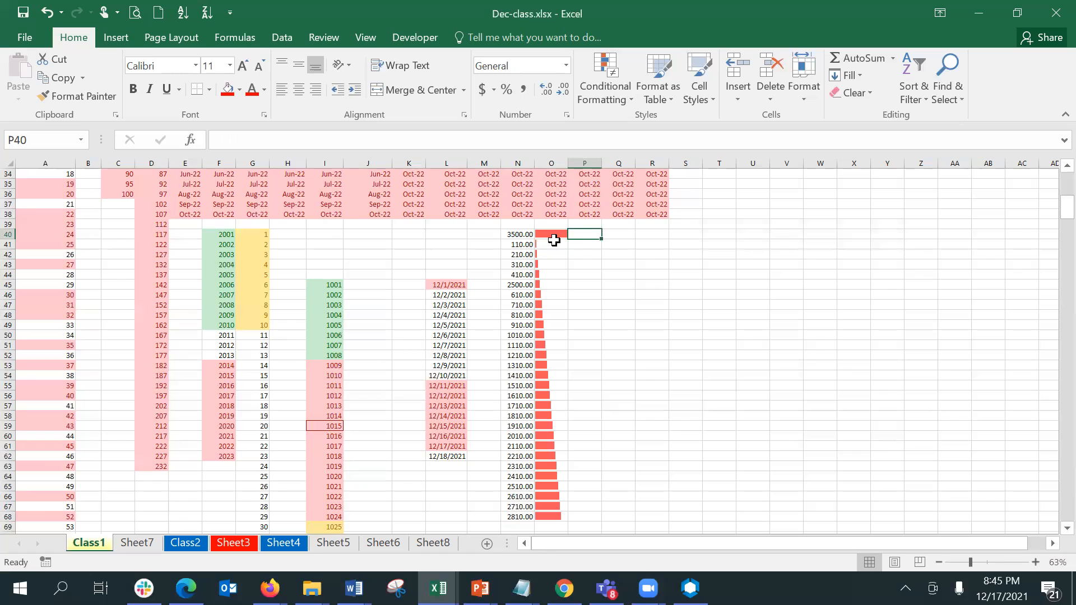
{"action": "type", "text": "="}
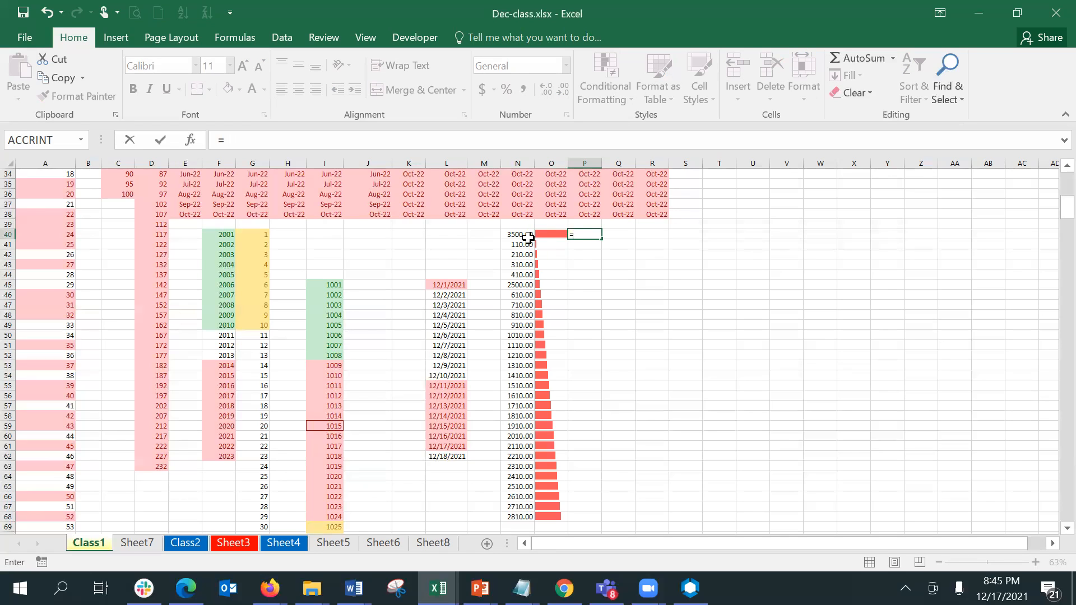
{"action": "left_click", "coordinate": [528, 237]}
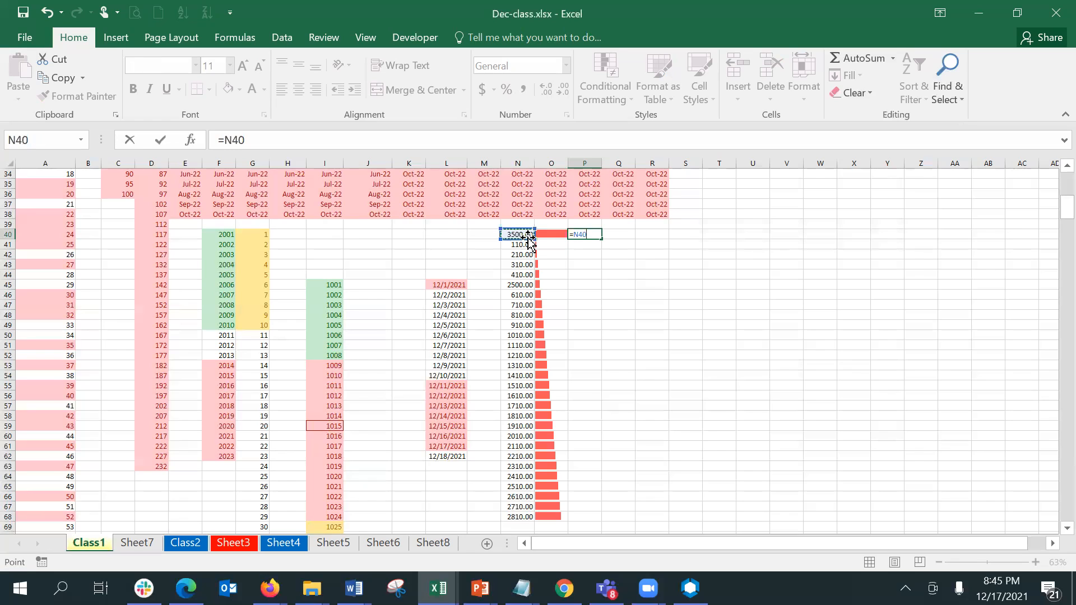
{"action": "key", "text": "Return"}
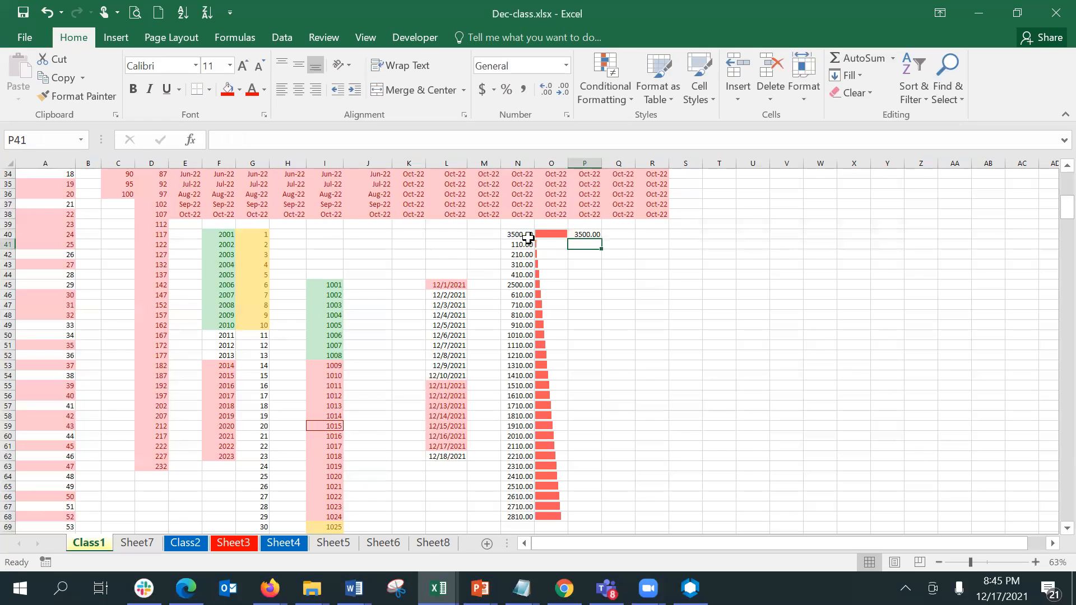
Fill the P40 formula down through P68 so the column links to the values in column N.
{"action": "key", "text": "Up"}
{"action": "key", "text": "shift+Down"}
{"action": "key", "text": "shift+Down"}
{"action": "key", "text": "shift+Down"}
{"action": "key", "text": "shift+Down"}
{"action": "key", "text": "shift+Down"}
{"action": "key", "text": "shift+Down"}
{"action": "key", "text": "shift+Down"}
{"action": "key", "text": "shift+Down"}
{"action": "key", "text": "shift+Down"}
{"action": "key", "text": "shift+Down"}
{"action": "key", "text": "shift+Down"}
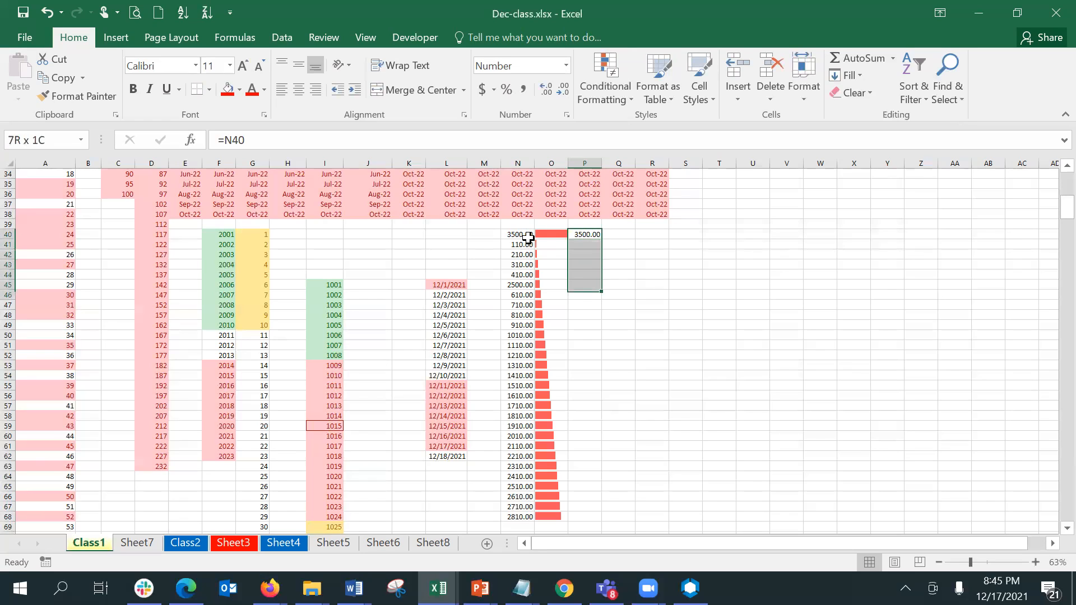
{"action": "key", "text": "shift+Down"}
{"action": "key", "text": "shift+Down"}
{"action": "key", "text": "shift+Down"}
{"action": "key", "text": "shift+Down"}
{"action": "key", "text": "shift+Down"}
{"action": "key", "text": "shift+Down"}
{"action": "key", "text": "shift+Down"}
{"action": "key", "text": "shift+Down"}
{"action": "key", "text": "shift+Down"}
{"action": "key", "text": "shift+Down"}
{"action": "key", "text": "shift+Down"}
{"action": "key", "text": "shift+Down"}
{"action": "key", "text": "shift+Down"}
{"action": "key", "text": "shift+Down"}
{"action": "key", "text": "shift+Down"}
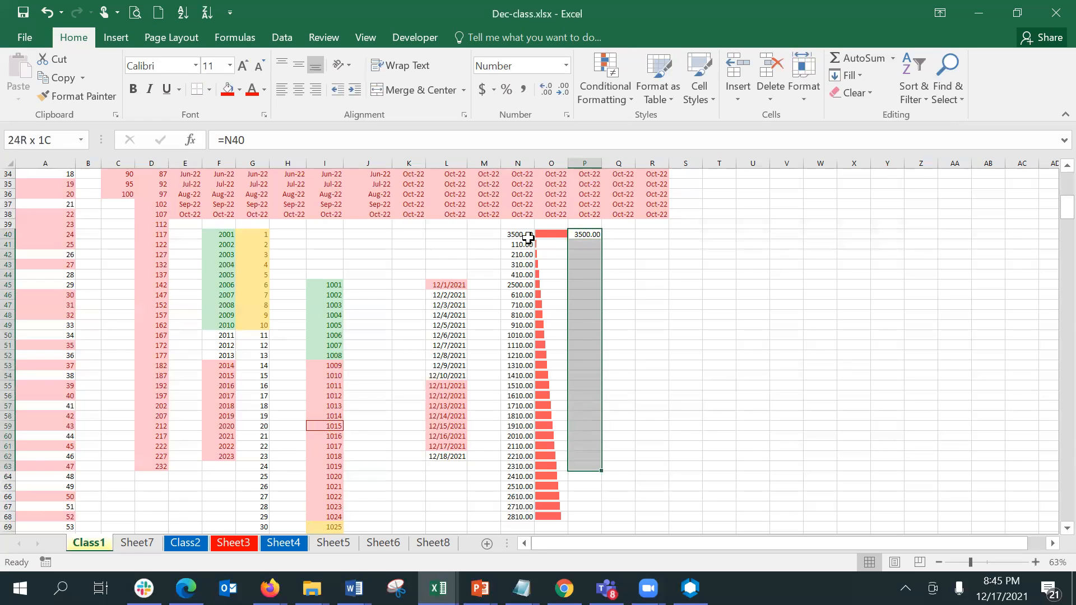
{"action": "key", "text": "shift+Down"}
{"action": "key", "text": "shift+Down"}
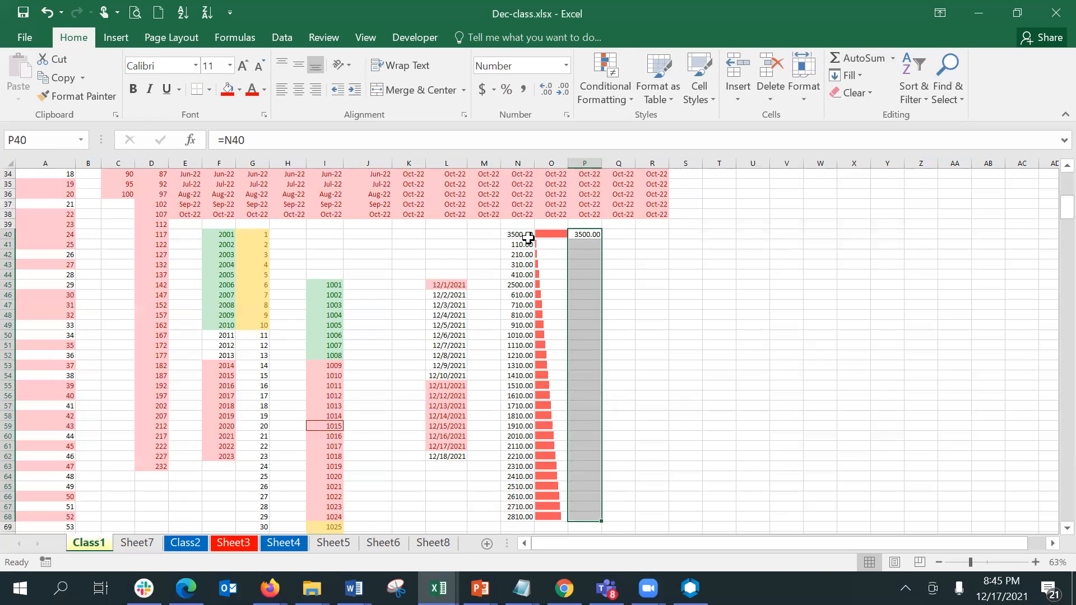
{"action": "key", "text": "ctrl+d"}
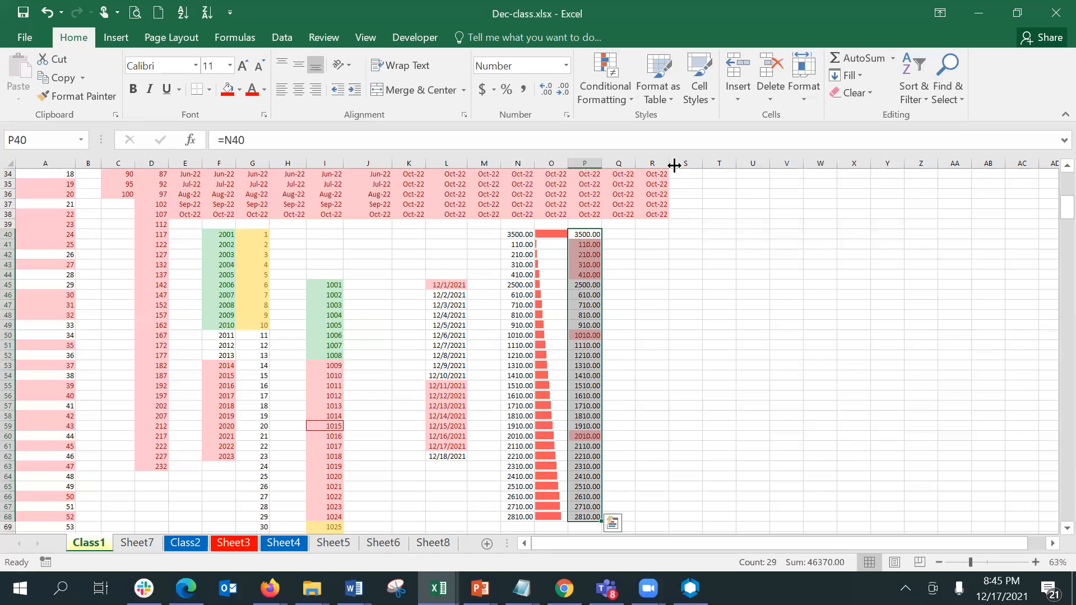
Clear the existing conditional formatting from P40:P68 and apply green gradient-fill data bars to it.
{"action": "left_click", "coordinate": [615, 83]}
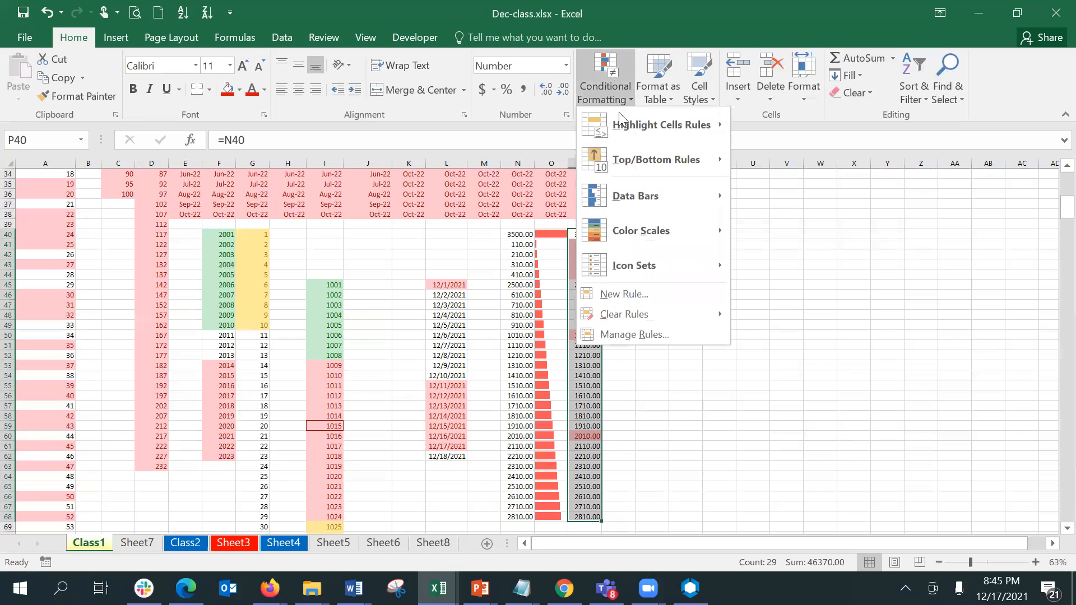
{"action": "mouse_move", "coordinate": [658, 312]}
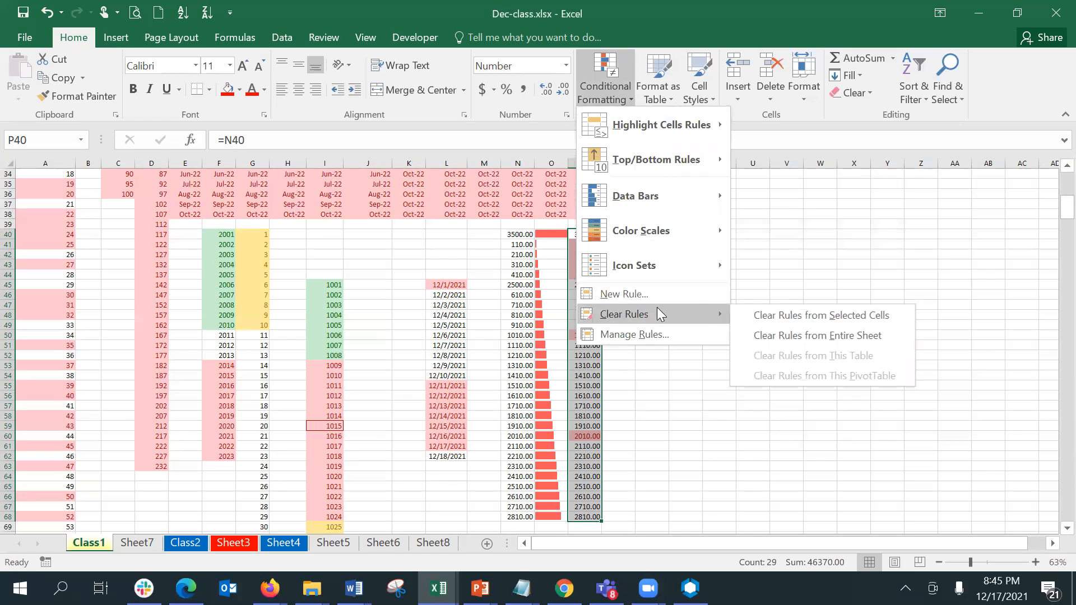
{"action": "left_click", "coordinate": [795, 317]}
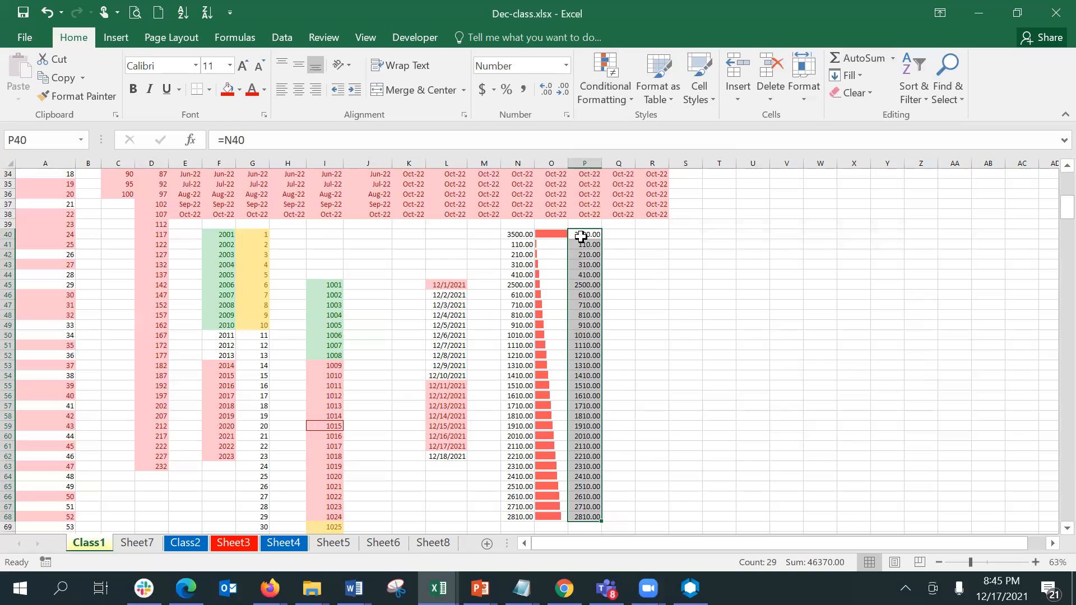
{"action": "left_click", "coordinate": [620, 91]}
{"action": "mouse_move", "coordinate": [649, 196]}
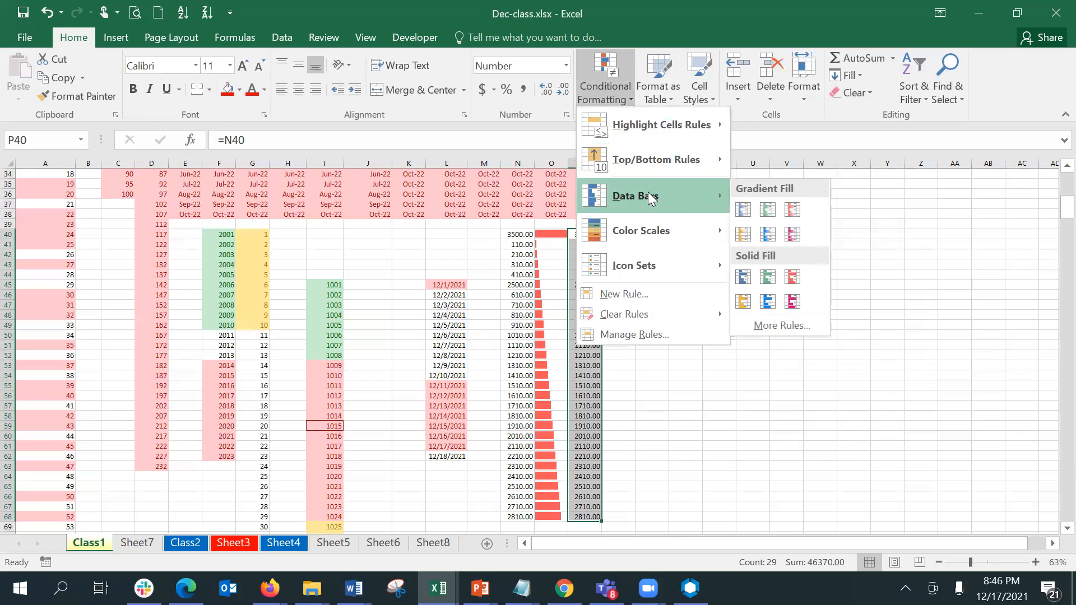
{"action": "left_click", "coordinate": [768, 212]}
Edit the data bar rule for P40:P68 so the cells show only the bar without the numbers.
{"action": "left_click", "coordinate": [601, 86]}
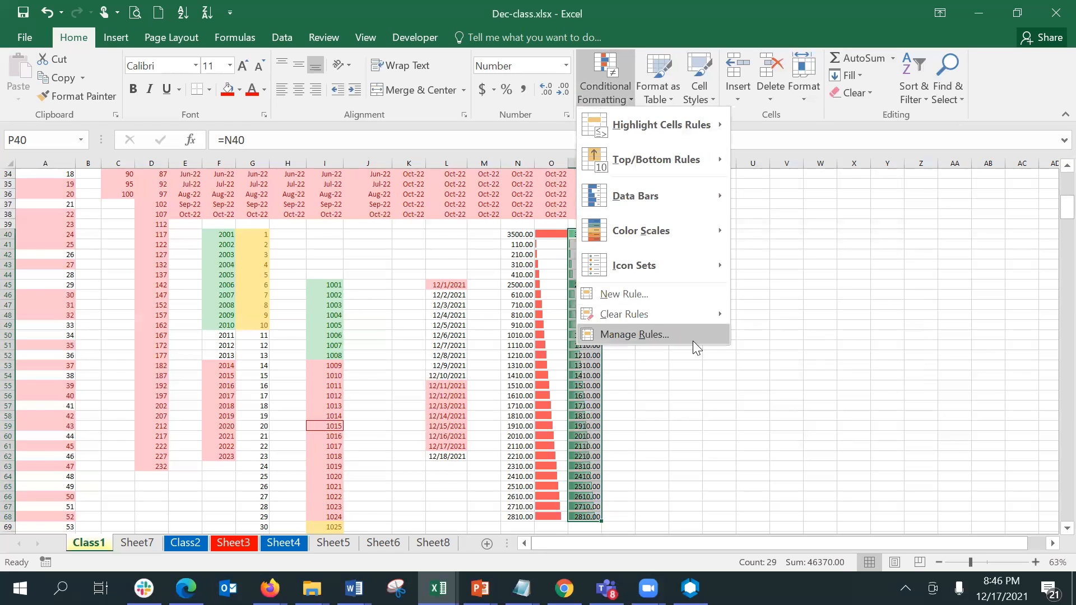
{"action": "left_click", "coordinate": [693, 341]}
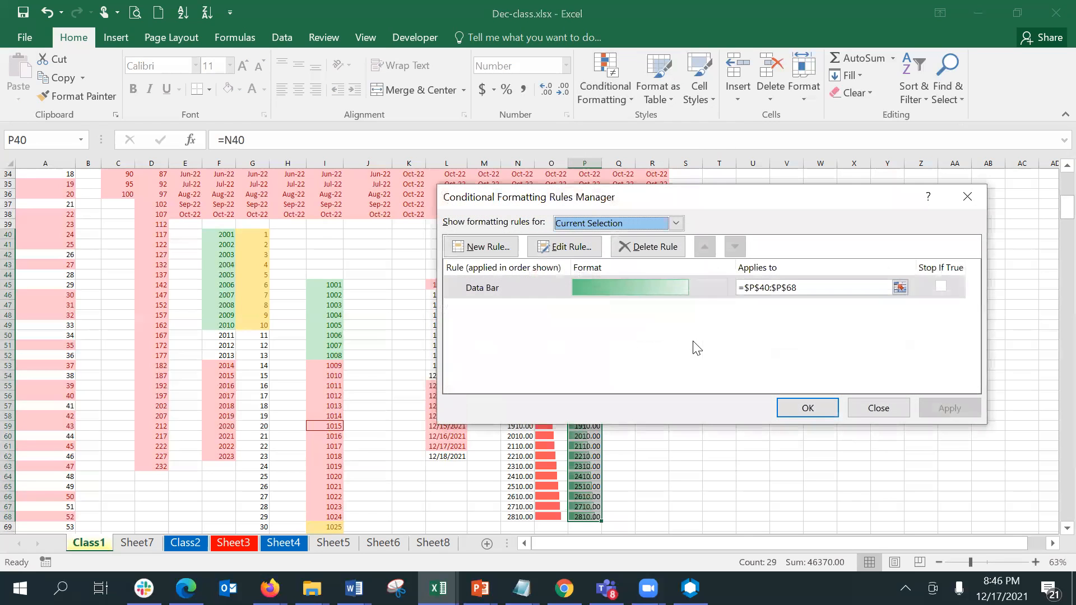
{"action": "left_click", "coordinate": [546, 246]}
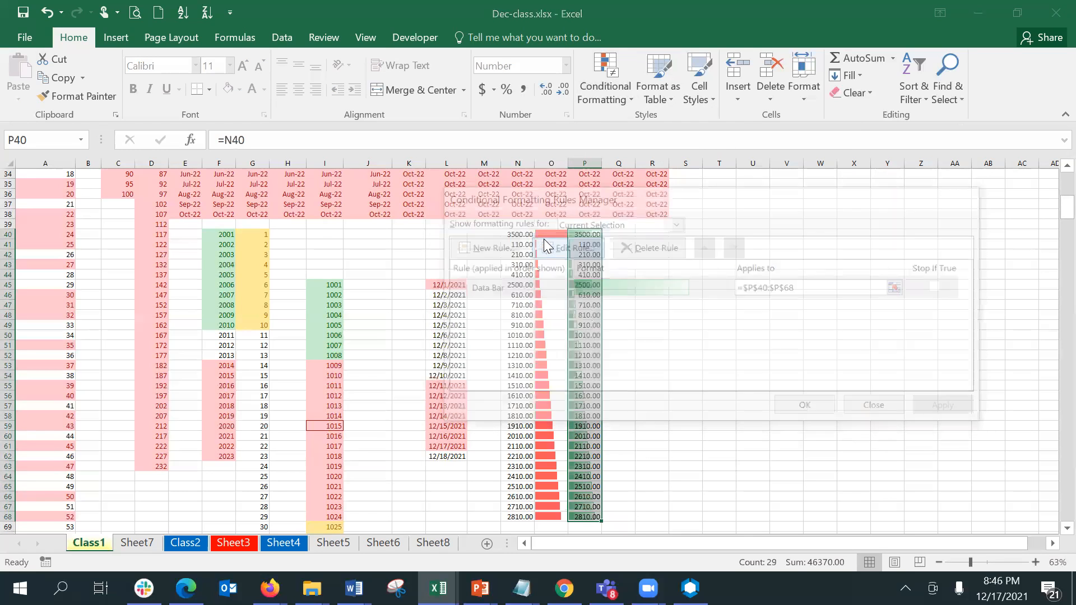
{"action": "left_click", "coordinate": [783, 297]}
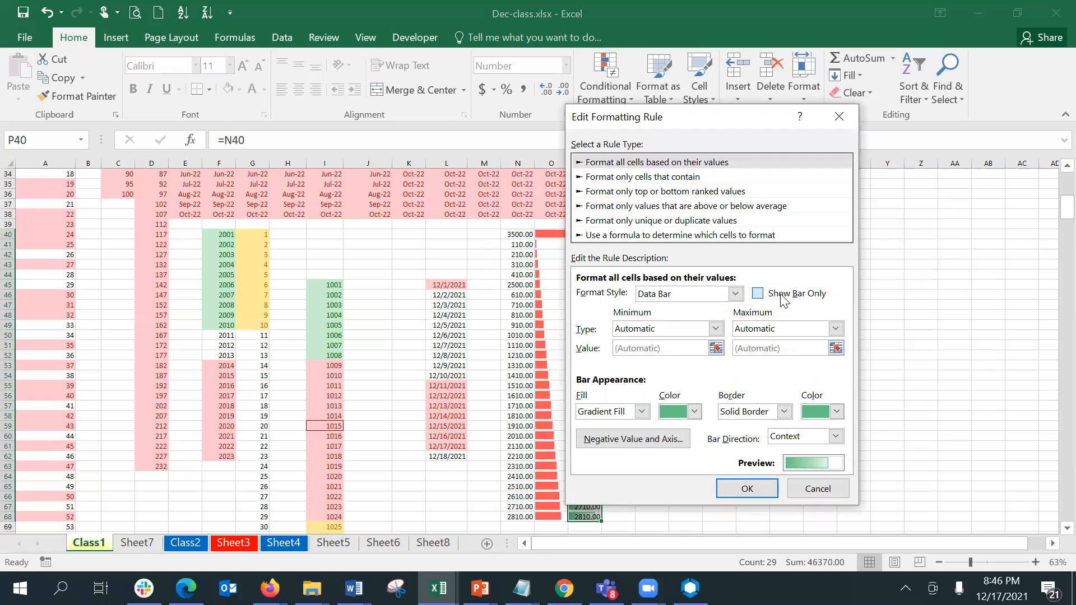
{"action": "left_click", "coordinate": [749, 489]}
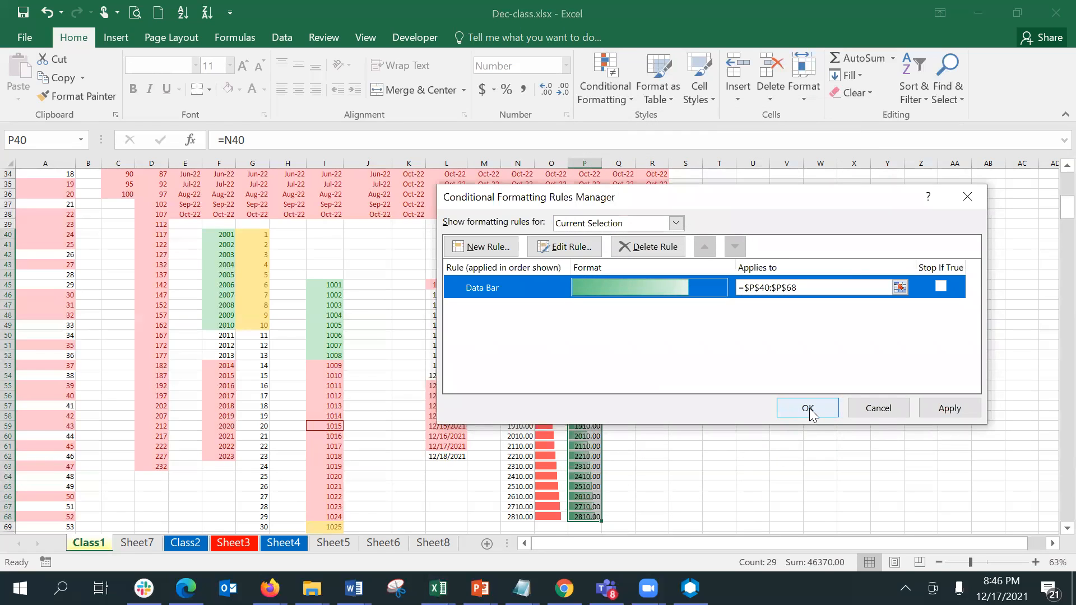
{"action": "left_click", "coordinate": [807, 409]}
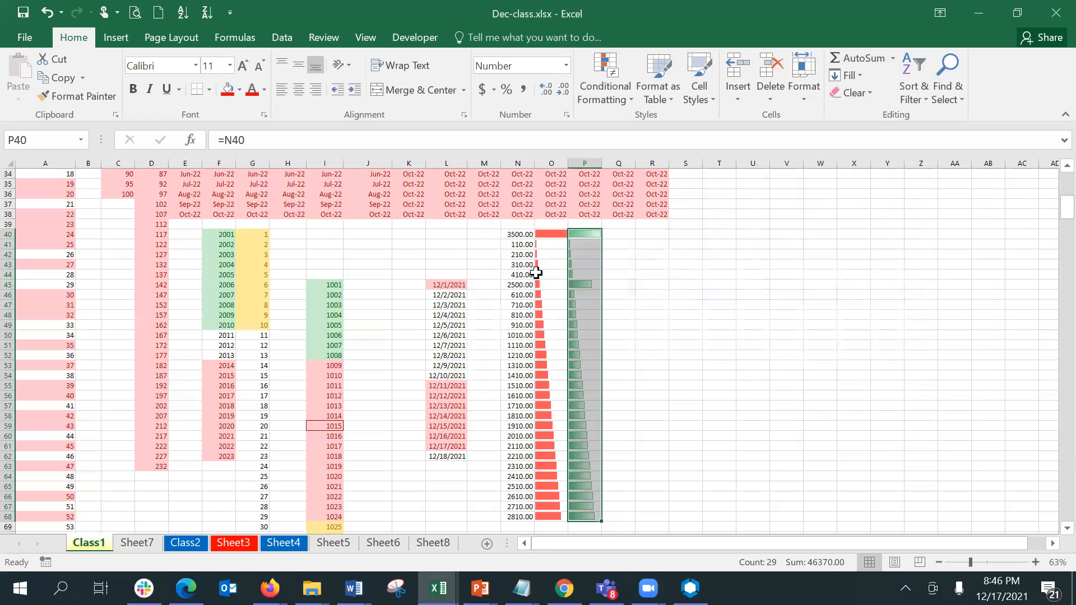
Change the source values in column N, setting N40 to 350 and N41 to 1000.
{"action": "left_click", "coordinate": [522, 235]}
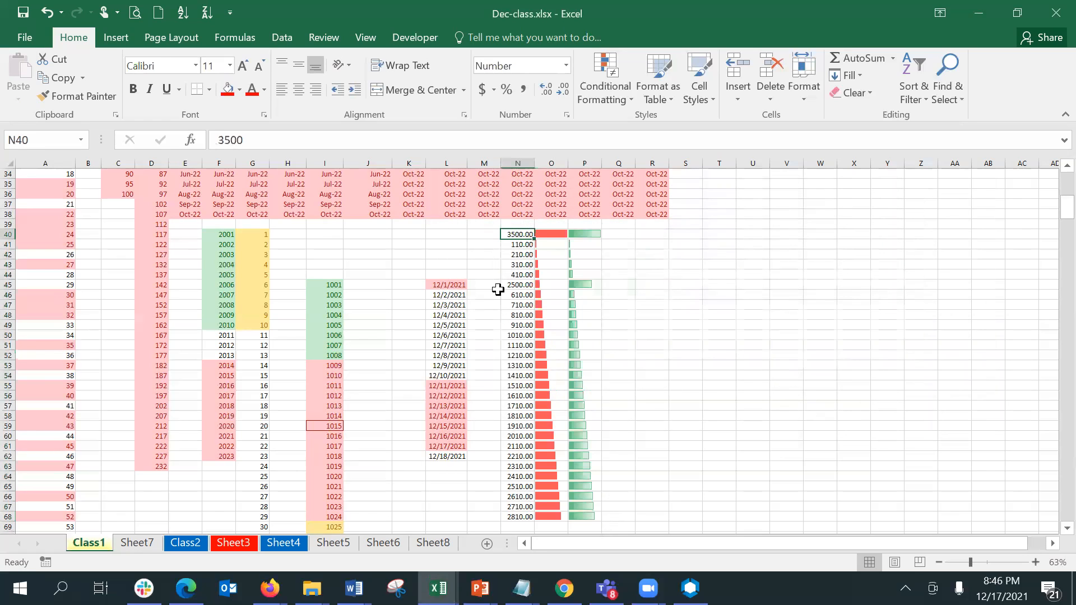
{"action": "type", "text": "350"}
{"action": "key", "text": "Return"}
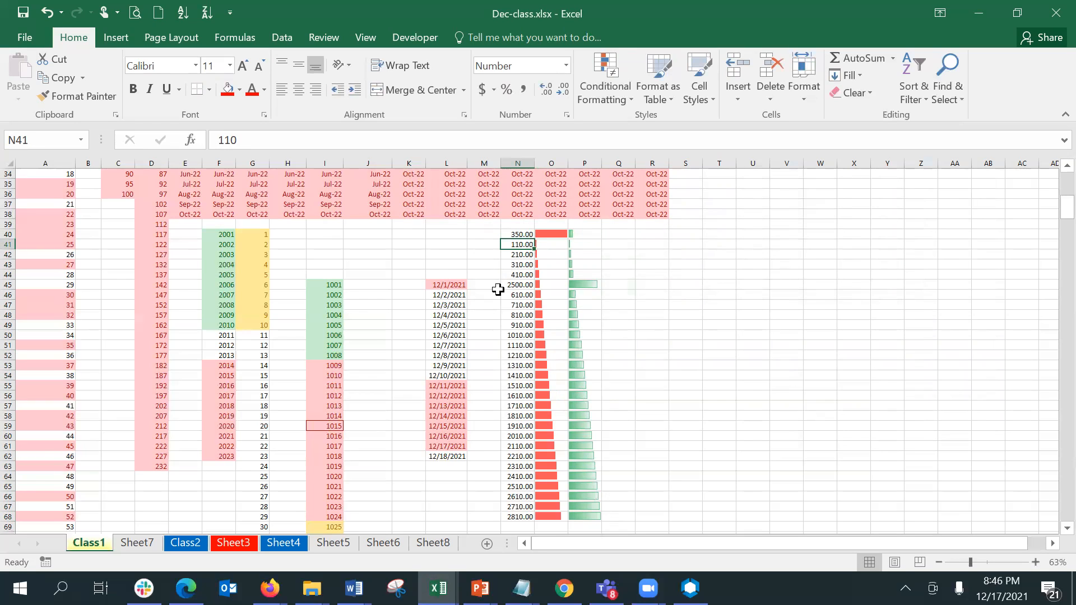
{"action": "type", "text": "1000"}
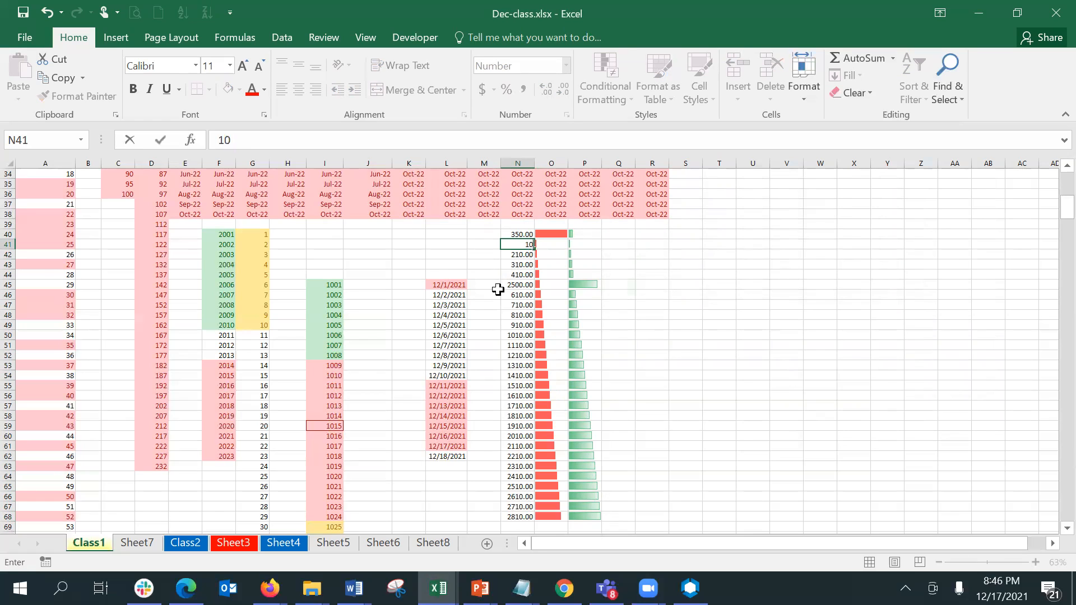
{"action": "key", "text": "Return"}
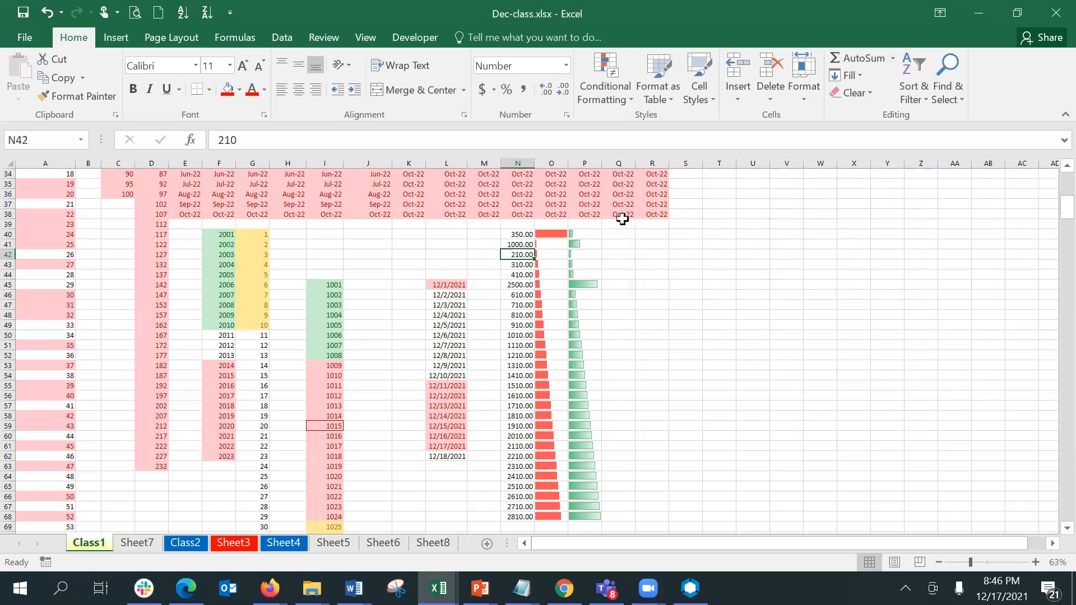
Inspect the formulas behind the data bars in column P from P40 down to about P48.
{"action": "left_click", "coordinate": [592, 234]}
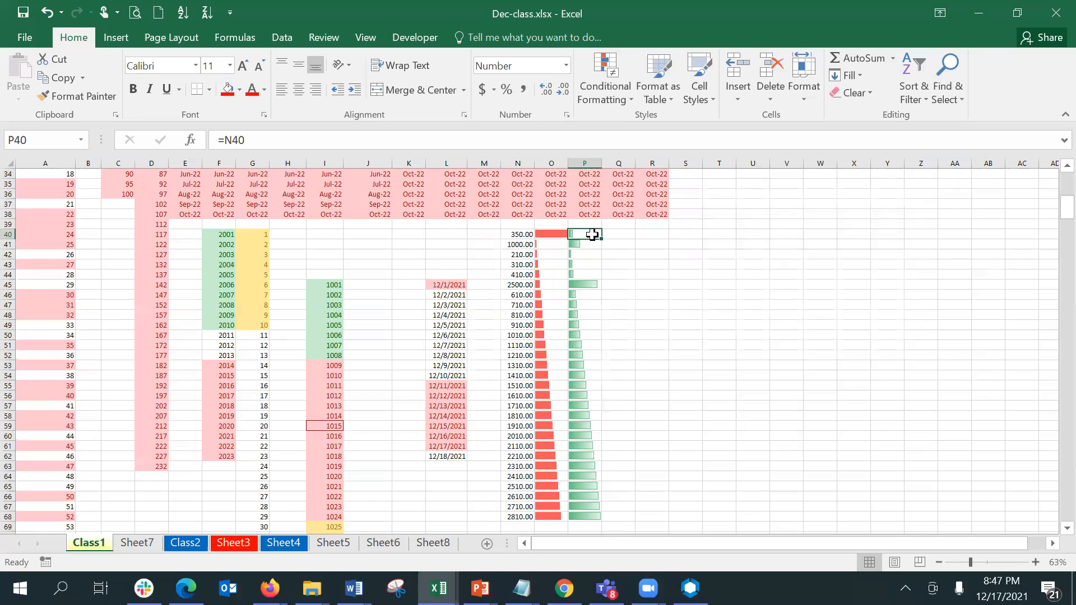
{"action": "key", "text": "Down"}
{"action": "key", "text": "Down"}
{"action": "key", "text": "Down"}
{"action": "key", "text": "Down"}
{"action": "key", "text": "Down"}
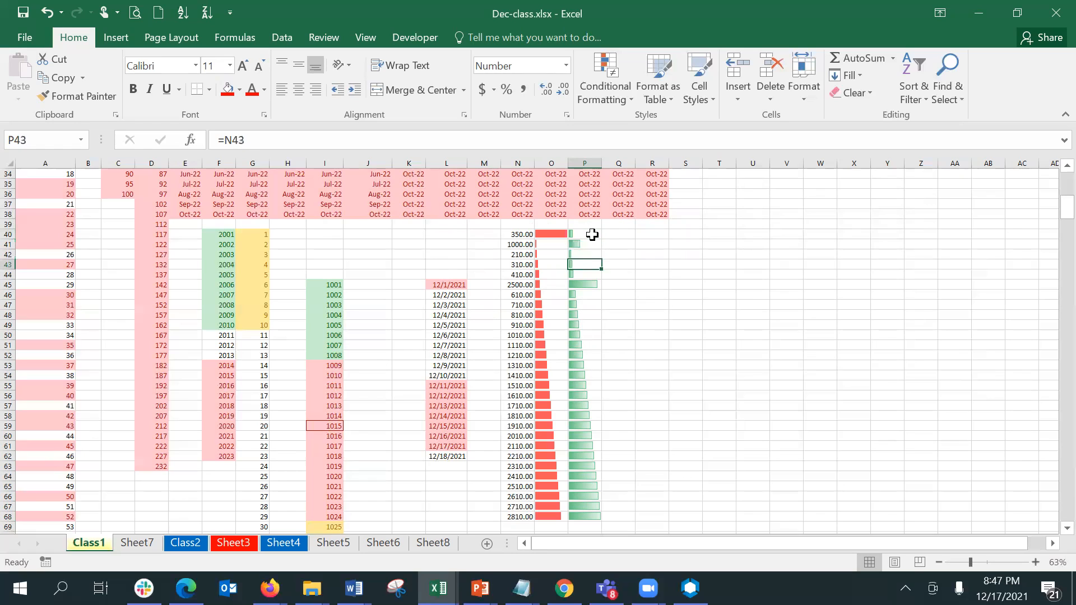
{"action": "key", "text": "Down"}
{"action": "key", "text": "Down"}
{"action": "key", "text": "Down"}
{"action": "key", "text": "Down"}
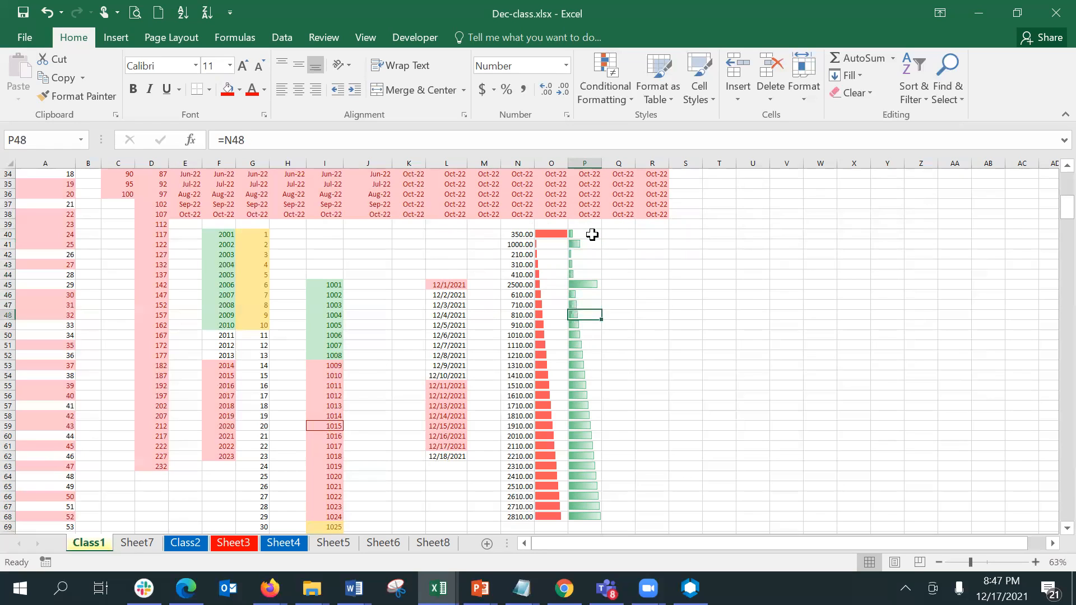
{"action": "key", "text": "Up"}
{"action": "key", "text": "Up"}
{"action": "key", "text": "Up"}
{"action": "key", "text": "Up"}
{"action": "key", "text": "Up"}
{"action": "key", "text": "Up"}
{"action": "key", "text": "Up"}
{"action": "key", "text": "Up"}
{"action": "key", "text": "Up"}
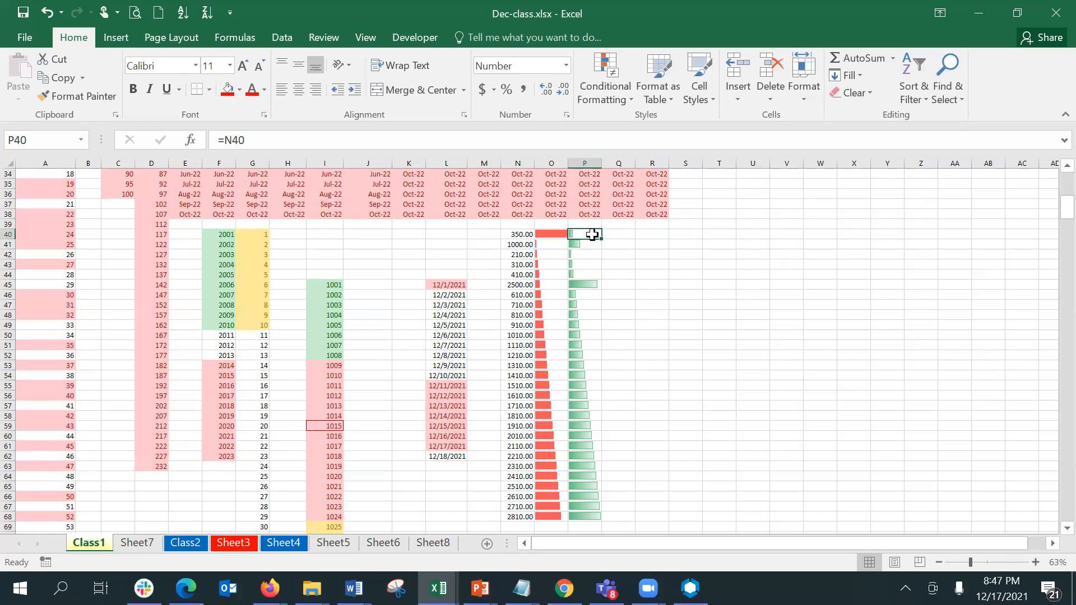
Select the data bar cells P40:P68 to review the range they cover.
{"action": "right_click", "coordinate": [592, 235]}
{"action": "scroll", "coordinate": [593, 240], "scroll_direction": "up", "scroll_amount": 3}
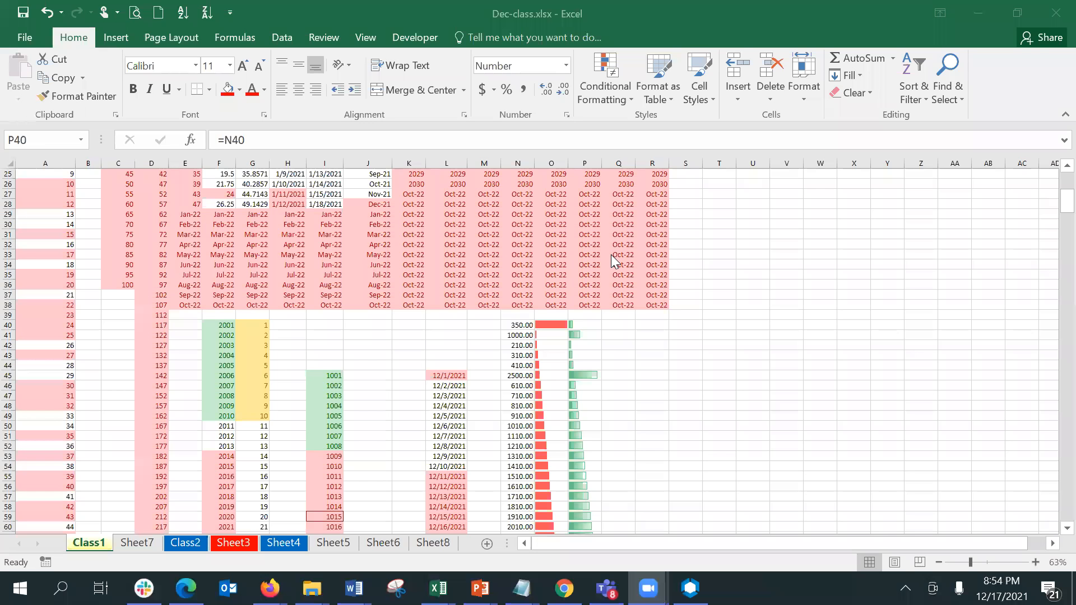
{"action": "left_click", "coordinate": [584, 323]}
{"action": "key", "text": "shift+Down"}
{"action": "key", "text": "shift+Down"}
{"action": "key", "text": "shift+Down"}
{"action": "key", "text": "shift+Down"}
{"action": "key", "text": "shift+Down"}
{"action": "key", "text": "shift+Down"}
{"action": "key", "text": "shift+Down"}
{"action": "key", "text": "shift+Down"}
{"action": "key", "text": "shift+Down"}
{"action": "key", "text": "shift+Down"}
{"action": "key", "text": "shift+Down"}
{"action": "key", "text": "shift+Down"}
{"action": "key", "text": "shift+Down"}
{"action": "key", "text": "shift+Down"}
{"action": "key", "text": "shift+Down"}
{"action": "key", "text": "shift+Down"}
{"action": "key", "text": "shift+Down"}
{"action": "key", "text": "shift+Down"}
{"action": "key", "text": "shift+Down"}
{"action": "key", "text": "shift+Down"}
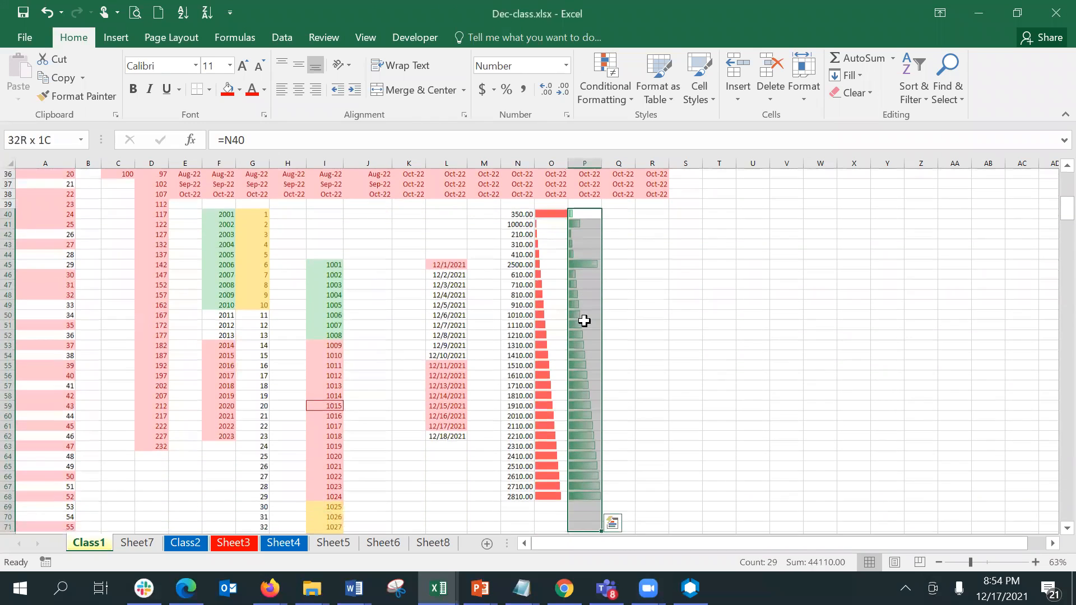
{"action": "key", "text": "shift+Up"}
{"action": "key", "text": "shift+Up"}
{"action": "key", "text": "shift+Up"}
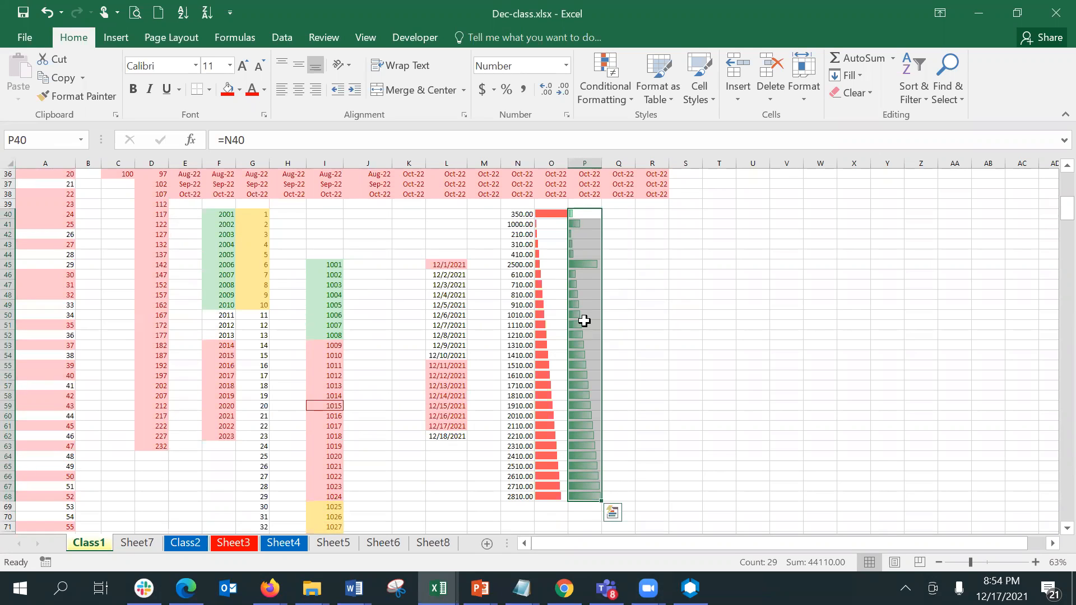
Enter =N40 in cell Q40 and fill the formula down to Q68.
{"action": "left_click", "coordinate": [632, 215]}
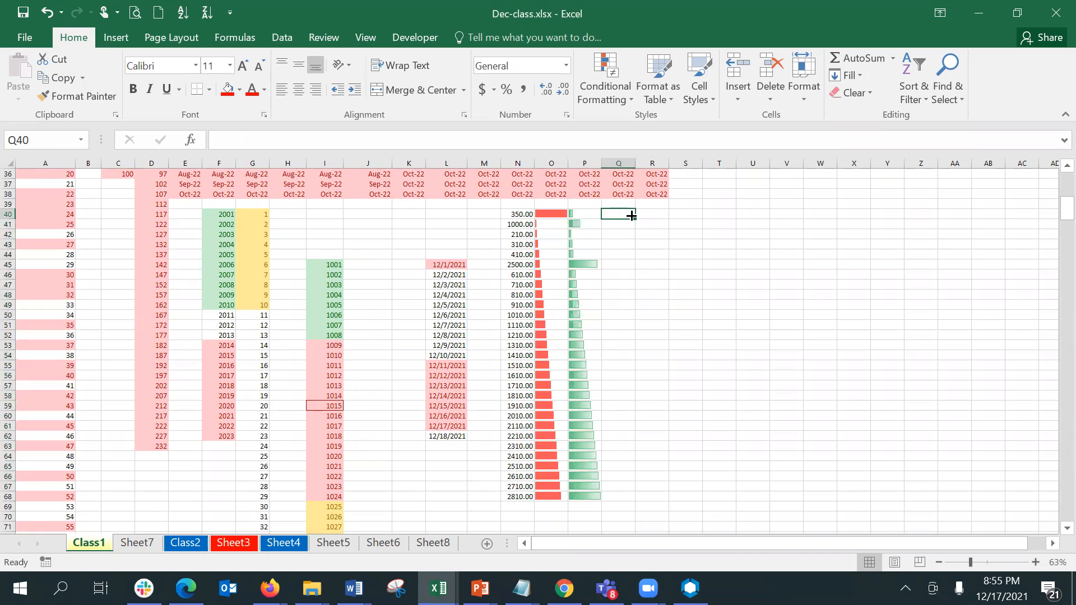
{"action": "type", "text": "="}
{"action": "left_click", "coordinate": [507, 213]}
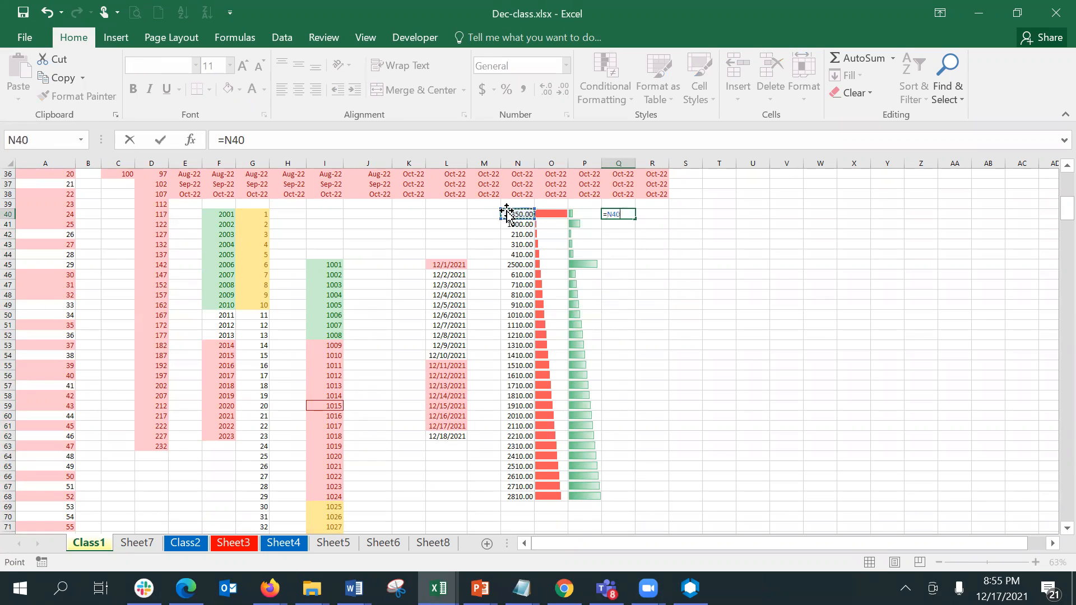
{"action": "key", "text": "Return"}
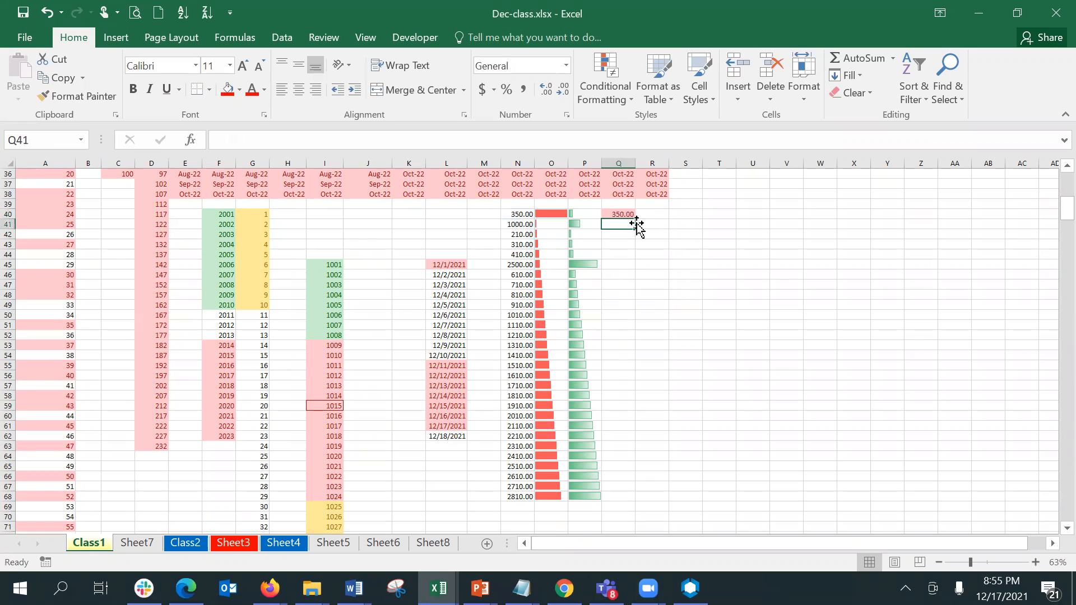
{"action": "left_click", "coordinate": [628, 215]}
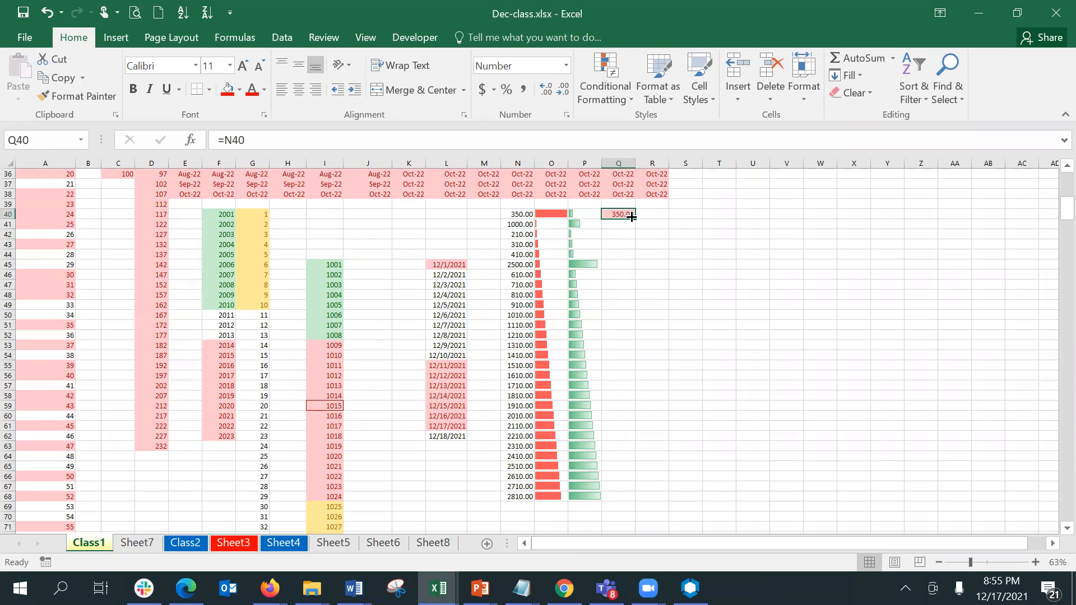
{"action": "double_click", "coordinate": [634, 218]}
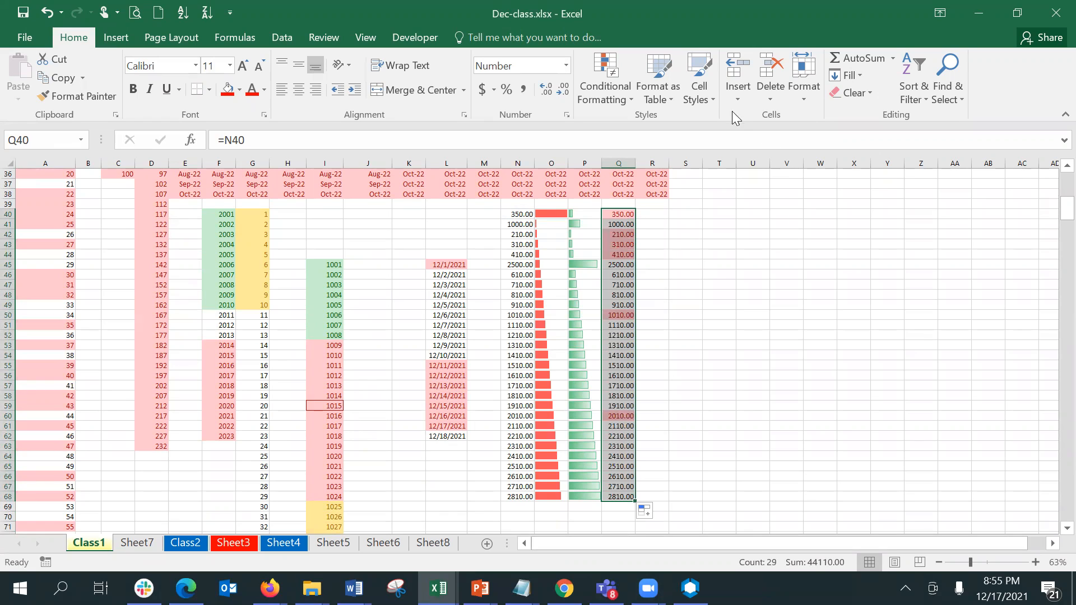
Clear the conditional formatting from Q40:Q68 and apply a three-color scale from green for low values through yellow to red for high.
{"action": "left_click", "coordinate": [611, 85]}
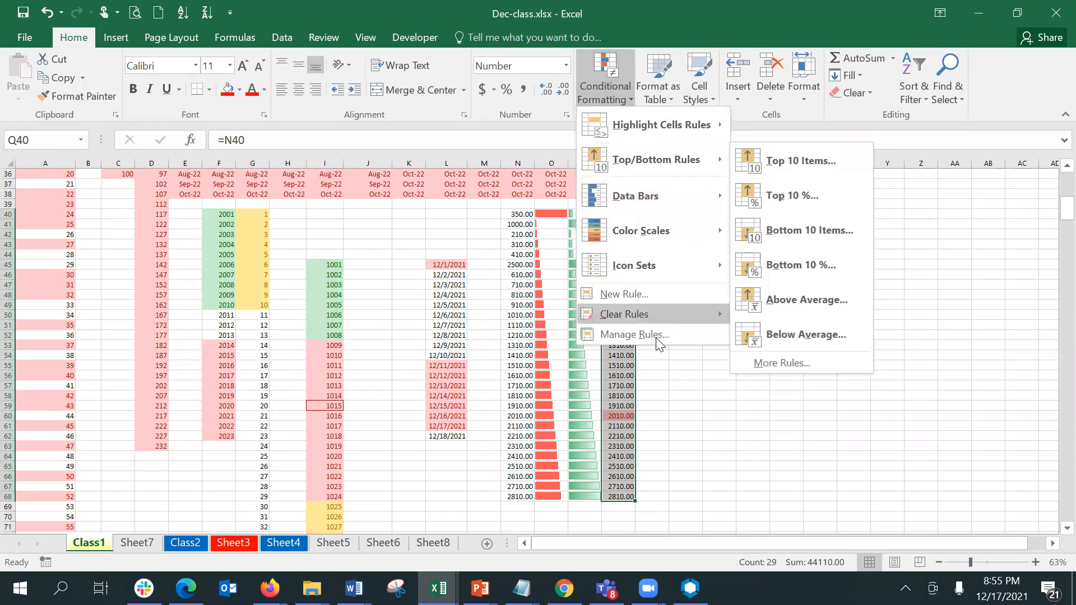
{"action": "mouse_move", "coordinate": [646, 310]}
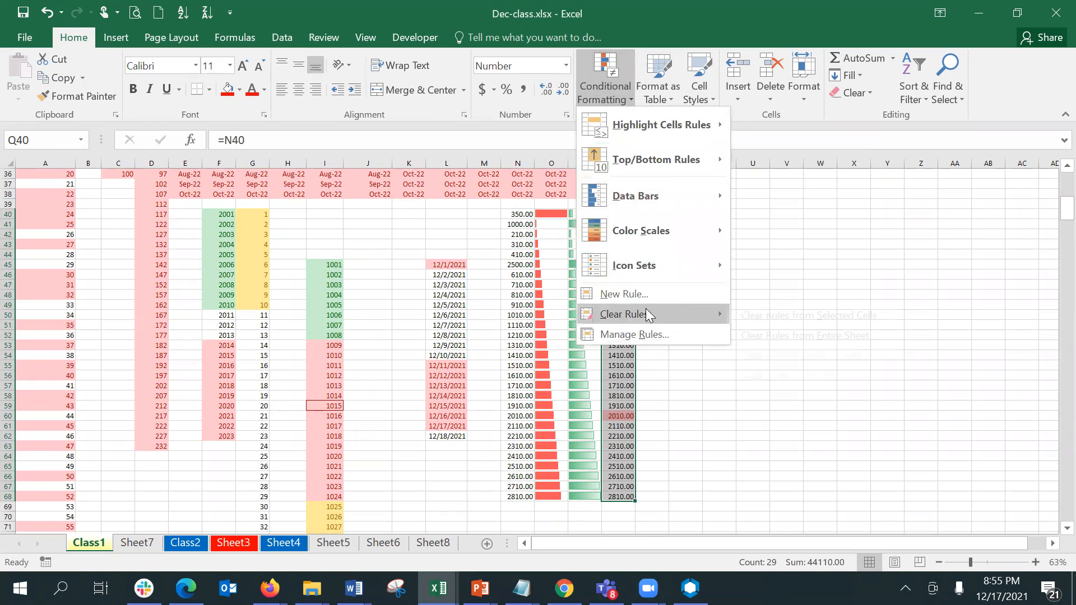
{"action": "left_click", "coordinate": [777, 316]}
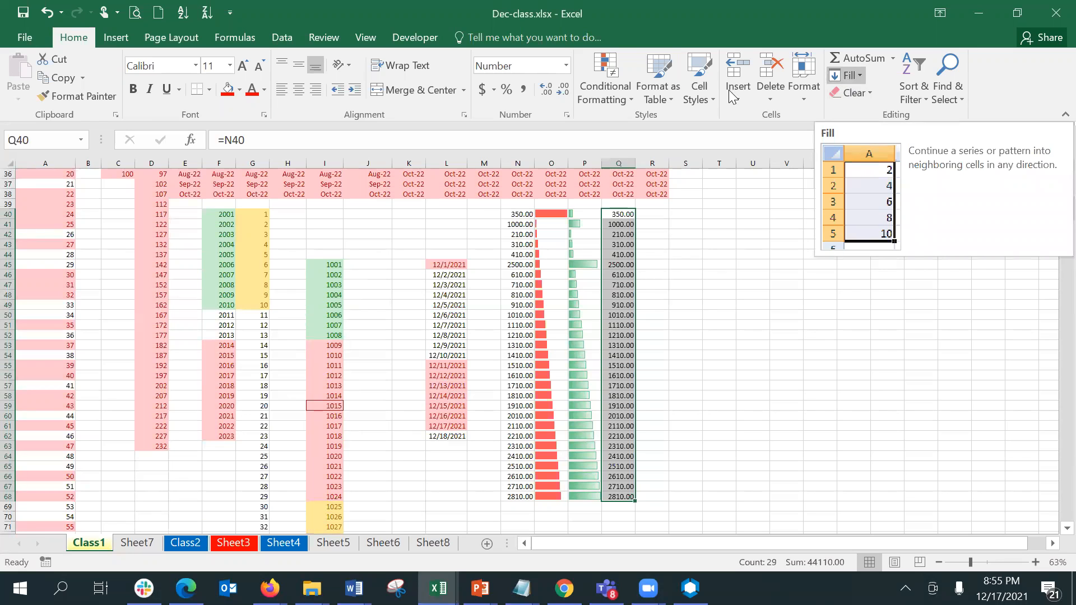
{"action": "left_click", "coordinate": [583, 85]}
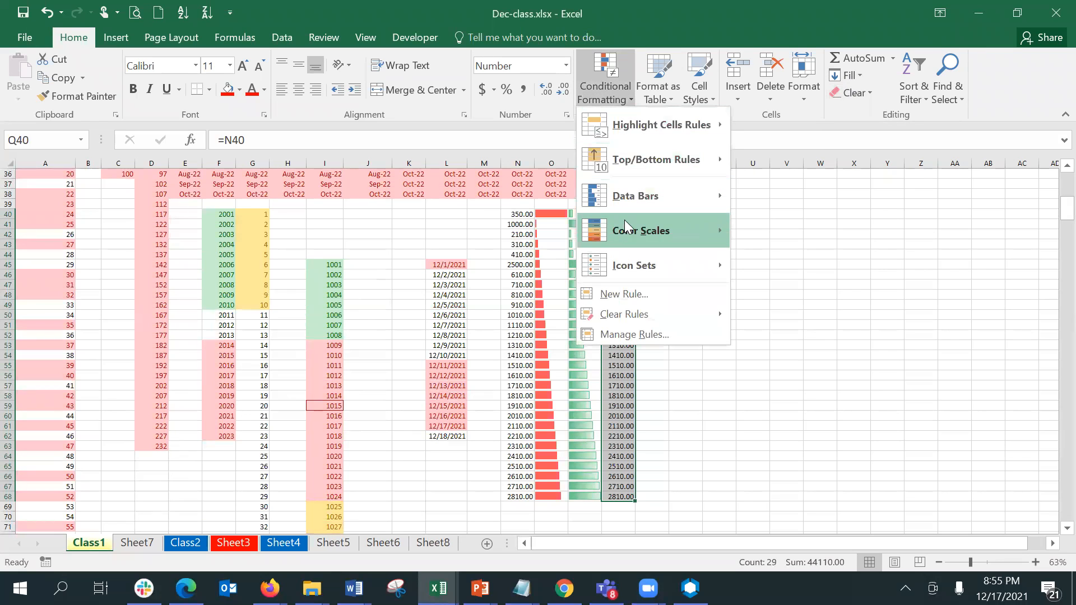
{"action": "mouse_move", "coordinate": [626, 230]}
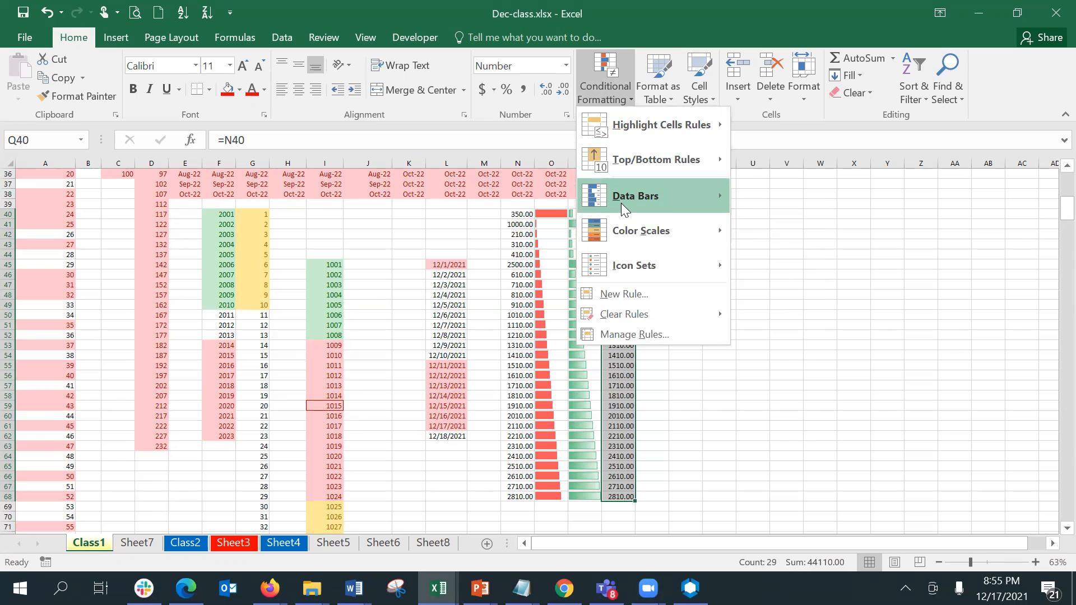
{"action": "mouse_move", "coordinate": [621, 204]}
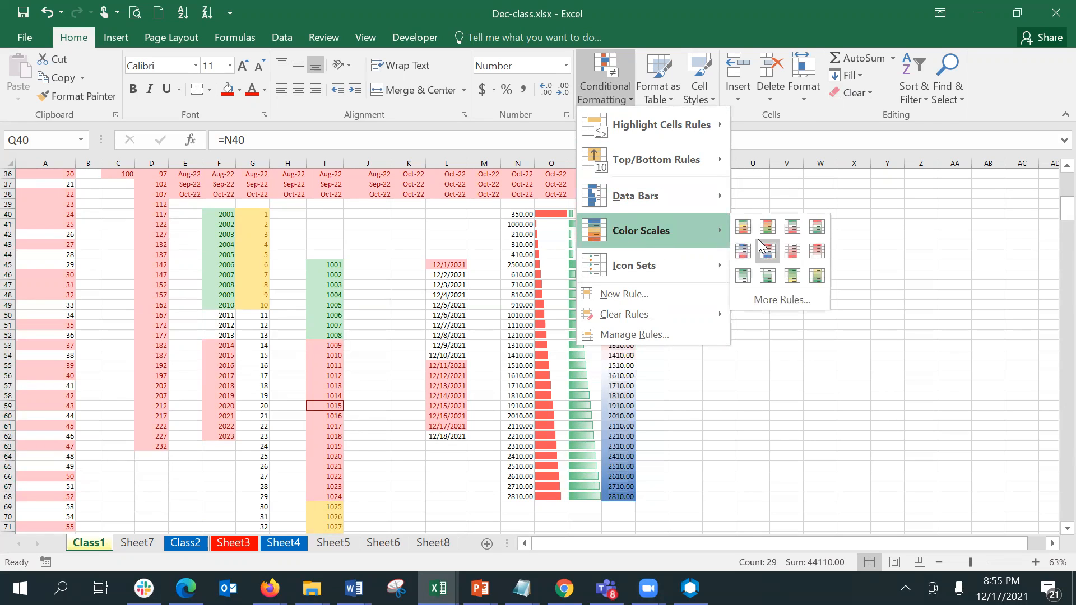
{"action": "left_click", "coordinate": [764, 229]}
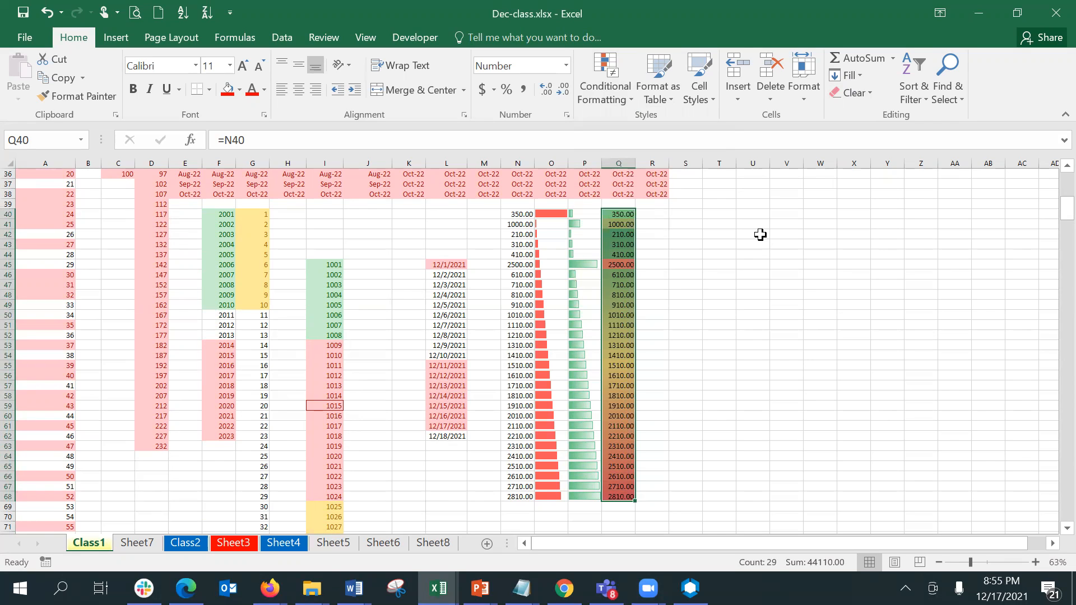
Review the settings of the color scale rule applied to Q40:Q68, leaving the rule unchanged.
{"action": "left_click", "coordinate": [601, 76]}
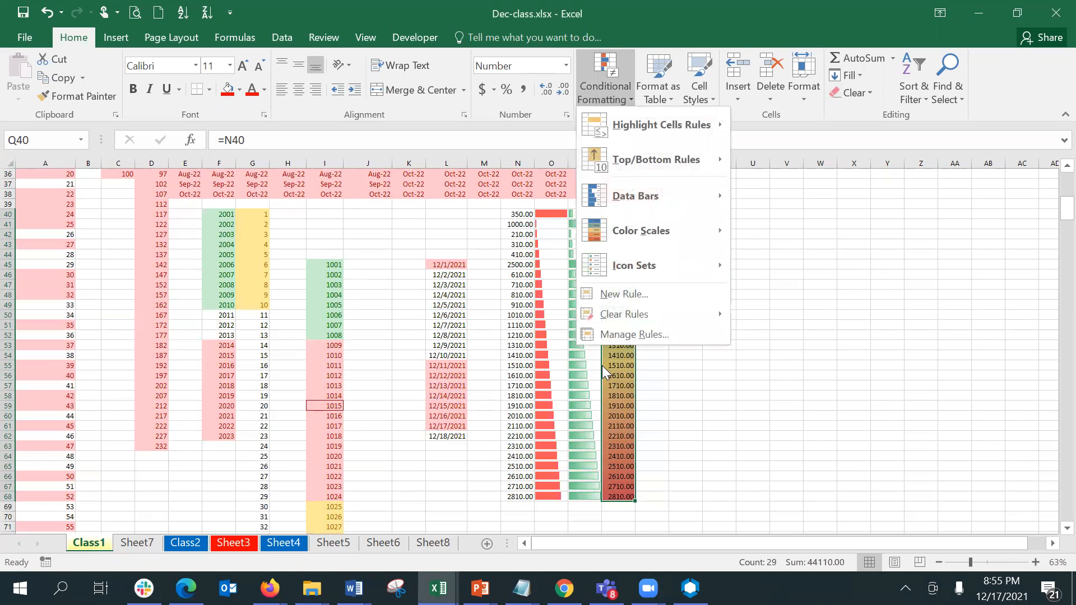
{"action": "left_click", "coordinate": [645, 335]}
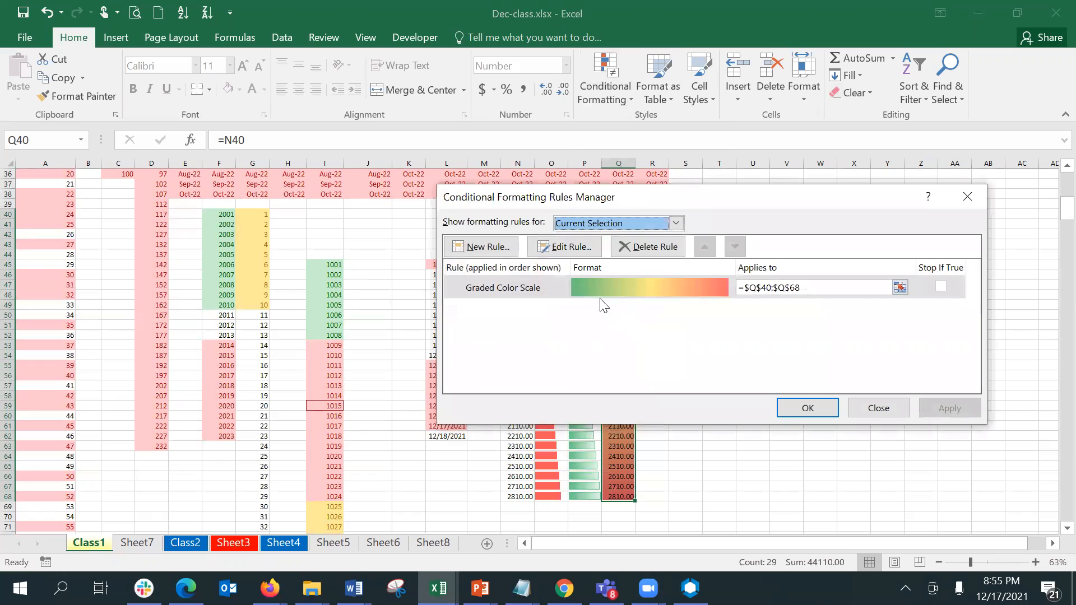
{"action": "left_click", "coordinate": [597, 292]}
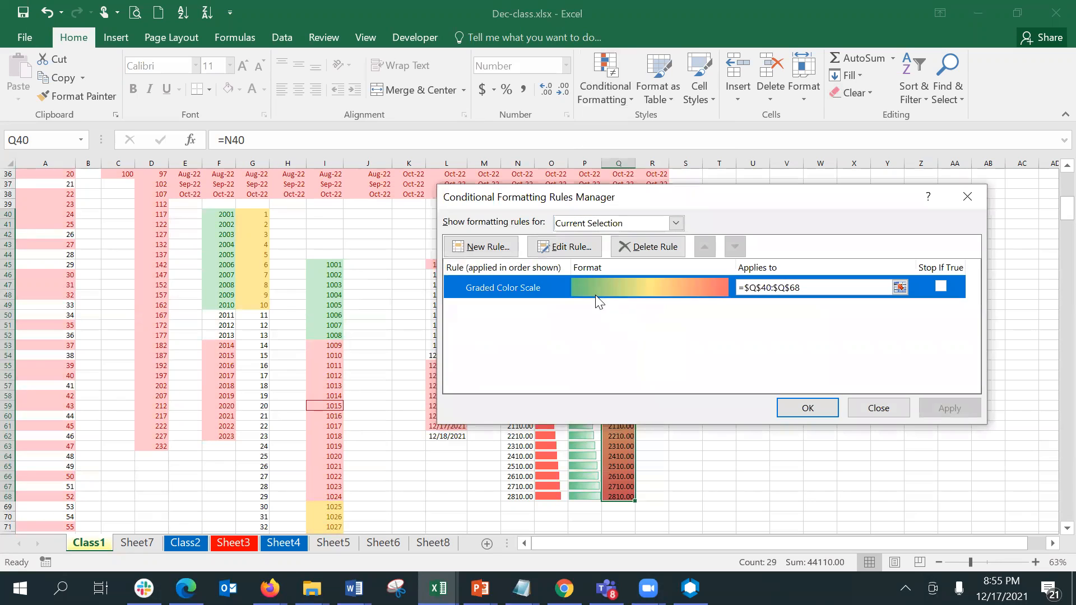
{"action": "left_click", "coordinate": [549, 246]}
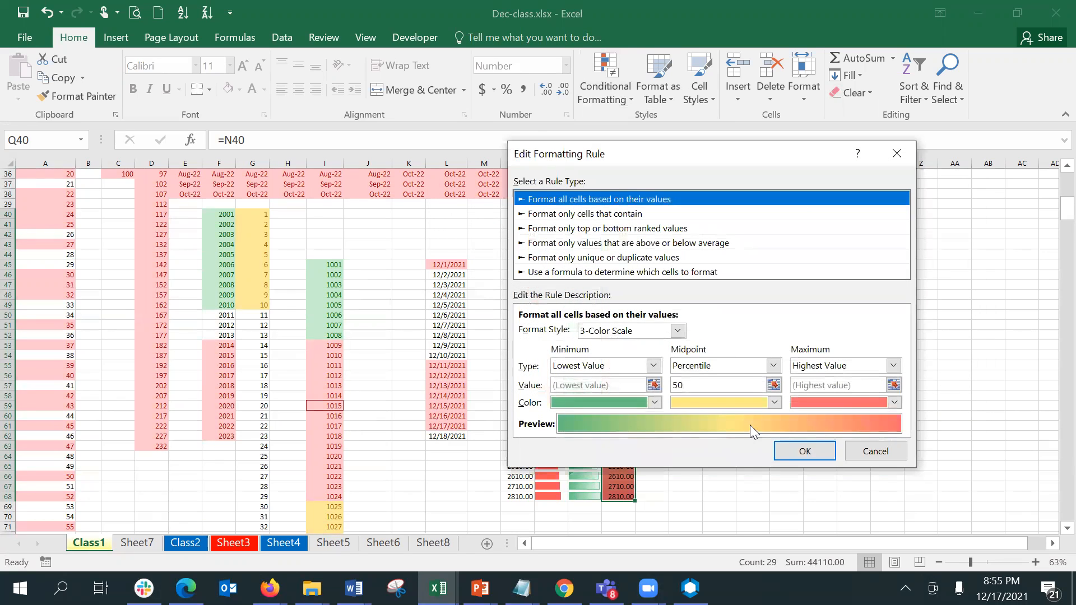
{"action": "left_click", "coordinate": [818, 451]}
{"action": "left_click", "coordinate": [878, 408]}
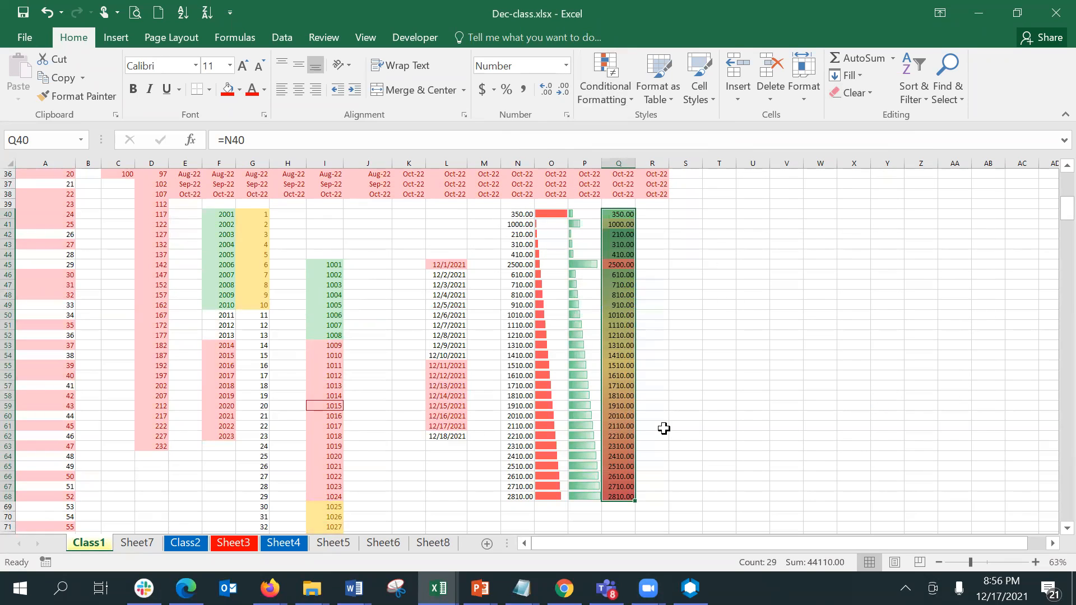
{"action": "left_click", "coordinate": [663, 427]}
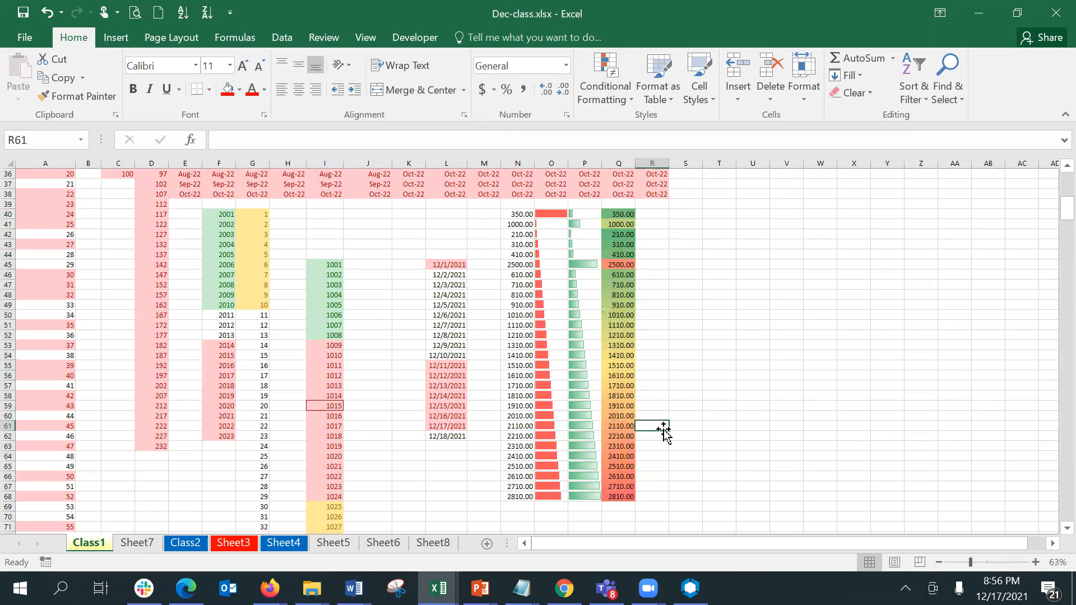
Select the color scale cells Q40:Q68 to examine how the shading follows the values.
{"action": "left_click", "coordinate": [628, 225]}
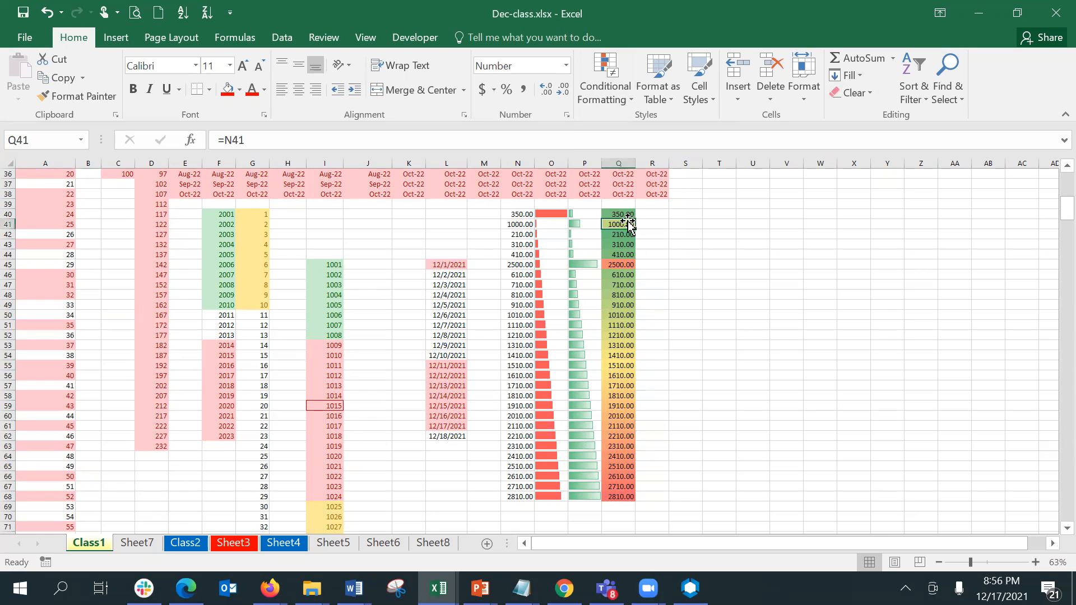
{"action": "left_click_drag", "start_coordinate": [626, 215], "coordinate": [626, 220]}
{"action": "key", "text": "shift+Down"}
{"action": "key", "text": "shift+Down"}
{"action": "key", "text": "shift+Down"}
{"action": "key", "text": "shift+Down"}
{"action": "key", "text": "shift+Down"}
{"action": "key", "text": "shift+Down"}
{"action": "key", "text": "shift+Down"}
{"action": "key", "text": "shift+Down"}
{"action": "key", "text": "shift+Down"}
{"action": "key", "text": "shift+Down"}
{"action": "key", "text": "shift+Down"}
{"action": "key", "text": "shift+Down"}
{"action": "key", "text": "shift+Down"}
{"action": "key", "text": "shift+Down"}
{"action": "key", "text": "shift+Down"}
{"action": "key", "text": "shift+Down"}
{"action": "key", "text": "shift+Down"}
{"action": "key", "text": "shift+Down"}
{"action": "key", "text": "shift+Down"}
{"action": "key", "text": "shift+Down"}
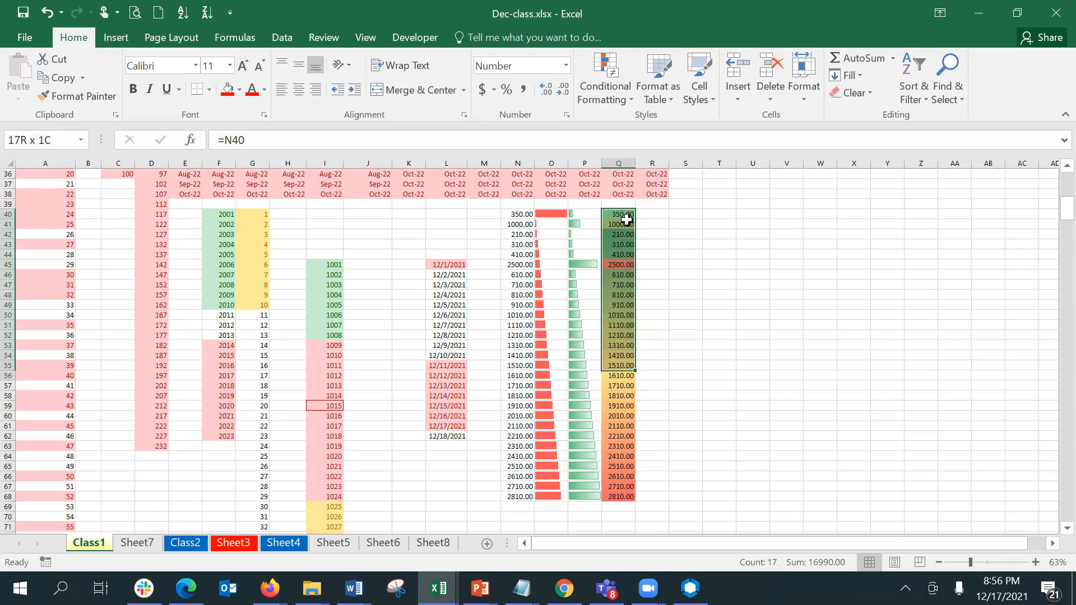
{"action": "key", "text": "shift+Down"}
{"action": "key", "text": "shift+Down"}
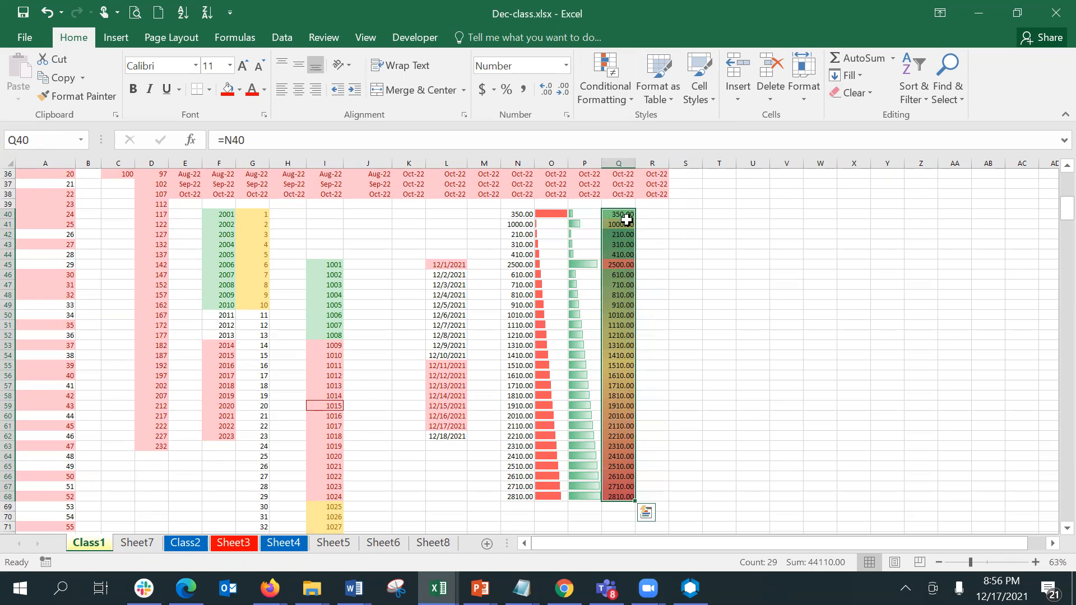
{"action": "key", "text": "Right"}
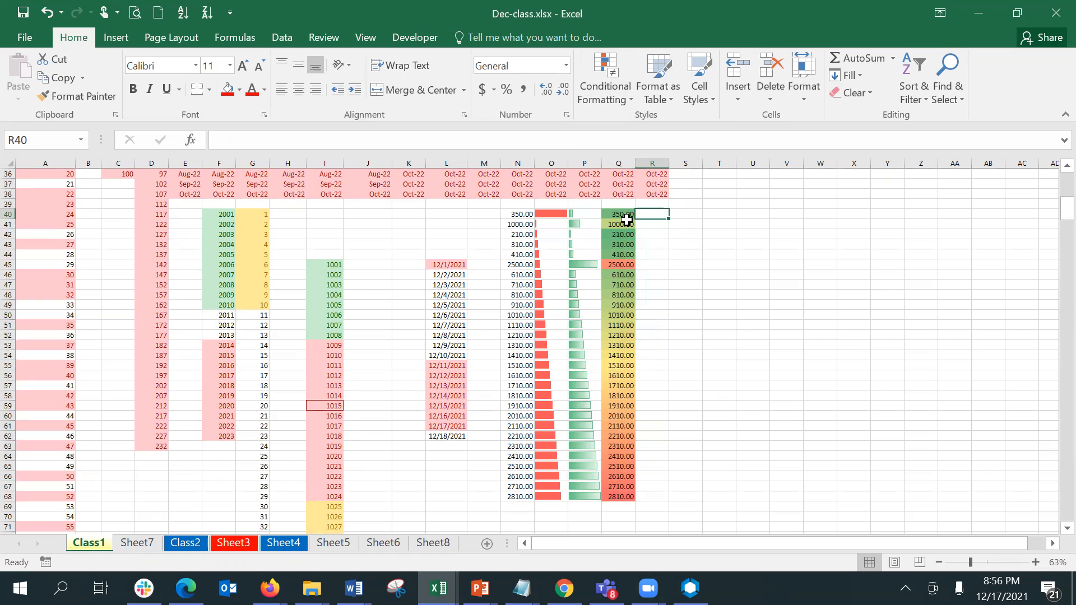
Change the color scale rule on Q40:Q68 to a 2-Color Scale from green for the lowest value to red for the highest.
{"action": "left_click_drag", "start_coordinate": [627, 219], "coordinate": [610, 355]}
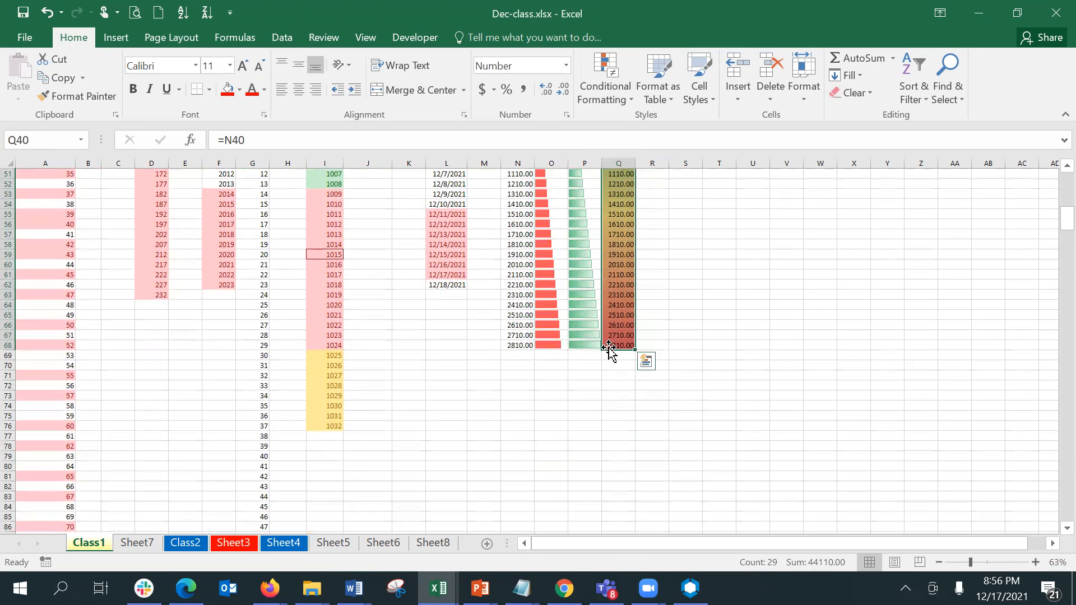
{"action": "left_click", "coordinate": [594, 99]}
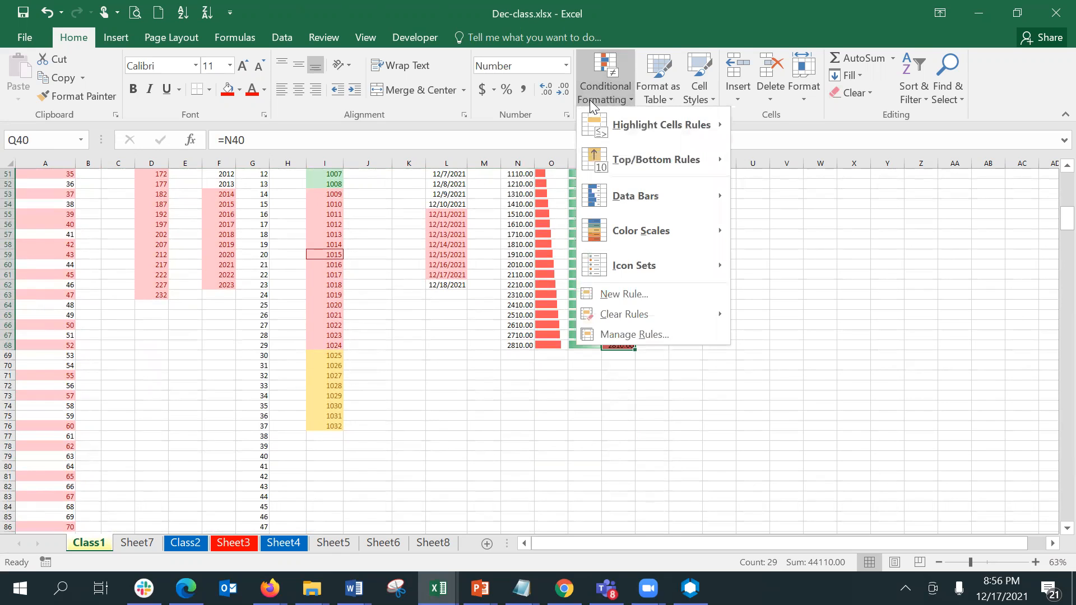
{"action": "left_click", "coordinate": [605, 334]}
{"action": "left_click", "coordinate": [516, 290]}
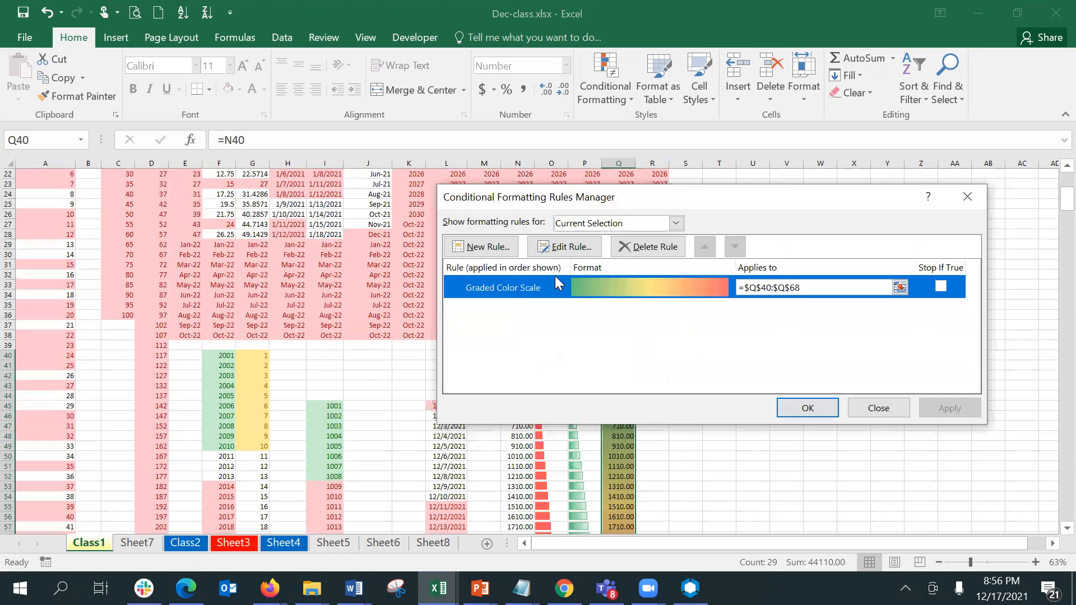
{"action": "left_click", "coordinate": [563, 248]}
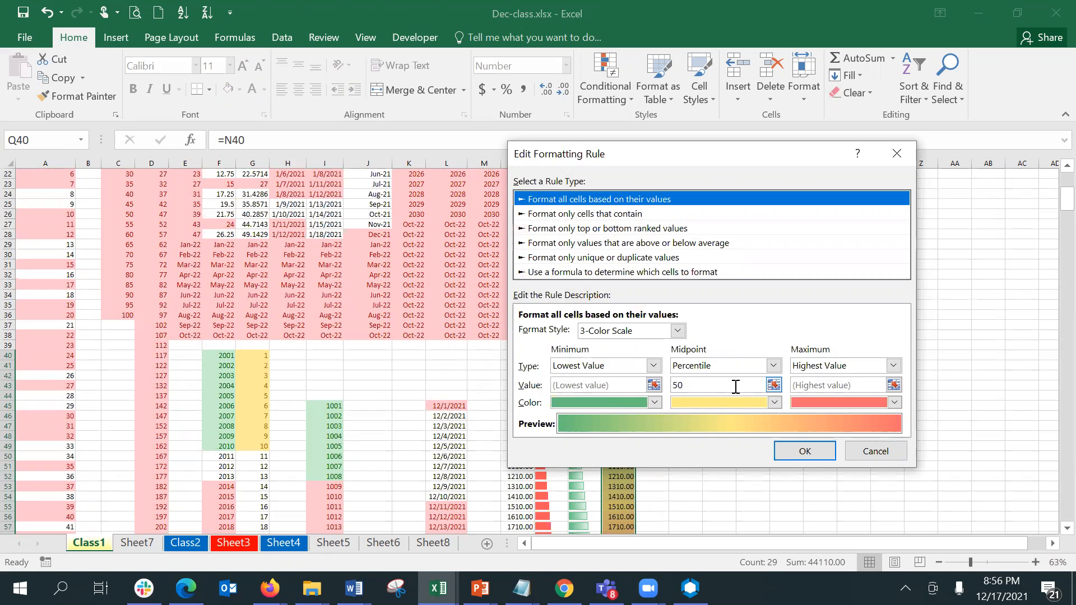
{"action": "left_click", "coordinate": [731, 367]}
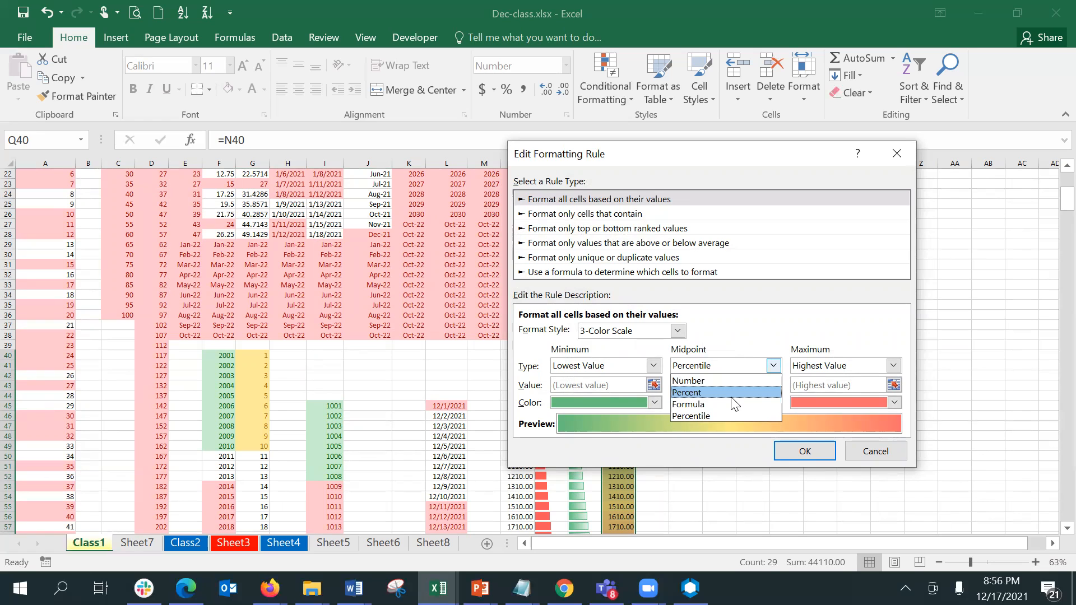
{"action": "left_click", "coordinate": [753, 334]}
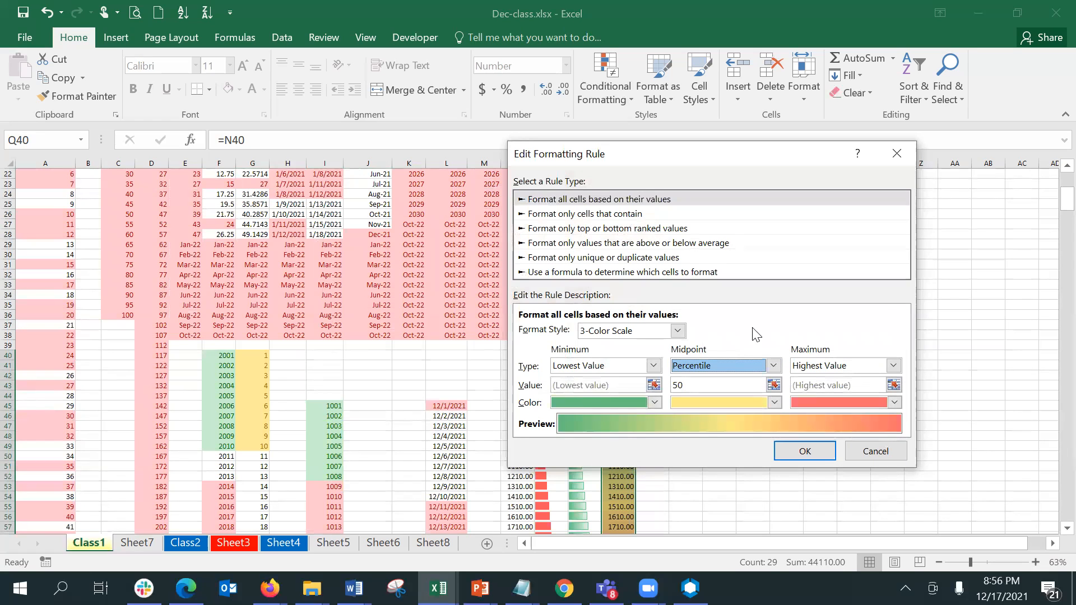
{"action": "left_click", "coordinate": [637, 325]}
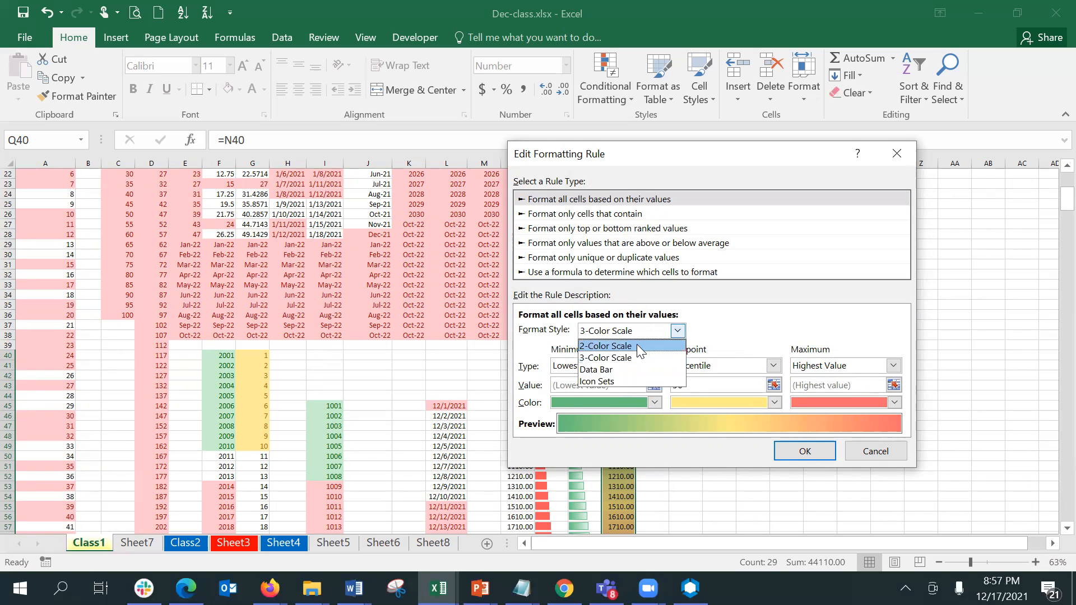
{"action": "left_click", "coordinate": [636, 345]}
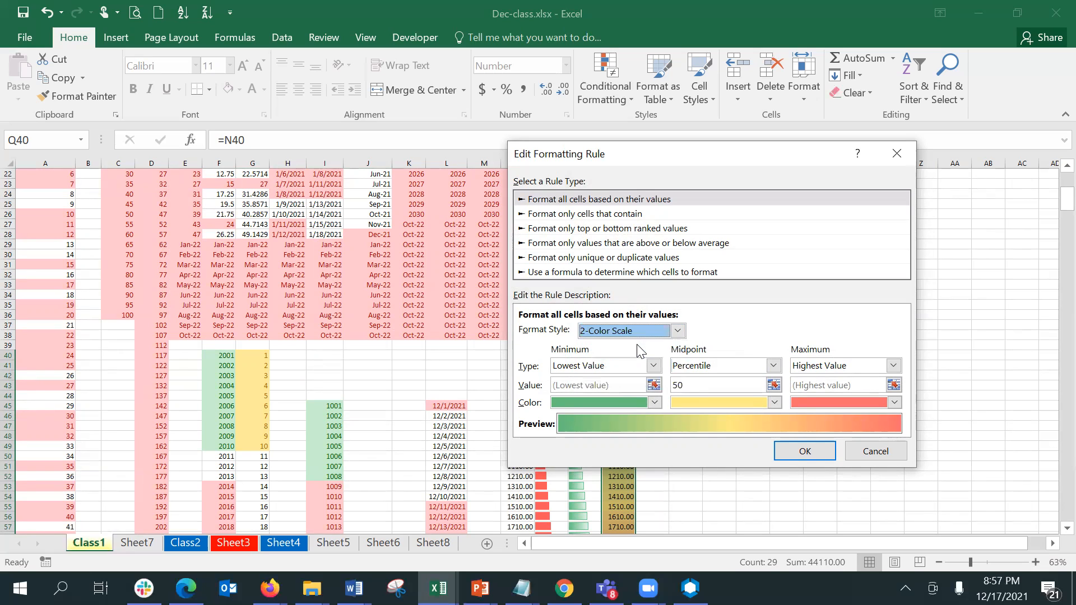
{"action": "left_click", "coordinate": [821, 448]}
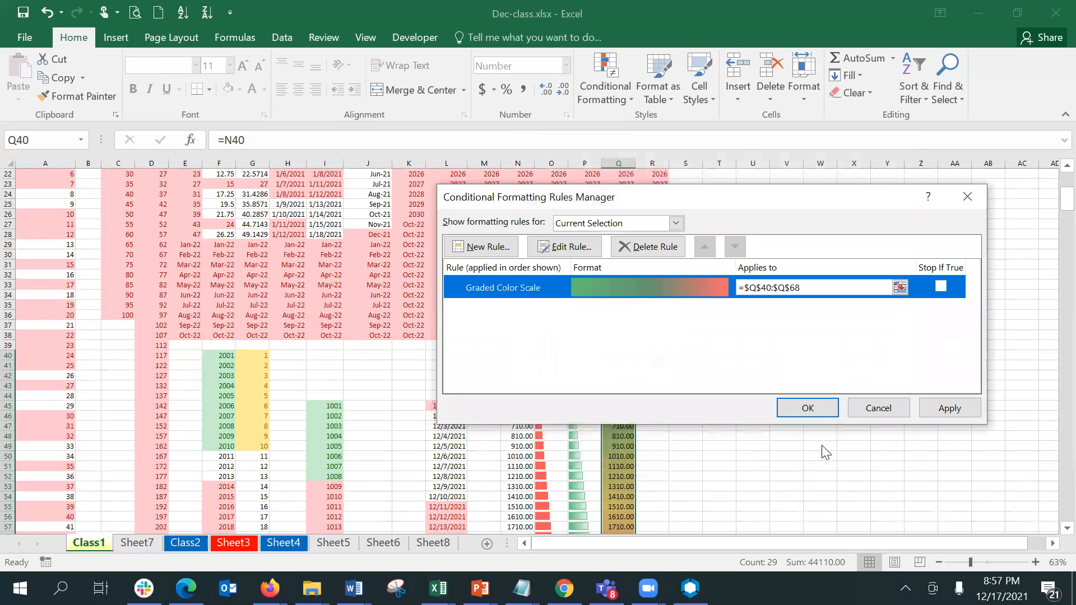
{"action": "left_click", "coordinate": [818, 407]}
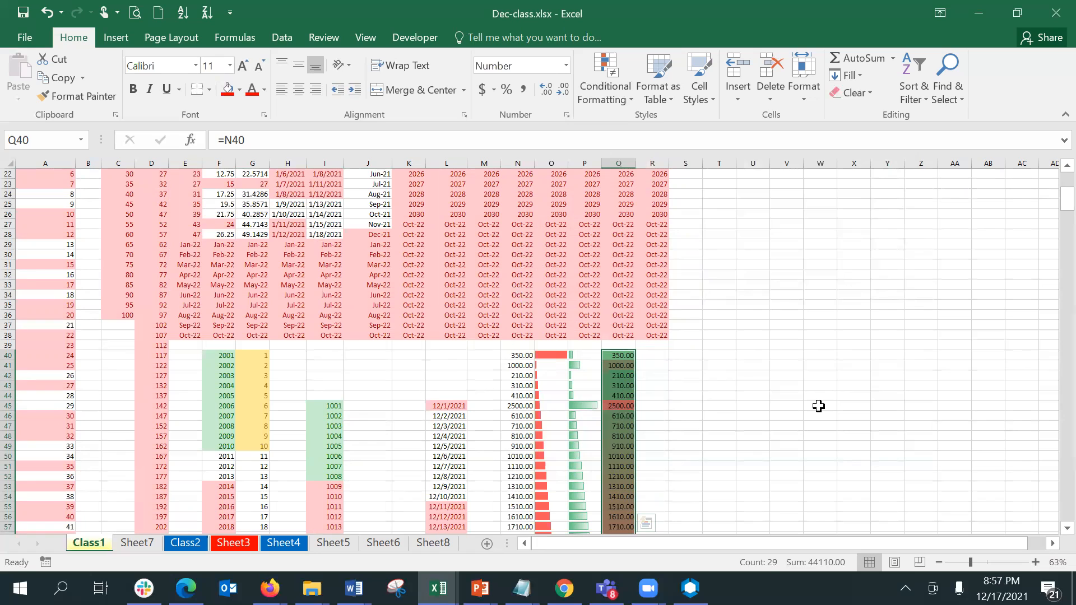
Enter =N40 in cell R40 and fill the formula down to R68.
{"action": "key", "text": "Right"}
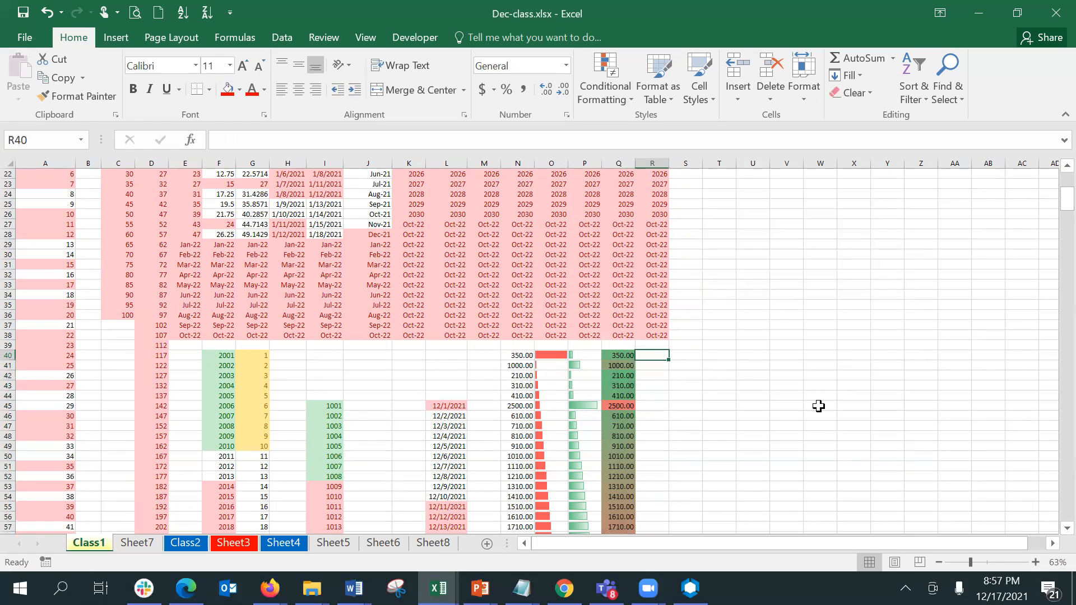
{"action": "type", "text": "="}
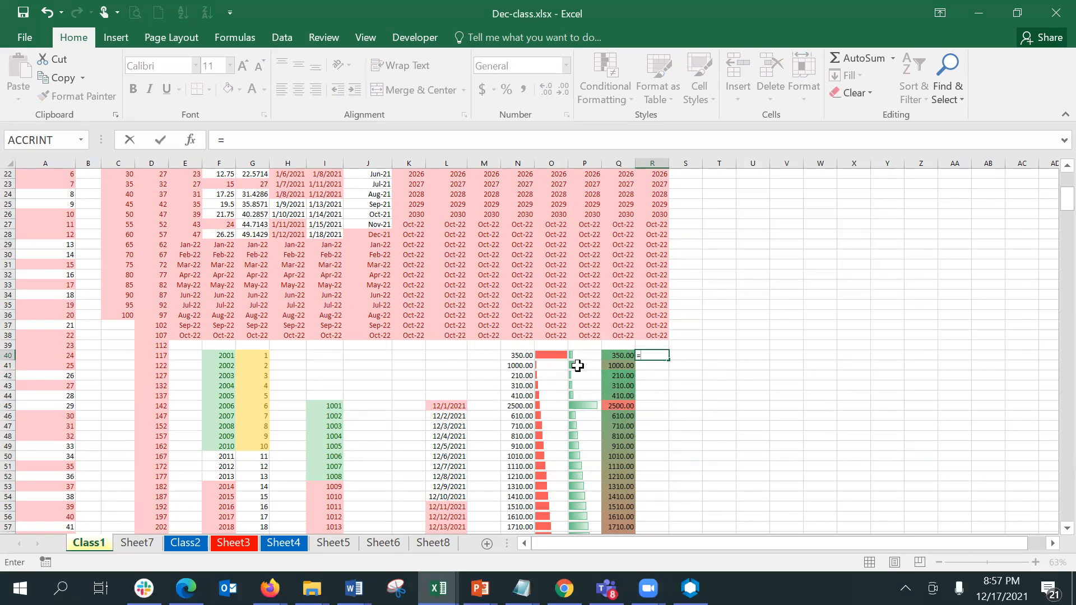
{"action": "left_click", "coordinate": [518, 355]}
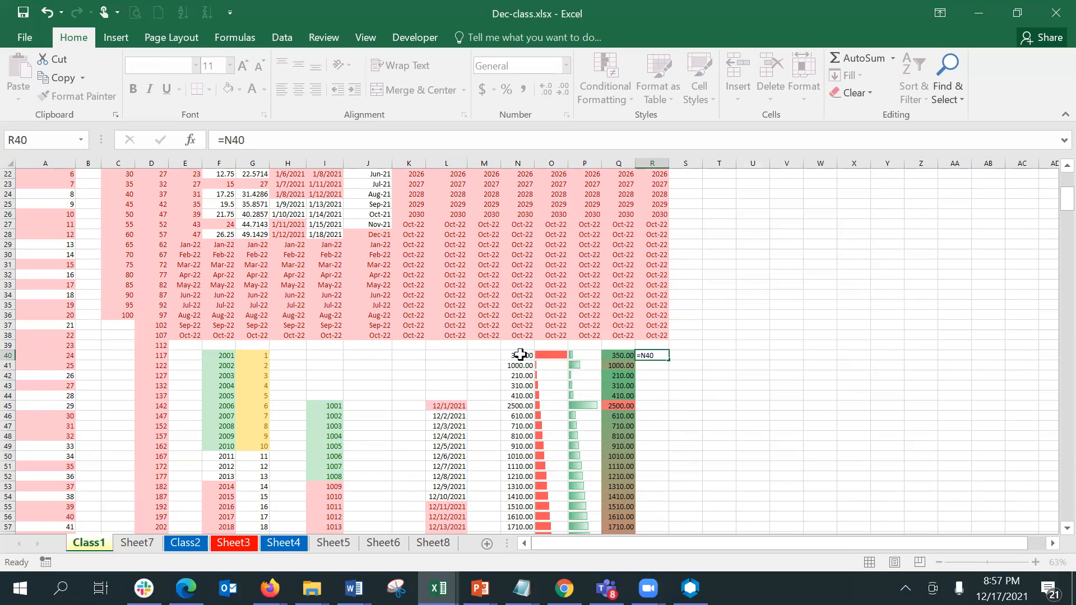
{"action": "key", "text": "Return"}
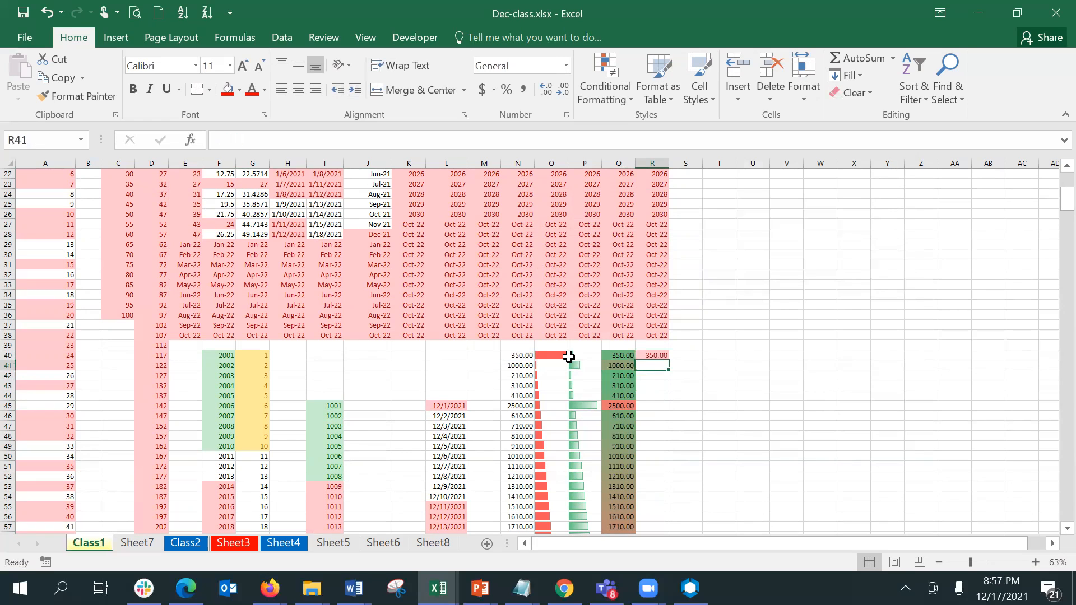
{"action": "left_click", "coordinate": [654, 355]}
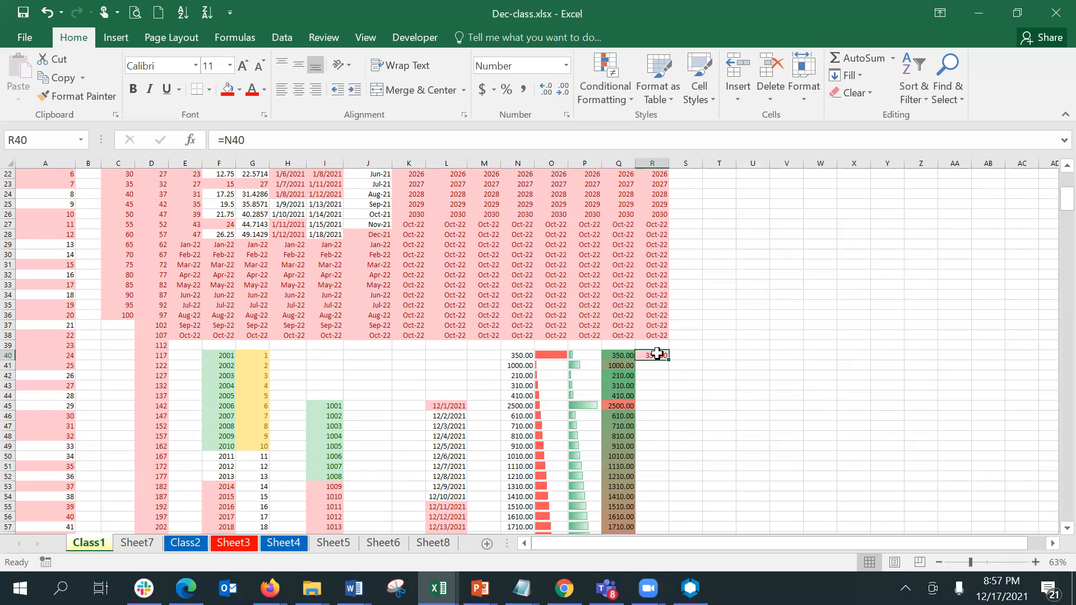
{"action": "scroll", "coordinate": [925, 448], "scroll_direction": "down", "scroll_amount": 1}
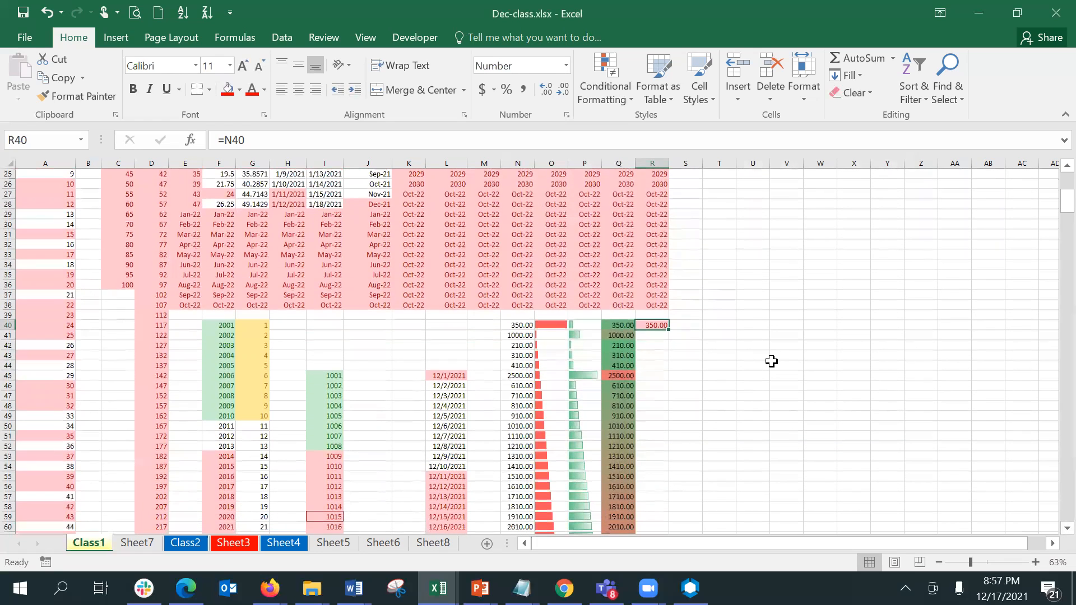
{"action": "double_click", "coordinate": [668, 333]}
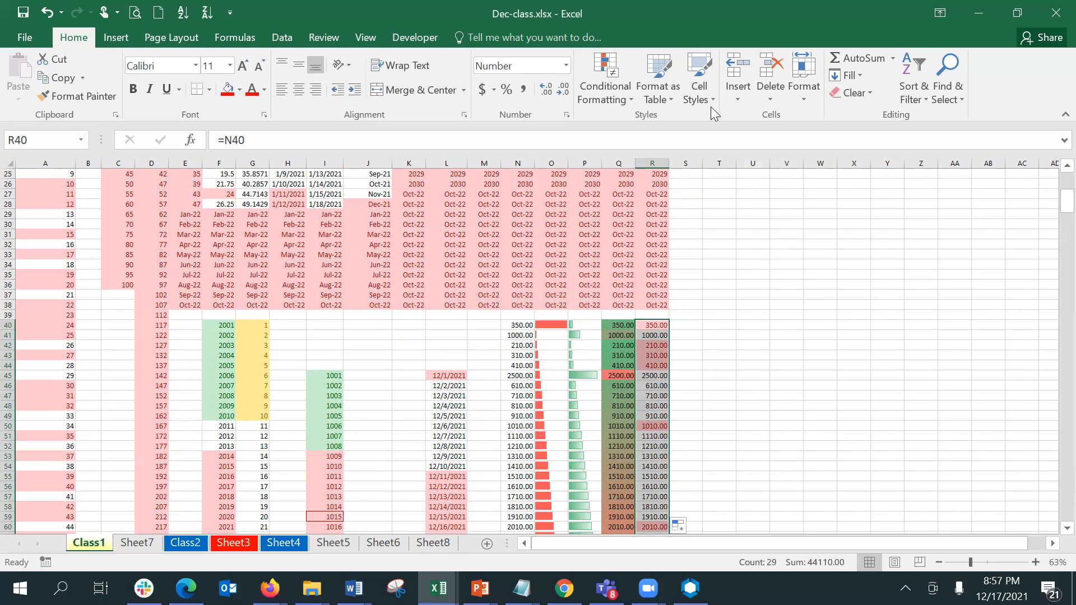
Clear the conditional formatting rules from the filled cells R40:R68.
{"action": "left_click", "coordinate": [608, 93]}
{"action": "mouse_move", "coordinate": [647, 322]}
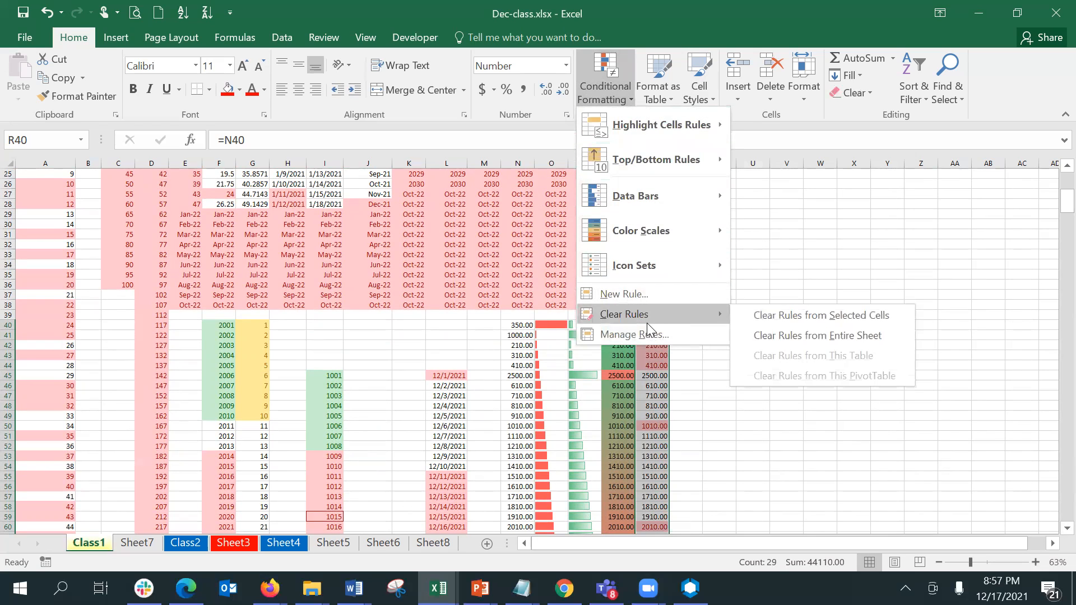
{"action": "left_click", "coordinate": [790, 318]}
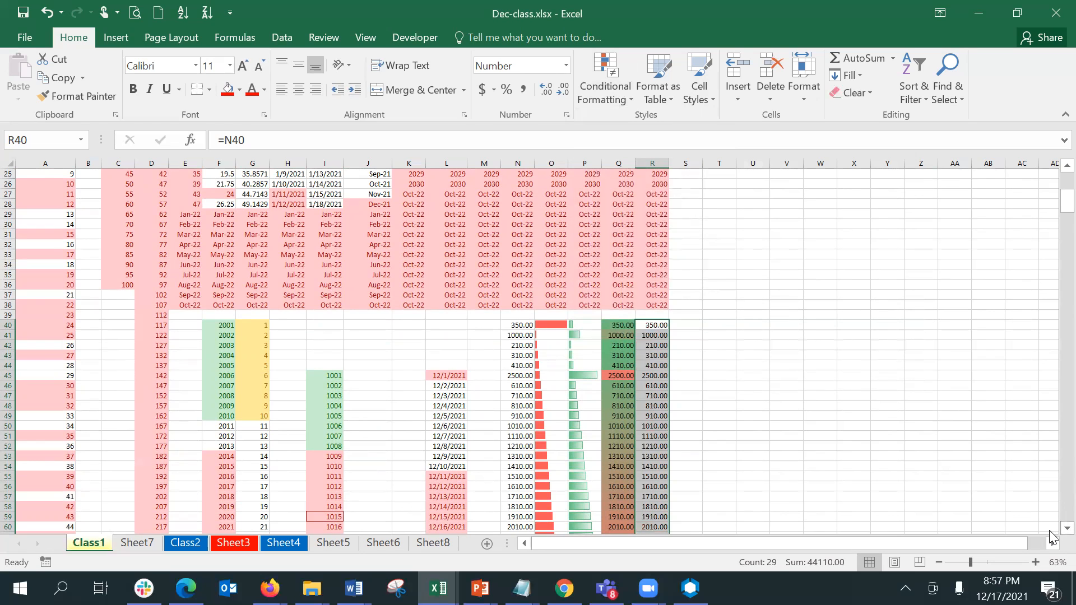
Apply the three-flag indicator icon set to R40:R68 and autofit the width of column R.
{"action": "scroll", "coordinate": [1053, 529], "scroll_direction": "down", "scroll_amount": 1}
{"action": "scroll", "coordinate": [1052, 537], "scroll_direction": "down", "scroll_amount": 3}
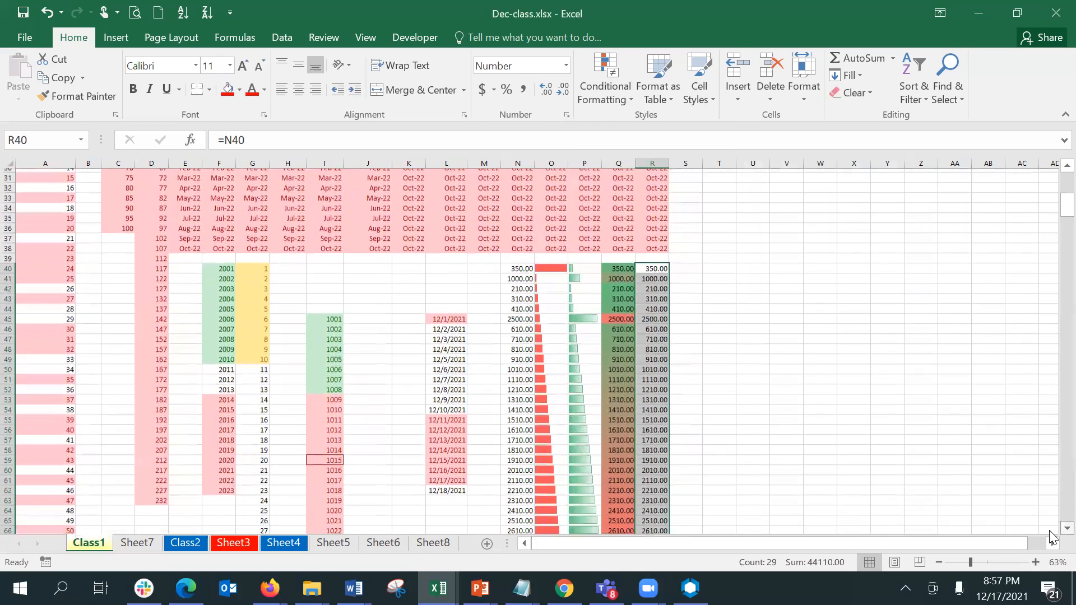
{"action": "scroll", "coordinate": [1052, 537], "scroll_direction": "down", "scroll_amount": 1}
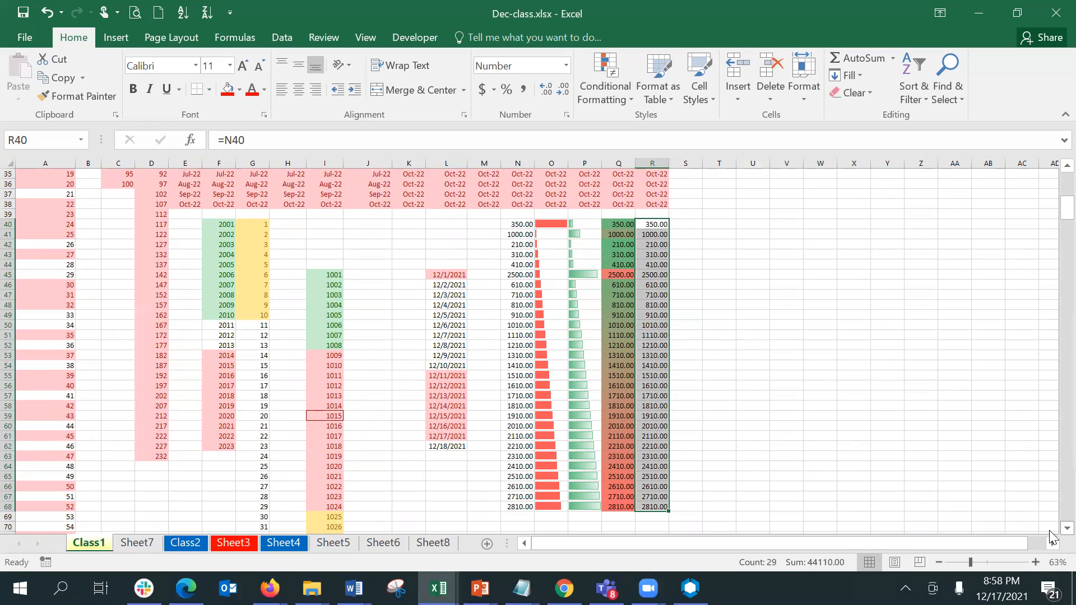
{"action": "left_click", "coordinate": [579, 104]}
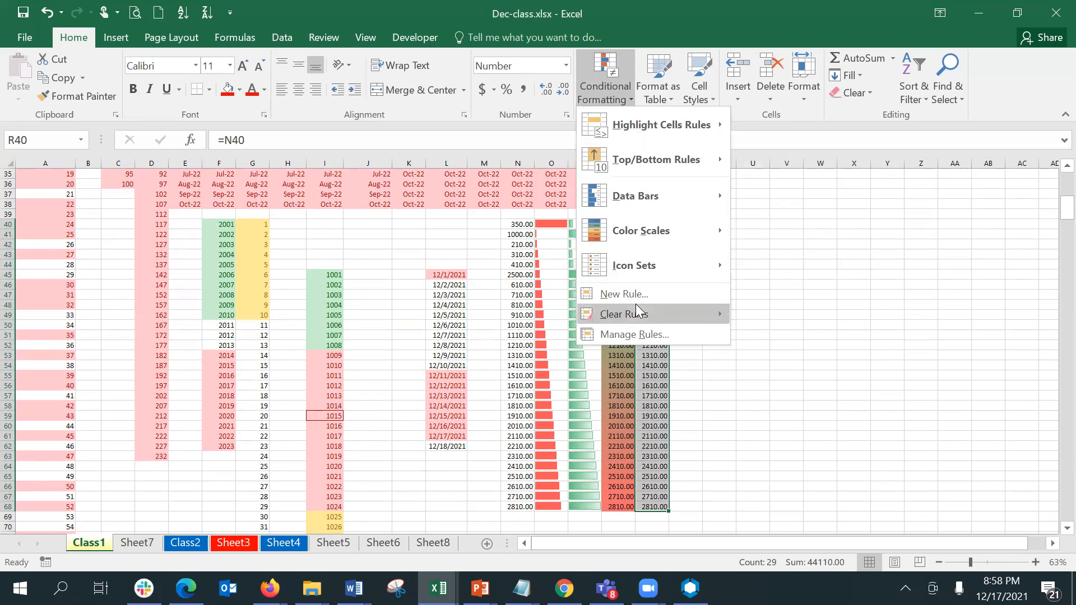
{"action": "mouse_move", "coordinate": [654, 253]}
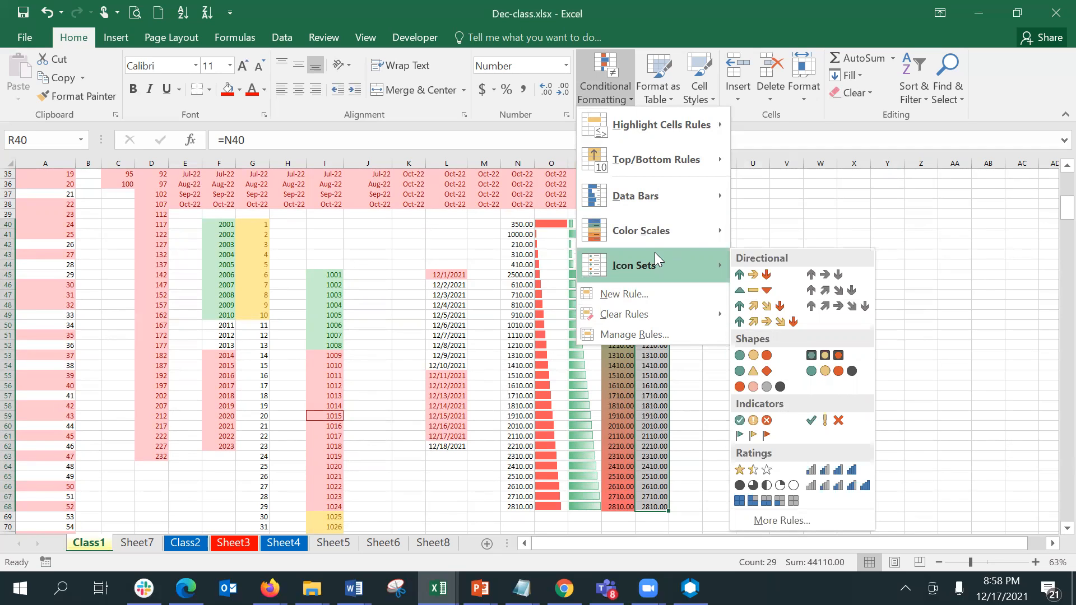
{"action": "left_click", "coordinate": [761, 437]}
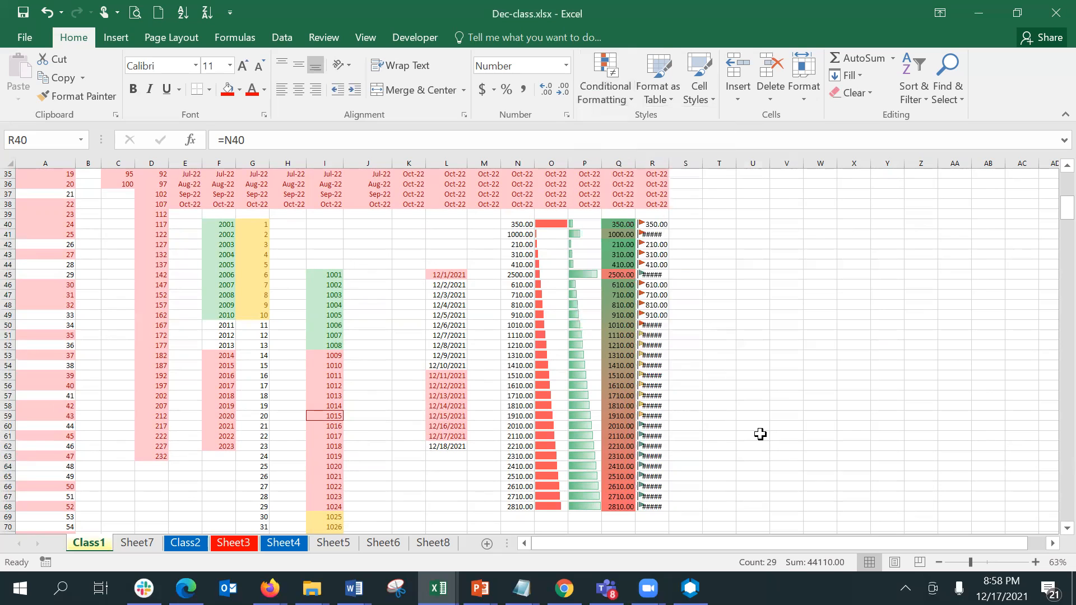
{"action": "double_click", "coordinate": [669, 161]}
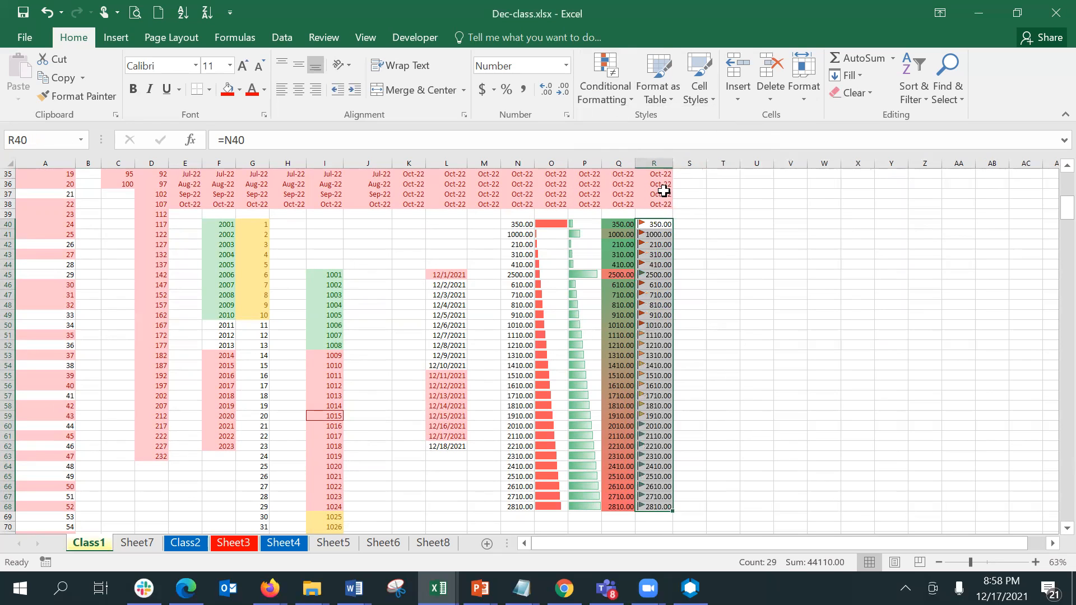
Center the contents of R40:R68 and edit their flag icon set rule to show only the icons.
{"action": "left_click", "coordinate": [301, 91]}
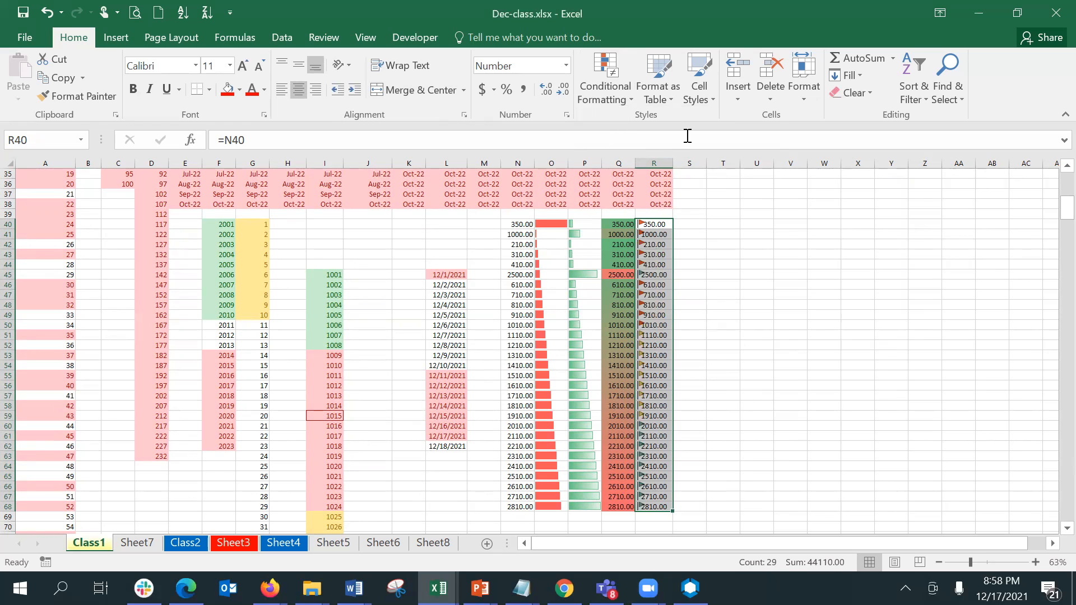
{"action": "left_click", "coordinate": [608, 98]}
{"action": "left_click", "coordinate": [657, 334]}
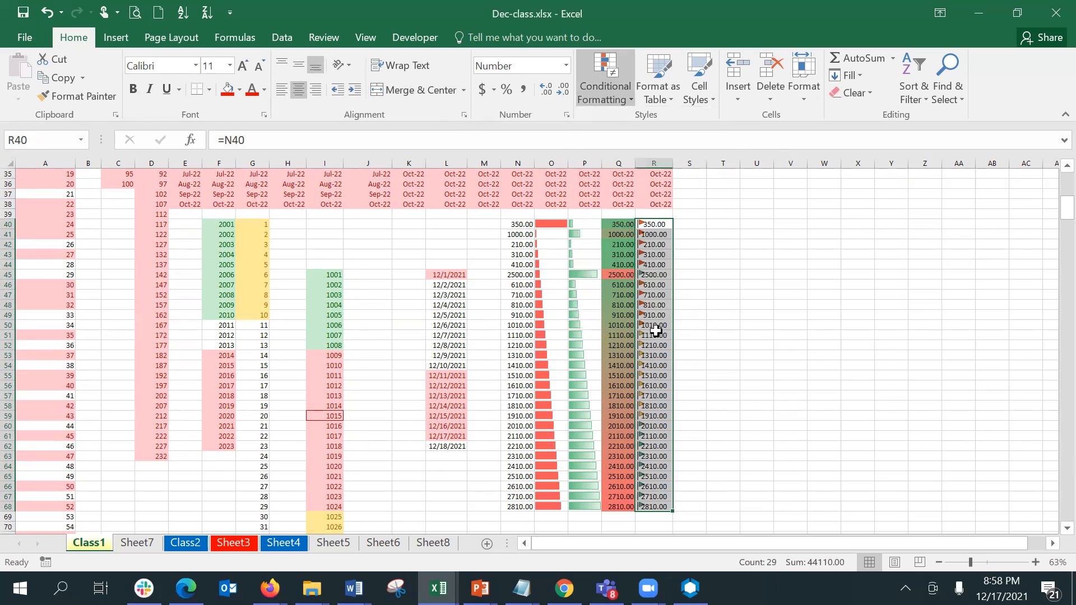
{"action": "left_click", "coordinate": [637, 289]}
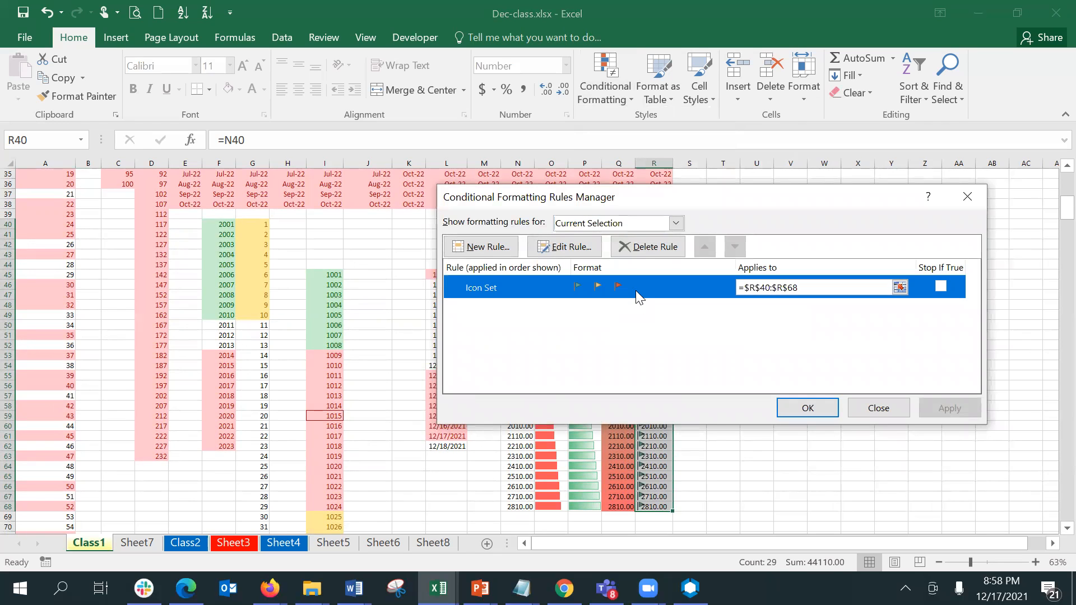
{"action": "left_click", "coordinate": [541, 246]}
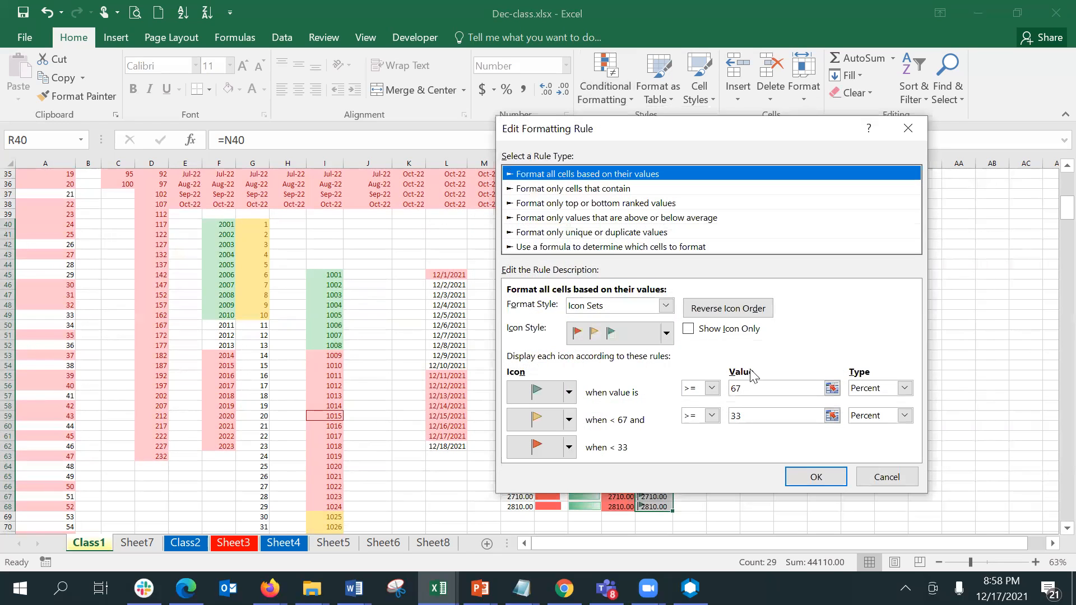
{"action": "left_click", "coordinate": [688, 329]}
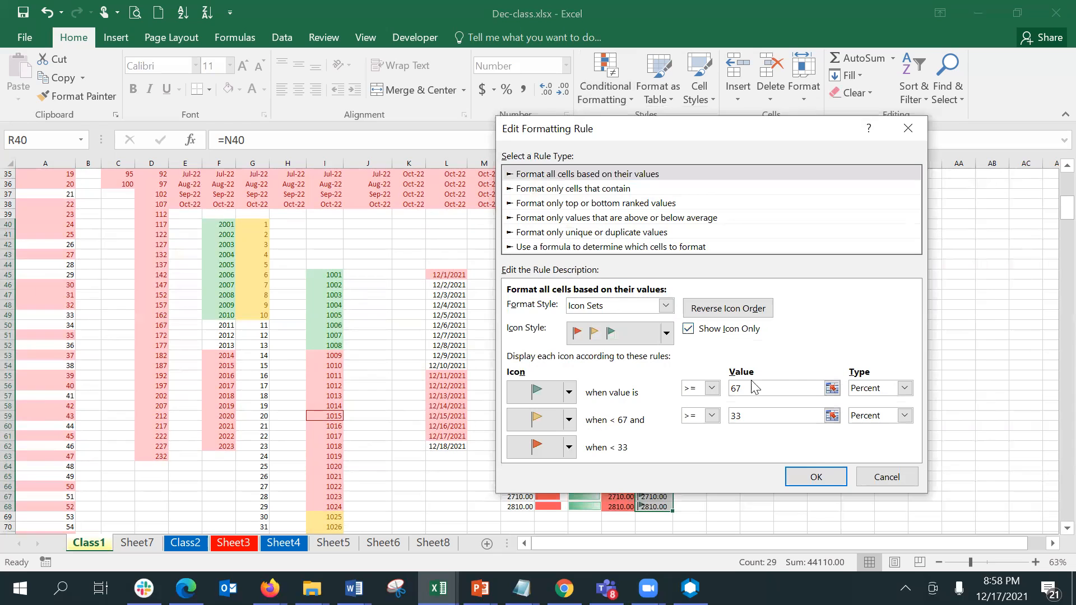
{"action": "left_click", "coordinate": [834, 482]}
{"action": "left_click", "coordinate": [807, 409]}
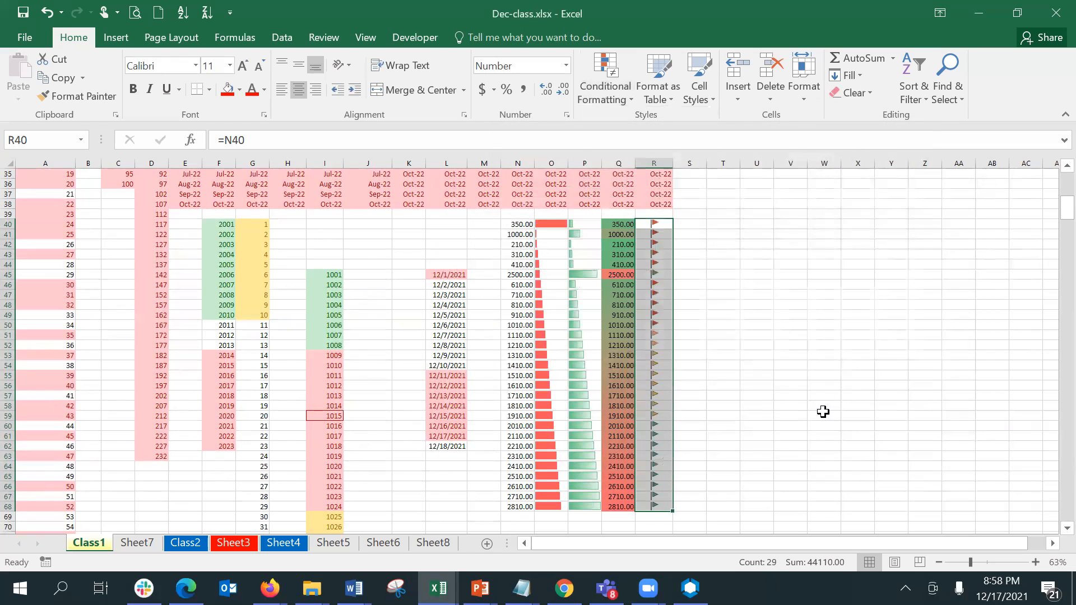
{"action": "left_click", "coordinate": [744, 356]}
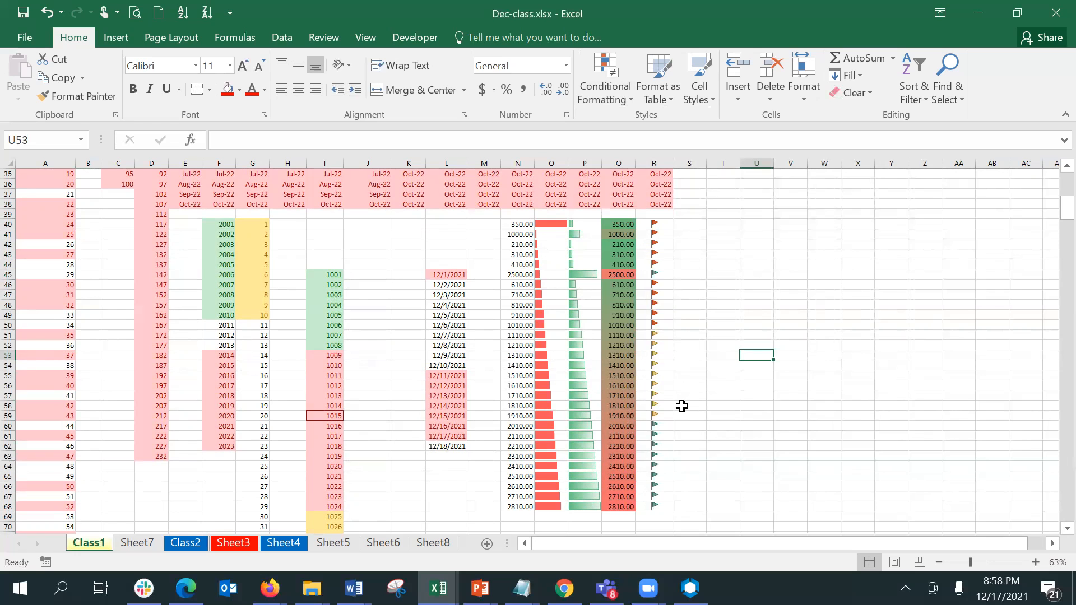
Select R40:R68 and open its flag icon set rule for editing.
{"action": "left_click", "coordinate": [988, 561]}
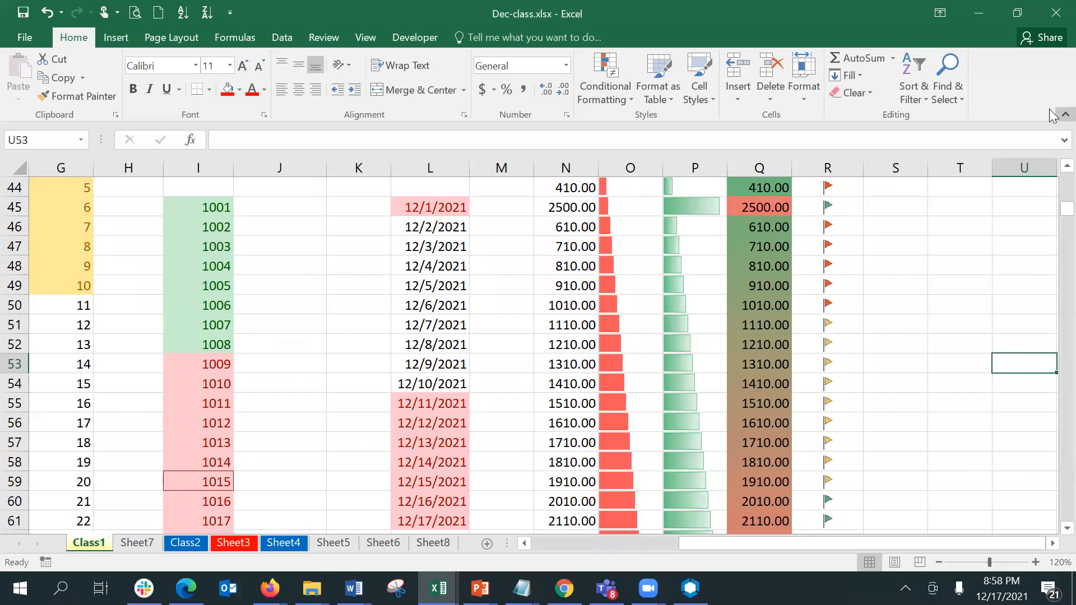
{"action": "scroll", "coordinate": [1051, 172], "scroll_direction": "up", "scroll_amount": 1}
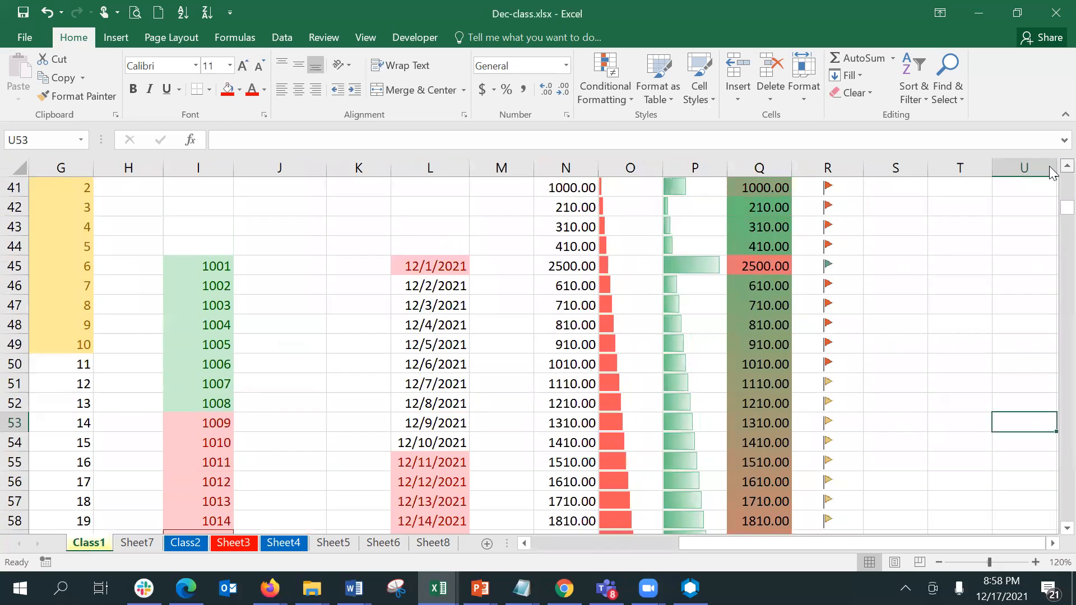
{"action": "scroll", "coordinate": [1051, 171], "scroll_direction": "up", "scroll_amount": 2}
{"action": "left_click", "coordinate": [847, 303]}
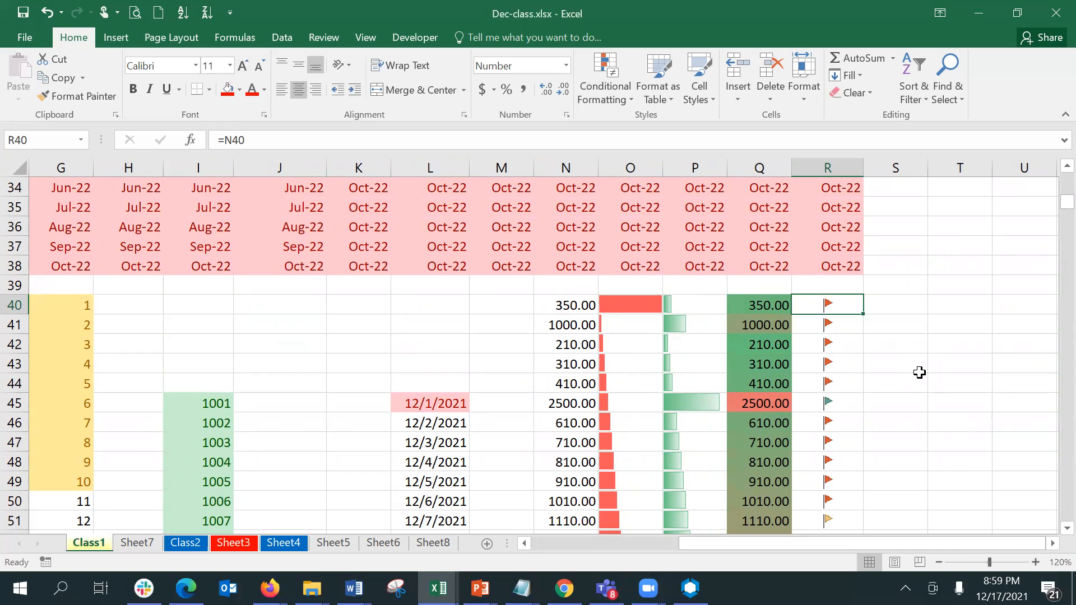
{"action": "key", "text": "shift+Down"}
{"action": "key", "text": "shift+Down"}
{"action": "key", "text": "shift+Down"}
{"action": "key", "text": "shift+Down"}
{"action": "key", "text": "shift+Down"}
{"action": "key", "text": "shift+Down"}
{"action": "key", "text": "shift+Down"}
{"action": "key", "text": "shift+Down"}
{"action": "key", "text": "shift+Down"}
{"action": "key", "text": "shift+Down"}
{"action": "key", "text": "shift+Down"}
{"action": "key", "text": "shift+Down"}
{"action": "key", "text": "shift+Down"}
{"action": "key", "text": "shift+Down"}
{"action": "key", "text": "shift+Down"}
{"action": "key", "text": "shift+Down"}
{"action": "key", "text": "shift+Down"}
{"action": "key", "text": "shift+Down"}
{"action": "key", "text": "shift+Down"}
{"action": "key", "text": "shift+Down"}
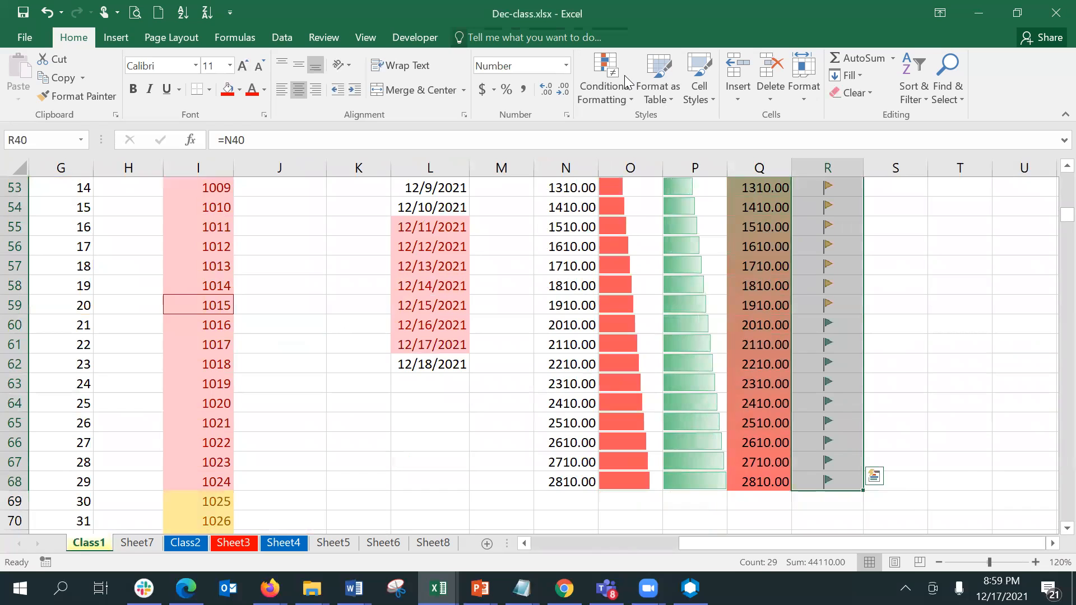
{"action": "left_click", "coordinate": [605, 95]}
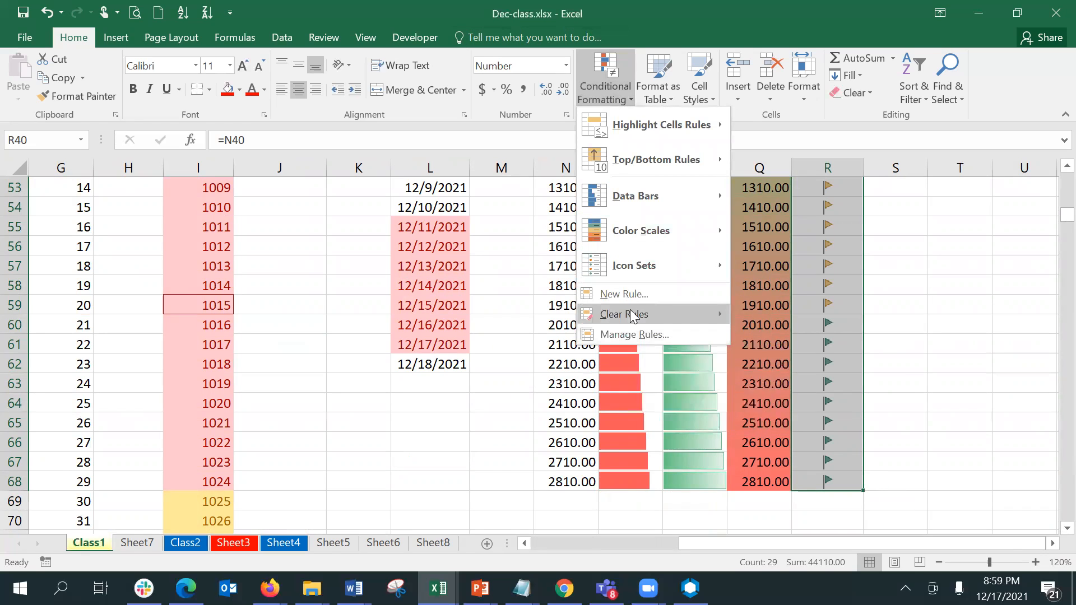
{"action": "mouse_move", "coordinate": [632, 316]}
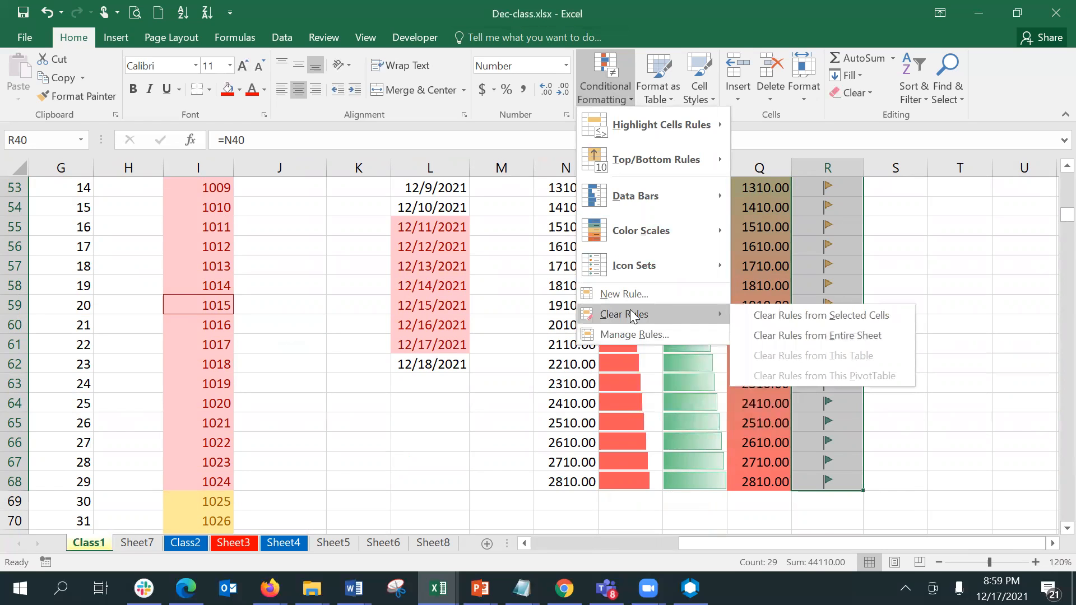
{"action": "left_click", "coordinate": [633, 335]}
{"action": "left_click", "coordinate": [613, 287]}
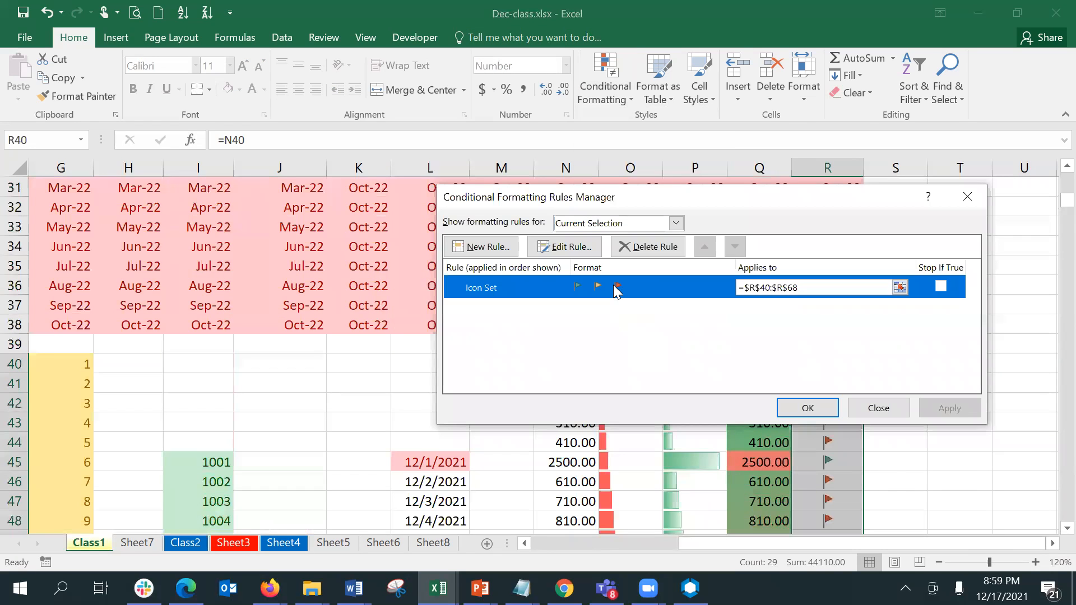
{"action": "left_click", "coordinate": [588, 249]}
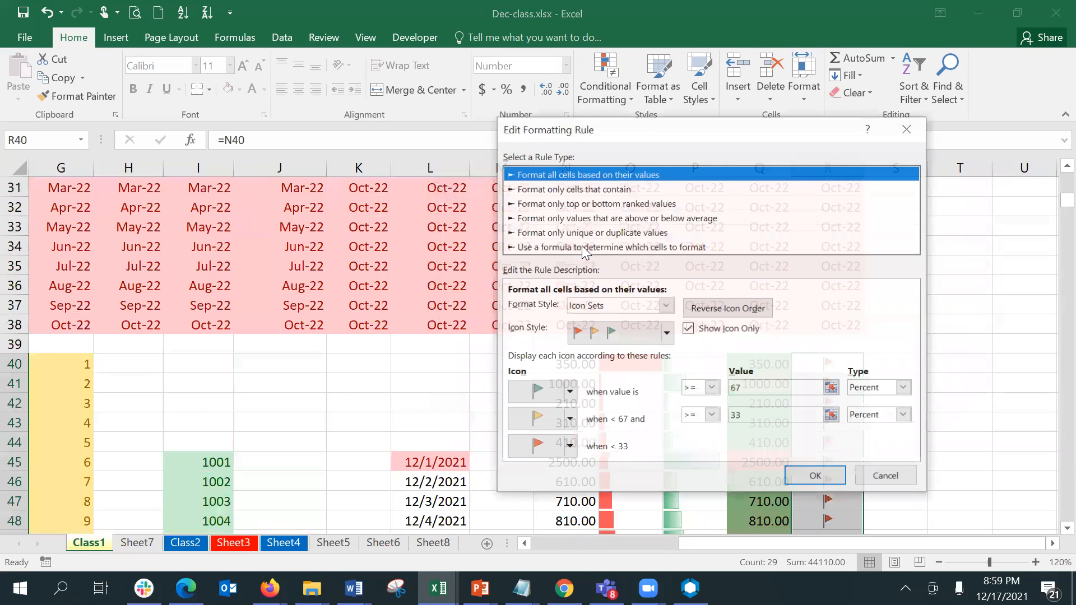
Try the circled cross, exclamation and check mark icon style for the rule, keeping Icon Sets as the format style.
{"action": "left_click", "coordinate": [668, 339]}
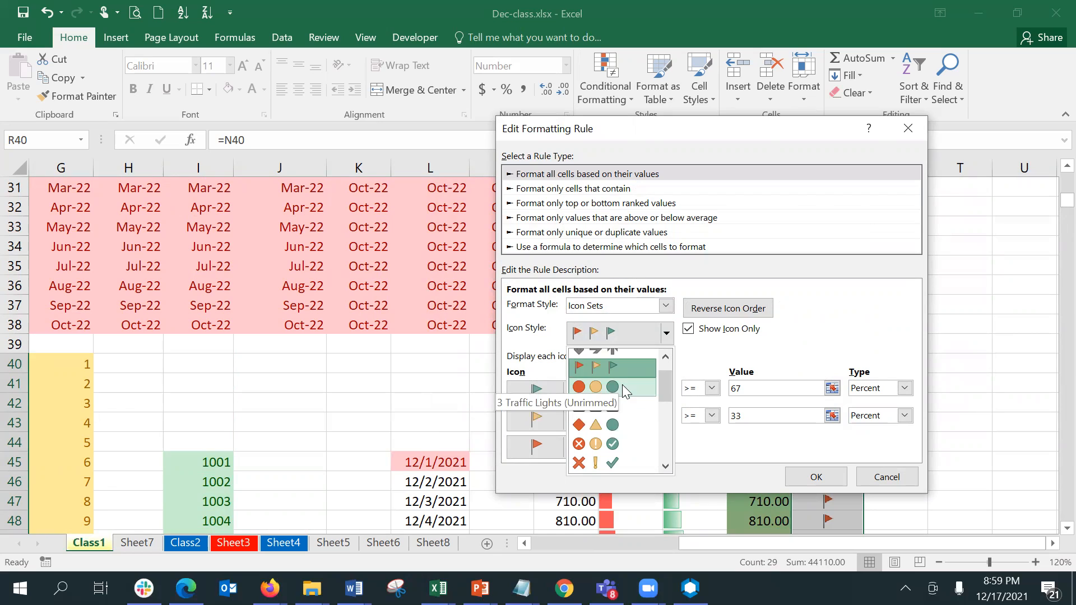
{"action": "left_click", "coordinate": [629, 444]}
{"action": "left_click", "coordinate": [660, 306]}
{"action": "left_click", "coordinate": [653, 312]}
{"action": "left_click", "coordinate": [653, 312]}
{"action": "left_click", "coordinate": [653, 312]}
{"action": "left_click", "coordinate": [653, 312]}
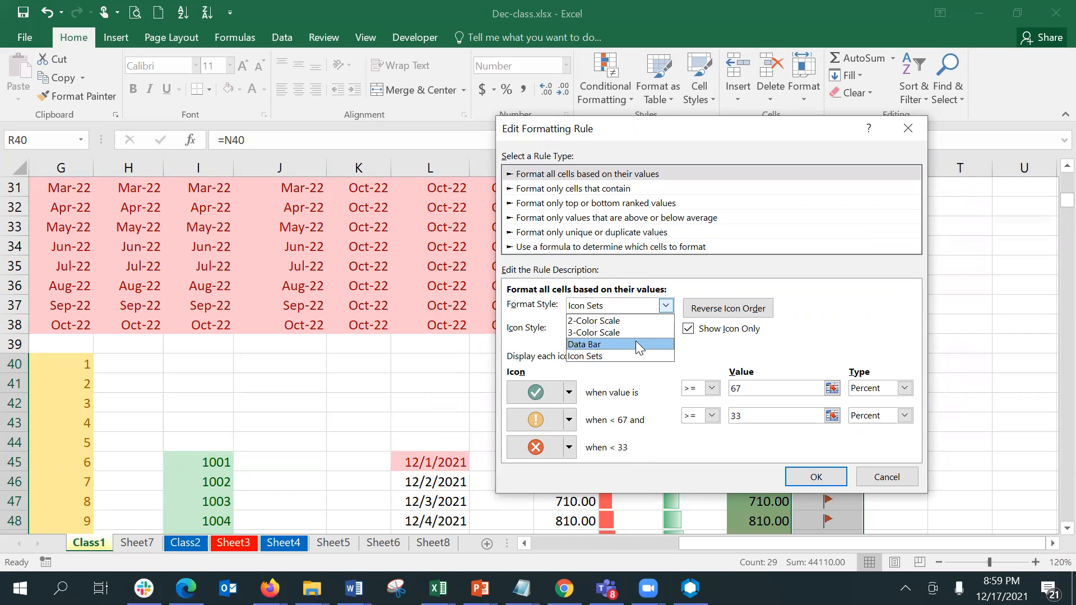
{"action": "left_click", "coordinate": [641, 358]}
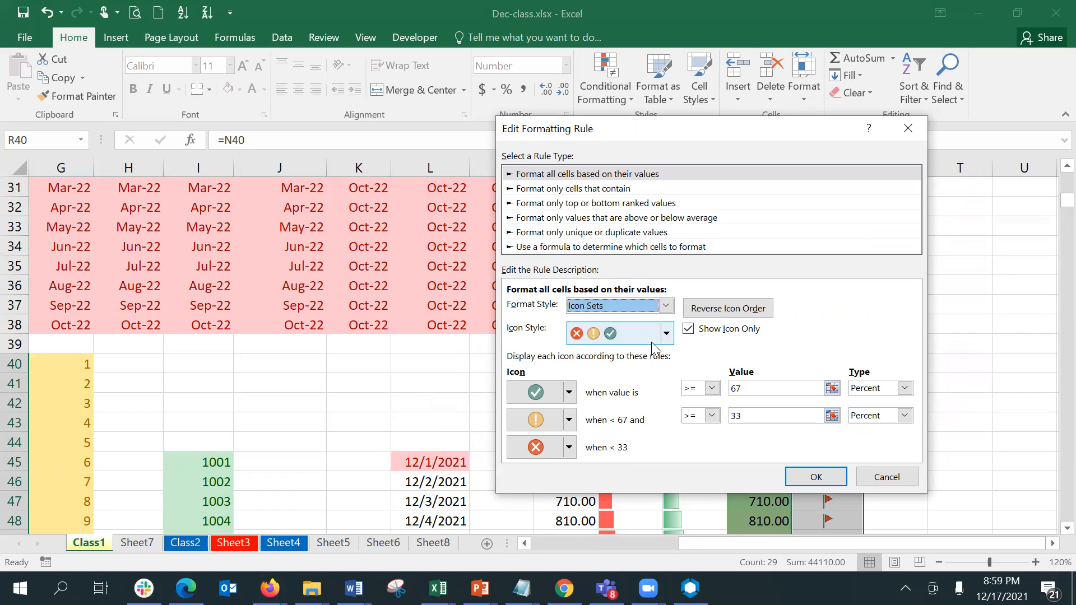
Change the rule's icon style to the five-level blue signal bars and apply it to R40:R68.
{"action": "left_click", "coordinate": [667, 334]}
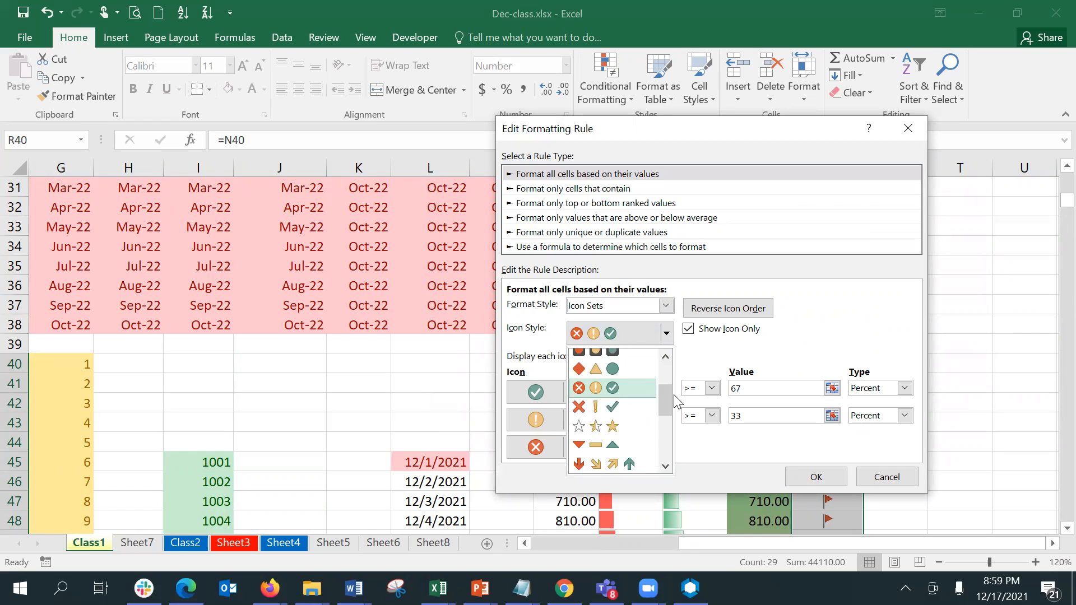
{"action": "left_click_drag", "start_coordinate": [667, 399], "coordinate": [668, 453]}
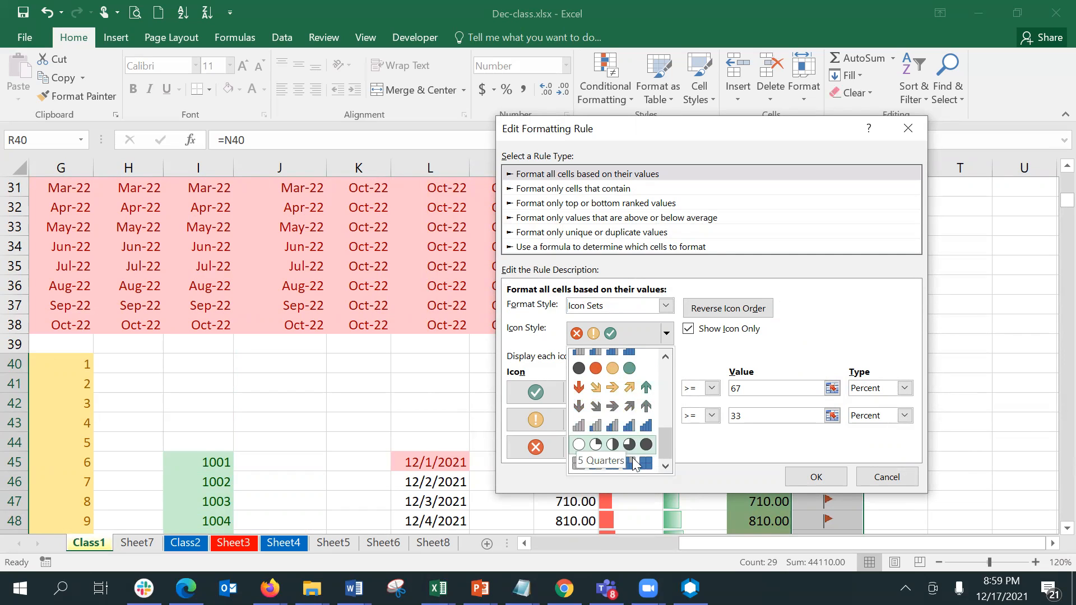
{"action": "left_click", "coordinate": [624, 427]}
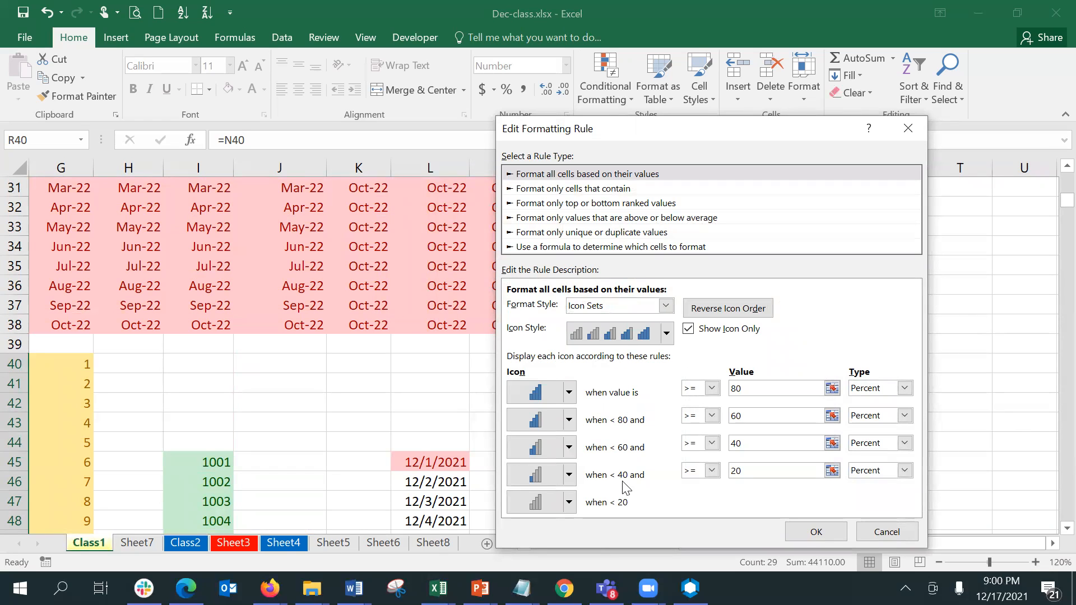
{"action": "left_click", "coordinate": [823, 531]}
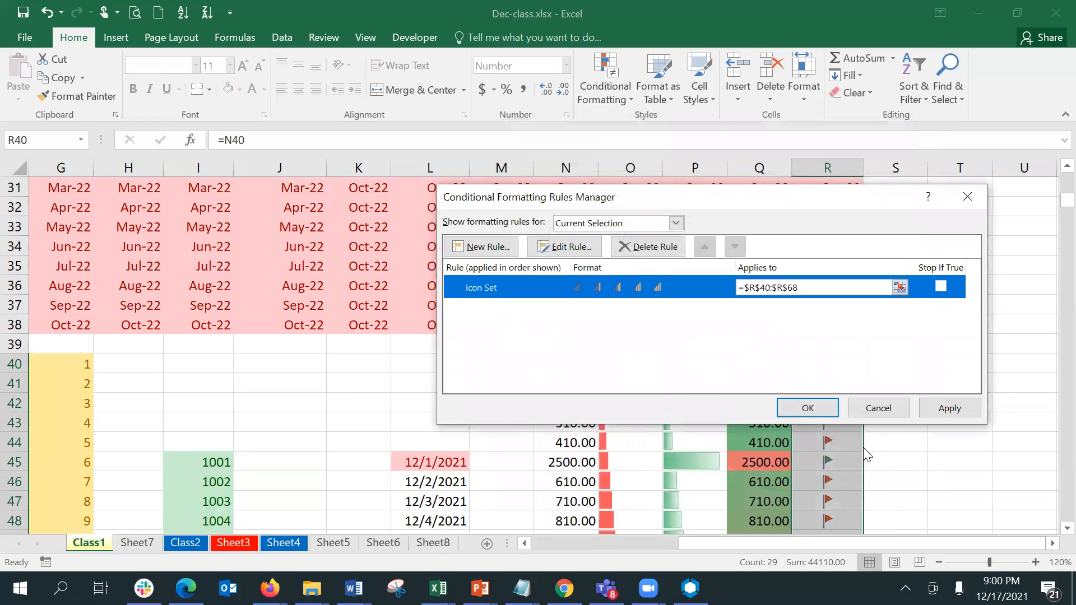
{"action": "left_click", "coordinate": [929, 412]}
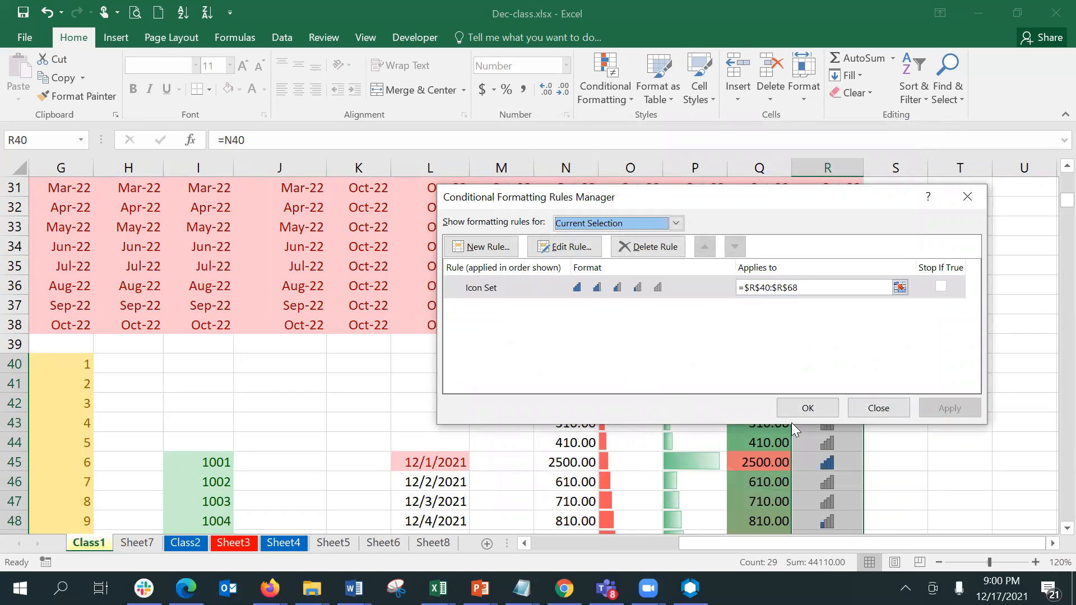
{"action": "left_click", "coordinate": [801, 409]}
Apply the three-star ratings icon set to R40:R68.
{"action": "left_click", "coordinate": [889, 420]}
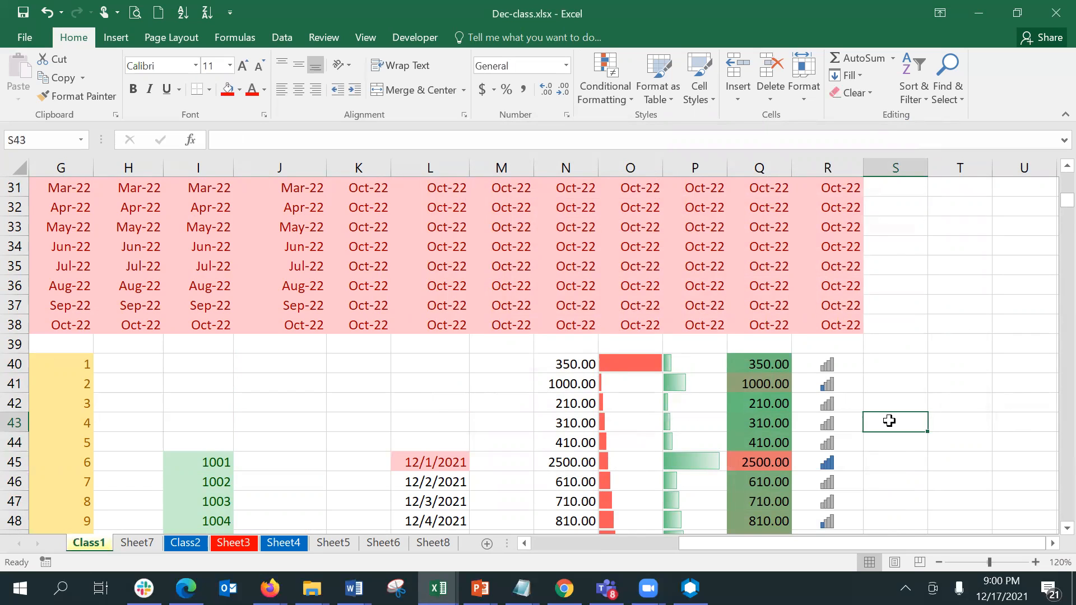
{"action": "key", "text": "Up"}
{"action": "key", "text": "Up"}
{"action": "key", "text": "Up"}
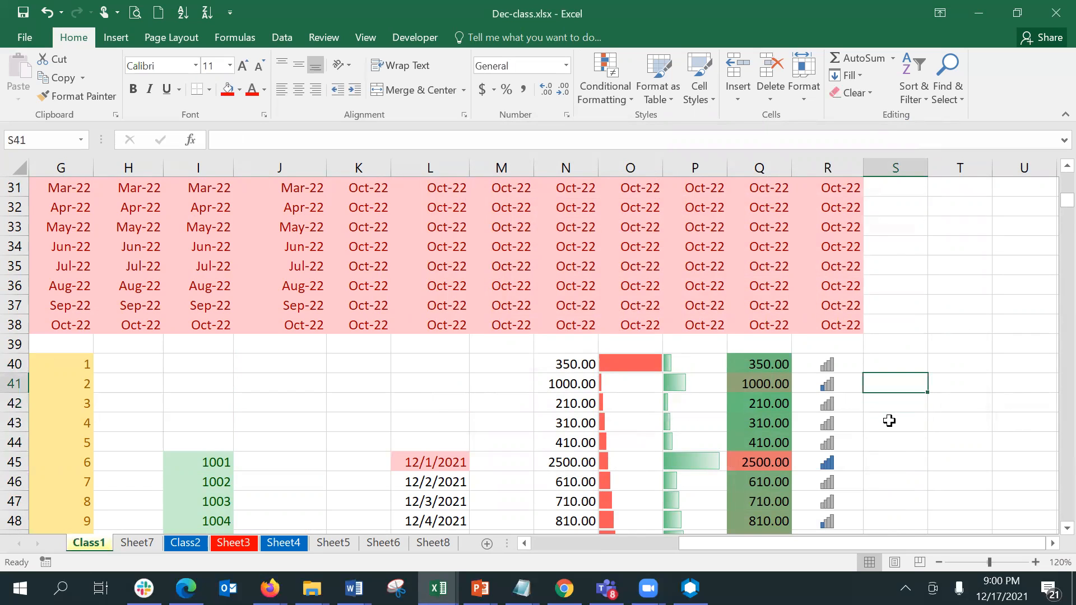
{"action": "key", "text": "Left"}
{"action": "key", "text": "shift+Down"}
{"action": "key", "text": "shift+Down"}
{"action": "key", "text": "shift+Down"}
{"action": "key", "text": "shift+Down"}
{"action": "key", "text": "shift+Down"}
{"action": "key", "text": "shift+Down"}
{"action": "key", "text": "shift+Down"}
{"action": "key", "text": "shift+Down"}
{"action": "key", "text": "shift+Down"}
{"action": "key", "text": "shift+Down"}
{"action": "key", "text": "shift+Down"}
{"action": "key", "text": "shift+Down"}
{"action": "key", "text": "shift+Down"}
{"action": "key", "text": "shift+Down"}
{"action": "key", "text": "shift+Down"}
{"action": "key", "text": "shift+Down"}
{"action": "key", "text": "shift+Down"}
{"action": "key", "text": "shift+Down"}
{"action": "key", "text": "shift+Down"}
{"action": "key", "text": "shift+Down"}
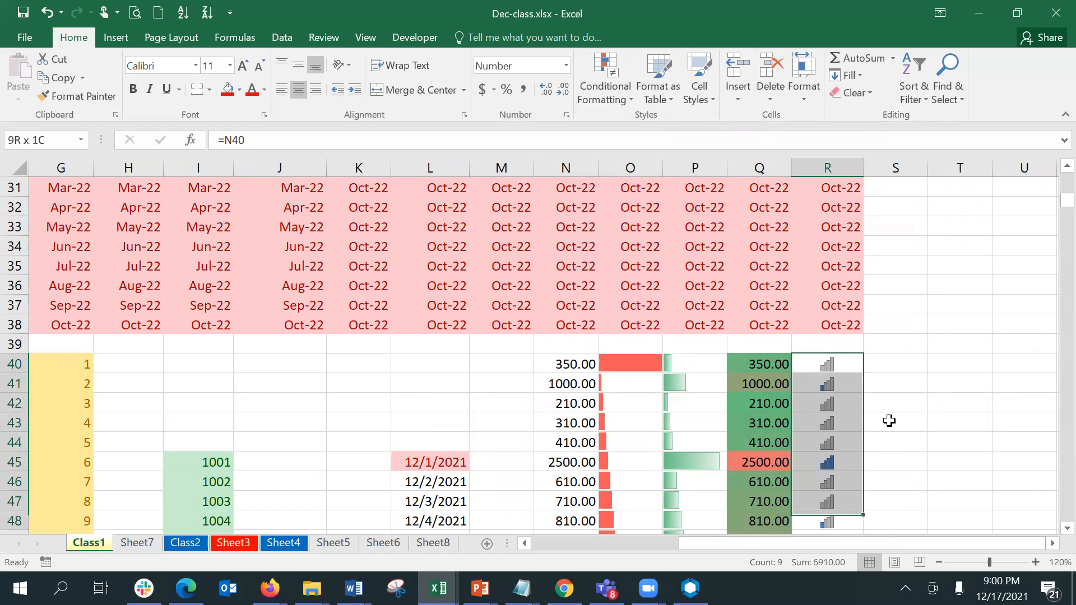
{"action": "key", "text": "shift+Down"}
{"action": "key", "text": "shift+Down"}
{"action": "key", "text": "shift+Down"}
{"action": "key", "text": "shift+Down"}
{"action": "key", "text": "shift+Down"}
{"action": "key", "text": "shift+Down"}
{"action": "key", "text": "shift+Down"}
{"action": "key", "text": "shift+Down"}
{"action": "key", "text": "shift+Down"}
{"action": "key", "text": "shift+Down"}
{"action": "key", "text": "shift+Down"}
{"action": "key", "text": "shift+Down"}
{"action": "key", "text": "shift+Down"}
{"action": "key", "text": "shift+Down"}
{"action": "key", "text": "shift+Down"}
{"action": "key", "text": "shift+Down"}
{"action": "key", "text": "shift+Down"}
{"action": "key", "text": "shift+Down"}
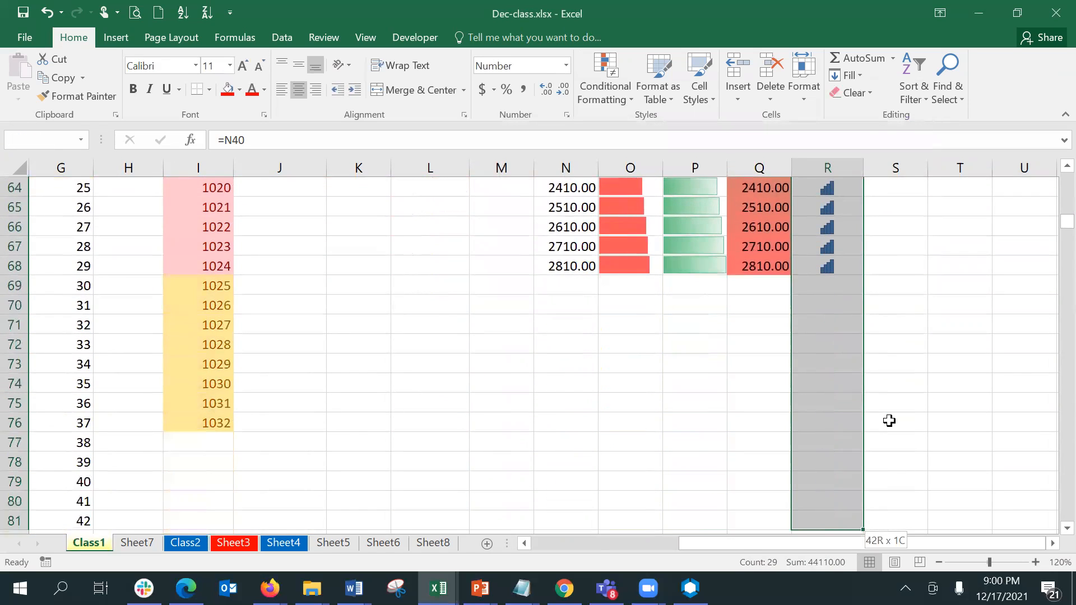
{"action": "key", "text": "shift+Up"}
{"action": "key", "text": "shift+Up"}
{"action": "key", "text": "shift+Up"}
{"action": "key", "text": "shift+Up"}
{"action": "key", "text": "shift+Up"}
{"action": "key", "text": "shift+Up"}
{"action": "key", "text": "shift+Up"}
{"action": "key", "text": "shift+Up"}
{"action": "key", "text": "shift+Up"}
{"action": "key", "text": "shift+Up"}
{"action": "key", "text": "shift+Up"}
{"action": "key", "text": "shift+Up"}
{"action": "key", "text": "shift+Up"}
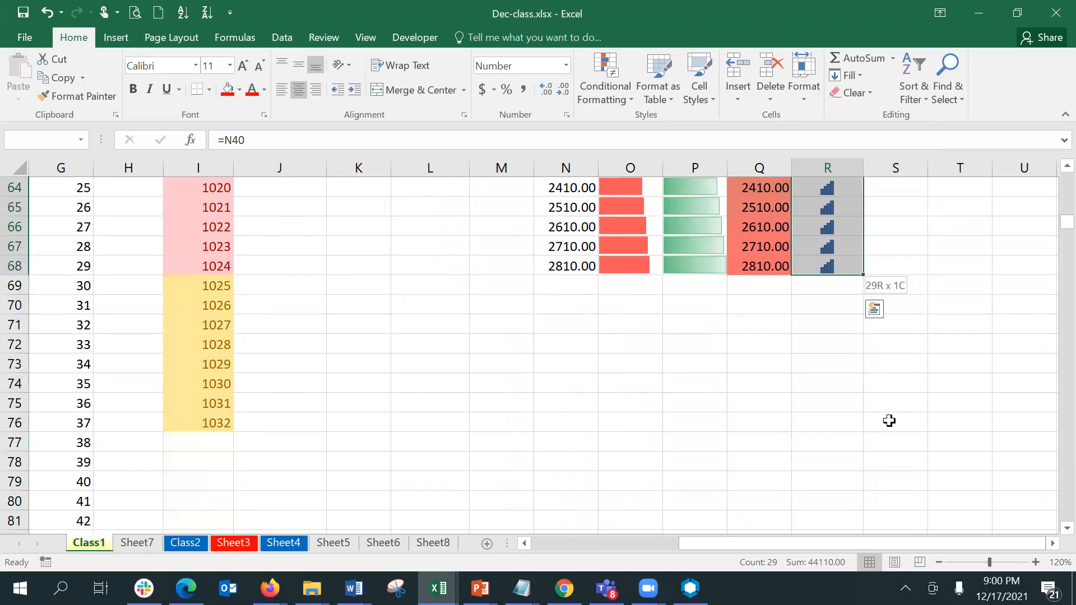
{"action": "left_click", "coordinate": [602, 94]}
{"action": "mouse_move", "coordinate": [634, 255]}
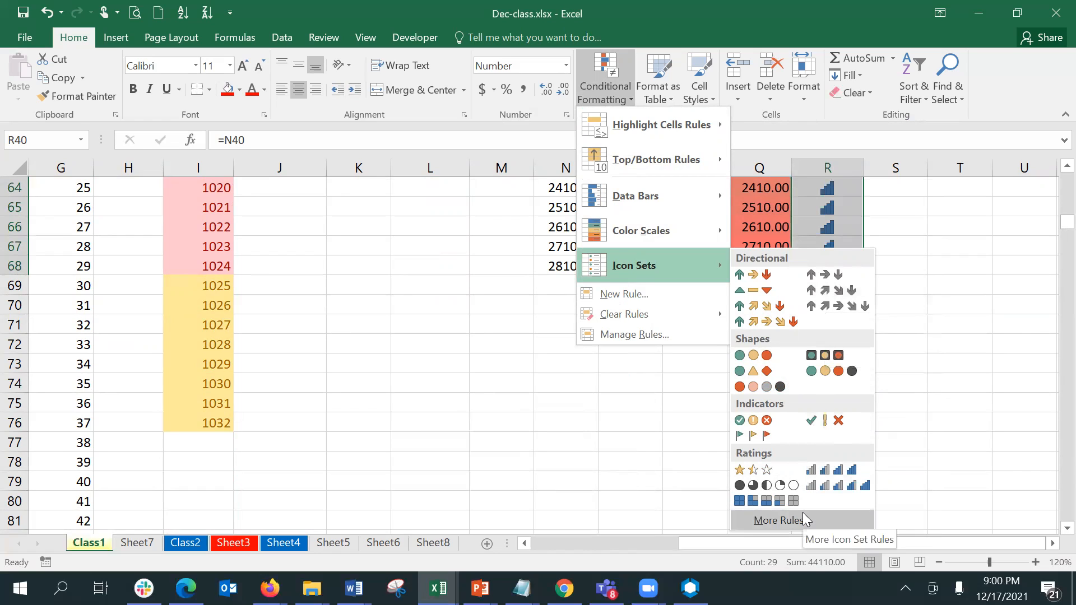
{"action": "left_click", "coordinate": [770, 469]}
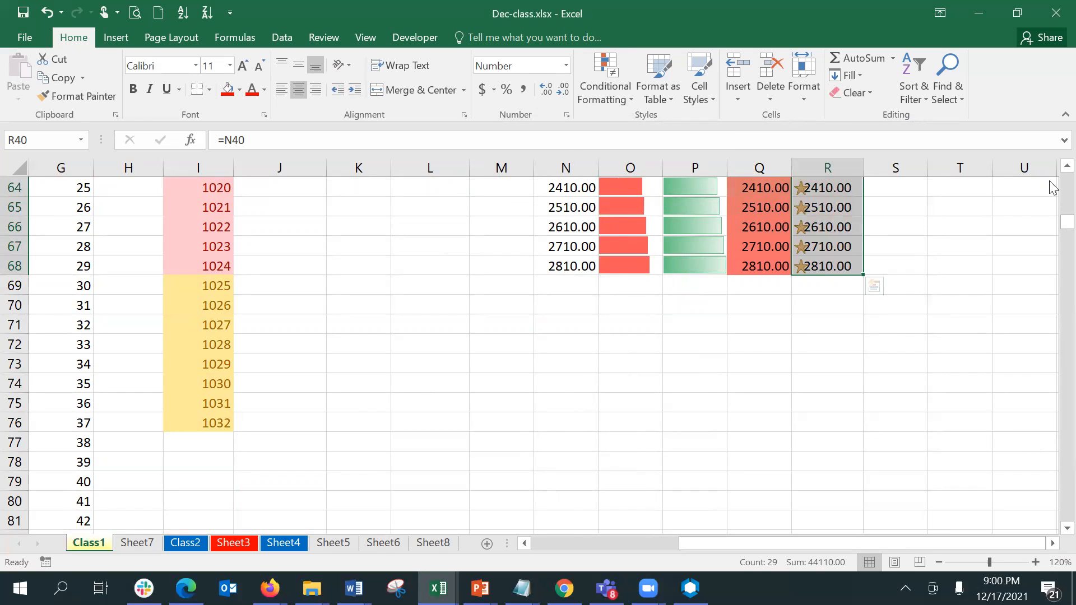
{"action": "scroll", "coordinate": [1051, 187], "scroll_direction": "up", "scroll_amount": 6}
{"action": "scroll", "coordinate": [1051, 187], "scroll_direction": "up", "scroll_amount": 6}
{"action": "scroll", "coordinate": [1051, 207], "scroll_direction": "down", "scroll_amount": 3}
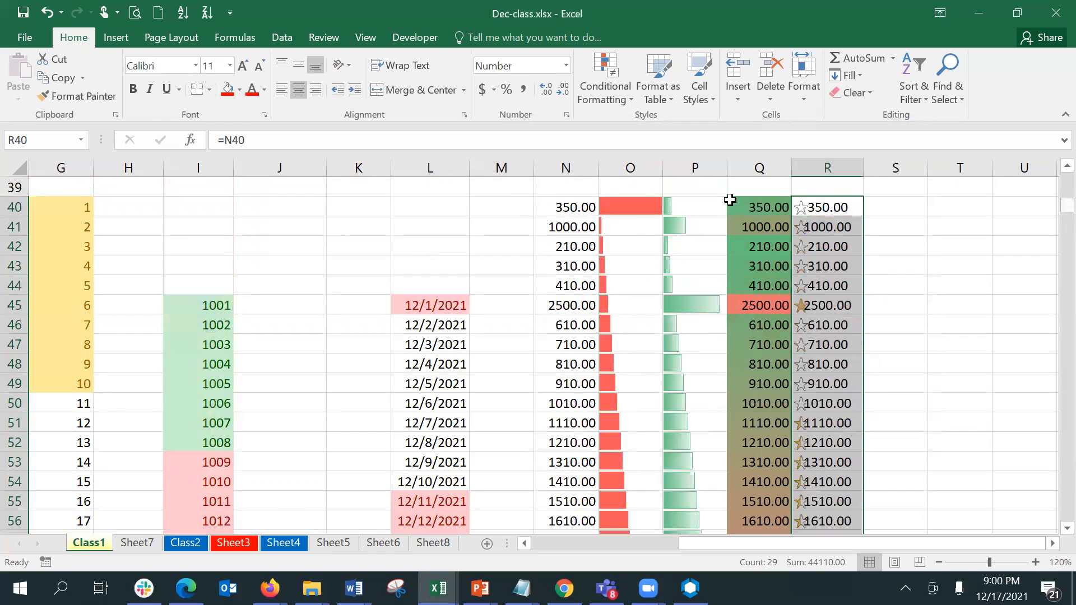
Edit the star icon set rule on R40:R68 to show only the icons and apply the change.
{"action": "left_click", "coordinate": [599, 92]}
{"action": "left_click", "coordinate": [631, 335]}
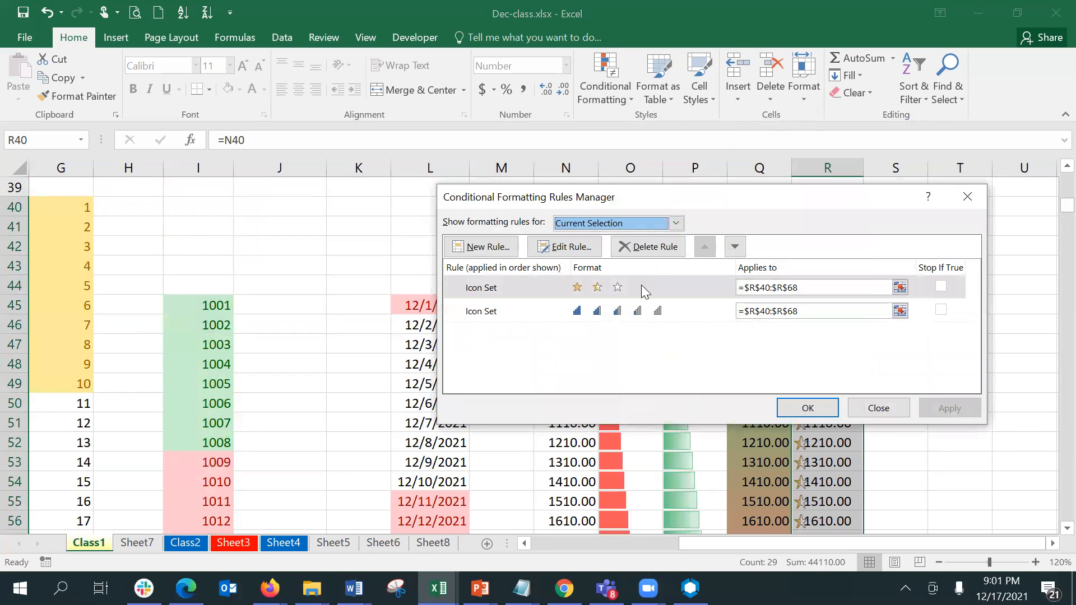
{"action": "left_click", "coordinate": [567, 247]}
{"action": "left_click", "coordinate": [688, 328]}
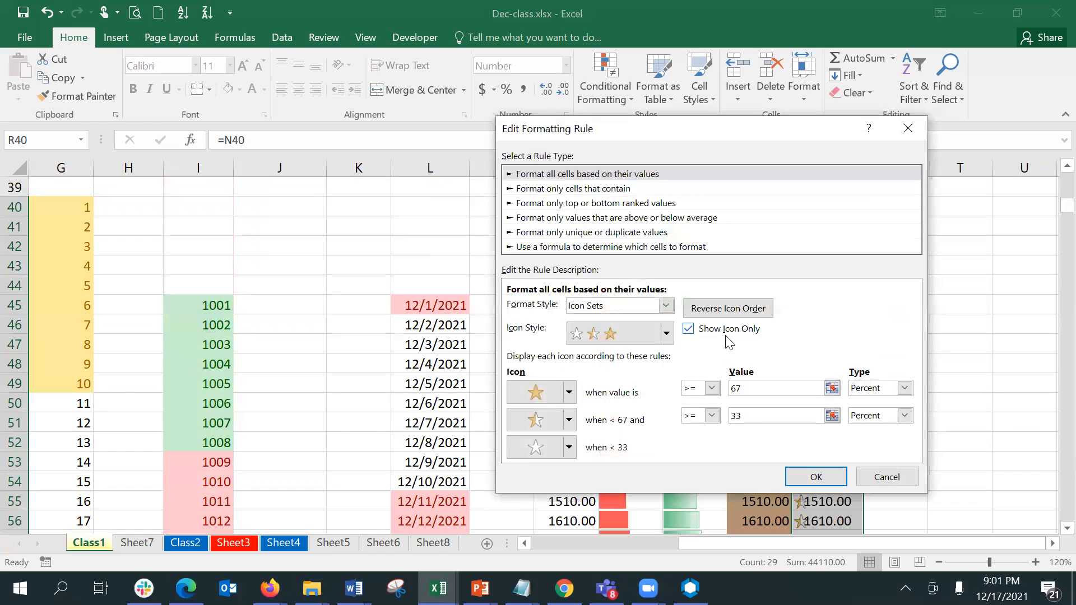
{"action": "left_click", "coordinate": [813, 477]}
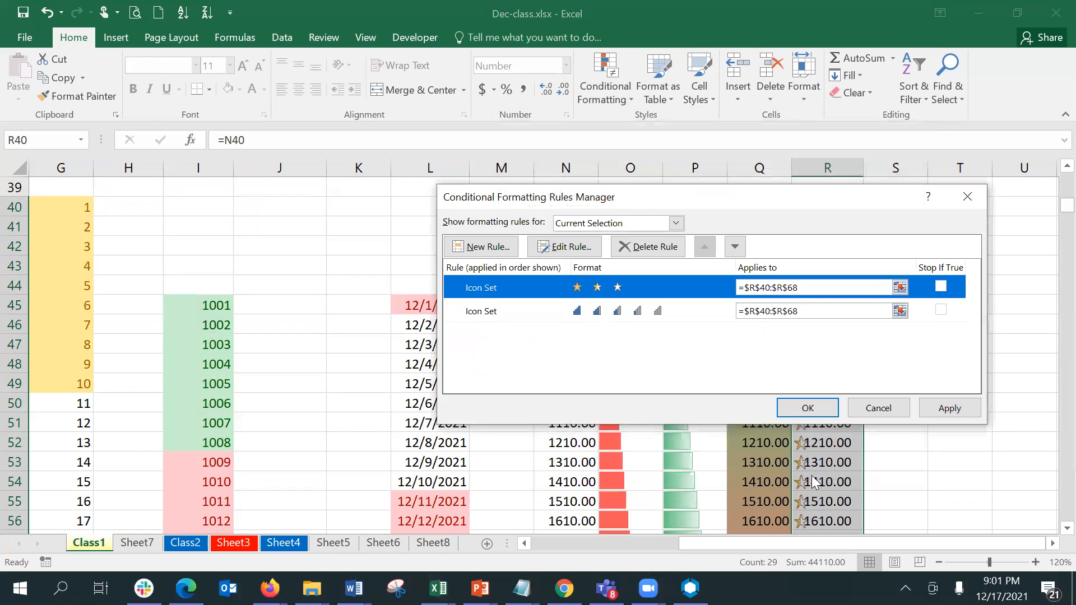
{"action": "left_click", "coordinate": [949, 408]}
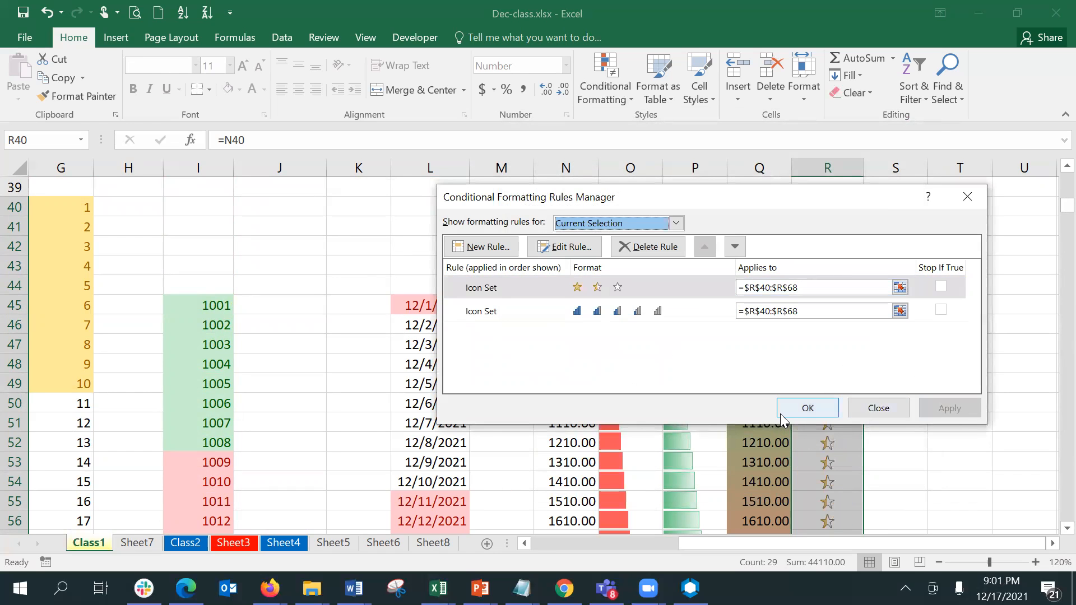
Close the conditional formatting rules manager, keeping the star icon rule on R40:R68.
{"action": "left_click", "coordinate": [780, 414]}
{"action": "left_click", "coordinate": [921, 370]}
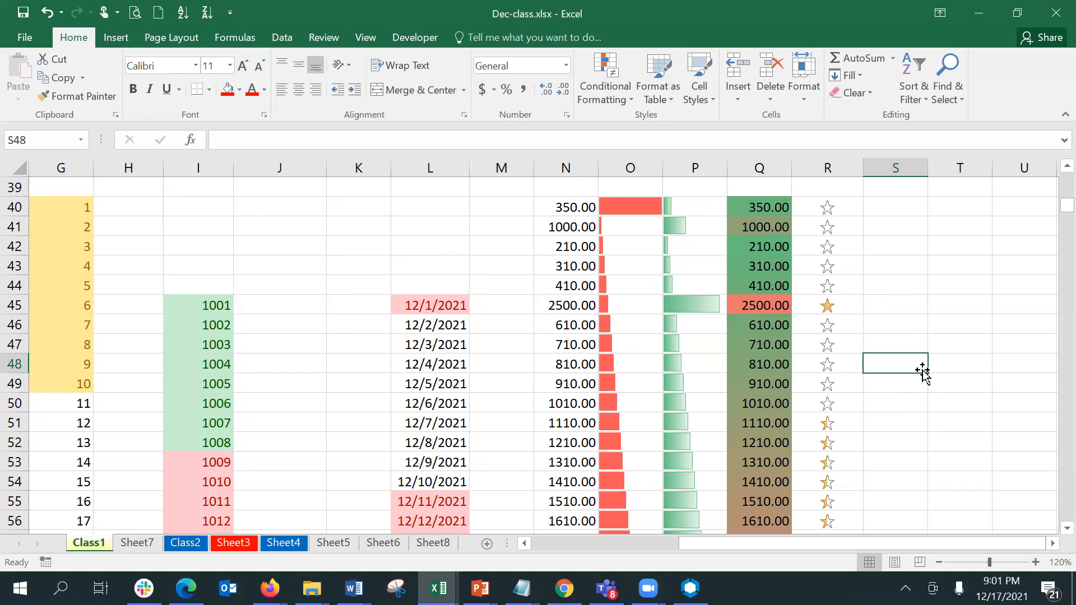
{"action": "left_click", "coordinate": [787, 202]}
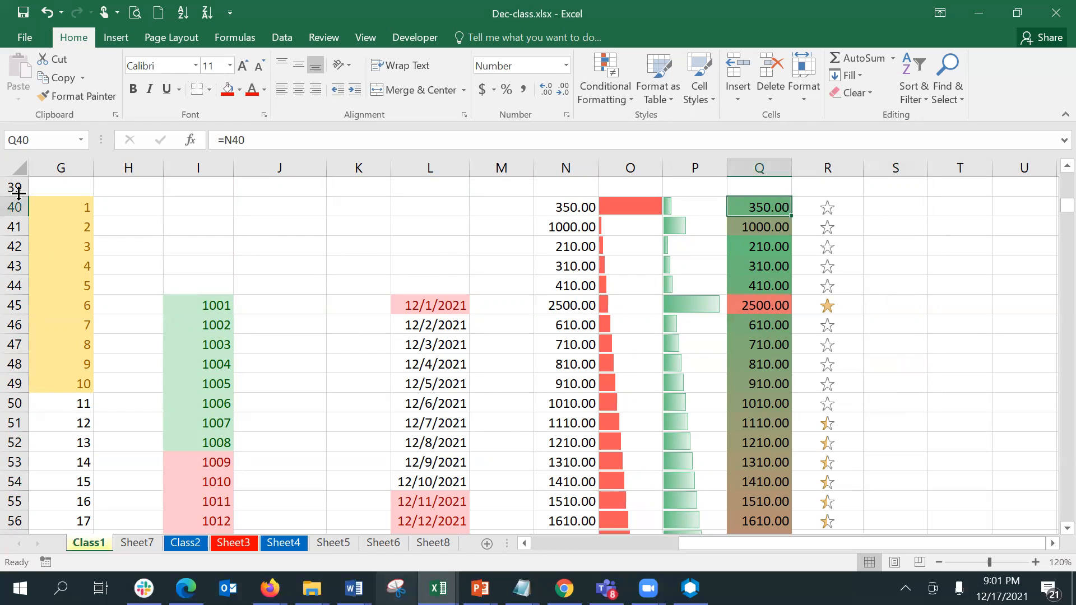
Open the recent workbook Palium_Exercises[Enter-your-Name].xlsx.
{"action": "left_click", "coordinate": [23, 37]}
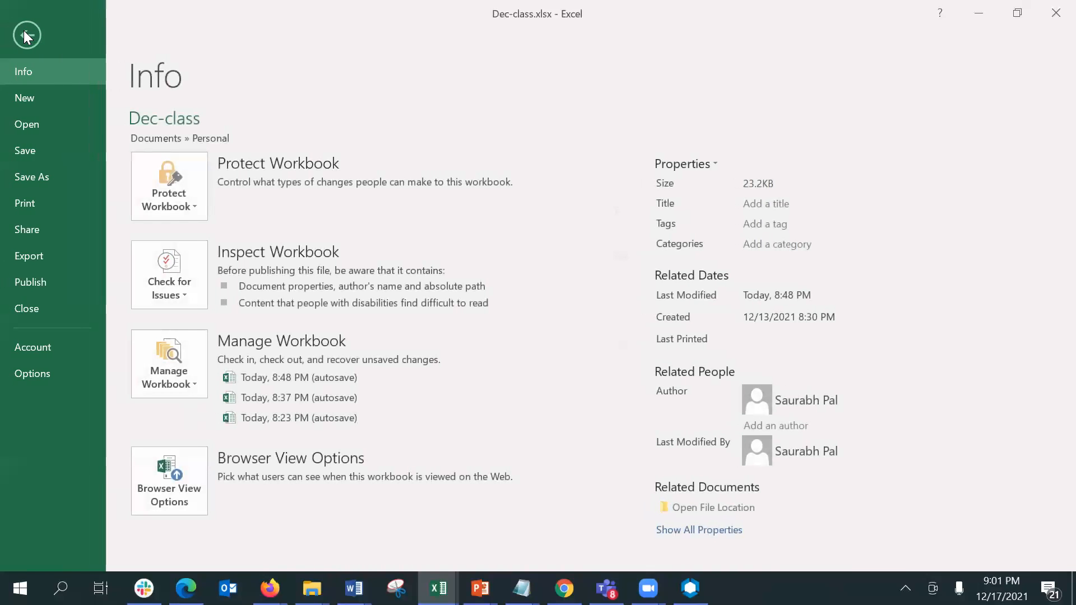
{"action": "left_click", "coordinate": [26, 122]}
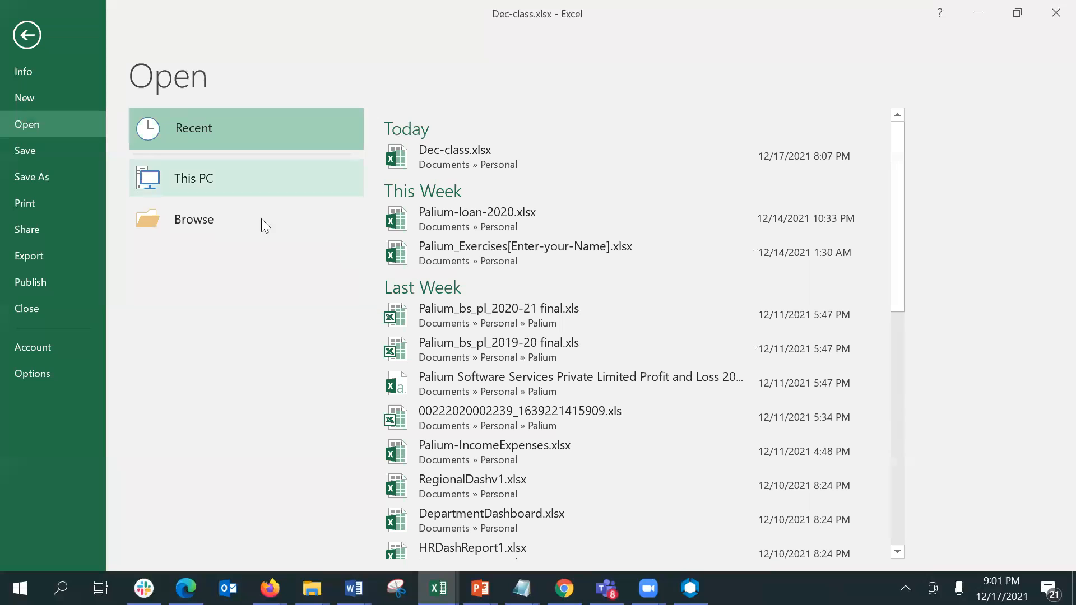
{"action": "left_click", "coordinate": [531, 254]}
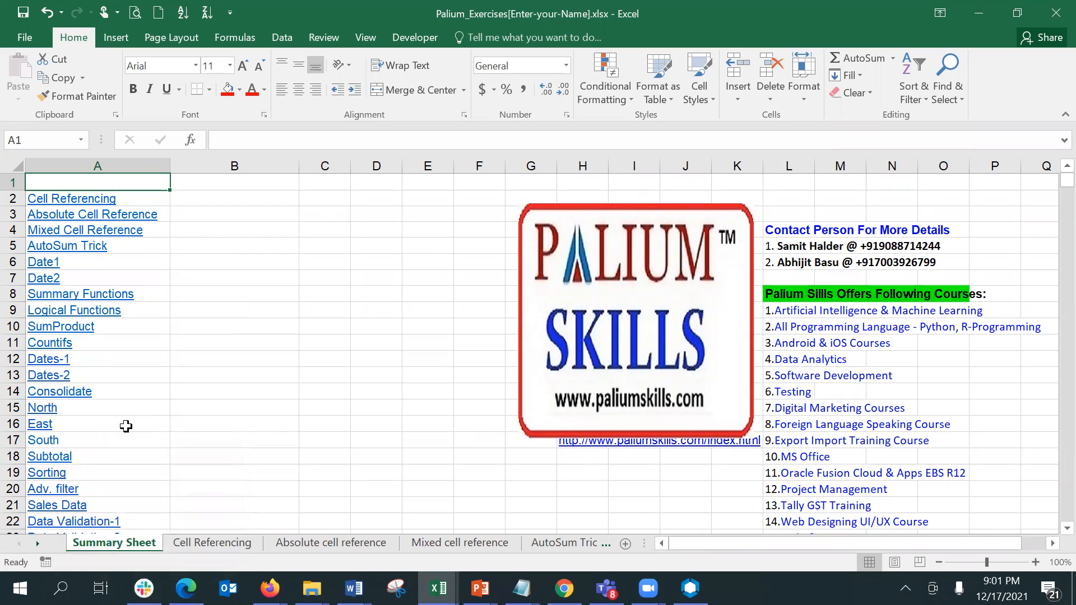
Go to the Conditional Formatting sheet and move it directly after the AutoSum Trick sheet.
{"action": "right_click", "coordinate": [34, 546]}
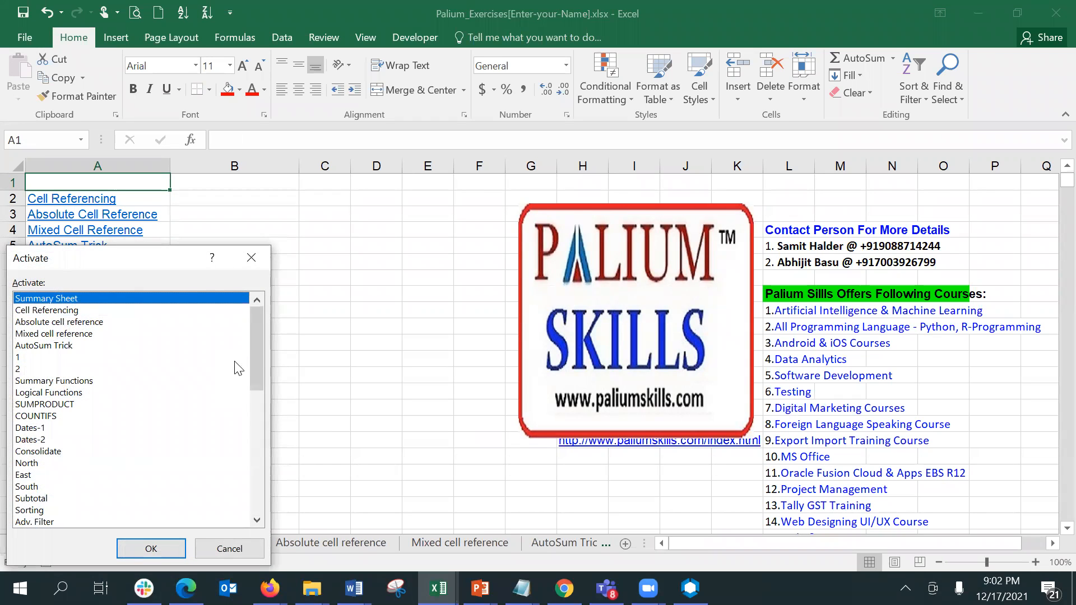
{"action": "left_click_drag", "start_coordinate": [253, 356], "coordinate": [252, 450]}
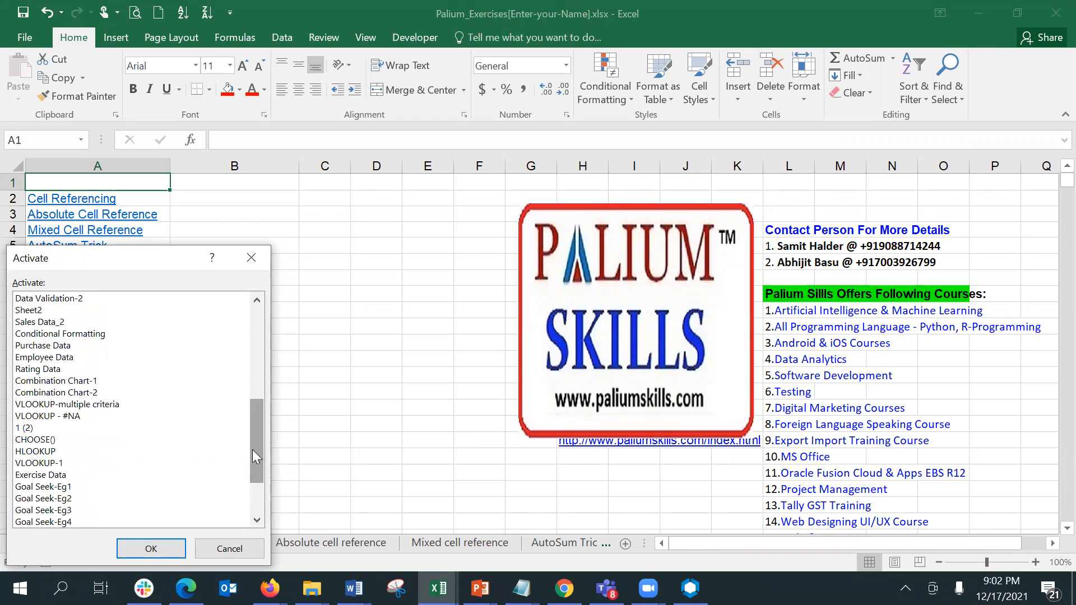
{"action": "double_click", "coordinate": [99, 334]}
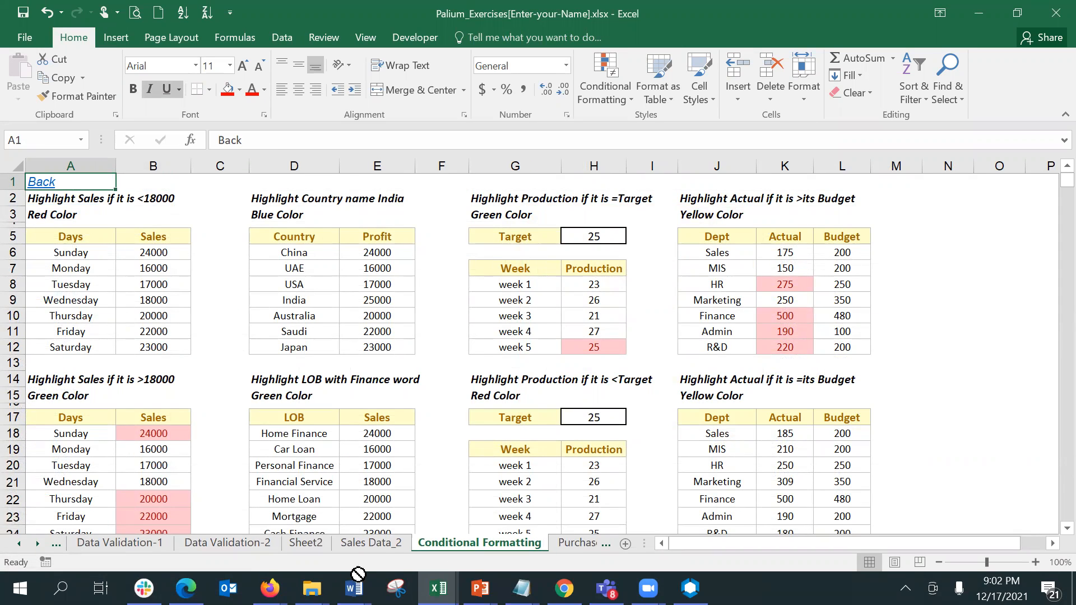
{"action": "mouse_move", "coordinate": [110, 546]}
{"action": "left_mouse_down"}
{"action": "mouse_move", "coordinate": [5, 542]}
{"action": "mouse_move", "coordinate": [348, 524]}
{"action": "mouse_move", "coordinate": [600, 539]}
{"action": "mouse_move", "coordinate": [168, 543]}
{"action": "left_mouse_up"}
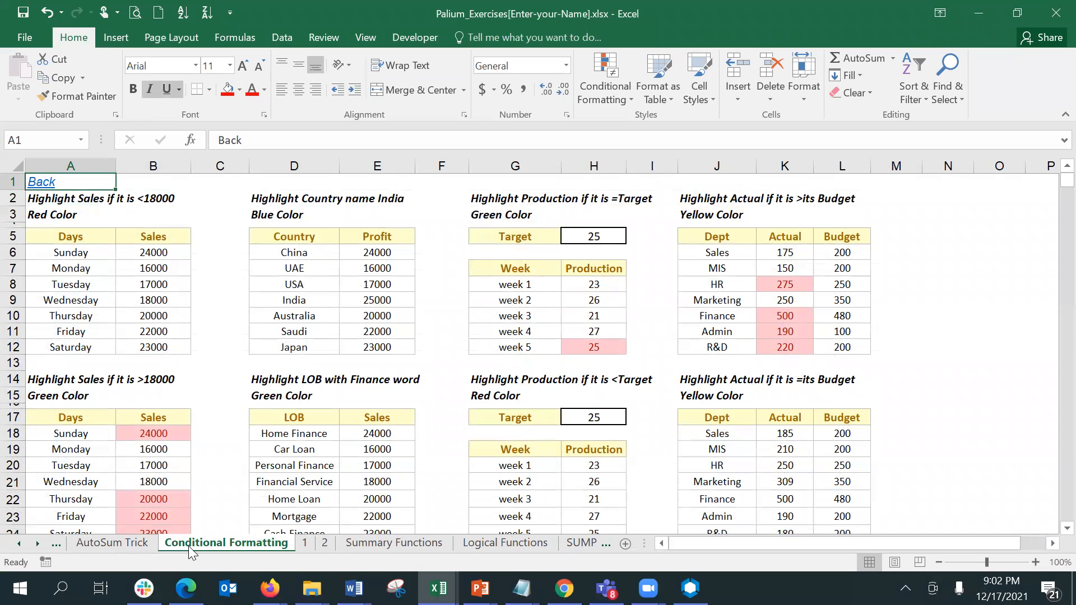
{"action": "left_click", "coordinate": [108, 225]}
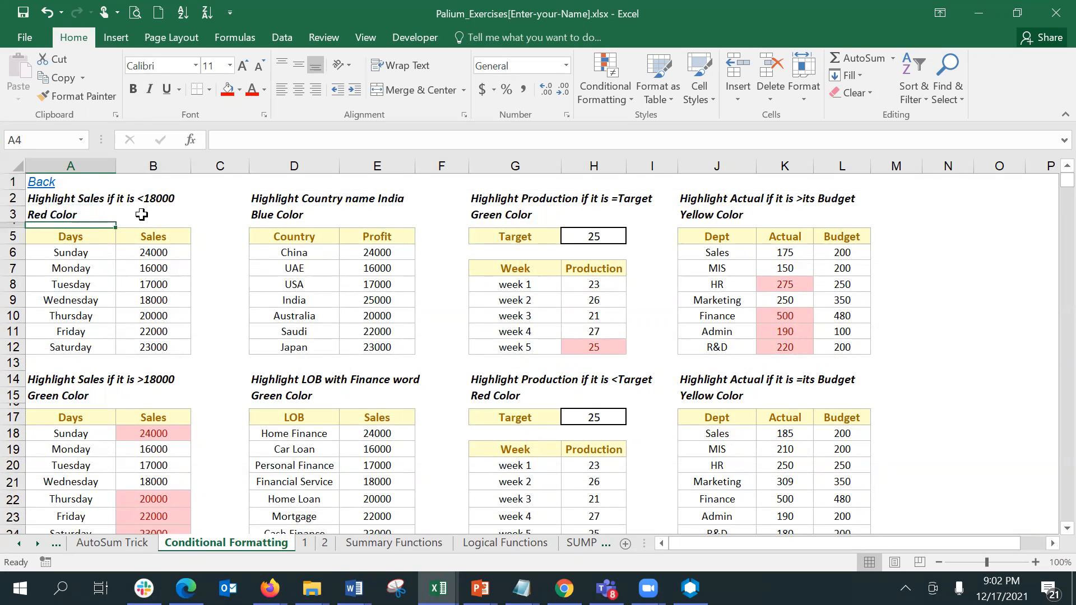
{"action": "left_click", "coordinate": [141, 214]}
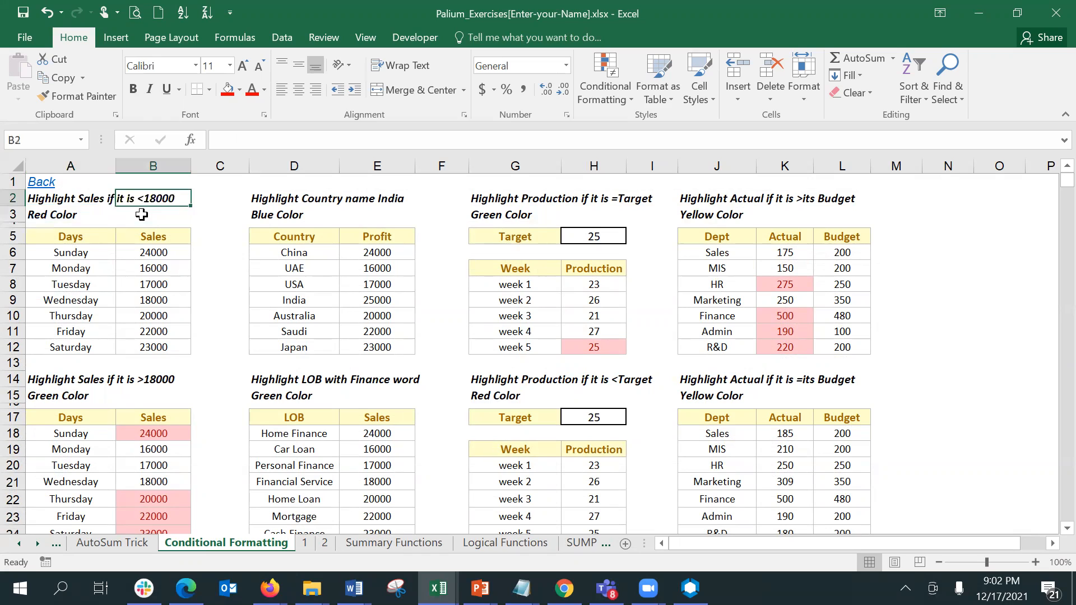
{"action": "key", "text": "Down"}
{"action": "key", "text": "Down"}
{"action": "key", "text": "Up"}
{"action": "key", "text": "Up"}
{"action": "key", "text": "Up"}
Clear all conditional formatting rules from the entire Conditional Formatting sheet.
{"action": "left_click", "coordinate": [17, 165]}
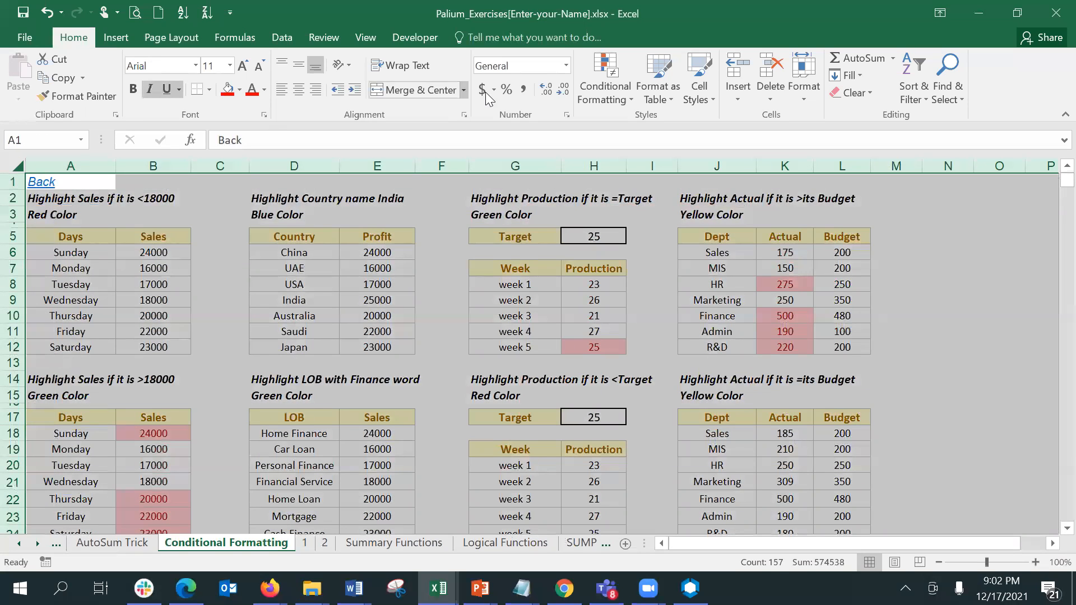
{"action": "left_click", "coordinate": [600, 95]}
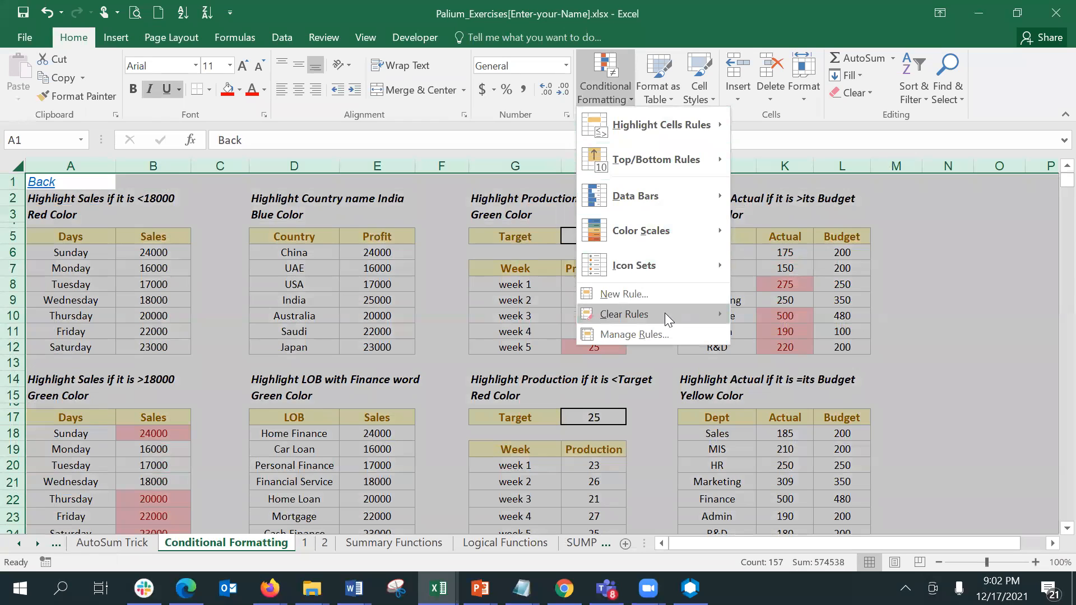
{"action": "mouse_move", "coordinate": [665, 313]}
{"action": "left_click", "coordinate": [798, 335]}
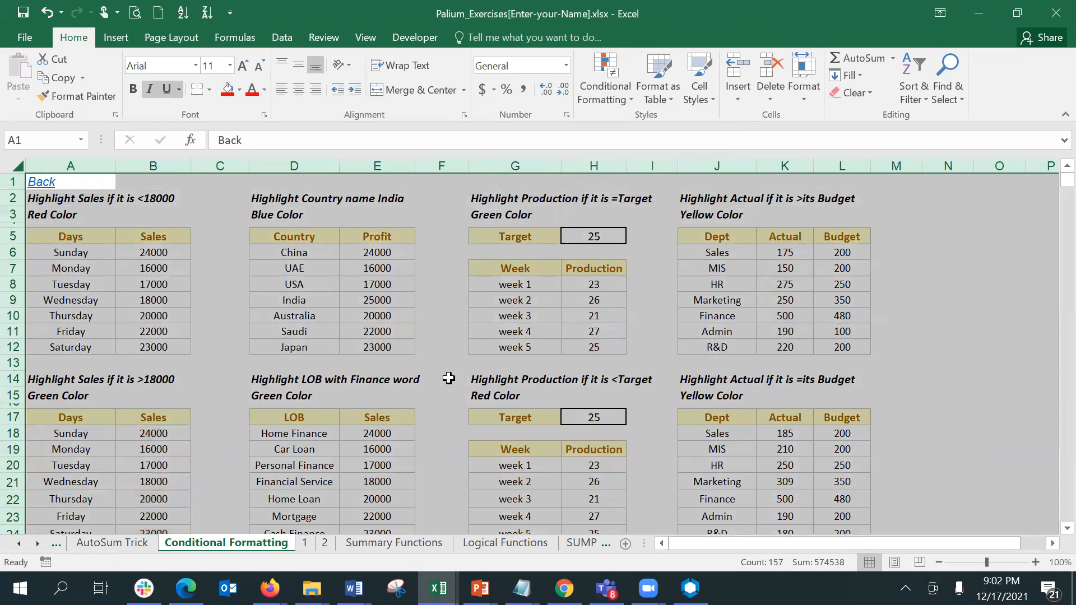
{"action": "left_click", "coordinate": [508, 317]}
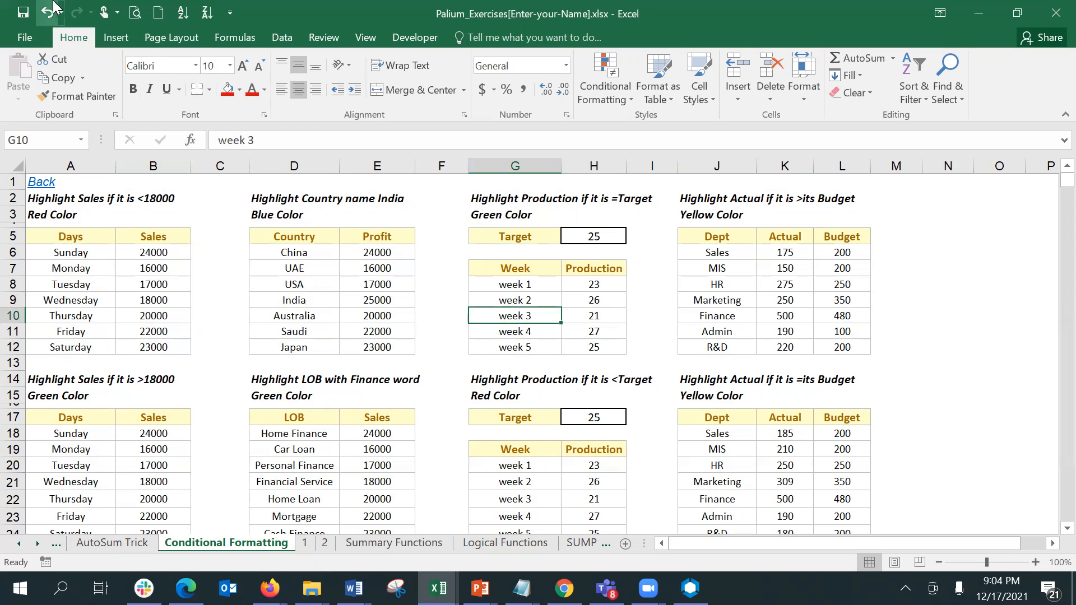
Add the Spelling command to the Quick Access Toolbar.
{"action": "left_click", "coordinate": [229, 12]}
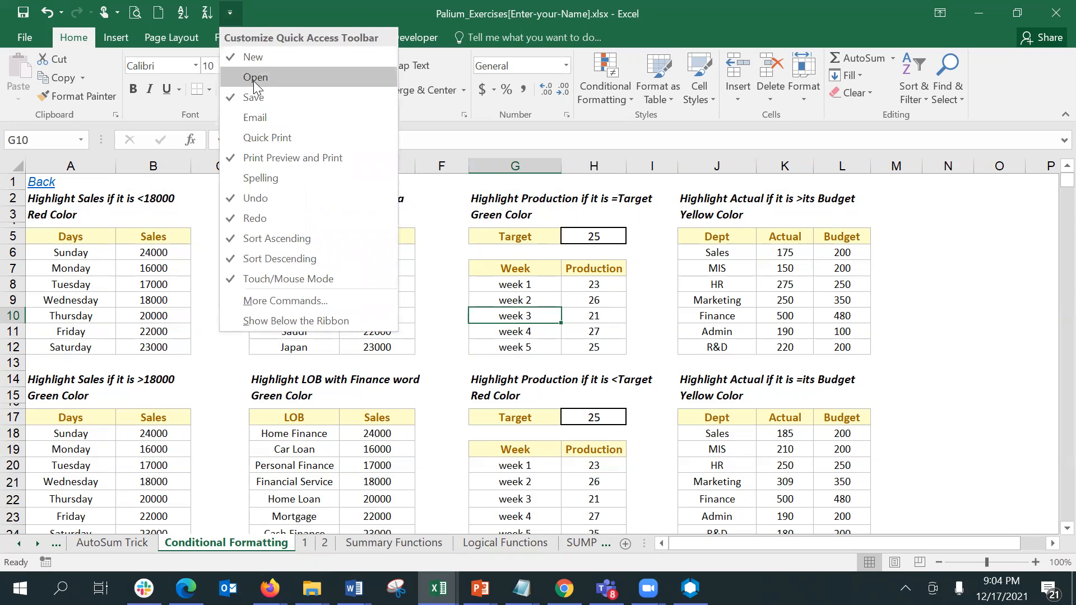
{"action": "left_click", "coordinate": [232, 178]}
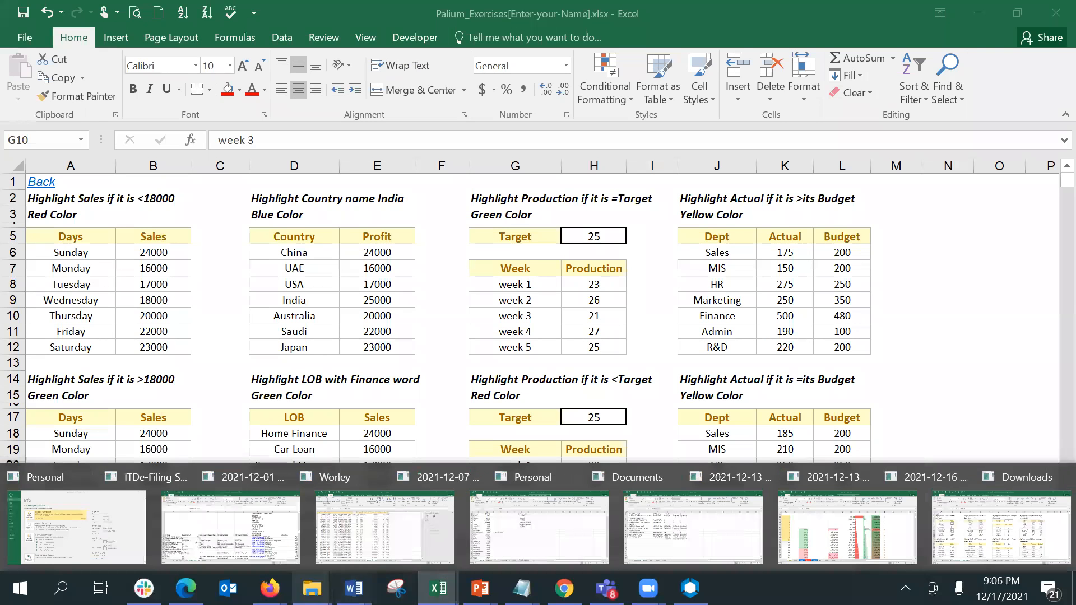
Switch to the Dec-class.xlsx workbook.
{"action": "mouse_move", "coordinate": [480, 588]}
{"action": "mouse_move", "coordinate": [438, 588]}
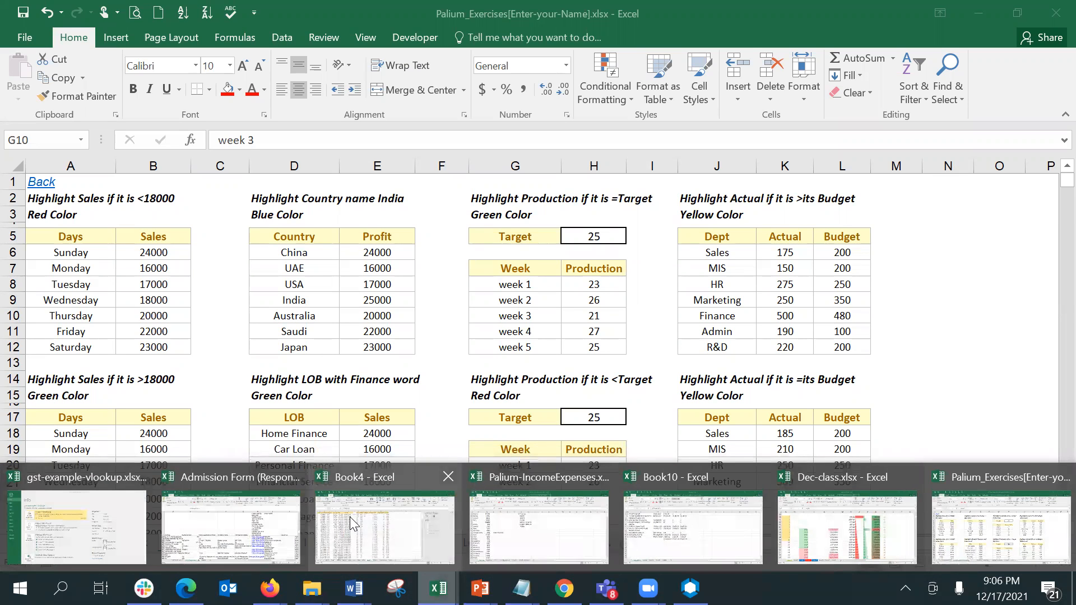
{"action": "left_click", "coordinate": [847, 527]}
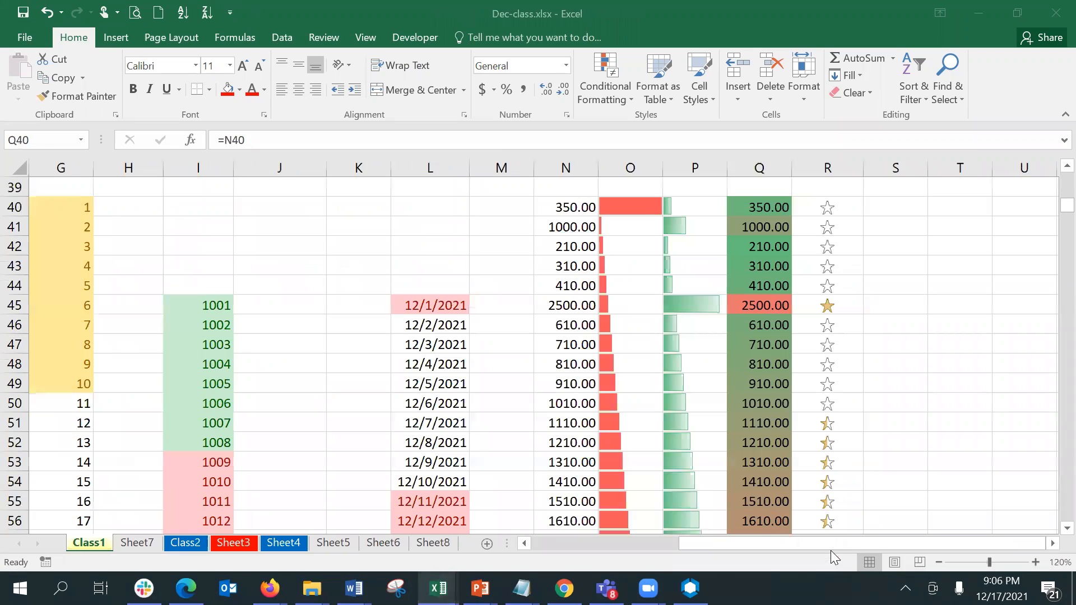
Start a new table below the formatted columns with the heading Region in M72 and North in M73.
{"action": "left_click", "coordinate": [601, 364]}
{"action": "key", "text": "Down"}
{"action": "key", "text": "Down"}
{"action": "key", "text": "Down"}
{"action": "key", "text": "Down"}
{"action": "key", "text": "Down"}
{"action": "key", "text": "Down"}
{"action": "key", "text": "Down"}
{"action": "key", "text": "Down"}
{"action": "key", "text": "Down"}
{"action": "key", "text": "Down"}
{"action": "key", "text": "Down"}
{"action": "key", "text": "Down"}
{"action": "key", "text": "Down"}
{"action": "key", "text": "Down"}
{"action": "key", "text": "Down"}
{"action": "key", "text": "Down"}
{"action": "key", "text": "Down"}
{"action": "key", "text": "Down"}
{"action": "key", "text": "Down"}
{"action": "key", "text": "Down"}
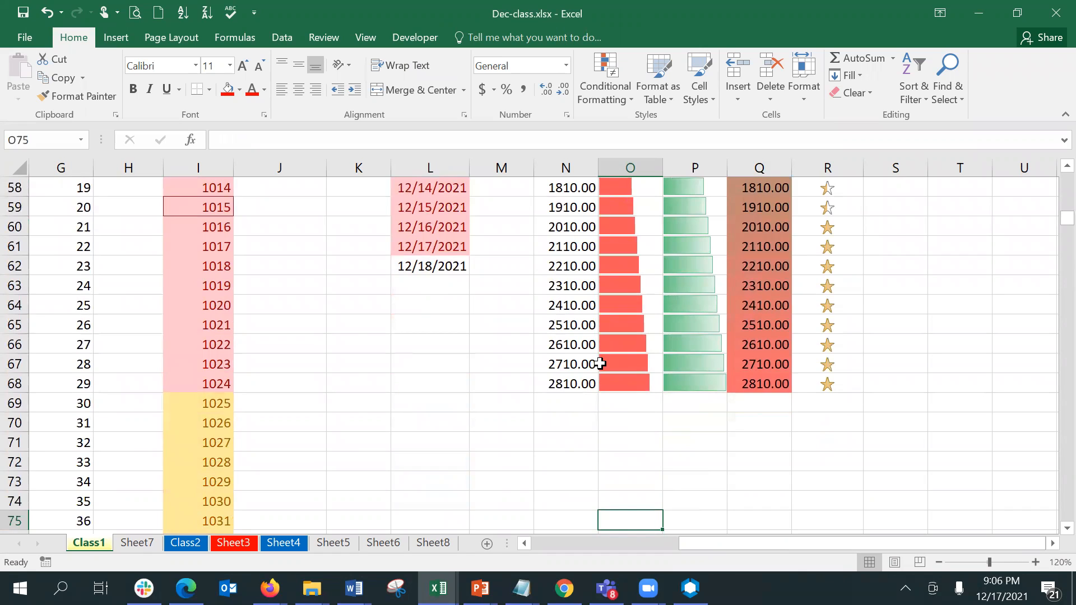
{"action": "key", "text": "Up"}
{"action": "key", "text": "Left"}
{"action": "key", "text": "Left"}
{"action": "key", "text": "Up"}
{"action": "key", "text": "Up"}
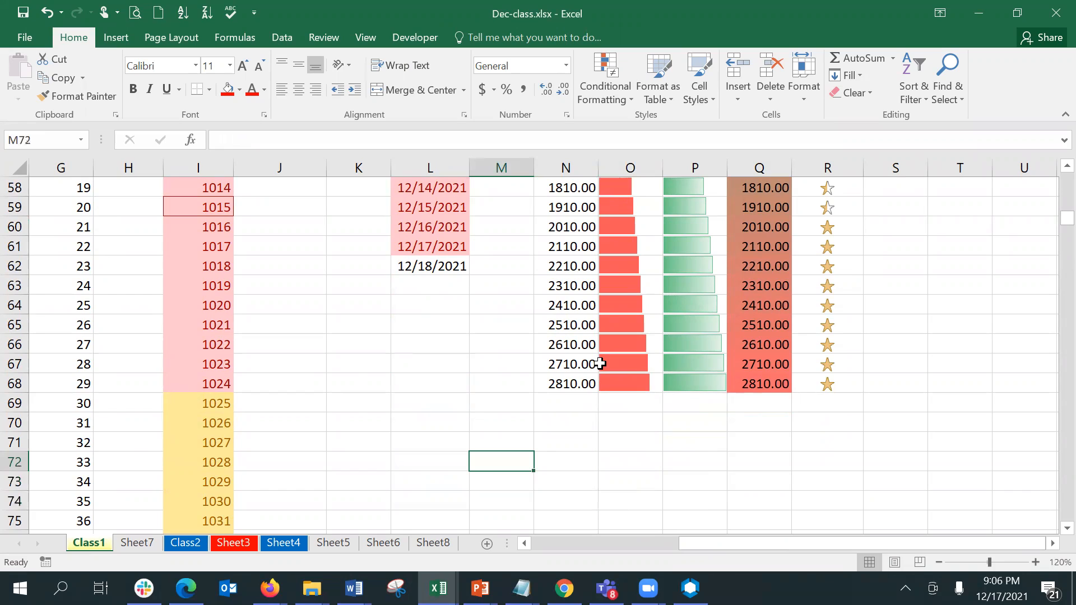
{"action": "type", "text": "Region"}
{"action": "key", "text": "Return"}
{"action": "type", "text": "North"}
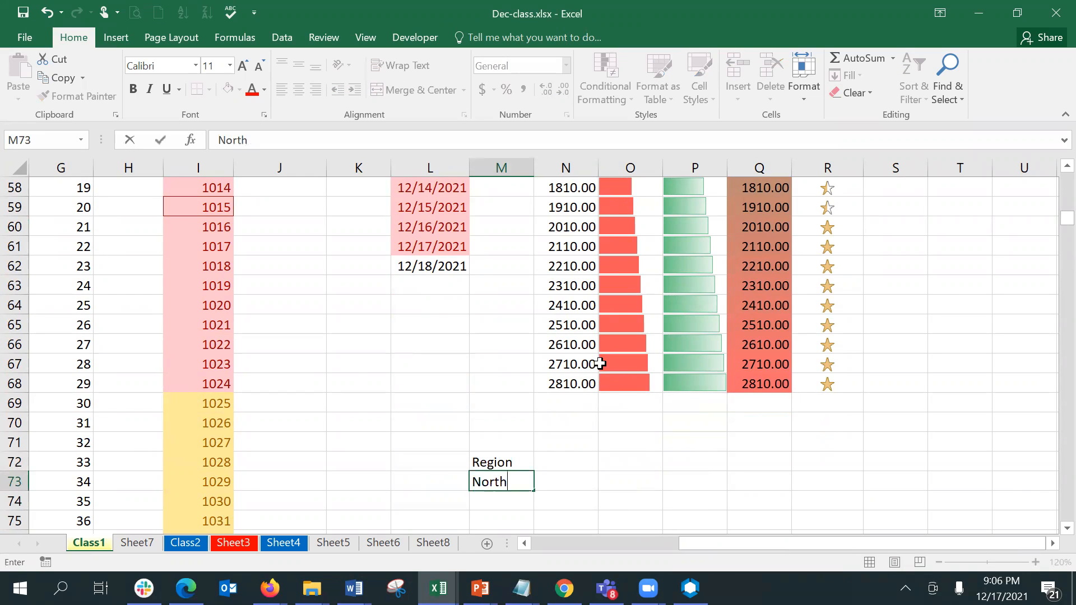
{"action": "key", "text": "Return"}
Complete the region list with South, East and West in M74:M76.
{"action": "type", "text": "Soth"}
{"action": "key", "text": "Return"}
{"action": "type", "text": "e"}
{"action": "key", "text": "BackSpace"}
{"action": "key", "text": "Up"}
{"action": "type", "text": "Siyt"}
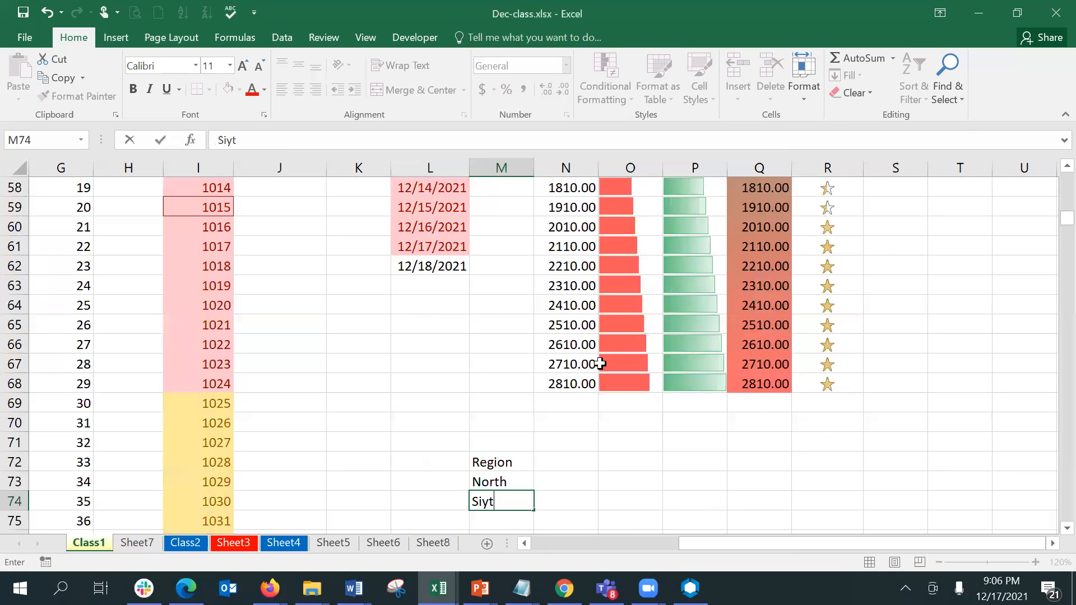
{"action": "key", "text": "BackSpace"}
{"action": "key", "text": "BackSpace"}
{"action": "key", "text": "BackSpace"}
{"action": "type", "text": "outh"}
{"action": "key", "text": "Return"}
{"action": "type", "text": "East"}
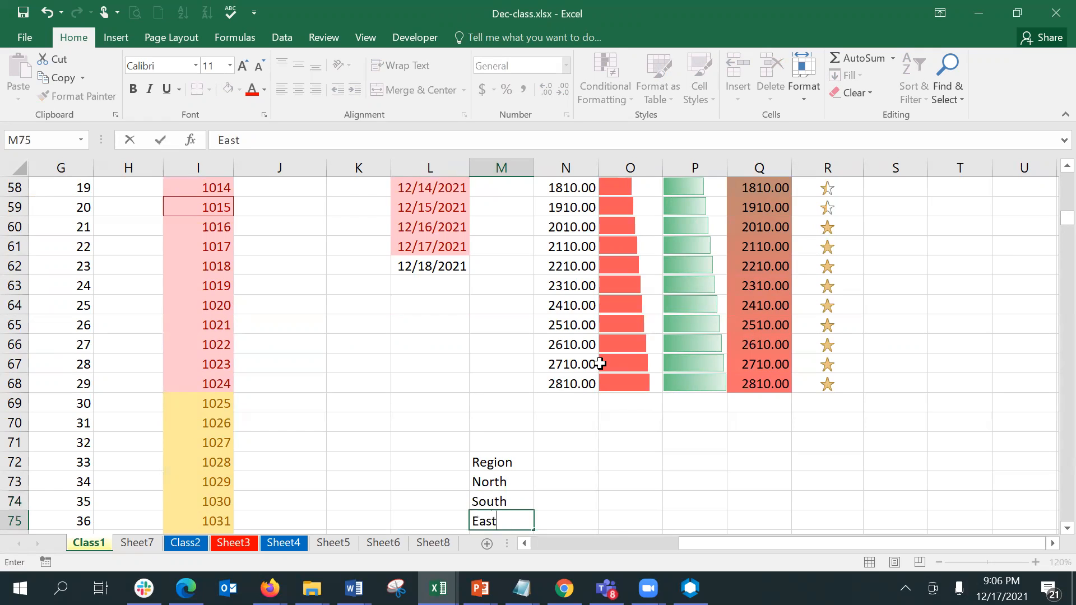
{"action": "key", "text": "Return"}
{"action": "type", "text": "West"}
{"action": "key", "text": "Tab"}
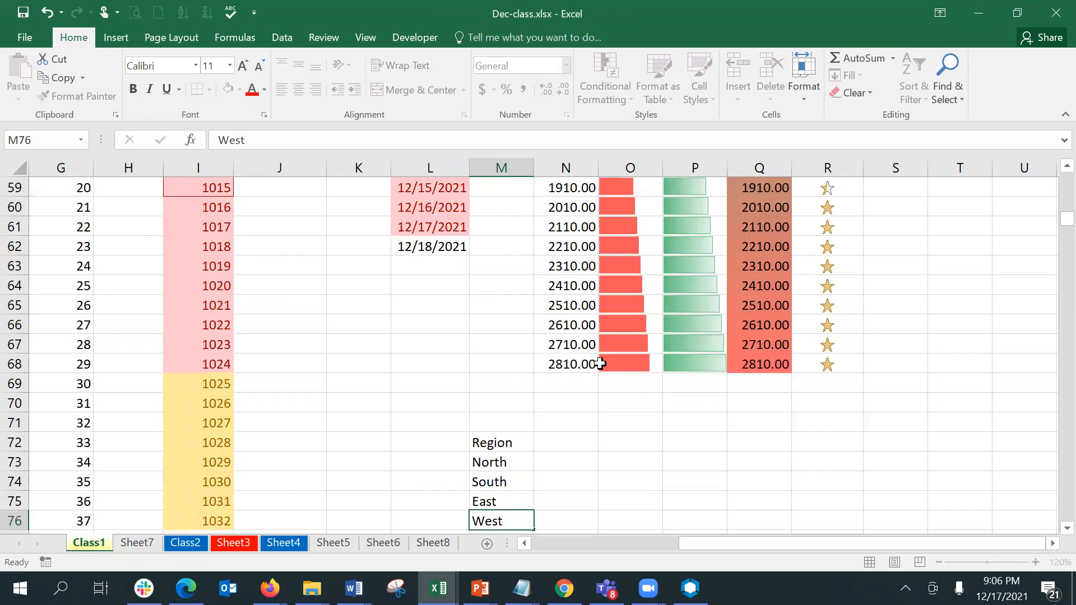
Enter the month headings Jan, Feb and Mar in N72:P72.
{"action": "key", "text": "Up"}
{"action": "key", "text": "Up"}
{"action": "key", "text": "Up"}
{"action": "key", "text": "Up"}
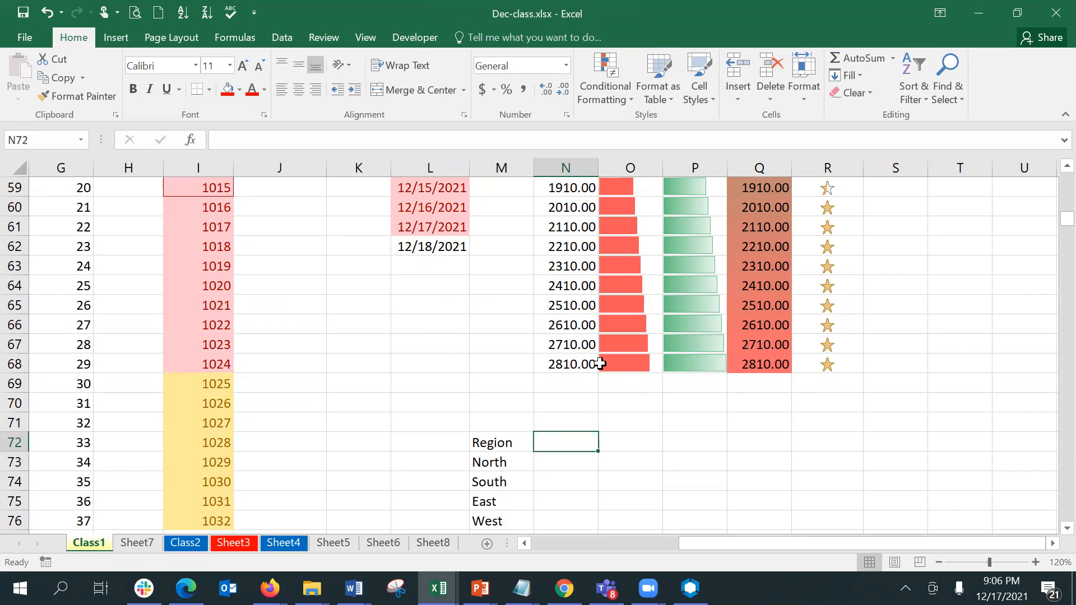
{"action": "type", "text": "Jan"}
{"action": "key", "text": "Tab"}
{"action": "type", "text": "Feb"}
{"action": "key", "text": "ctrl+Return"}
{"action": "key", "text": "Tab"}
{"action": "type", "text": "Mar"}
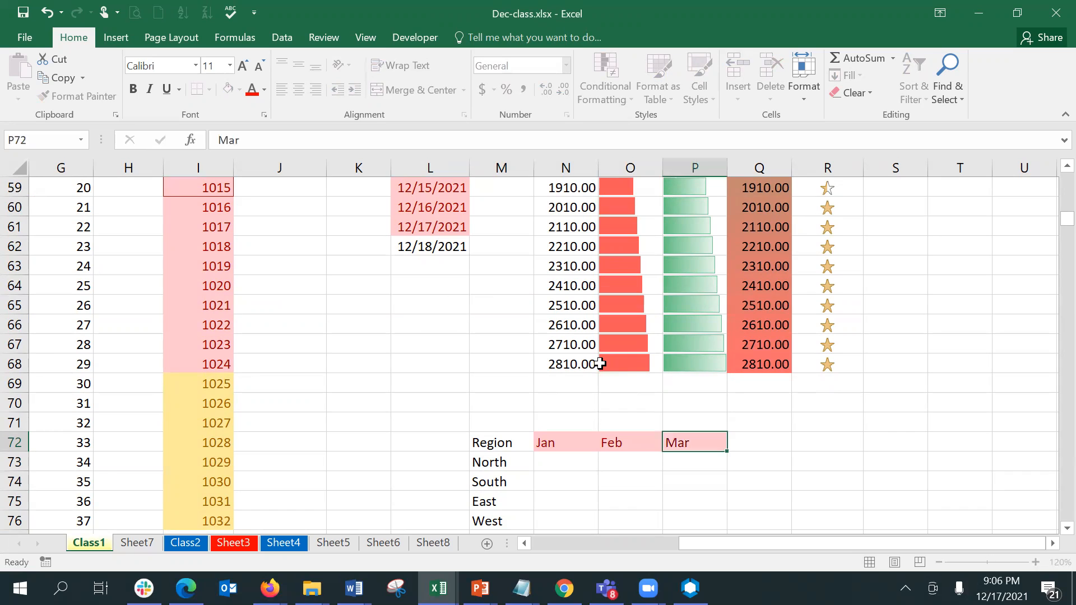
{"action": "key", "text": "Return"}
Enter 1000 as North's Jan value and fill N73:P73 with a linear row series using step value 1000 and stop value 3000.
{"action": "type", "text": "1000"}
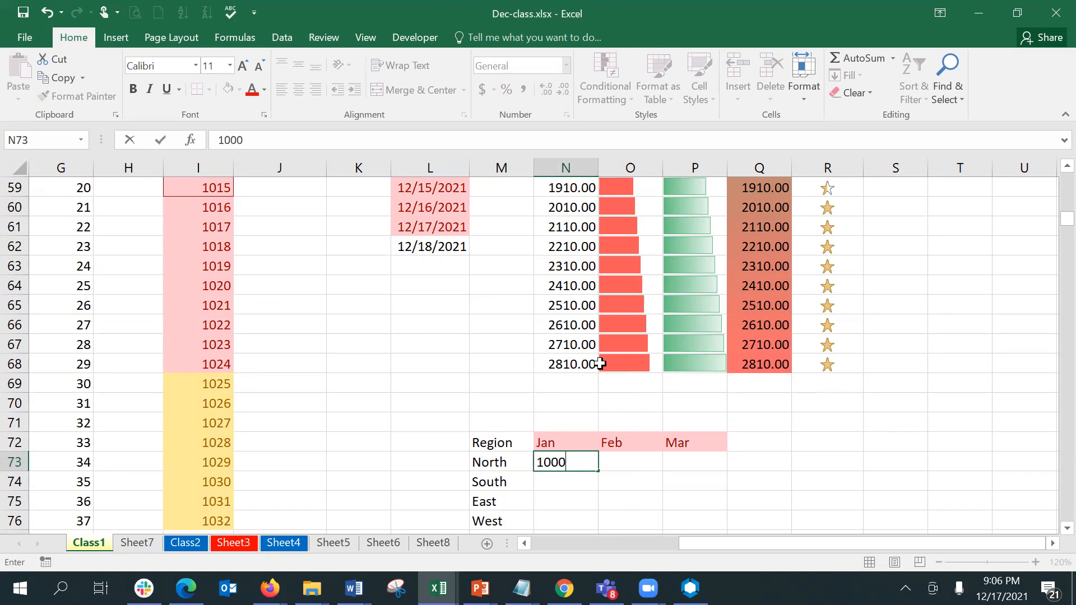
{"action": "key", "text": "Tab"}
{"action": "key", "text": "Left"}
{"action": "key", "text": "shift+Right"}
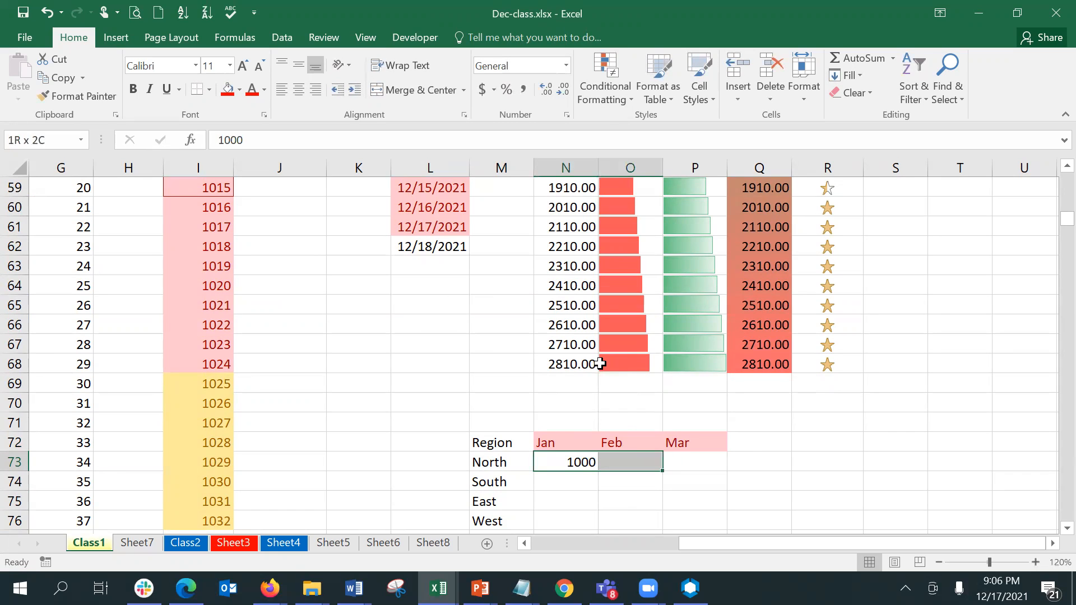
{"action": "key", "text": "shift+Right"}
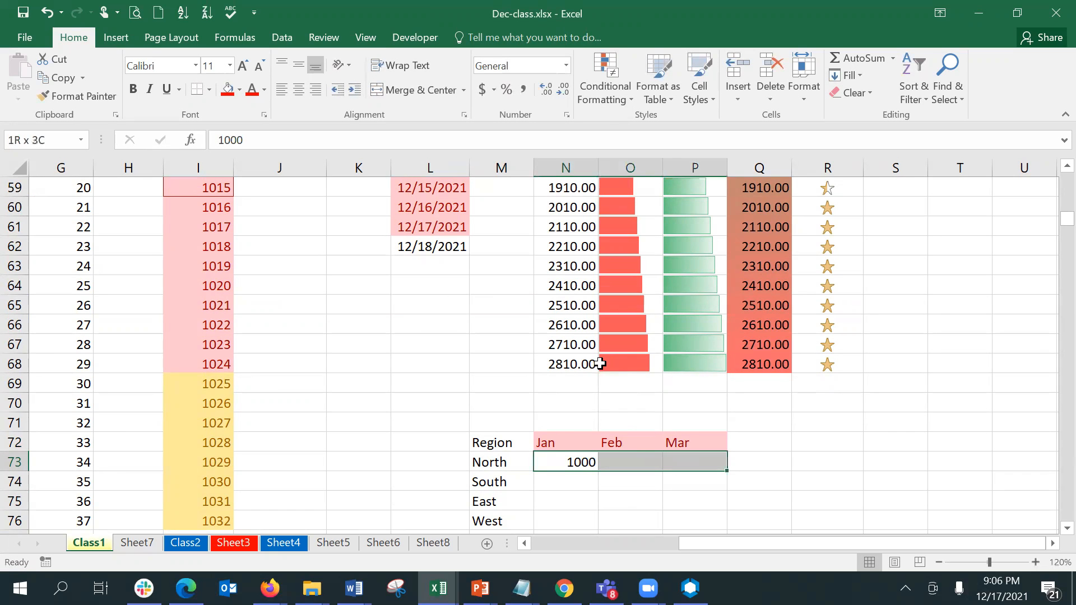
{"action": "left_click", "coordinate": [845, 74]}
{"action": "left_click", "coordinate": [883, 196]}
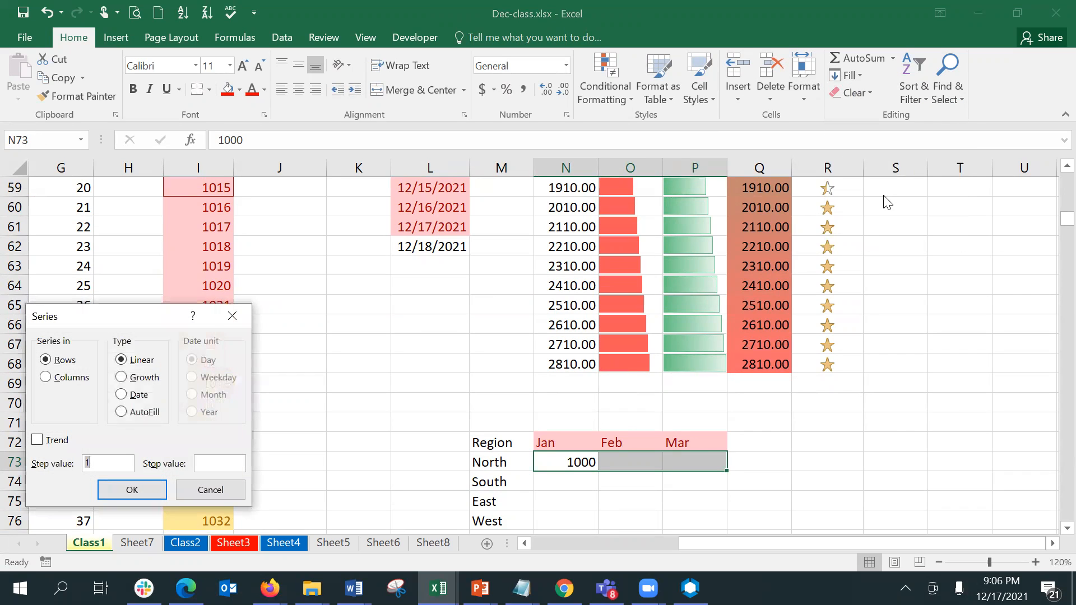
{"action": "left_click", "coordinate": [106, 460]}
{"action": "type", "text": "0"}
{"action": "key", "text": "BackSpace"}
{"action": "type", "text": "000"}
{"action": "key", "text": "Tab"}
{"action": "type", "text": "3000"}
{"action": "left_click", "coordinate": [126, 488]}
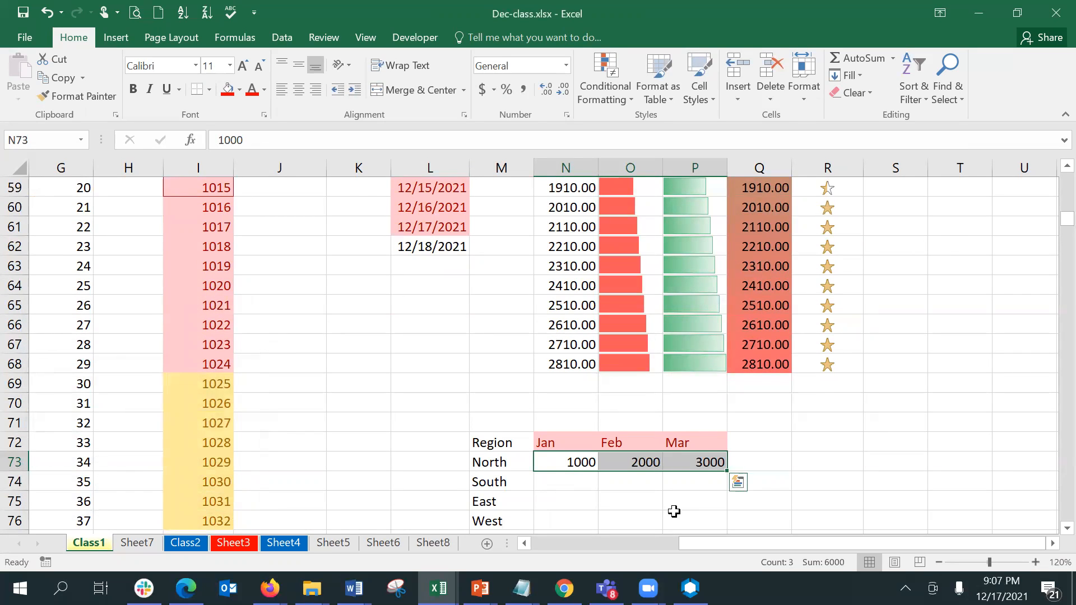
Fill N73:P76 down the columns with a linear series using step value 500.
{"action": "left_click", "coordinate": [698, 521], "text": "shift"}
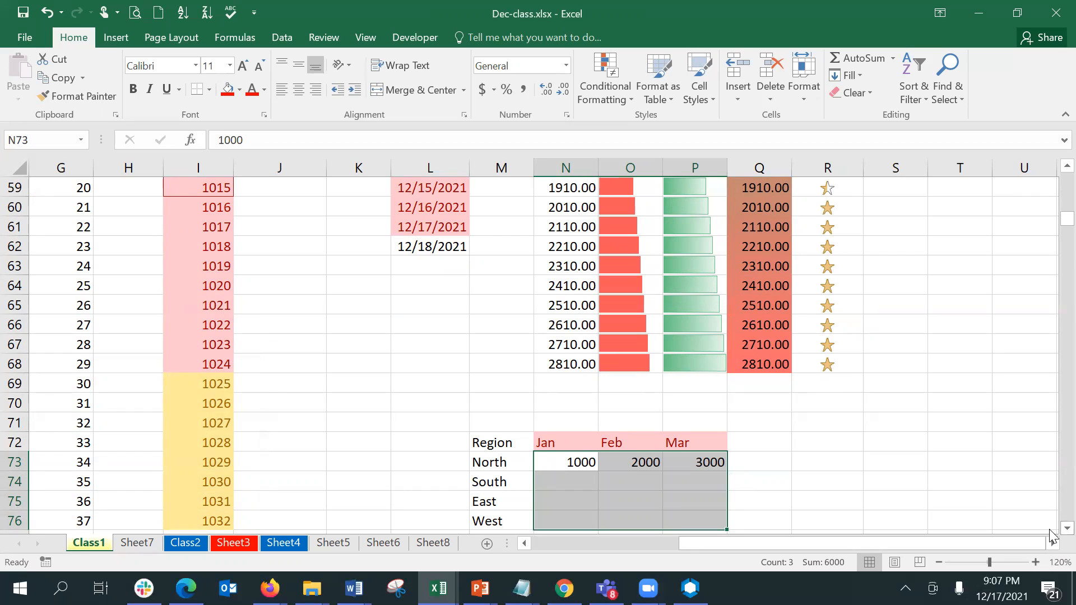
{"action": "left_click", "coordinate": [1066, 527]}
{"action": "left_click", "coordinate": [1066, 528]}
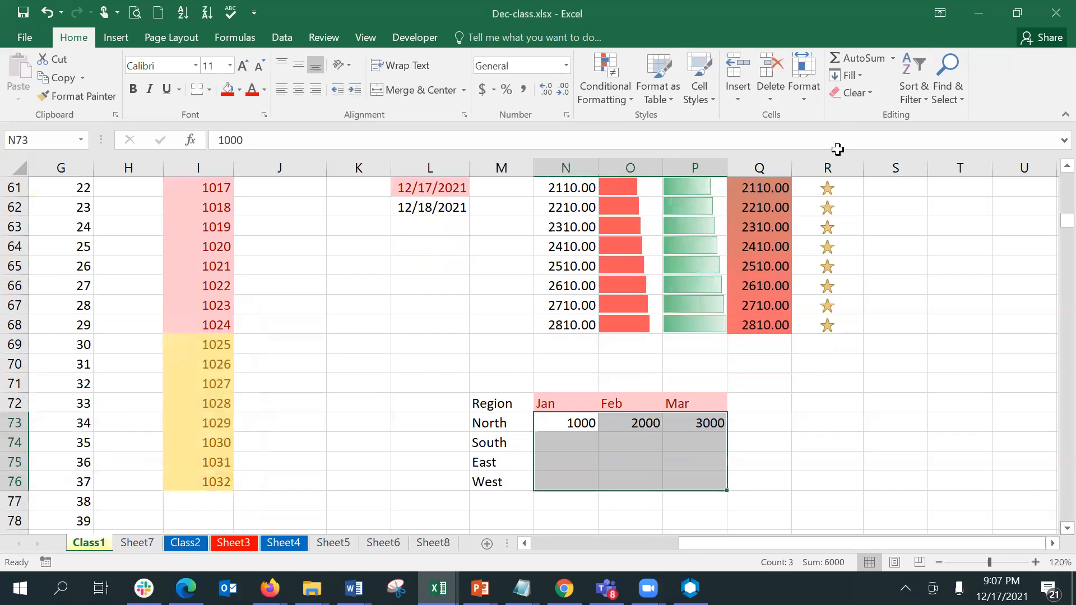
{"action": "left_click", "coordinate": [858, 76]}
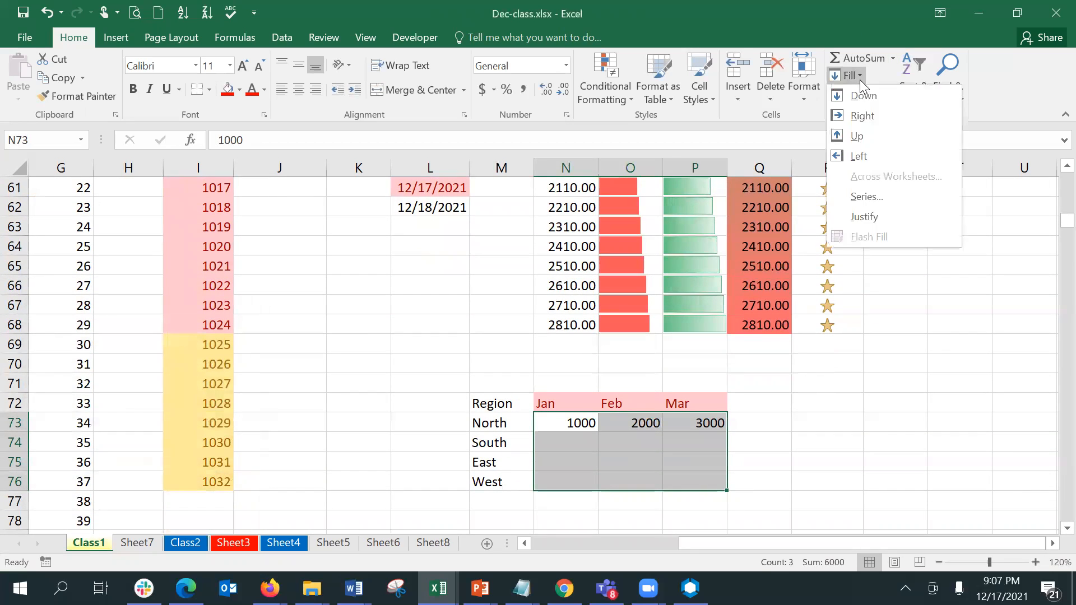
{"action": "left_click", "coordinate": [866, 196]}
{"action": "left_click", "coordinate": [100, 461]}
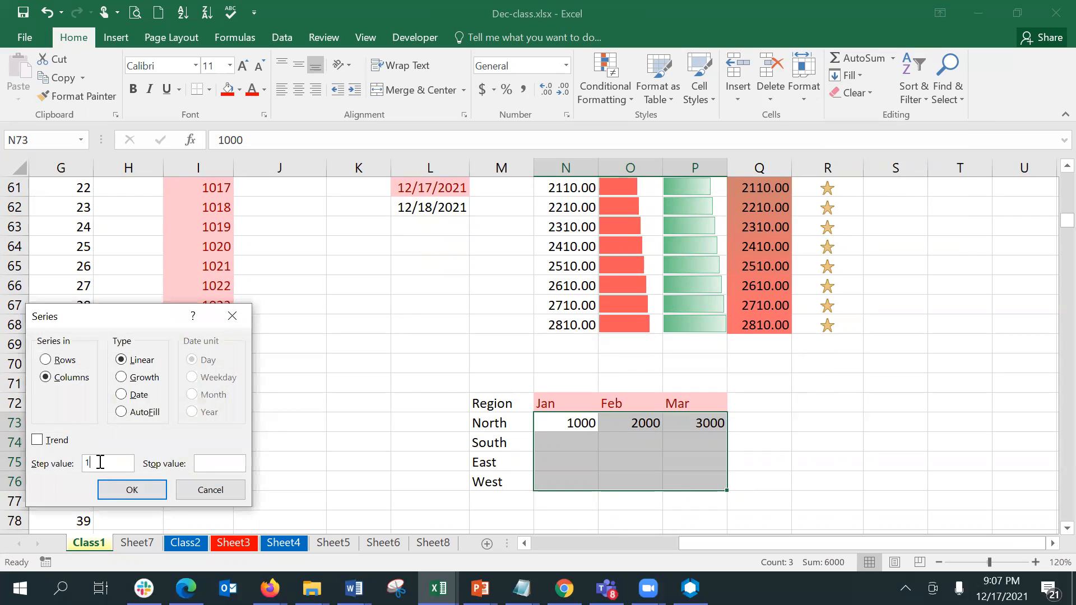
{"action": "key", "text": "BackSpace"}
{"action": "type", "text": "500"}
{"action": "left_click", "coordinate": [105, 496]}
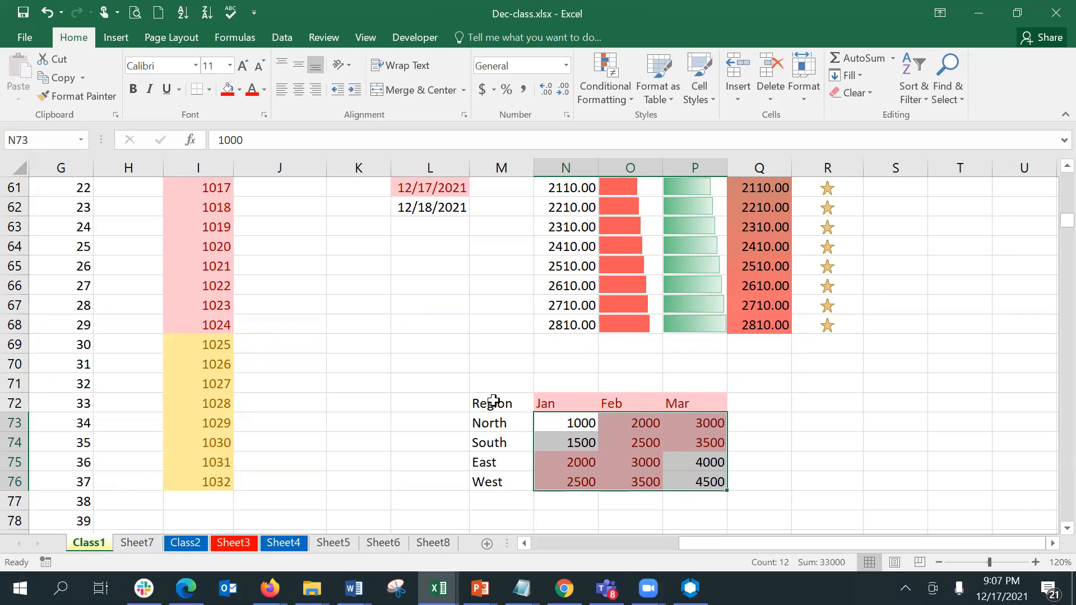
Check the conditional formatting rules applied to the region table M72:P76 and clear the rules from these selected cells.
{"action": "left_click_drag", "start_coordinate": [497, 404], "coordinate": [566, 424]}
{"action": "left_click_drag", "start_coordinate": [634, 445], "coordinate": [691, 483]}
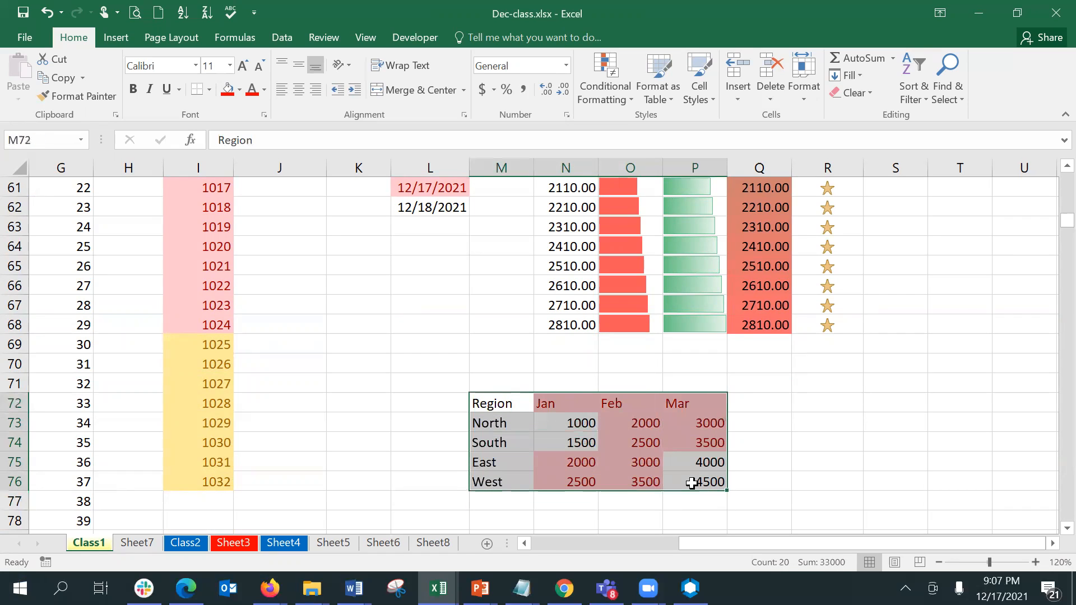
{"action": "left_click", "coordinate": [631, 91]}
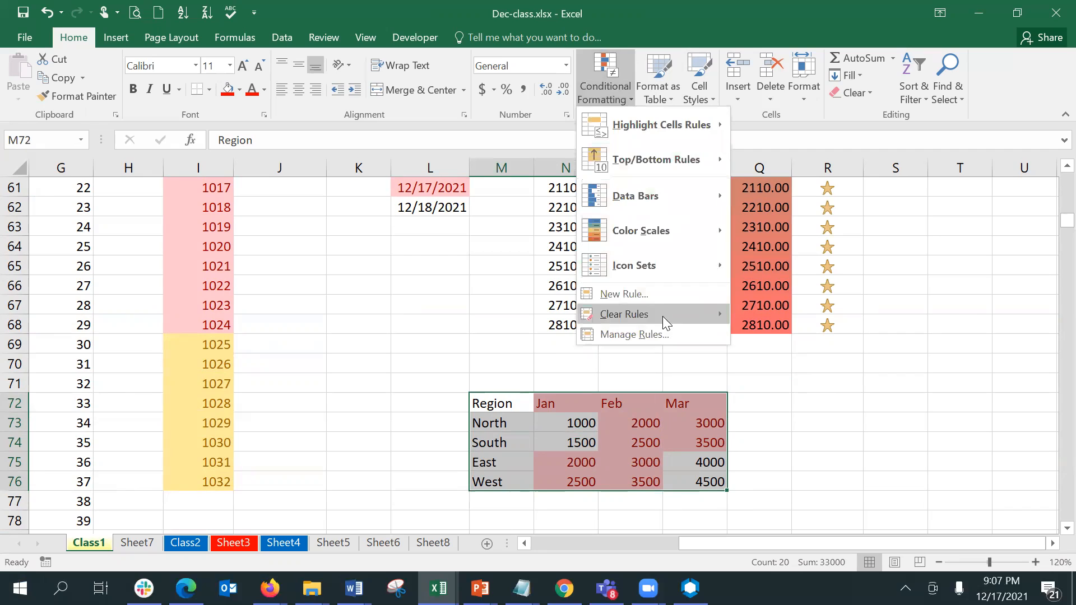
{"action": "left_click", "coordinate": [664, 334]}
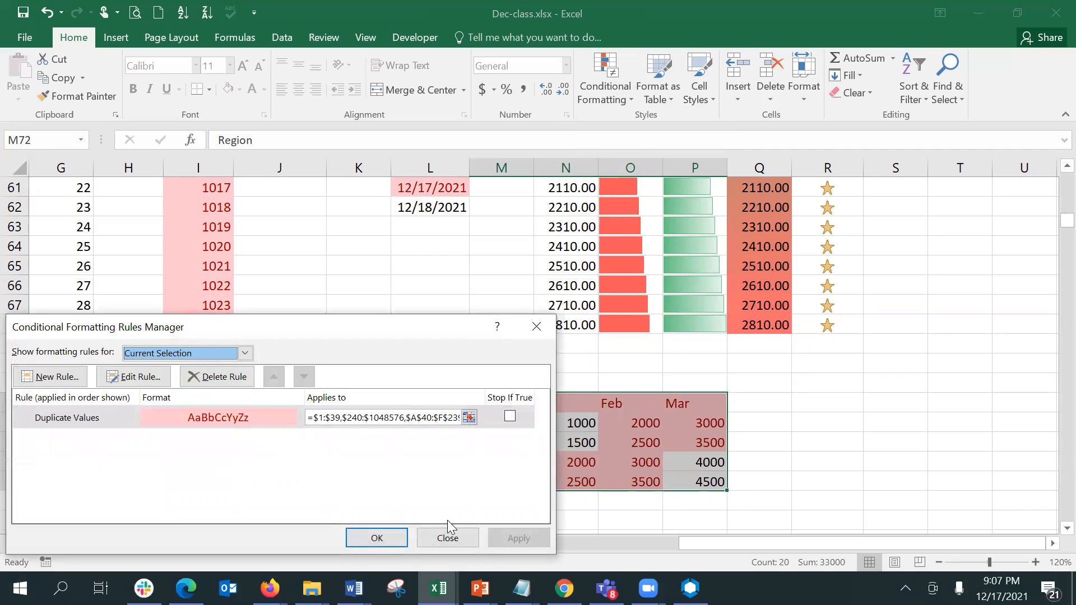
{"action": "left_click", "coordinate": [462, 538]}
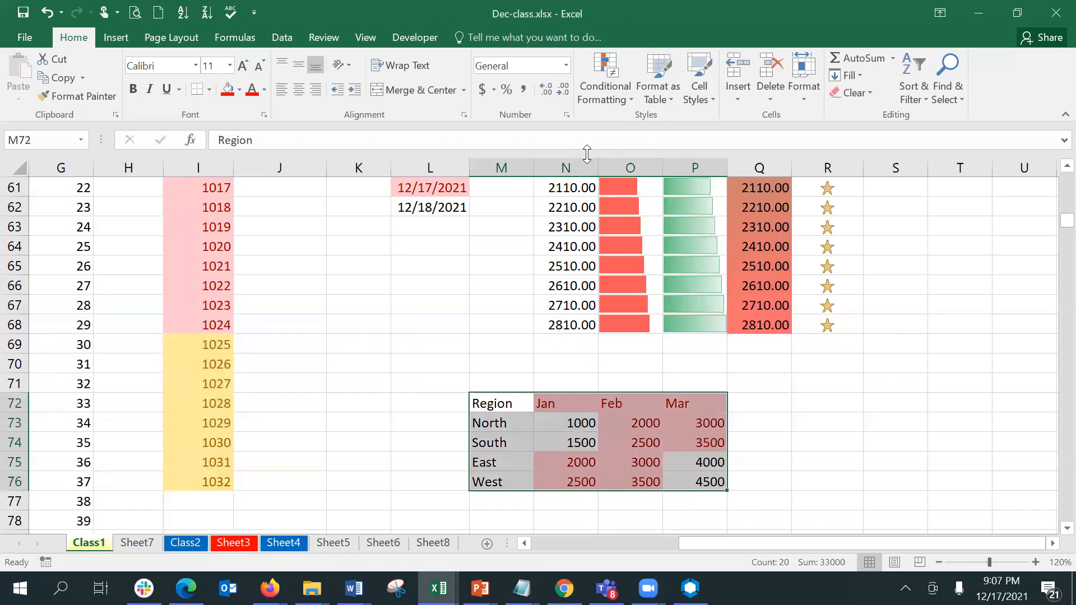
{"action": "left_click", "coordinate": [604, 100]}
{"action": "mouse_move", "coordinate": [646, 312]}
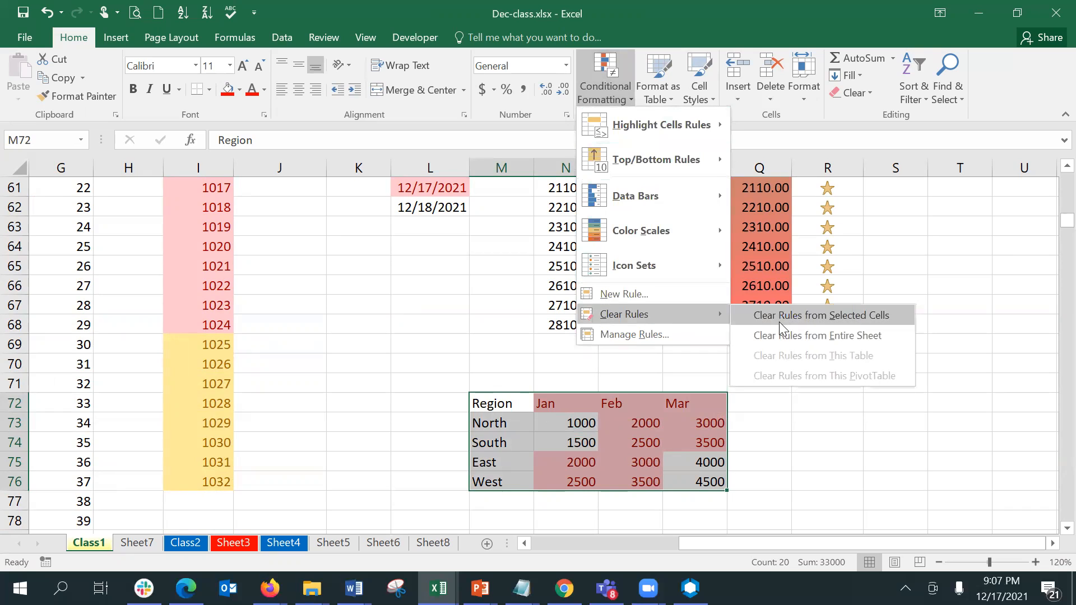
{"action": "left_click", "coordinate": [778, 319]}
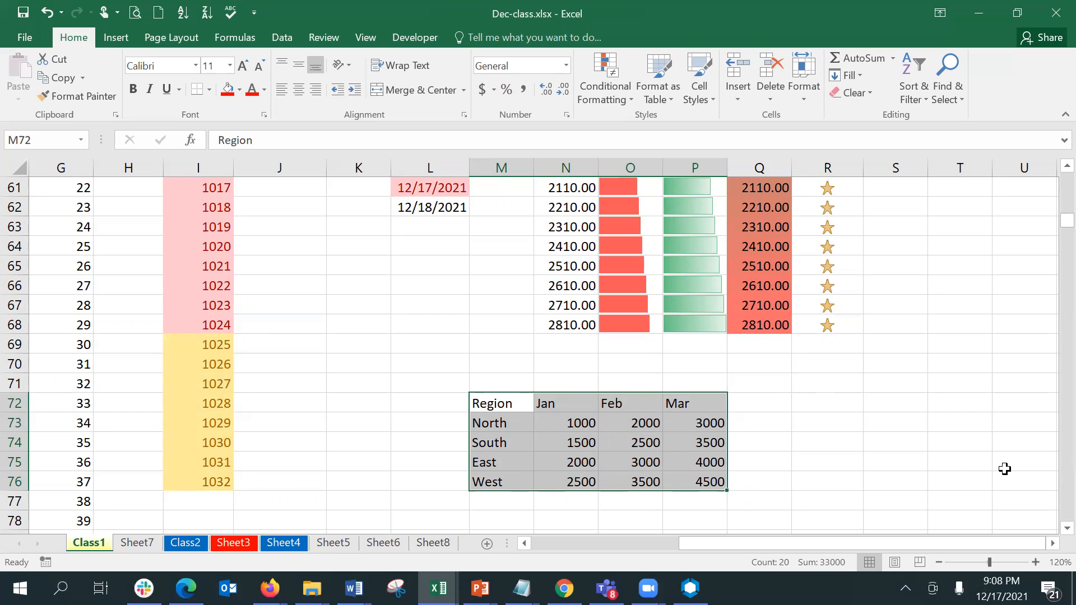
Examine the region-by-month table's headings and values and the empty rows below it.
{"action": "left_click", "coordinate": [1067, 527]}
{"action": "left_click", "coordinate": [1067, 528]}
{"action": "left_click", "coordinate": [1066, 528]}
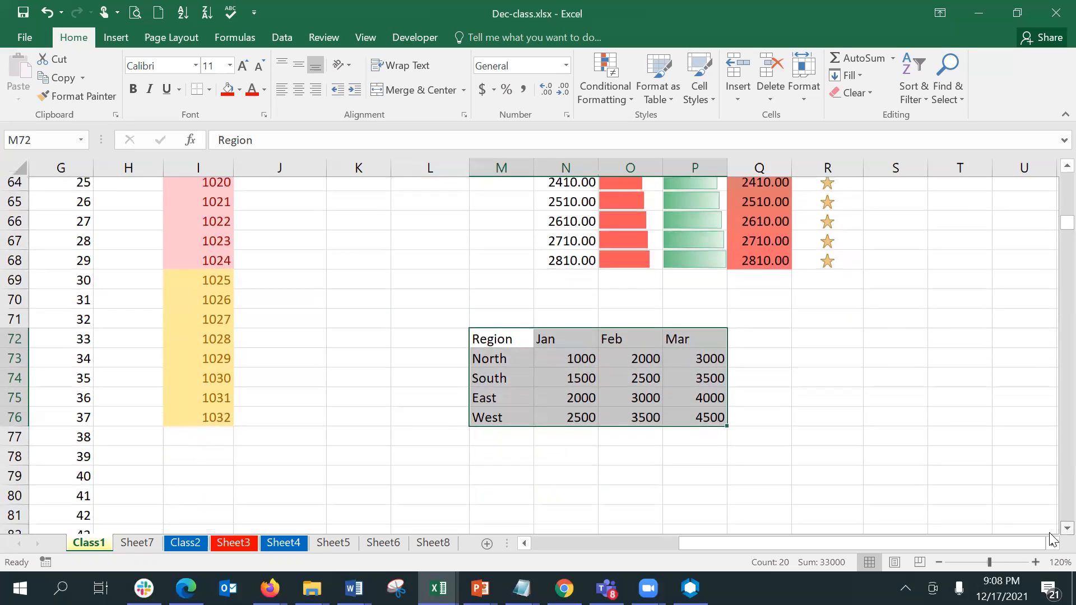
{"action": "left_click", "coordinate": [1067, 527]}
{"action": "left_click", "coordinate": [567, 321]}
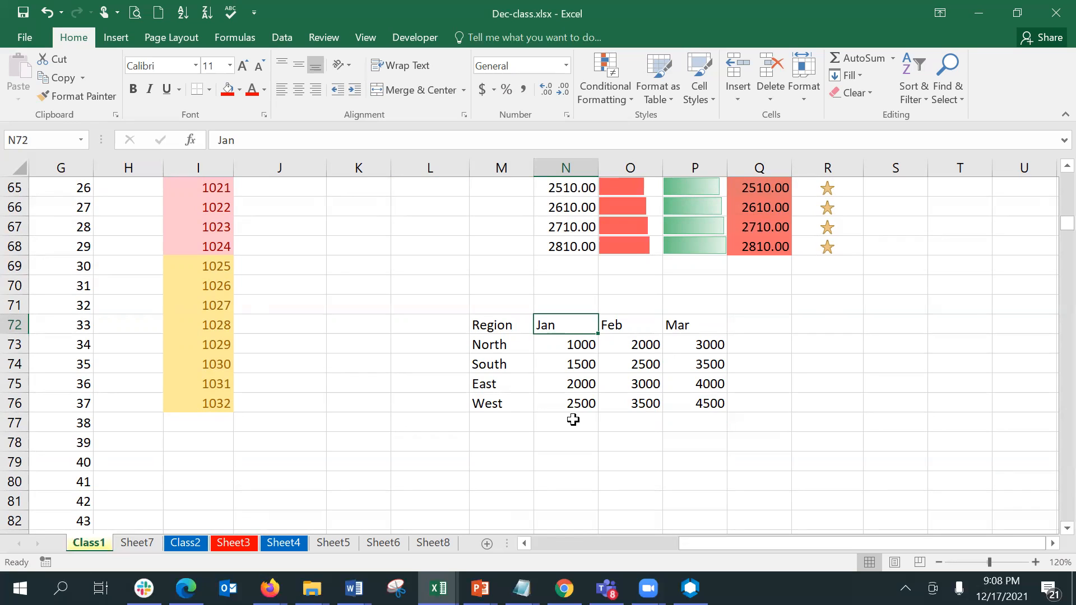
{"action": "key", "text": "Left"}
{"action": "key", "text": "Right"}
{"action": "key", "text": "Right"}
{"action": "key", "text": "Right"}
{"action": "key", "text": "Down"}
{"action": "key", "text": "Down"}
{"action": "key", "text": "Down"}
{"action": "key", "text": "Down"}
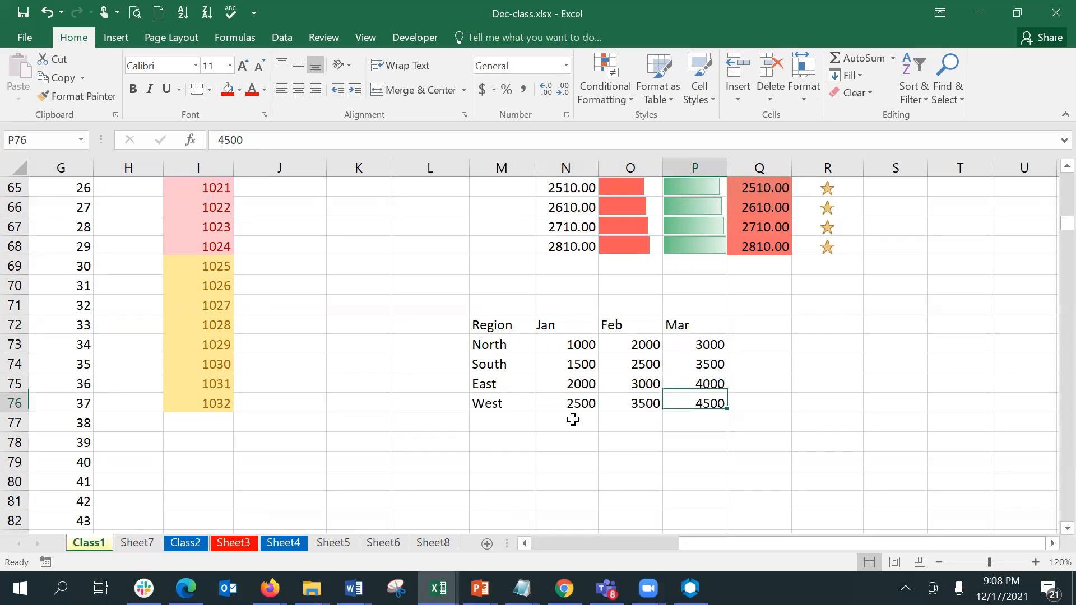
{"action": "key", "text": "Left"}
{"action": "key", "text": "Left"}
{"action": "key", "text": "Left"}
{"action": "key", "text": "Down"}
{"action": "key", "text": "Down"}
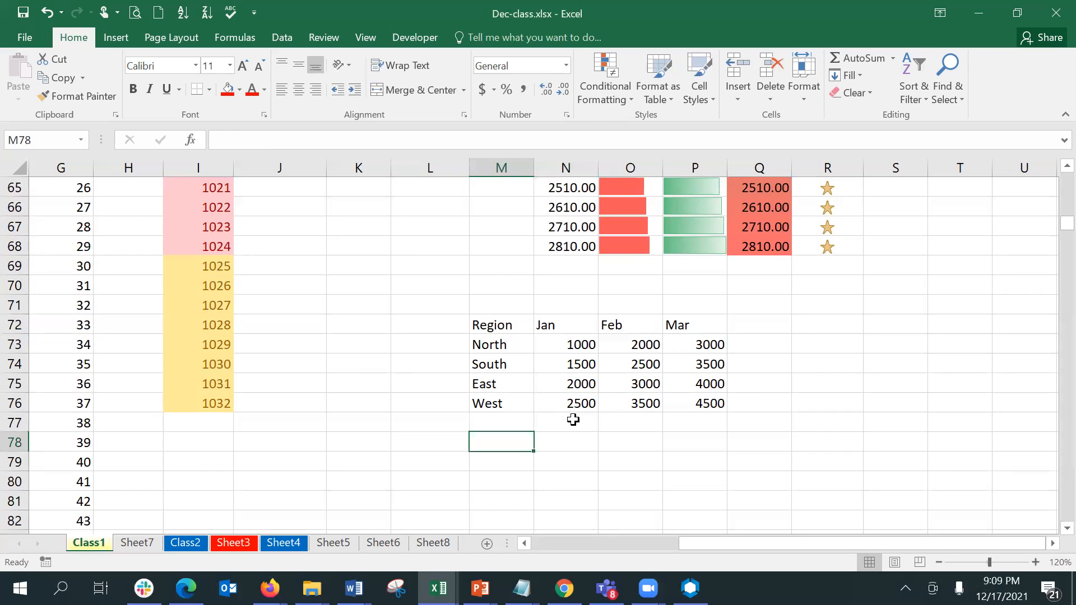
{"action": "key", "text": "Down"}
{"action": "key", "text": "Down"}
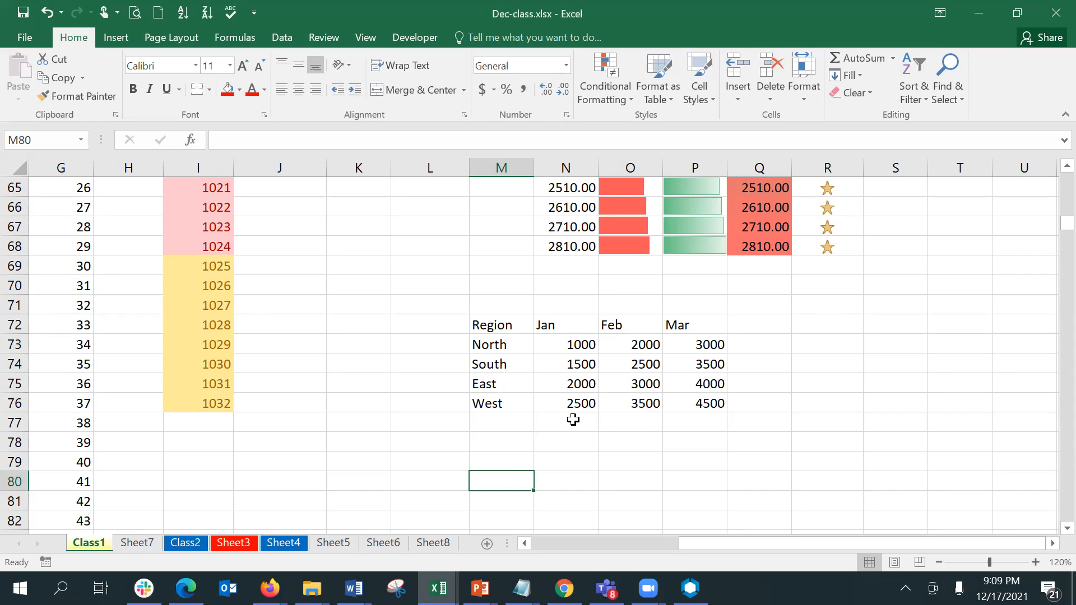
Copy the region table M72:P76 and paste it transposed at M78.
{"action": "left_click_drag", "start_coordinate": [530, 324], "coordinate": [700, 414]}
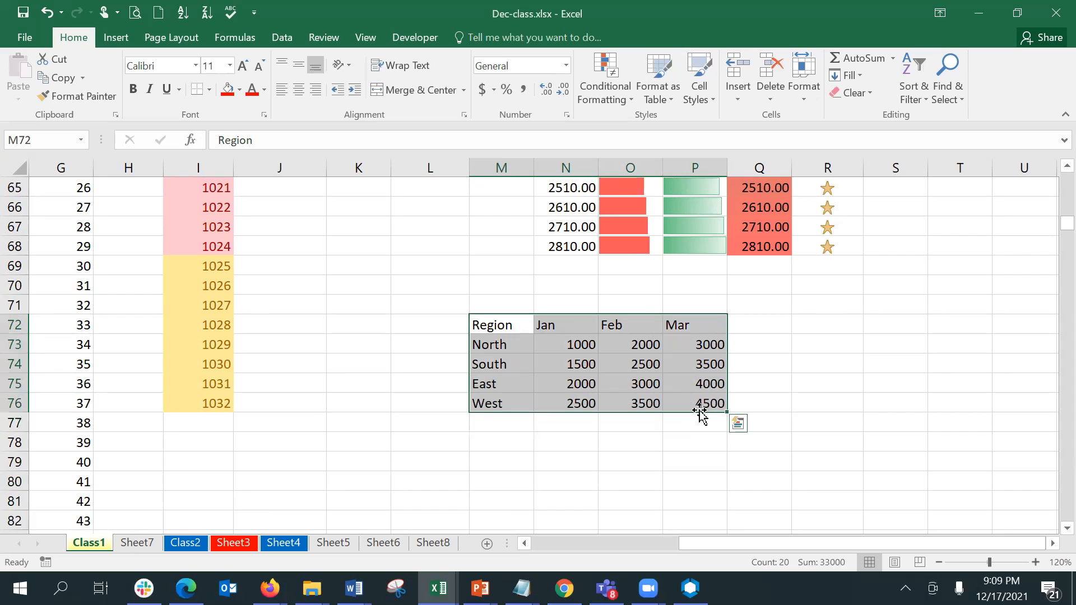
{"action": "key", "text": "ctrl+c"}
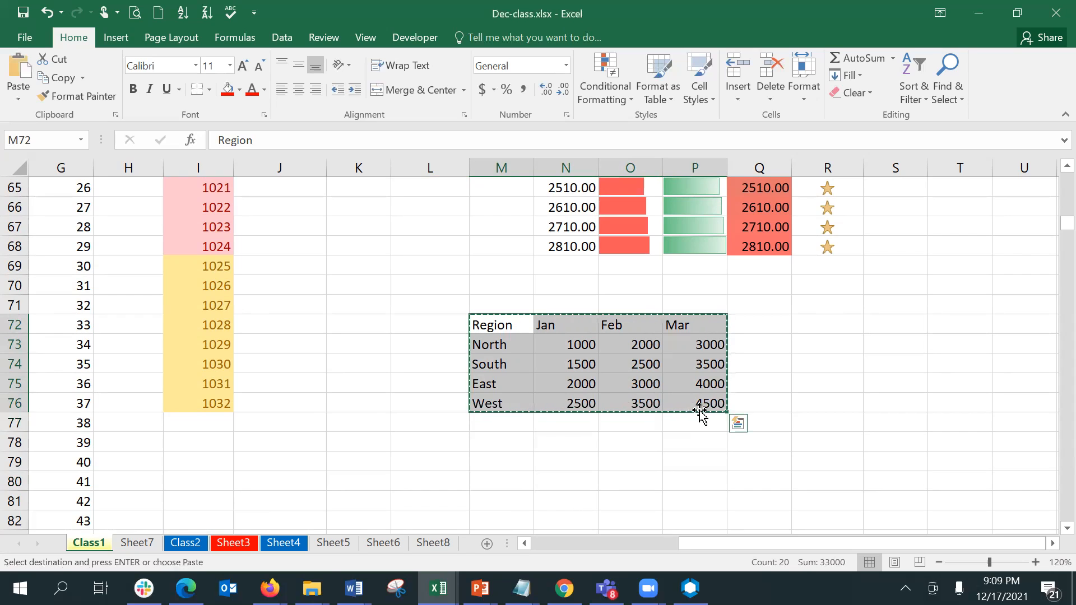
{"action": "left_click", "coordinate": [520, 443]}
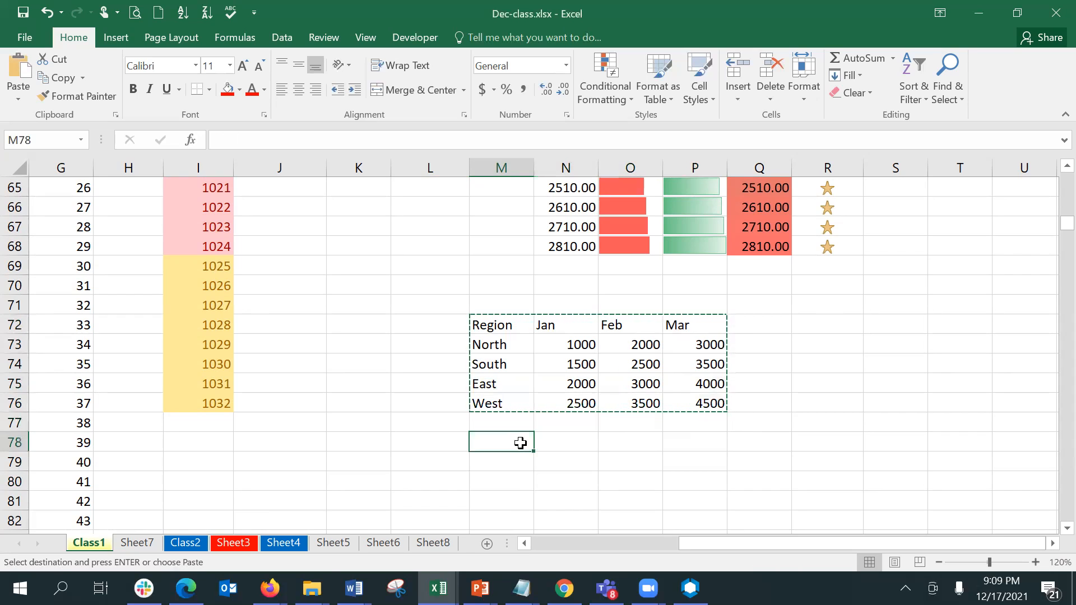
{"action": "left_click", "coordinate": [18, 99]}
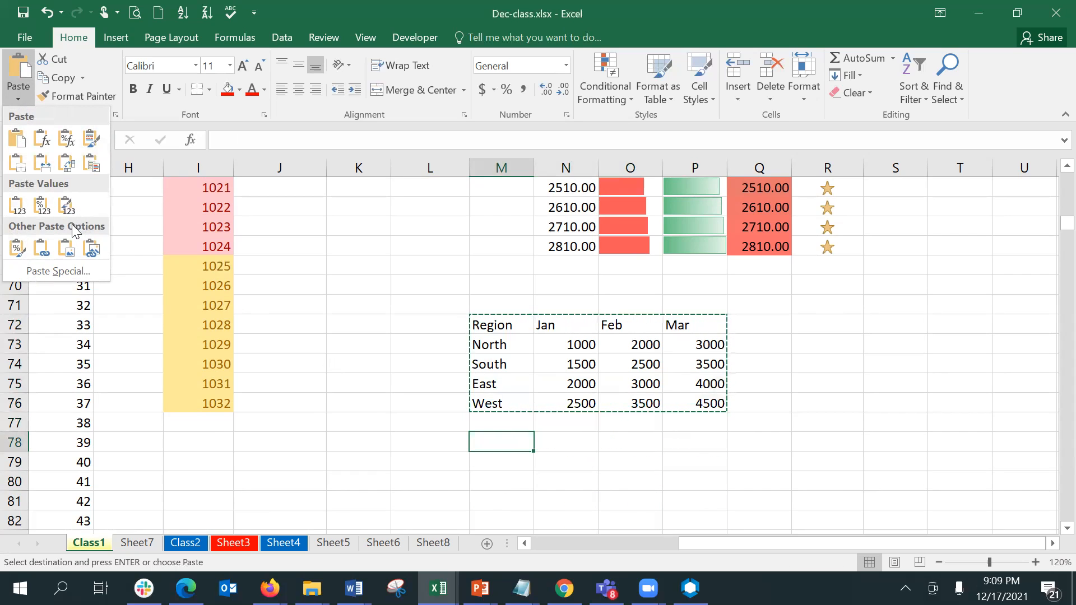
{"action": "left_click", "coordinate": [68, 171]}
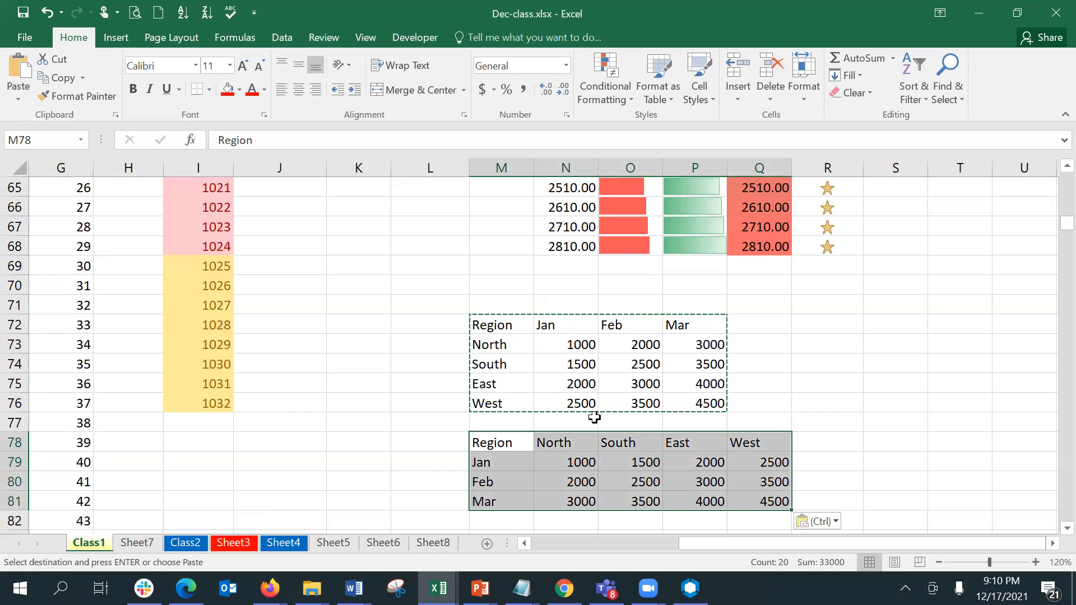
Compare the transposed table with the original above it, clear the copy marquee and check the empty rows underneath.
{"action": "left_click", "coordinate": [606, 447]}
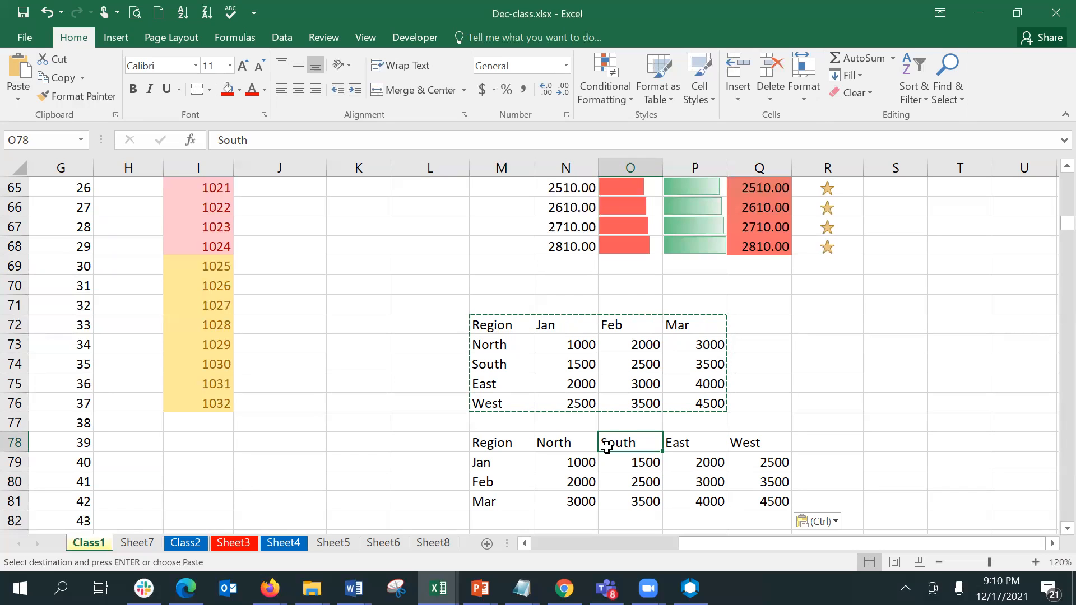
{"action": "key", "text": "Down"}
{"action": "key", "text": "Down"}
{"action": "key", "text": "Down"}
{"action": "key", "text": "Down"}
{"action": "key", "text": "Down"}
{"action": "key", "text": "Down"}
{"action": "key", "text": "Down"}
{"action": "key", "text": "Down"}
{"action": "key", "text": "Down"}
{"action": "key", "text": "Down"}
{"action": "key", "text": "Down"}
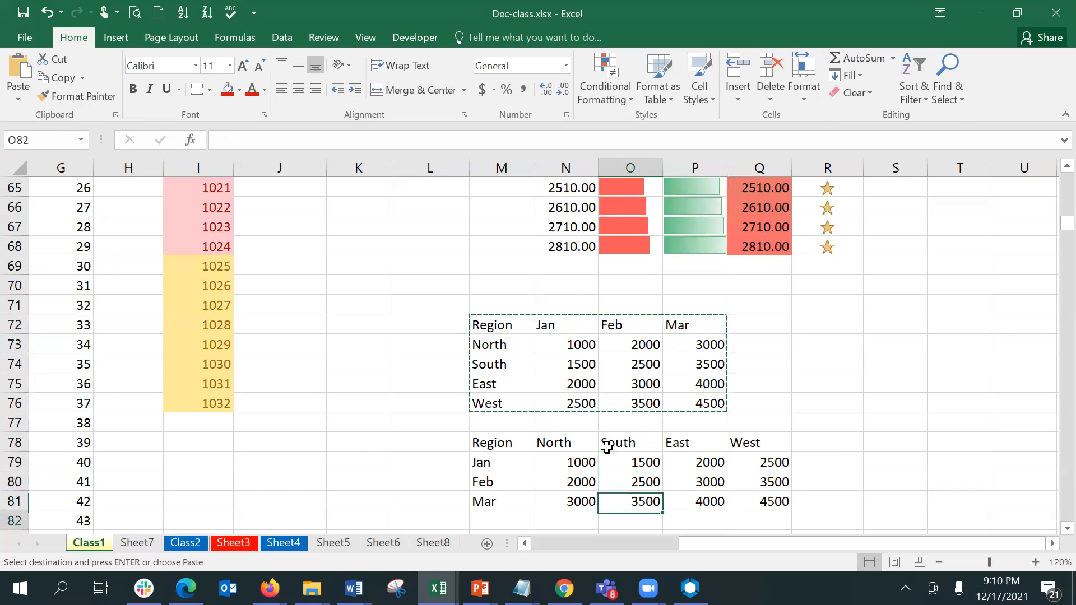
{"action": "key", "text": "Escape"}
{"action": "key", "text": "Up"}
{"action": "key", "text": "Up"}
{"action": "key", "text": "Up"}
{"action": "key", "text": "Up"}
{"action": "key", "text": "Up"}
{"action": "key", "text": "Up"}
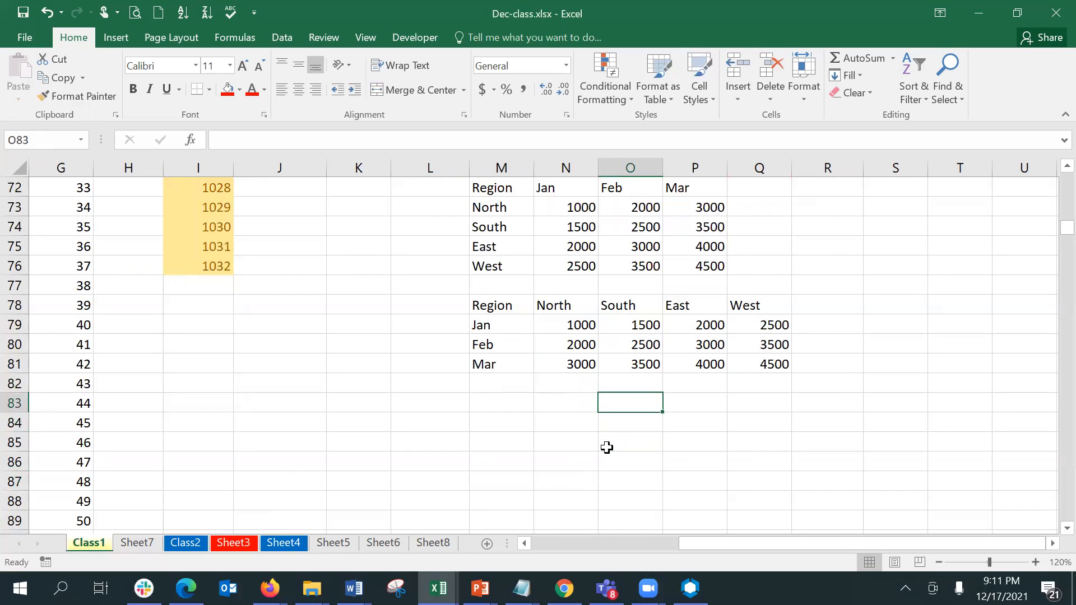
{"action": "key", "text": "Left"}
{"action": "key", "text": "Left"}
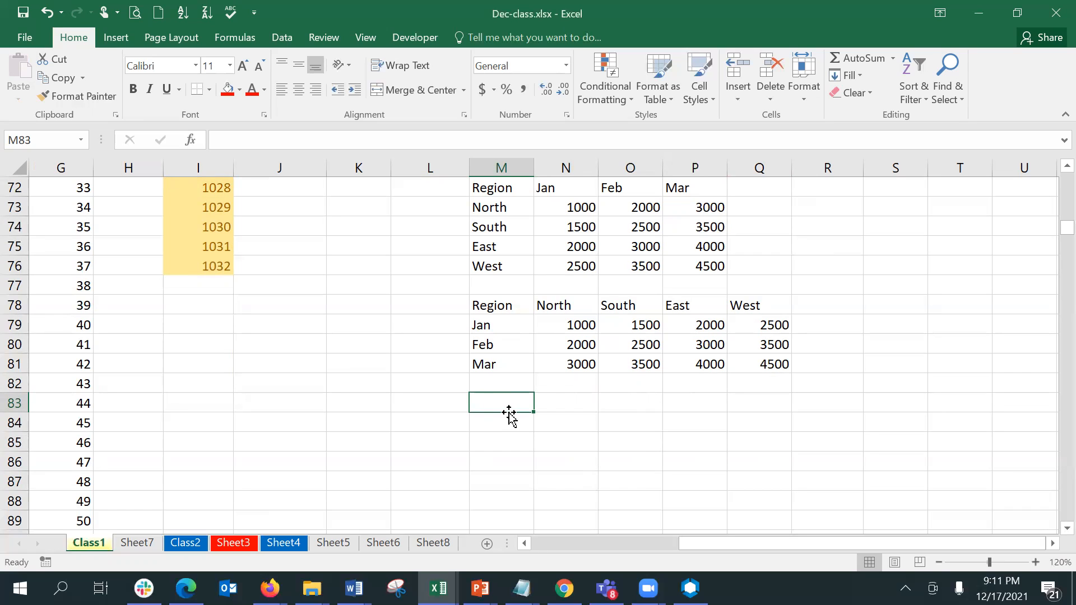
Copy the transposed table M78:Q81 and use Paste Special with Transpose to paste it at M83.
{"action": "left_click_drag", "start_coordinate": [488, 305], "coordinate": [764, 364]}
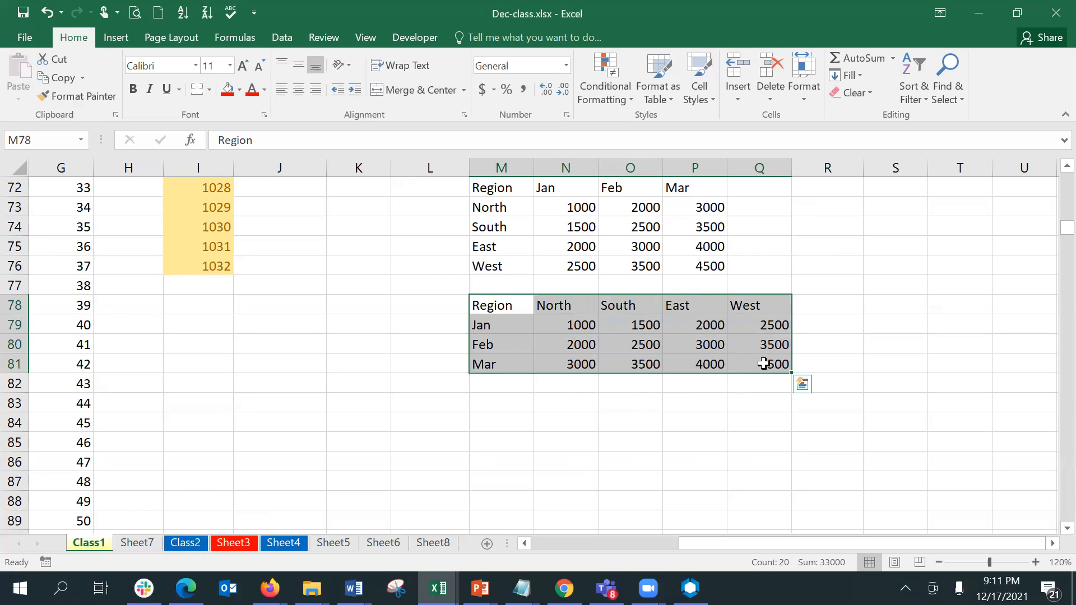
{"action": "key", "text": "ctrl+c"}
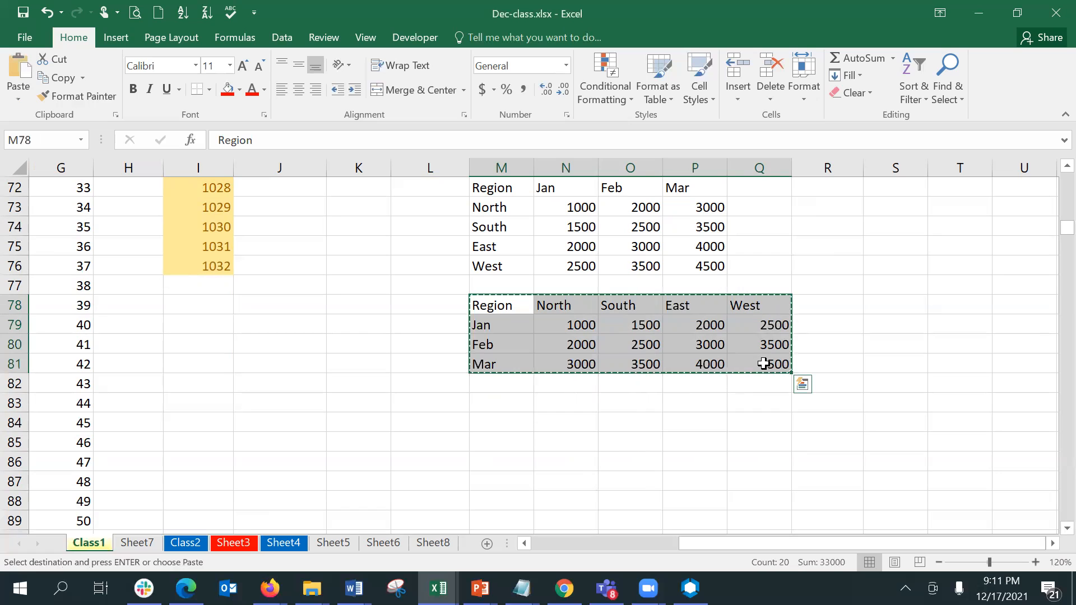
{"action": "left_click", "coordinate": [502, 398]}
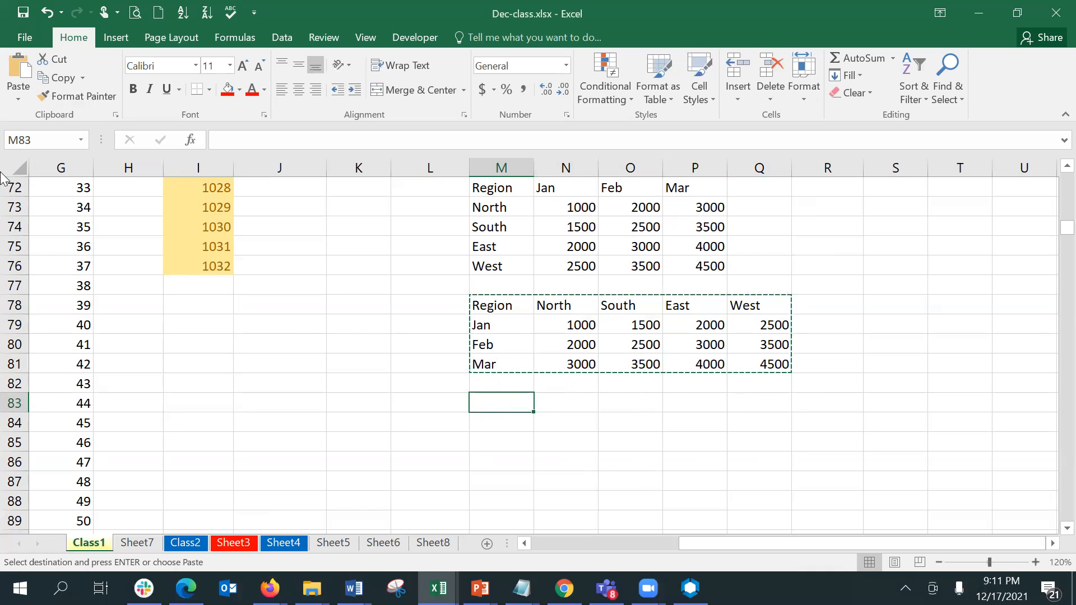
{"action": "left_click", "coordinate": [17, 99]}
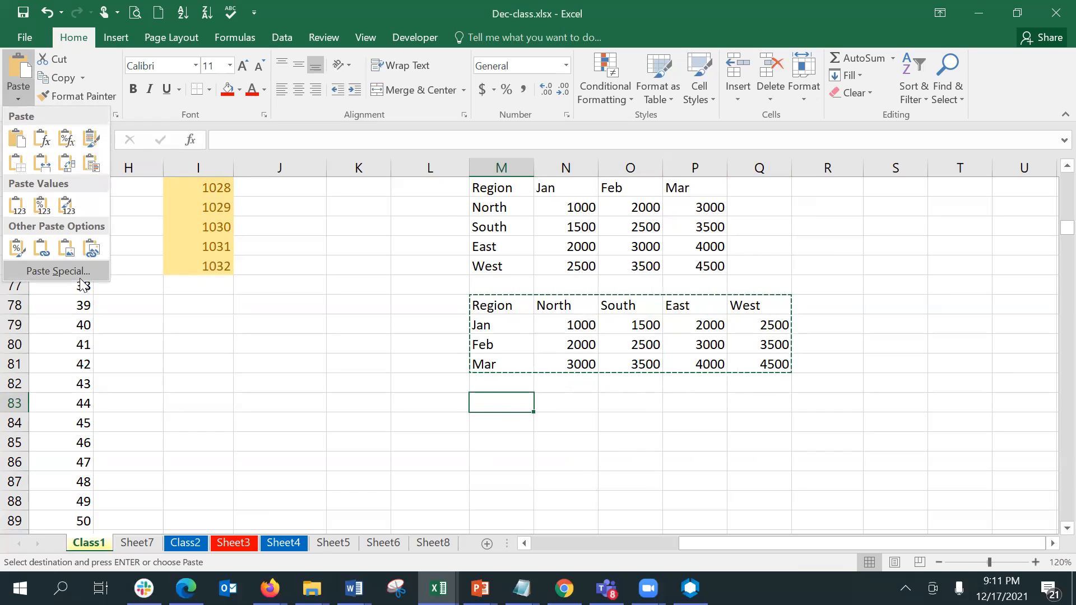
{"action": "left_click", "coordinate": [80, 277]}
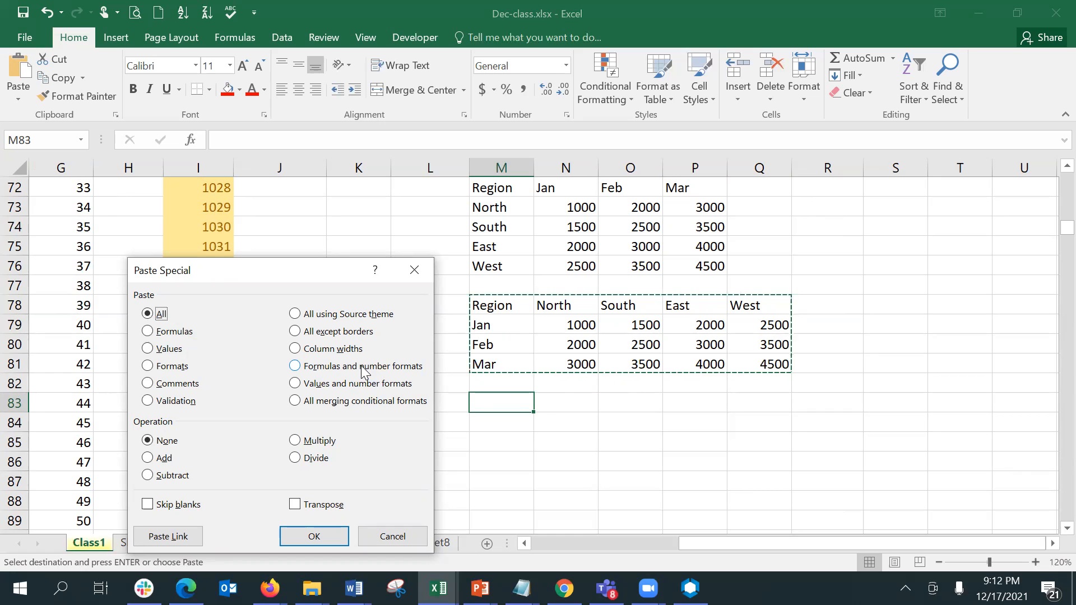
{"action": "left_click", "coordinate": [321, 511]}
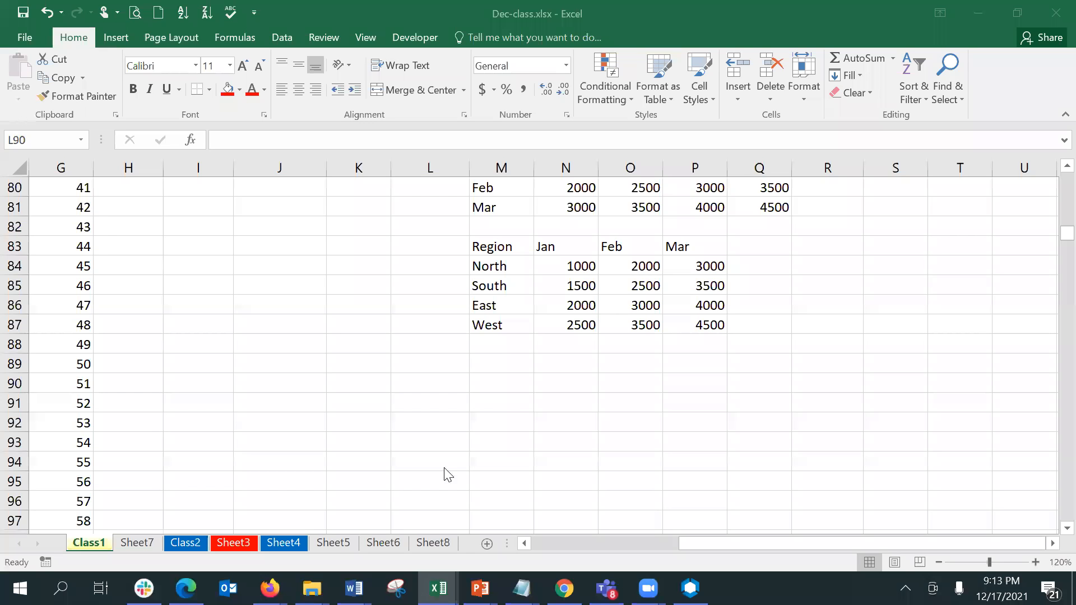
Move the four region names from M84:M87 to the cells starting at I90.
{"action": "left_click", "coordinate": [498, 354]}
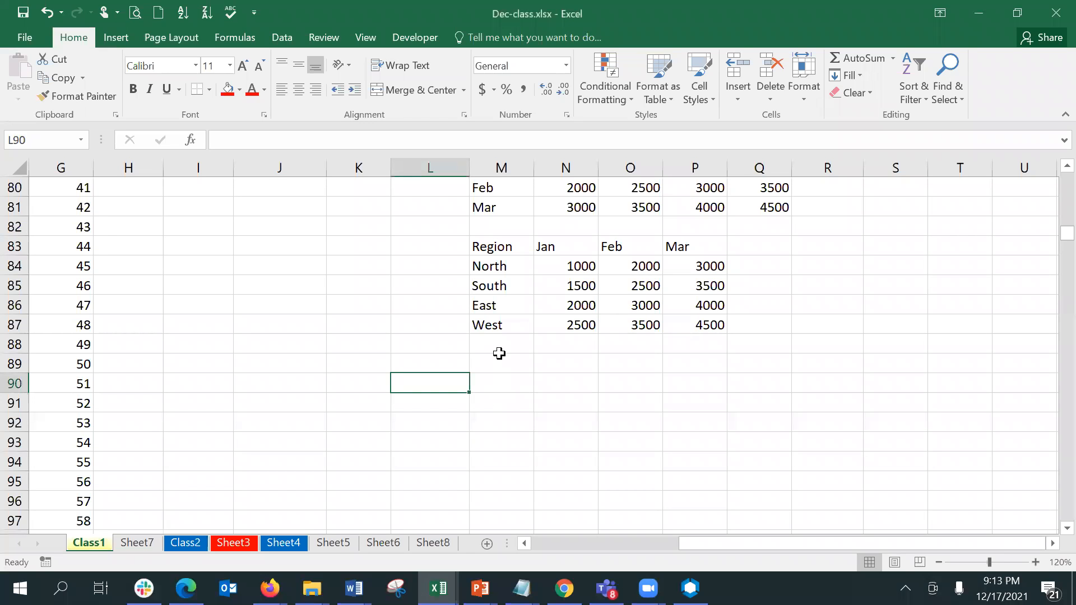
{"action": "left_click", "coordinate": [499, 356]}
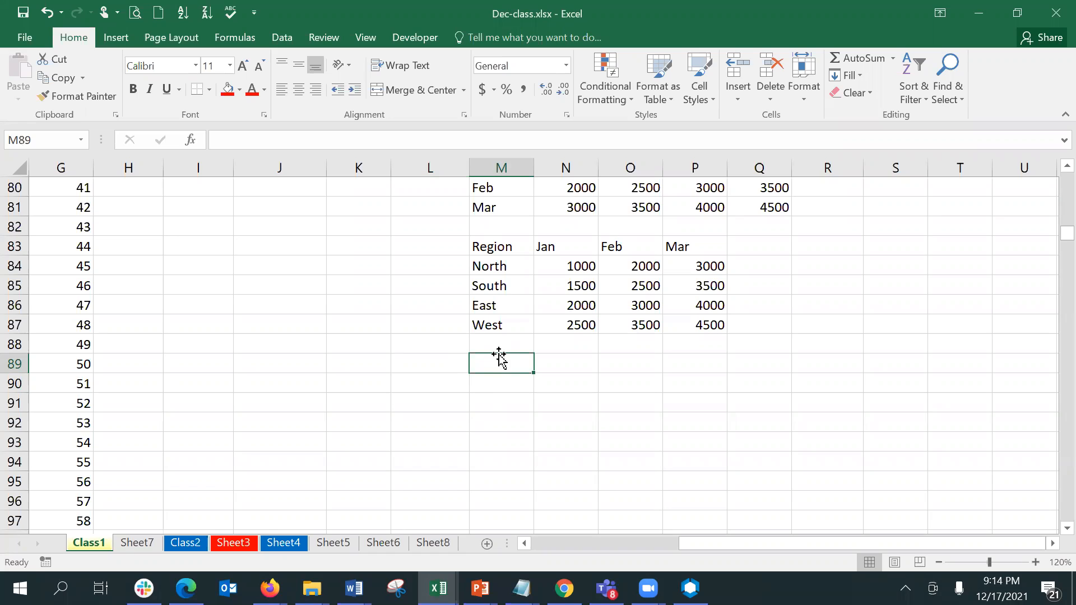
{"action": "key", "text": "Up"}
{"action": "key", "text": "Up"}
{"action": "key", "text": "Up"}
{"action": "key", "text": "Up"}
{"action": "key", "text": "Up"}
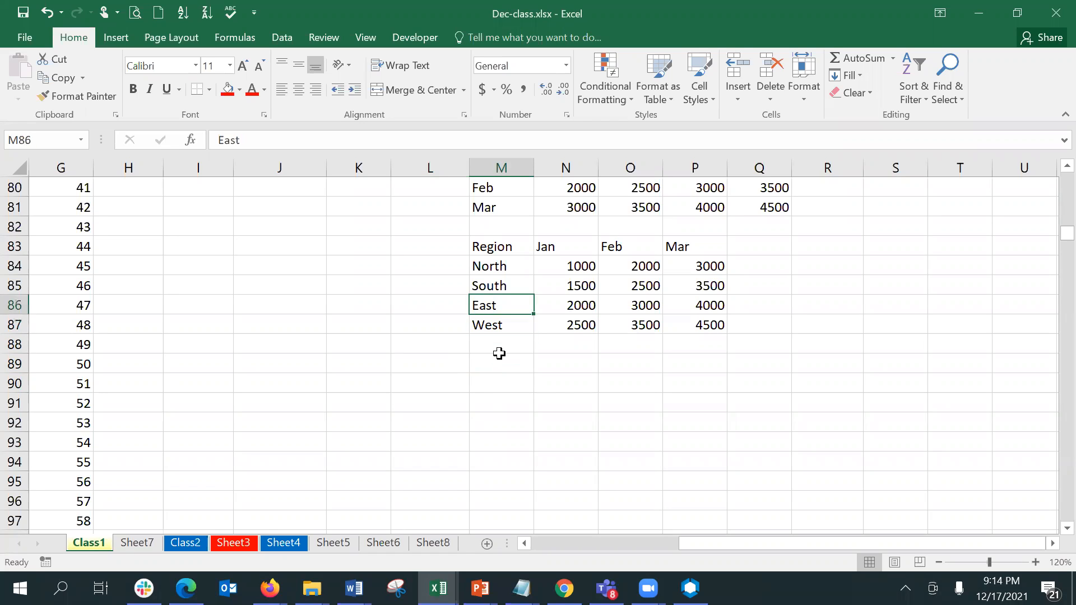
{"action": "key", "text": "shift+Down"}
{"action": "key", "text": "shift+Down"}
{"action": "key", "text": "shift+Down"}
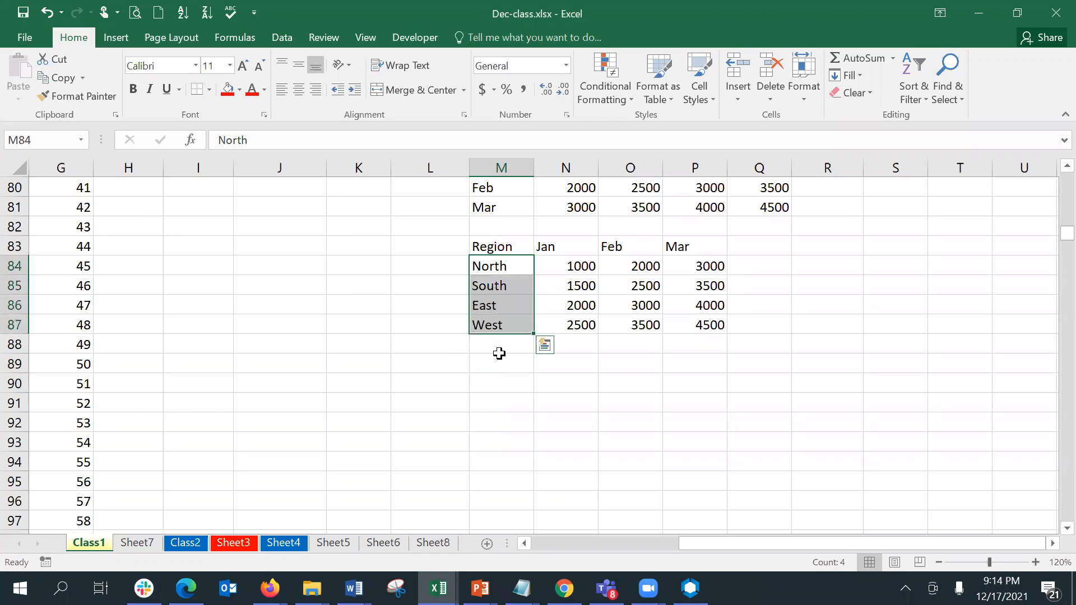
{"action": "key", "text": "ctrl+c"}
{"action": "key", "text": "Left"}
{"action": "key", "text": "Down"}
{"action": "key", "text": "Down"}
{"action": "key", "text": "Down"}
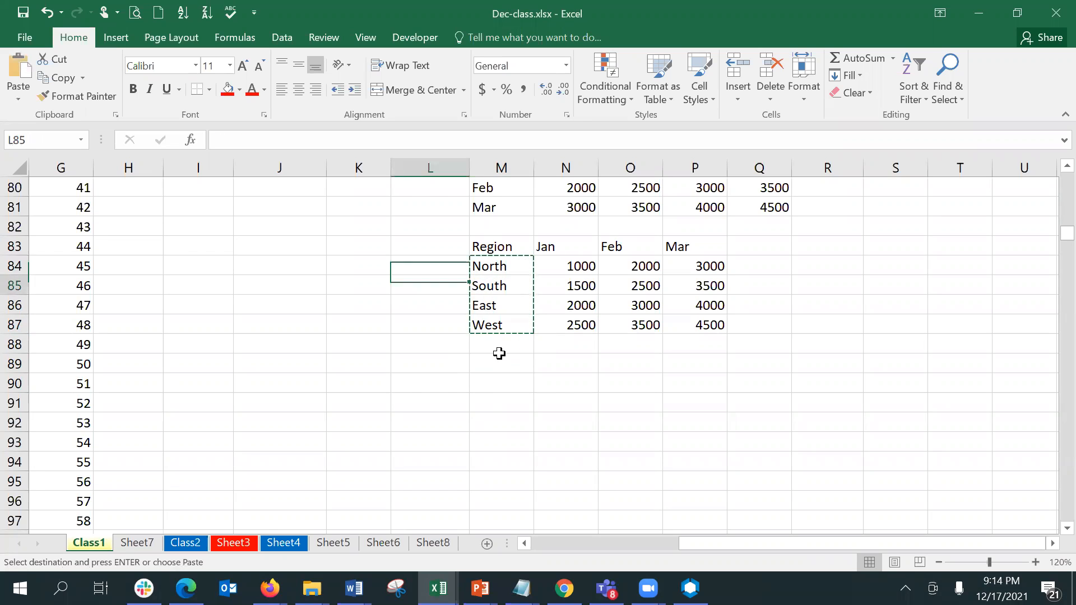
{"action": "key", "text": "Down"}
{"action": "key", "text": "Down"}
{"action": "key", "text": "Left"}
{"action": "key", "text": "Left"}
{"action": "key", "text": "Down"}
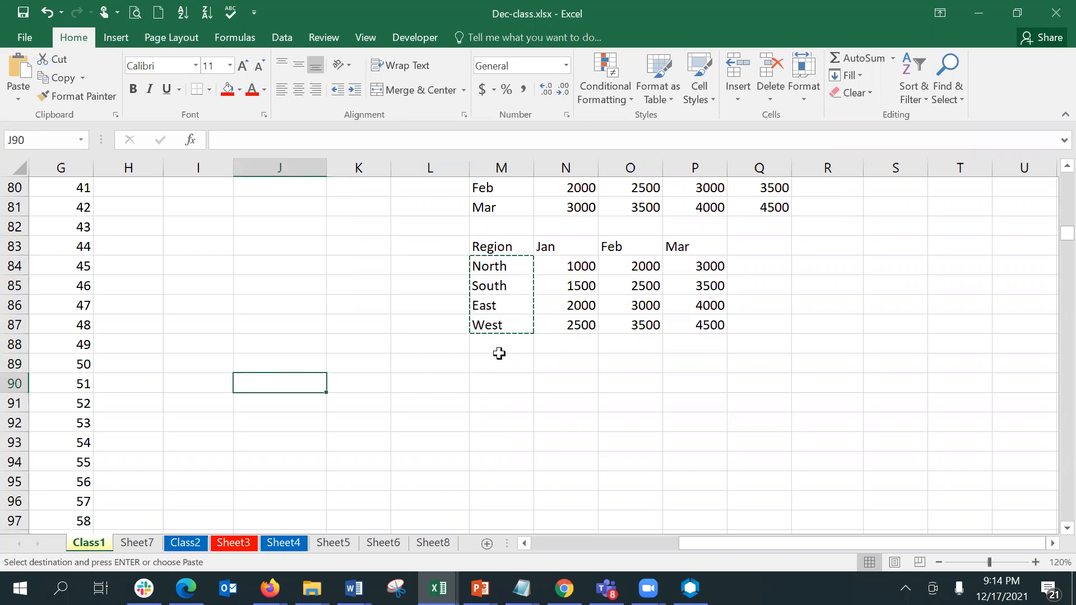
{"action": "key", "text": "Left"}
{"action": "key", "text": "Return"}
Move South, East and West from I91:I93 down to I97, leaving blank rows under North.
{"action": "key", "text": "Down"}
{"action": "key", "text": "shift+Down"}
{"action": "key", "text": "shift+Down"}
{"action": "key", "text": "ctrl+x"}
{"action": "key", "text": "Down"}
{"action": "key", "text": "Down"}
{"action": "key", "text": "Down"}
{"action": "key", "text": "Down"}
{"action": "key", "text": "Down"}
{"action": "key", "text": "Down"}
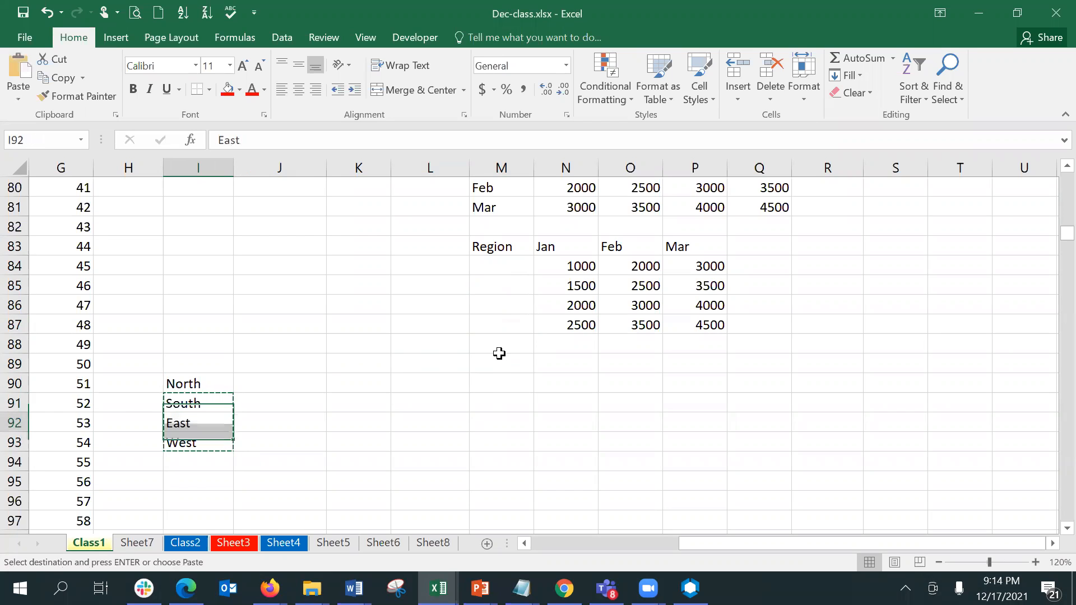
{"action": "key", "text": "Return"}
Move East and West from I98:I99 to I102, leaving blank rows under South.
{"action": "key", "text": "Down"}
{"action": "key", "text": "Down"}
{"action": "key", "text": "Down"}
{"action": "key", "text": "Down"}
{"action": "key", "text": "Down"}
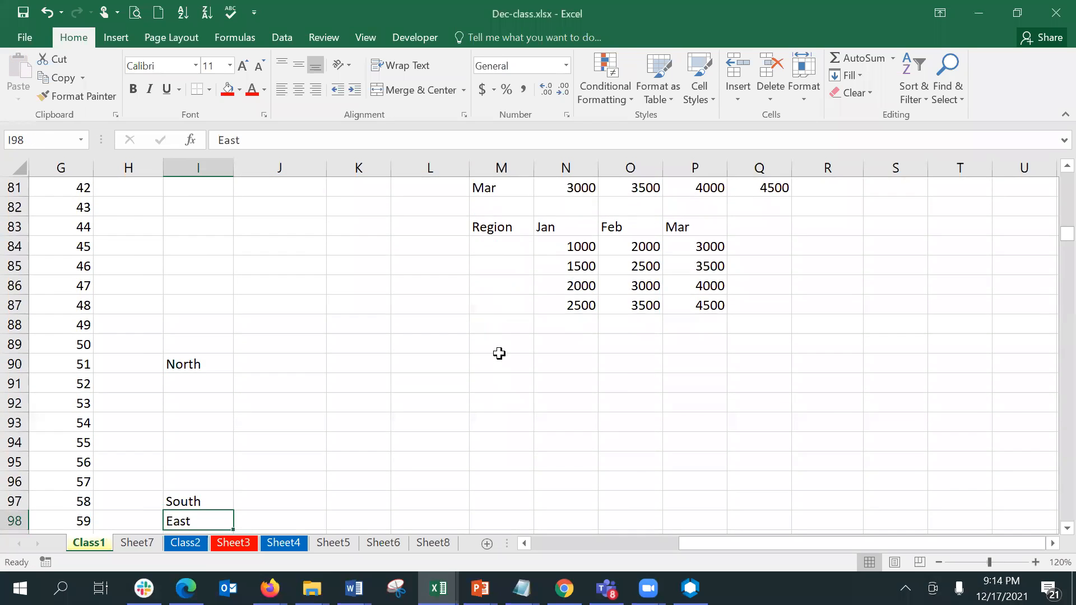
{"action": "key", "text": "Up"}
{"action": "key", "text": "Up"}
{"action": "key", "text": "Up"}
{"action": "key", "text": "Up"}
{"action": "key", "text": "shift+Down"}
{"action": "key", "text": "shift+Down"}
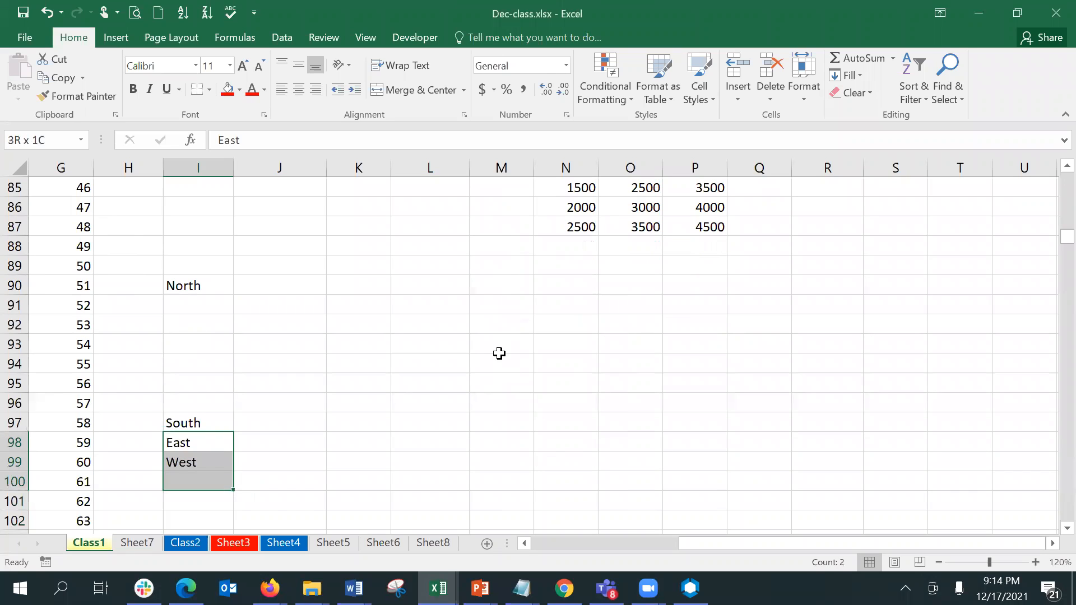
{"action": "key", "text": "shift+Up"}
{"action": "key", "text": "ctrl+x"}
{"action": "key", "text": "Down"}
{"action": "key", "text": "Down"}
{"action": "key", "text": "Down"}
{"action": "key", "text": "Down"}
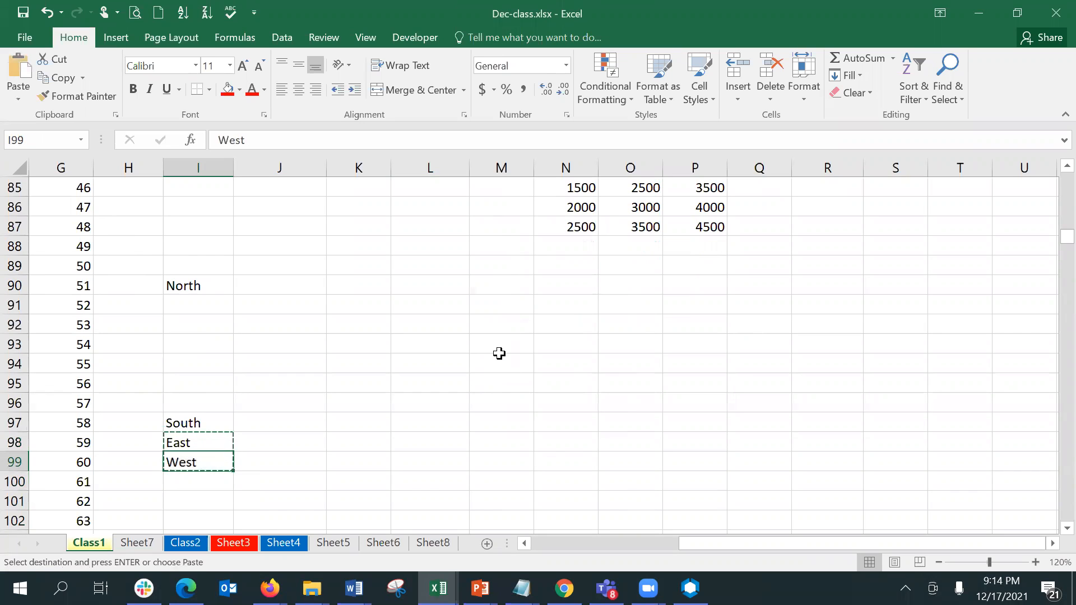
{"action": "key", "text": "Return"}
Move West from I103 to I108, leaving blank rows under East.
{"action": "key", "text": "Down"}
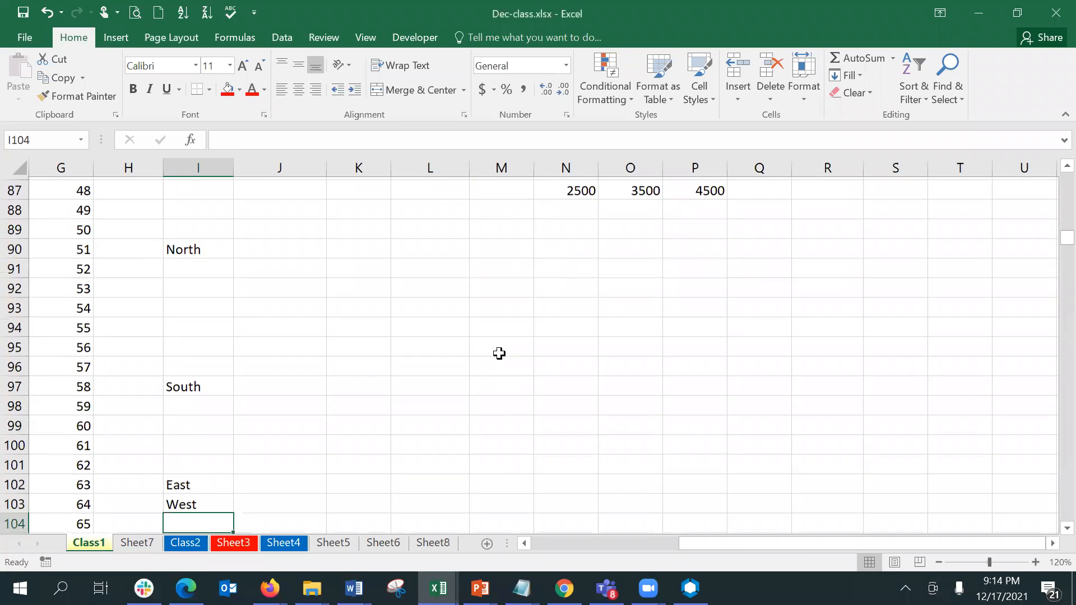
{"action": "key", "text": "Up"}
{"action": "key", "text": "ctrl+x"}
{"action": "key", "text": "Down"}
{"action": "key", "text": "Down"}
{"action": "key", "text": "Down"}
{"action": "key", "text": "Down"}
{"action": "key", "text": "Down"}
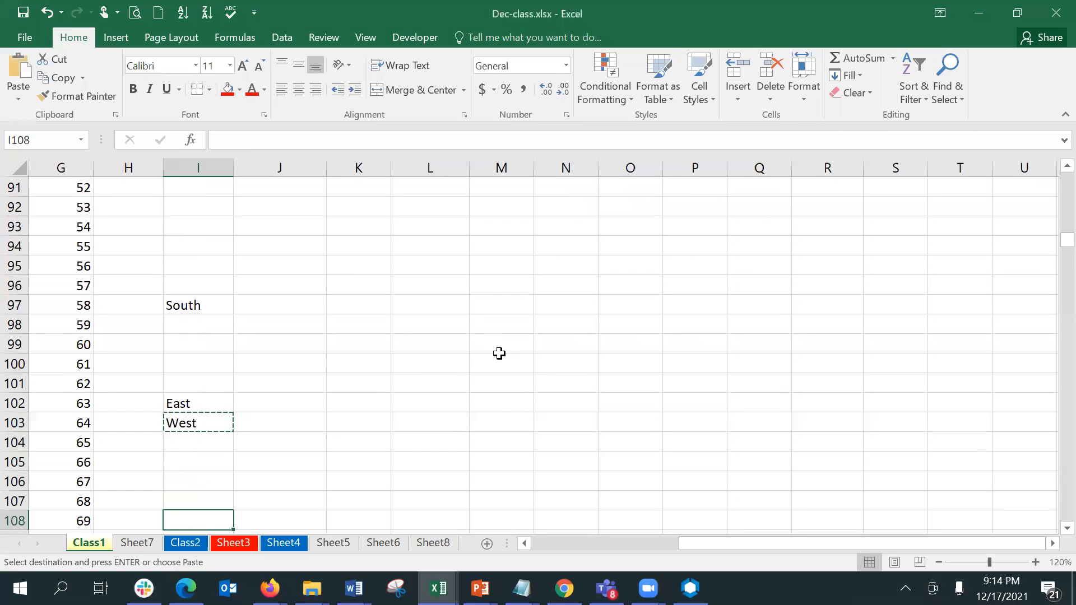
{"action": "key", "text": "Return"}
Enter the headings Region in I89 and Category in J89 above the spaced-out region list.
{"action": "key", "text": "Up"}
{"action": "key", "text": "Up"}
{"action": "key", "text": "Up"}
{"action": "key", "text": "Up"}
{"action": "key", "text": "Up"}
{"action": "key", "text": "Up"}
{"action": "key", "text": "Up"}
{"action": "key", "text": "Up"}
{"action": "key", "text": "Up"}
{"action": "key", "text": "Up"}
{"action": "key", "text": "Up"}
{"action": "key", "text": "Up"}
{"action": "key", "text": "Up"}
{"action": "key", "text": "Up"}
{"action": "key", "text": "Up"}
{"action": "key", "text": "Up"}
{"action": "key", "text": "Up"}
{"action": "key", "text": "Up"}
{"action": "key", "text": "Up"}
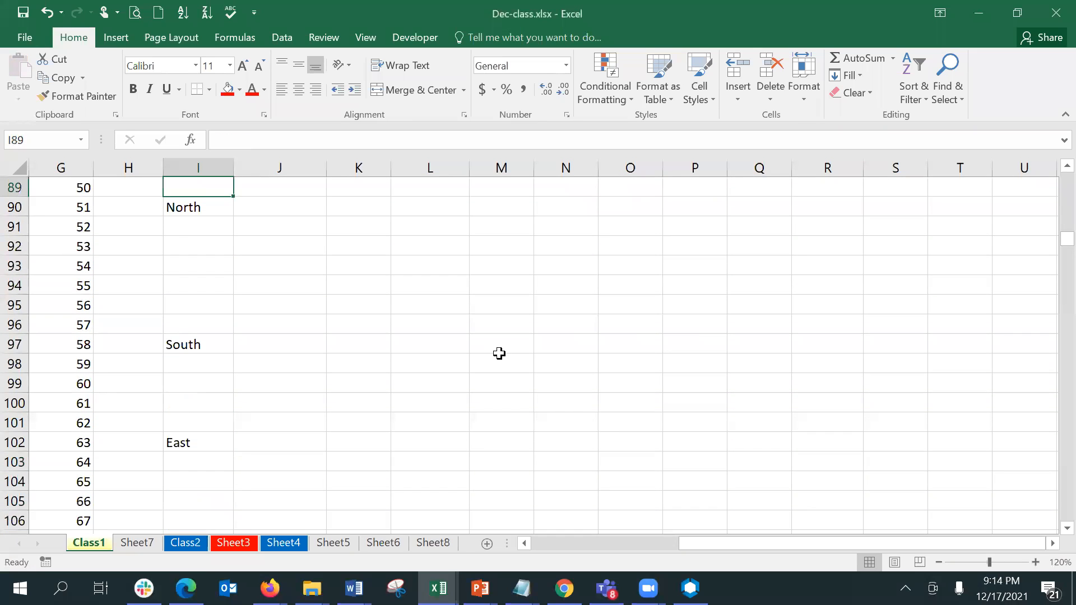
{"action": "key", "text": "Right"}
{"action": "key", "text": "Left"}
{"action": "type", "text": "Region"}
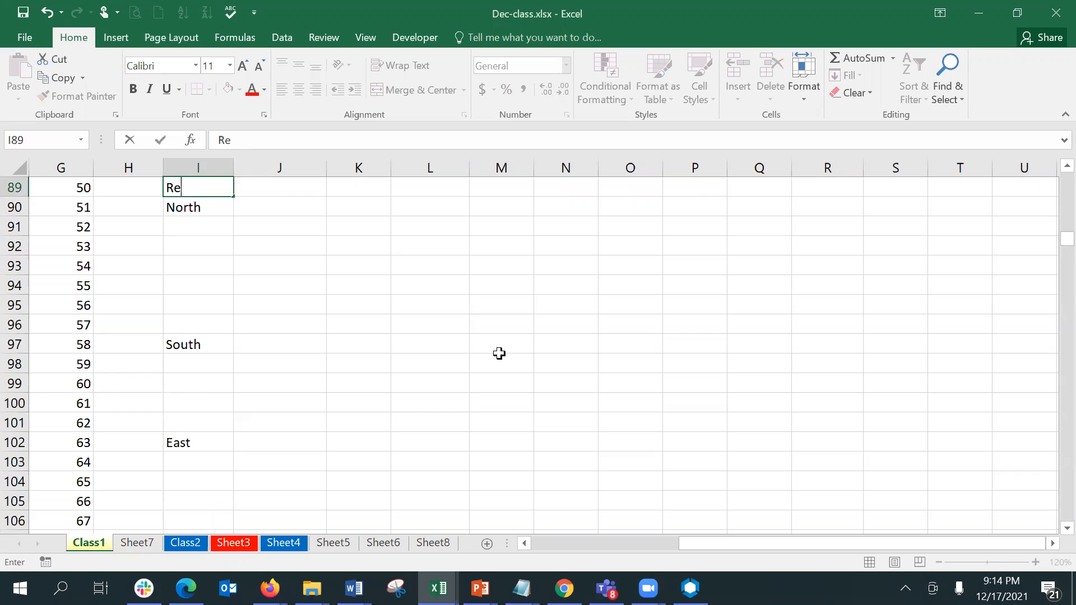
{"action": "key", "text": "Right"}
{"action": "type", "text": "Category"}
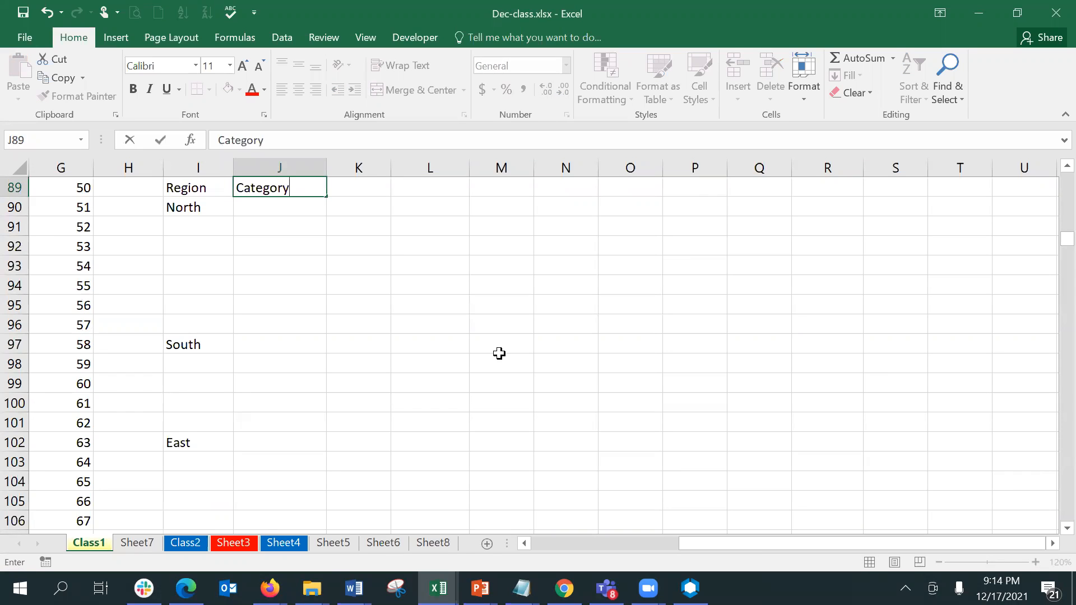
{"action": "key", "text": "Return"}
Enter the categories Biscuits in J90 and Namkeen in J93 for the North region.
{"action": "key", "text": "Right"}
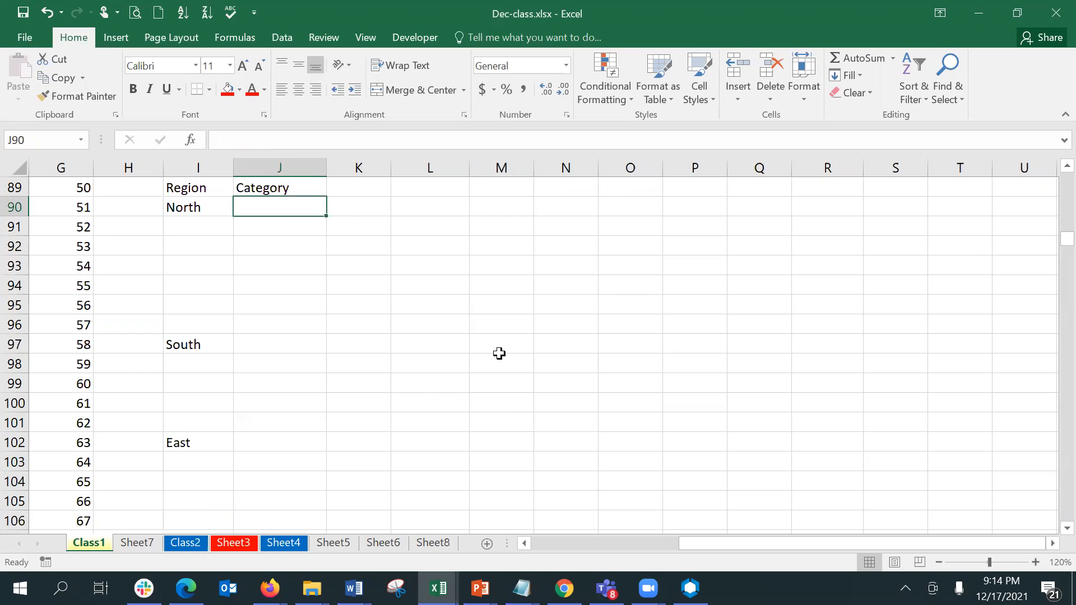
{"action": "type", "text": "Biscuits"}
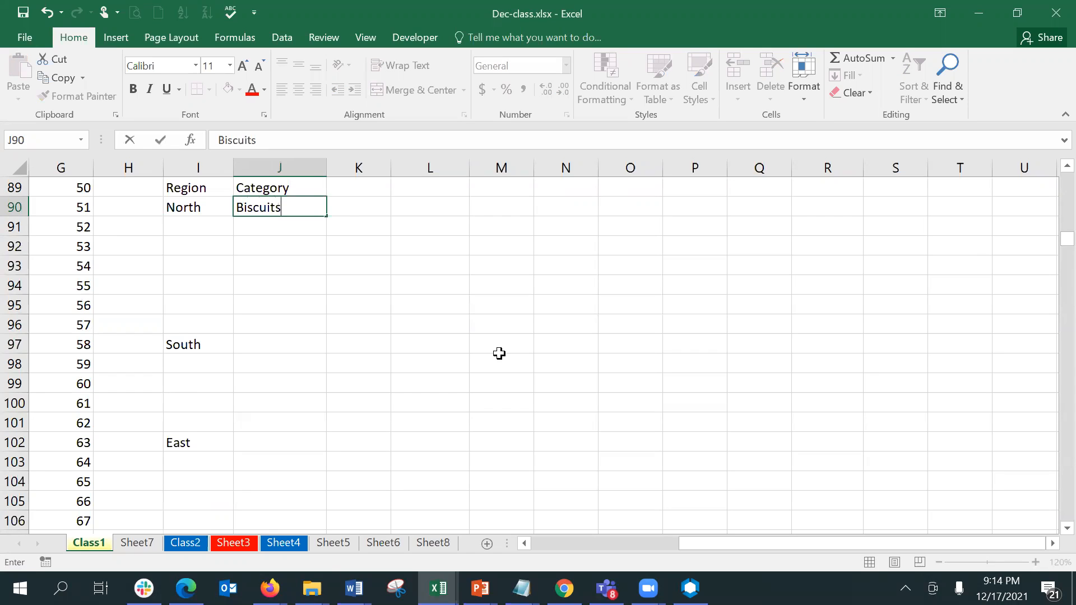
{"action": "key", "text": "Return"}
{"action": "key", "text": "Down"}
{"action": "key", "text": "Down"}
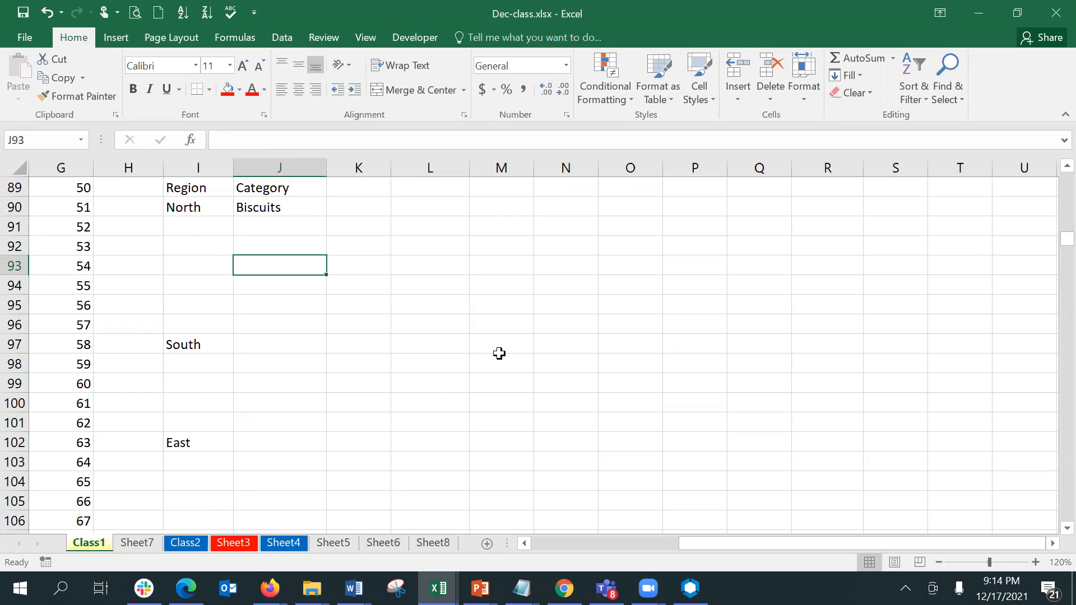
{"action": "type", "text": "Namkeen"}
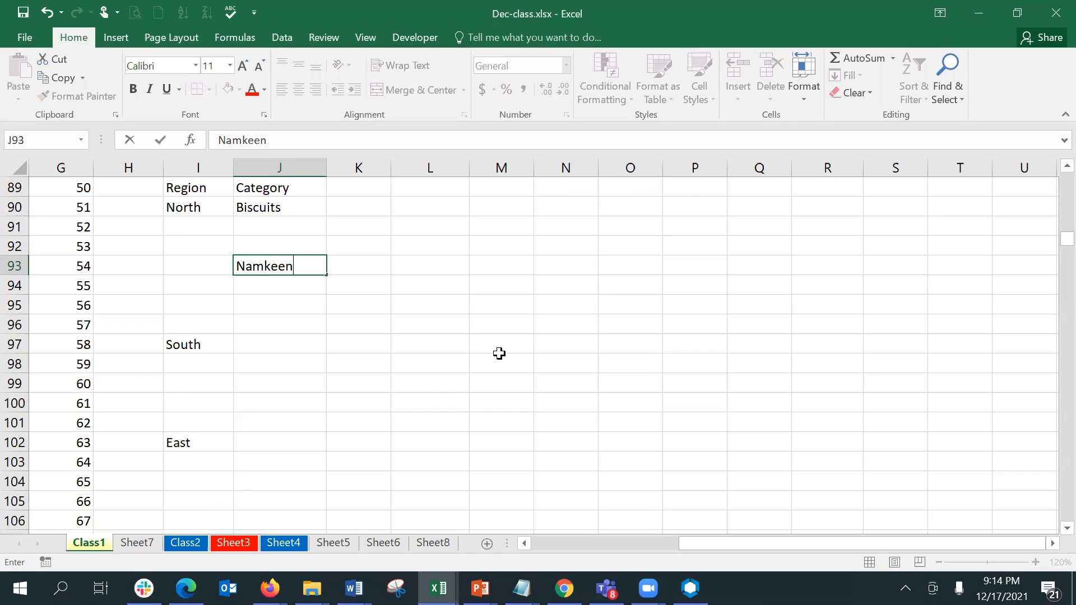
{"action": "key", "text": "Return"}
Copy the North category block J90:J96 and paste it at J97 beside South.
{"action": "key", "text": "Left"}
{"action": "key", "text": "Right"}
{"action": "key", "text": "Up"}
{"action": "key", "text": "Up"}
{"action": "key", "text": "Up"}
{"action": "key", "text": "Up"}
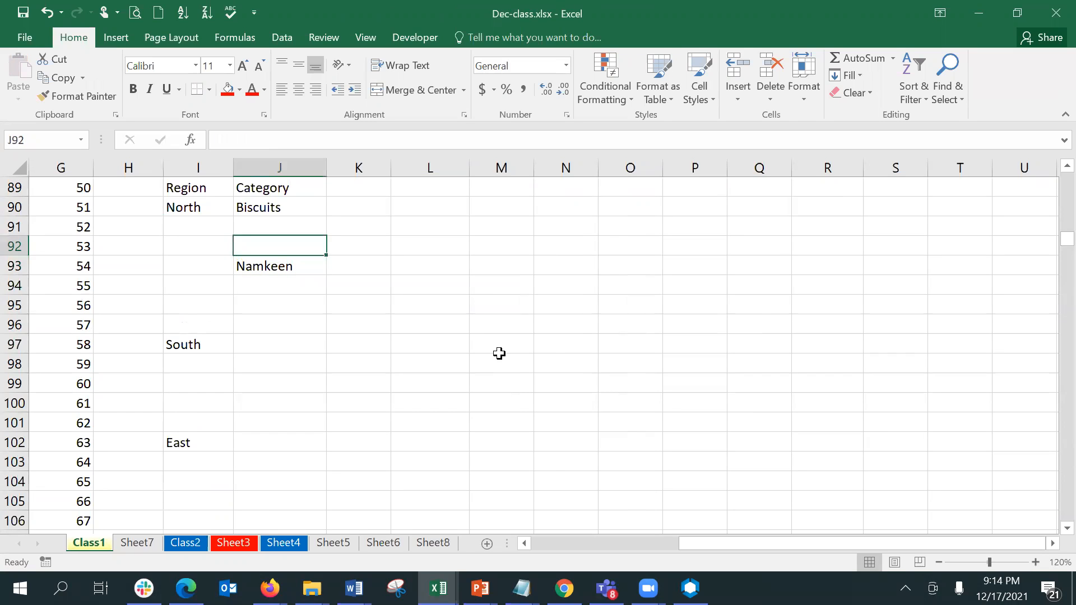
{"action": "key", "text": "shift+Down"}
{"action": "key", "text": "shift+Down"}
{"action": "key", "text": "shift+Down"}
{"action": "key", "text": "shift+Down"}
{"action": "key", "text": "shift+Down"}
{"action": "key", "text": "shift+Down"}
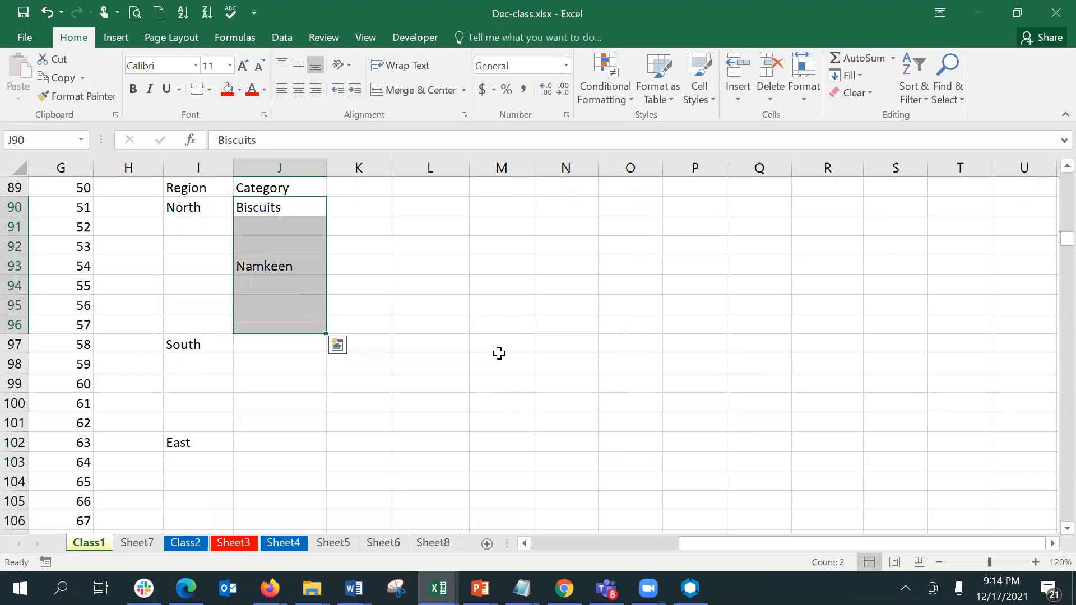
{"action": "key", "text": "ctrl+c"}
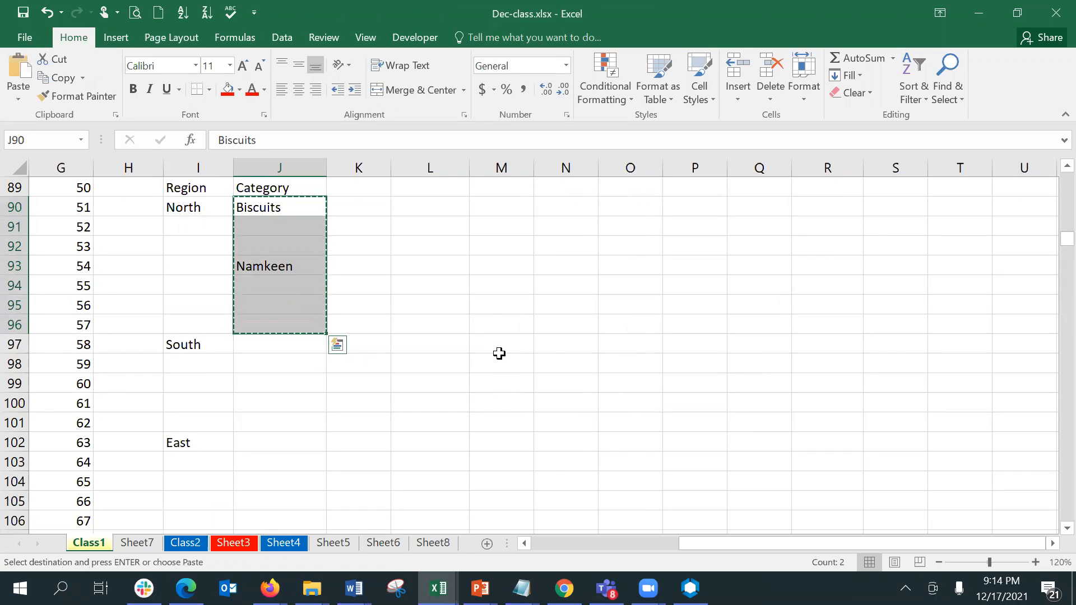
{"action": "key", "text": "Down"}
{"action": "key", "text": "Down"}
{"action": "key", "text": "Down"}
{"action": "key", "text": "Down"}
{"action": "key", "text": "Down"}
{"action": "key", "text": "Down"}
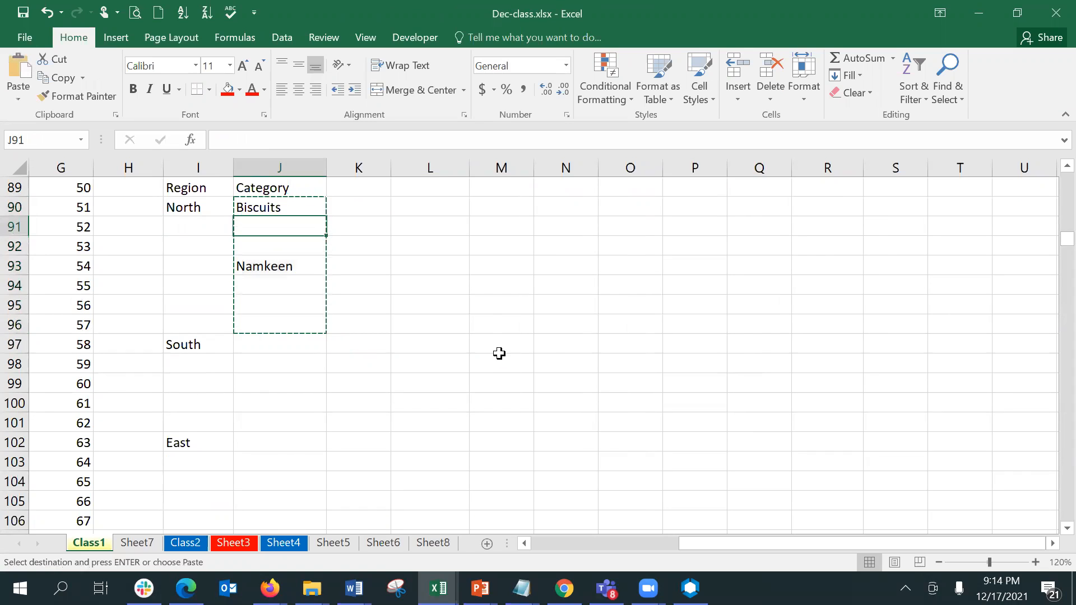
{"action": "key", "text": "Down"}
{"action": "key", "text": "ctrl+v"}
Paste the copied category block at J102 for East and J108 for West, and clear the copy marquee.
{"action": "key", "text": "Down"}
{"action": "key", "text": "Down"}
{"action": "key", "text": "Down"}
{"action": "key", "text": "Down"}
{"action": "key", "text": "Down"}
{"action": "key", "text": "ctrl+v"}
{"action": "key", "text": "Down"}
{"action": "key", "text": "Down"}
{"action": "key", "text": "Down"}
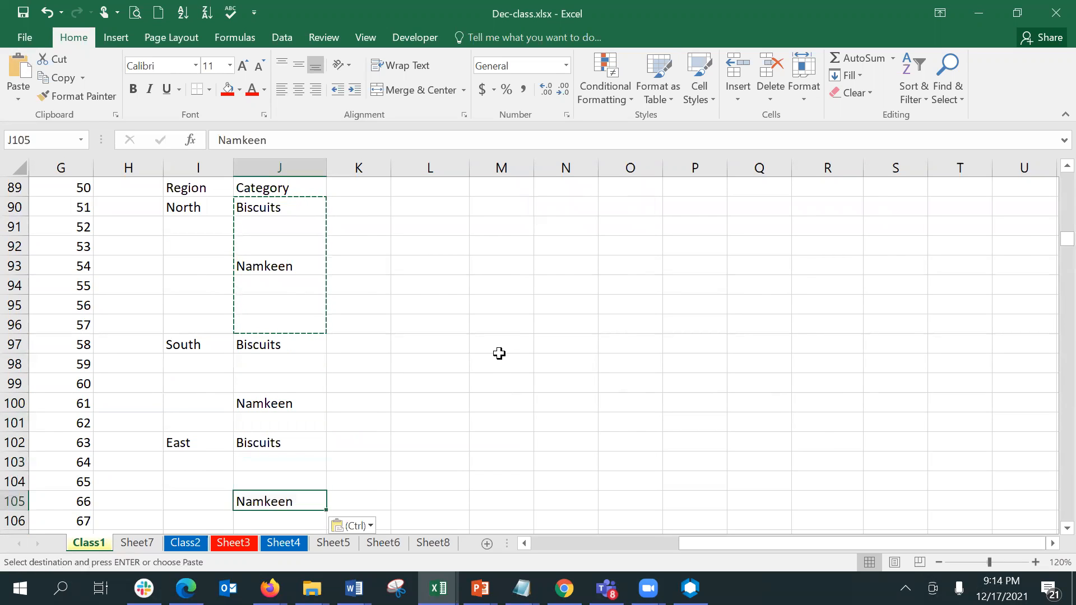
{"action": "key", "text": "Down"}
{"action": "key", "text": "Down"}
{"action": "key", "text": "Down"}
{"action": "key", "text": "Down"}
{"action": "key", "text": "Up"}
{"action": "key", "text": "ctrl+v"}
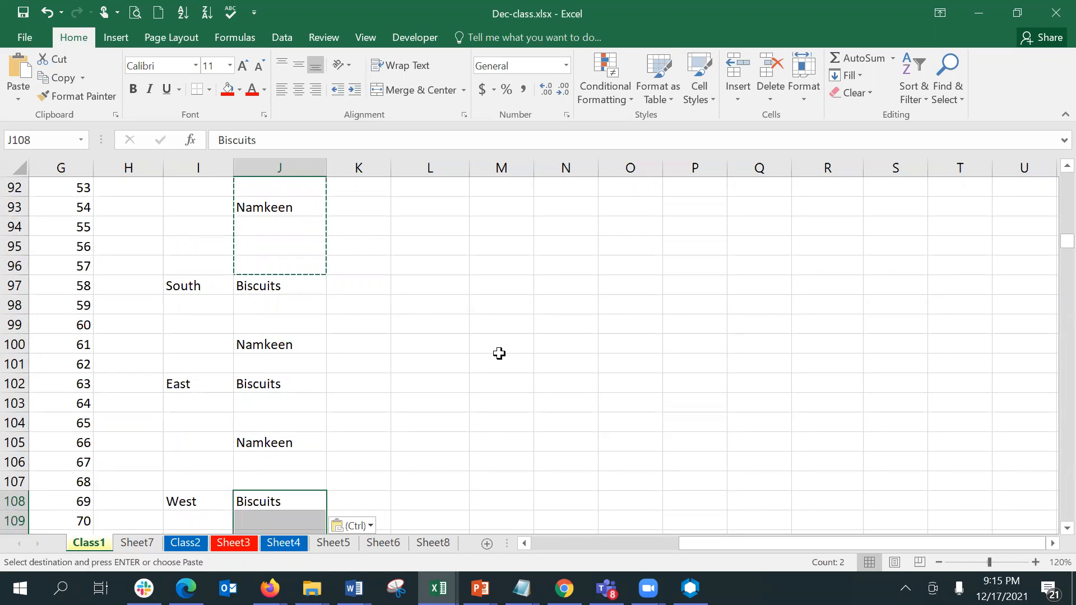
{"action": "left_click", "coordinate": [976, 561]}
{"action": "left_click", "coordinate": [473, 247]}
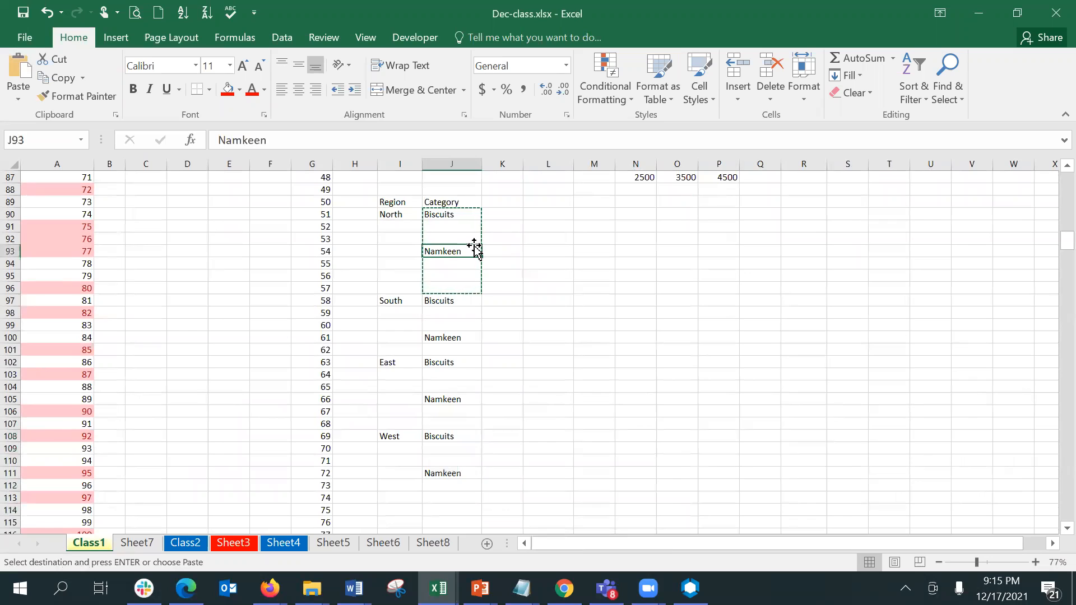
{"action": "key", "text": "Escape"}
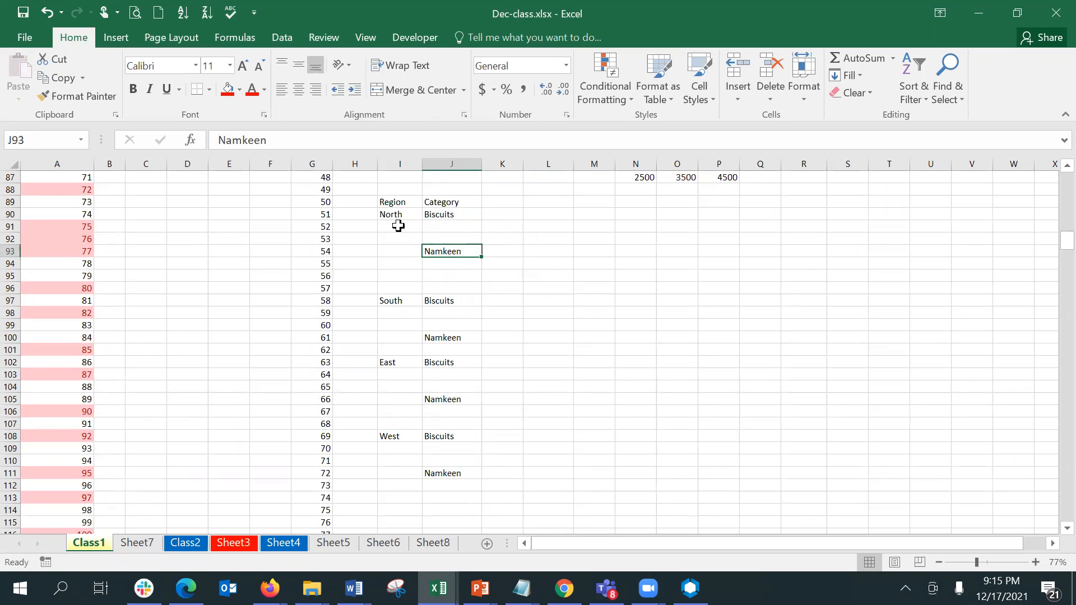
Examine the blank cells under each region in column I and under each category in column J.
{"action": "left_click", "coordinate": [397, 226]}
{"action": "key", "text": "Down"}
{"action": "key", "text": "Down"}
{"action": "key", "text": "Down"}
{"action": "key", "text": "Down"}
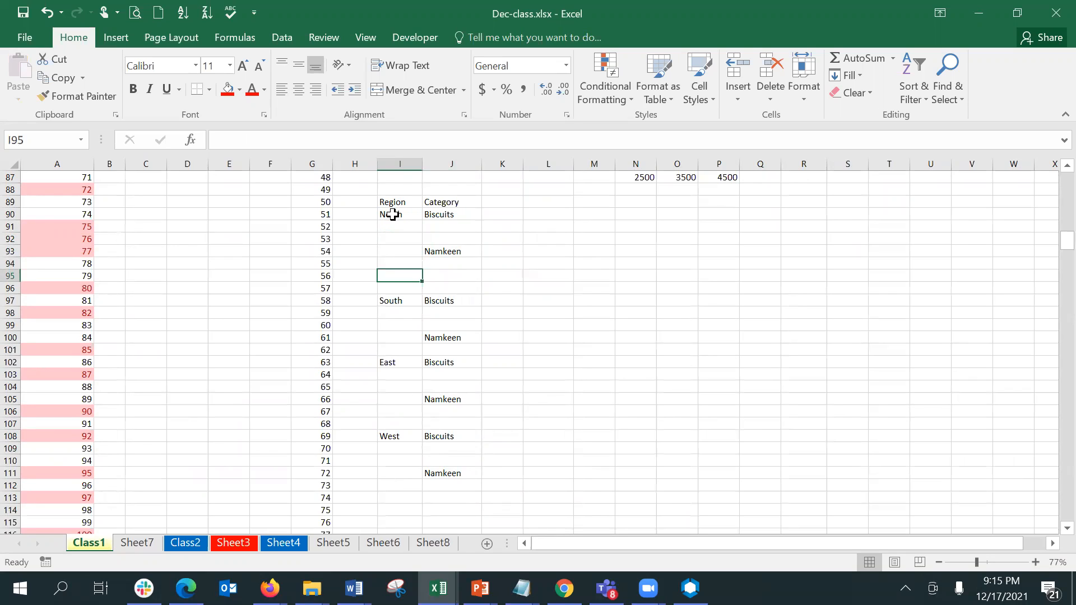
{"action": "left_click_drag", "start_coordinate": [392, 214], "coordinate": [402, 493]}
{"action": "left_click", "coordinate": [445, 221]}
{"action": "left_click_drag", "start_coordinate": [445, 220], "coordinate": [457, 321]}
{"action": "left_click", "coordinate": [451, 249]}
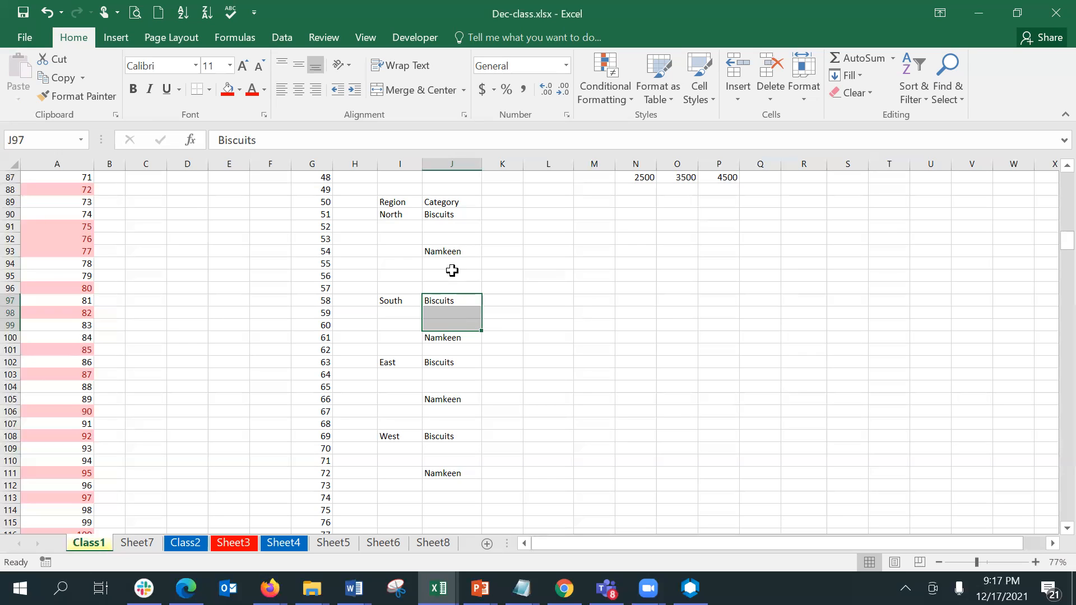
{"action": "left_click", "coordinate": [393, 211]}
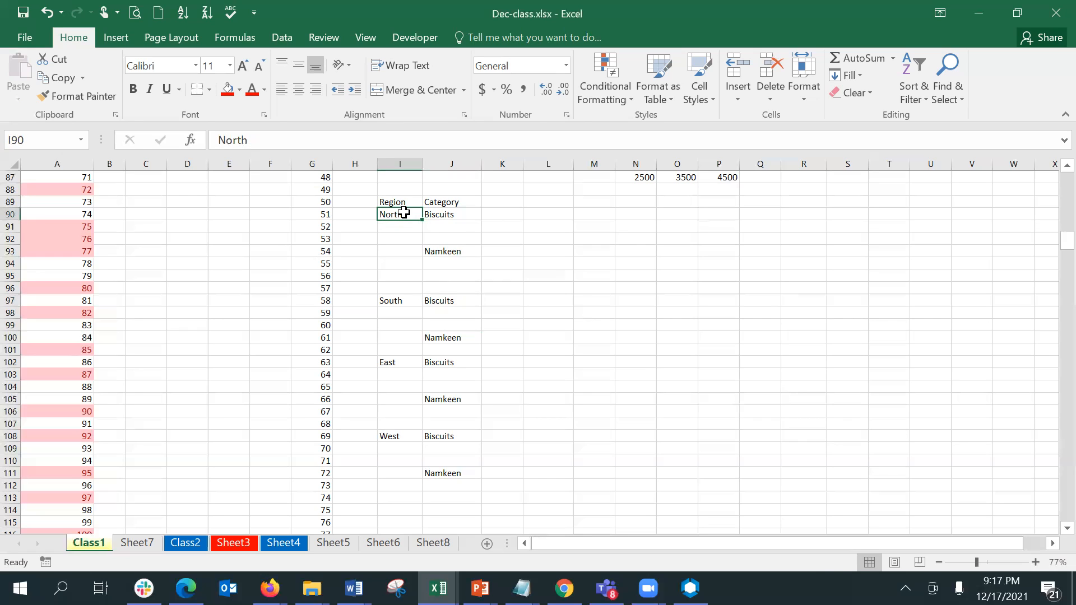
Try to fill the North and Biscuits cells I90:J90 down through row 113, and undo the fill.
{"action": "key", "text": "shift+Right"}
{"action": "key", "text": "shift+Down"}
{"action": "key", "text": "shift+Down"}
{"action": "key", "text": "shift+Down"}
{"action": "key", "text": "shift+Down"}
{"action": "key", "text": "shift+Down"}
{"action": "key", "text": "shift+Down"}
{"action": "key", "text": "shift+Down"}
{"action": "key", "text": "shift+Down"}
{"action": "key", "text": "shift+Up"}
{"action": "key", "text": "shift+Up"}
{"action": "key", "text": "shift+Up"}
{"action": "key", "text": "shift+Up"}
{"action": "key", "text": "shift+Up"}
{"action": "key", "text": "shift+Up"}
{"action": "key", "text": "shift+Up"}
{"action": "key", "text": "shift+Up"}
{"action": "key", "text": "shift+Up"}
{"action": "key", "text": "Down"}
{"action": "key", "text": "Up"}
{"action": "key", "text": "shift+Right"}
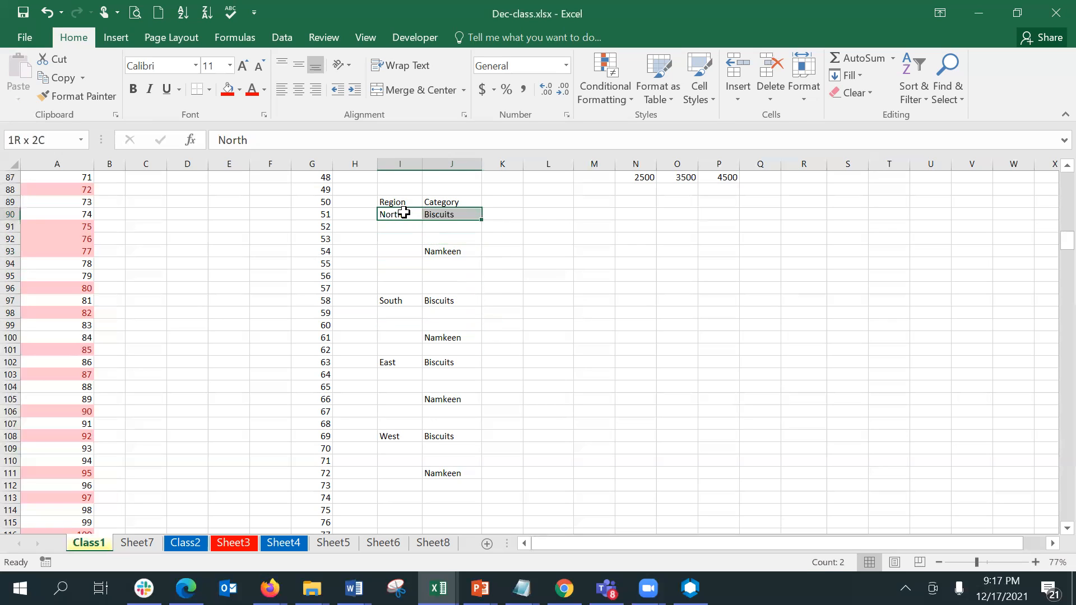
{"action": "left_click_drag", "start_coordinate": [480, 219], "coordinate": [475, 504]}
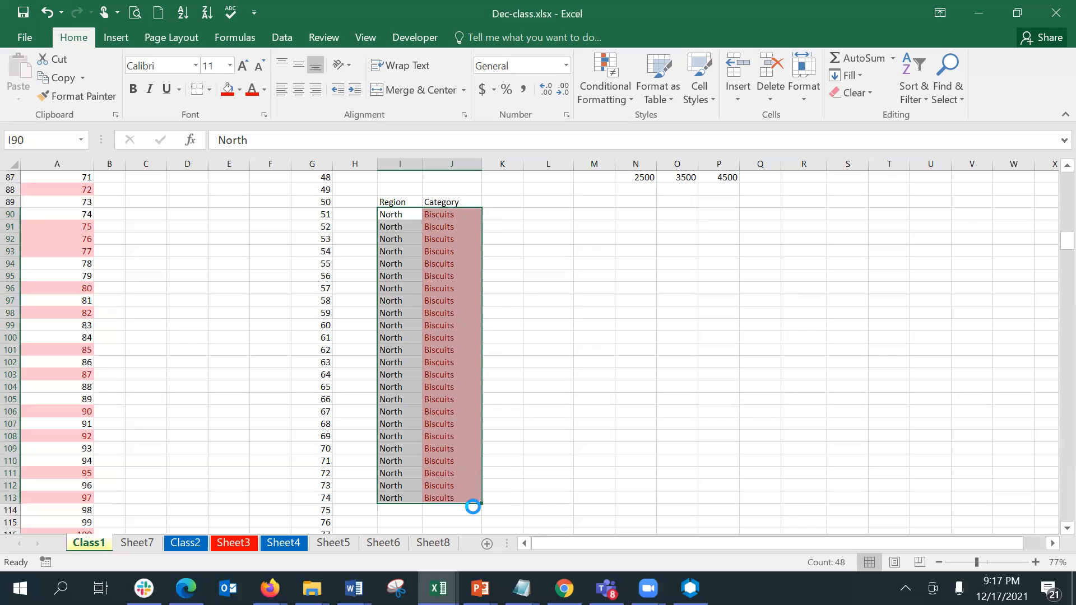
{"action": "key", "text": "ctrl+z"}
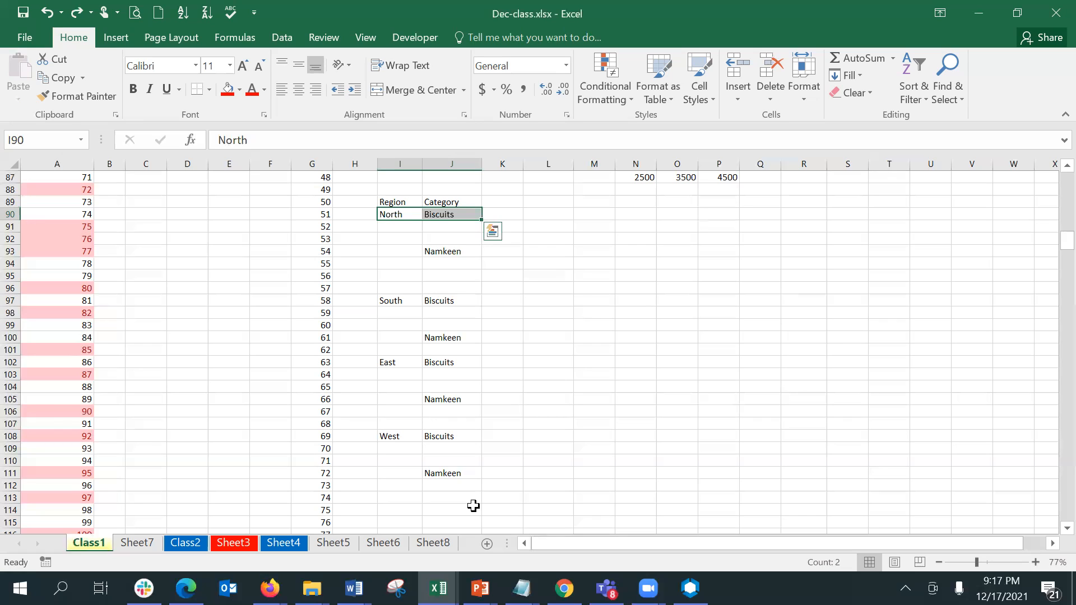
Extend the selection to I90:J113 and restrict it to the blank cells with Go To Special, then drop the selection.
{"action": "key", "text": "shift+Down"}
{"action": "key", "text": "shift+Down"}
{"action": "key", "text": "shift+Down"}
{"action": "key", "text": "shift+Down"}
{"action": "key", "text": "shift+Down"}
{"action": "key", "text": "shift+Down"}
{"action": "key", "text": "shift+Down"}
{"action": "key", "text": "shift+Down"}
{"action": "key", "text": "shift+Down"}
{"action": "key", "text": "shift+Down"}
{"action": "key", "text": "shift+Down"}
{"action": "key", "text": "shift+Down"}
{"action": "key", "text": "shift+Down"}
{"action": "key", "text": "shift+Down"}
{"action": "key", "text": "shift+Down"}
{"action": "key", "text": "shift+Down"}
{"action": "key", "text": "shift+Down"}
{"action": "key", "text": "shift+Down"}
{"action": "key", "text": "shift+Down"}
{"action": "key", "text": "shift+Down"}
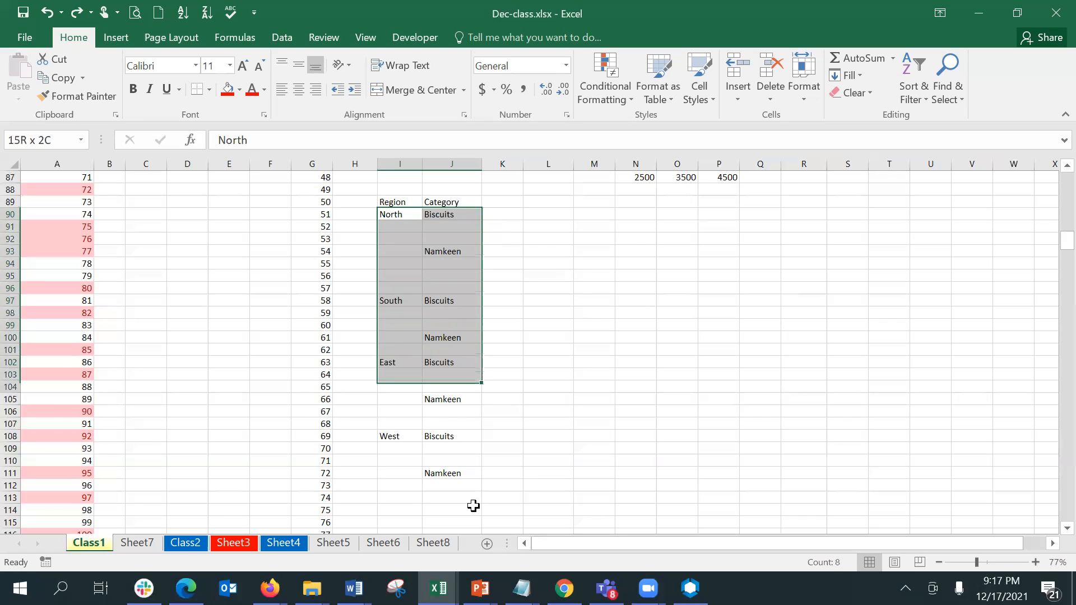
{"action": "left_click_drag", "start_coordinate": [473, 506], "coordinate": [473, 506]}
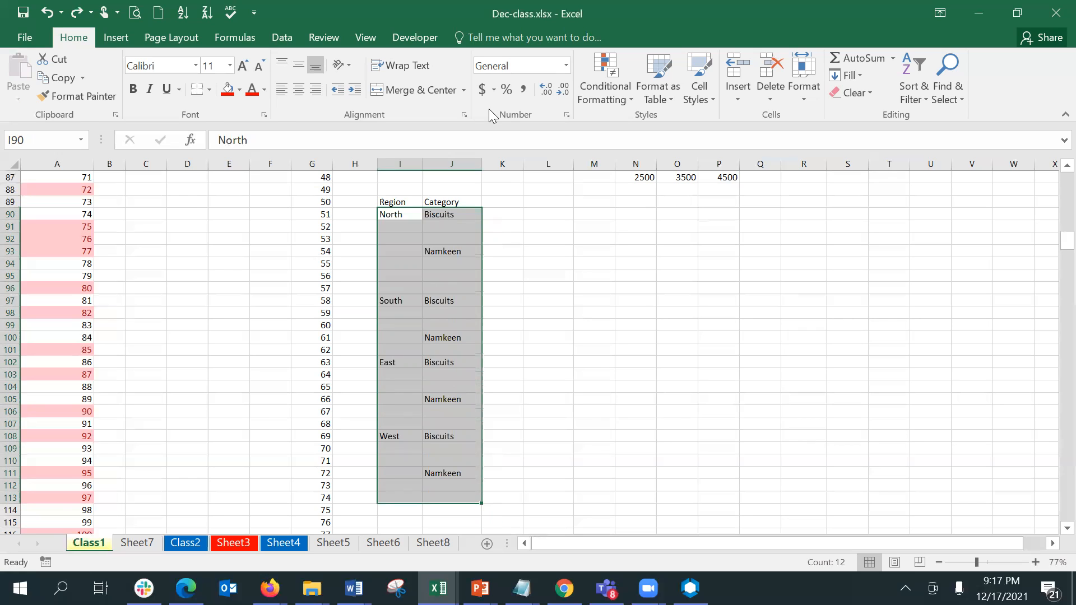
{"action": "key", "text": "ctrl+g"}
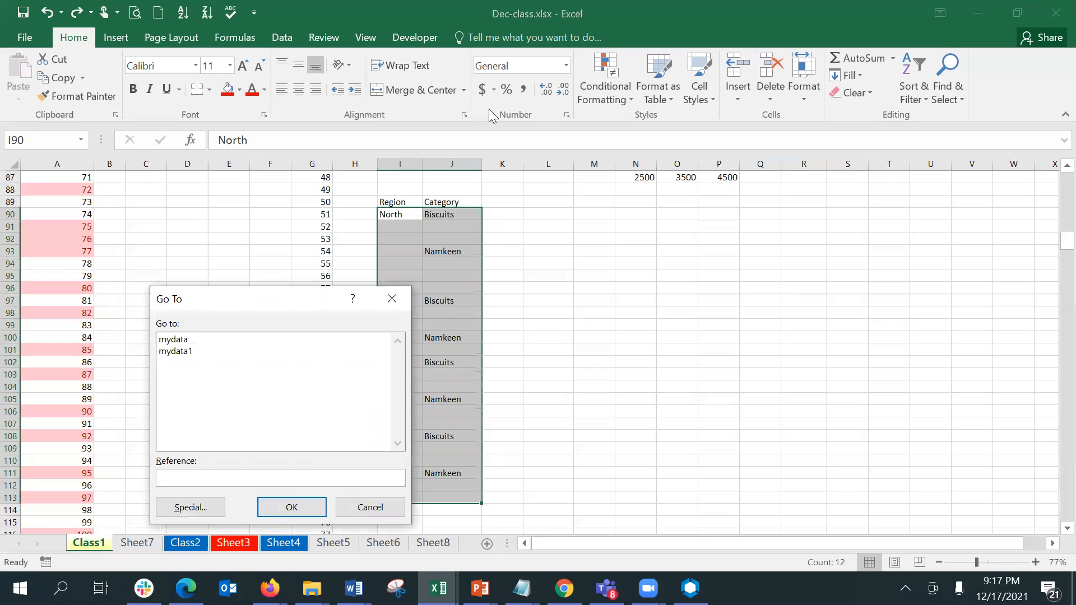
{"action": "left_click_drag", "start_coordinate": [212, 307], "coordinate": [218, 240]}
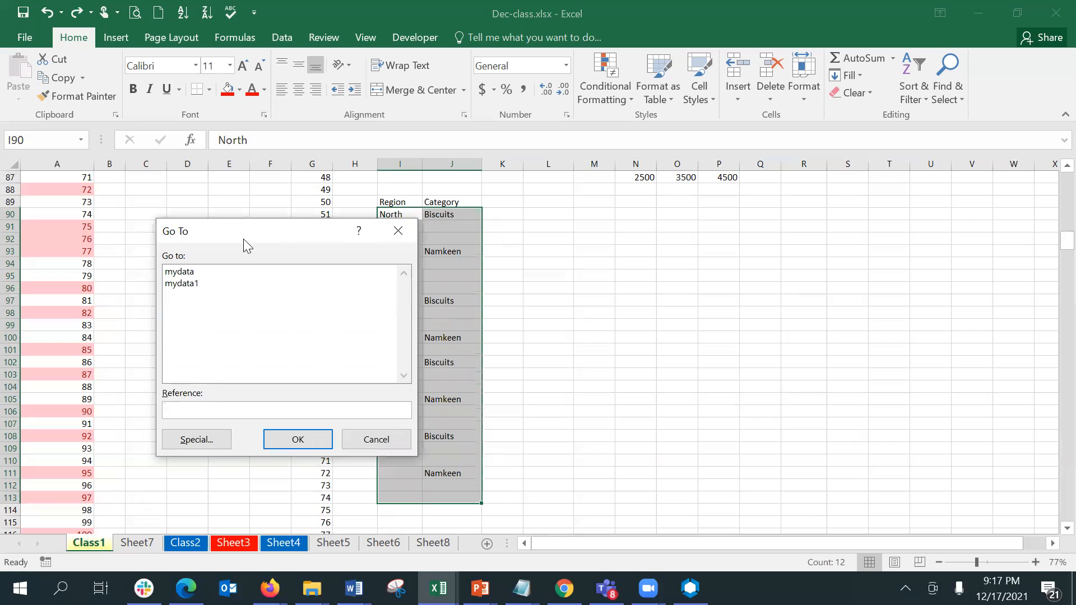
{"action": "left_click", "coordinate": [204, 441]}
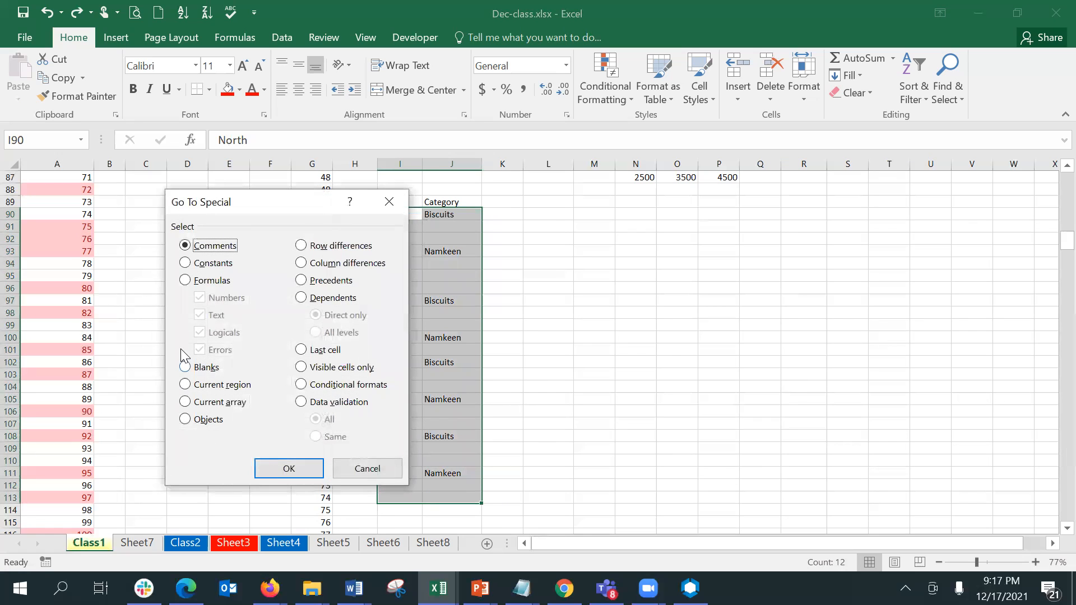
{"action": "left_click", "coordinate": [187, 368]}
{"action": "left_click", "coordinate": [283, 468]}
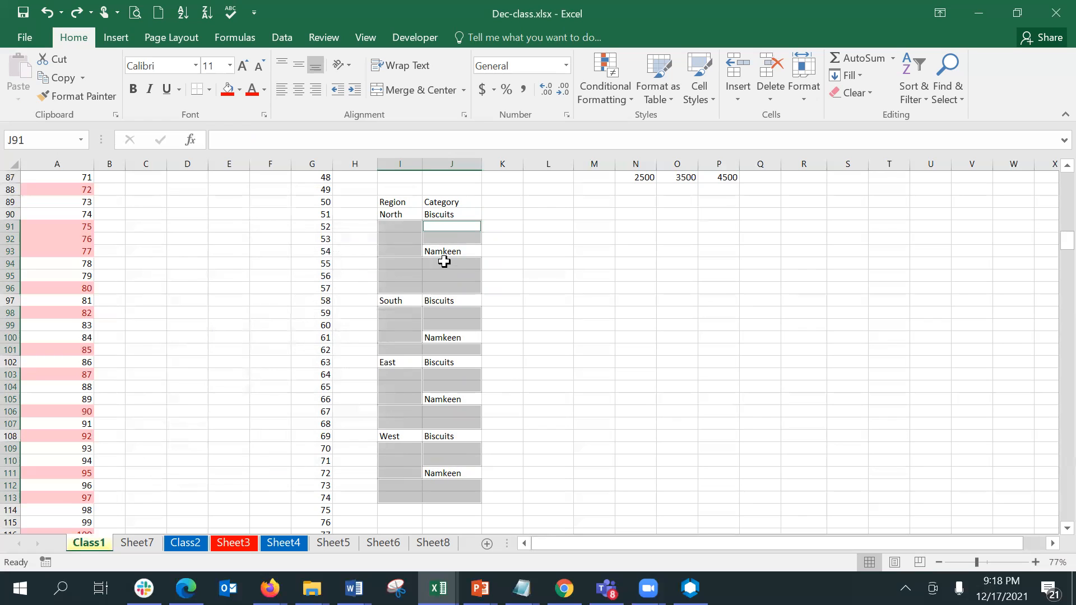
{"action": "left_click", "coordinate": [444, 226]}
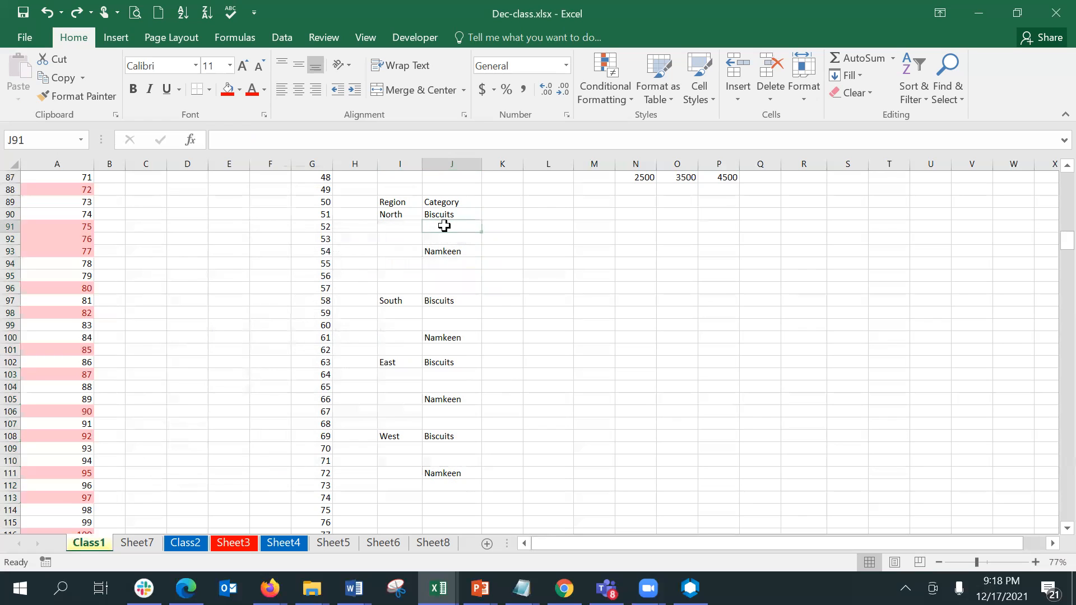
{"action": "left_click", "coordinate": [408, 226]}
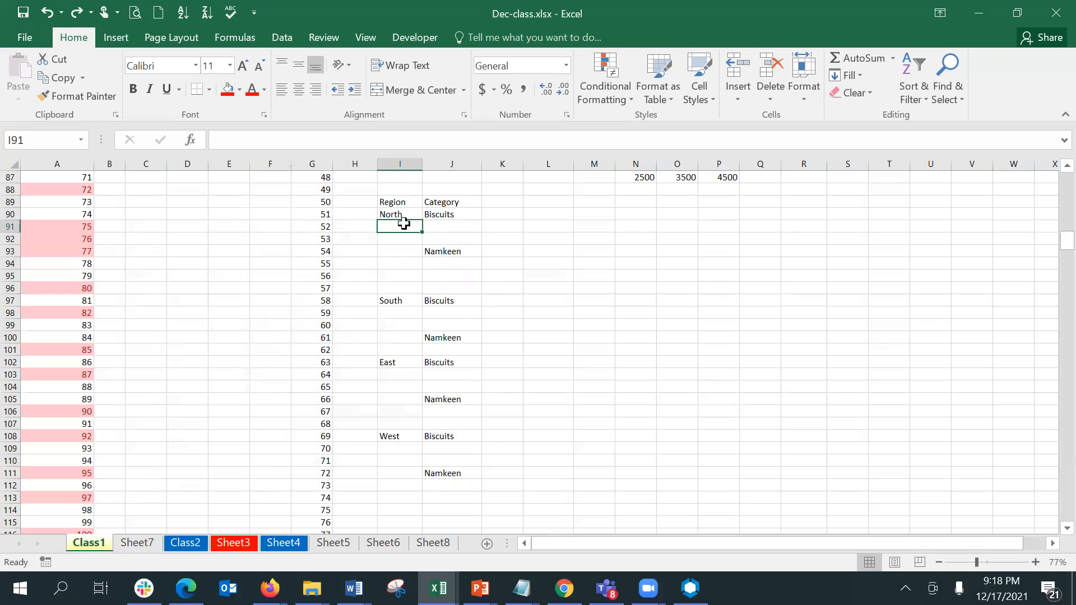
Select the blank cells within I90:J113 with Go To Special and fill them all at once with the relative formula =J90.
{"action": "left_click_drag", "start_coordinate": [395, 215], "coordinate": [469, 501]}
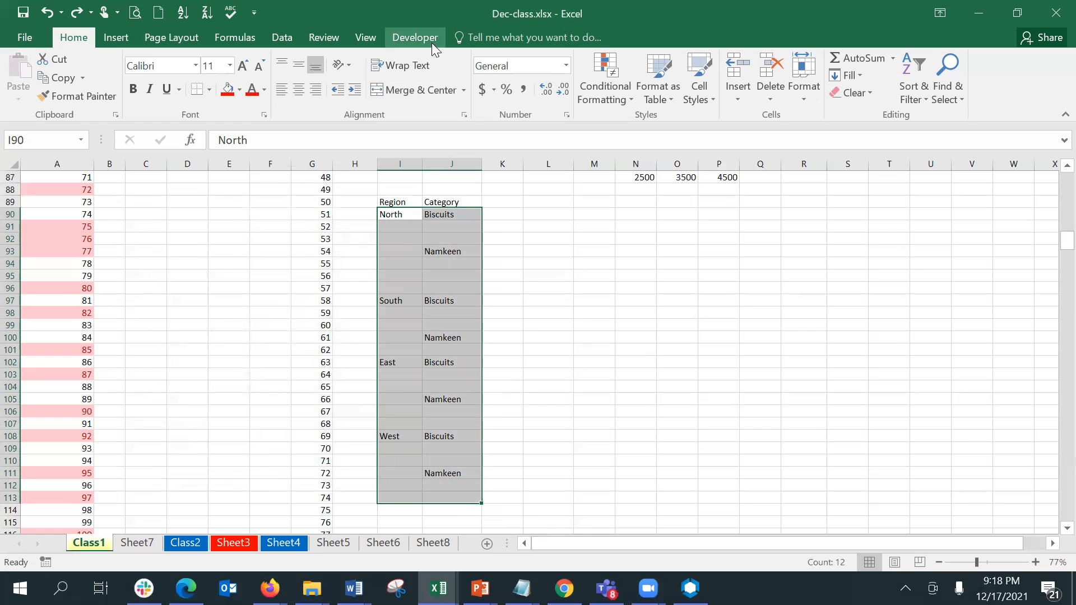
{"action": "key", "text": "F5"}
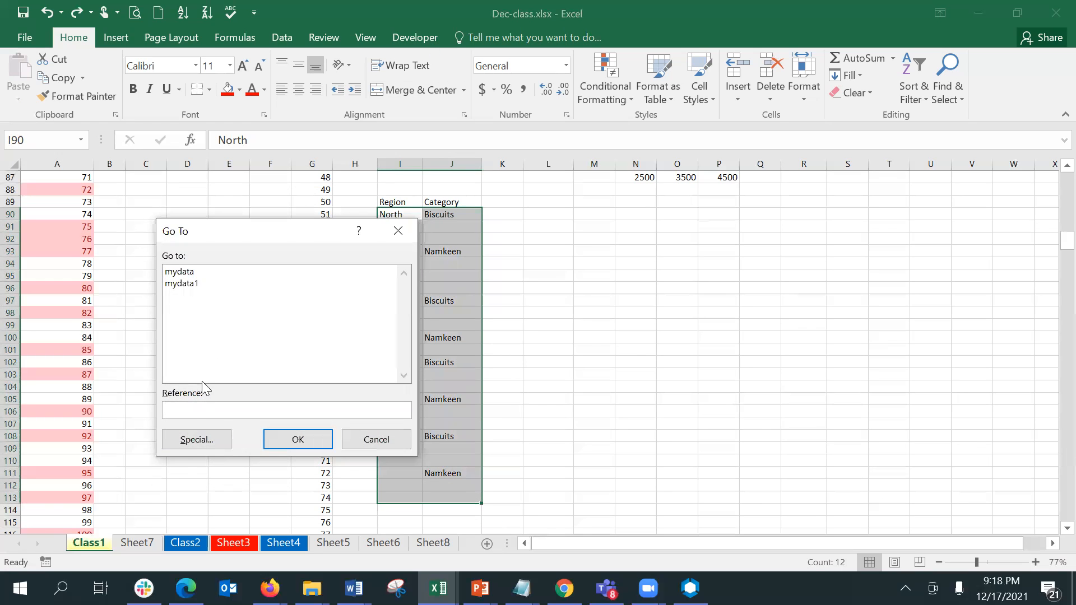
{"action": "left_click", "coordinate": [193, 443]}
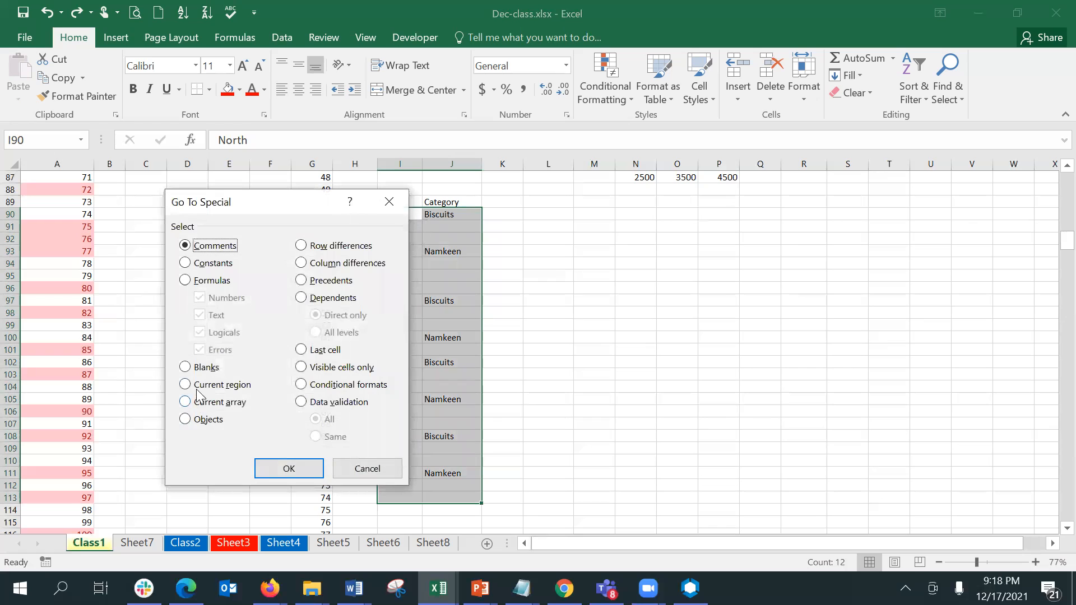
{"action": "left_click", "coordinate": [194, 370]}
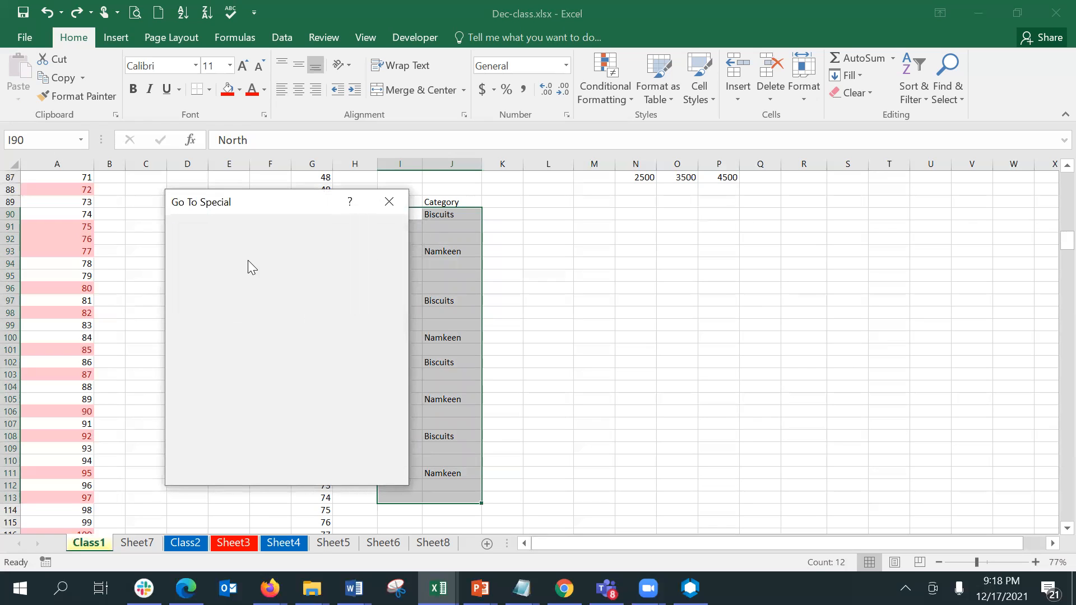
{"action": "left_click", "coordinate": [288, 468]}
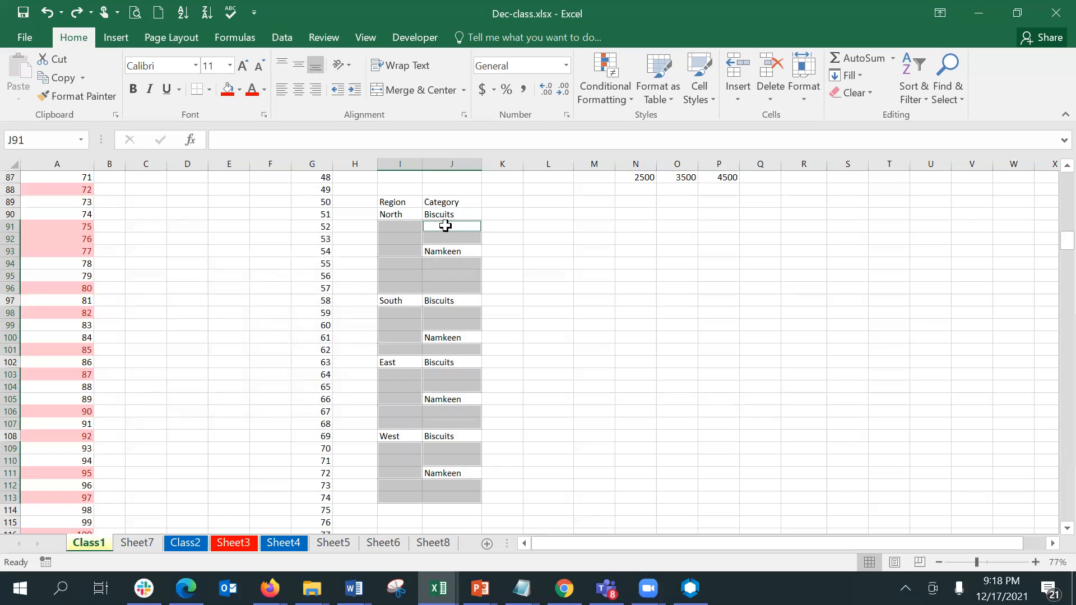
{"action": "type", "text": "="}
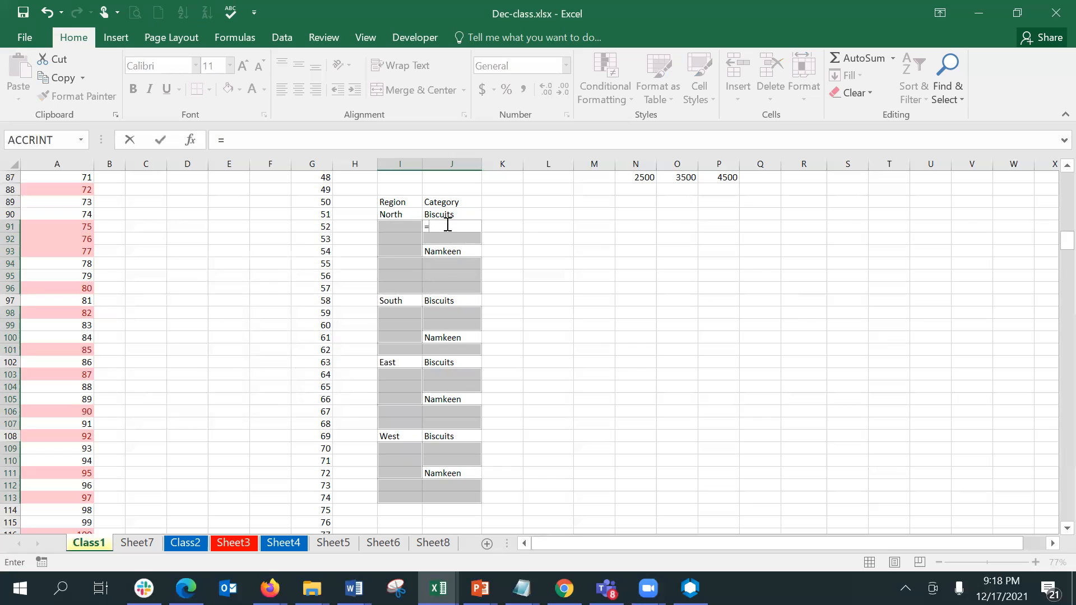
{"action": "left_click", "coordinate": [445, 217]}
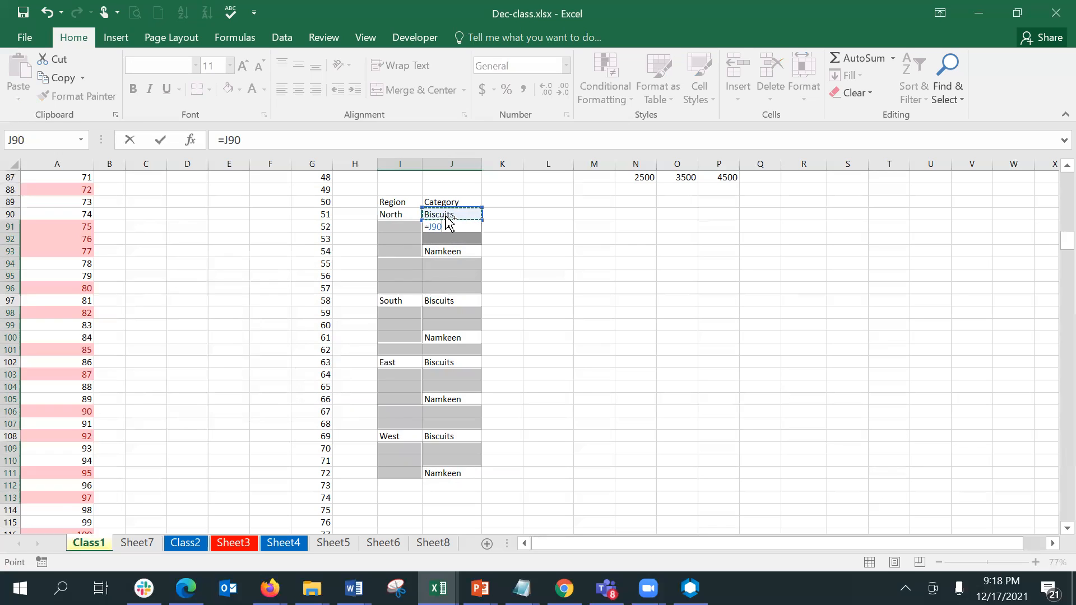
{"action": "key", "text": "ctrl+Return"}
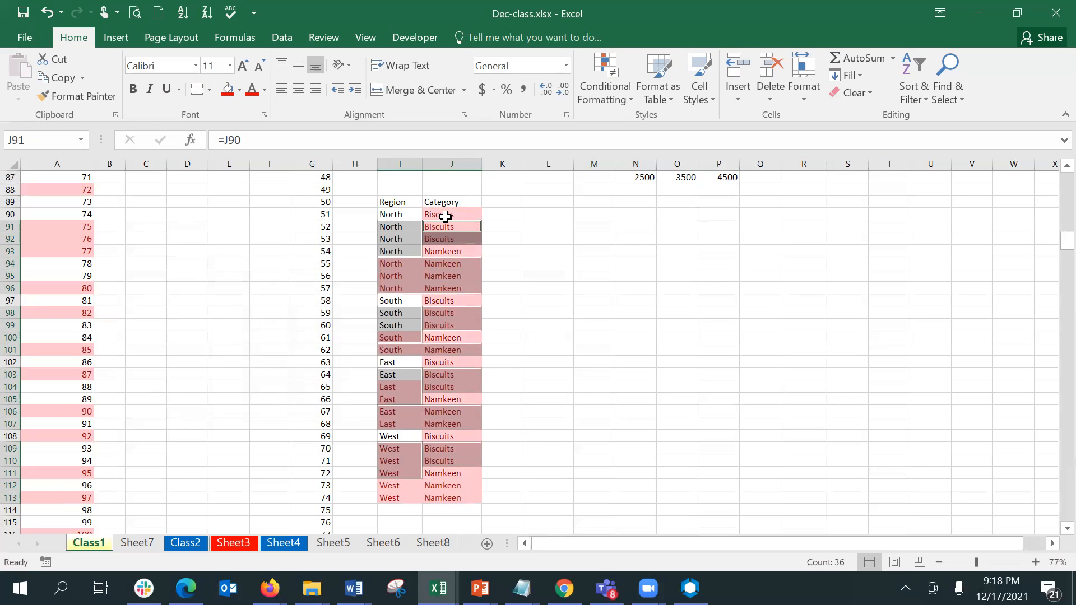
Clear the conditional formatting rules from the Region and Category list I89:J113 only.
{"action": "left_click_drag", "start_coordinate": [409, 201], "coordinate": [446, 494]}
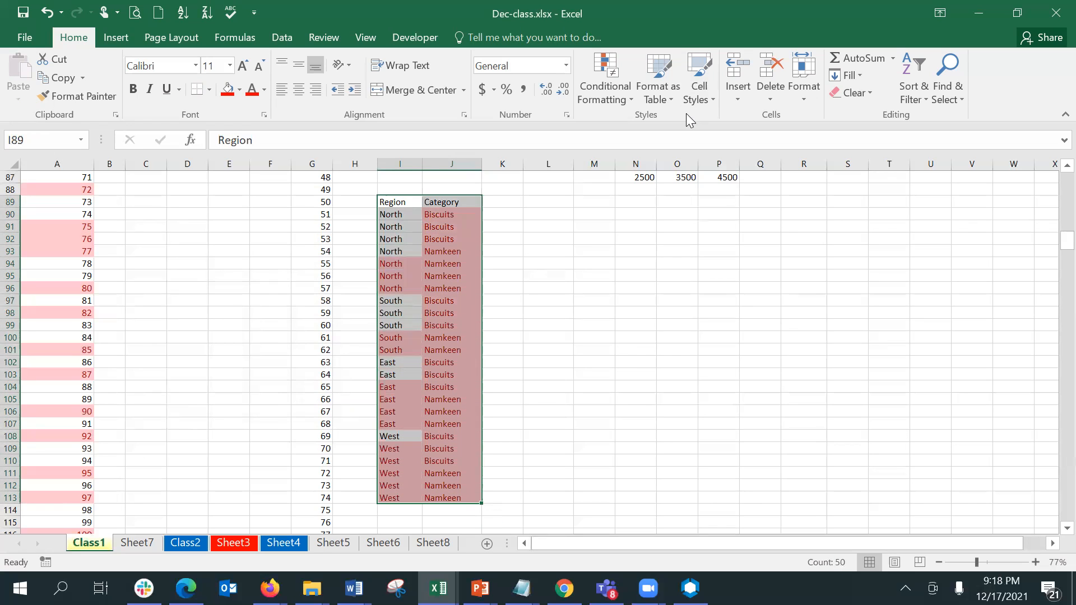
{"action": "left_click", "coordinate": [620, 91]}
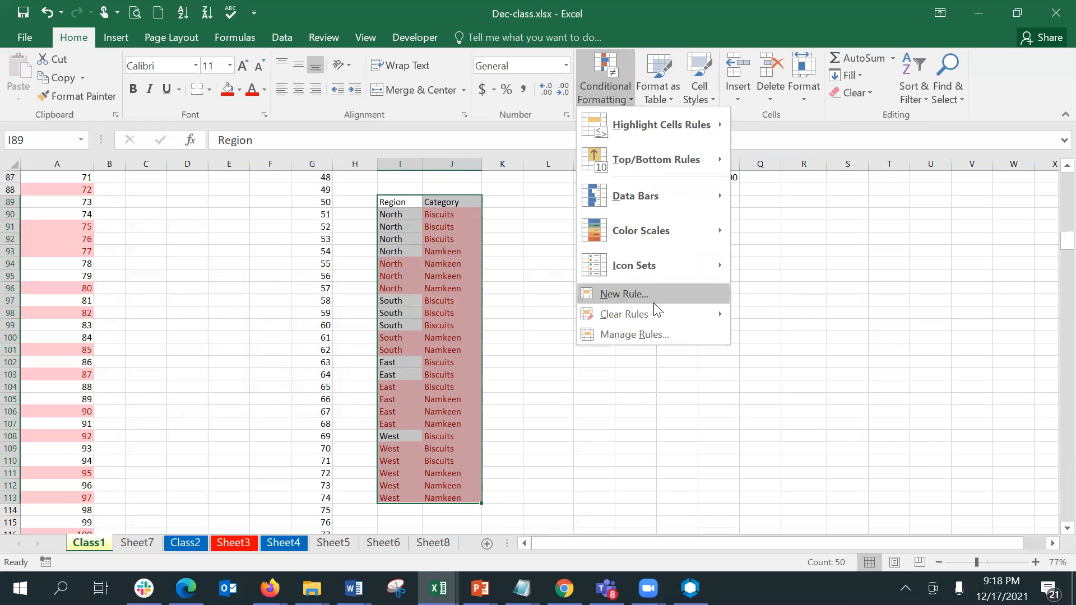
{"action": "mouse_move", "coordinate": [665, 315]}
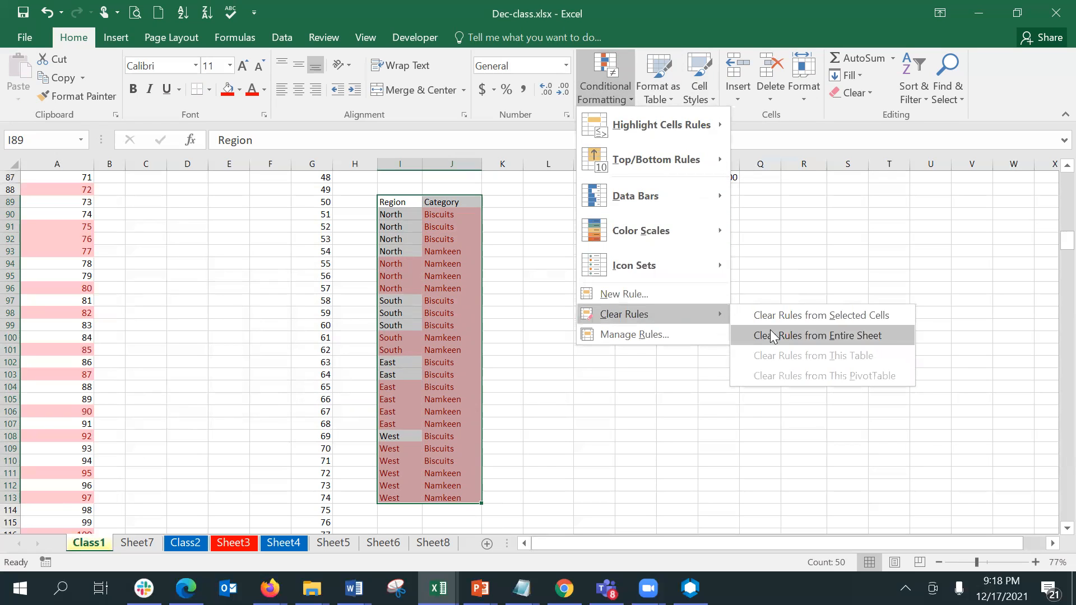
{"action": "left_click", "coordinate": [770, 320]}
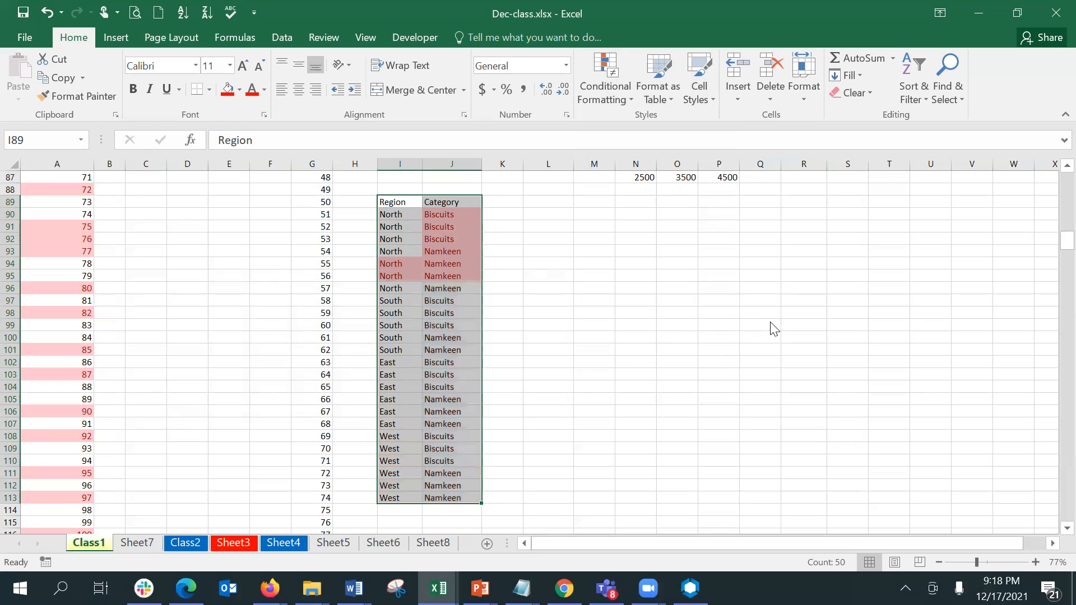
{"action": "left_click", "coordinate": [608, 338]}
{"action": "left_click_drag", "start_coordinate": [459, 214], "coordinate": [473, 336]}
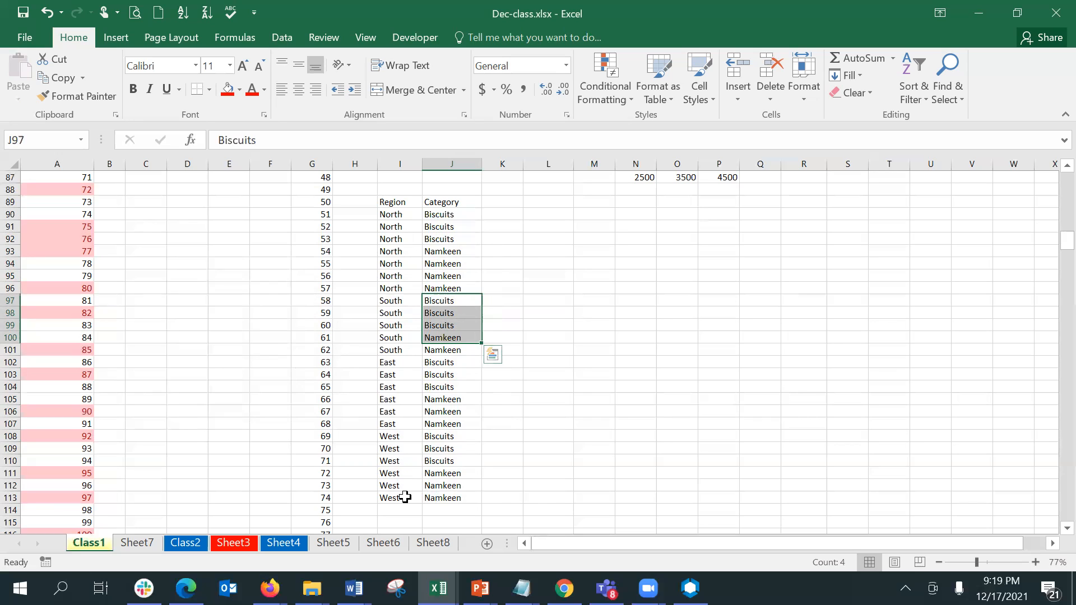
{"action": "left_click", "coordinate": [402, 215]}
{"action": "left_click", "coordinate": [404, 226]}
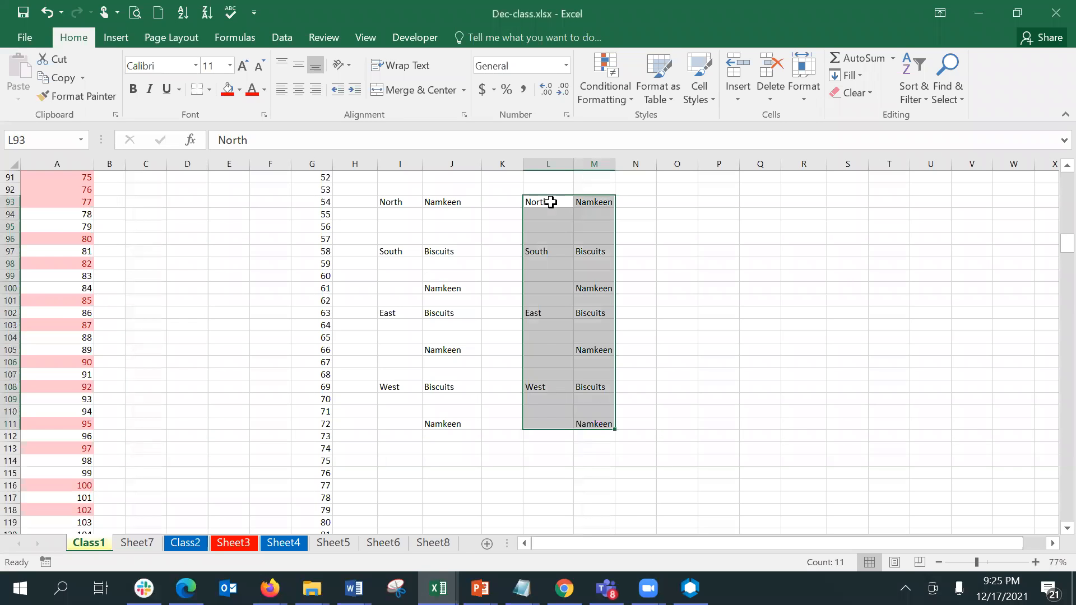
Select the blank cells within L93:M111 with Go To Special and delete them, shifting the remaining cells up.
{"action": "key", "text": "ctrl+g"}
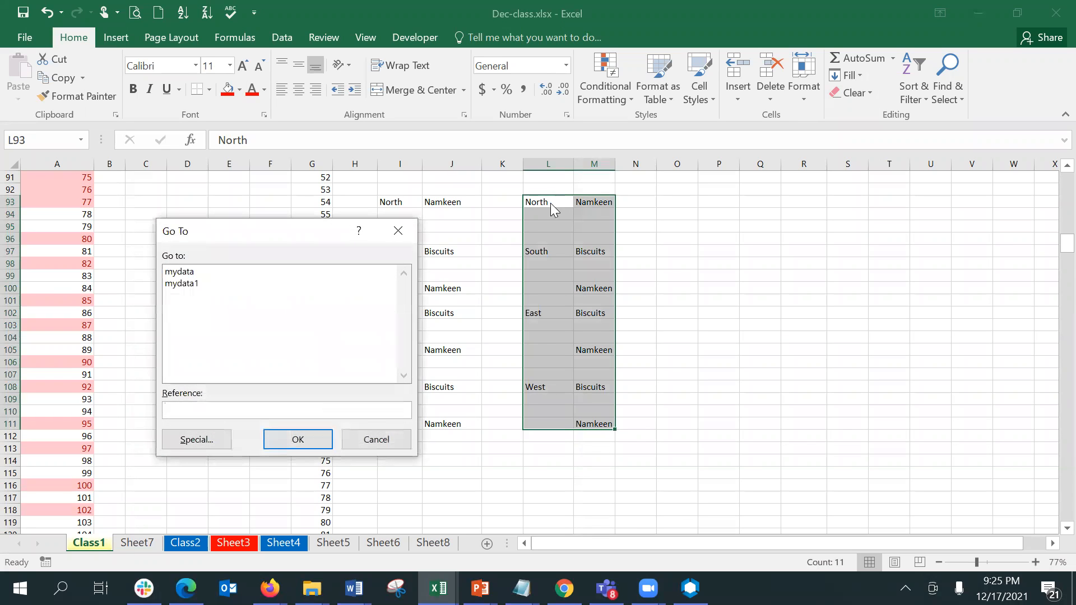
{"action": "left_click", "coordinate": [181, 442]}
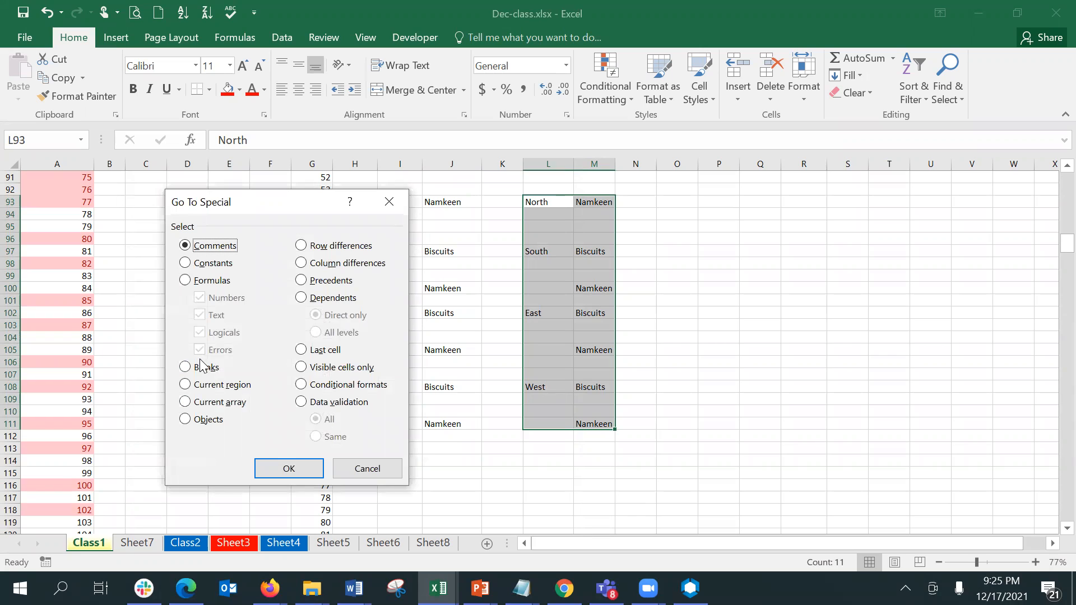
{"action": "left_click", "coordinate": [202, 370]}
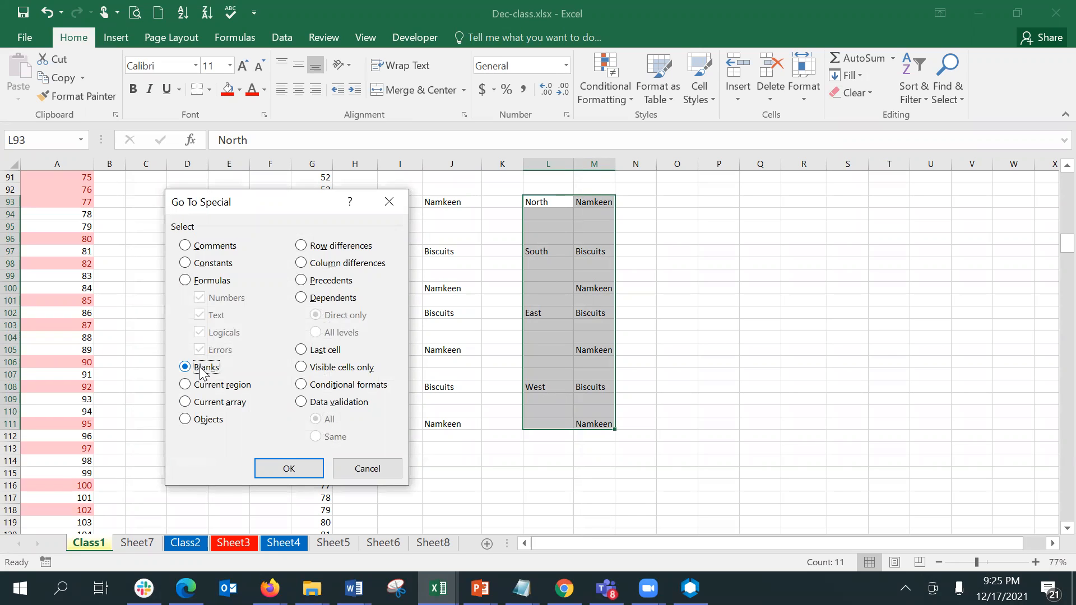
{"action": "left_click", "coordinate": [280, 469]}
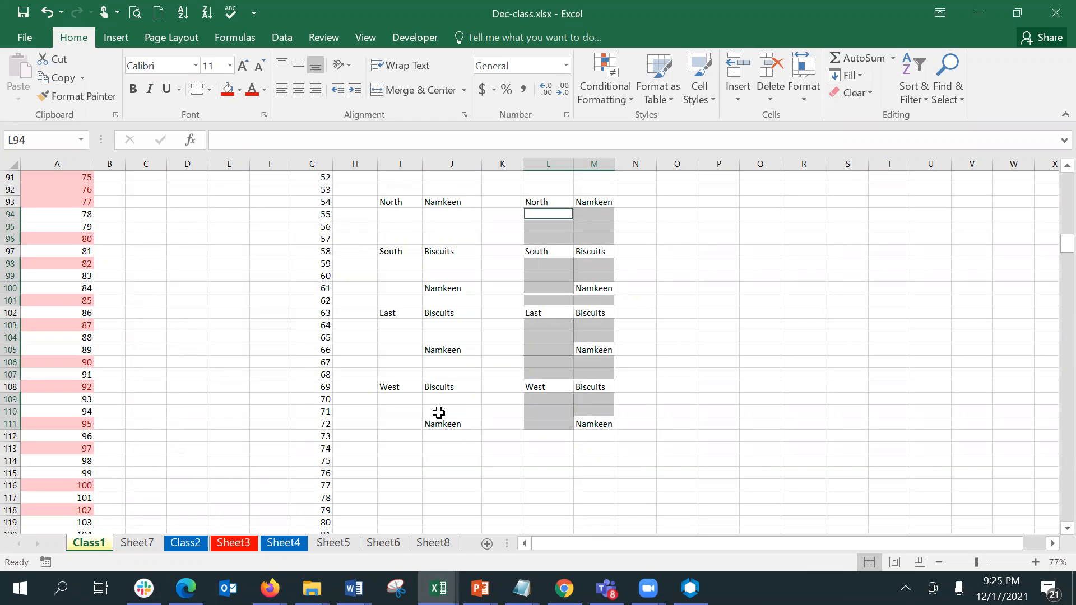
{"action": "key", "text": "ctrl+minus"}
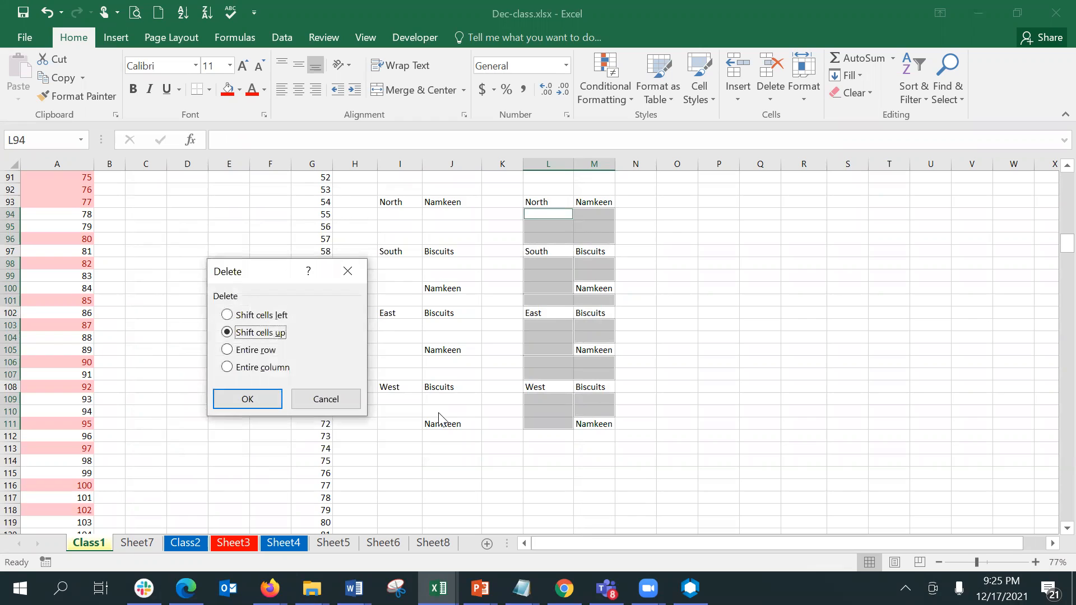
{"action": "left_click", "coordinate": [267, 398]}
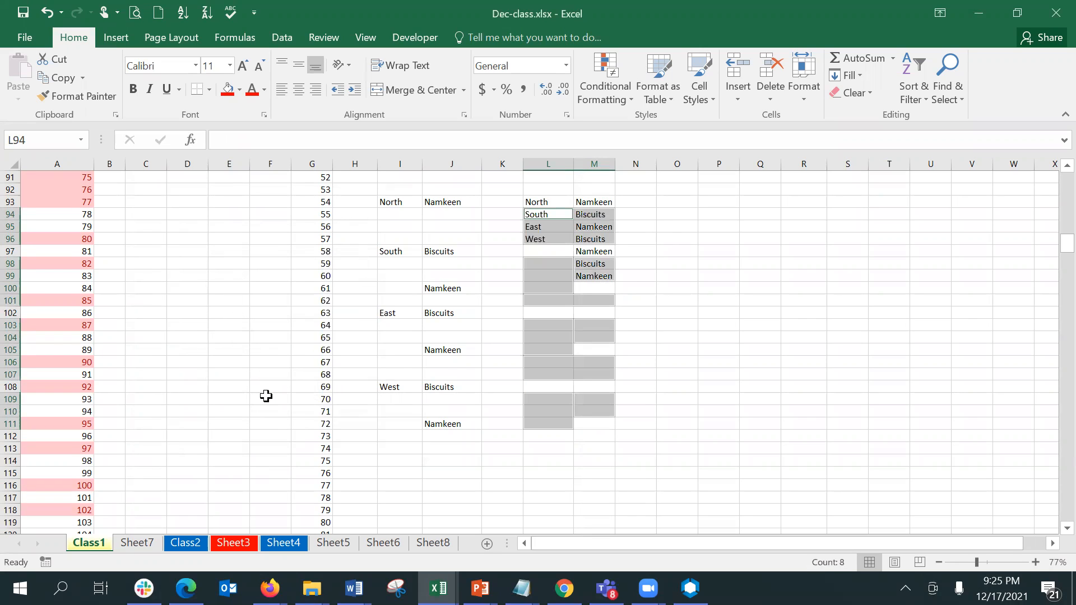
{"action": "left_click", "coordinate": [692, 435]}
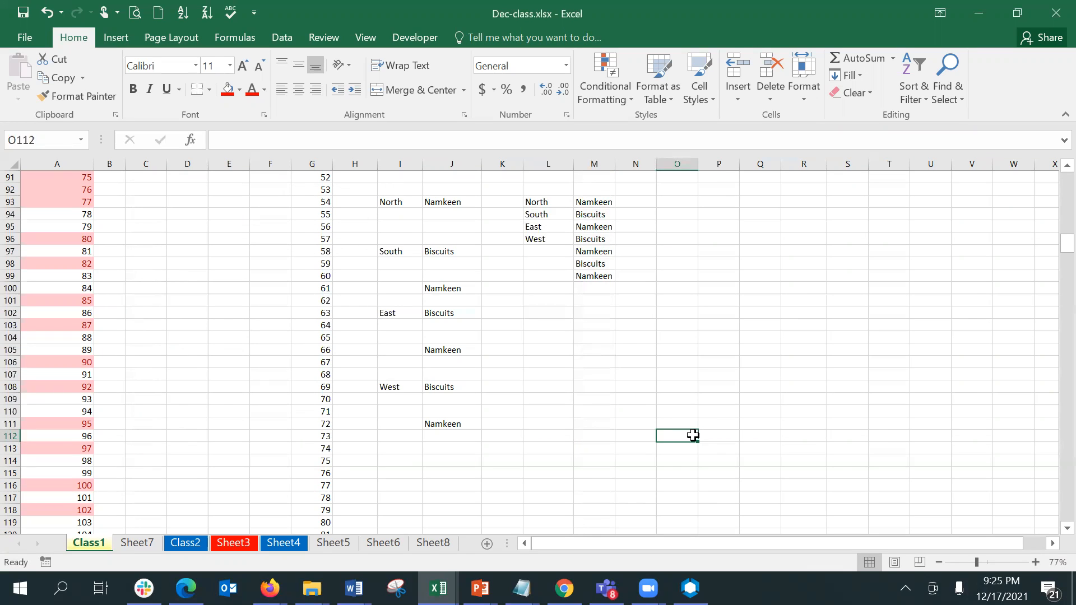
{"action": "left_click", "coordinate": [720, 200]}
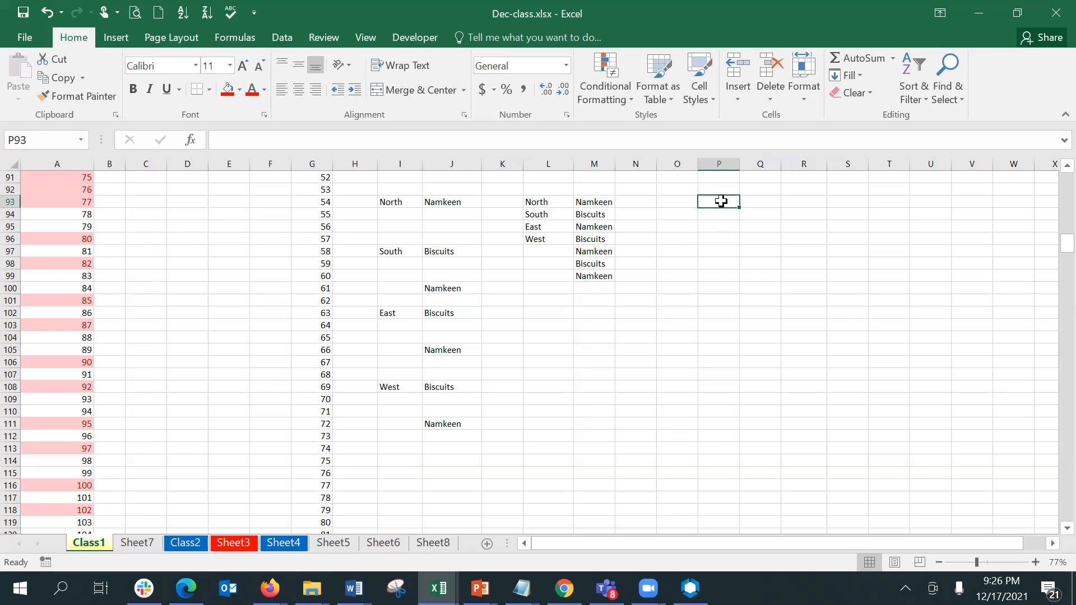
{"action": "left_click", "coordinate": [772, 99]}
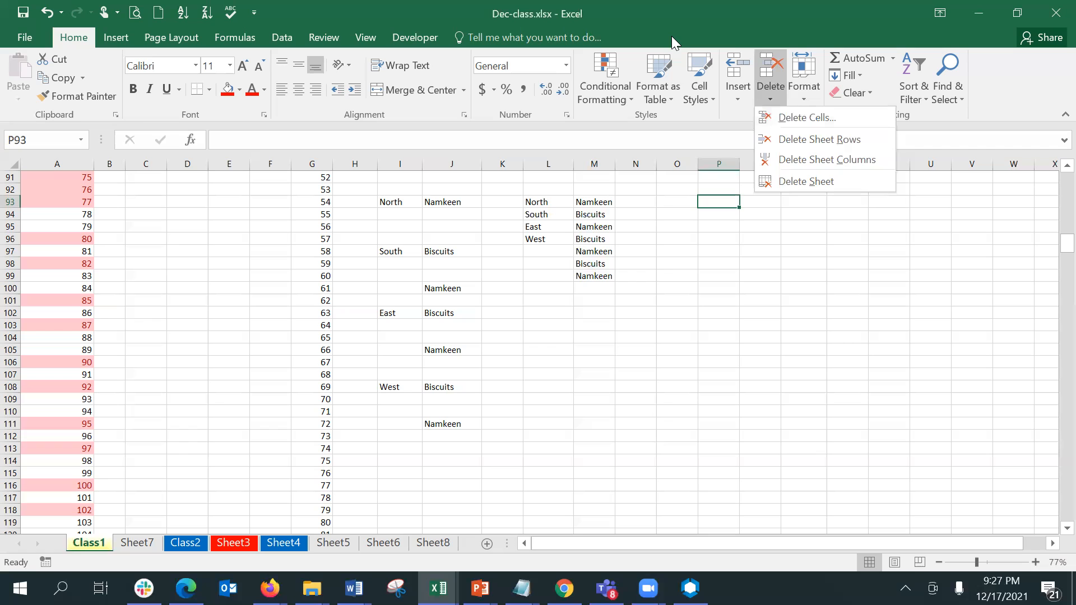
{"action": "key", "text": "Escape"}
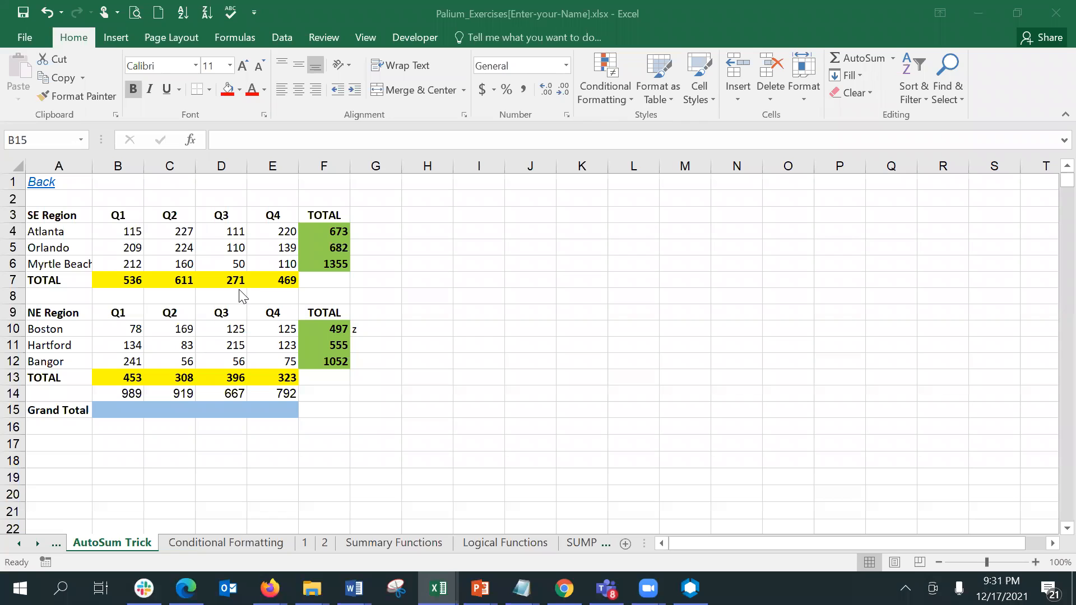
Undo the earlier AutoSum entries until the region TOTAL and Grand Total cells are empty again.
{"action": "left_click", "coordinate": [435, 343]}
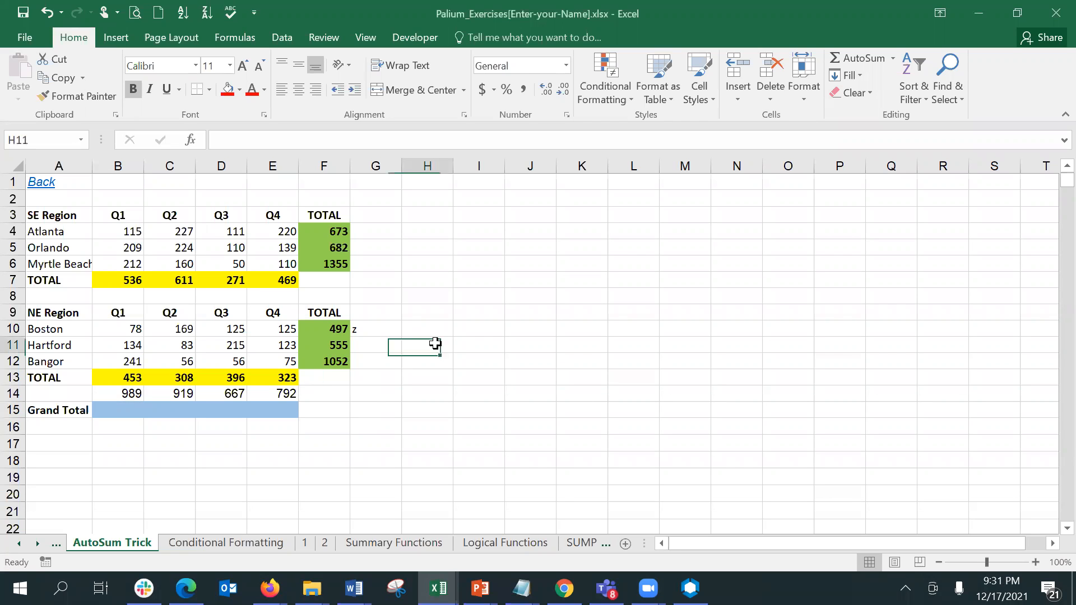
{"action": "key", "text": "ctrl+z"}
{"action": "key", "text": "ctrl+z"}
{"action": "key", "text": "ctrl+z"}
{"action": "key", "text": "ctrl+z"}
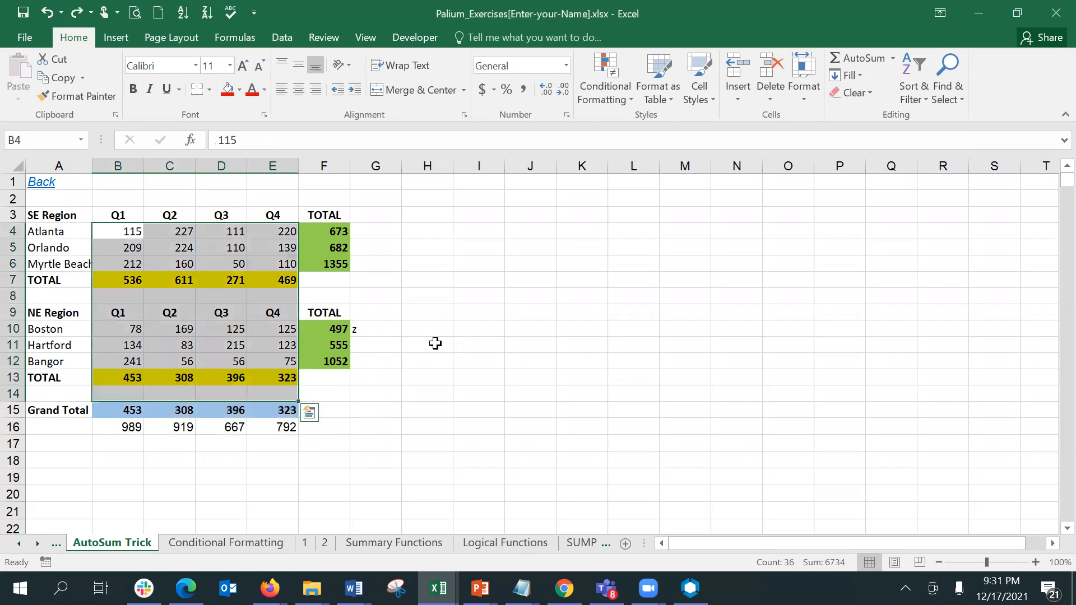
{"action": "key", "text": "ctrl+z"}
{"action": "key", "text": "ctrl+z"}
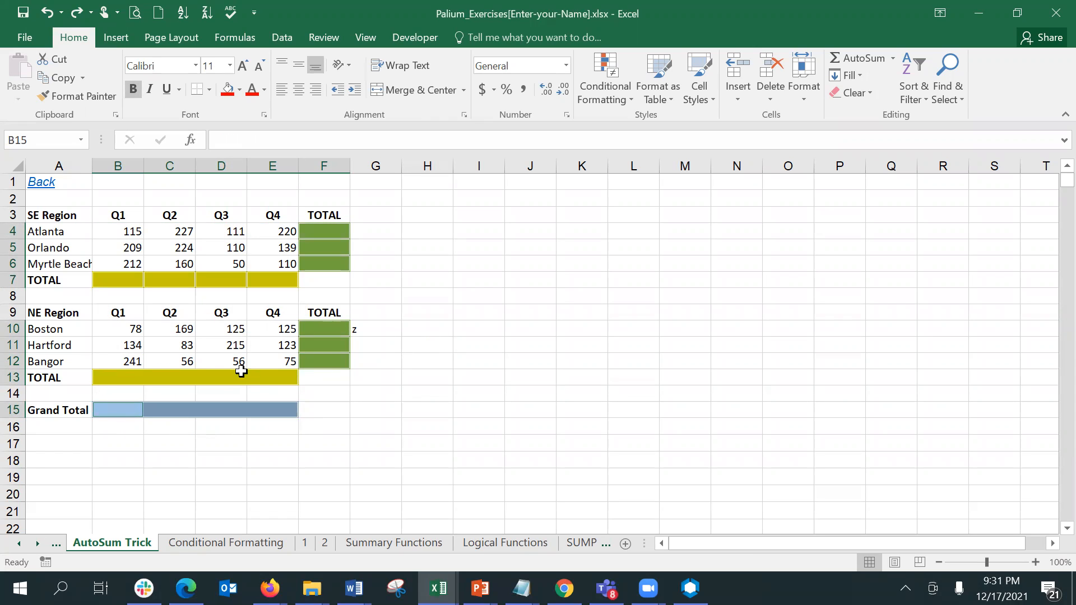
{"action": "left_click", "coordinate": [279, 380], "text": "shift"}
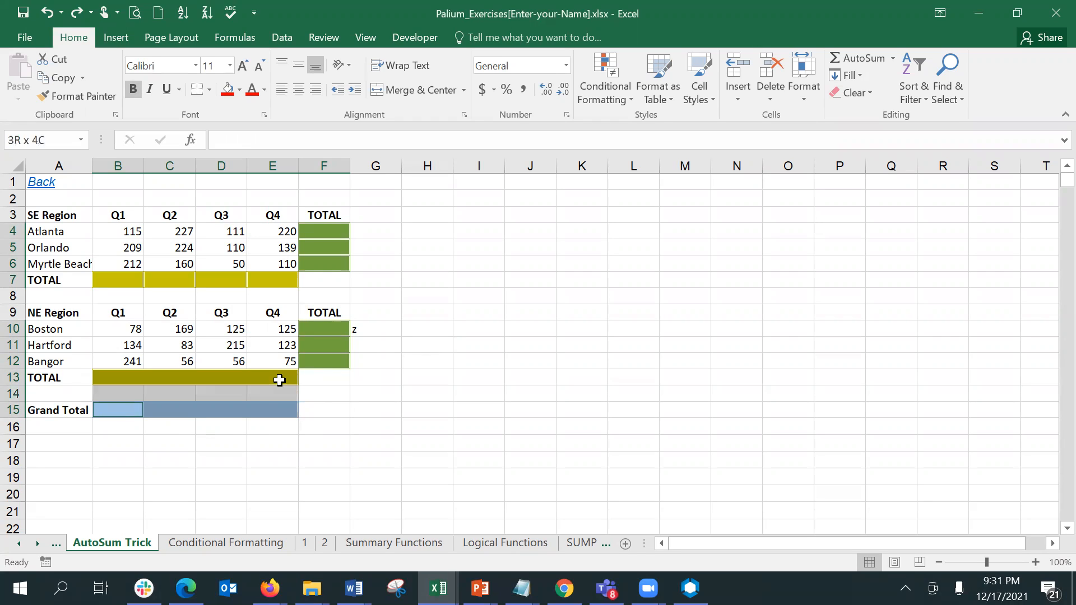
{"action": "left_click", "coordinate": [279, 380], "text": "ctrl"}
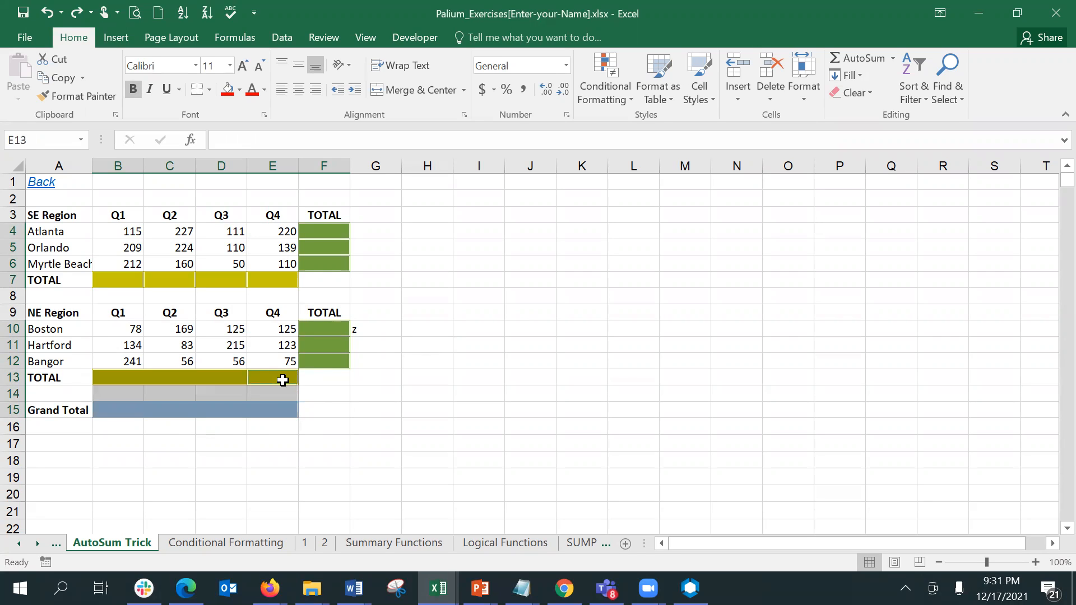
{"action": "left_click", "coordinate": [185, 295]}
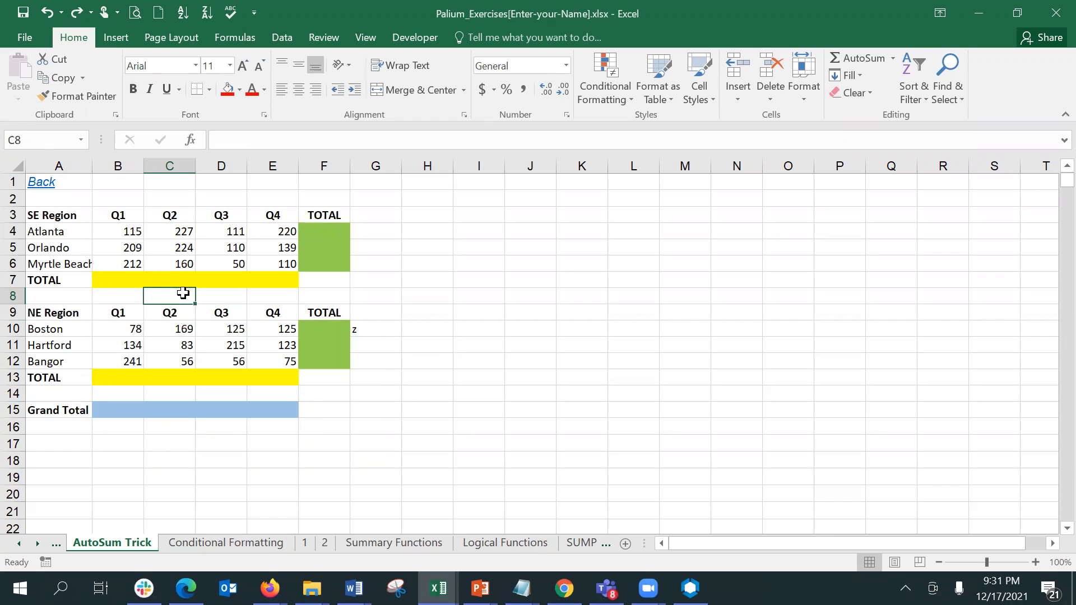
{"action": "left_click", "coordinate": [123, 280]}
{"action": "mouse_move", "coordinate": [122, 280]}
{"action": "left_mouse_down"}
{"action": "mouse_move", "coordinate": [243, 286]}
{"action": "mouse_move", "coordinate": [270, 274]}
{"action": "left_mouse_up"}
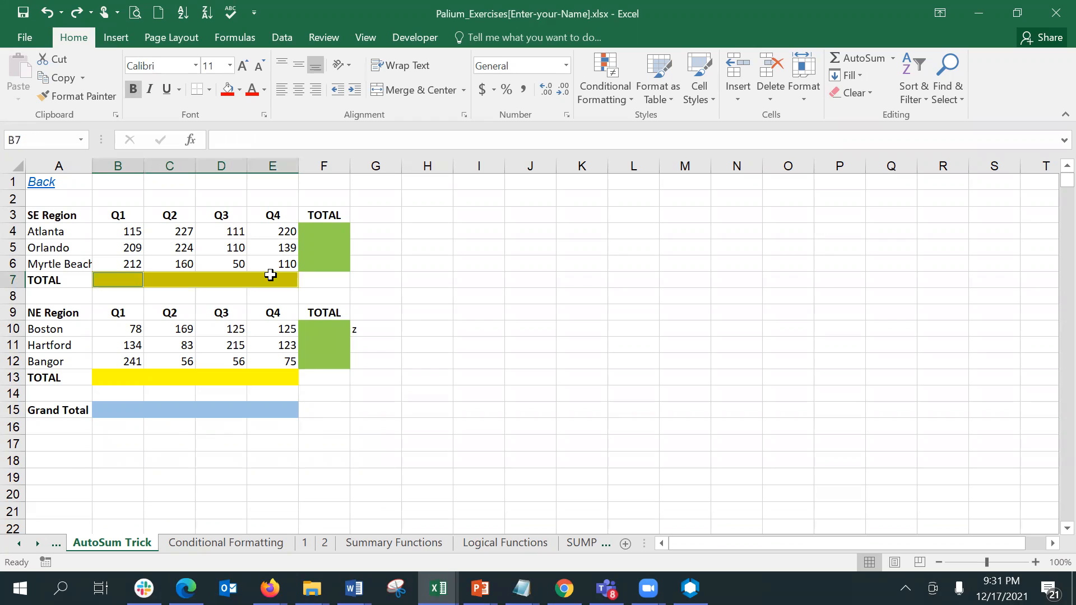
{"action": "left_click_drag", "start_coordinate": [317, 231], "coordinate": [334, 361], "text": "ctrl"}
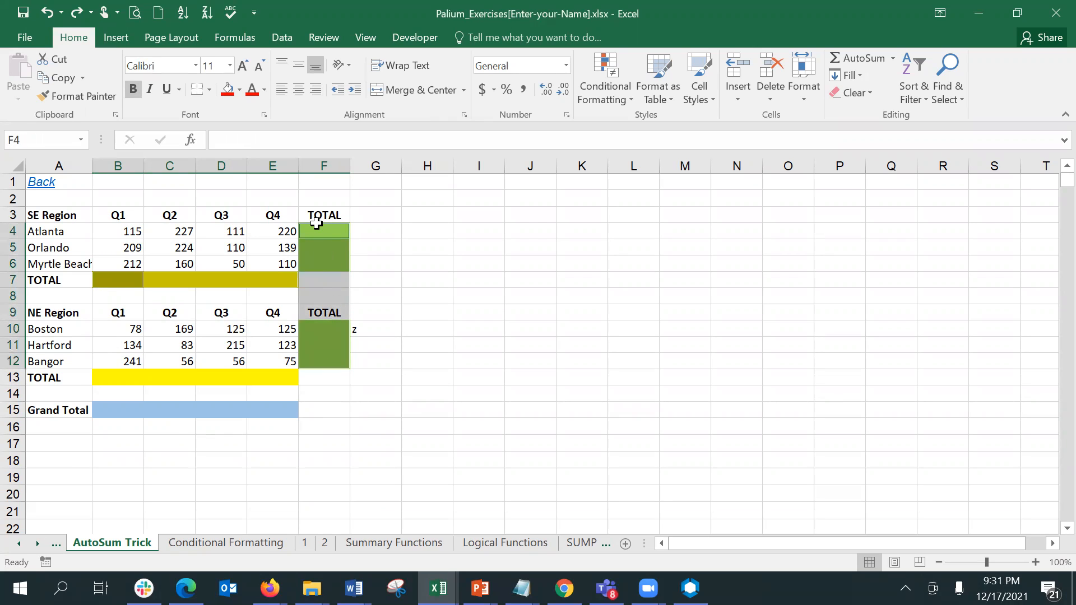
{"action": "left_click_drag", "start_coordinate": [316, 226], "coordinate": [316, 227], "text": "ctrl"}
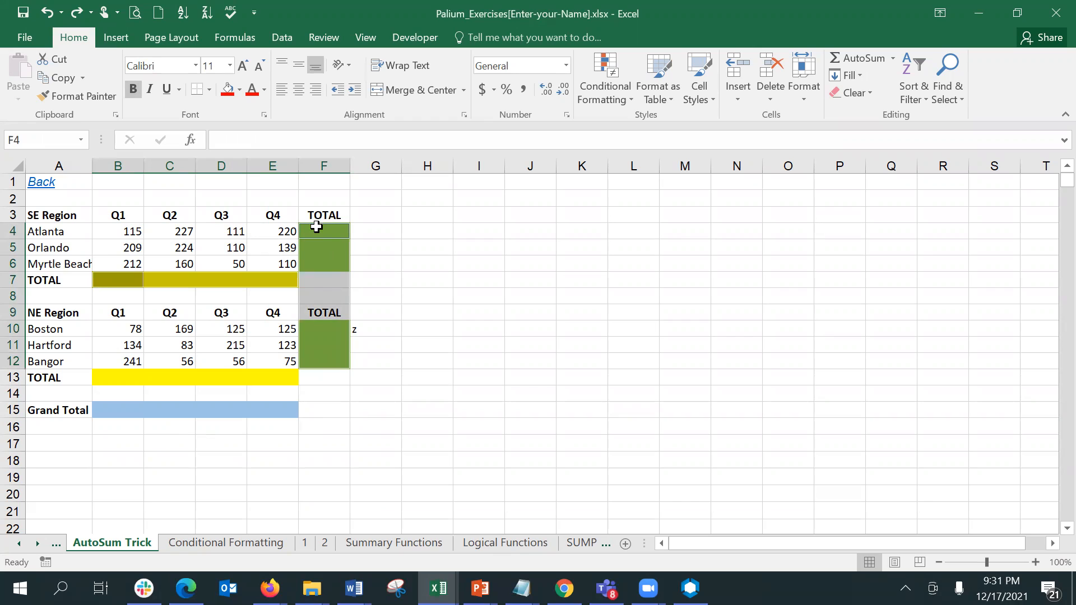
{"action": "left_click", "coordinate": [442, 266]}
Select B7:E7, F4:F6, F10:F12 and B13:E13 together and fill in the region totals with AutoSum.
{"action": "left_click", "coordinate": [119, 280]}
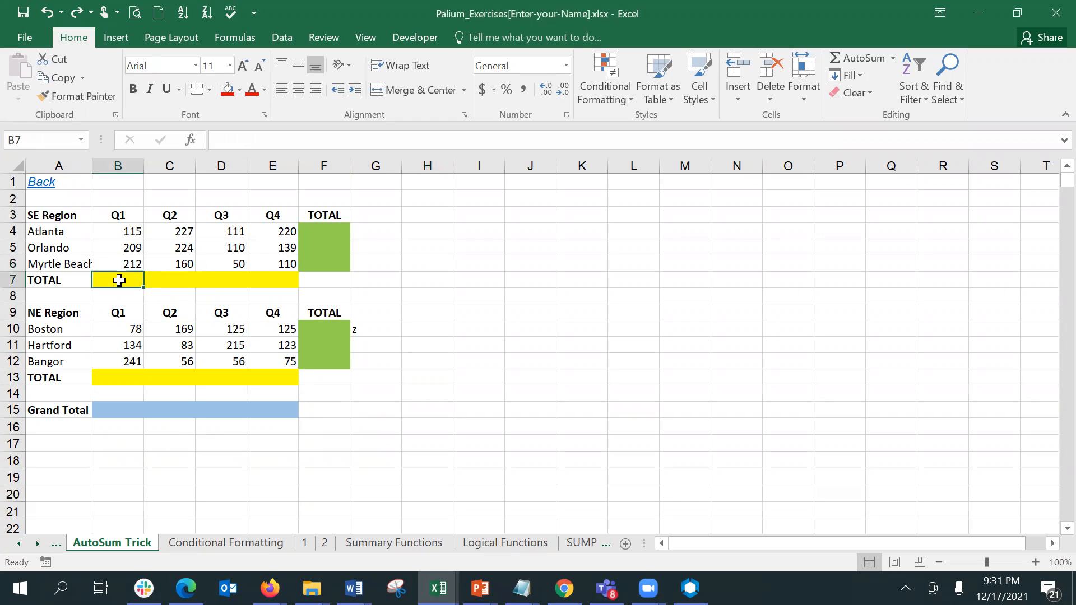
{"action": "left_click_drag", "start_coordinate": [119, 280], "coordinate": [262, 282]}
{"action": "left_click_drag", "start_coordinate": [322, 230], "coordinate": [324, 263]}
{"action": "left_click_drag", "start_coordinate": [319, 328], "coordinate": [316, 362]}
{"action": "left_click_drag", "start_coordinate": [102, 377], "coordinate": [273, 374]}
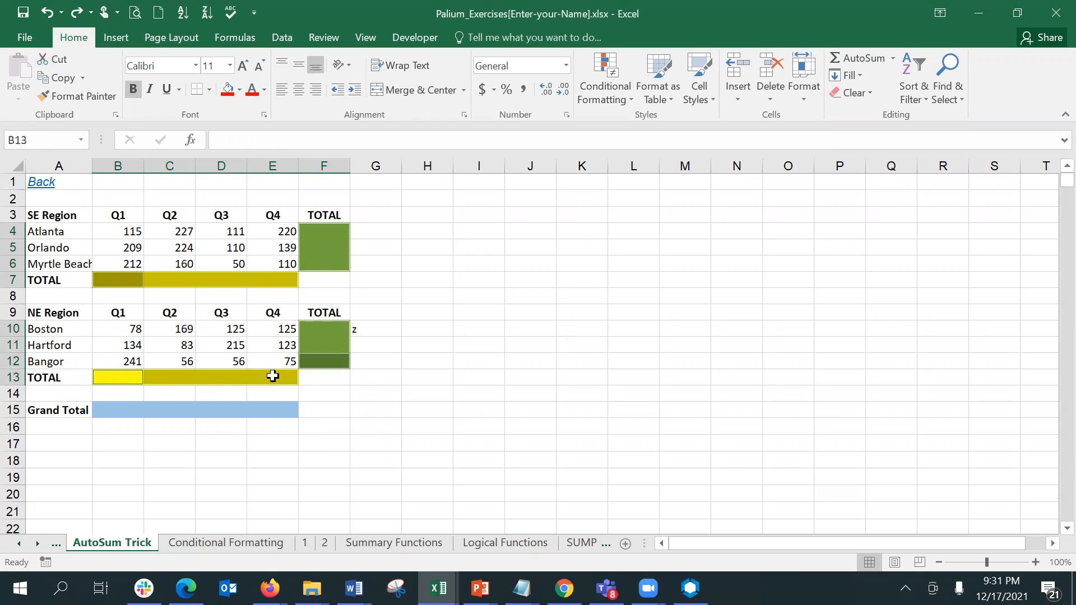
{"action": "left_click", "coordinate": [847, 56]}
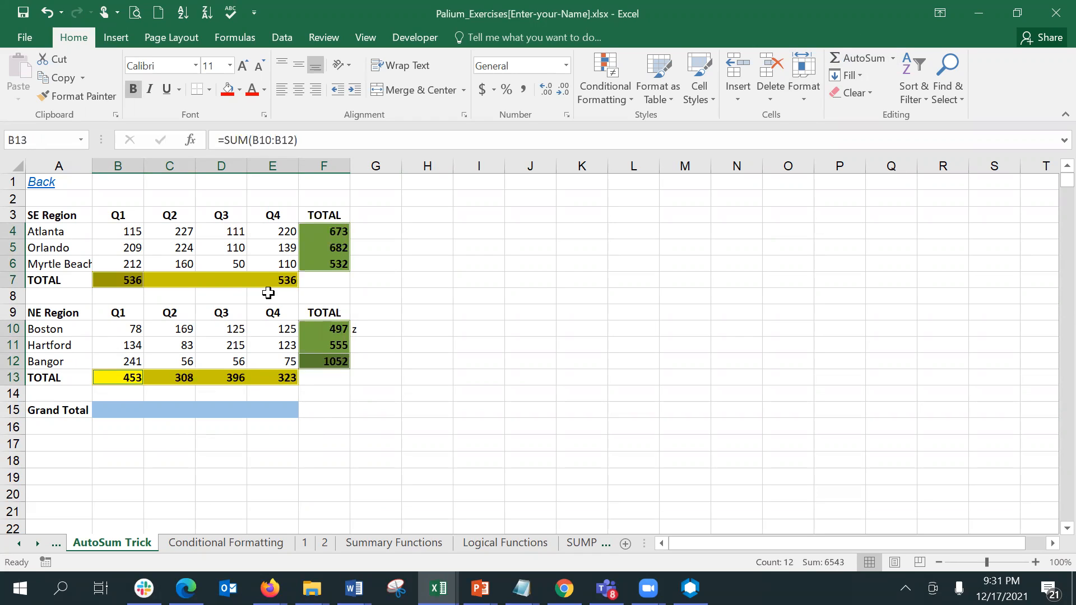
Select C7, autofit column C to its contents and widen the column again.
{"action": "left_click", "coordinate": [190, 273]}
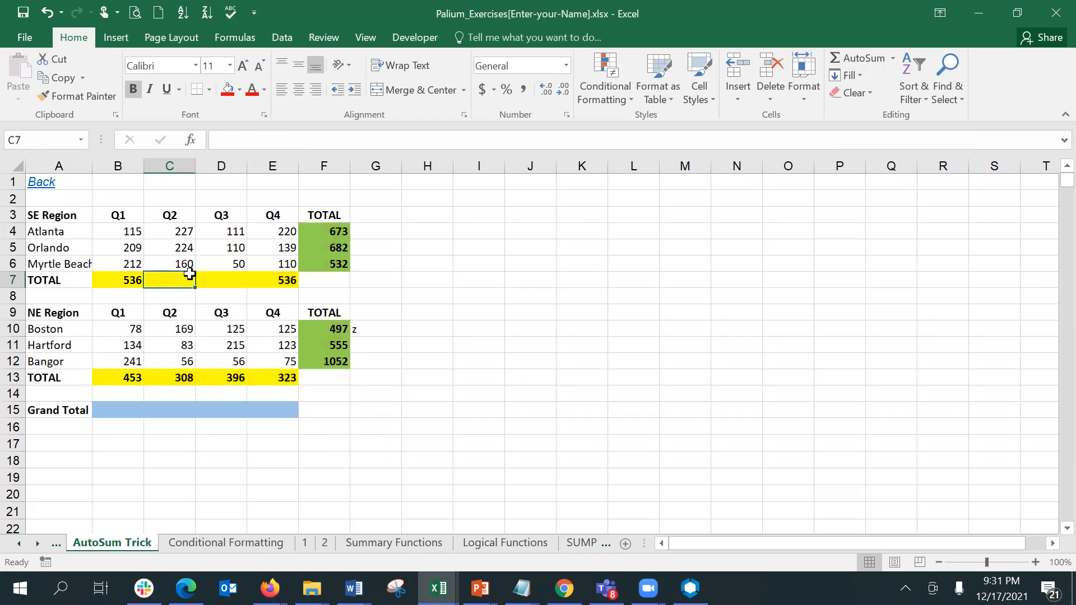
{"action": "double_click", "coordinate": [195, 166]}
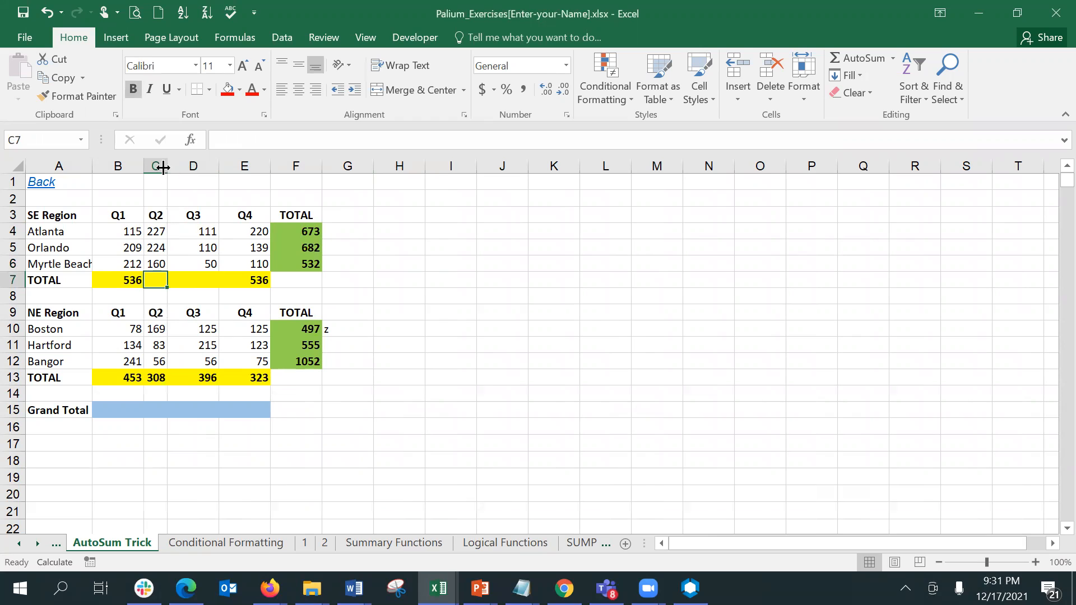
{"action": "left_click_drag", "start_coordinate": [163, 166], "coordinate": [194, 166]}
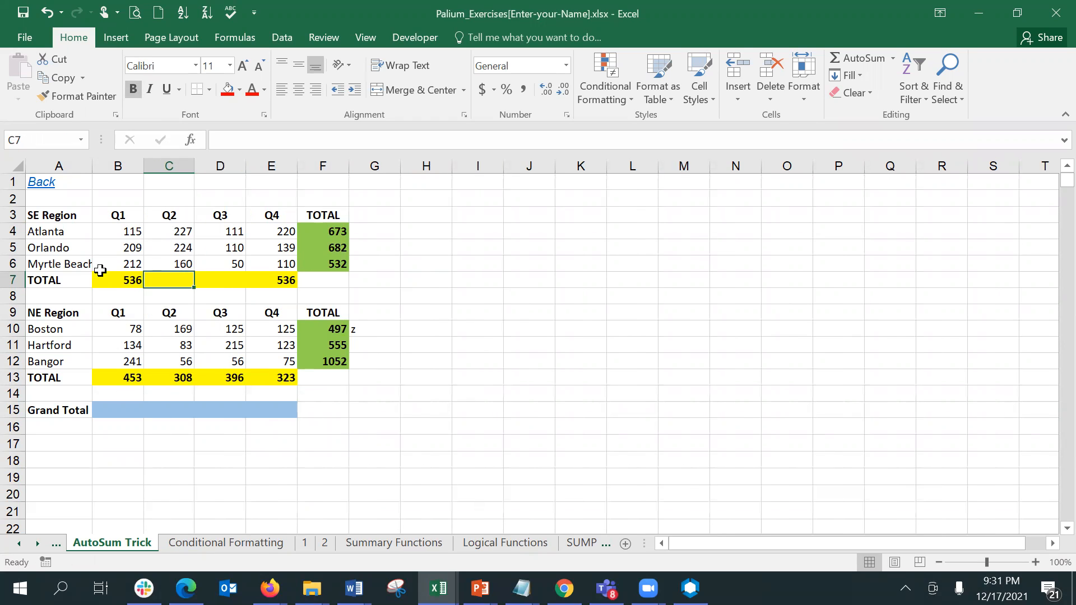
Apply AutoSum to the range B4:E14 to add up the quarterly totals in row 14.
{"action": "left_click_drag", "start_coordinate": [135, 257], "coordinate": [278, 397]}
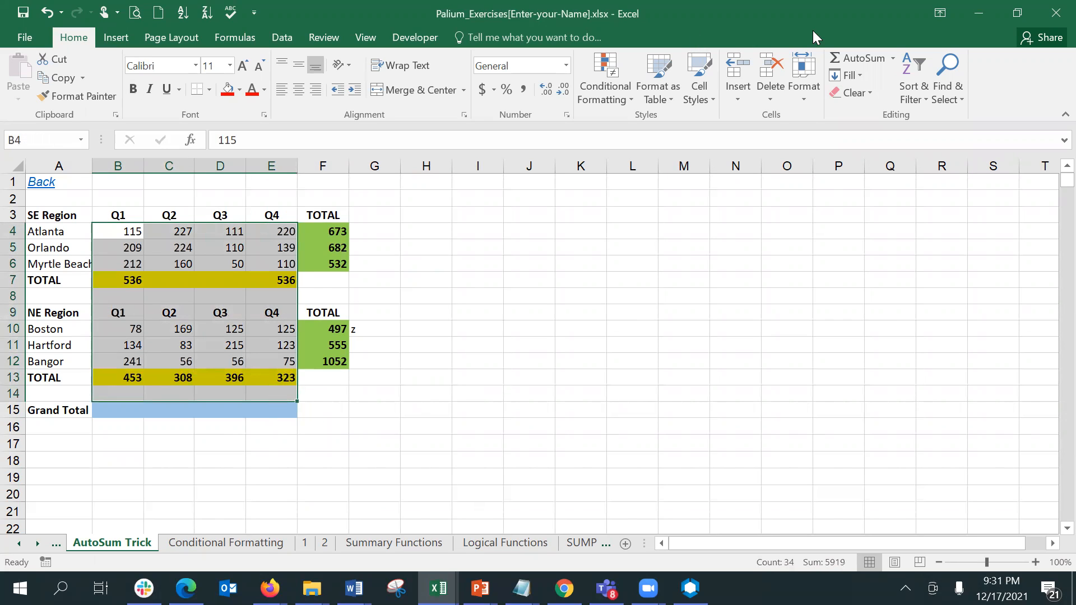
{"action": "left_click", "coordinate": [839, 59]}
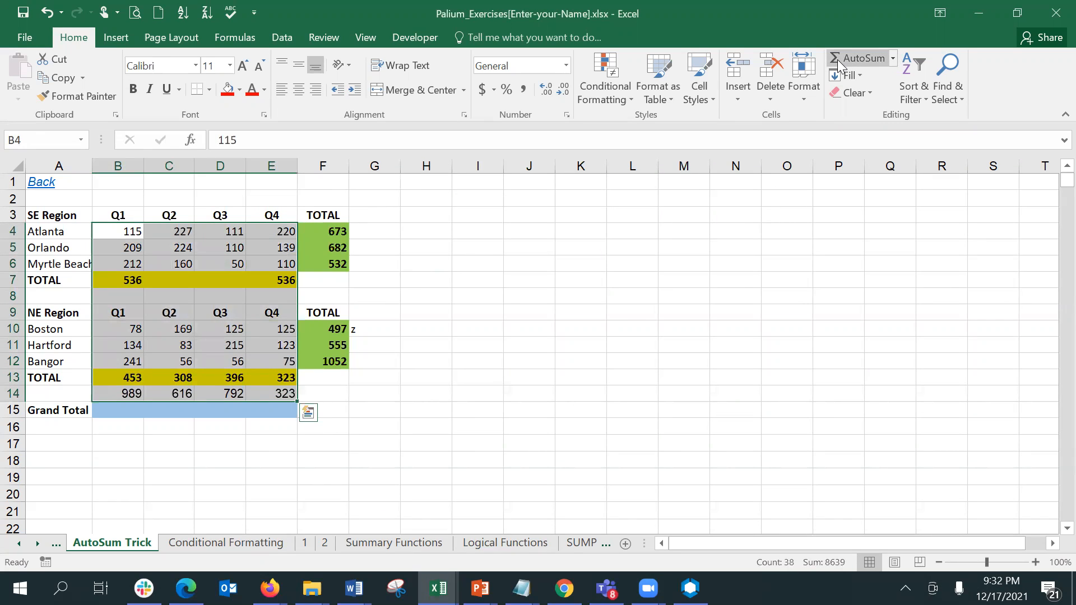
Undo the row 14 sums, the column C width changes and the region totals, and drop the selection.
{"action": "key", "text": "ctrl+z"}
{"action": "key", "text": "ctrl+z"}
{"action": "key", "text": "ctrl+z"}
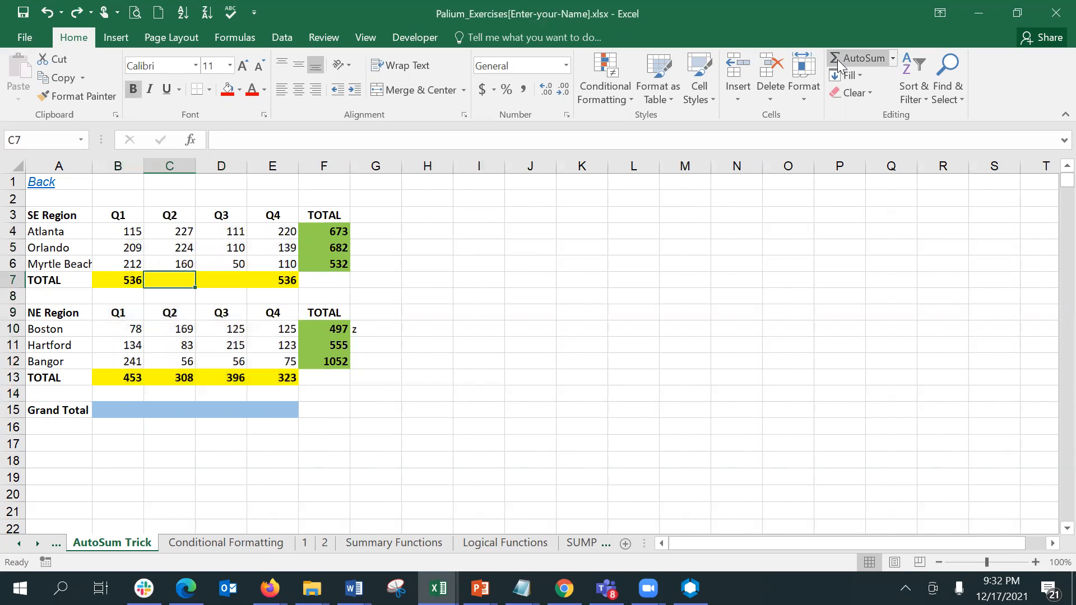
{"action": "key", "text": "ctrl+z"}
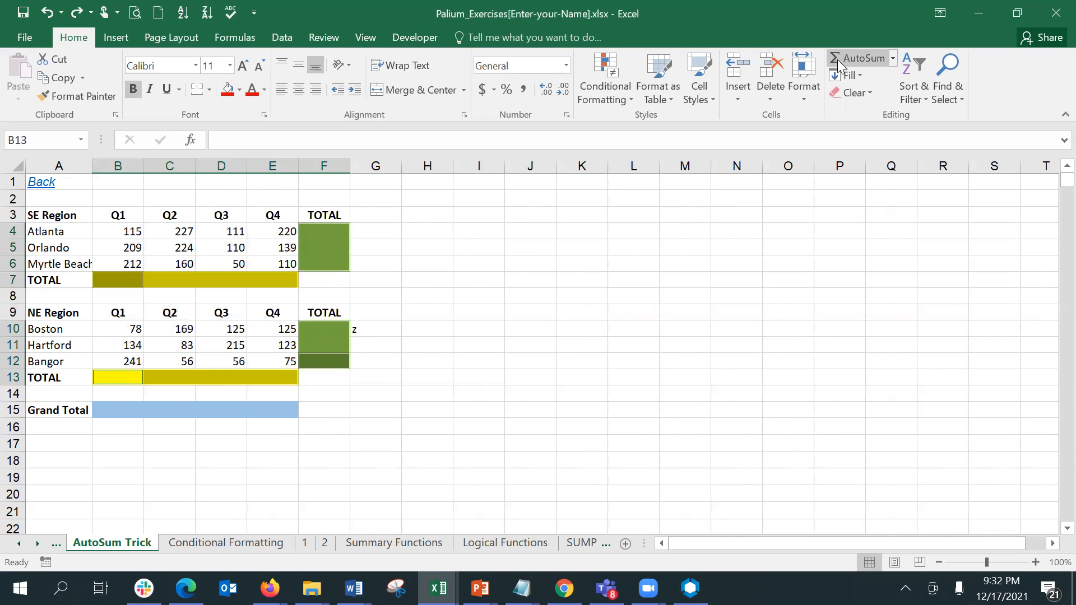
{"action": "left_click", "coordinate": [559, 182]}
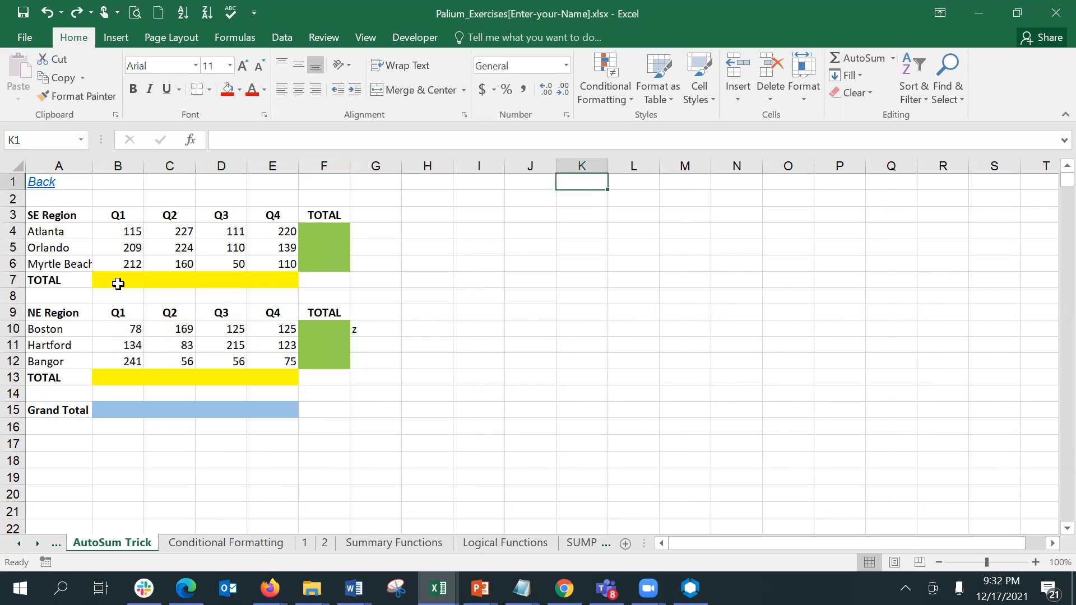
{"action": "left_click_drag", "start_coordinate": [117, 281], "coordinate": [297, 285]}
{"action": "left_click_drag", "start_coordinate": [125, 228], "coordinate": [324, 378]}
{"action": "left_click", "coordinate": [11, 295]}
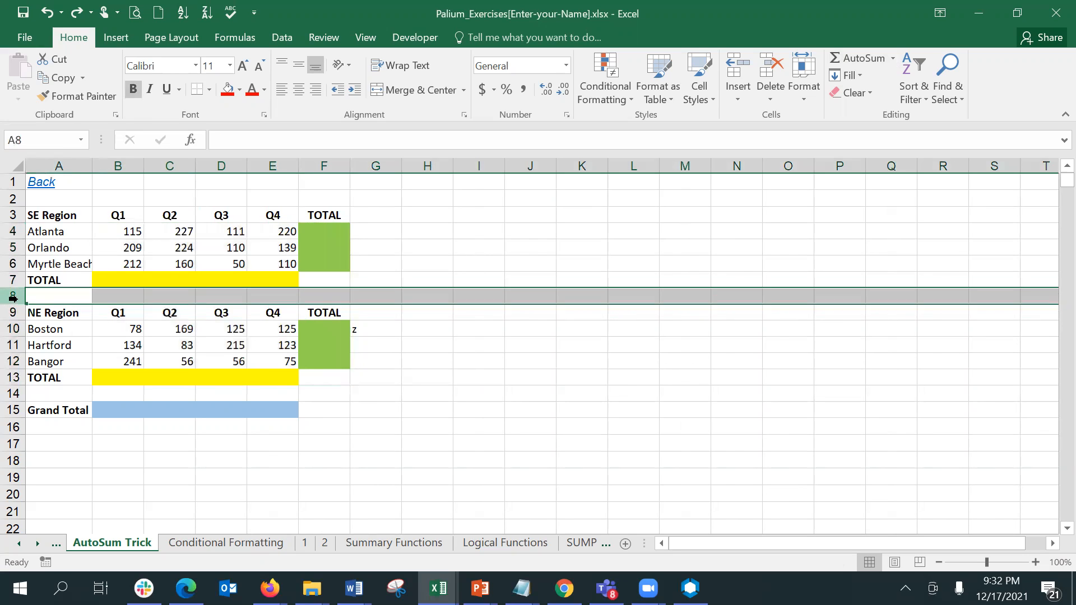
Select only B7:E7, F4:F6, F10:F12 and B13:E13 and total both regions at once with AutoSum.
{"action": "left_click_drag", "start_coordinate": [113, 275], "coordinate": [279, 284]}
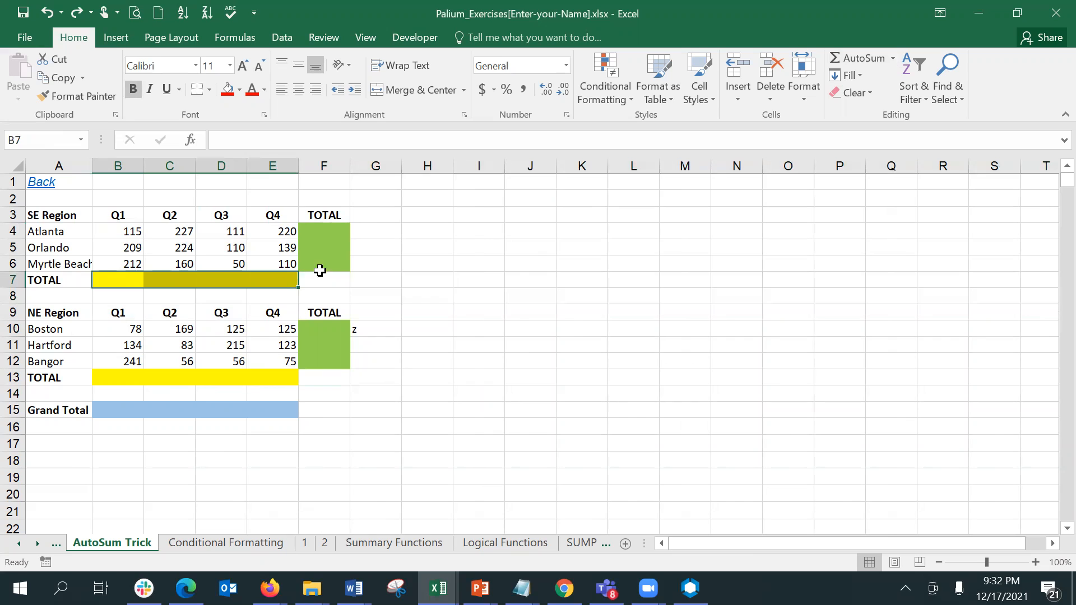
{"action": "left_click_drag", "start_coordinate": [335, 231], "coordinate": [333, 269]}
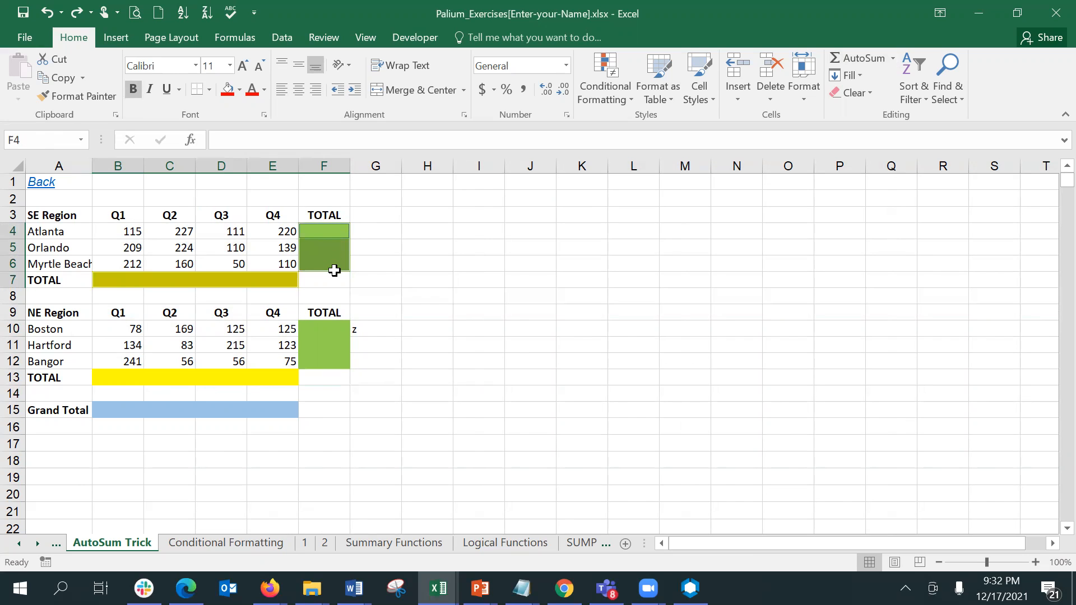
{"action": "left_click_drag", "start_coordinate": [325, 329], "coordinate": [327, 360]}
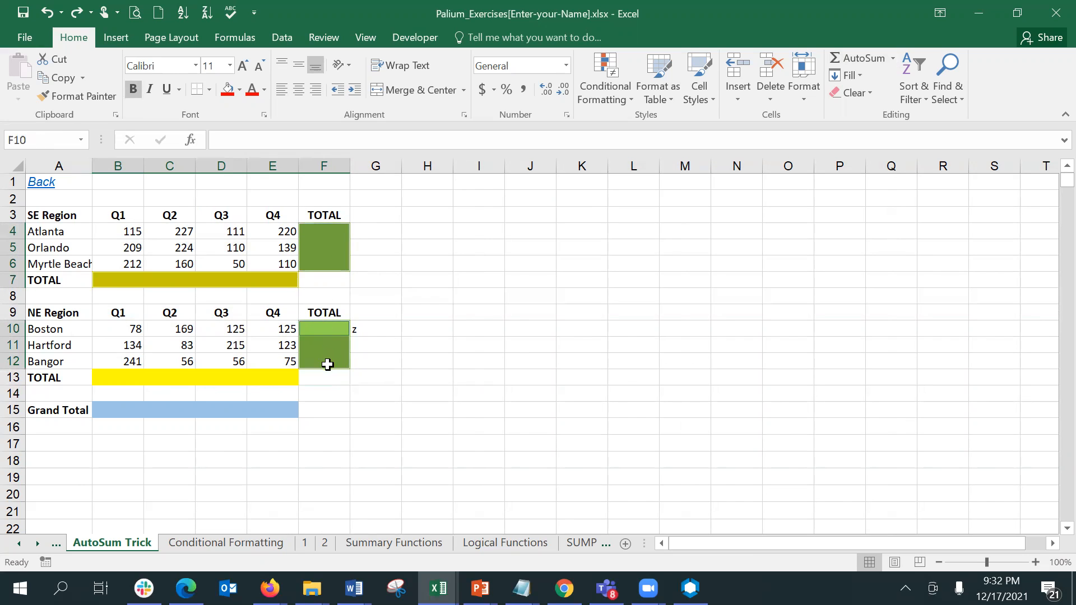
{"action": "left_click_drag", "start_coordinate": [120, 371], "coordinate": [277, 375]}
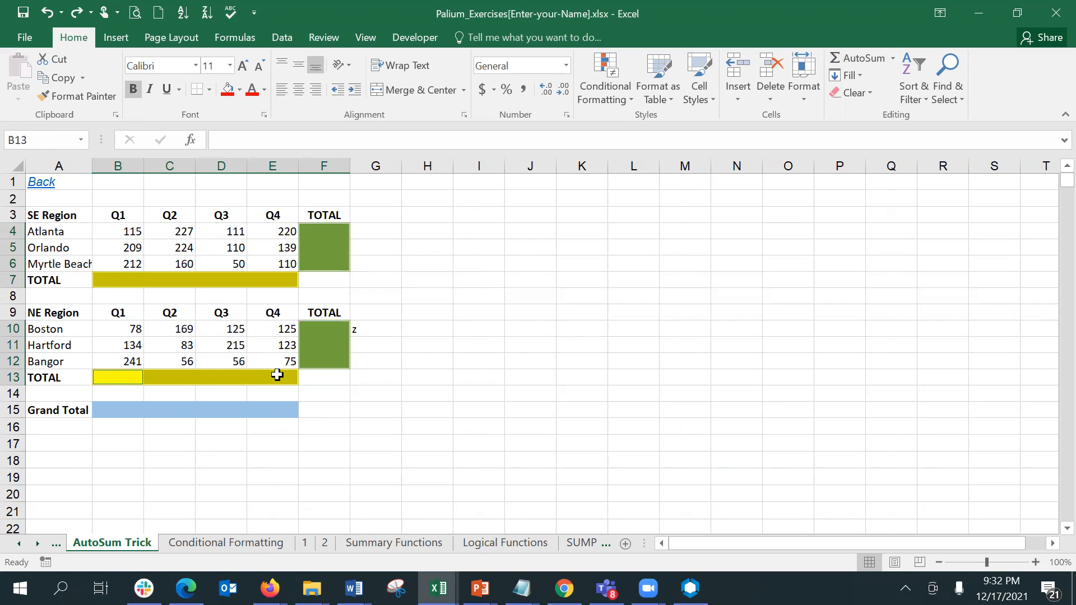
{"action": "left_click", "coordinate": [846, 58]}
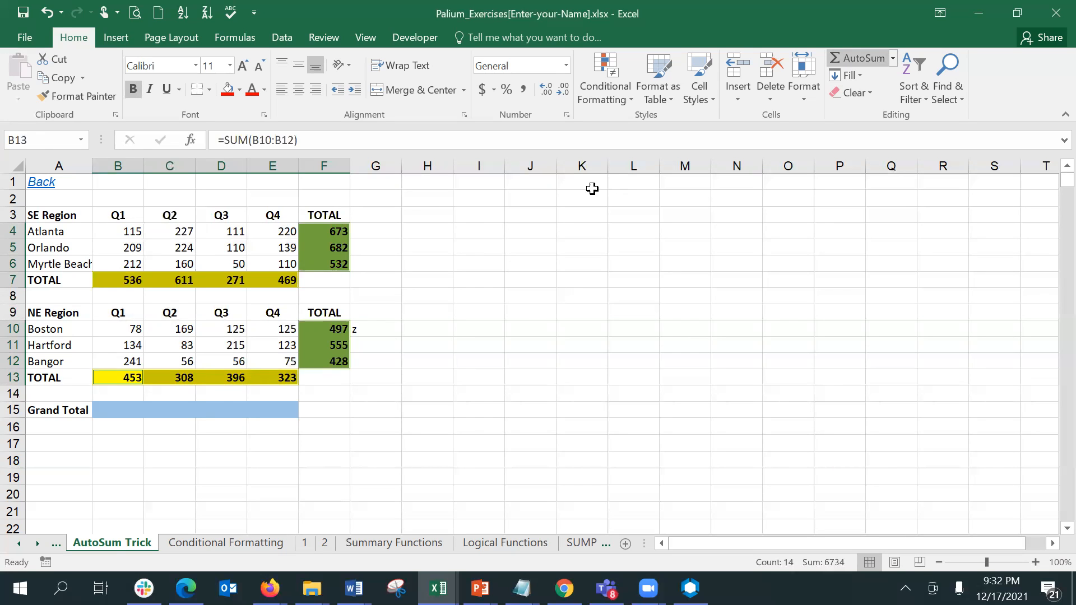
{"action": "left_click", "coordinate": [396, 233]}
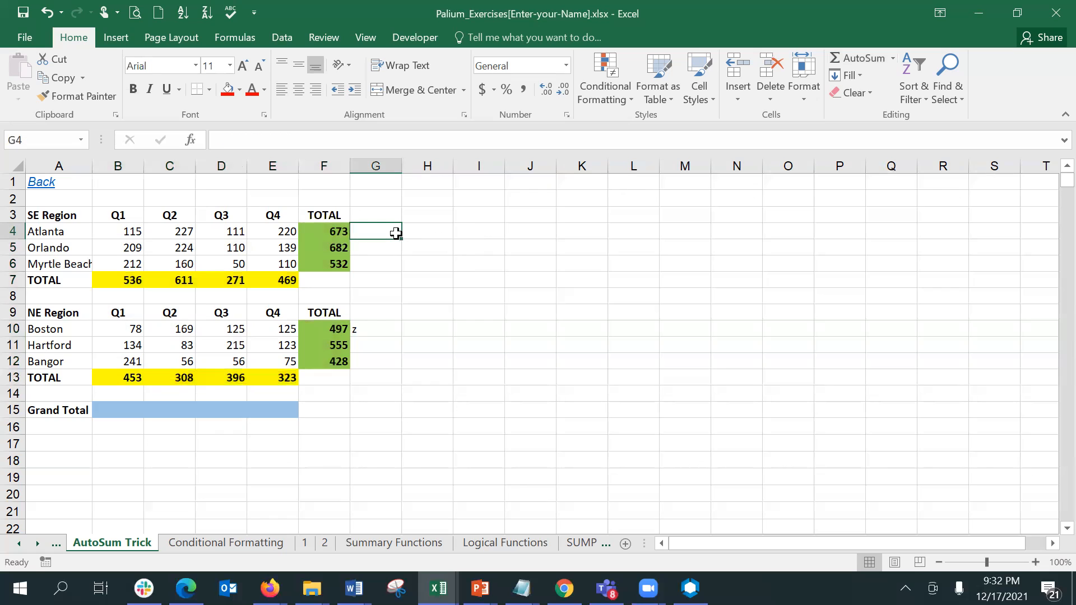
{"action": "left_click", "coordinate": [846, 67]}
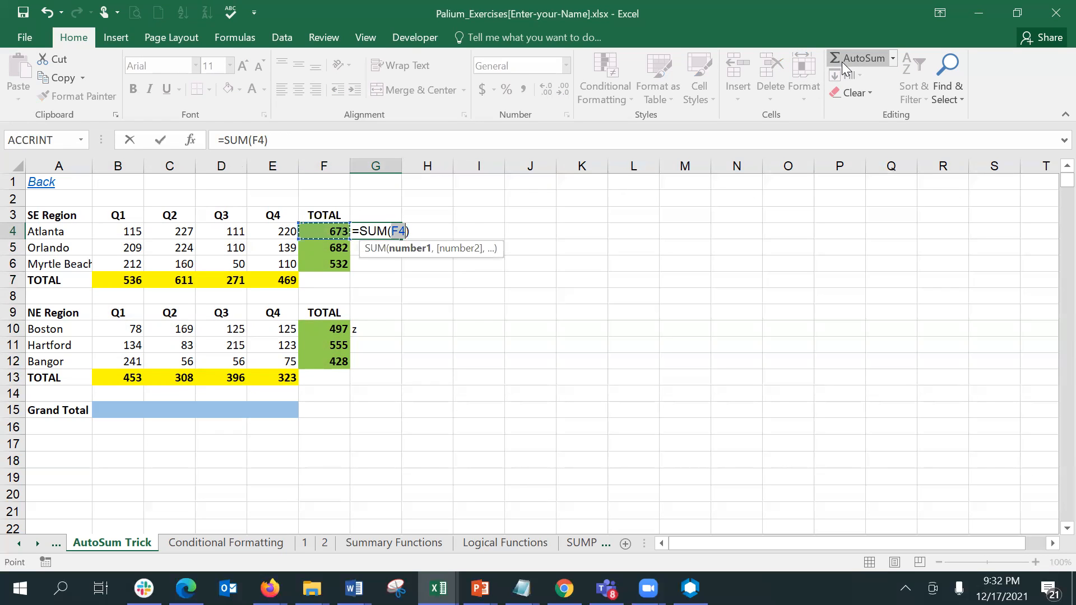
{"action": "key", "text": "Escape"}
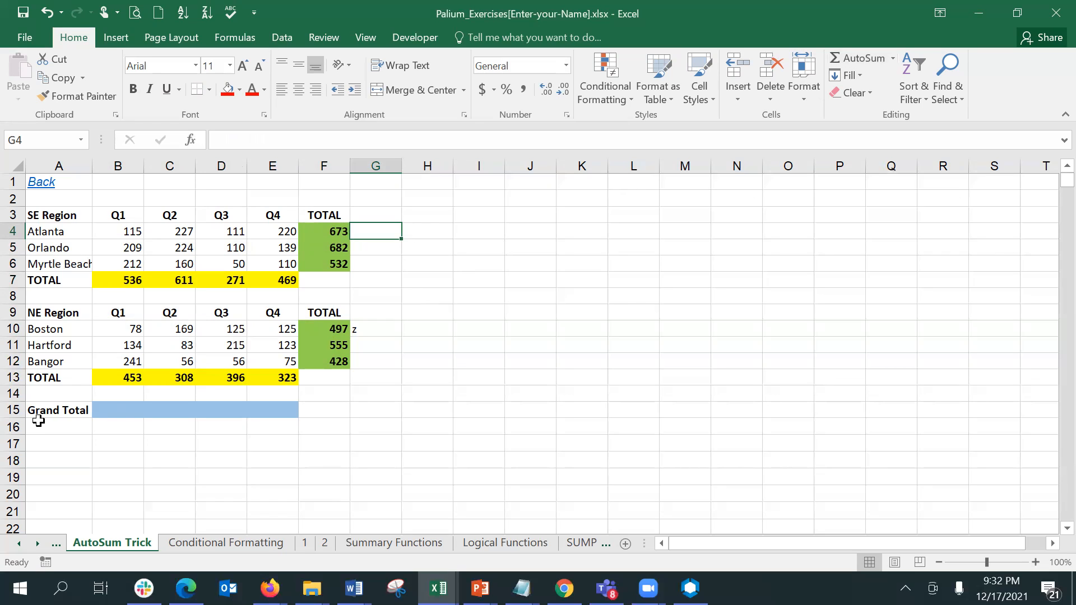
Select B4:E13 across both regions and apply AutoSum to add the quarterly grand totals in row 14.
{"action": "left_click", "coordinate": [122, 409]}
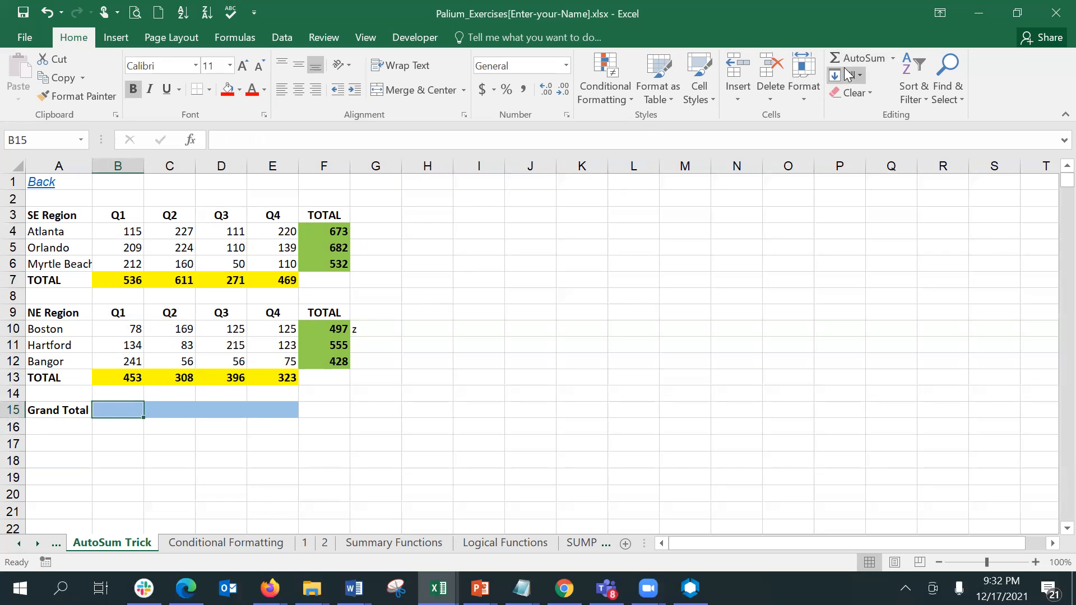
{"action": "left_click_drag", "start_coordinate": [107, 231], "coordinate": [283, 376]}
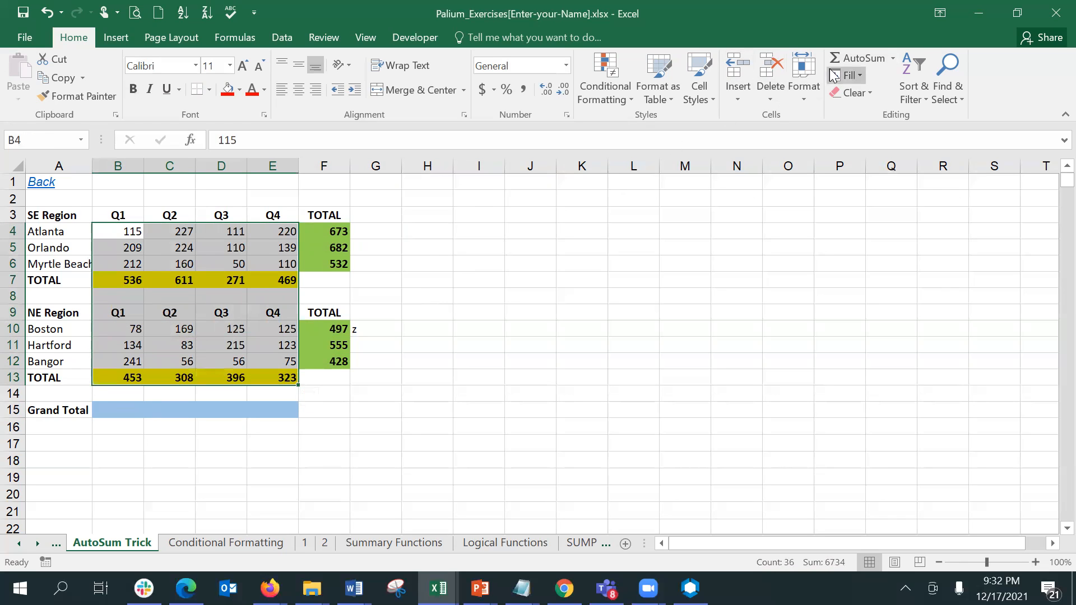
{"action": "left_click", "coordinate": [853, 61]}
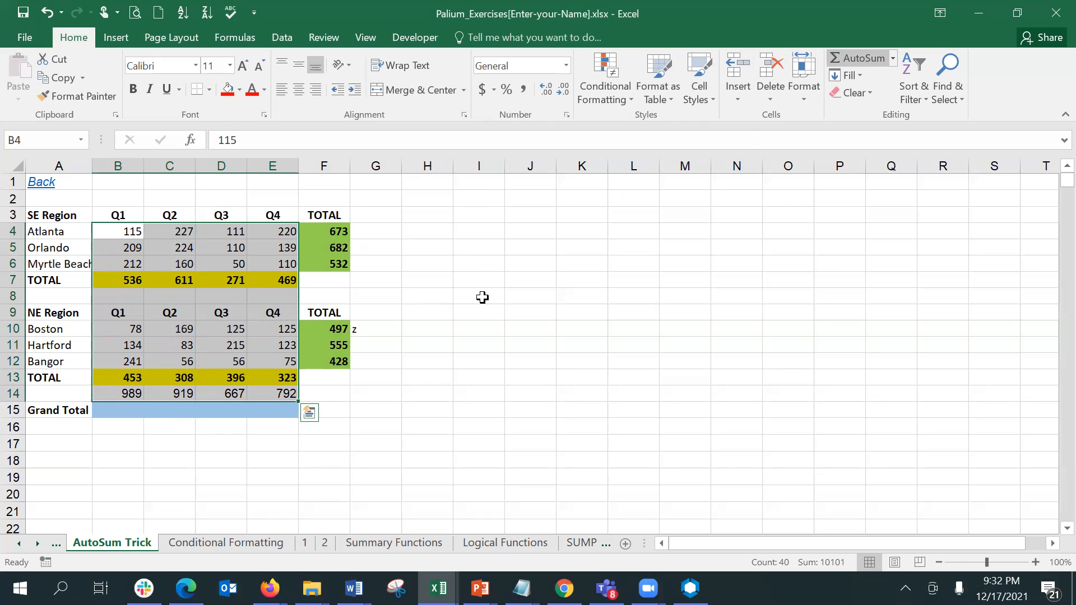
Inspect the Q4 sum formulas in E14, E7 and E13 to compare the grand total with the region totals.
{"action": "left_click", "coordinate": [278, 390]}
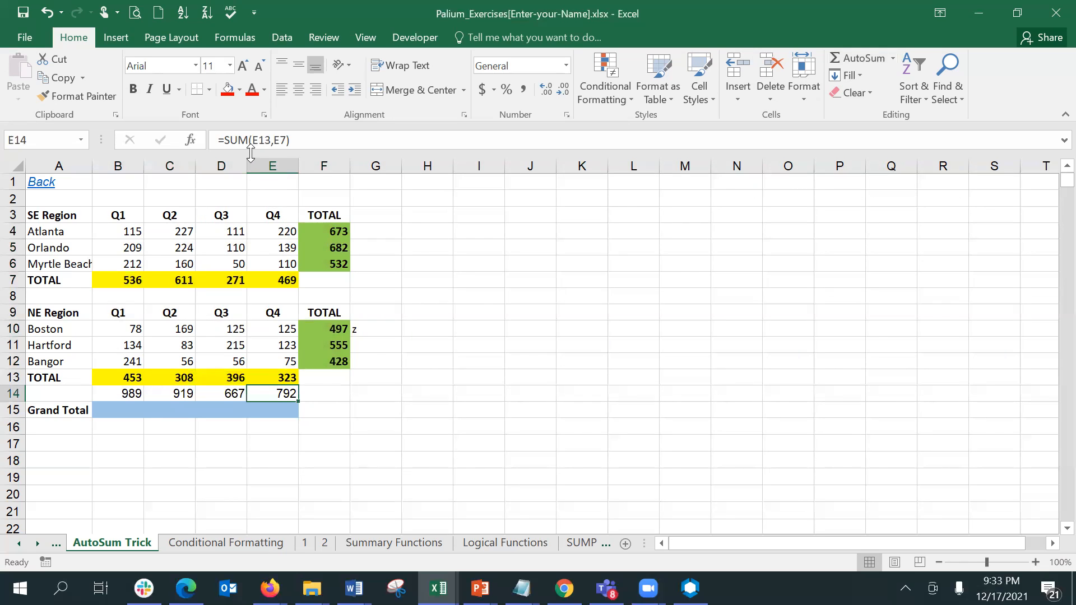
{"action": "left_click", "coordinate": [279, 278]}
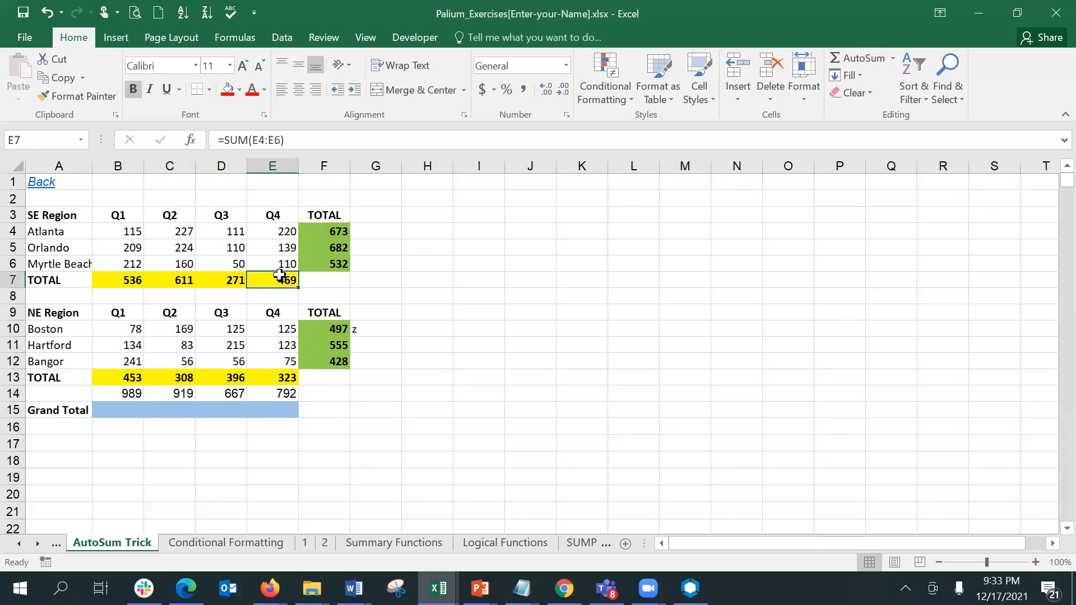
{"action": "left_click", "coordinate": [291, 381]}
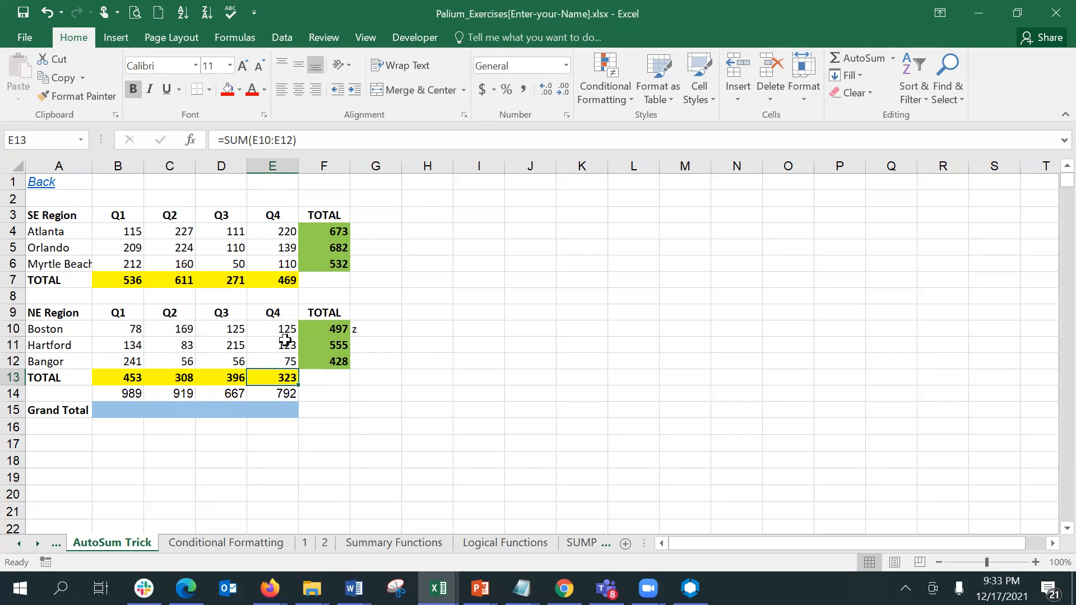
{"action": "left_click", "coordinate": [291, 292]}
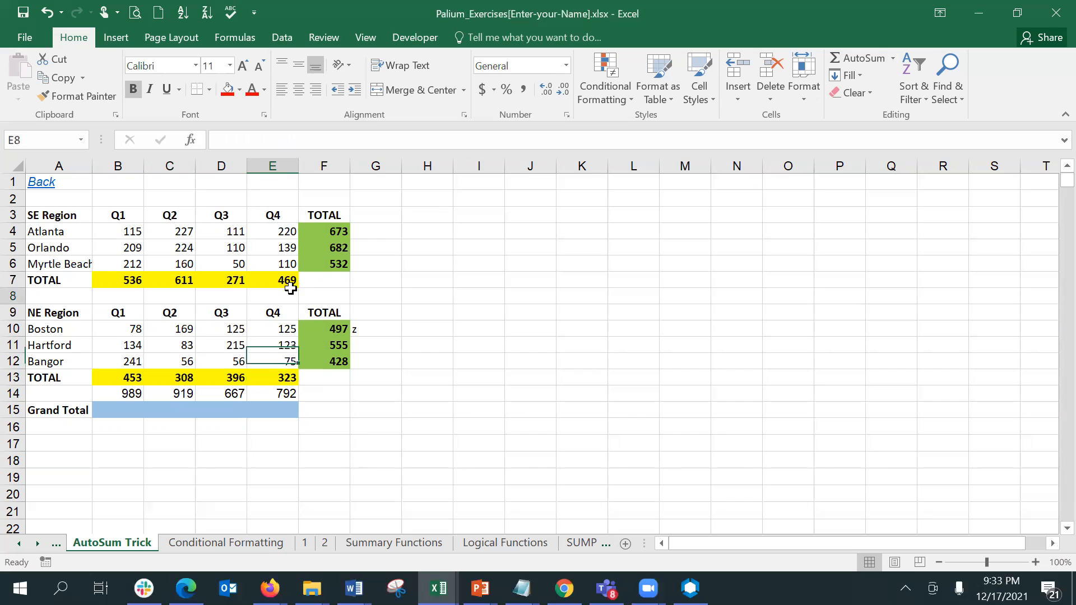
{"action": "left_click", "coordinate": [288, 376]}
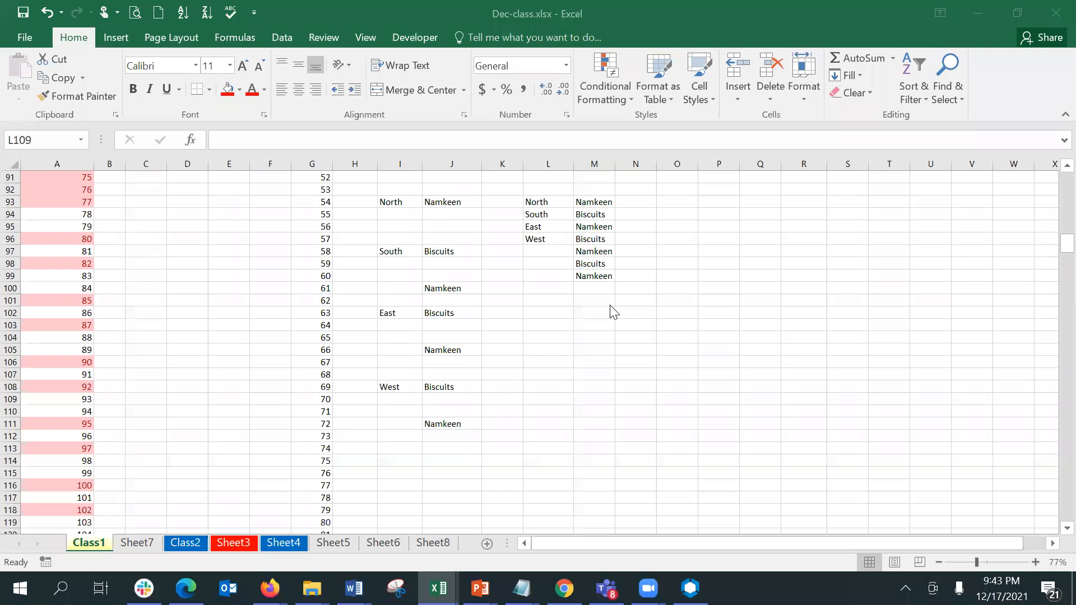
{"action": "left_click", "coordinate": [571, 303]}
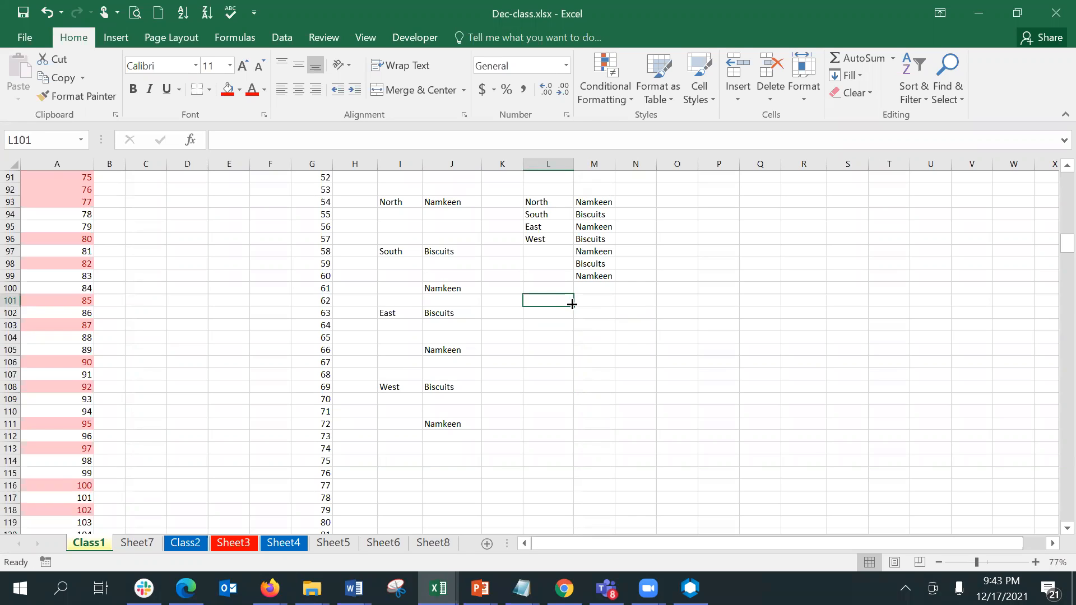
Enter the formula =M93 in cell O93 of the Class1 sheet and fill it down to O99.
{"action": "left_click", "coordinate": [683, 202]}
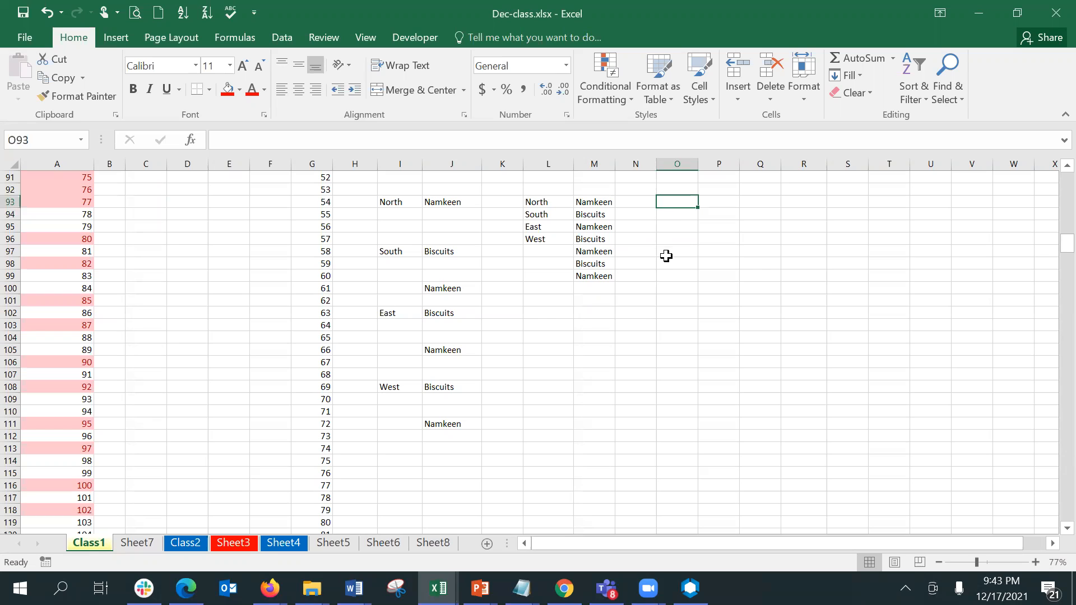
{"action": "type", "text": "="}
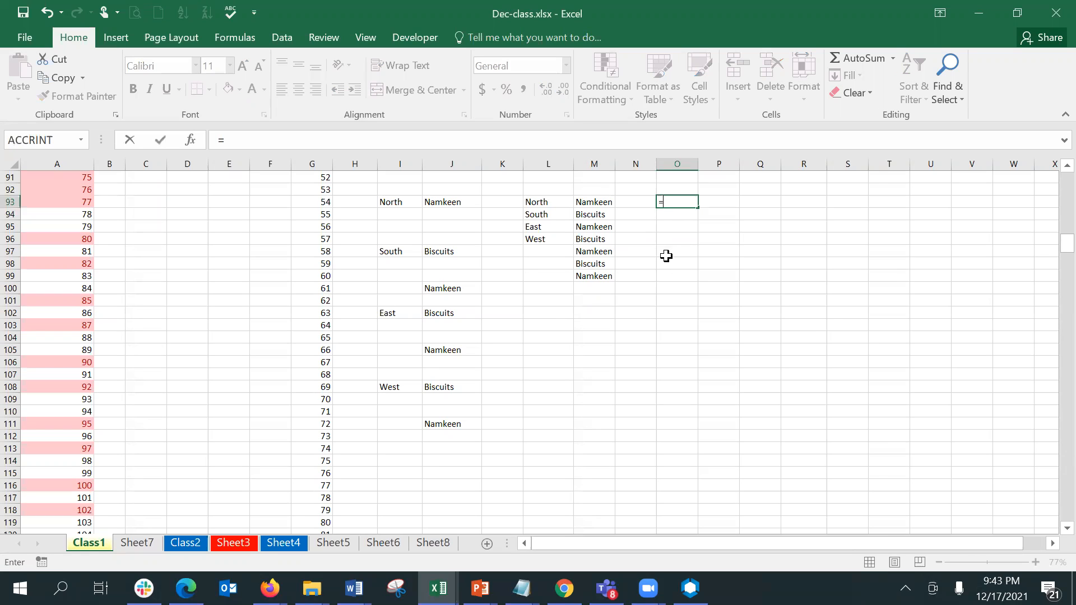
{"action": "left_click", "coordinate": [594, 202]}
{"action": "key", "text": "ctrl+Return"}
{"action": "key", "text": "Return"}
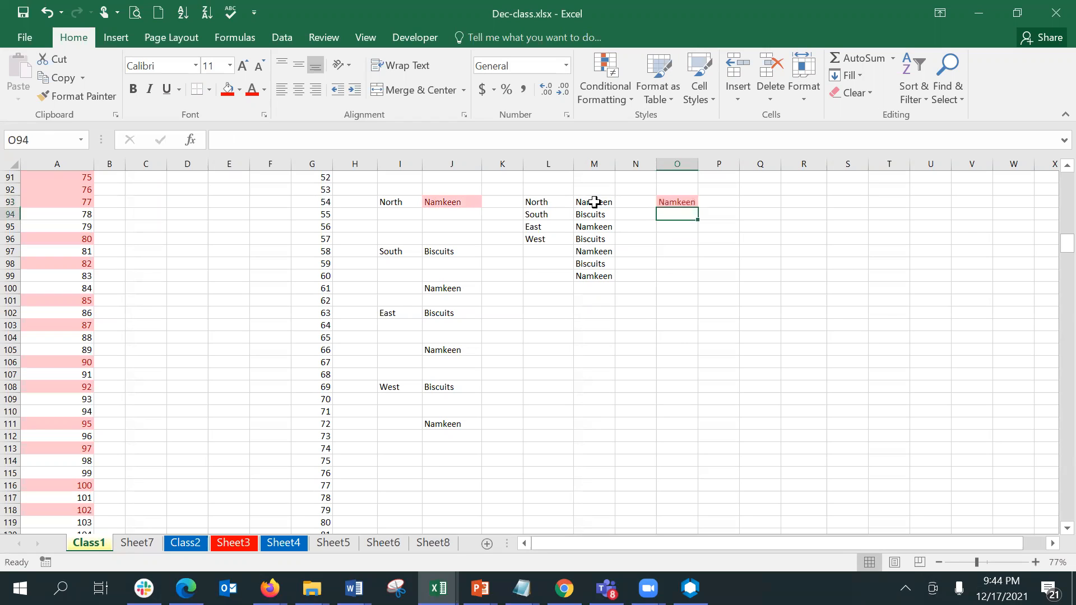
{"action": "left_click", "coordinate": [666, 202]}
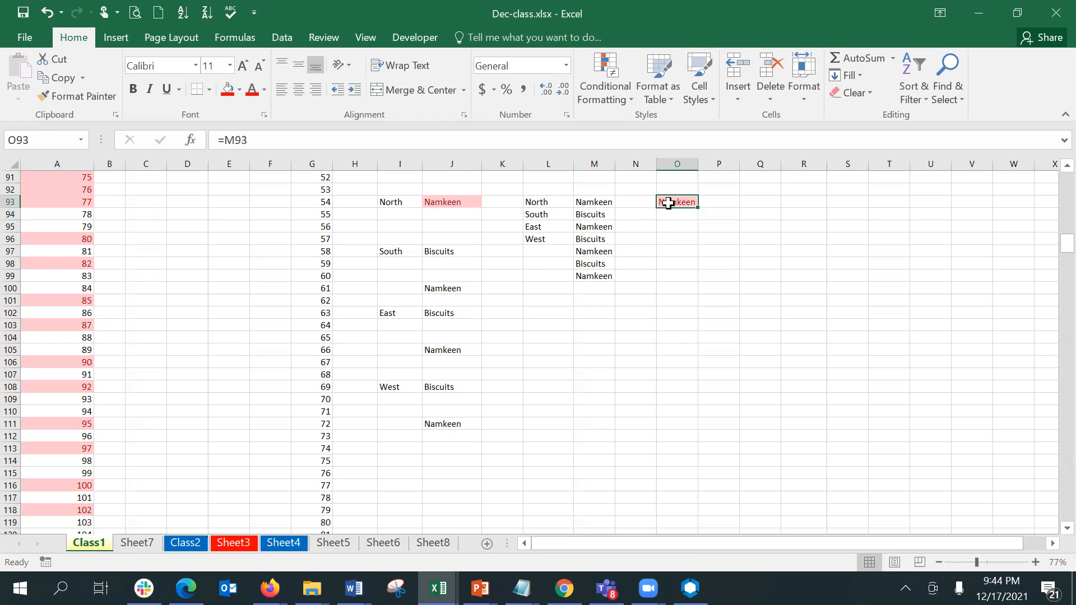
{"action": "left_click_drag", "start_coordinate": [697, 208], "coordinate": [696, 279]}
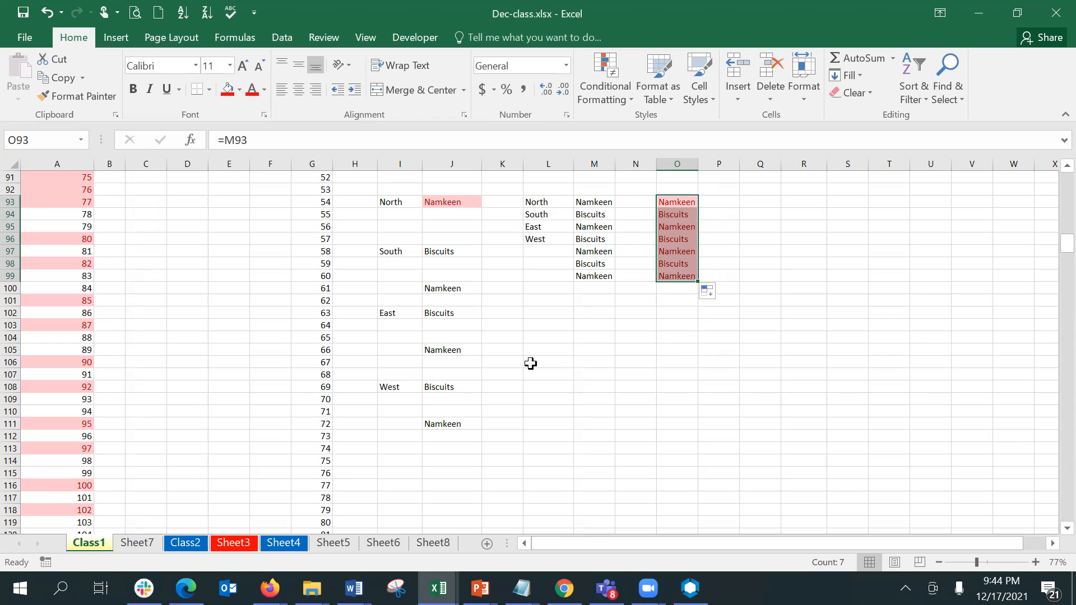
Open Sheet7 and select cell A3.
{"action": "left_click", "coordinate": [136, 542]}
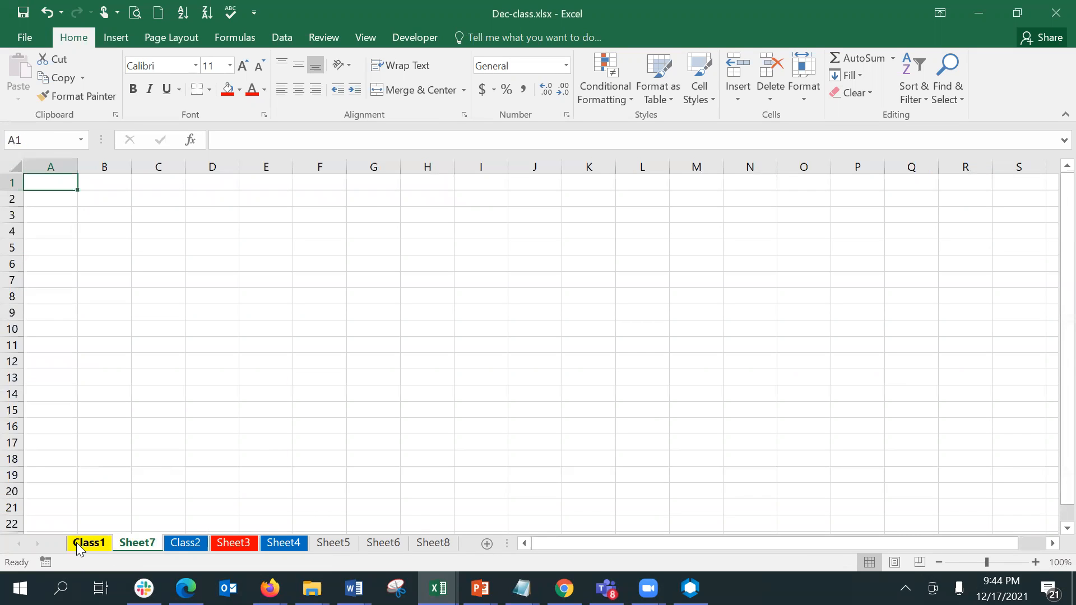
{"action": "left_click", "coordinate": [65, 215]}
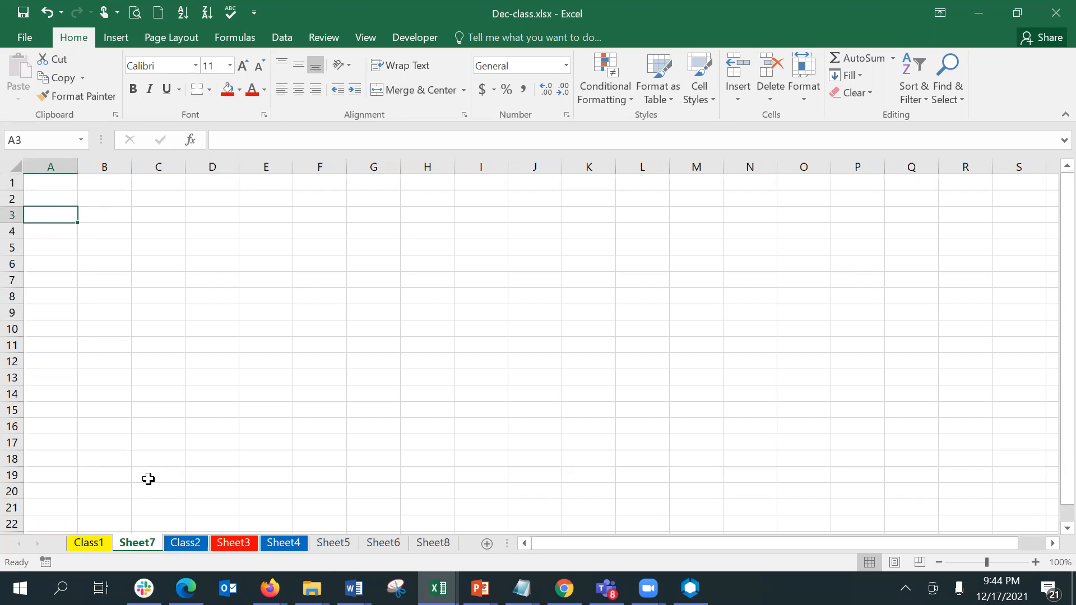
{"action": "left_click", "coordinate": [185, 548], "text": "ctrl"}
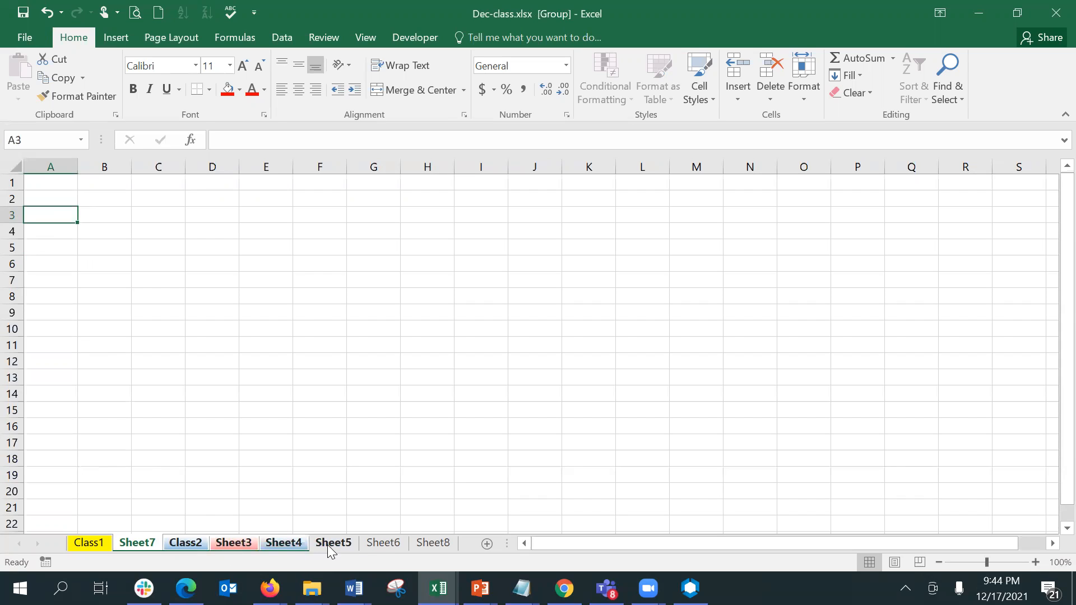
{"action": "left_click", "coordinate": [407, 541], "text": "ctrl"}
{"action": "left_click", "coordinate": [90, 542]}
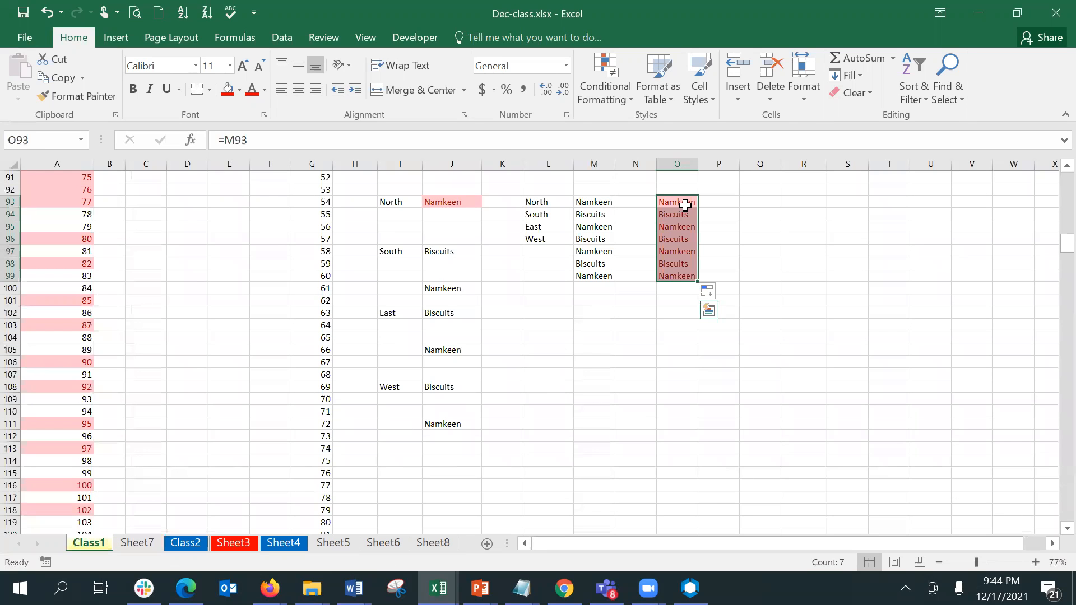
Try to link cell A3 on Sheet7 to the whole Class1 range with the formula =Class1!O93:O99.
{"action": "left_click", "coordinate": [138, 542]}
{"action": "type", "text": "="}
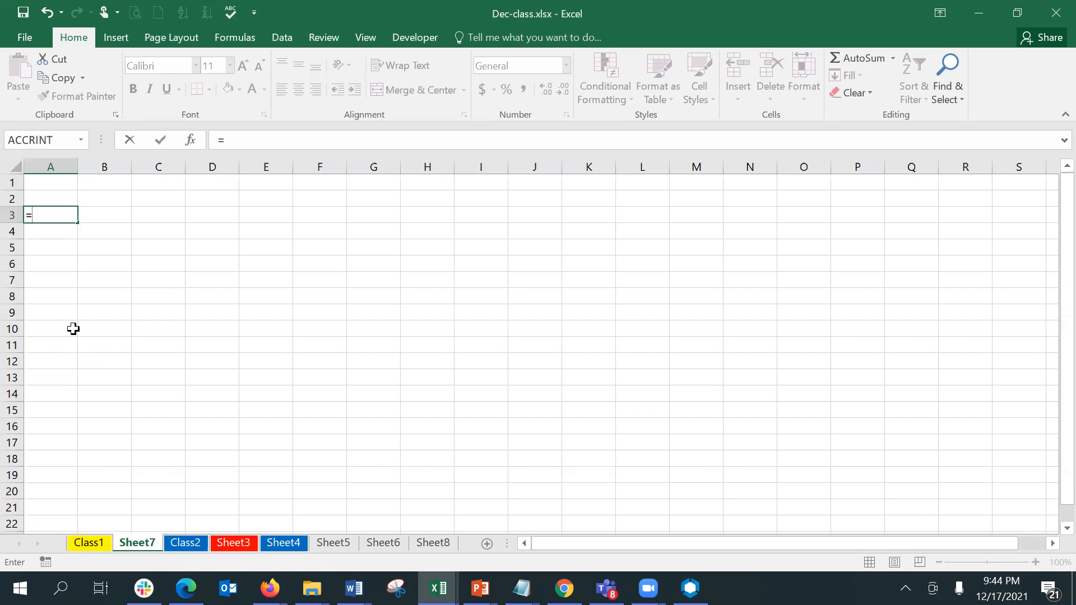
{"action": "left_click", "coordinate": [93, 541]}
{"action": "left_click", "coordinate": [689, 202]}
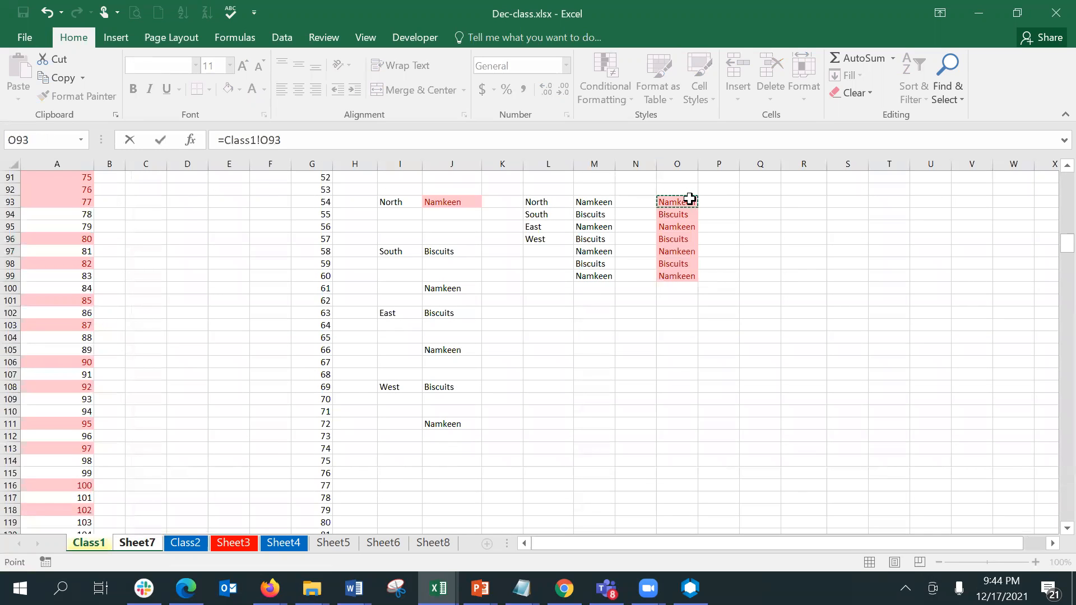
{"action": "left_click_drag", "start_coordinate": [695, 276], "coordinate": [695, 275]}
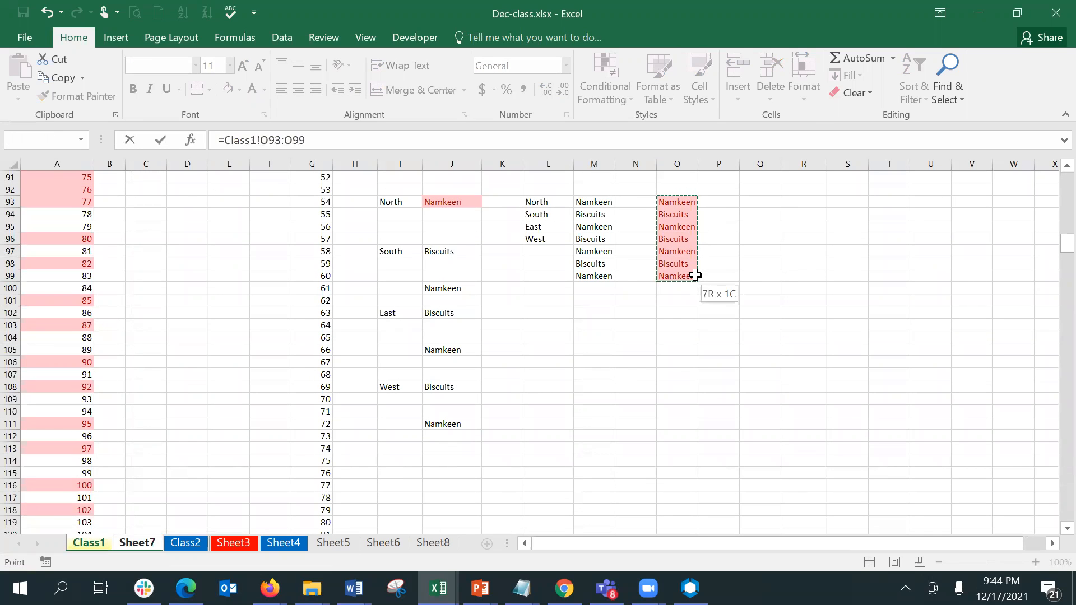
{"action": "key", "text": "Return"}
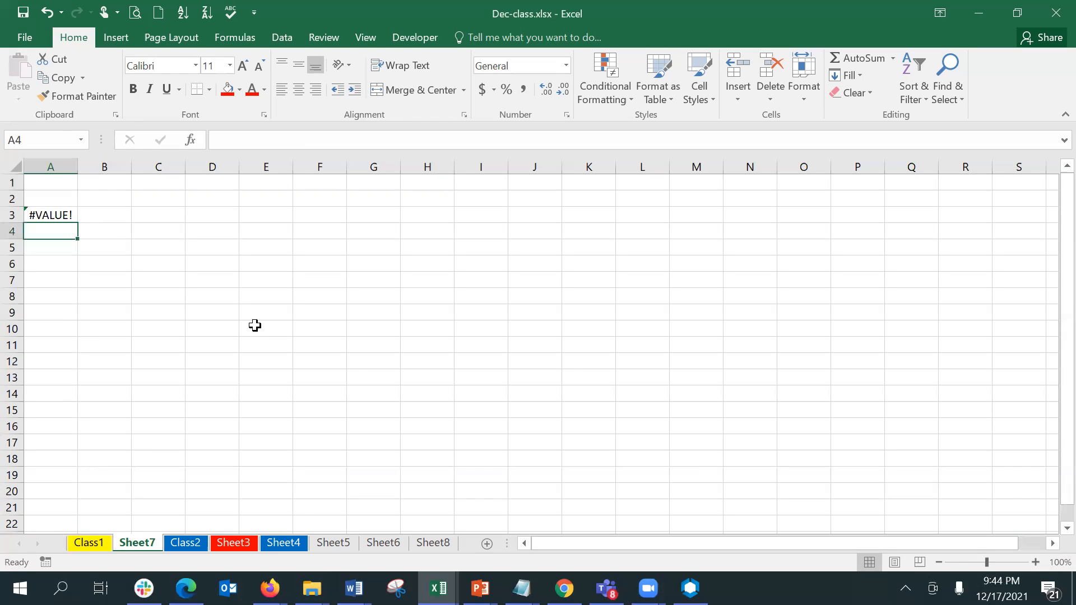
Inspect the range formula in A3 on Sheet7 and undo its entry.
{"action": "left_click", "coordinate": [68, 216]}
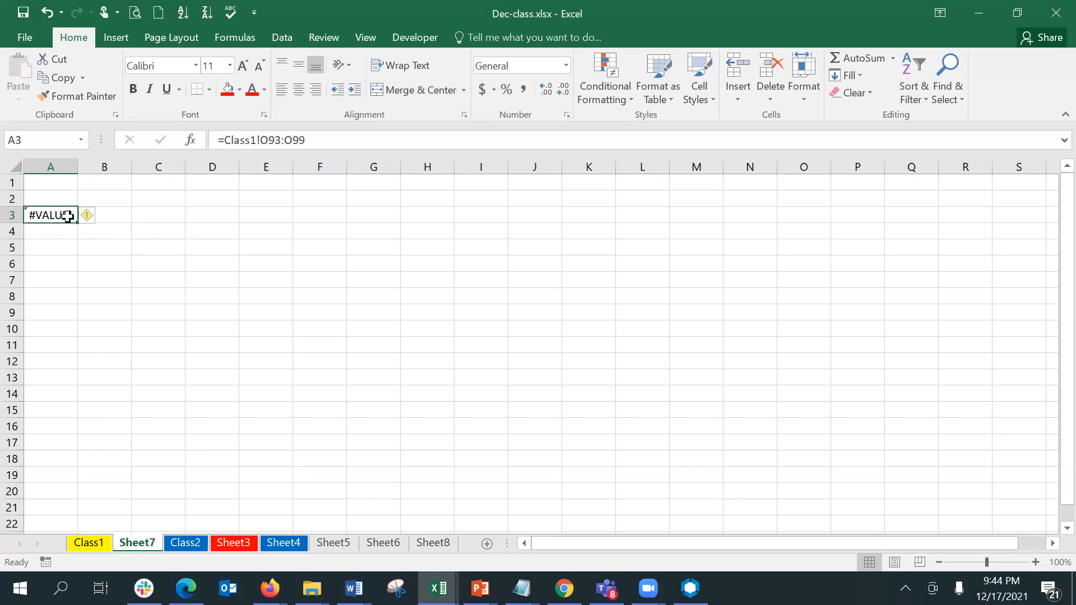
{"action": "left_click", "coordinate": [219, 493]}
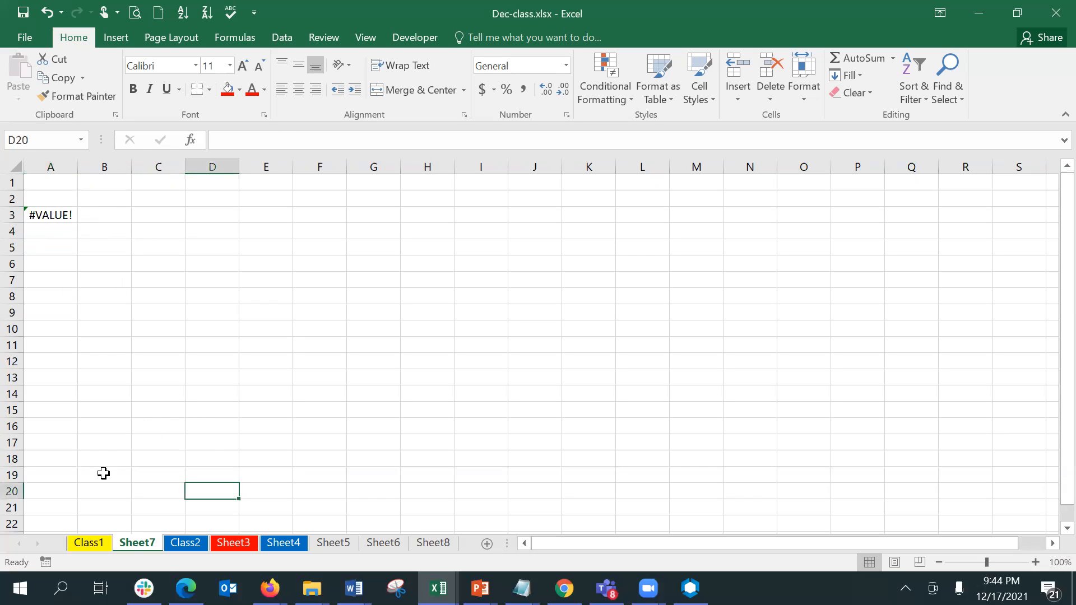
{"action": "left_click", "coordinate": [77, 215]}
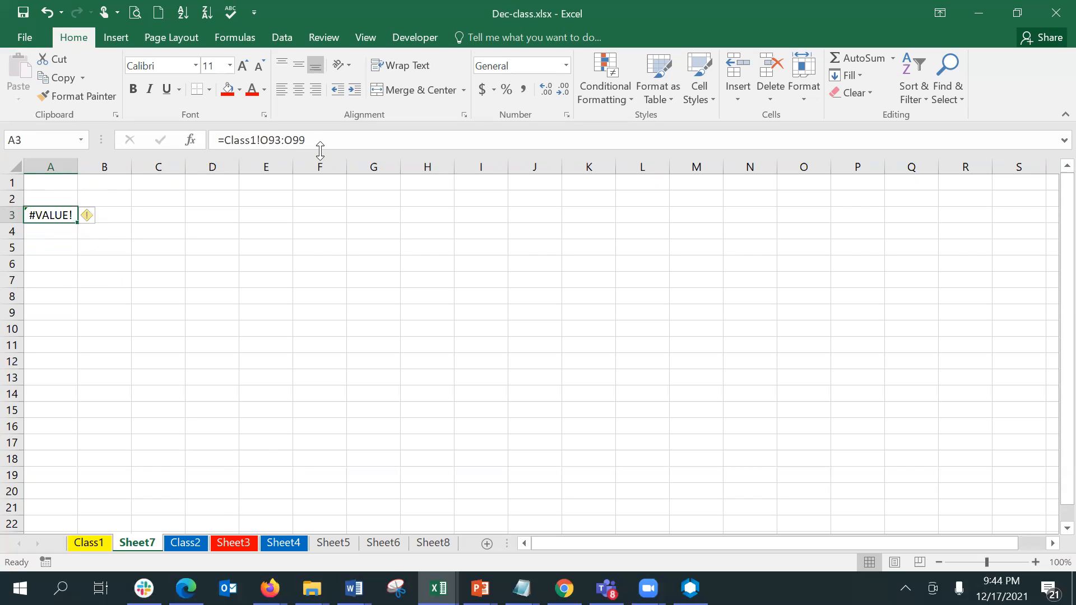
{"action": "key", "text": "ctrl+z"}
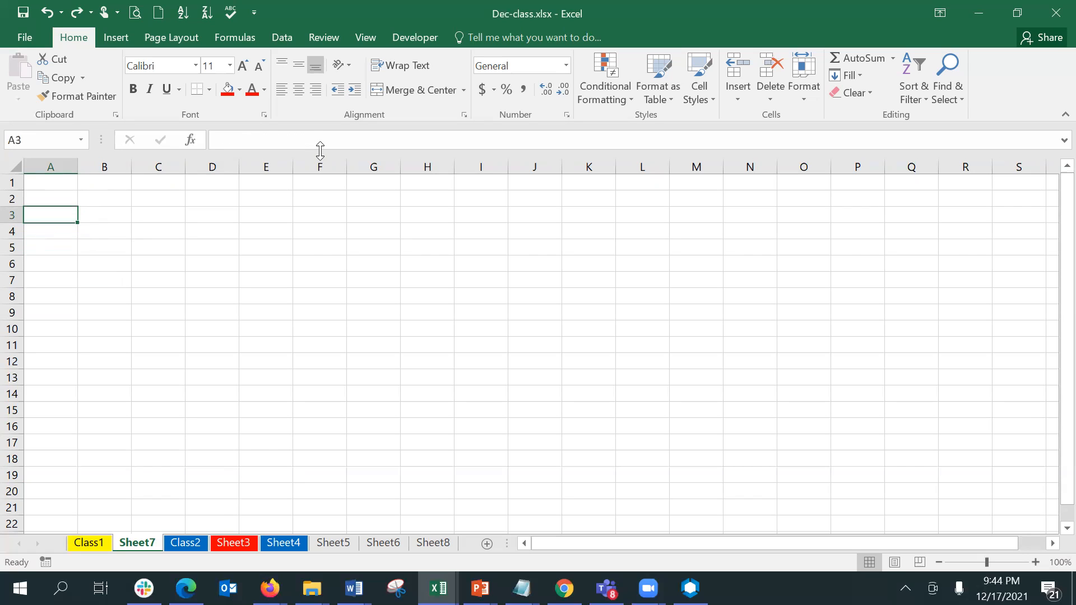
Group Sheet7, Class2, Sheet3, Sheet4, Sheet5, Sheet6 and Sheet8, leaving Class1 out of the group.
{"action": "left_click", "coordinate": [103, 541]}
{"action": "left_click", "coordinate": [658, 347]}
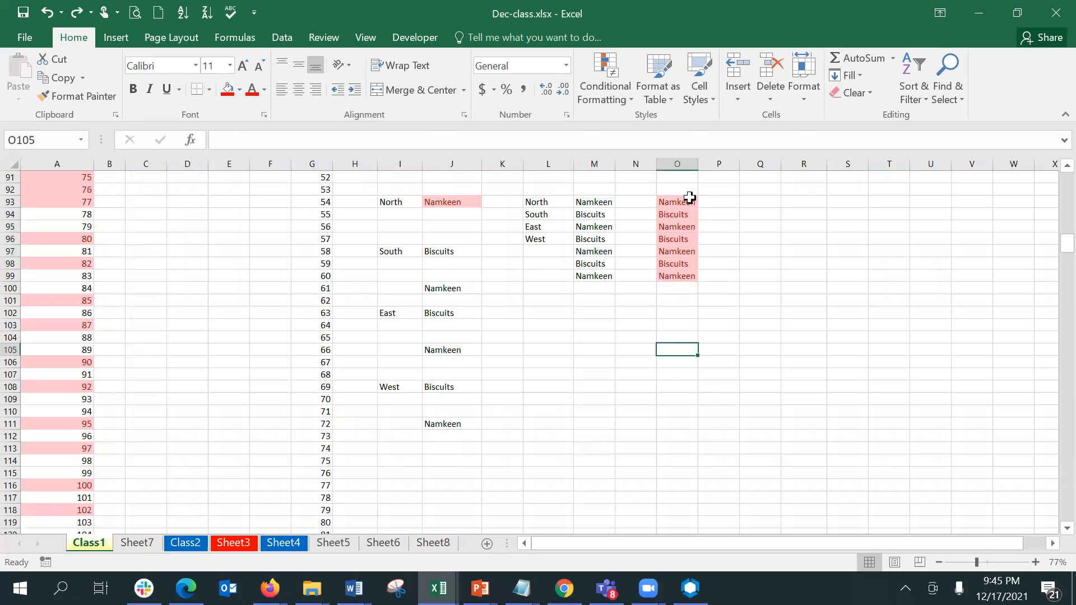
{"action": "left_click", "coordinate": [146, 547]}
{"action": "left_click", "coordinate": [185, 543], "text": "ctrl"}
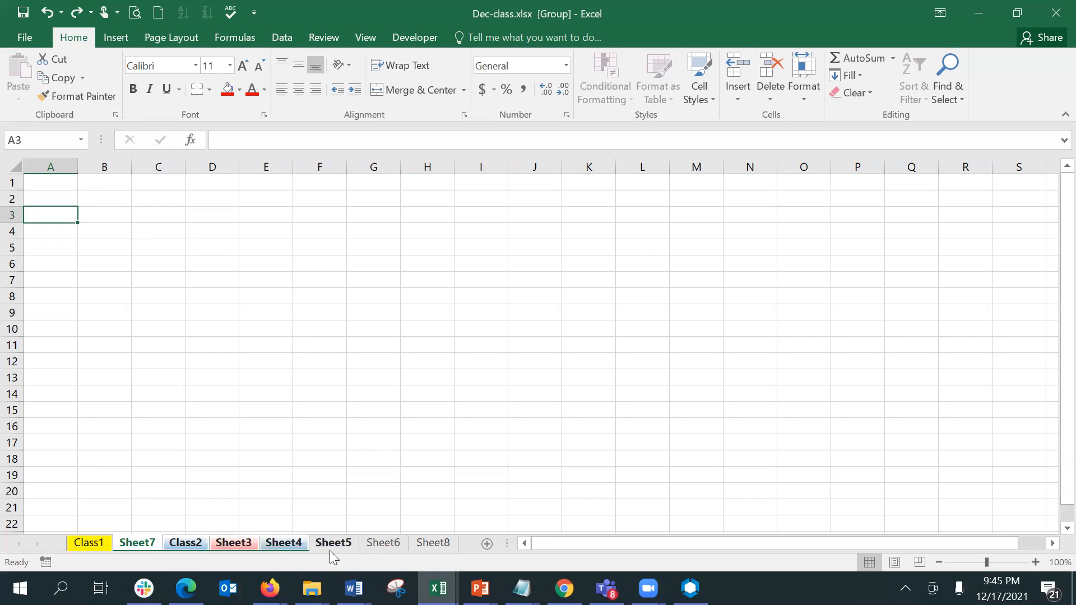
{"action": "left_click", "coordinate": [370, 548], "text": "ctrl"}
{"action": "left_click", "coordinate": [429, 546], "text": "ctrl"}
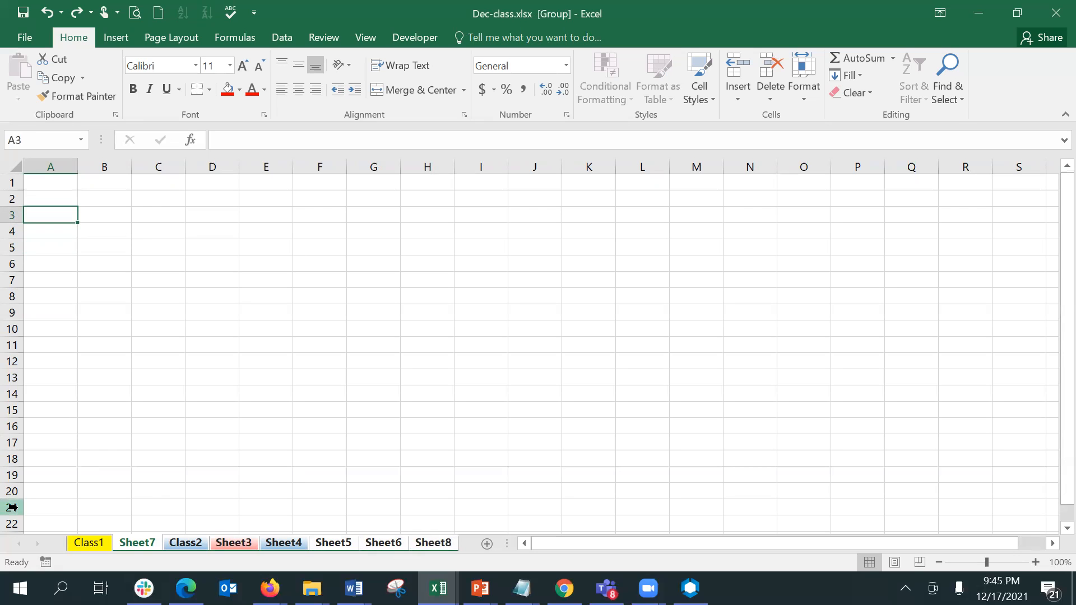
Enter the formula =Class1!O93 in cell A3 on all grouped sheets at once.
{"action": "type", "text": "="}
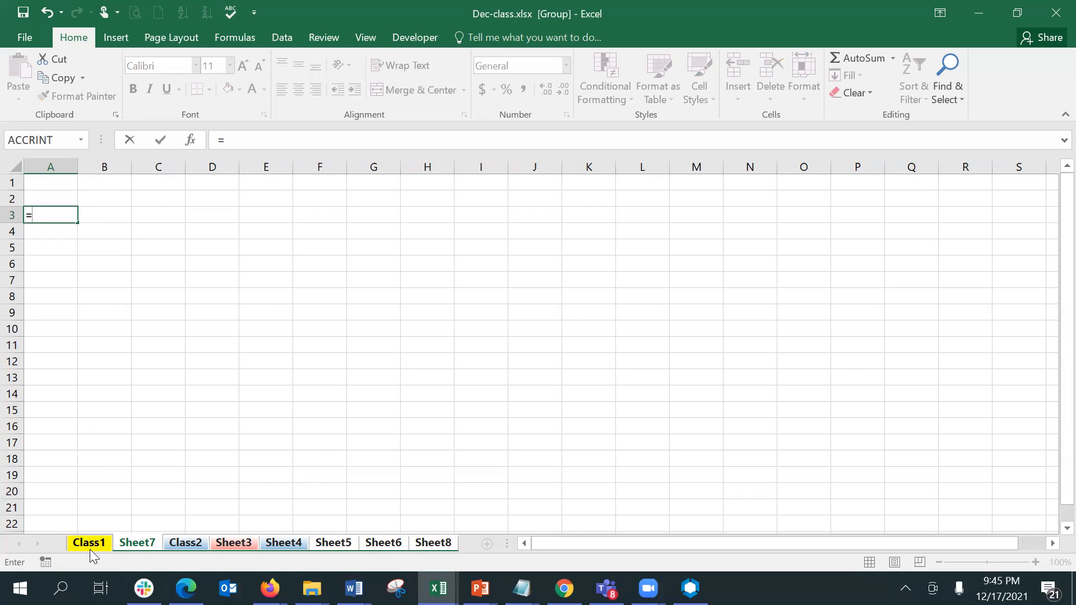
{"action": "left_click", "coordinate": [90, 551]}
{"action": "left_click", "coordinate": [680, 205]}
{"action": "key", "text": "Return"}
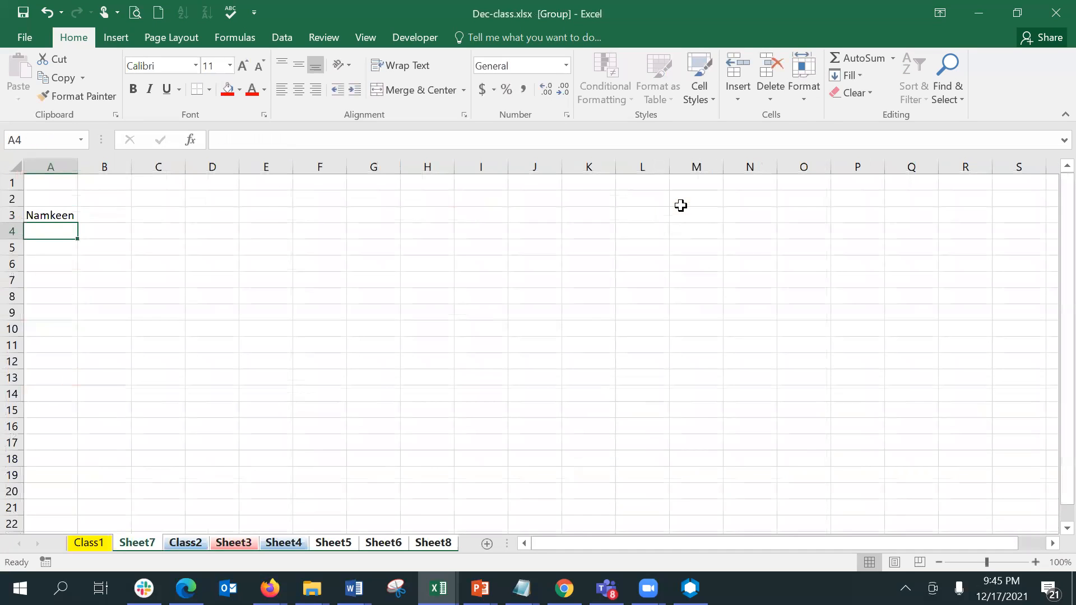
{"action": "left_click", "coordinate": [123, 275]}
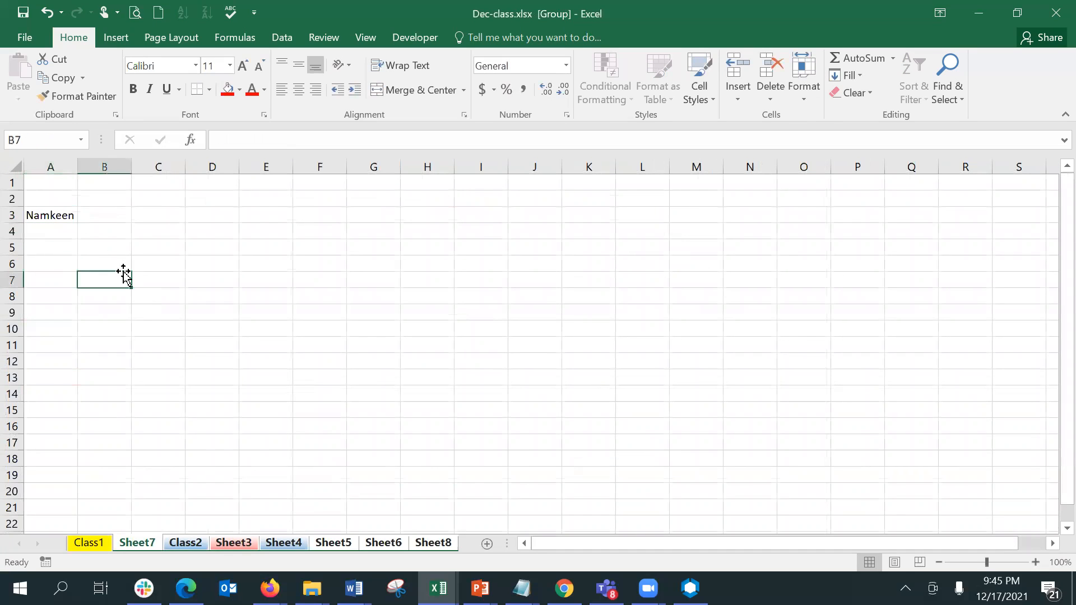
Flip through the grouped Class2 and Sheet3 sheets and ungroup all the sheets.
{"action": "left_click", "coordinate": [174, 543]}
{"action": "left_click", "coordinate": [225, 545]}
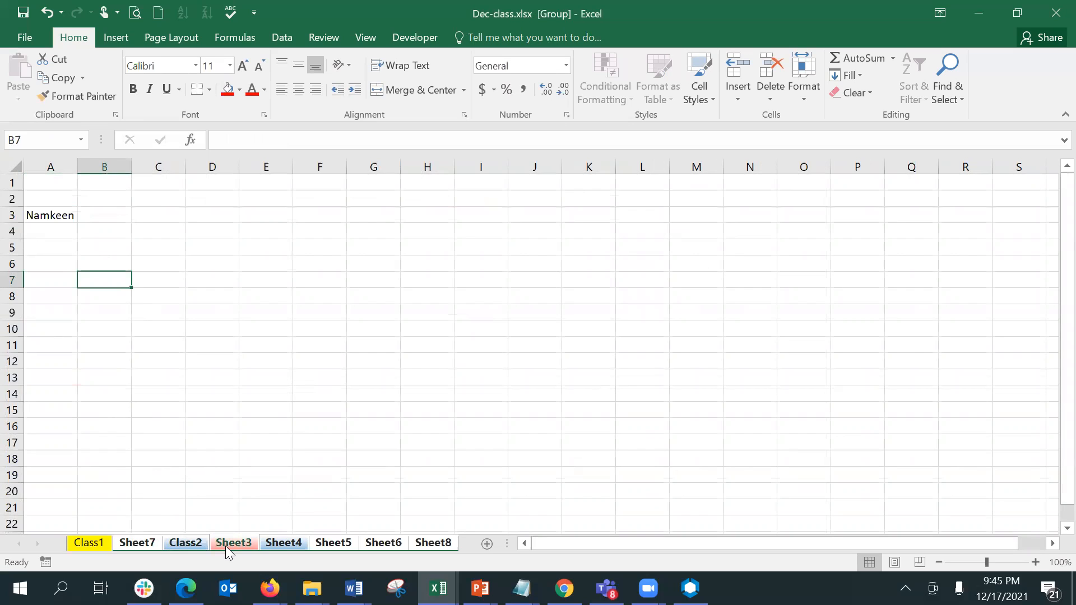
{"action": "right_click", "coordinate": [269, 545]}
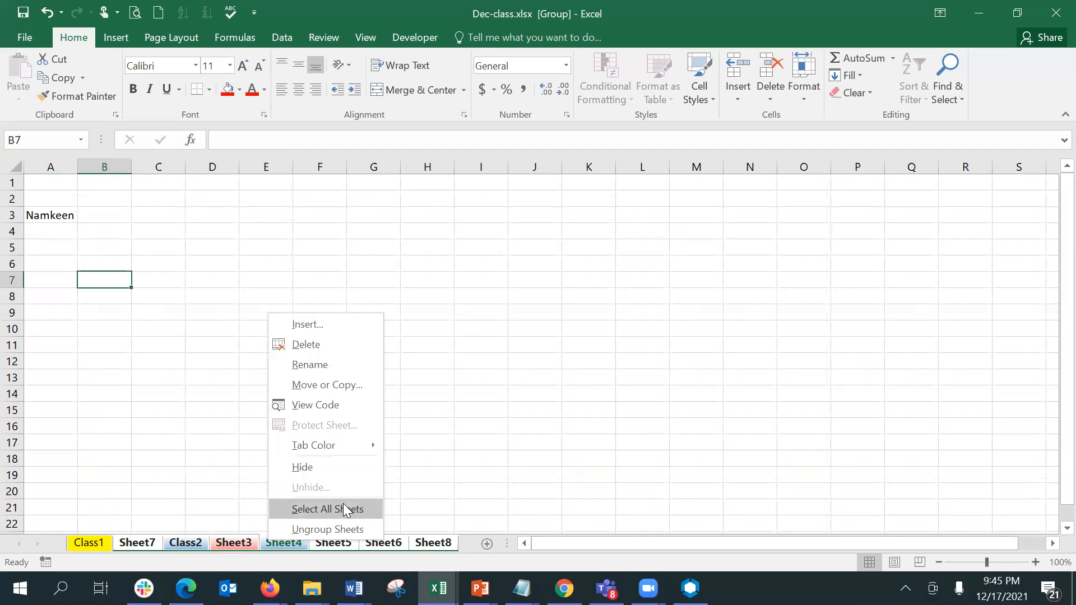
{"action": "left_click", "coordinate": [351, 528]}
{"action": "left_click", "coordinate": [264, 474]}
{"action": "left_click_drag", "start_coordinate": [277, 503], "coordinate": [324, 542]}
Check cell A3 on Sheet5 and go through the other sheets to verify the linked entry, ending on Class1.
{"action": "left_click", "coordinate": [330, 544]}
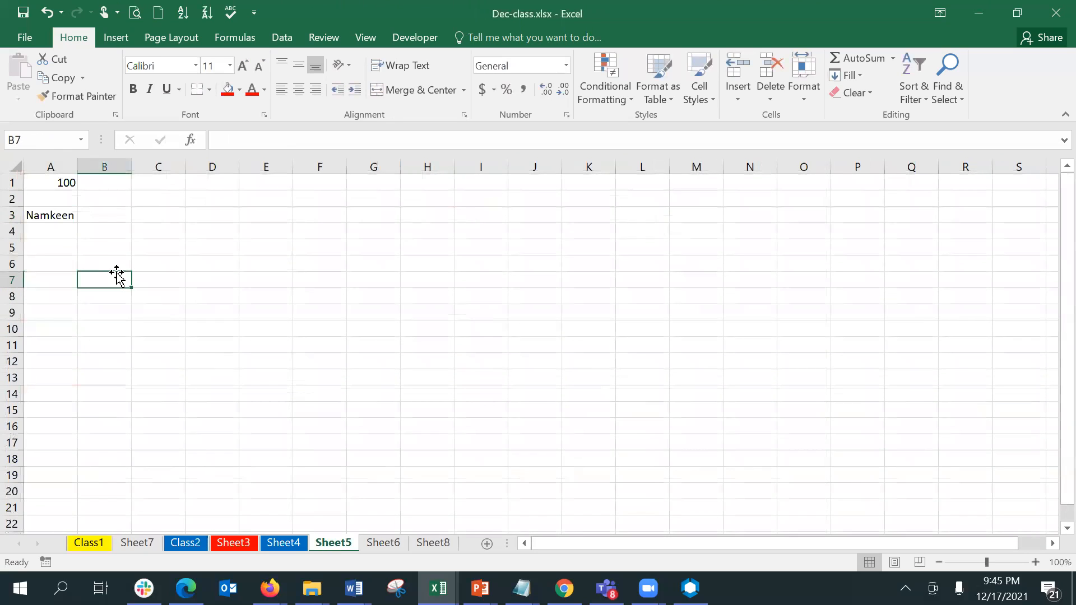
{"action": "left_click", "coordinate": [54, 213]}
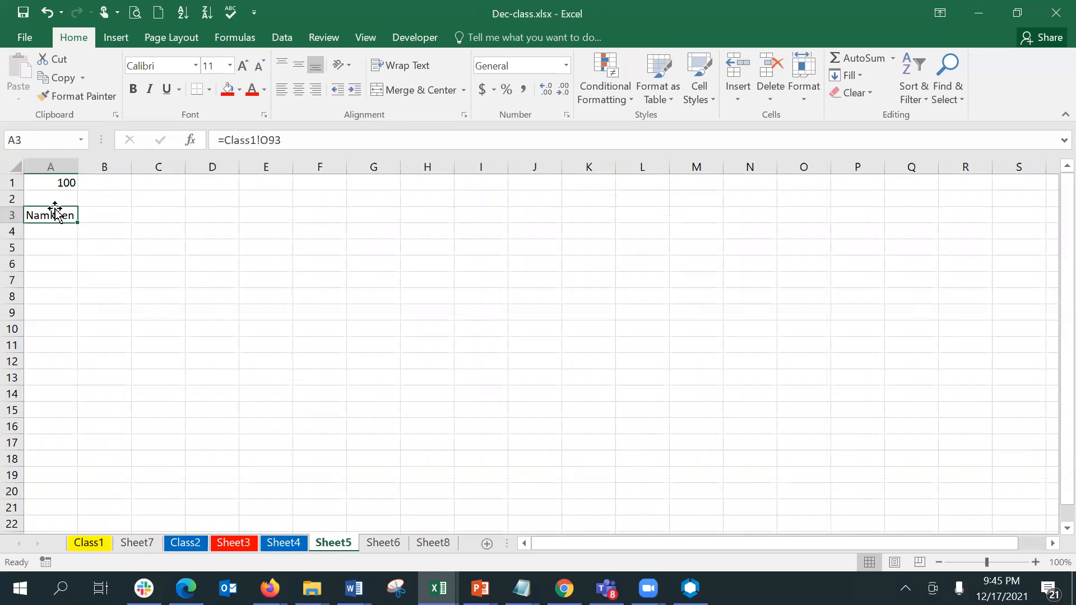
{"action": "left_click", "coordinate": [376, 541]}
{"action": "left_click", "coordinate": [447, 544]}
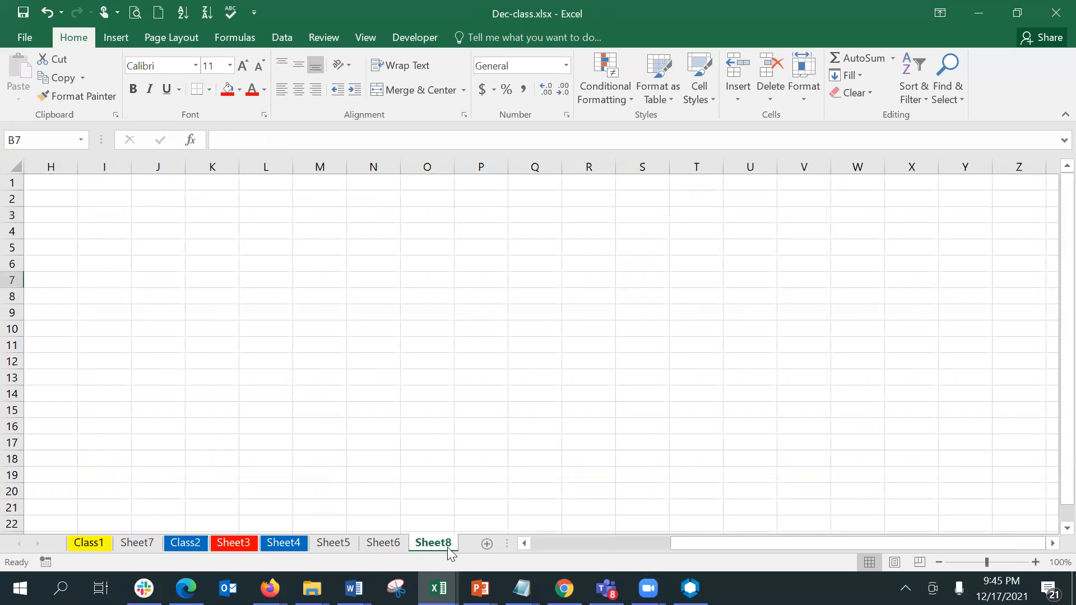
{"action": "left_click", "coordinate": [388, 543]}
{"action": "left_click", "coordinate": [319, 544]}
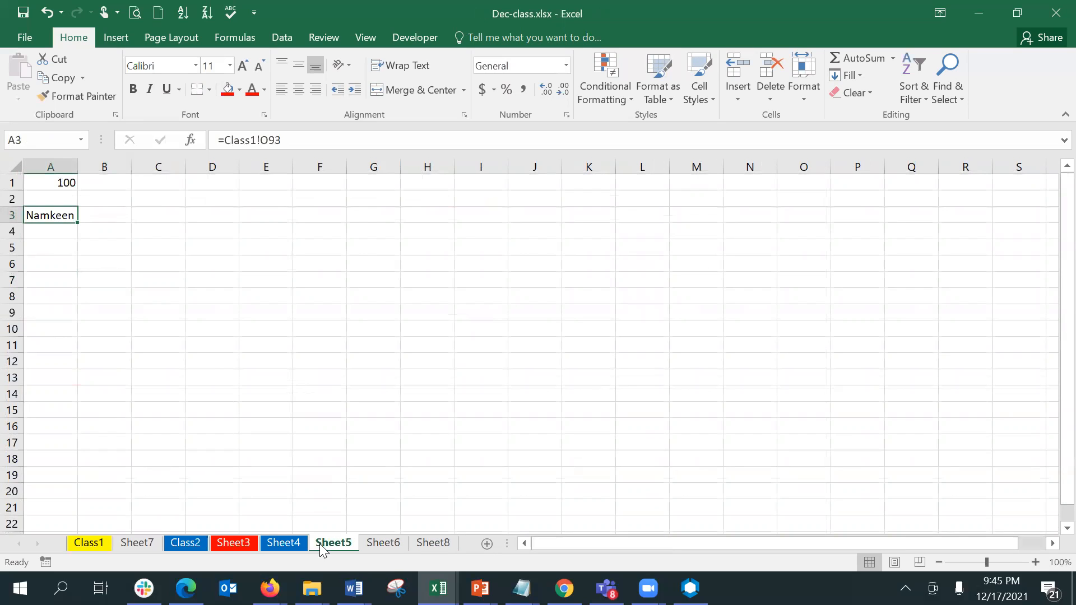
{"action": "left_click", "coordinate": [284, 543]}
{"action": "left_click", "coordinate": [233, 543]}
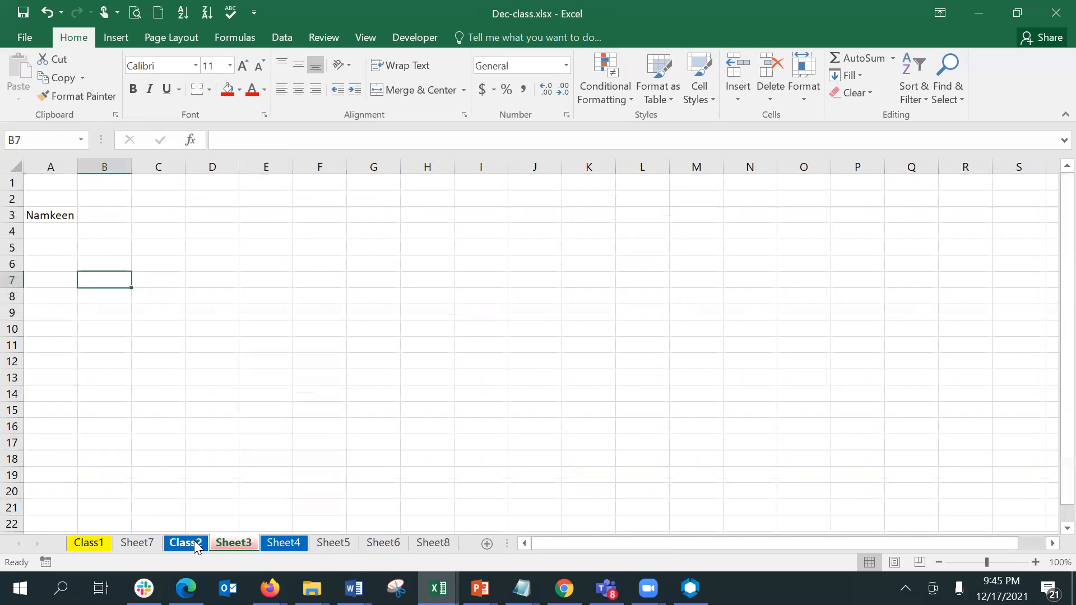
{"action": "left_click", "coordinate": [193, 543]}
{"action": "left_click", "coordinate": [150, 544]}
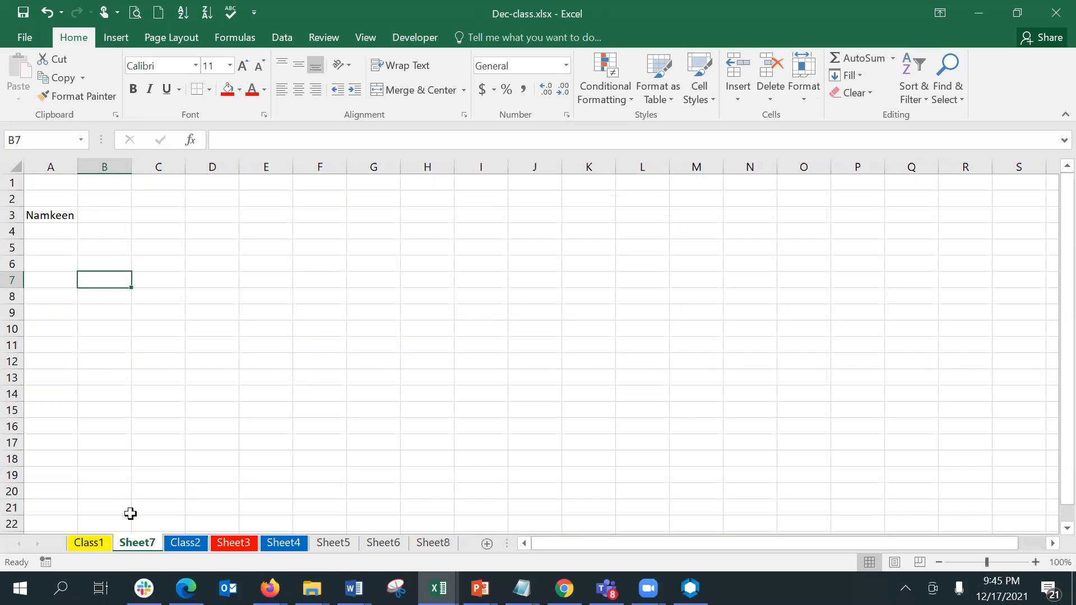
{"action": "left_click", "coordinate": [99, 542]}
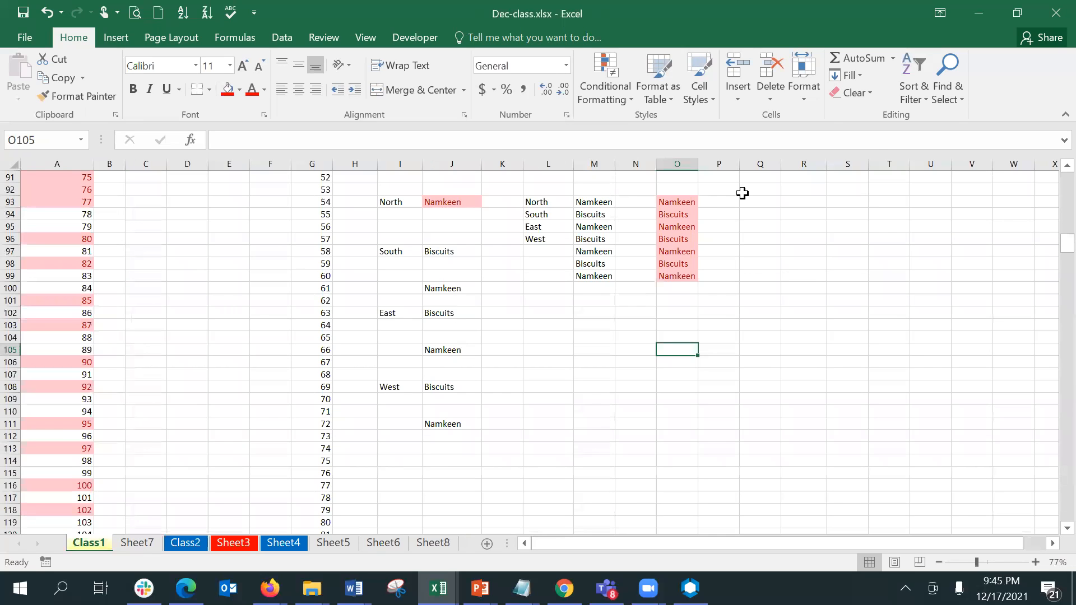
Group all sheets from Sheet7 through Sheet8, leaving Class1 out of the group.
{"action": "left_click", "coordinate": [152, 544]}
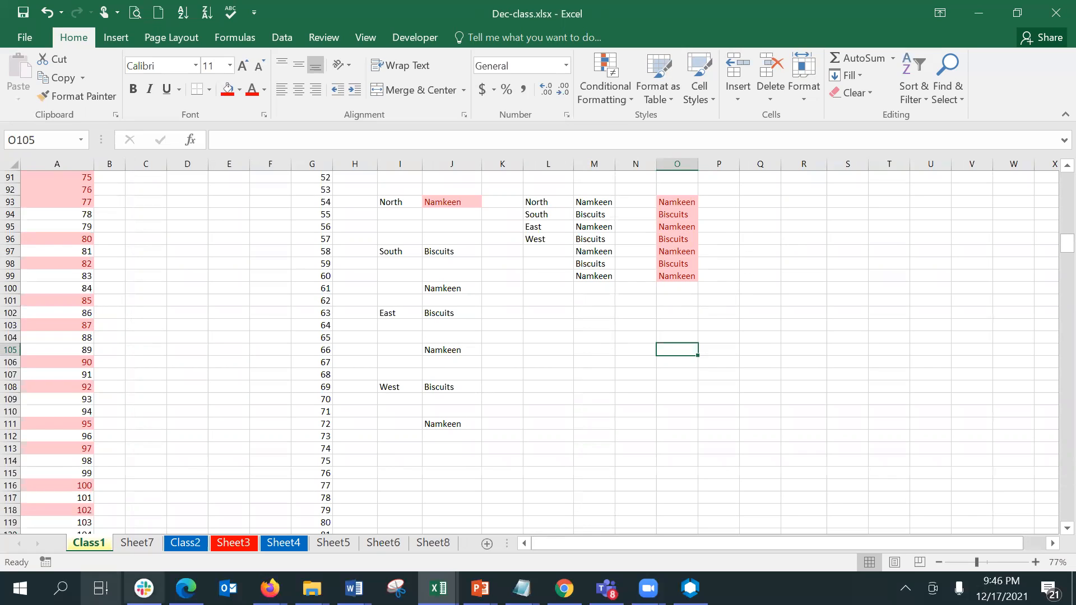
{"action": "left_click", "coordinate": [137, 545]}
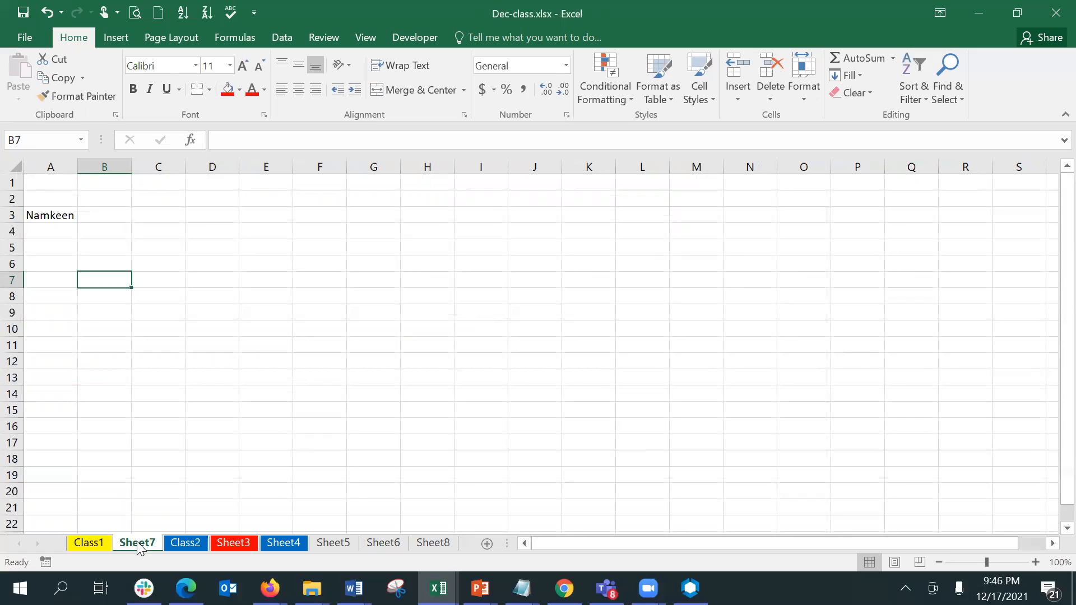
{"action": "left_click", "coordinate": [425, 542], "text": "shift"}
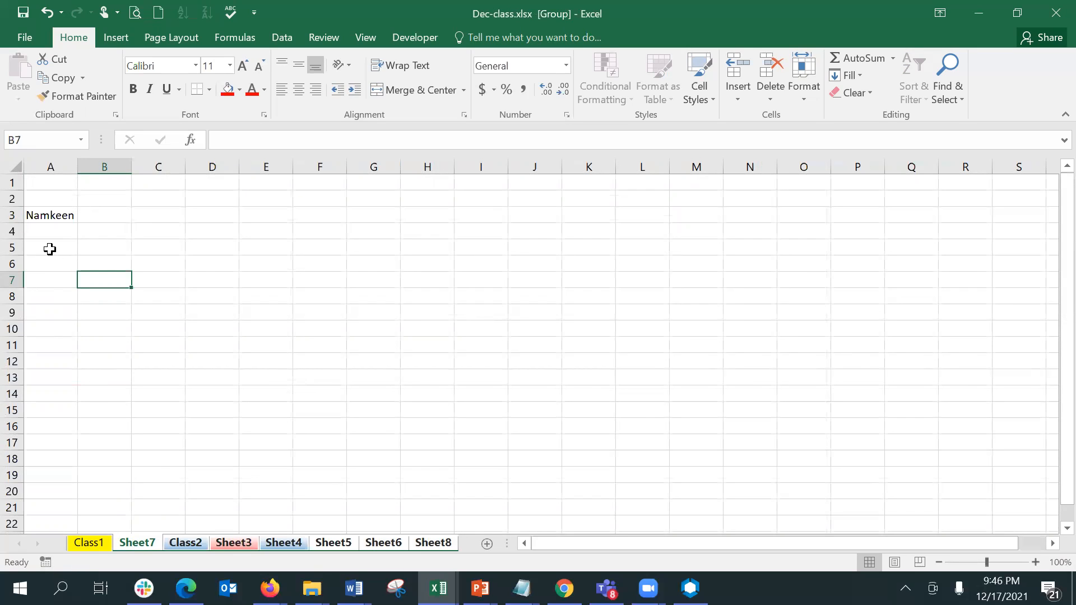
With A5:A10 selected on the grouped sheets, enter the formula =Class1!O93:O99 in cell A5.
{"action": "left_click", "coordinate": [49, 249]}
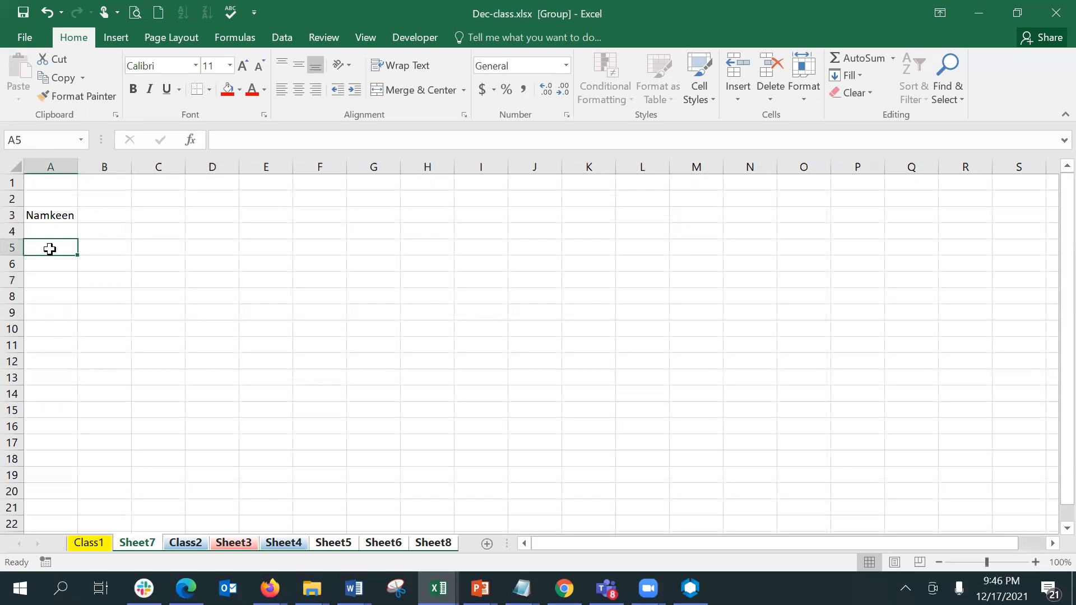
{"action": "key", "text": "shift+Down"}
{"action": "key", "text": "shift+Down"}
{"action": "key", "text": "shift+Down"}
{"action": "key", "text": "shift+Down"}
{"action": "key", "text": "shift+Down"}
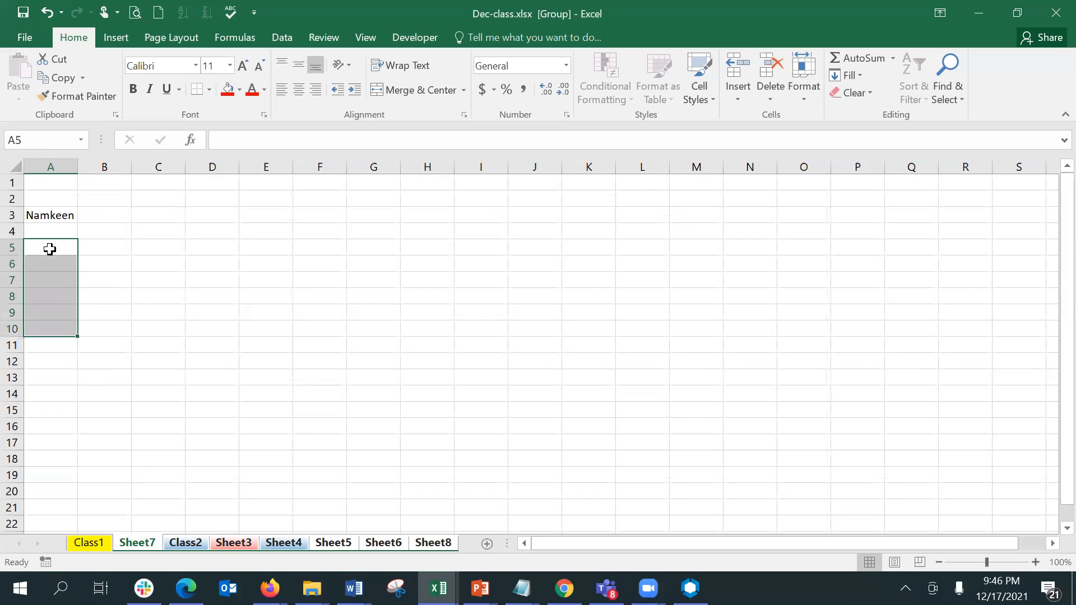
{"action": "left_click", "coordinate": [50, 248]}
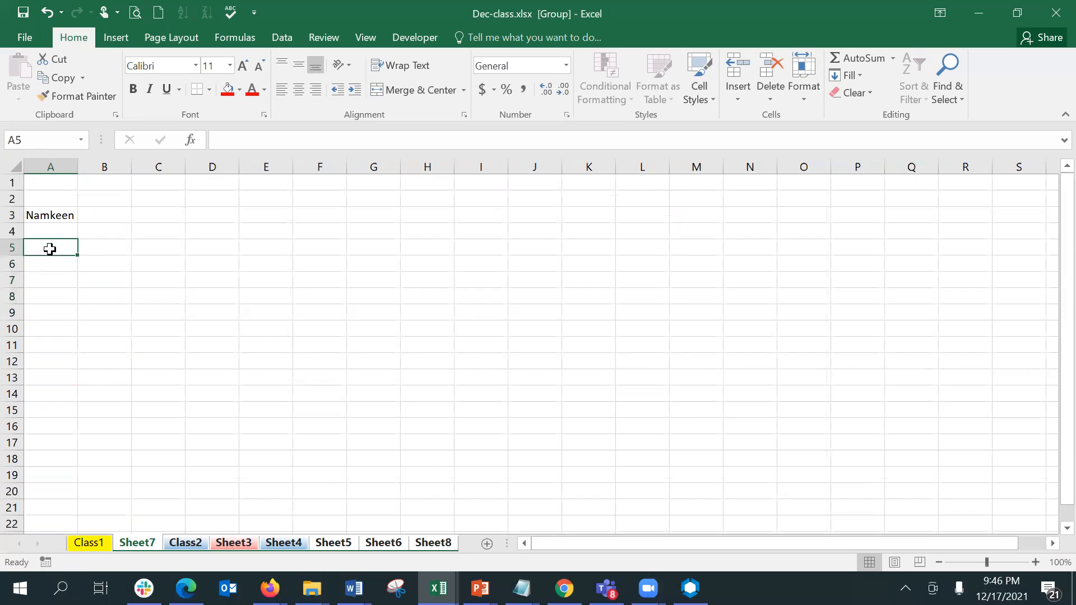
{"action": "left_click", "coordinate": [64, 329], "text": "shift"}
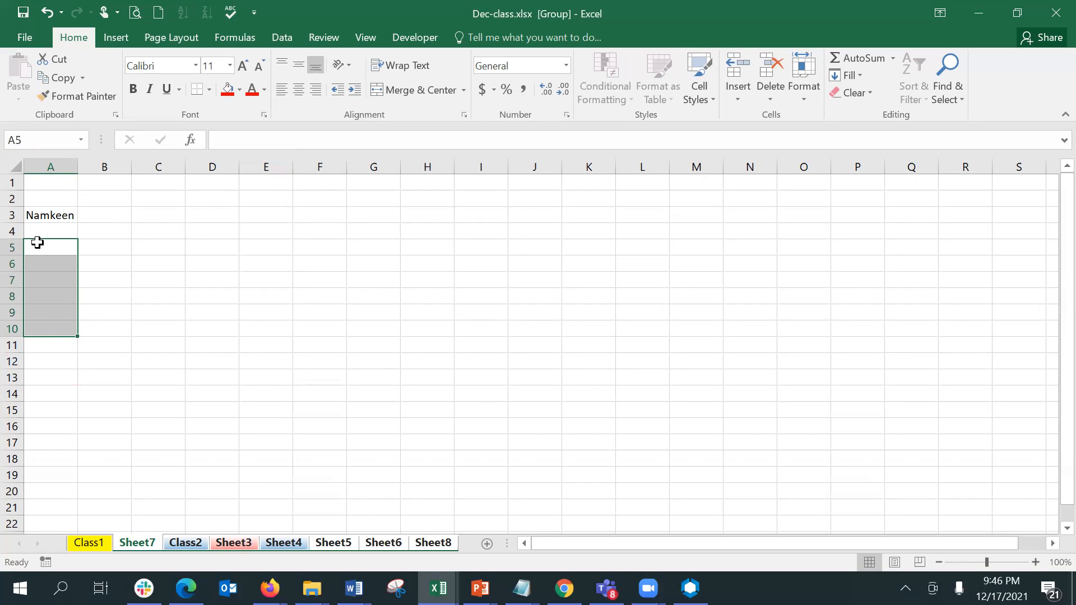
{"action": "type", "text": "="}
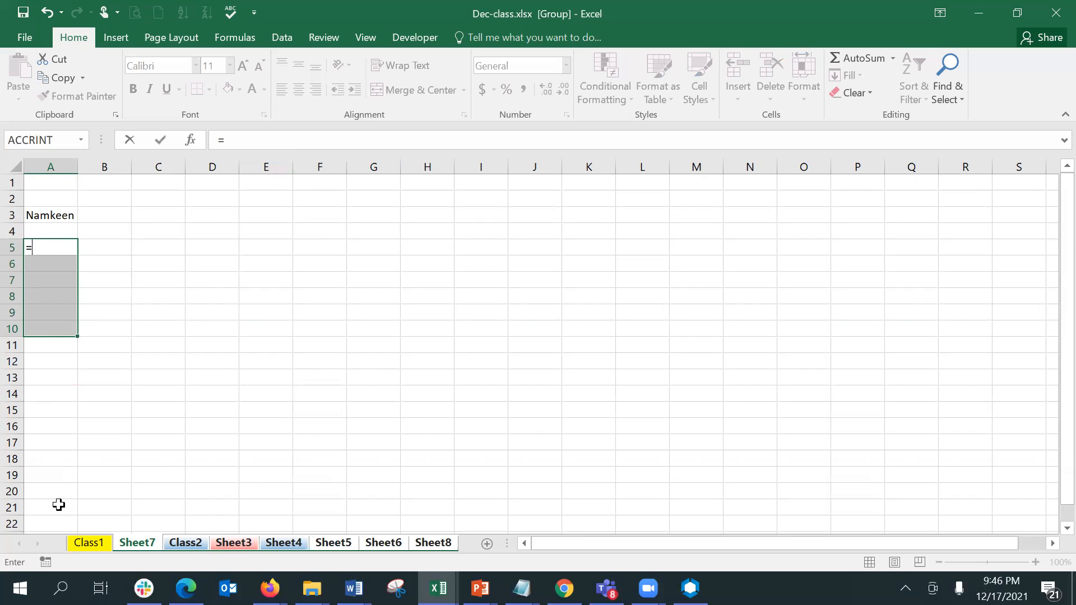
{"action": "left_click", "coordinate": [79, 543]}
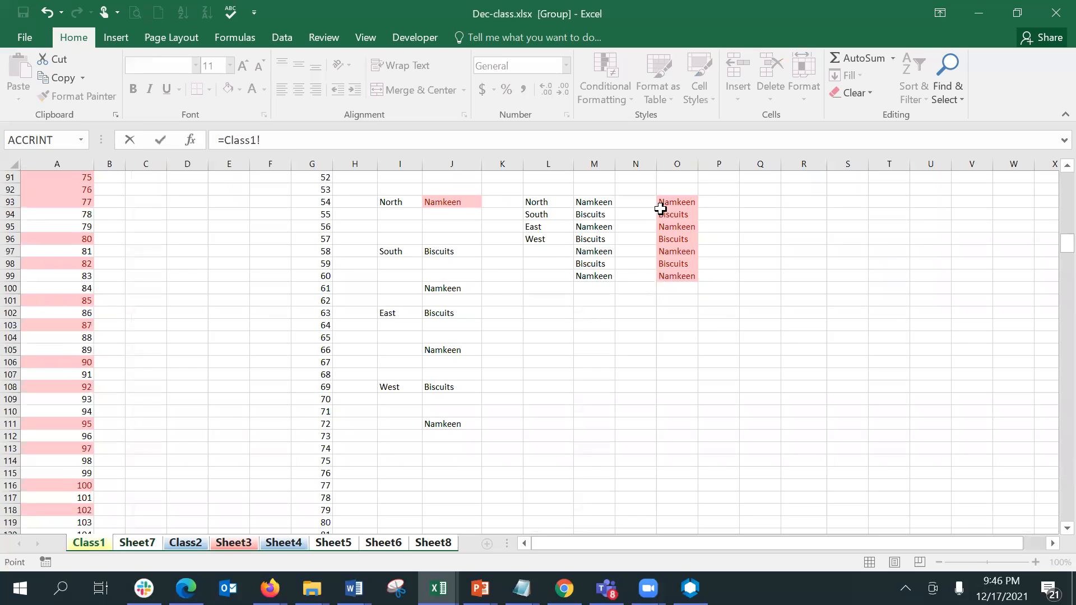
{"action": "left_click_drag", "start_coordinate": [670, 204], "coordinate": [667, 275]}
{"action": "key", "text": "Return"}
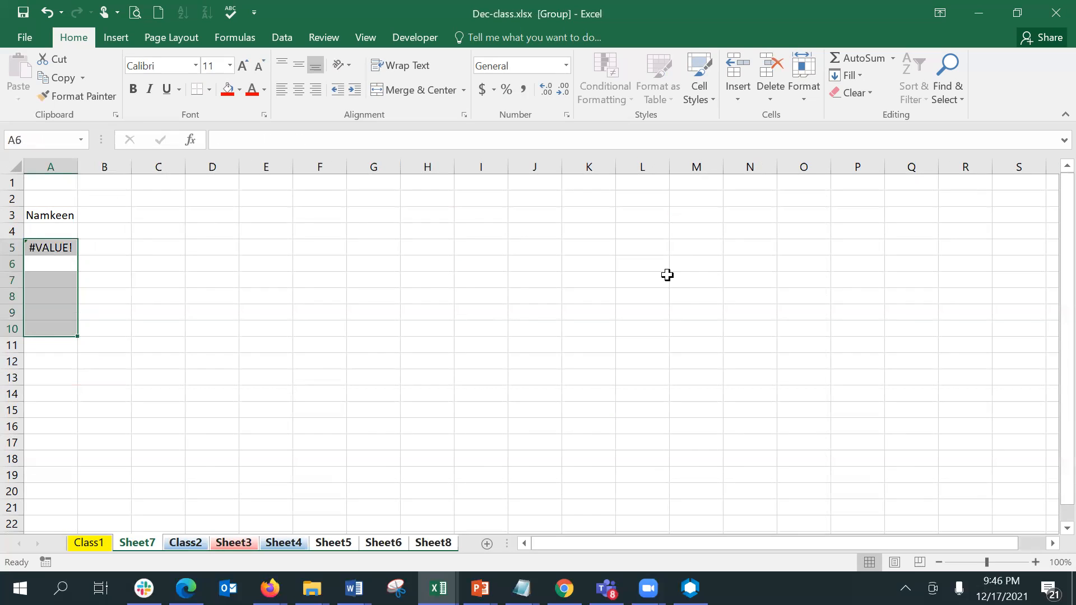
Try to change the formula in A5 to =Class1!{O93:O99}, with curly braces around the cell range.
{"action": "left_click", "coordinate": [54, 248]}
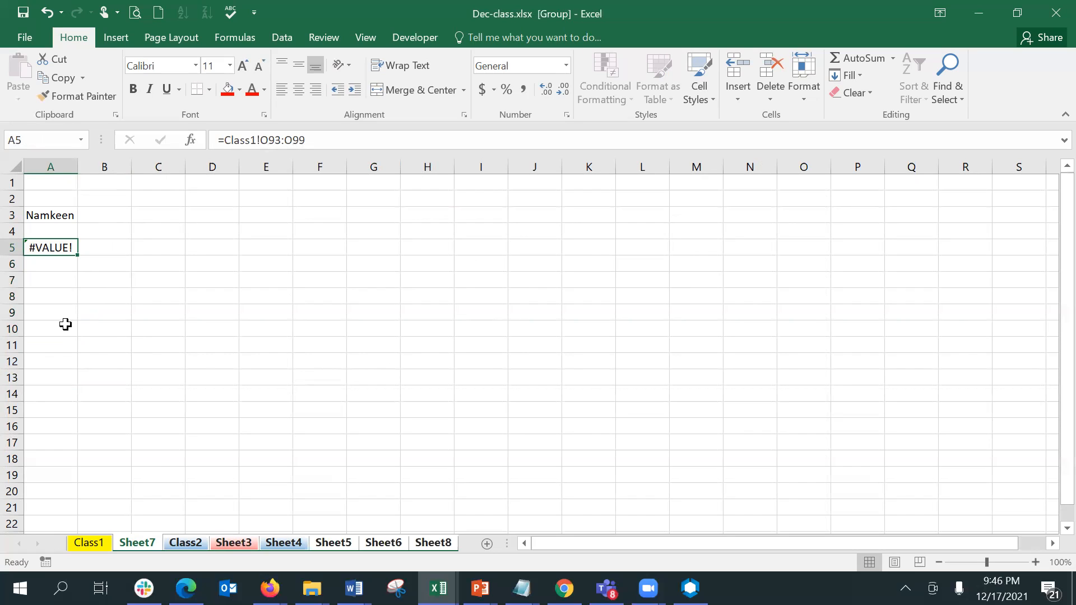
{"action": "left_click", "coordinate": [261, 139]}
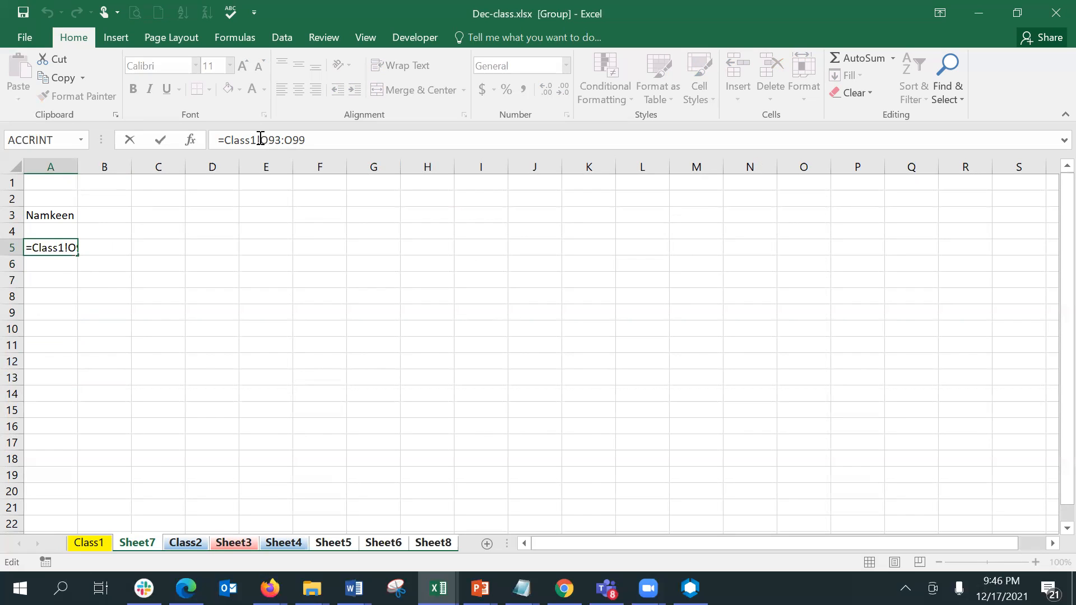
{"action": "type", "text": "{"}
{"action": "key", "text": "Right"}
{"action": "key", "text": "Right"}
{"action": "key", "text": "Right"}
{"action": "key", "text": "Right"}
{"action": "key", "text": "Right"}
{"action": "key", "text": "Right"}
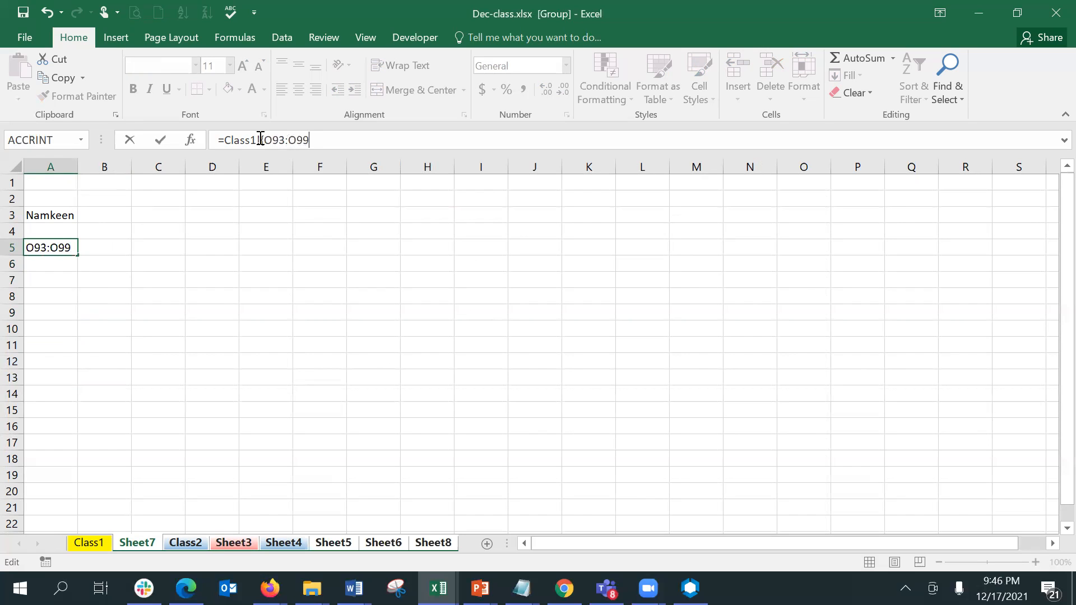
{"action": "type", "text": "}"}
{"action": "key", "text": "Return"}
{"action": "key", "text": "Return"}
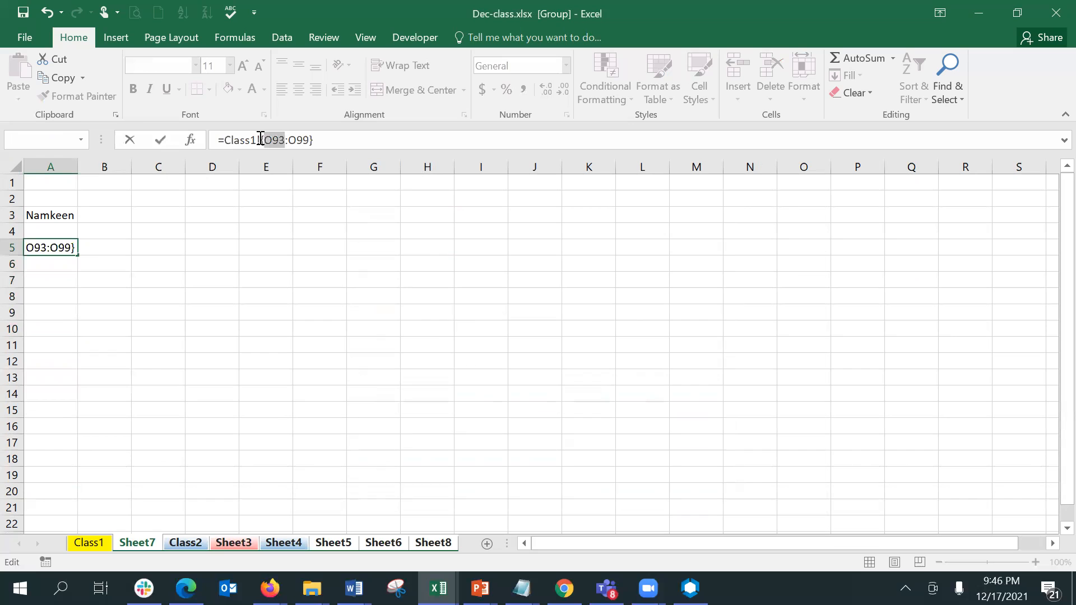
{"action": "key", "text": "Return"}
Try the formula ={Class1!O93:O99} in A5, with braces around the whole reference, and abandon the edit.
{"action": "left_click", "coordinate": [260, 140]}
{"action": "key", "text": "Delete"}
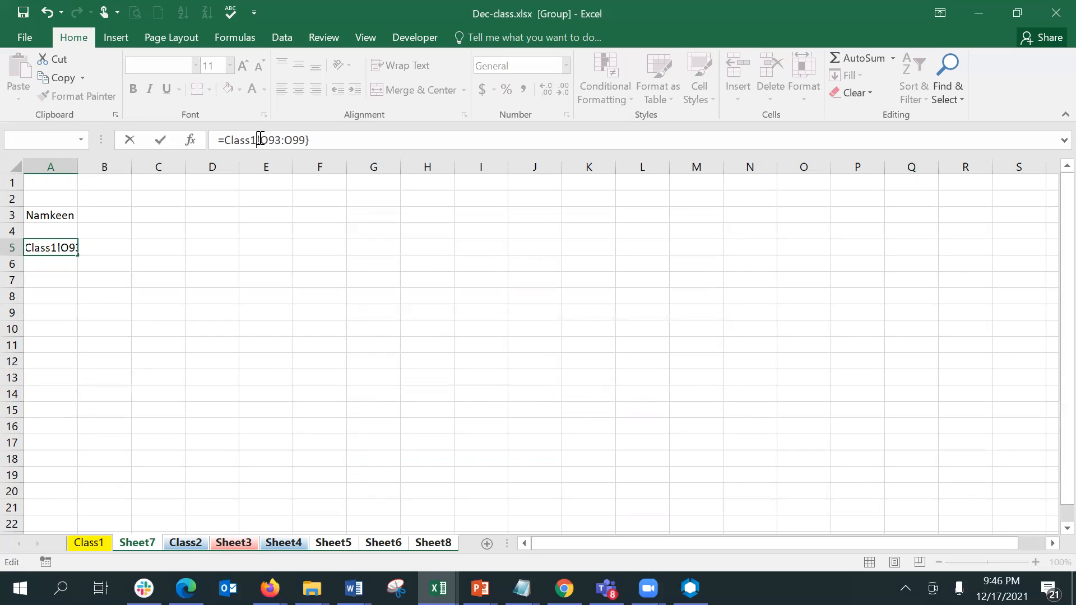
{"action": "key", "text": "Left"}
{"action": "type", "text": "{"}
{"action": "key", "text": "Return"}
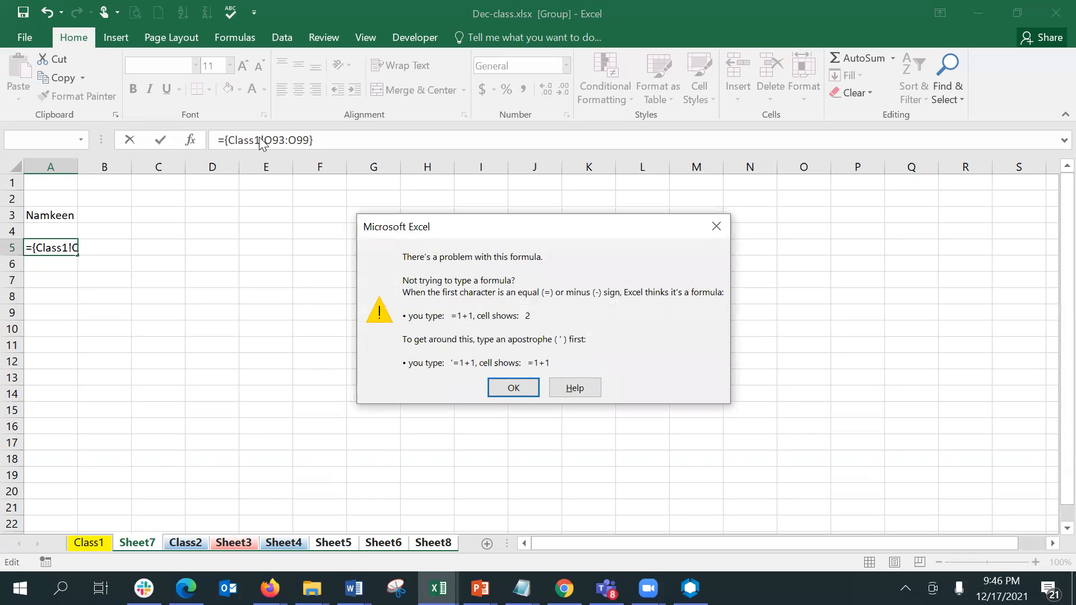
{"action": "key", "text": "Return"}
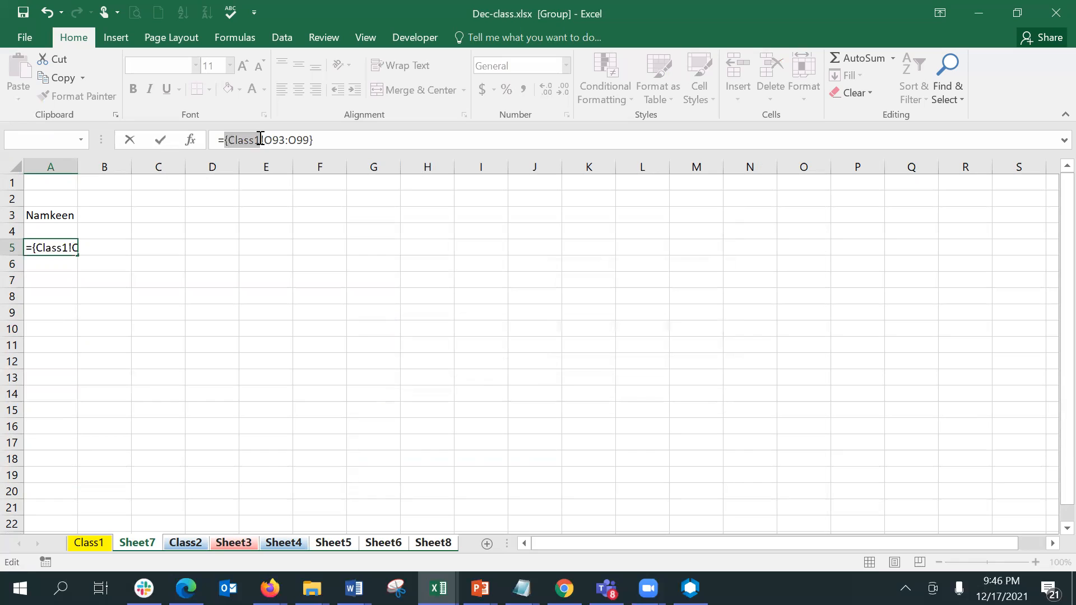
{"action": "key", "text": "Escape"}
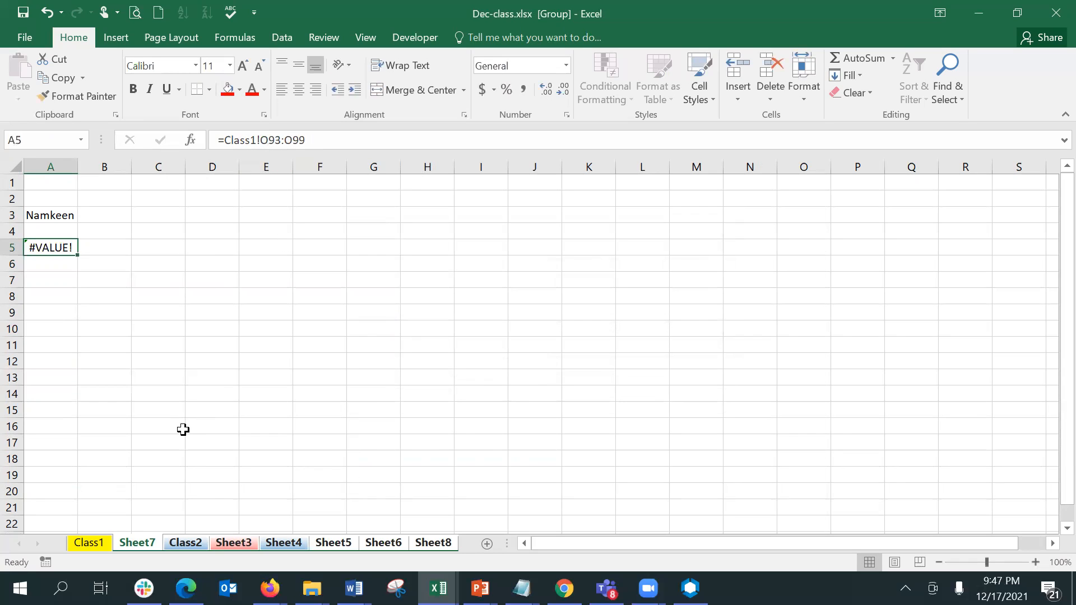
Ungroup all the sheets, starting from Sheet7.
{"action": "left_click", "coordinate": [126, 284]}
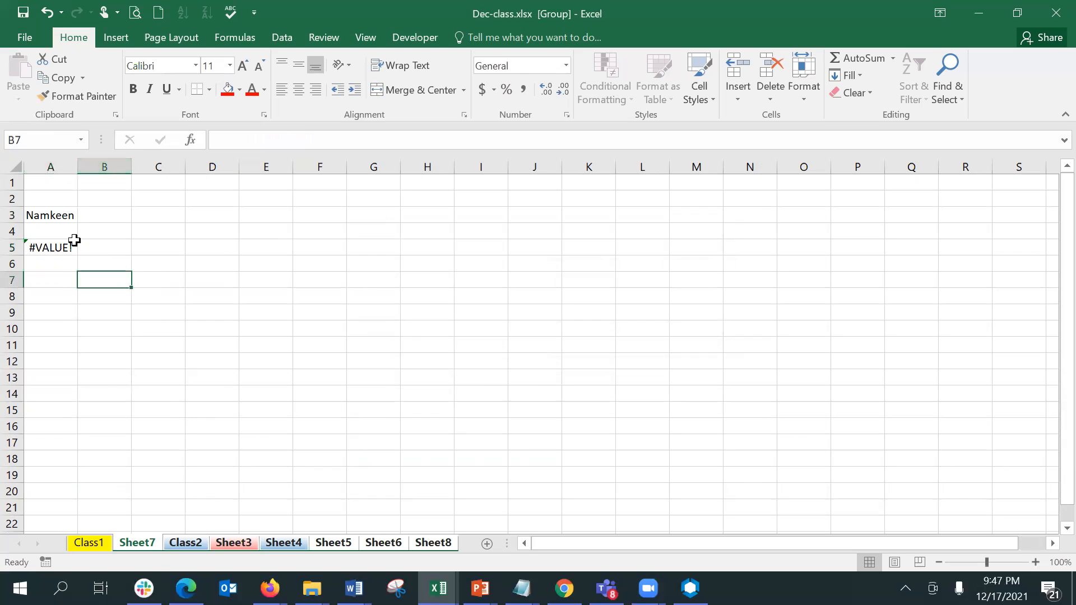
{"action": "right_click", "coordinate": [146, 552]}
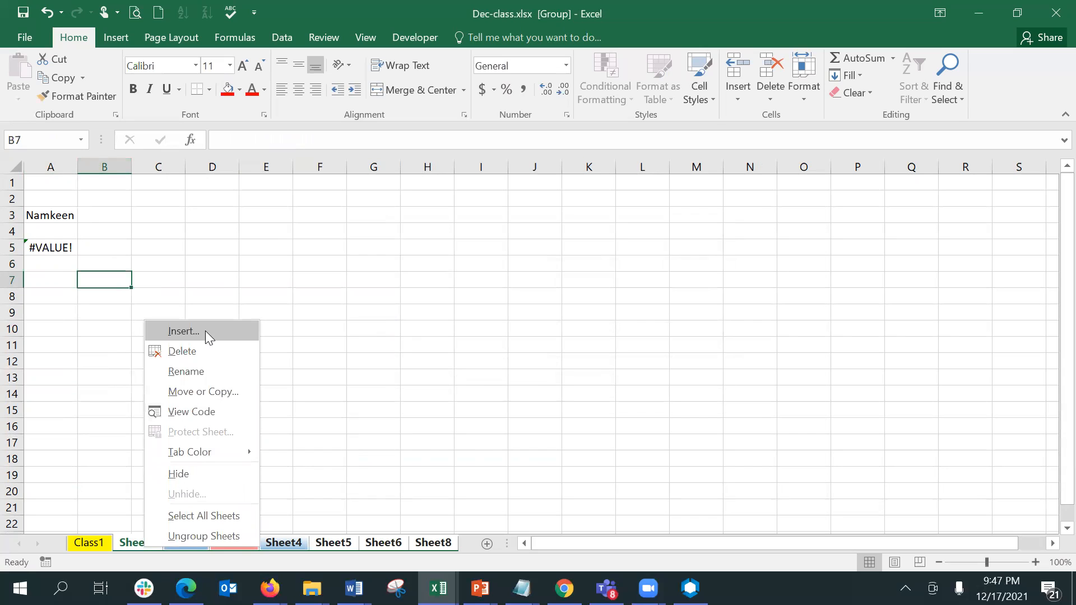
{"action": "left_click", "coordinate": [203, 536]}
Define the name region for the Region and Jan to Mar table in M72:P76 on Class1.
{"action": "left_click", "coordinate": [89, 542]}
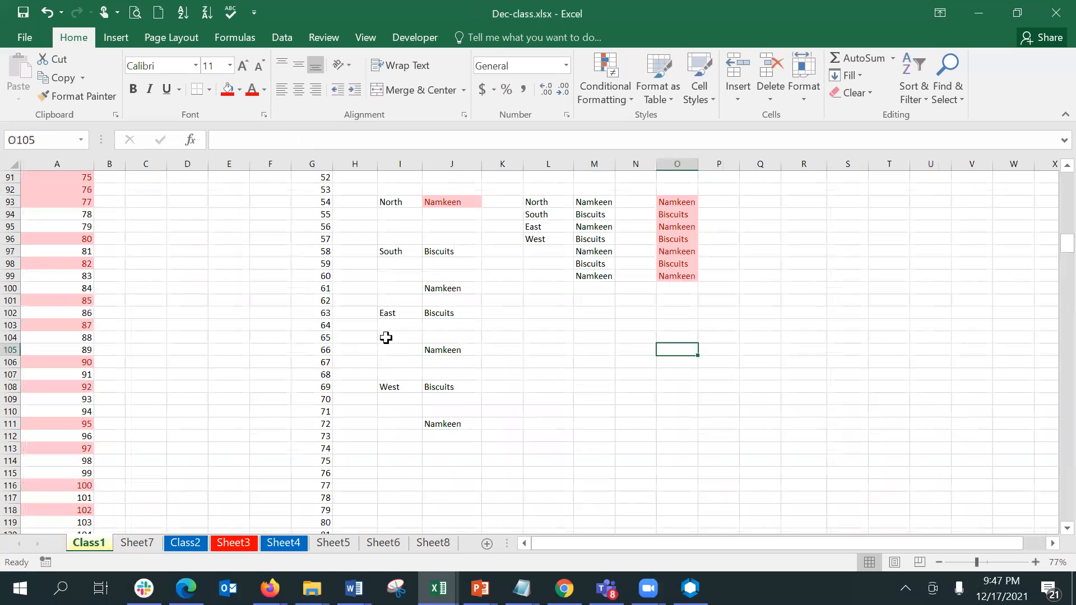
{"action": "mouse_move", "coordinate": [1066, 244]}
{"action": "left_mouse_down"}
{"action": "mouse_move", "coordinate": [1066, 210]}
{"action": "mouse_move", "coordinate": [1066, 223]}
{"action": "left_mouse_up"}
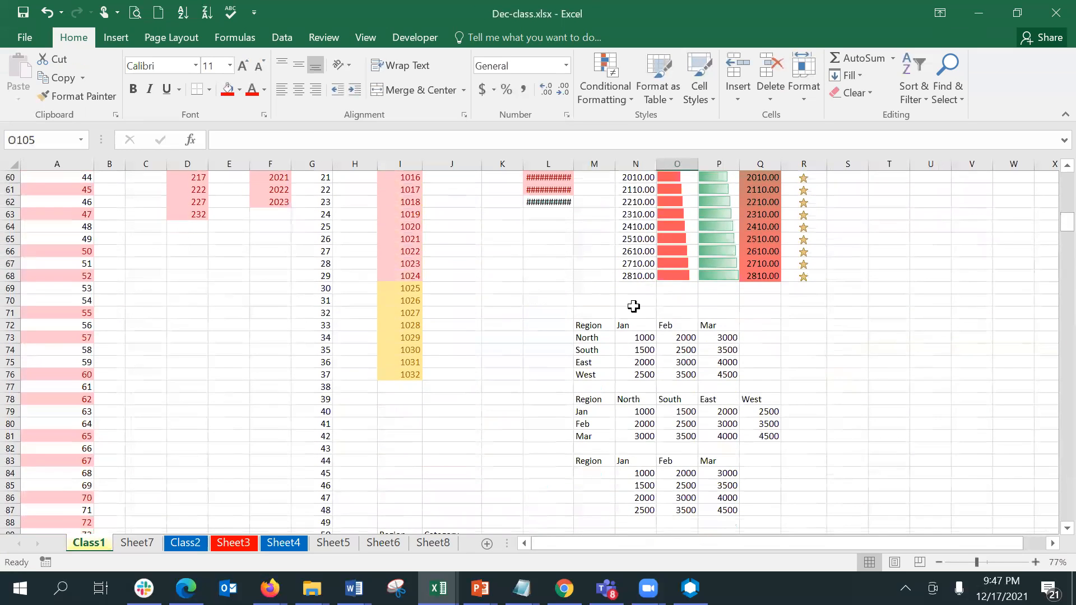
{"action": "left_click_drag", "start_coordinate": [586, 325], "coordinate": [712, 370]}
{"action": "key", "text": "ctrl+c"}
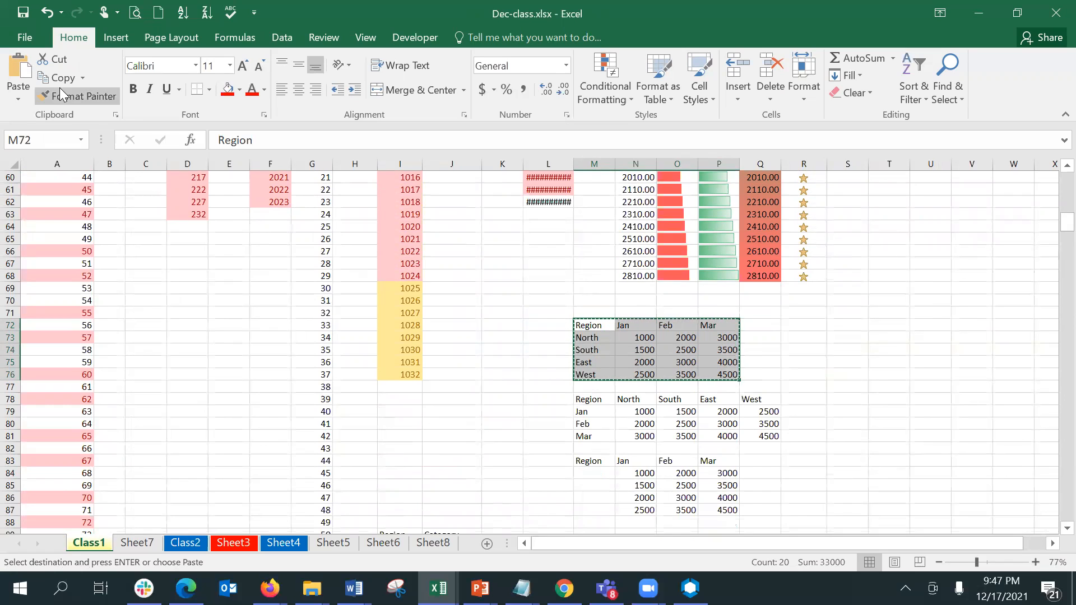
{"action": "left_click", "coordinate": [56, 138]}
{"action": "type", "text": "region"}
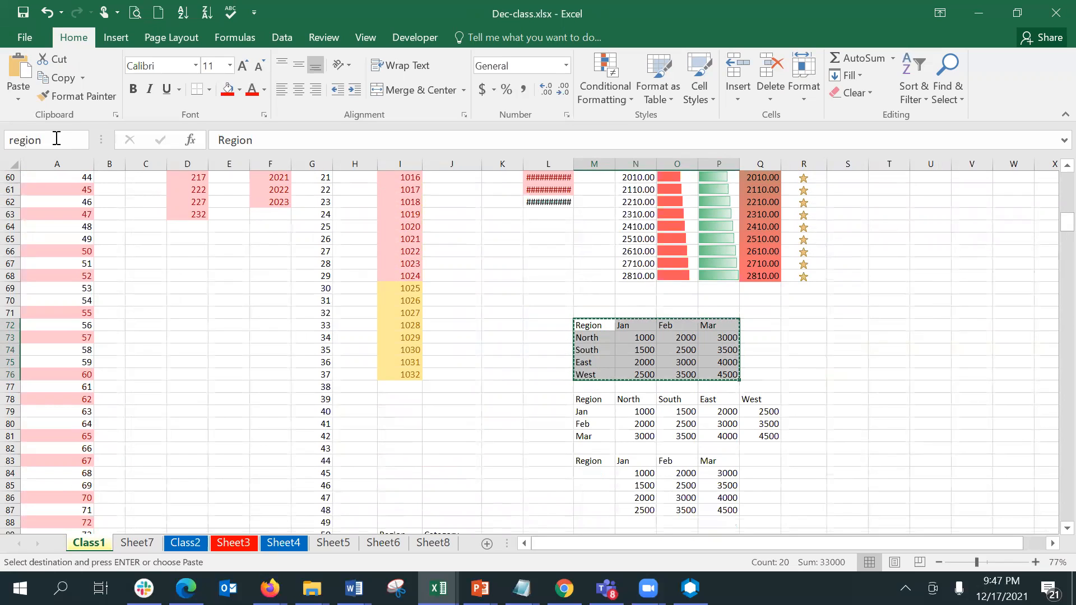
{"action": "key", "text": "Return"}
Go to the named range region on Class1 to check which cells it covers.
{"action": "double_click", "coordinate": [404, 339]}
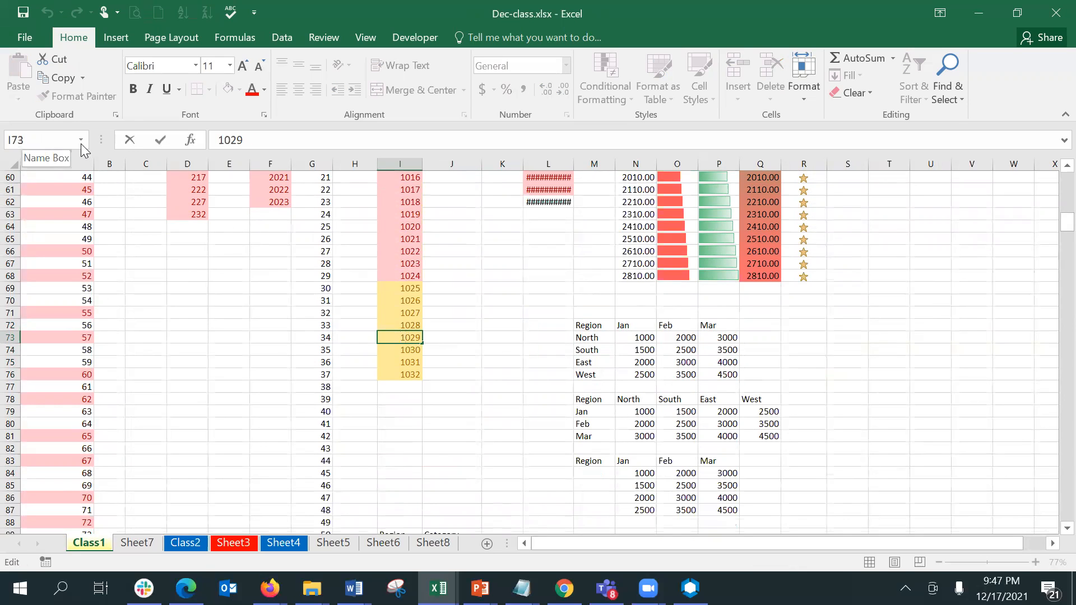
{"action": "left_click", "coordinate": [594, 325]}
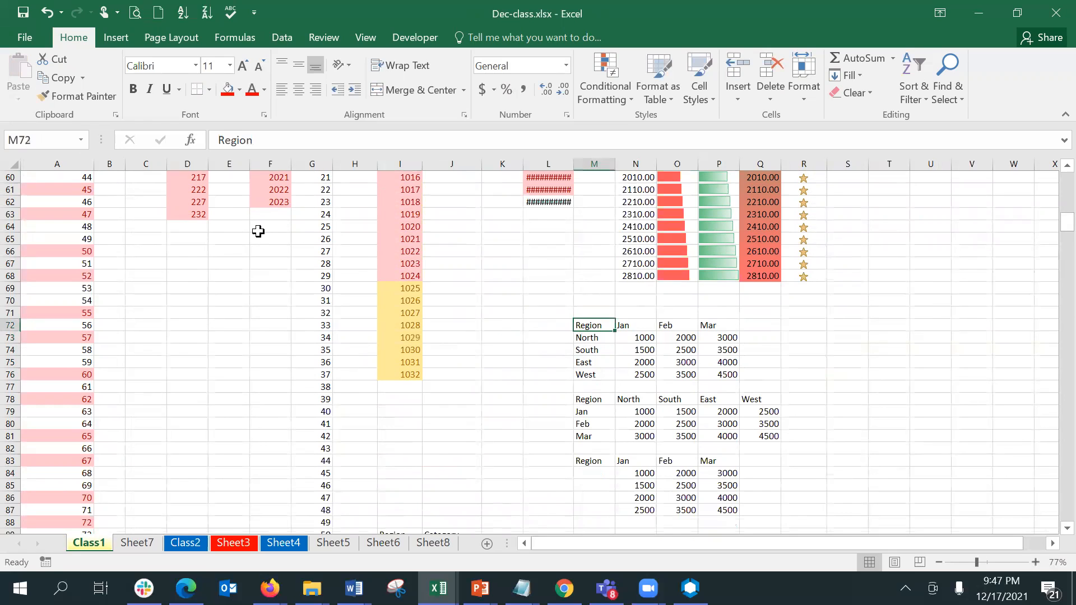
{"action": "left_click", "coordinate": [81, 139]}
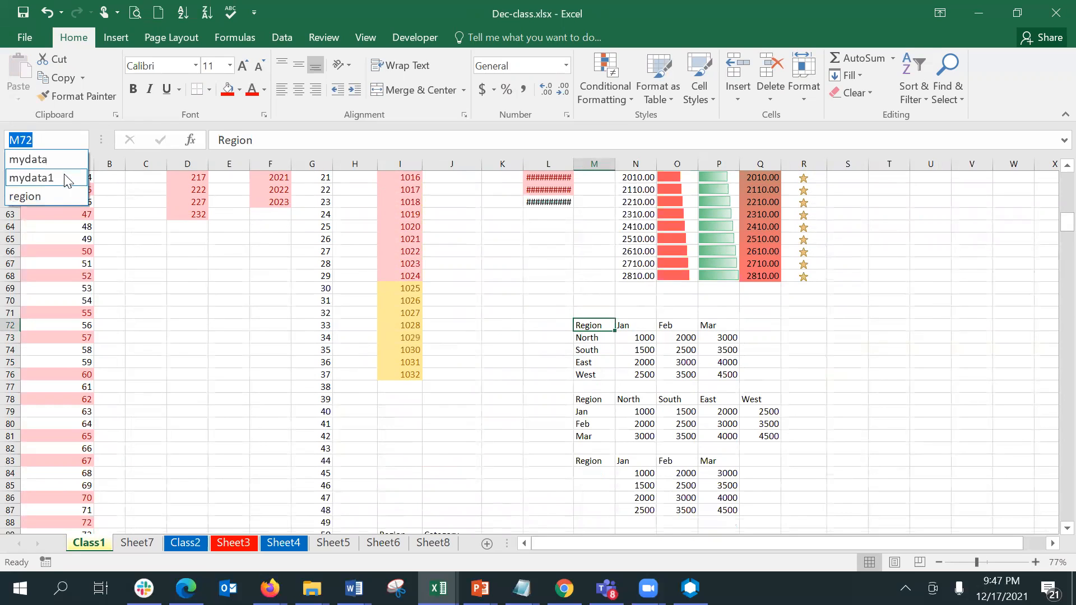
{"action": "left_click", "coordinate": [61, 194]}
{"action": "left_click", "coordinate": [367, 493]}
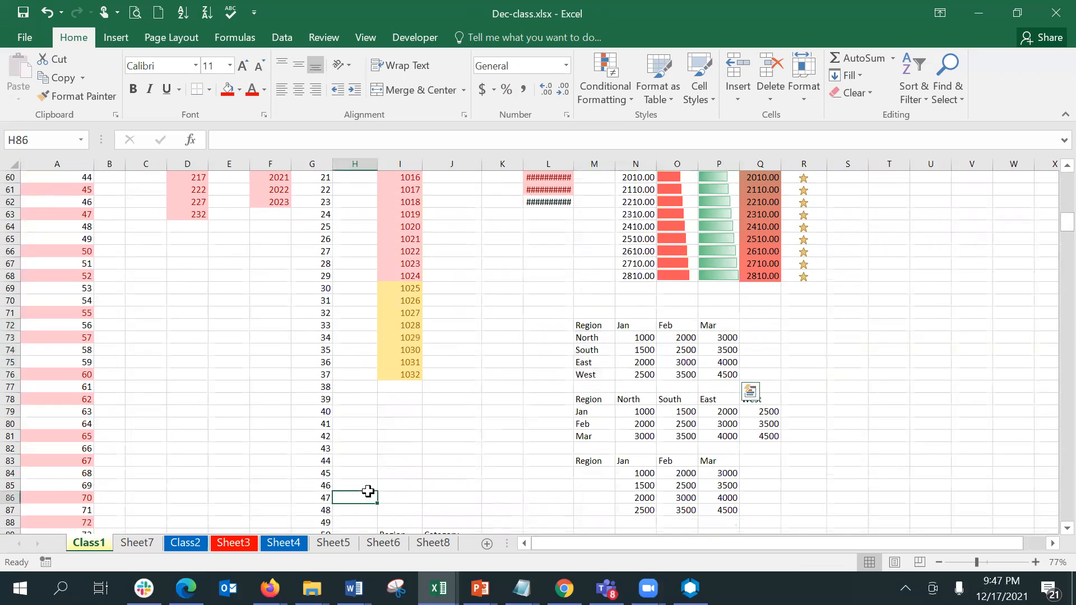
Group Sheet7 with Class2 and enter the formula =region in cell A7.
{"action": "left_click", "coordinate": [137, 543]}
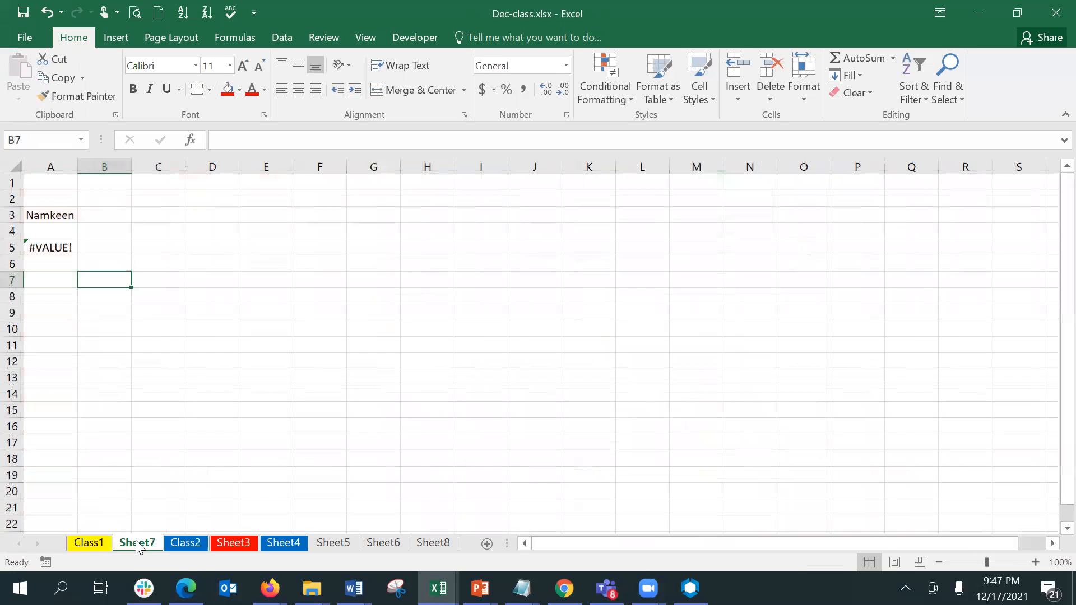
{"action": "left_click", "coordinate": [47, 283]}
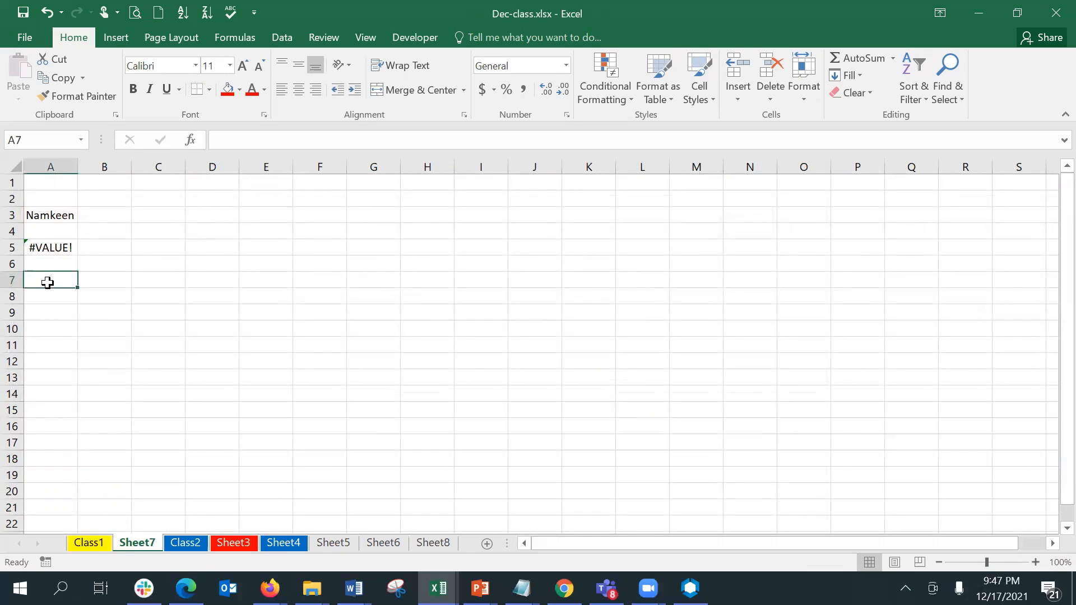
{"action": "left_click", "coordinate": [173, 542], "text": "ctrl"}
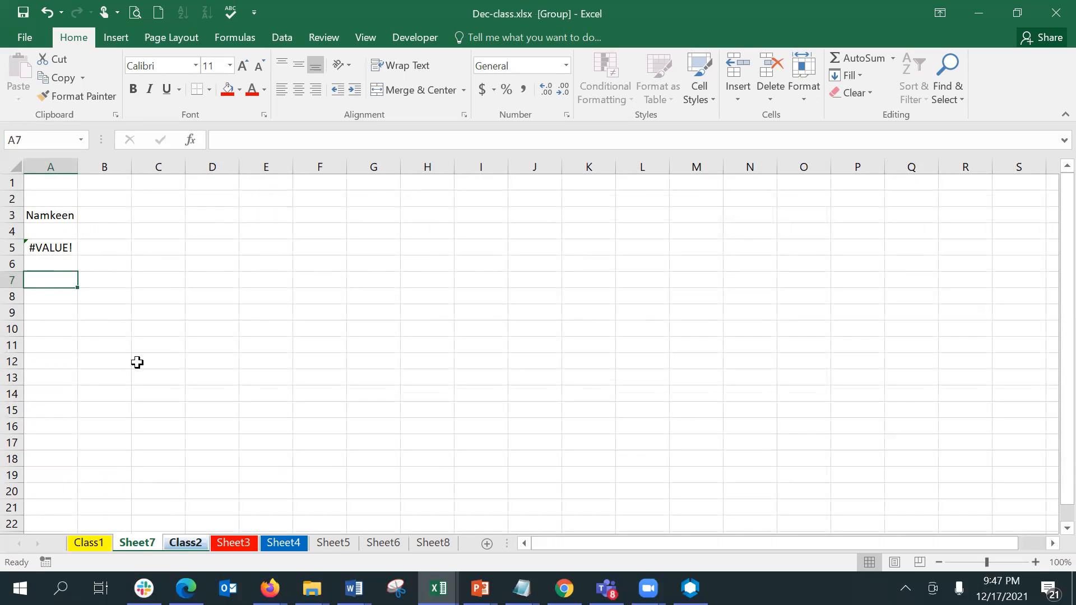
{"action": "type", "text": "=reg"}
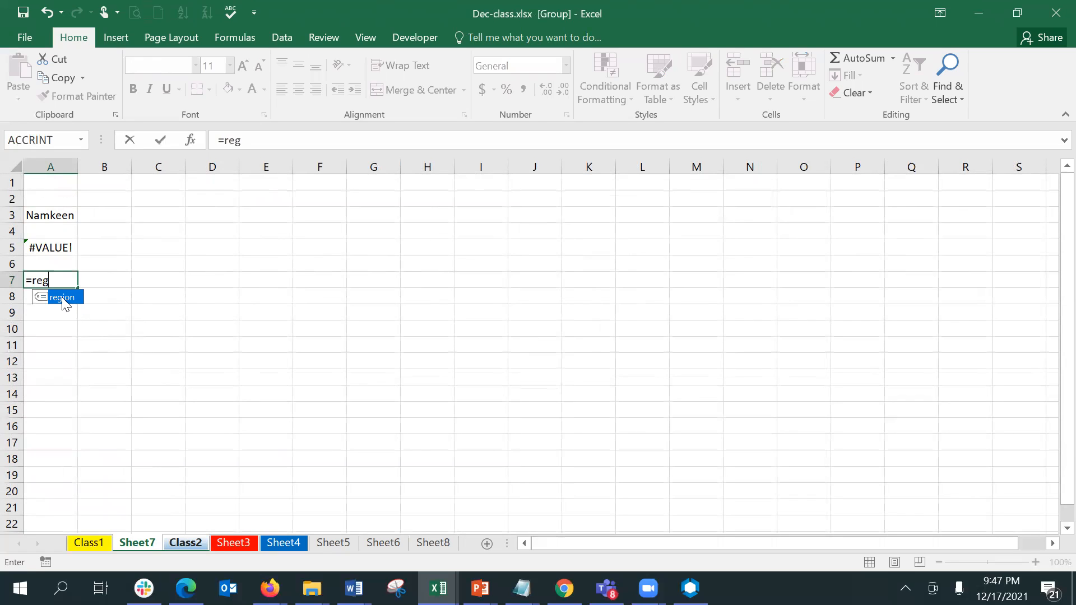
{"action": "double_click", "coordinate": [63, 297]}
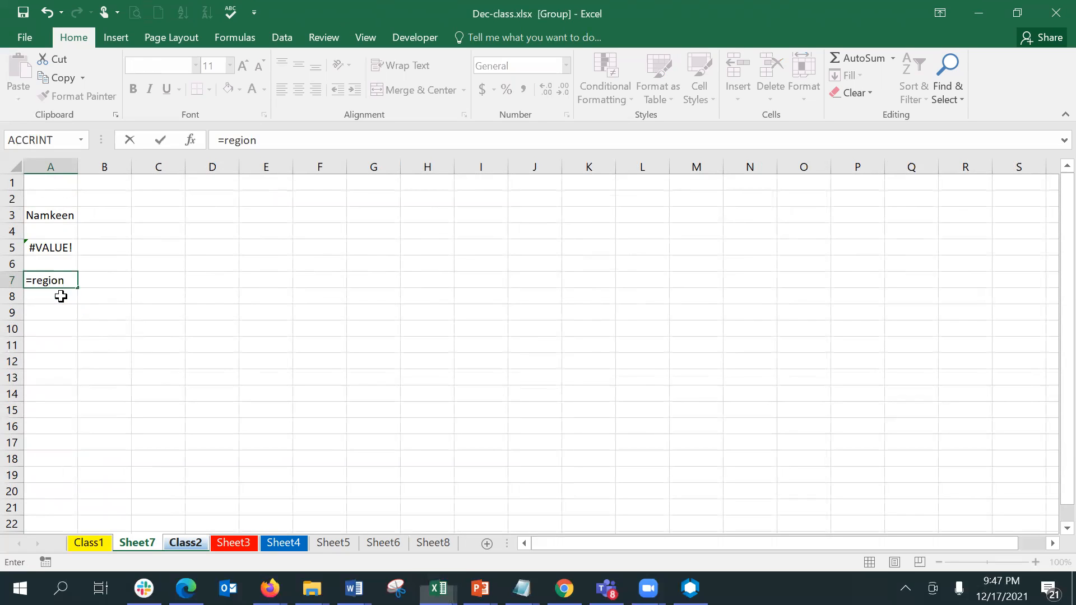
{"action": "key", "text": "Return"}
Clear the =region formula from cell A7 on the grouped sheets and ungroup them.
{"action": "left_click", "coordinate": [61, 281]}
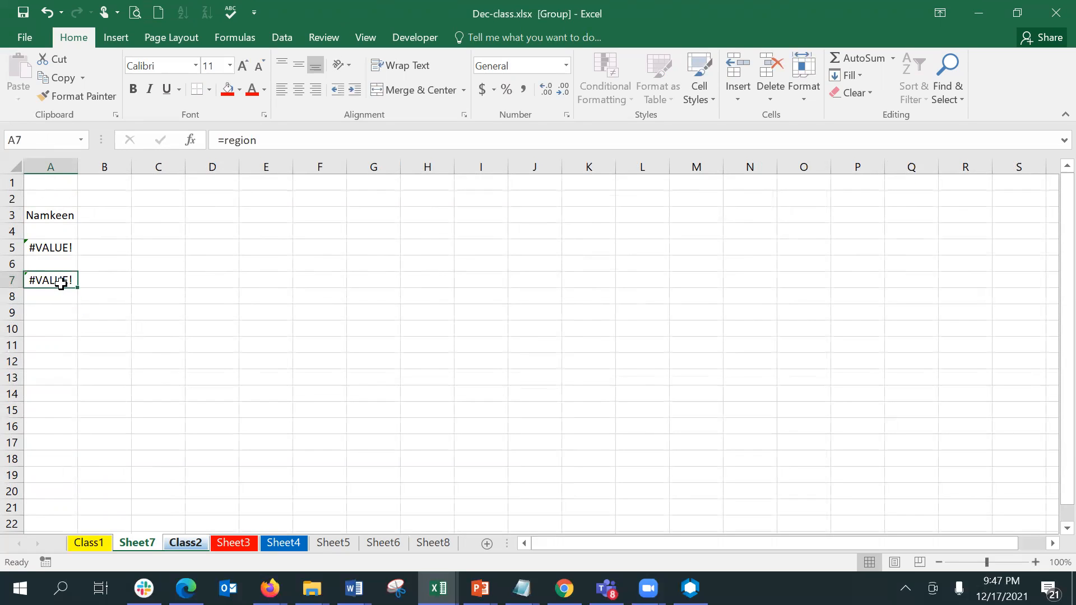
{"action": "left_click", "coordinate": [296, 145]}
{"action": "key", "text": "BackSpace"}
{"action": "key", "text": "BackSpace"}
{"action": "key", "text": "BackSpace"}
{"action": "key", "text": "BackSpace"}
{"action": "key", "text": "BackSpace"}
{"action": "key", "text": "BackSpace"}
{"action": "key", "text": "BackSpace"}
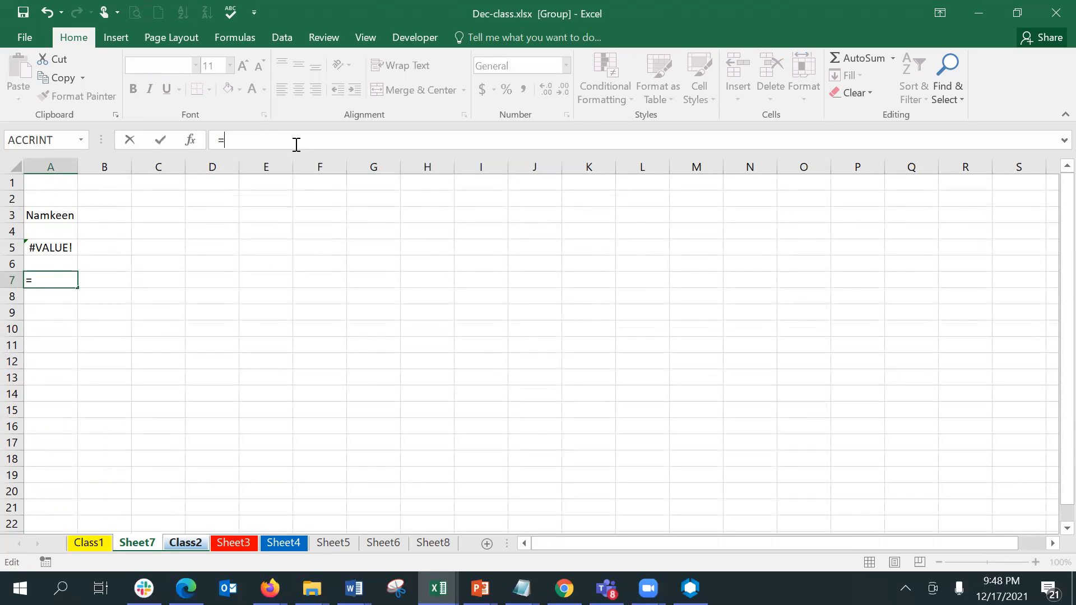
{"action": "key", "text": "Return"}
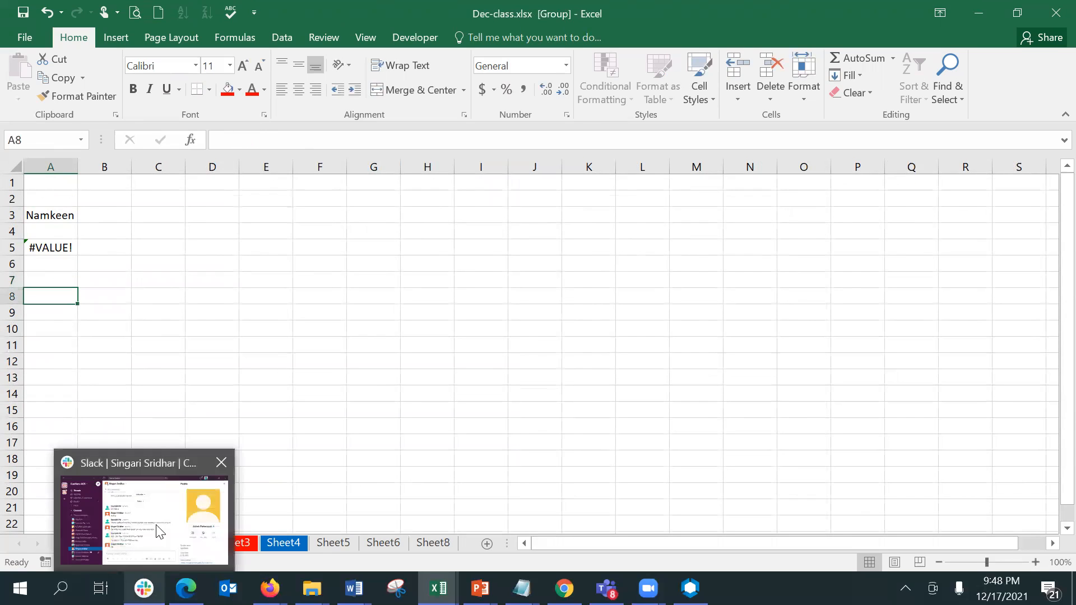
{"action": "left_click", "coordinate": [155, 430]}
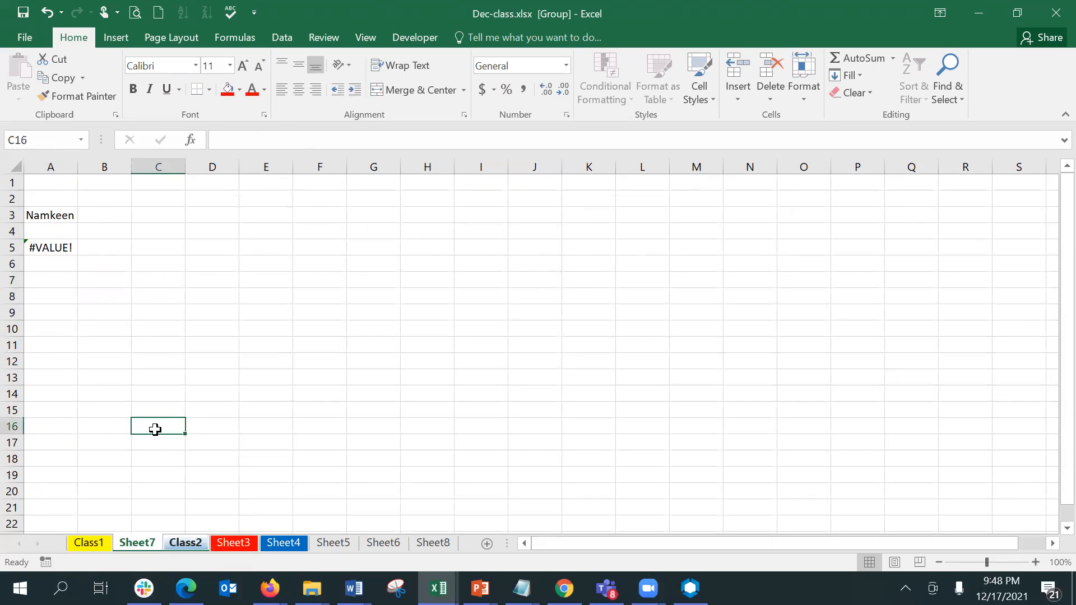
{"action": "right_click", "coordinate": [183, 540]}
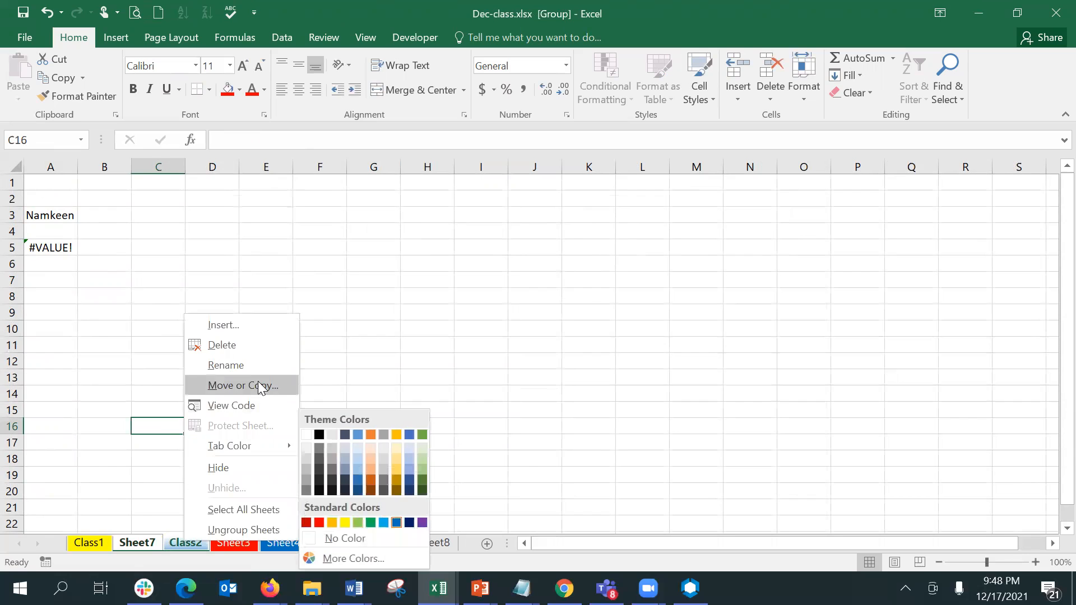
{"action": "left_click", "coordinate": [273, 529]}
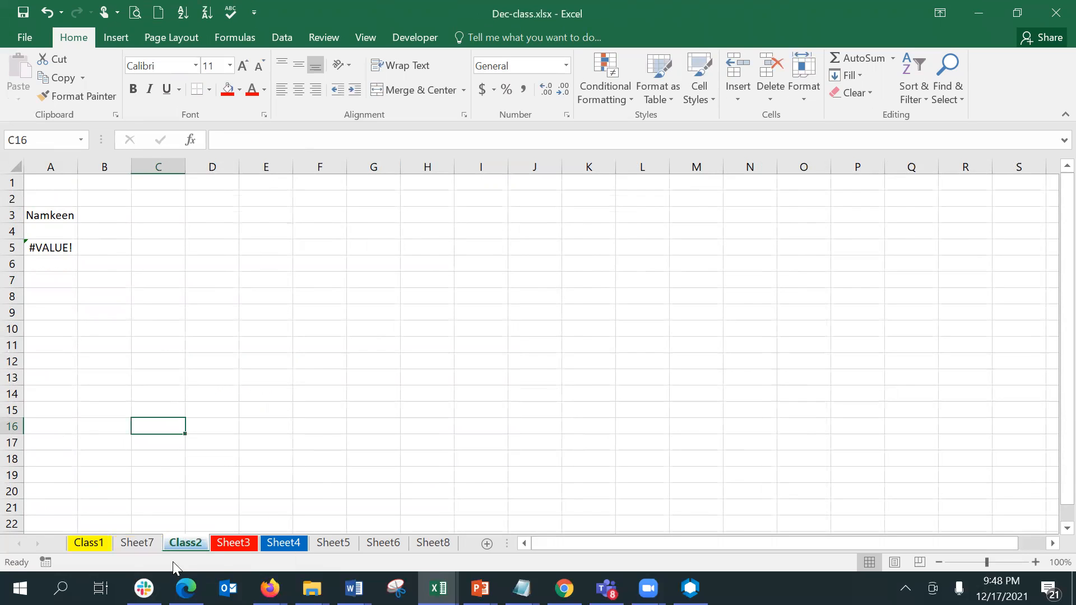
Copy the Region and Jan to Mar table in M72:P76 on Class1 to cell A7 of Sheet7.
{"action": "left_click", "coordinate": [97, 544]}
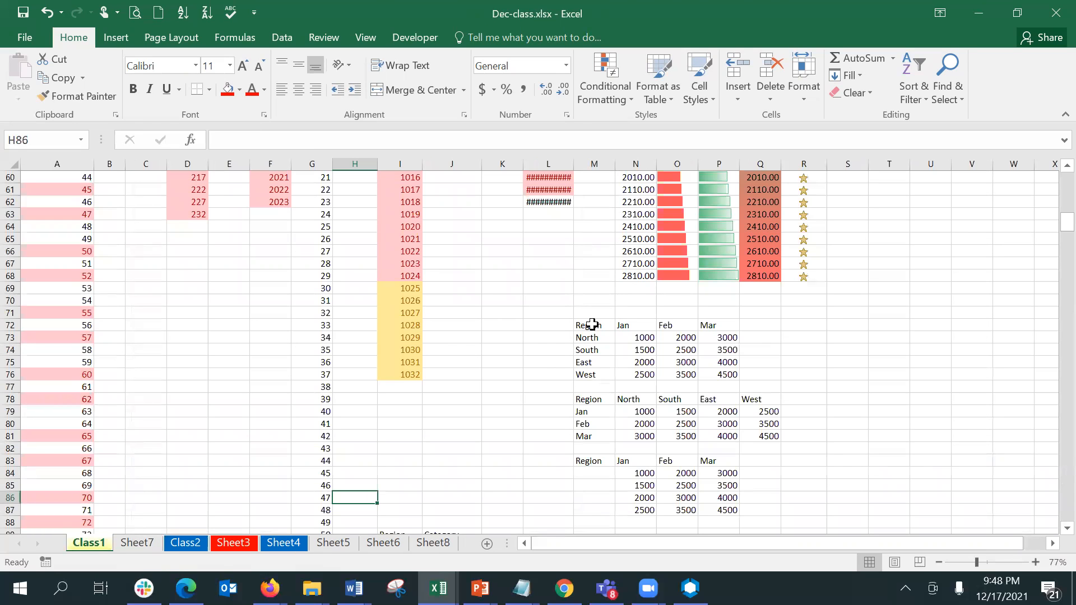
{"action": "left_click", "coordinate": [588, 325]}
{"action": "left_click_drag", "start_coordinate": [608, 338], "coordinate": [713, 375]}
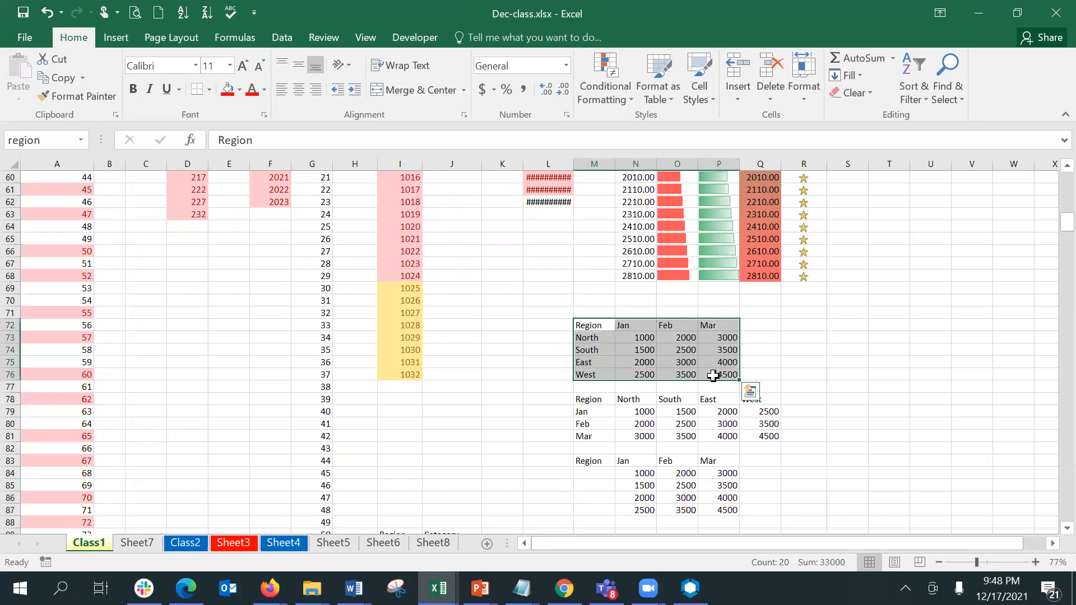
{"action": "key", "text": "ctrl+c"}
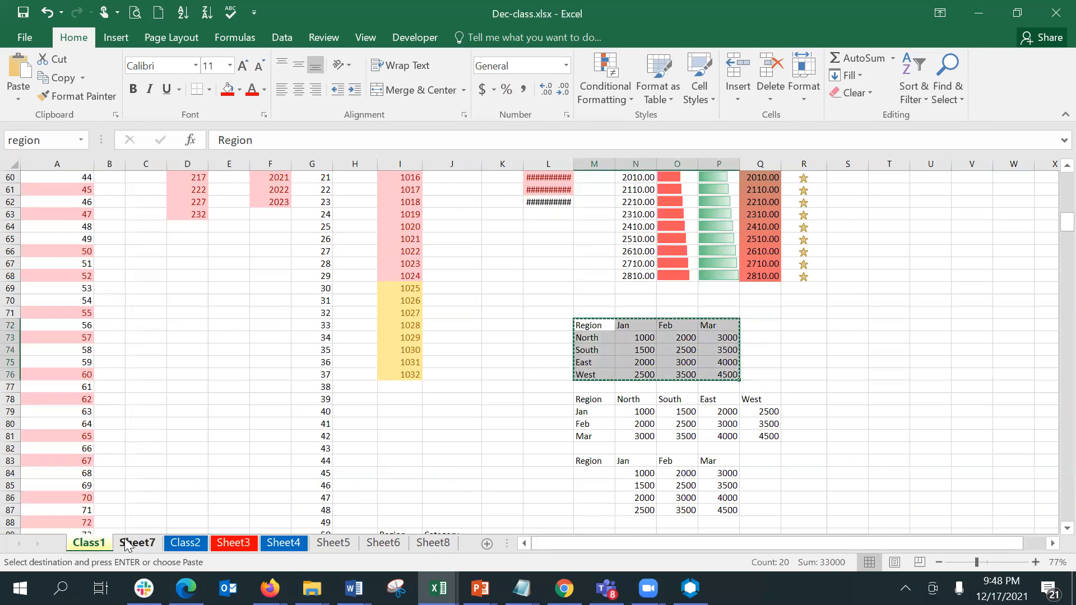
{"action": "left_click", "coordinate": [137, 542]}
{"action": "left_click", "coordinate": [58, 279]}
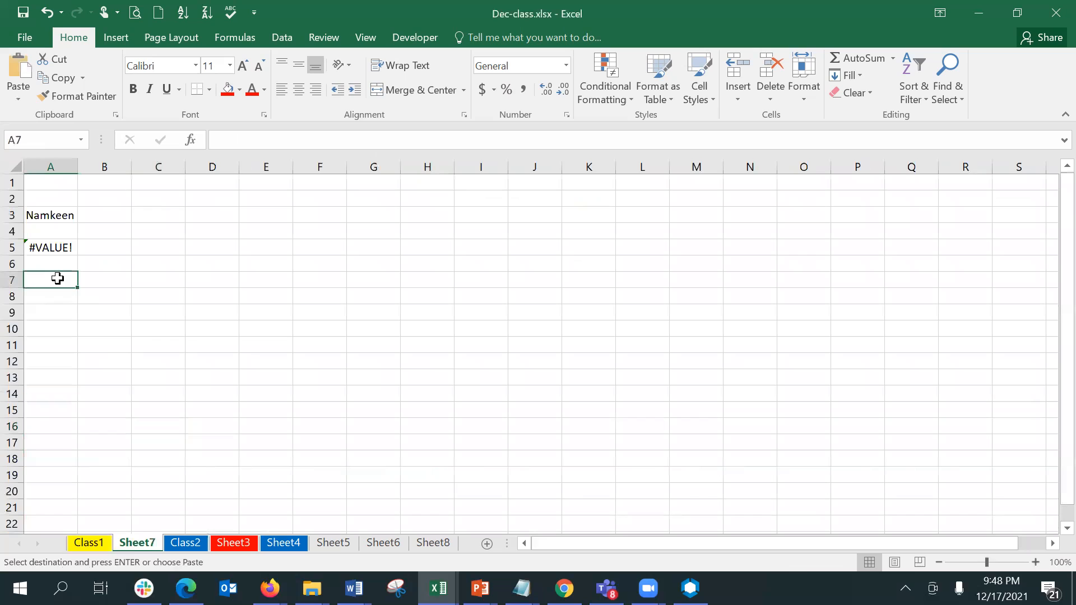
{"action": "key", "text": "ctrl+v"}
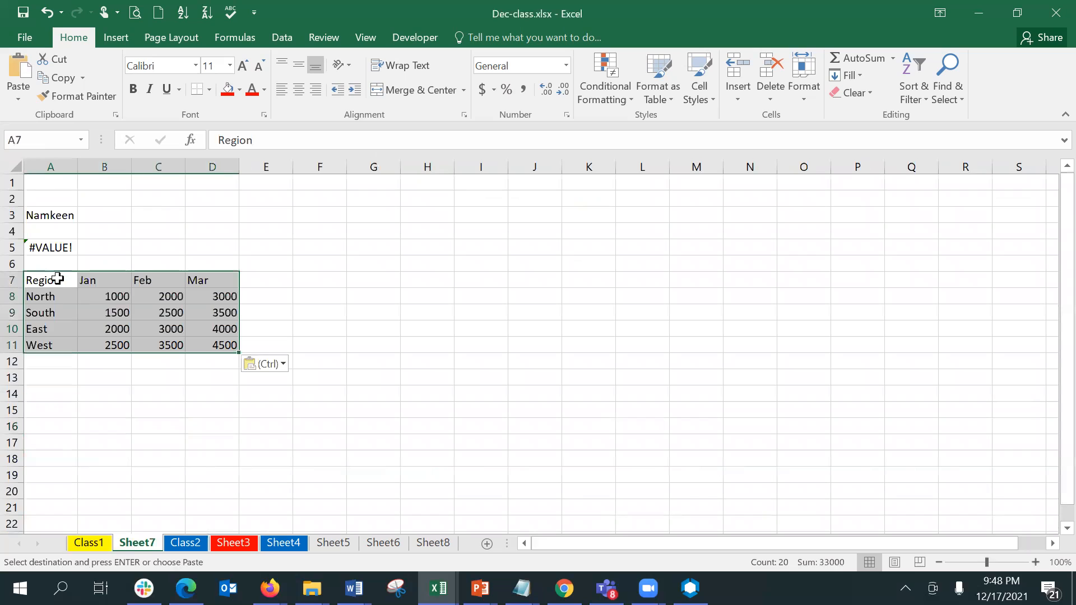
Paste the copied Region table at cell A7 on both Class2 and Sheet3.
{"action": "left_click", "coordinate": [182, 543]}
{"action": "left_click", "coordinate": [57, 278]}
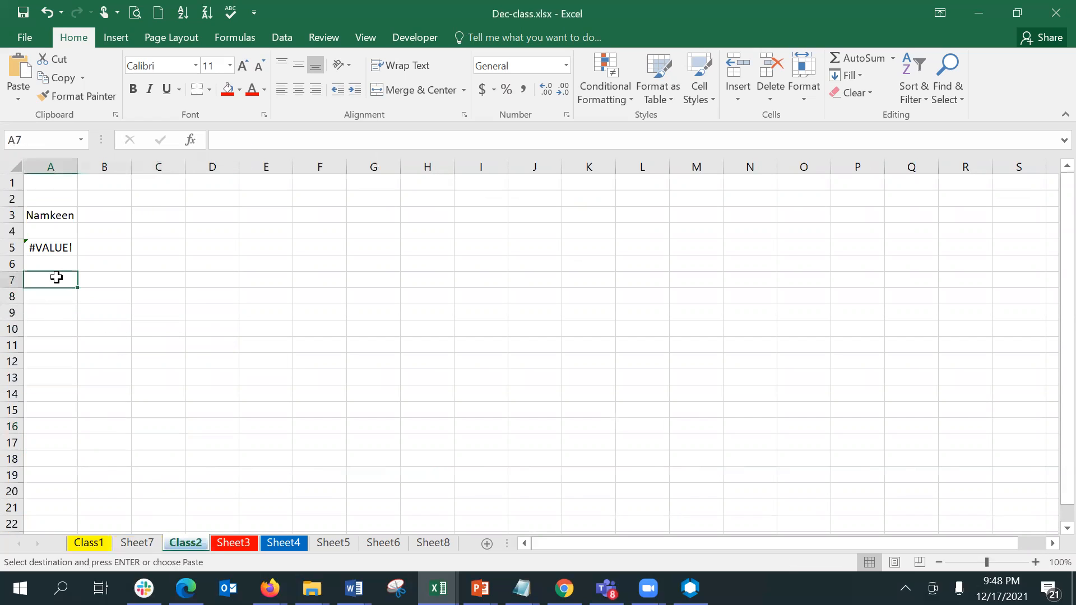
{"action": "key", "text": "ctrl+v"}
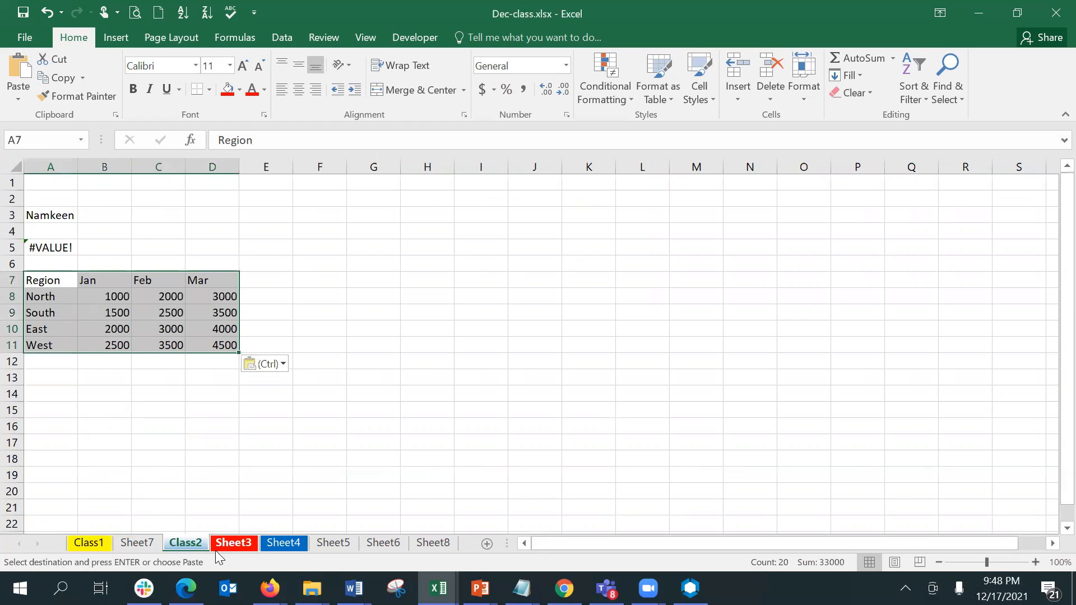
{"action": "left_click", "coordinate": [232, 543]}
{"action": "left_click", "coordinate": [66, 277]}
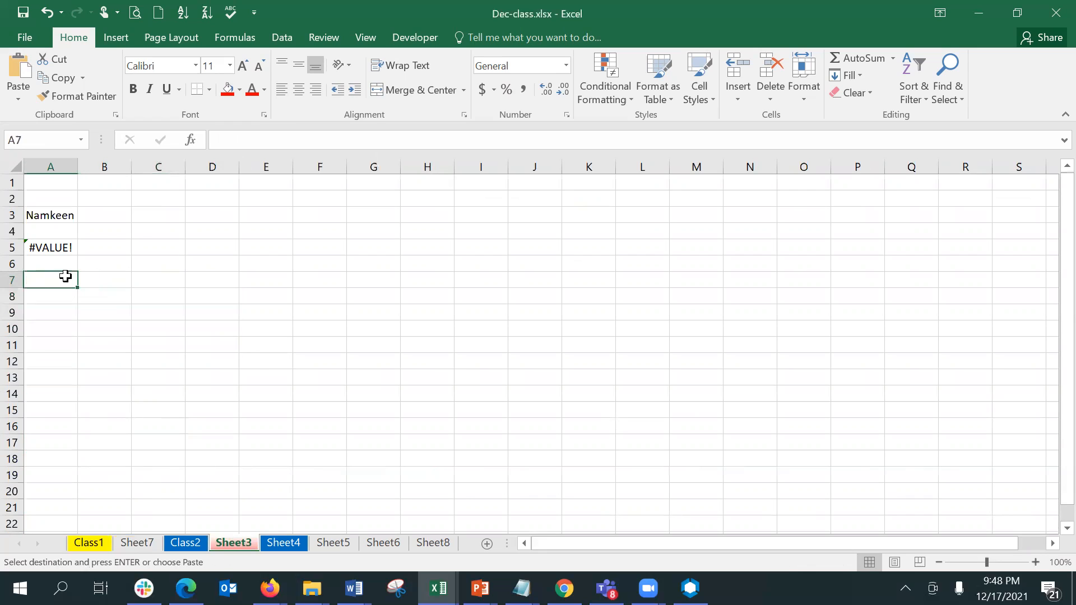
{"action": "key", "text": "ctrl+v"}
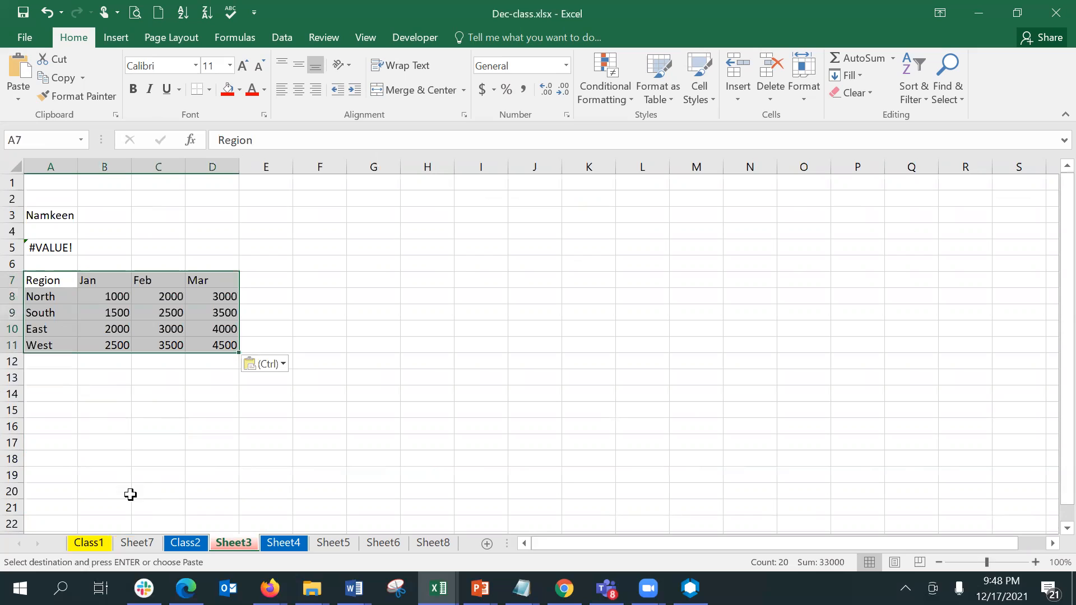
Compare the pasted Region tables on Sheet7, Class2 and Sheet3 with the source table on Class1.
{"action": "left_click", "coordinate": [144, 544]}
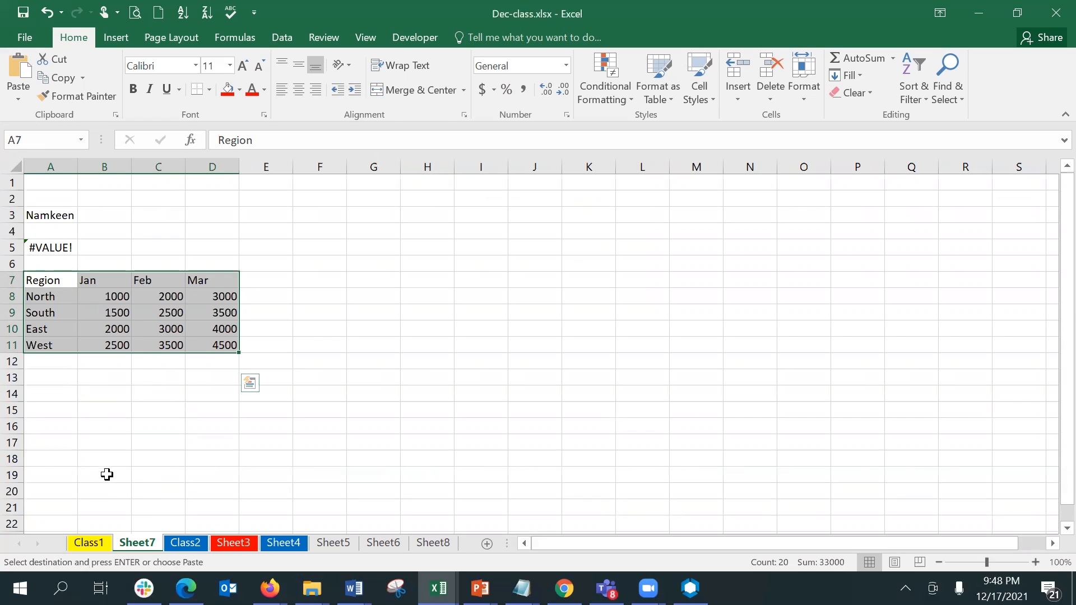
{"action": "left_click", "coordinate": [96, 545]}
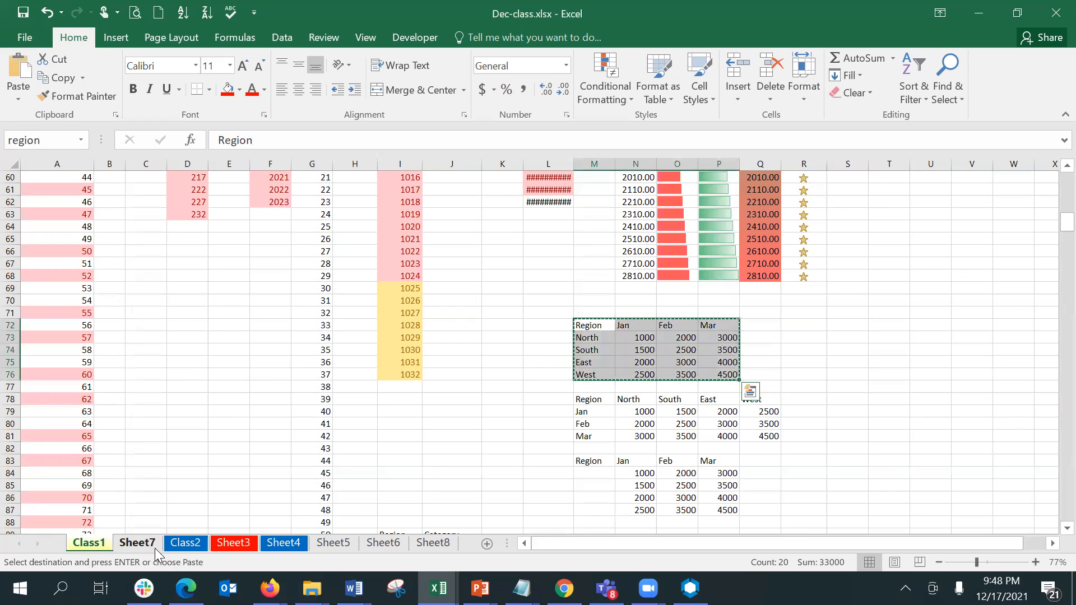
{"action": "left_click", "coordinate": [151, 548]}
{"action": "left_click", "coordinate": [194, 410]}
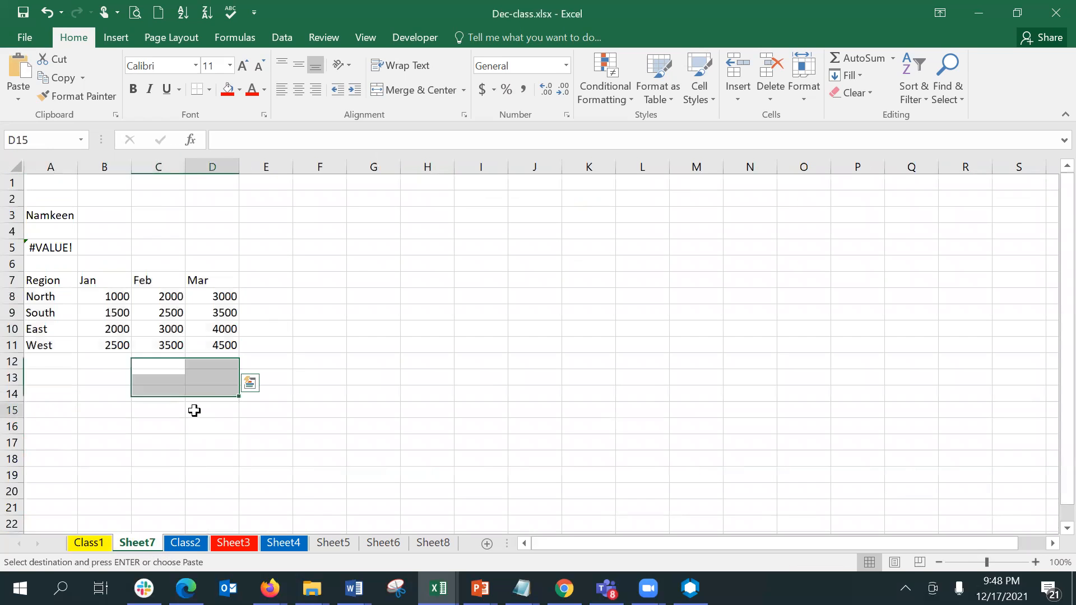
{"action": "left_click", "coordinate": [124, 351]}
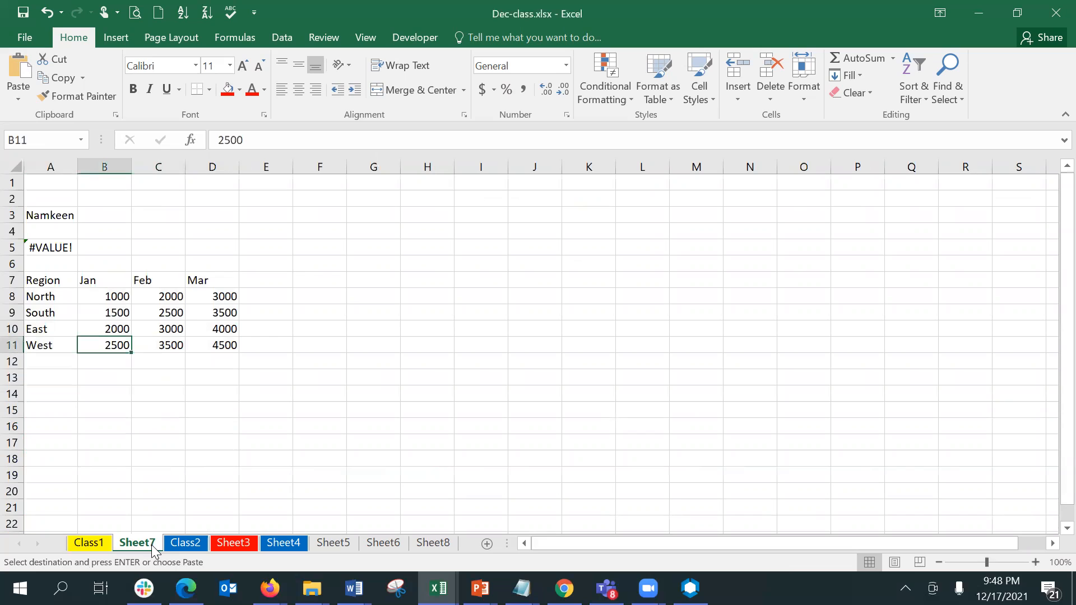
{"action": "left_click", "coordinate": [178, 546]}
{"action": "left_click", "coordinate": [224, 544]}
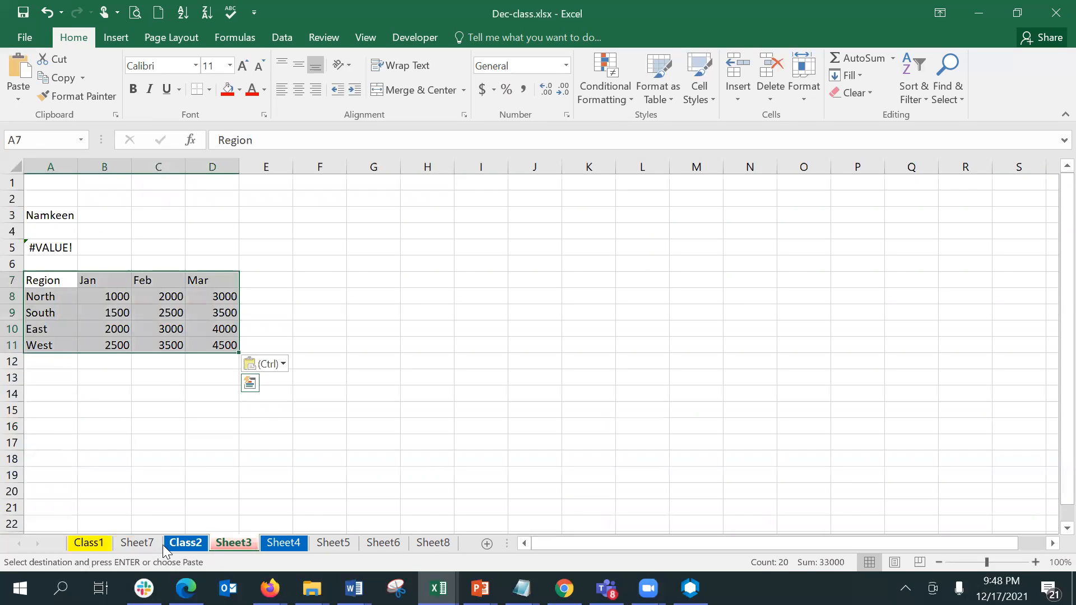
Group Sheet7 with Class2 and Sheet3, keeping Sheet7 as the active sheet.
{"action": "left_click", "coordinate": [127, 543]}
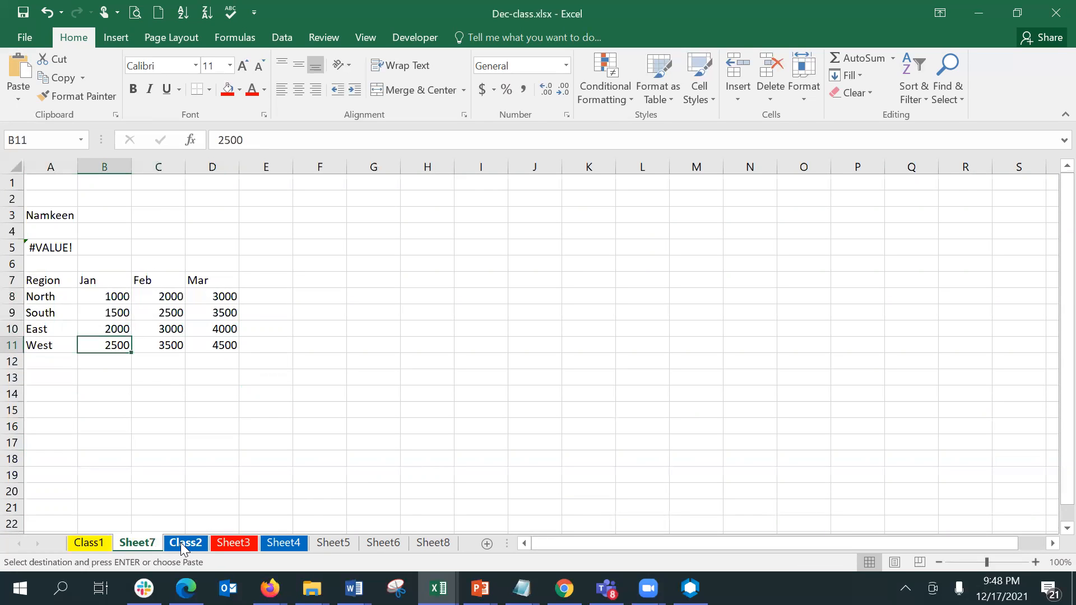
{"action": "left_click", "coordinate": [180, 542], "text": "ctrl"}
{"action": "left_click", "coordinate": [233, 542], "text": "ctrl"}
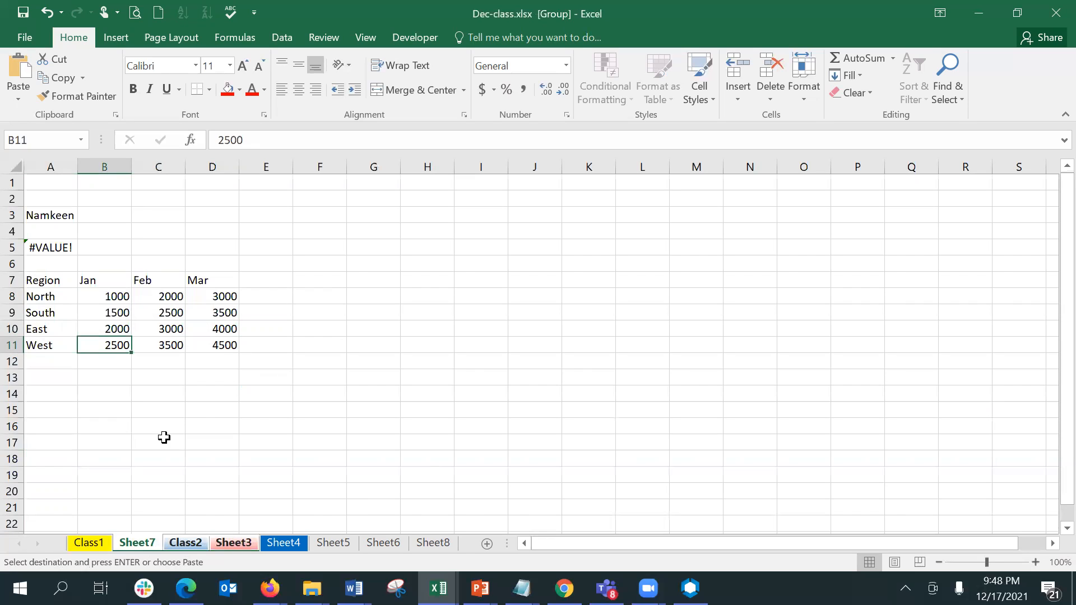
Total the Jan column in B12 with =SUM(B8:B11) on the grouped sheets, and ungroup them from Sheet3.
{"action": "left_click", "coordinate": [117, 365]}
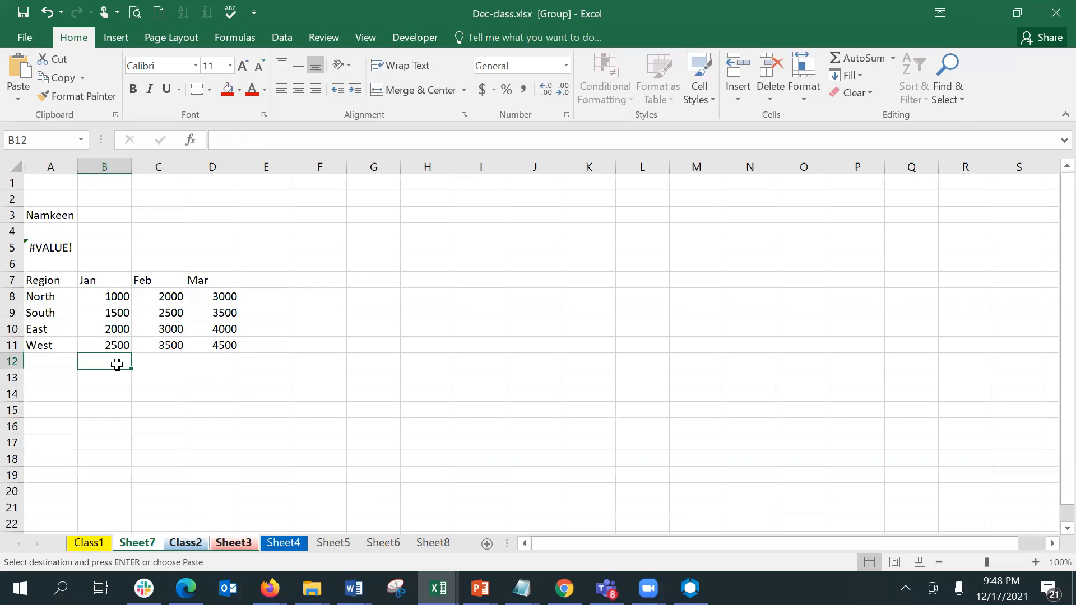
{"action": "type", "text": "=sum"}
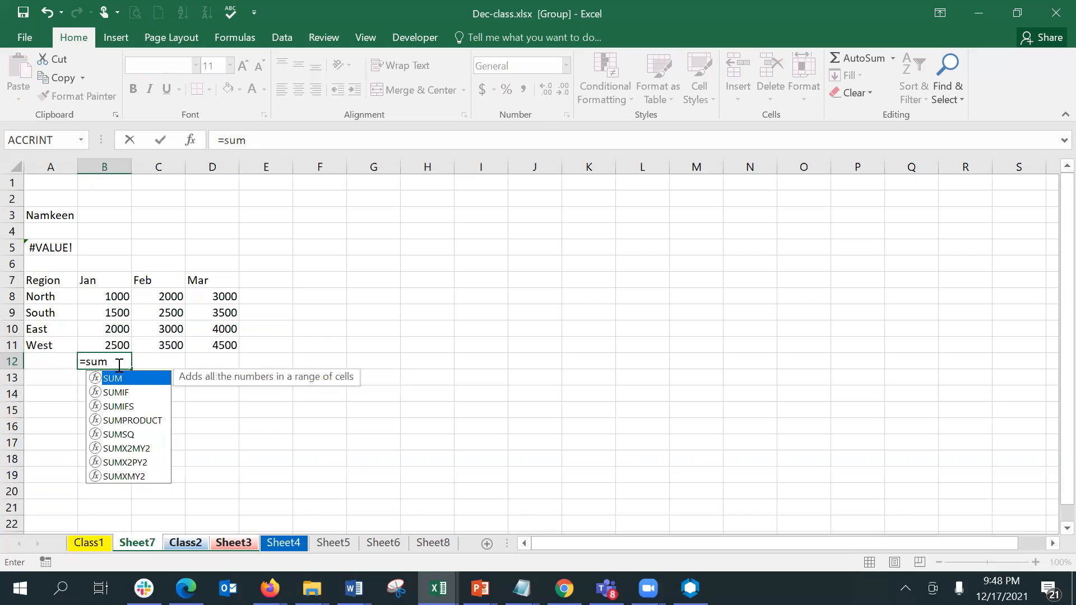
{"action": "double_click", "coordinate": [127, 378]}
{"action": "left_click_drag", "start_coordinate": [109, 296], "coordinate": [115, 343]}
{"action": "key", "text": "Return"}
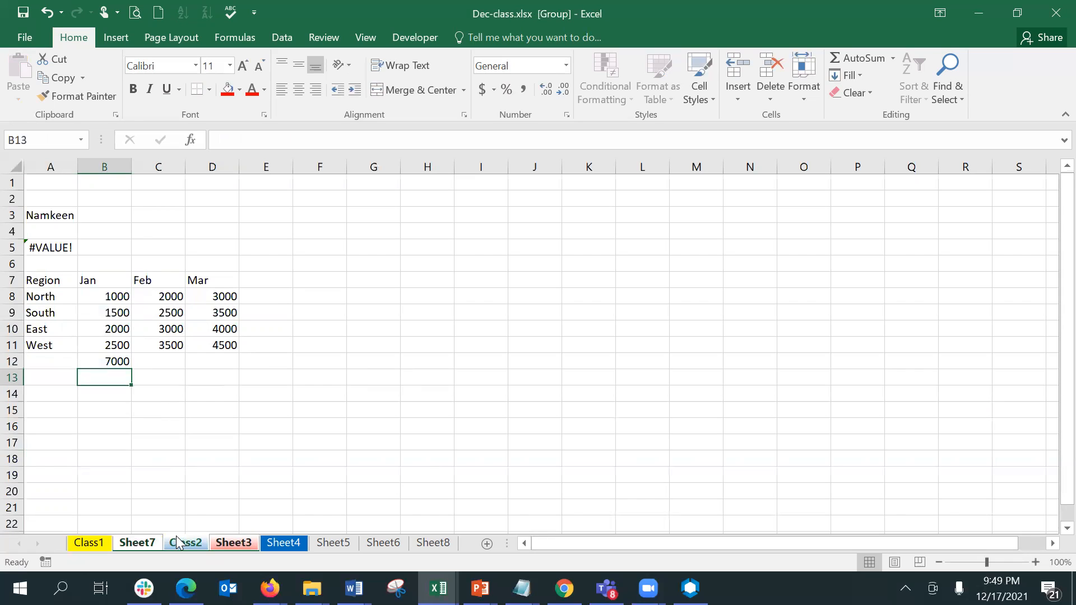
{"action": "left_click", "coordinate": [202, 489]}
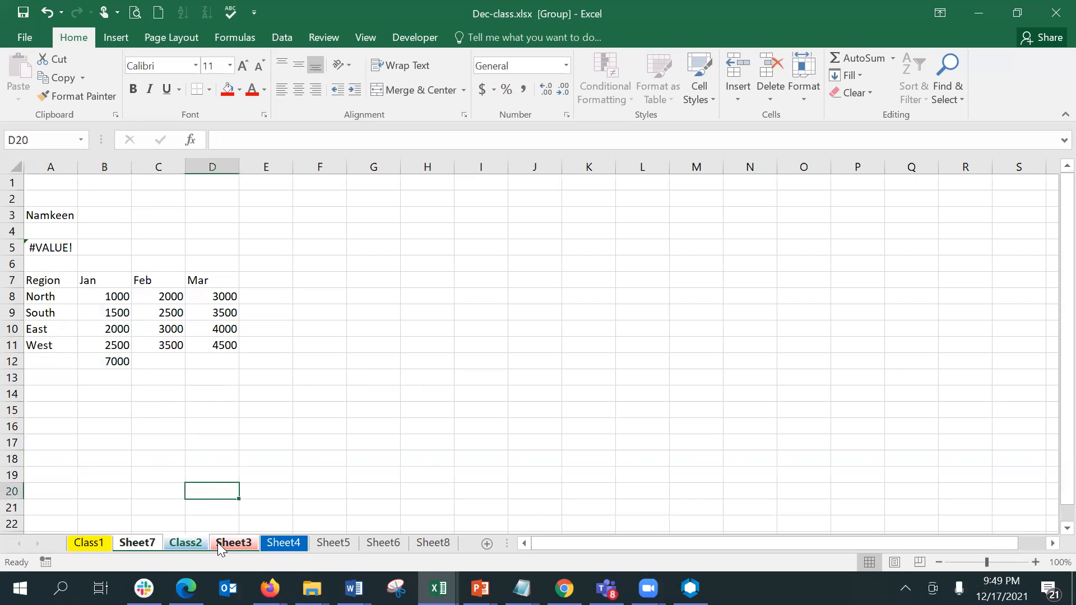
{"action": "right_click", "coordinate": [220, 542]}
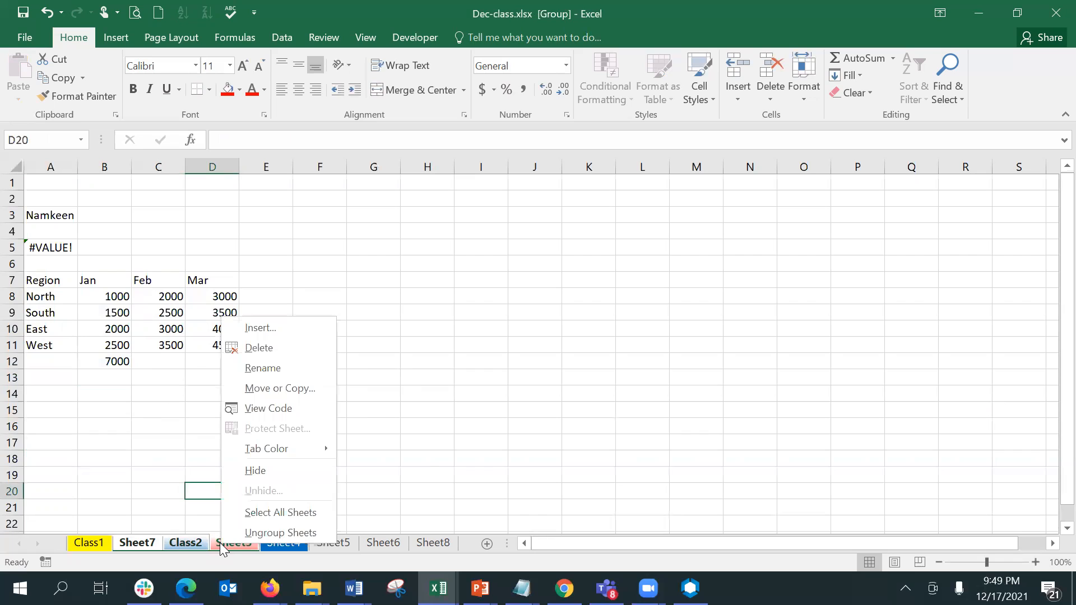
{"action": "left_click", "coordinate": [292, 527]}
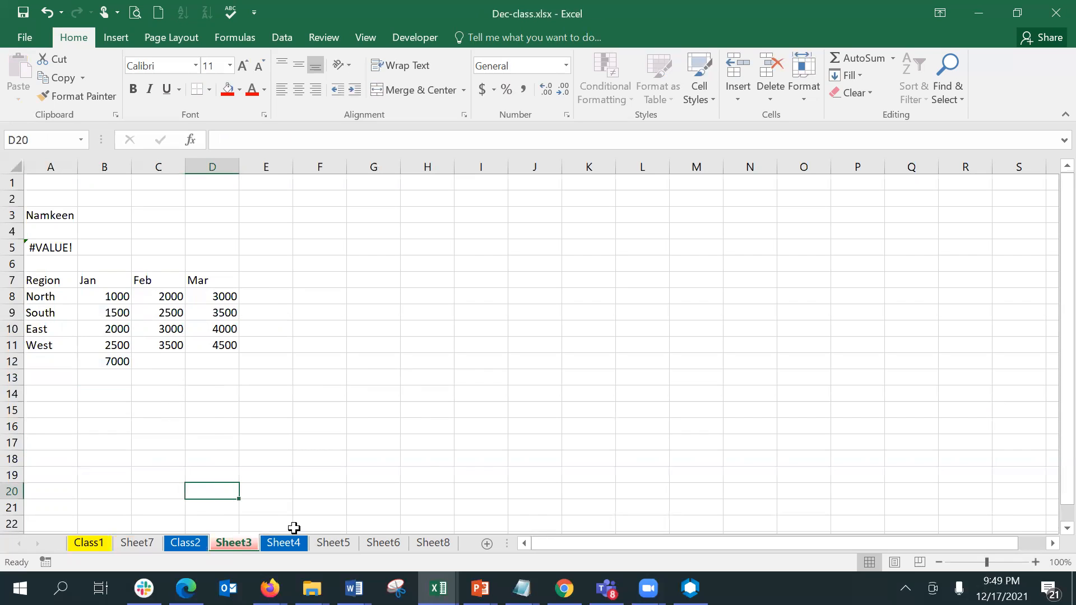
Check the Jan total formula in cell B12 on Sheet3, Class2 and Sheet7, and look at Sheet4, which was outside the group.
{"action": "left_click", "coordinate": [171, 375]}
{"action": "left_click", "coordinate": [126, 359]}
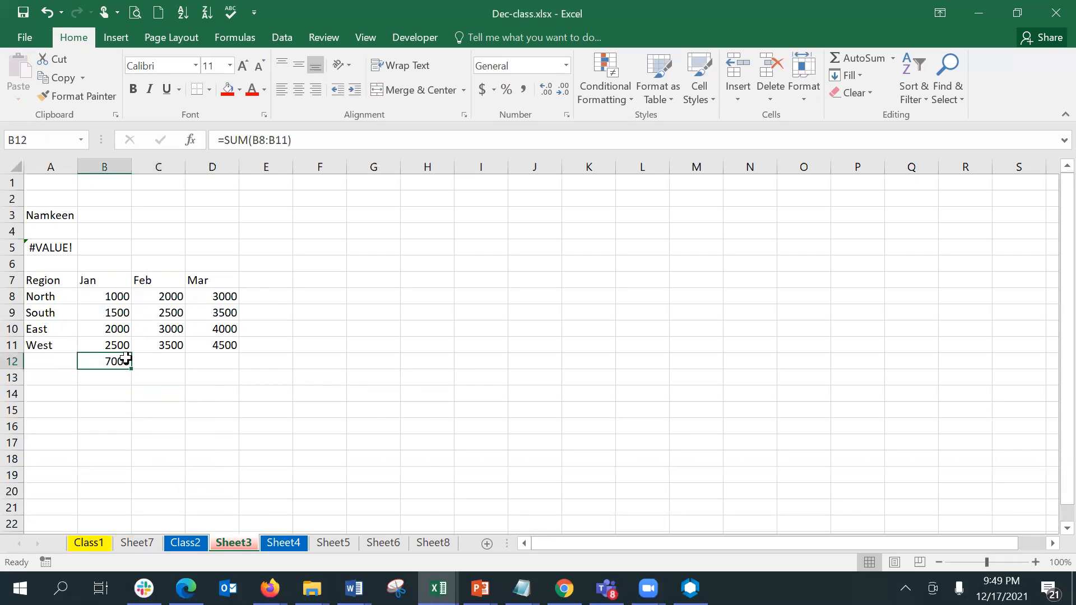
{"action": "left_click", "coordinate": [193, 546]}
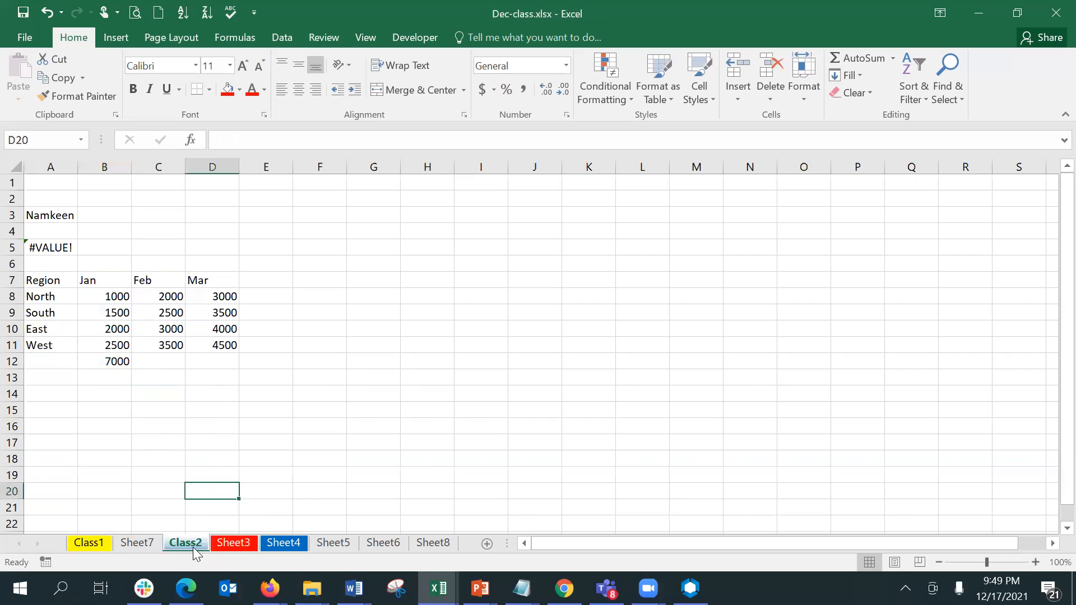
{"action": "left_click", "coordinate": [104, 359]}
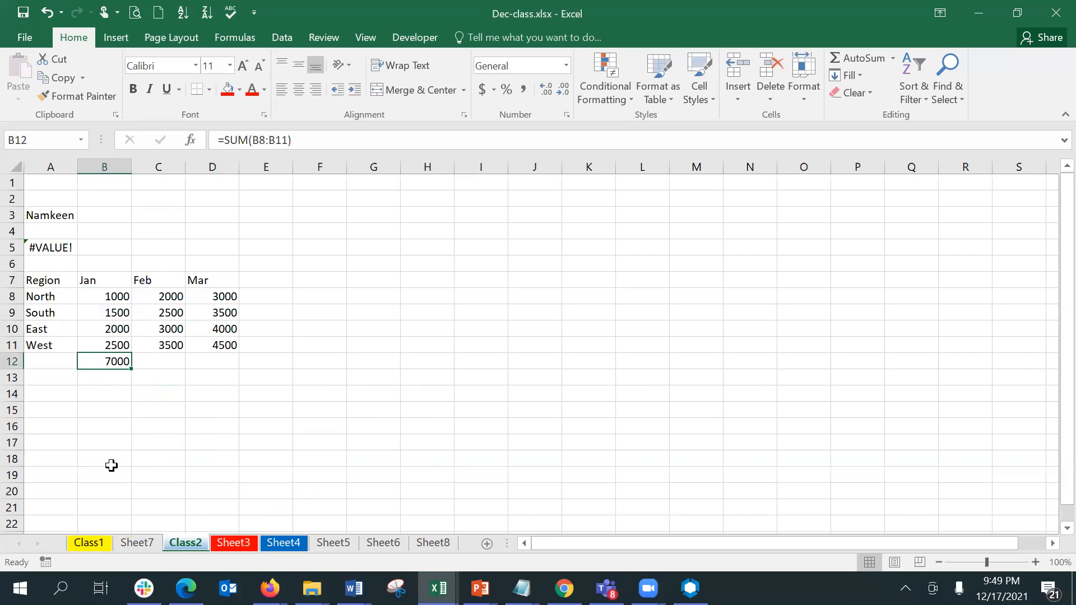
{"action": "left_click", "coordinate": [139, 543]}
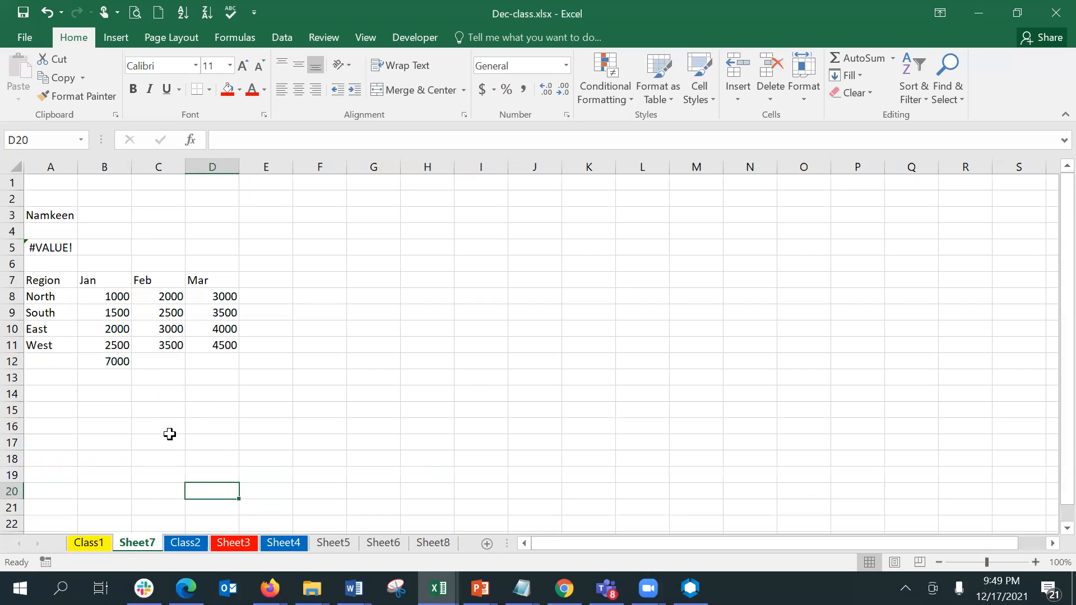
{"action": "left_click", "coordinate": [277, 541]}
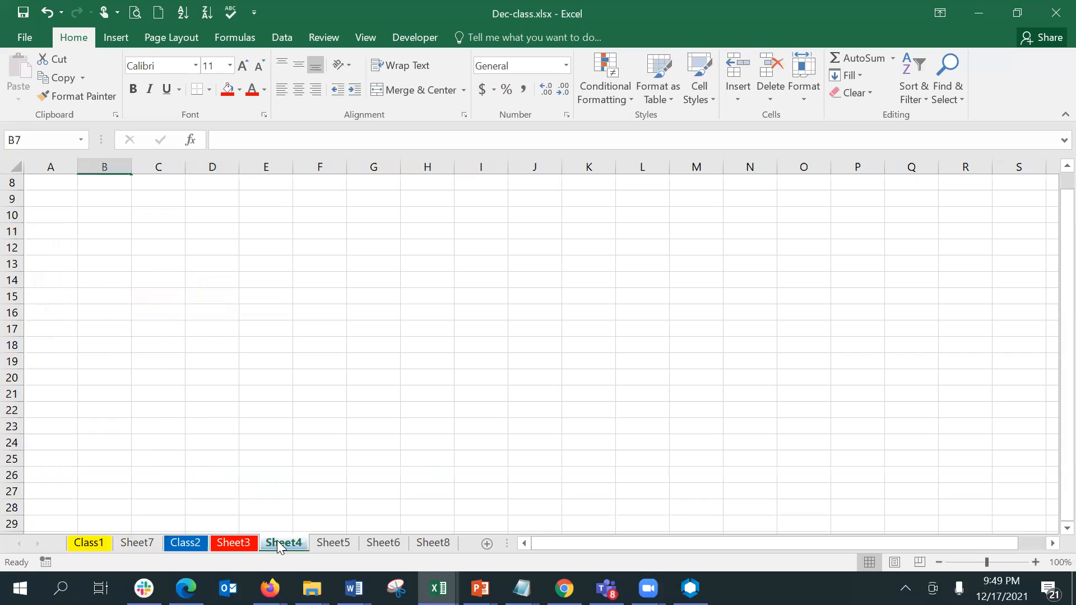
{"action": "left_click", "coordinate": [138, 543]}
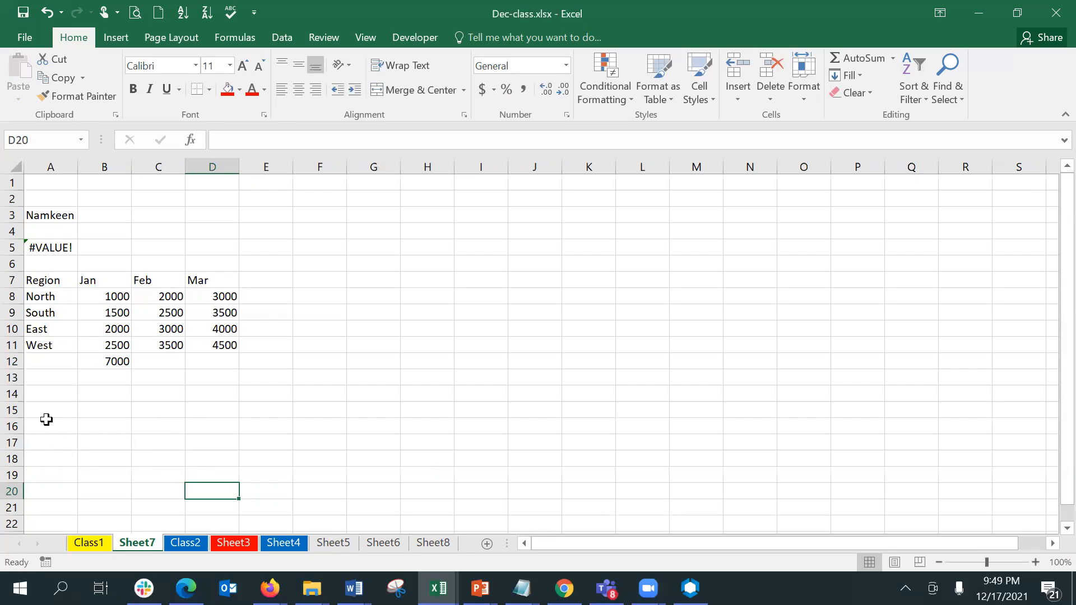
{"action": "left_click", "coordinate": [106, 356]}
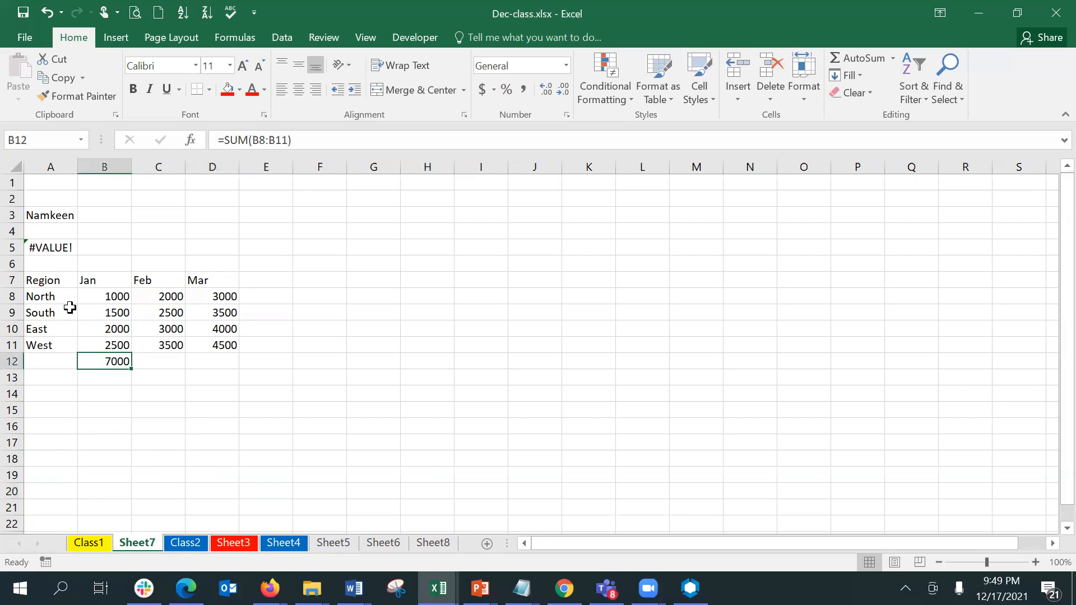
Try to copy the Region table from Class1 to all sheets by grouping every sheet from Sheet7 and choosing K2 as the destination.
{"action": "left_click", "coordinate": [94, 543]}
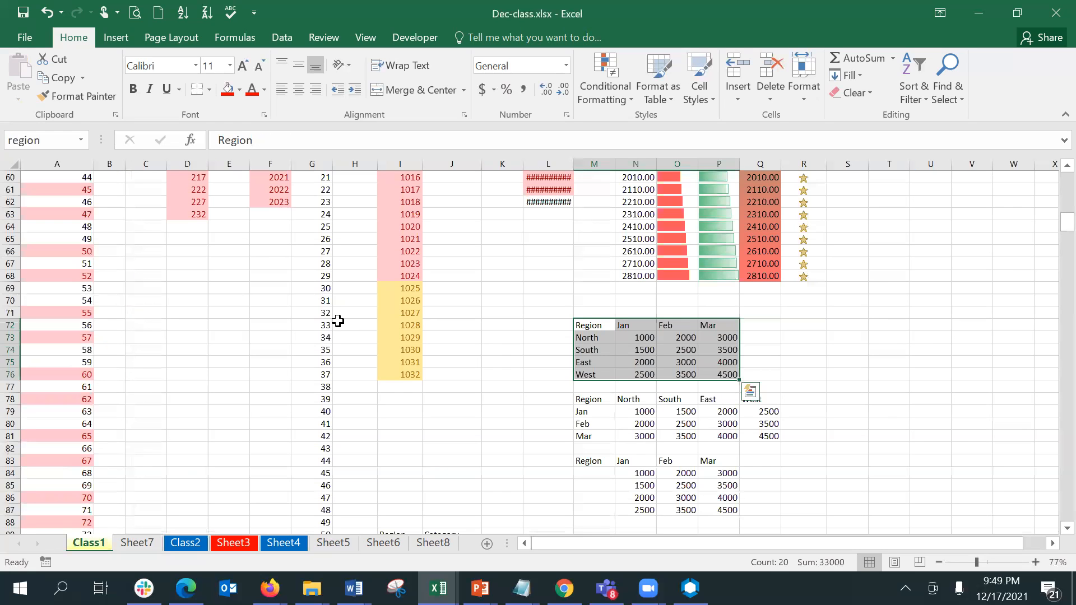
{"action": "key", "text": "ctrl+c"}
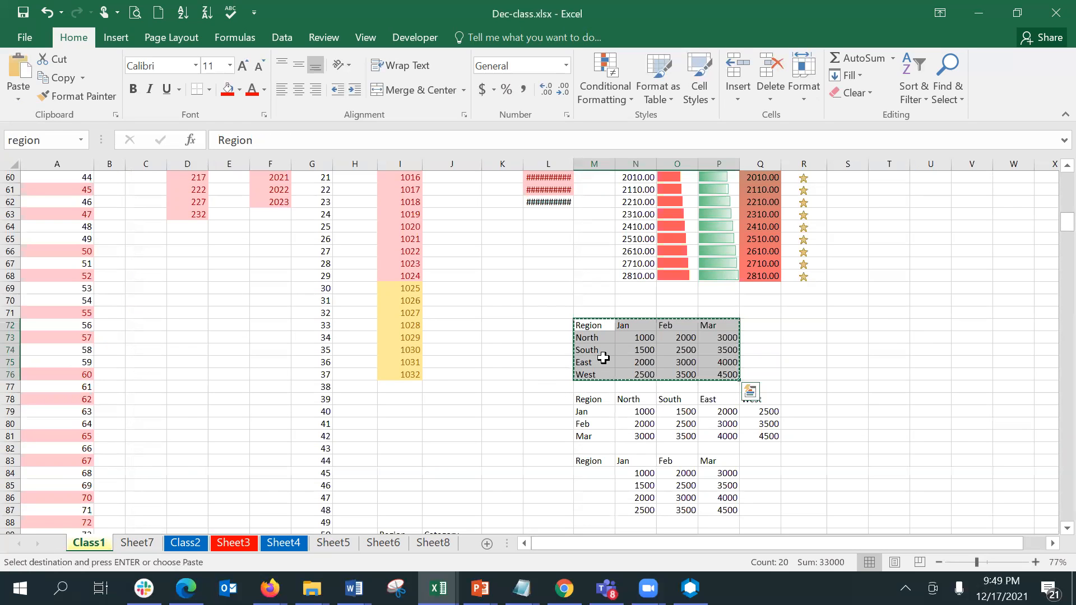
{"action": "left_click", "coordinate": [137, 542]}
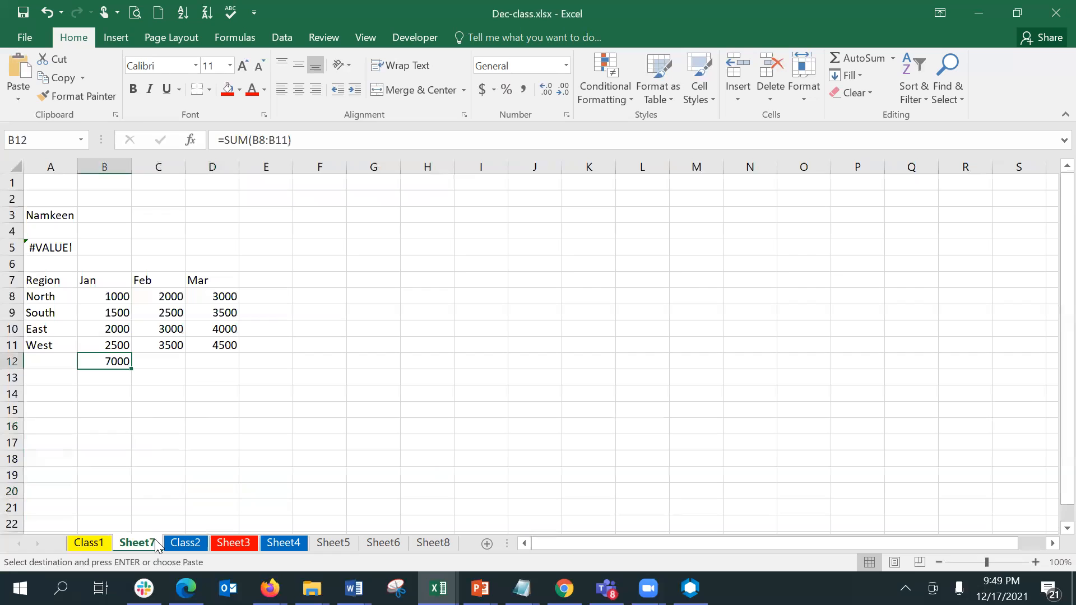
{"action": "right_click", "coordinate": [156, 543]}
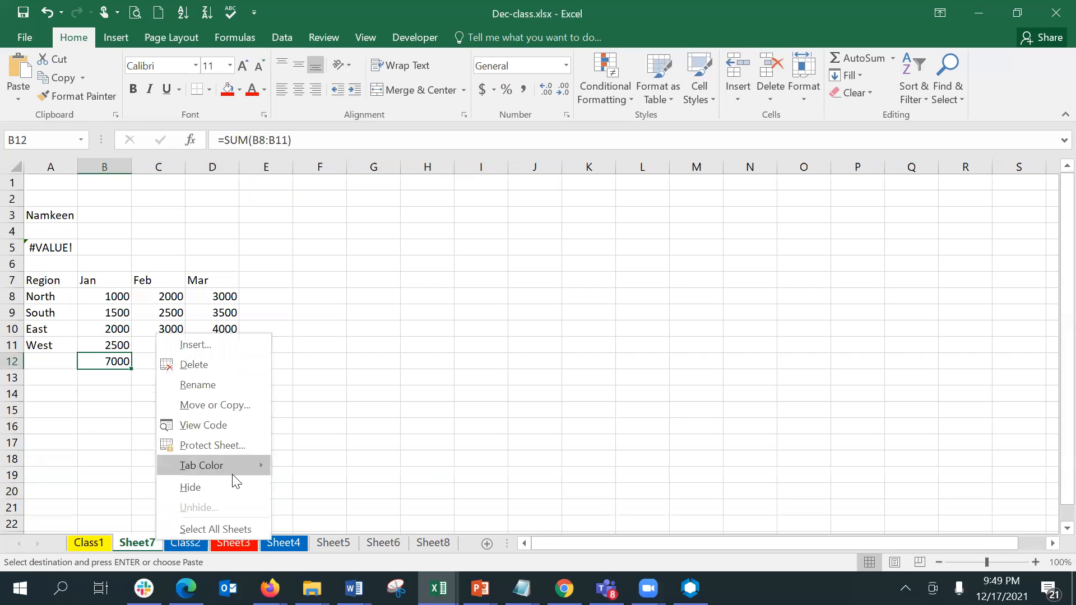
{"action": "left_click", "coordinate": [240, 527]}
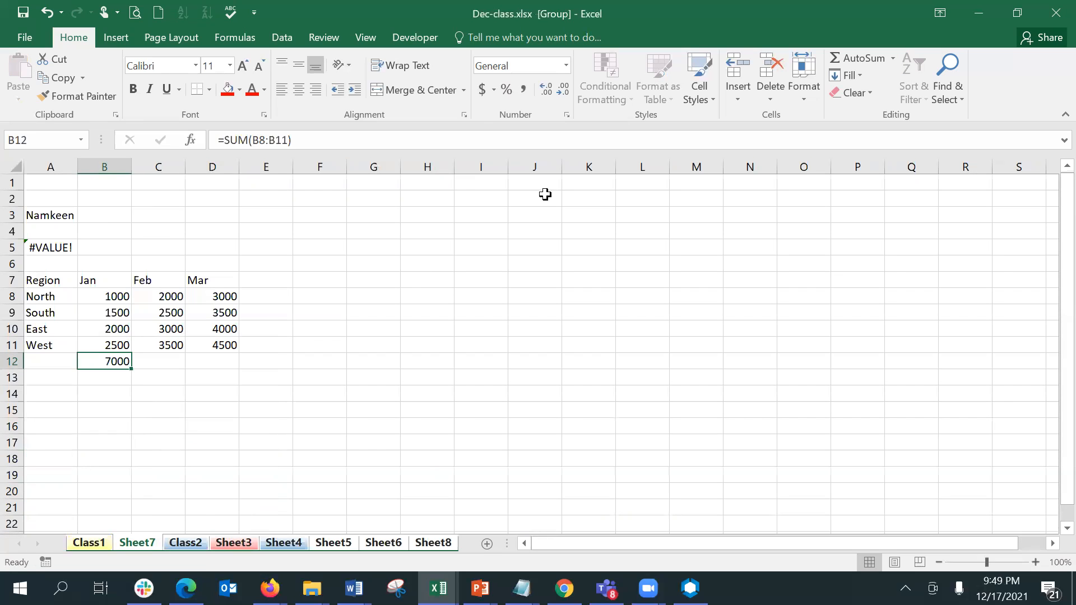
{"action": "left_click", "coordinate": [584, 192]}
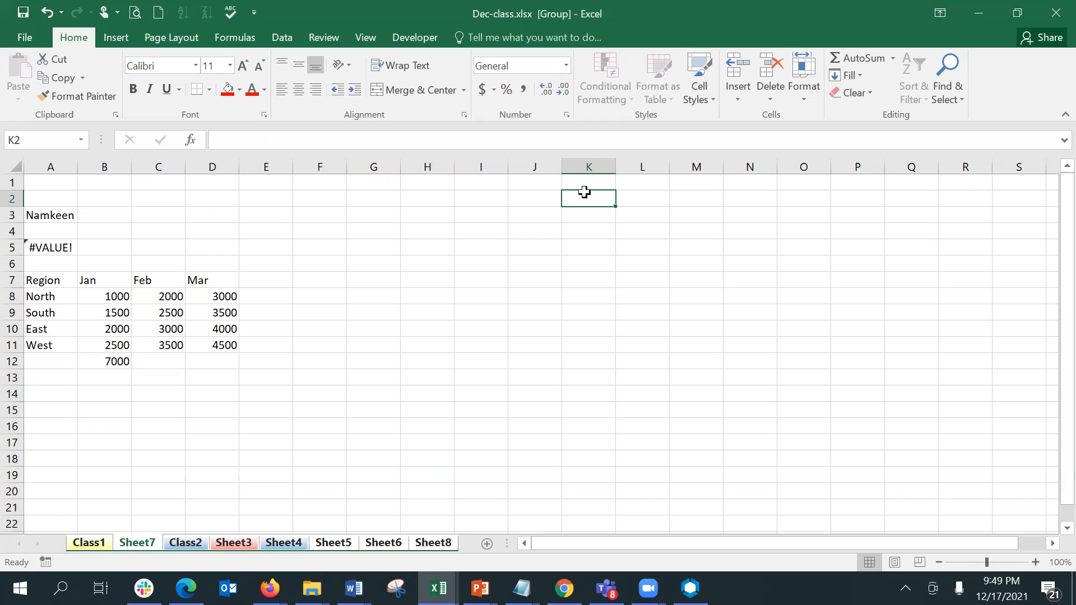
Group all sheets from Class1, copy its Region table in M72:P76, and ungroup the sheets on Sheet7.
{"action": "left_click", "coordinate": [104, 546]}
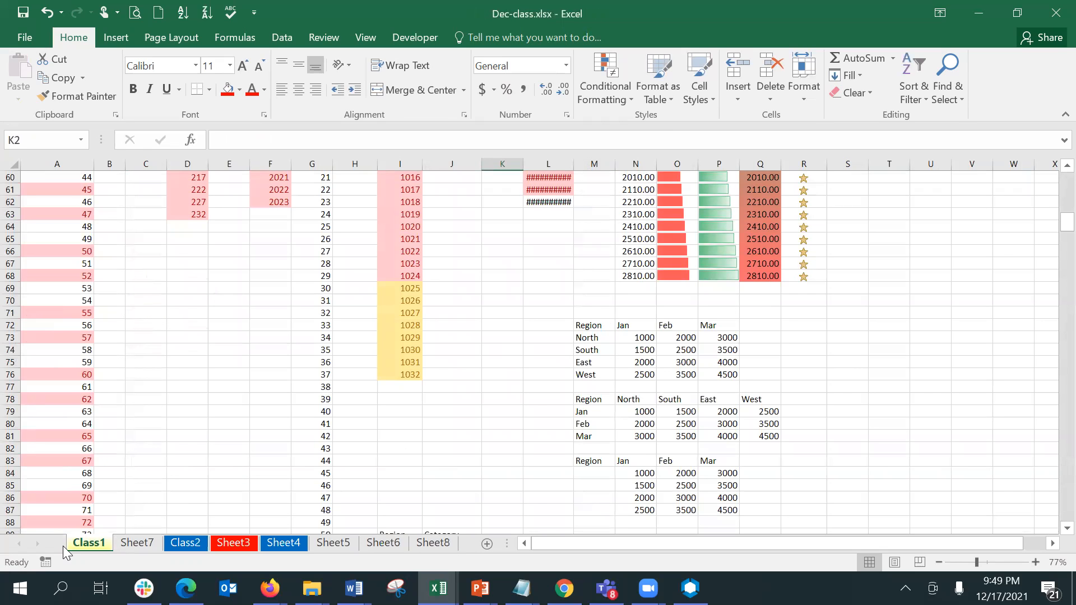
{"action": "right_click", "coordinate": [103, 546]}
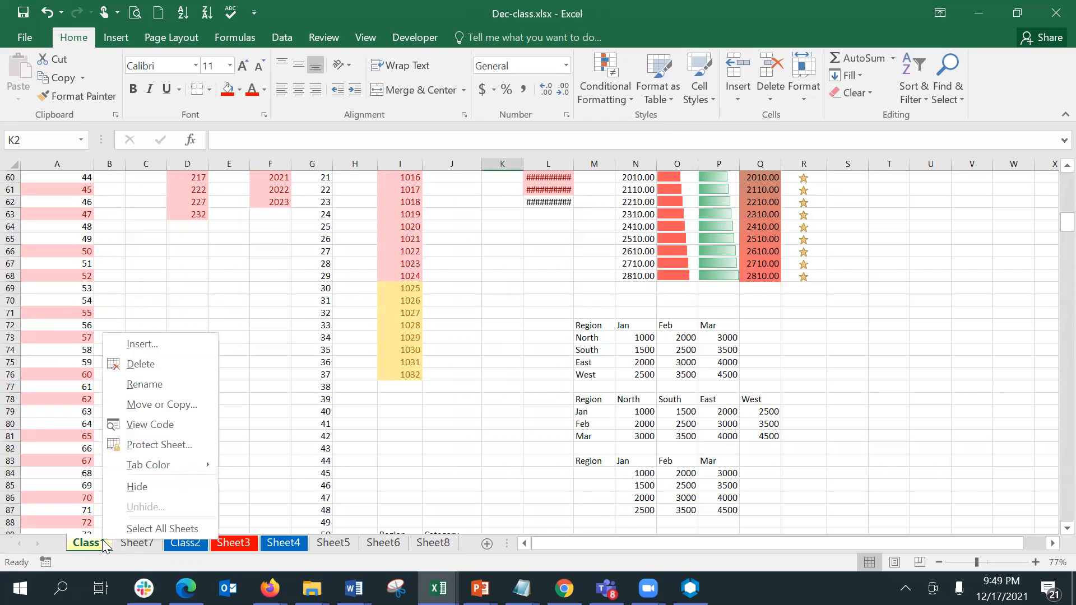
{"action": "left_click", "coordinate": [138, 525]}
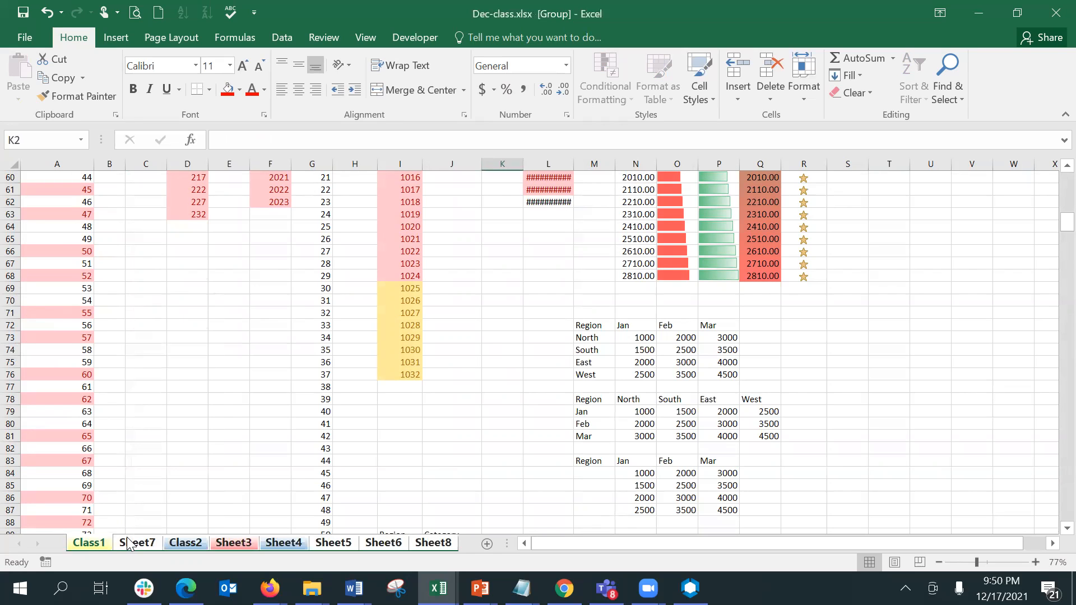
{"action": "left_click_drag", "start_coordinate": [607, 324], "coordinate": [717, 373]}
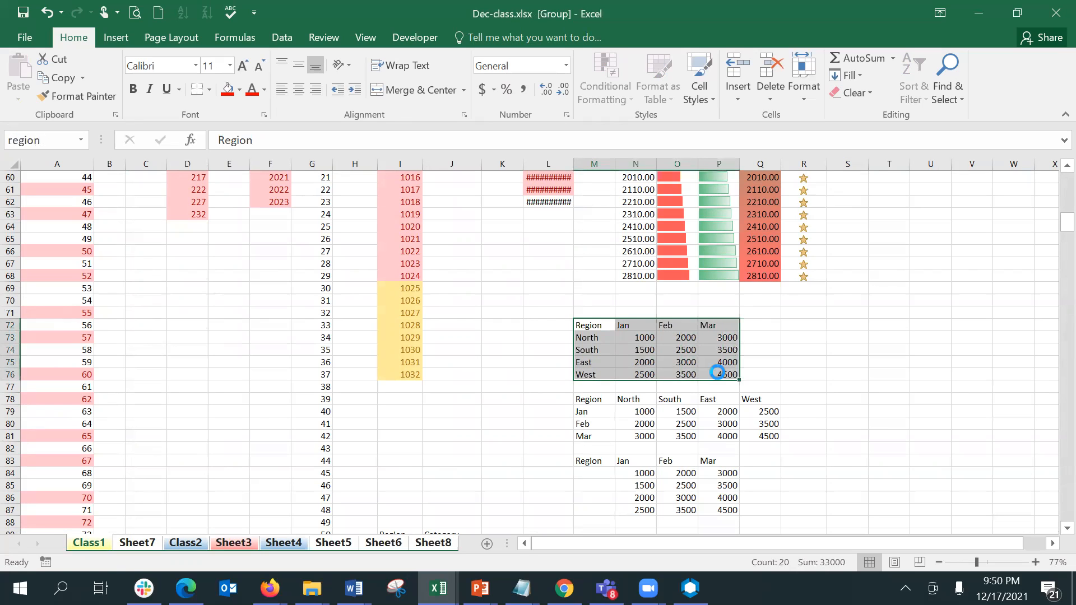
{"action": "key", "text": "ctrl+c"}
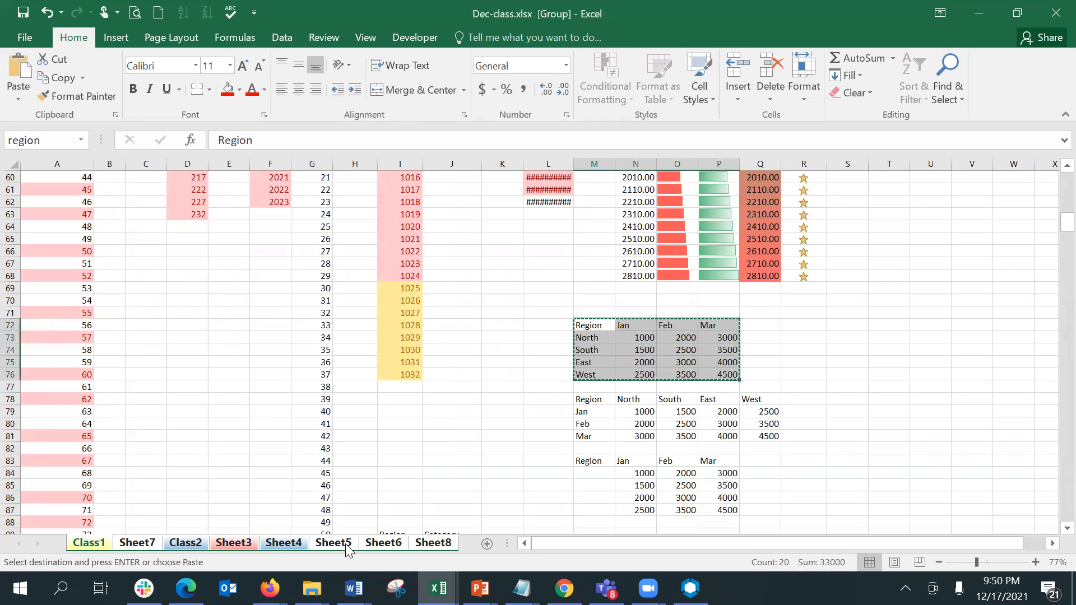
{"action": "left_click", "coordinate": [135, 541]}
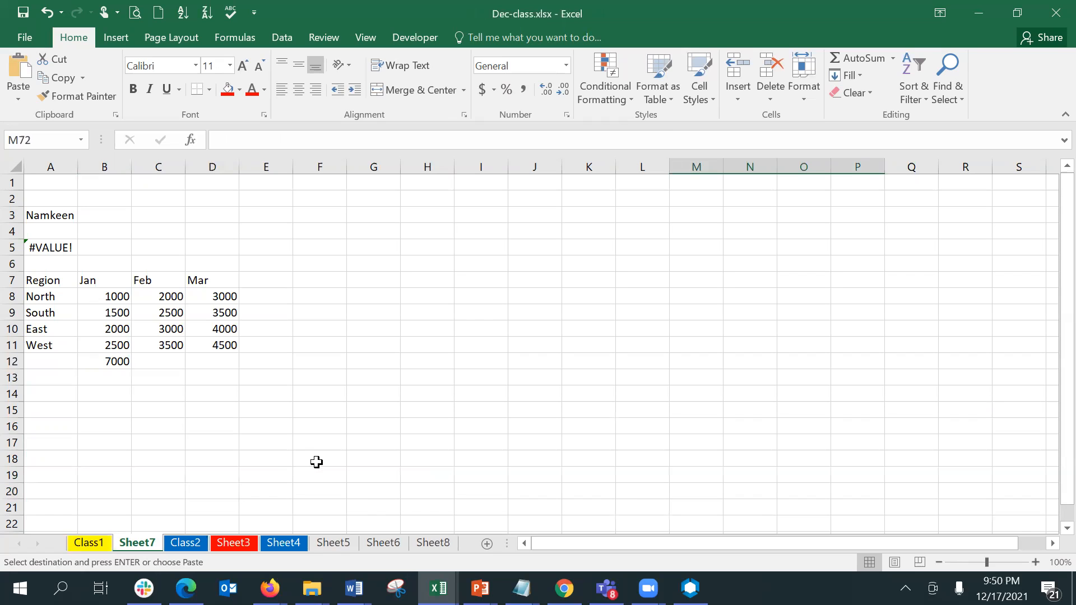
Group all the workbook's sheets with Sheet7 as the active sheet, and select the empty cell K6 across the group.
{"action": "left_click", "coordinate": [88, 542]}
{"action": "left_click", "coordinate": [140, 543]}
{"action": "right_click", "coordinate": [140, 544]}
{"action": "left_click", "coordinate": [200, 533]}
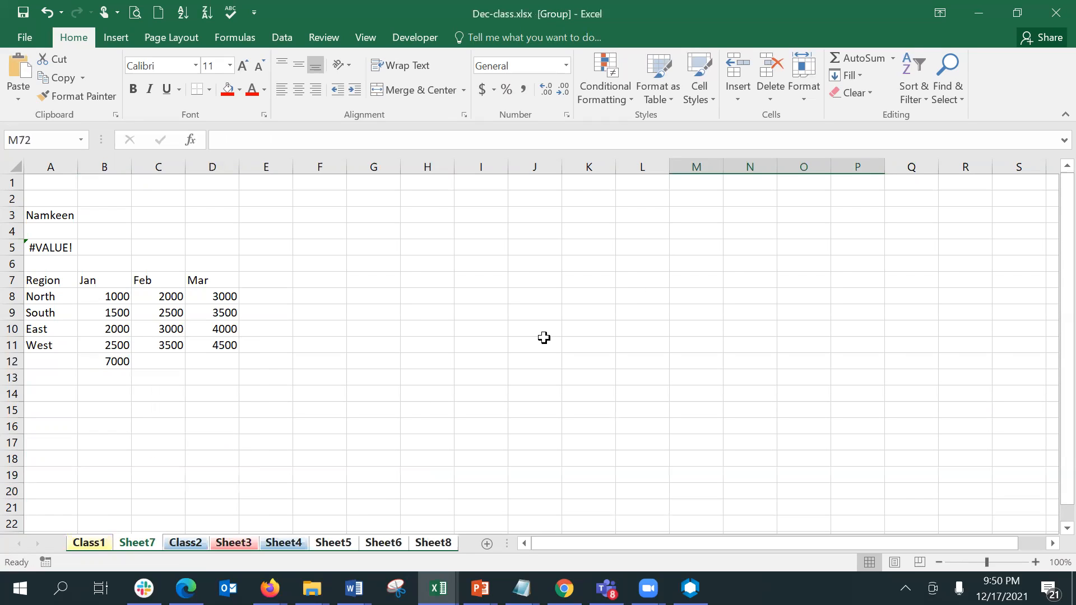
{"action": "left_click", "coordinate": [664, 295]}
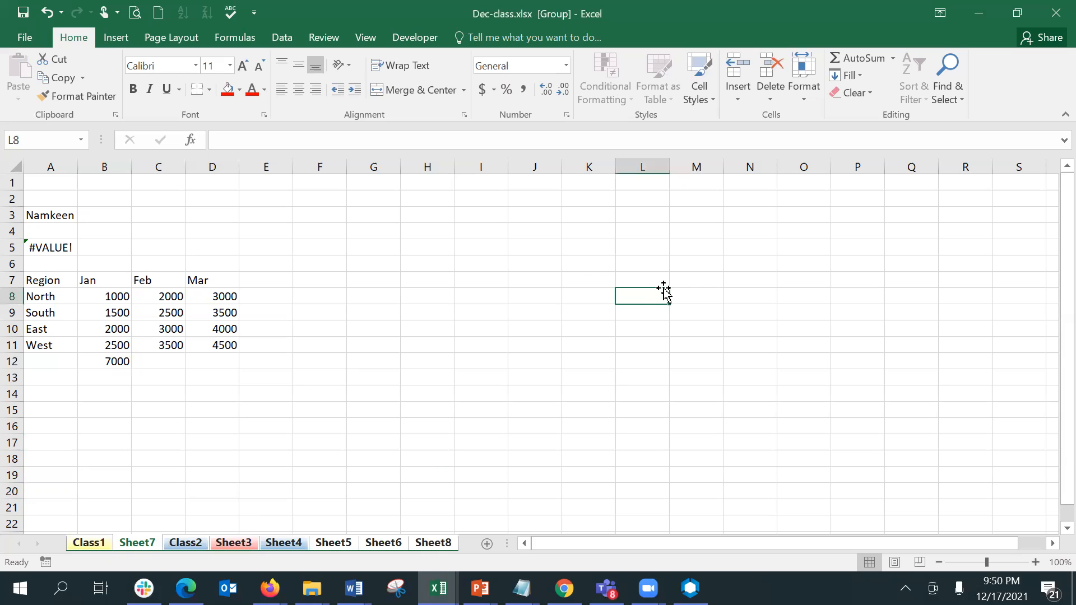
{"action": "left_click", "coordinate": [571, 269]}
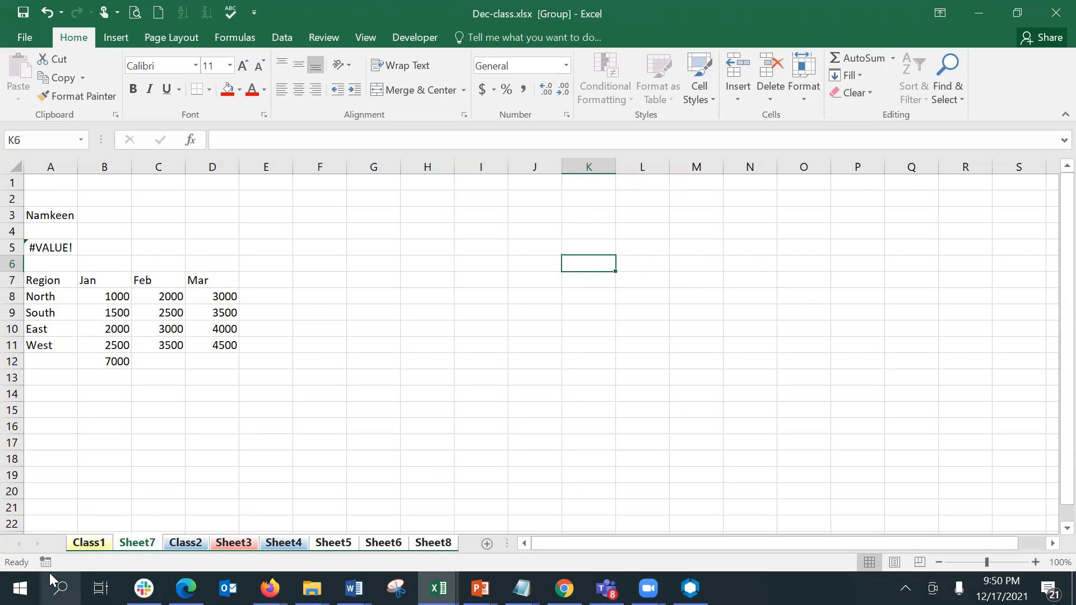
Ungroup the sheets and compare the Region table M72:P76 on Class1 with the ones on Class2 and Sheet3, starting at A7.
{"action": "left_click", "coordinate": [92, 539]}
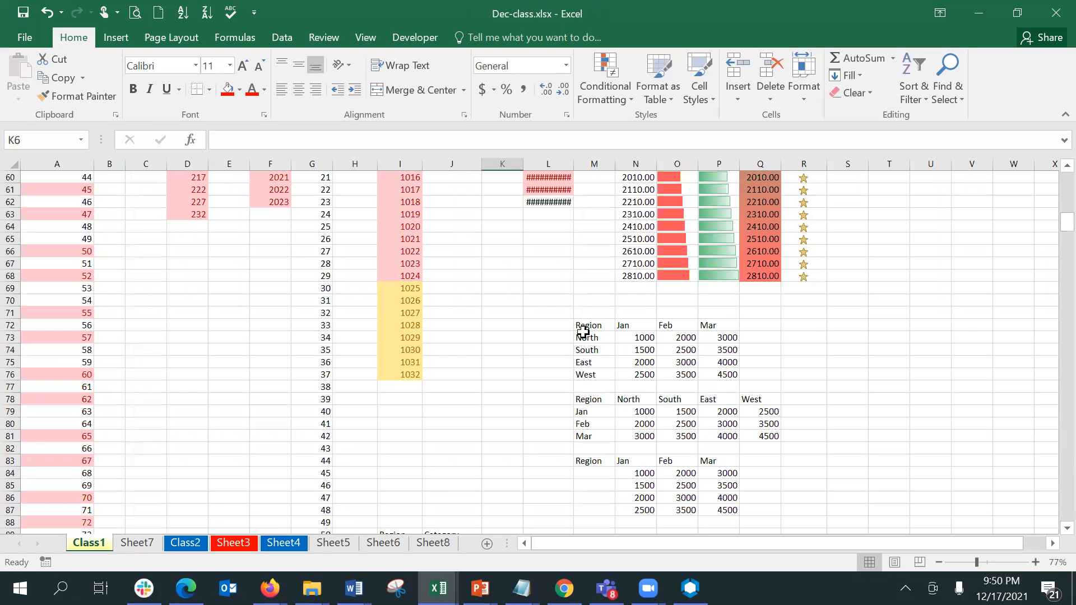
{"action": "left_click_drag", "start_coordinate": [580, 326], "coordinate": [710, 369]}
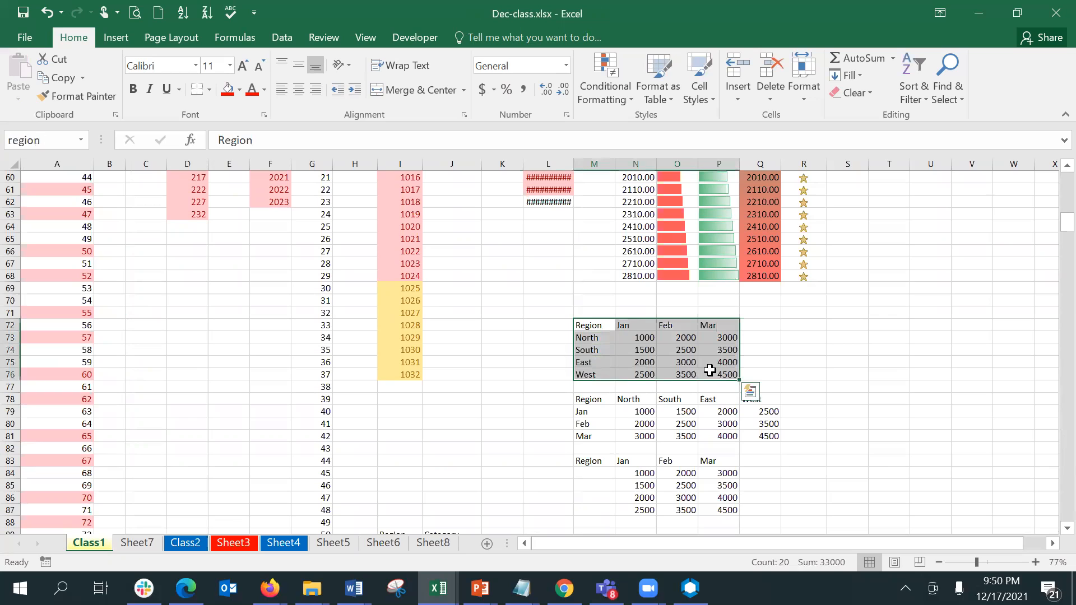
{"action": "left_click", "coordinate": [190, 542]}
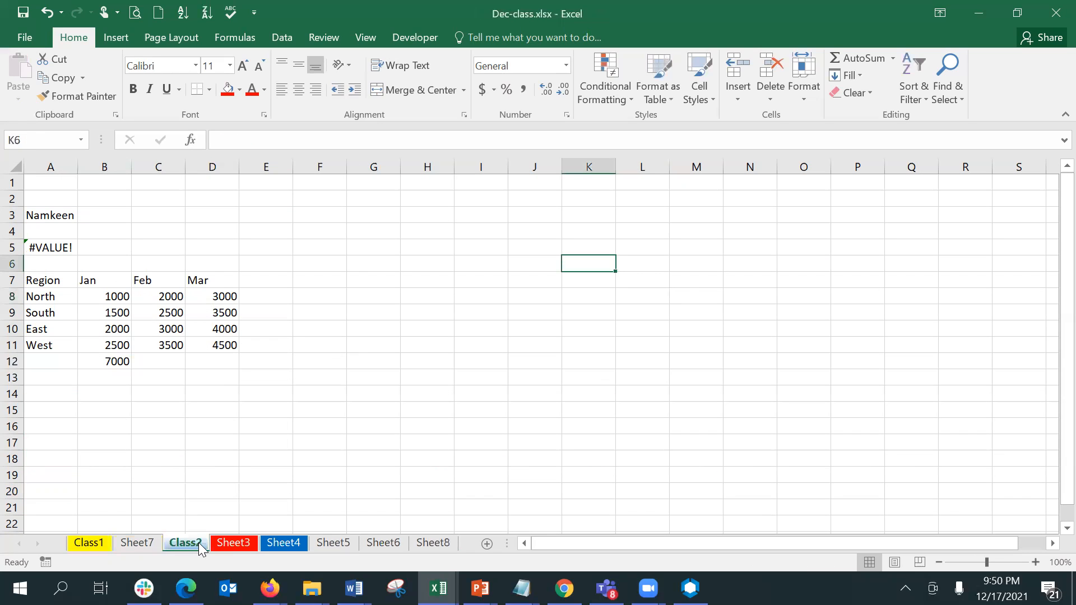
{"action": "left_click", "coordinate": [216, 543]}
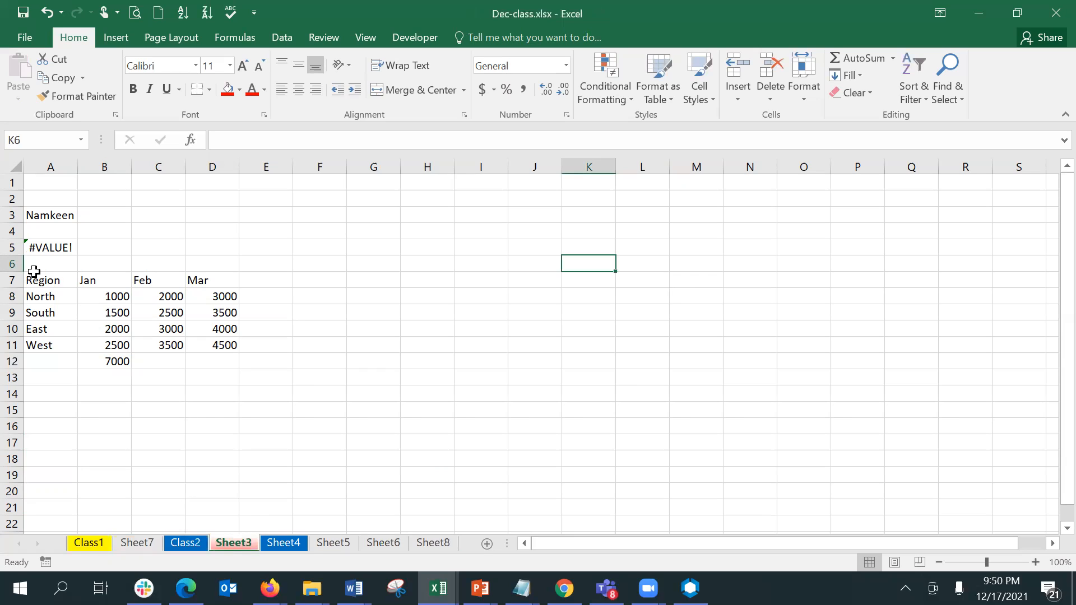
{"action": "left_click", "coordinate": [34, 268]}
{"action": "left_click", "coordinate": [38, 280]}
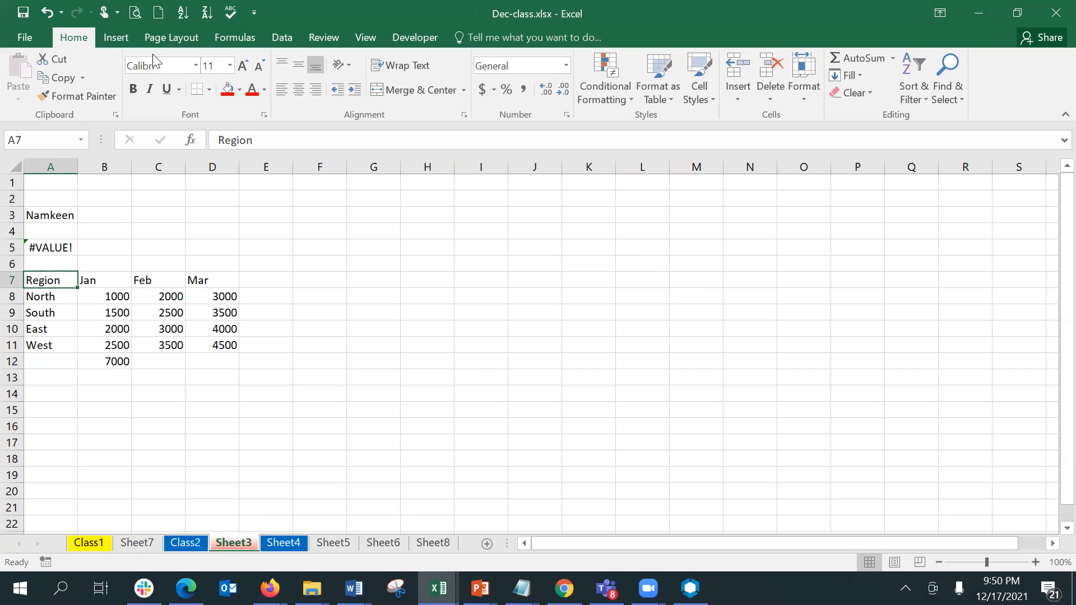
{"action": "left_click", "coordinate": [152, 2]}
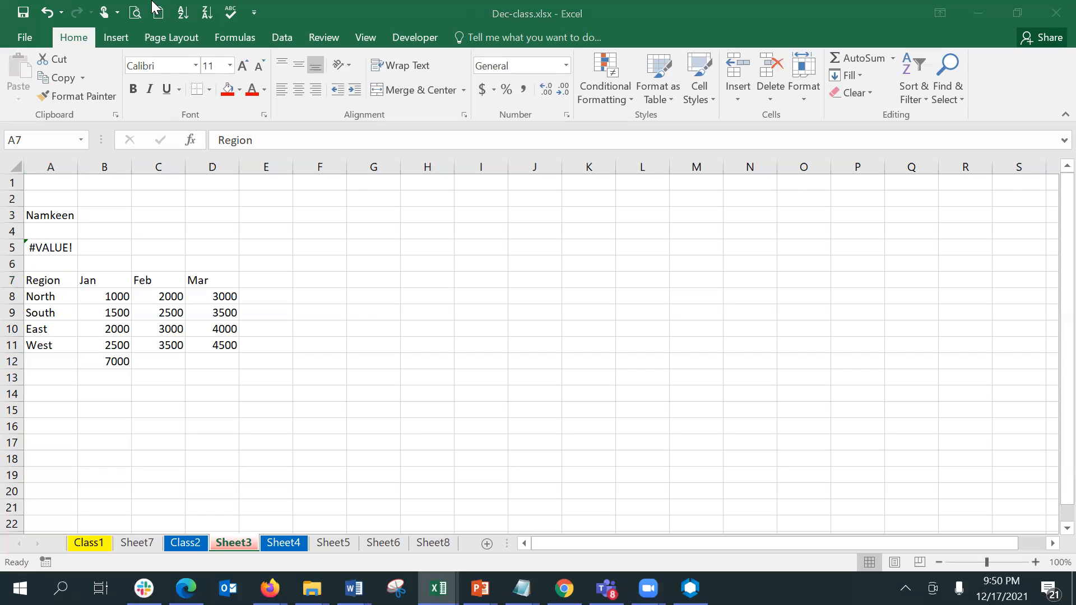